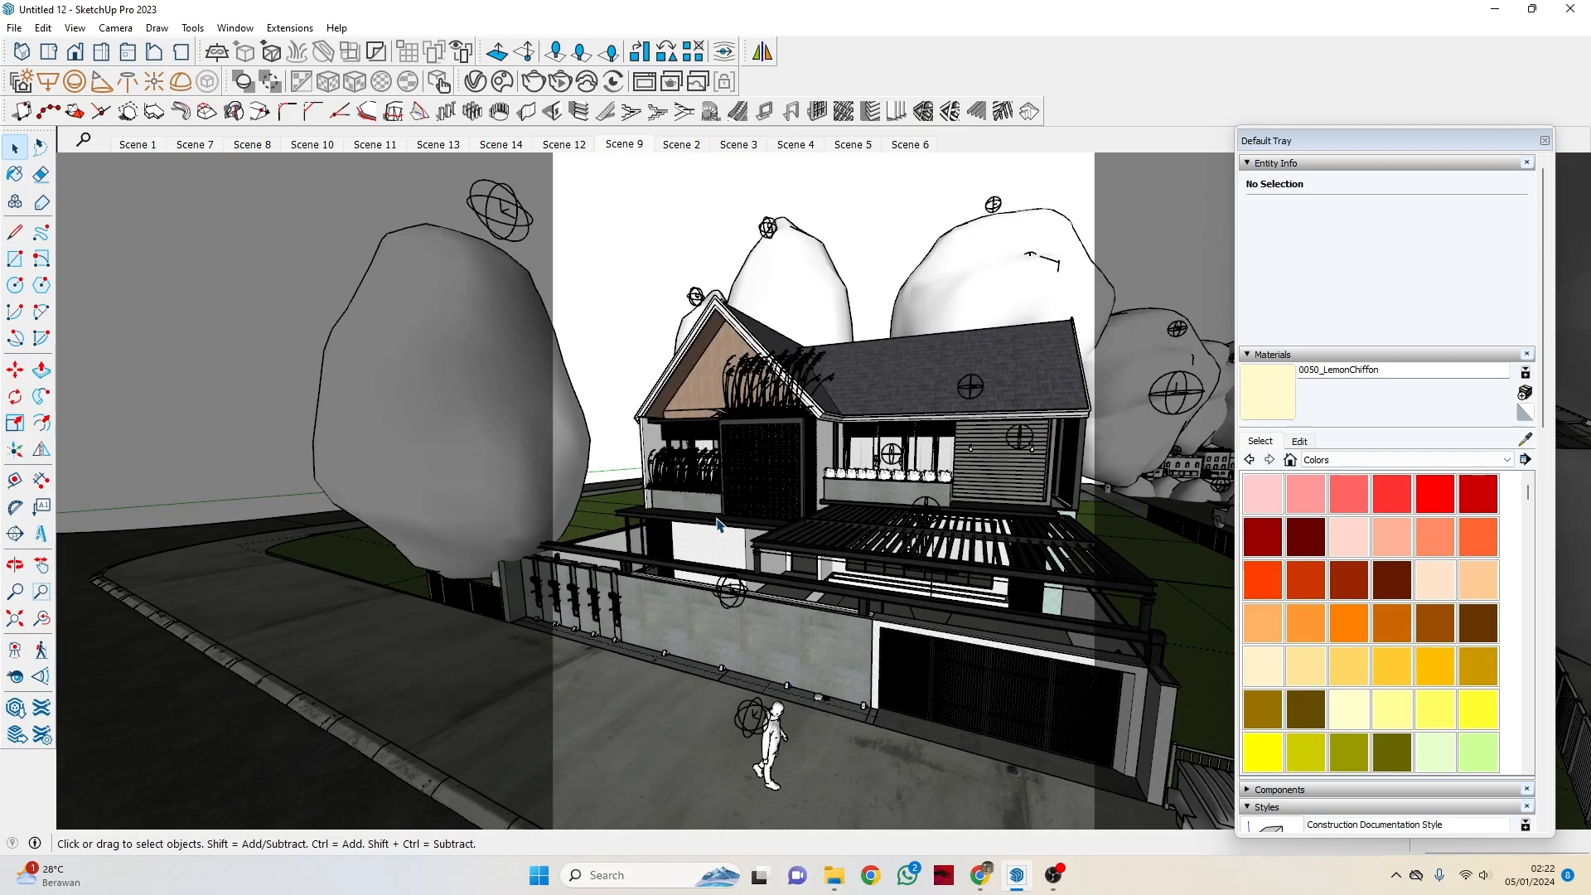
Open the V-Ray Asset Editor and move its window clear of the house.
{"action": "middle_click_drag", "start_coordinate": [675, 455], "coordinate": [398, 394]}
{"action": "scroll", "coordinate": [667, 501], "scroll_direction": "up", "scroll_amount": 5}
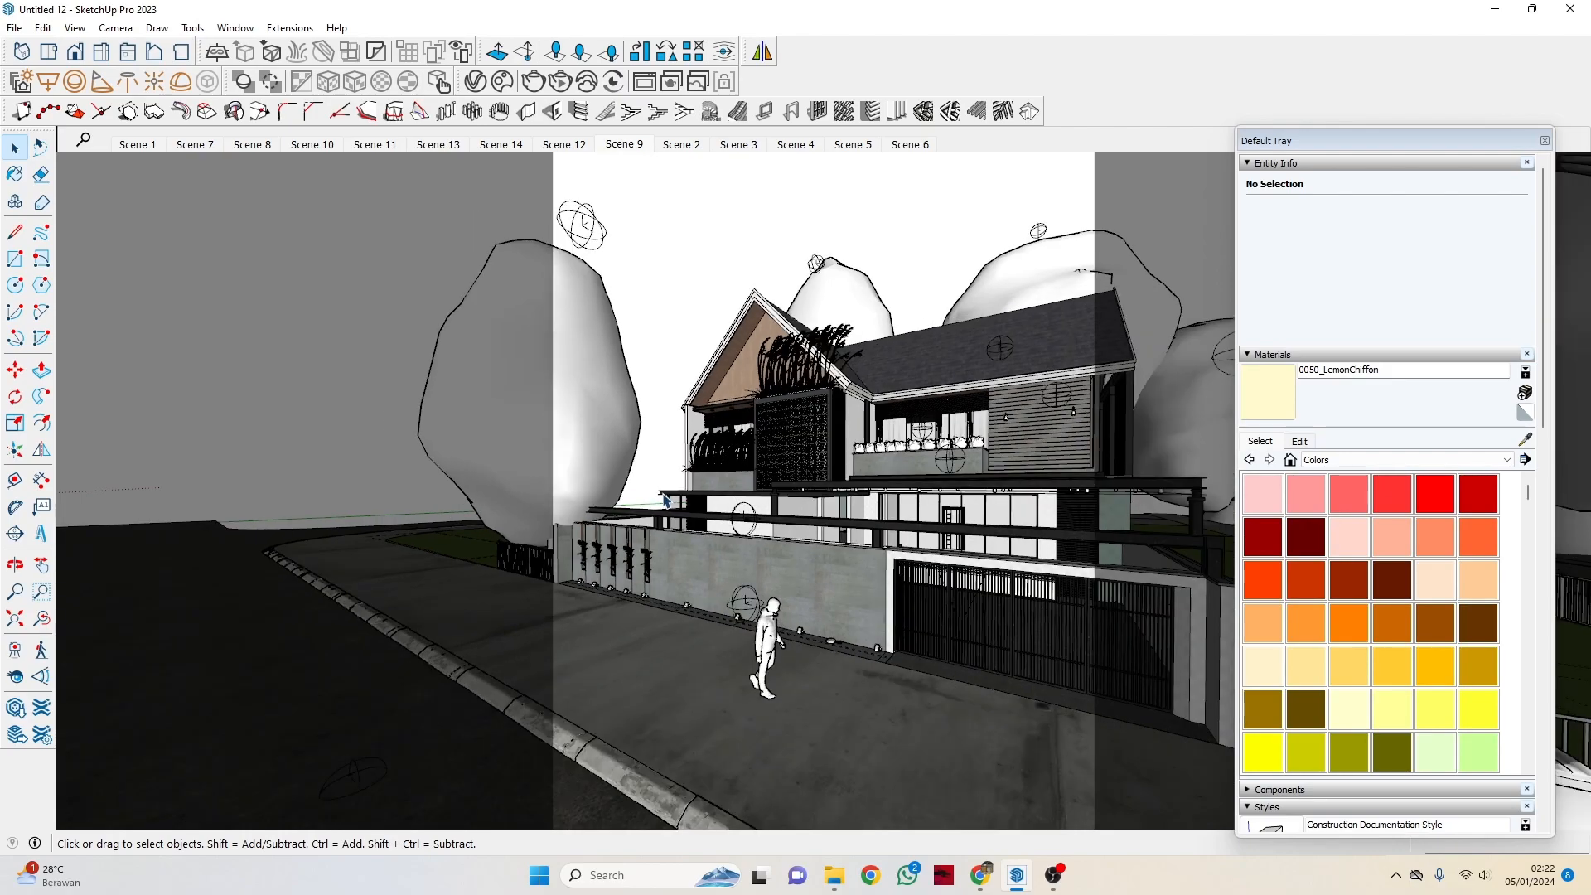
{"action": "scroll", "coordinate": [665, 498], "scroll_direction": "down", "scroll_amount": 2}
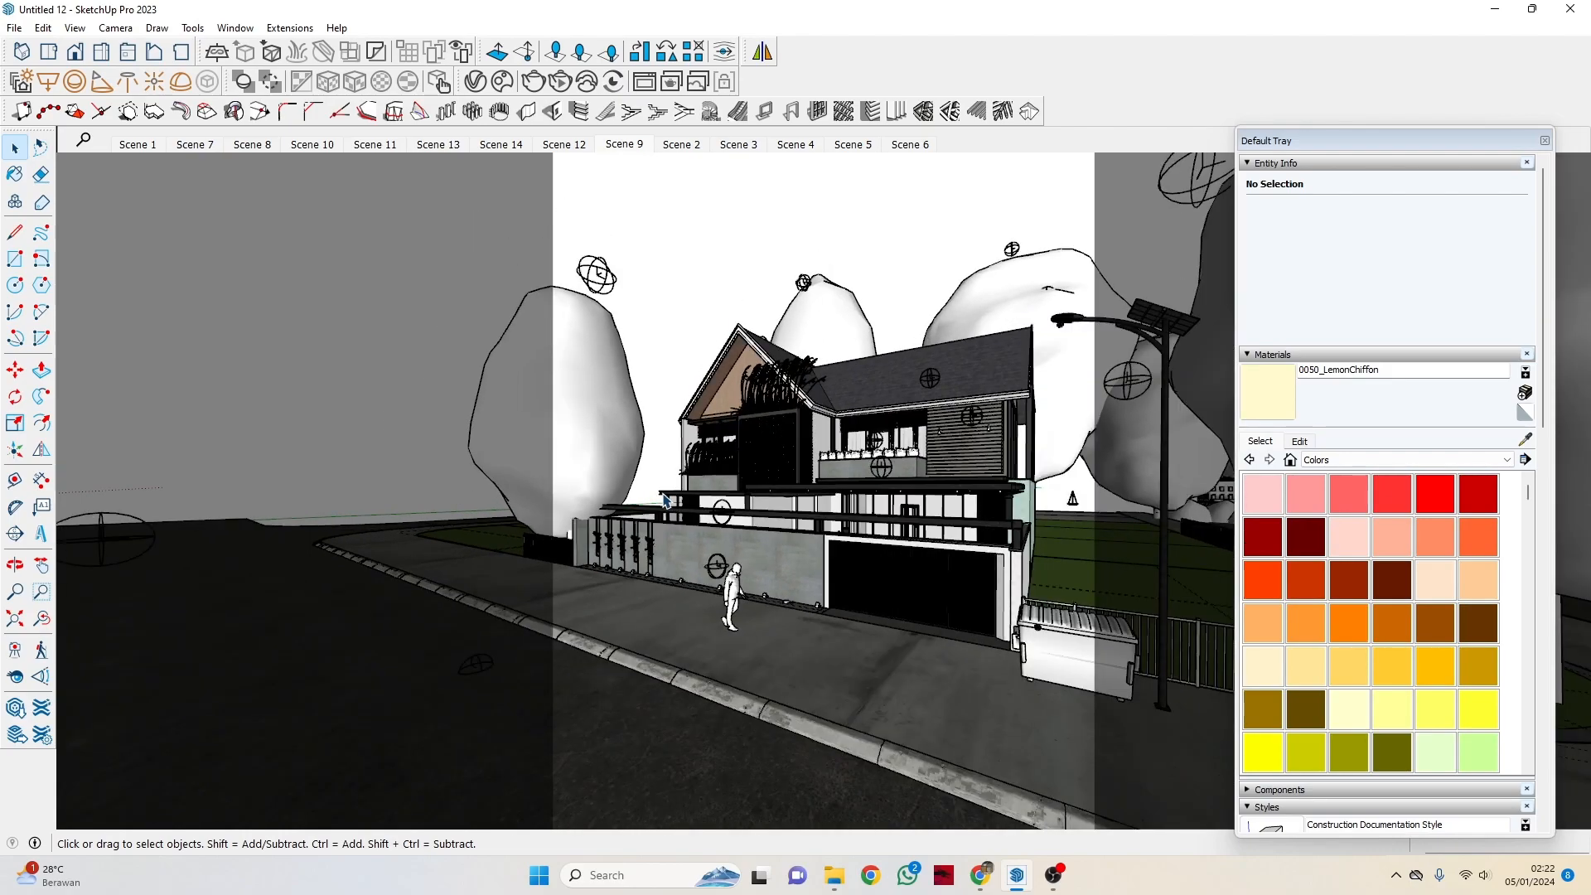
{"action": "middle_click_drag", "start_coordinate": [793, 488], "coordinate": [557, 453]}
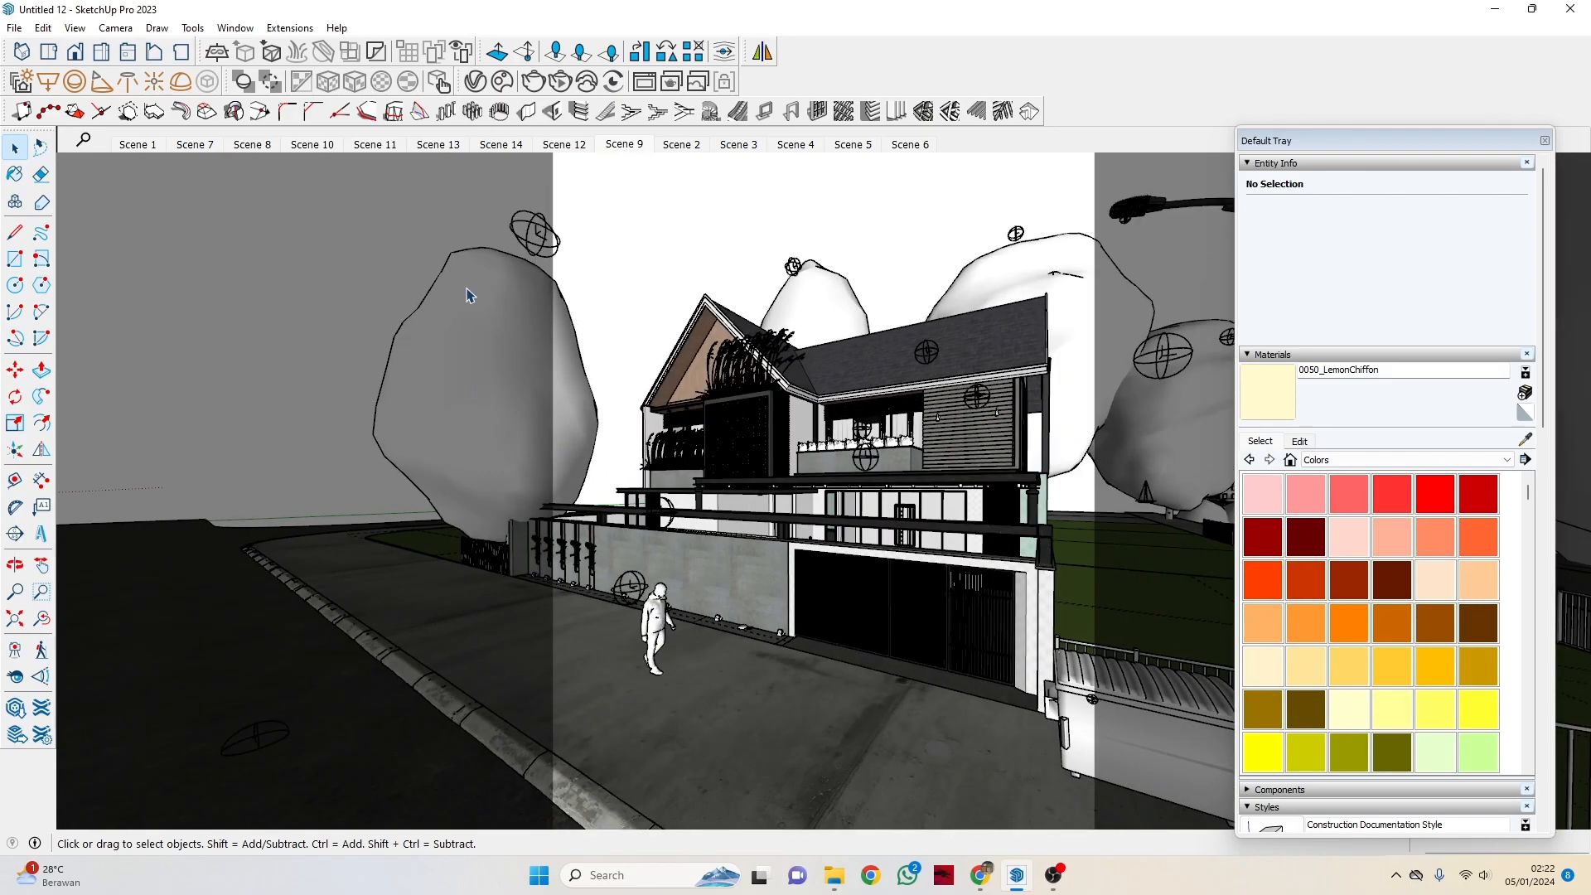
{"action": "left_click", "coordinate": [475, 83]}
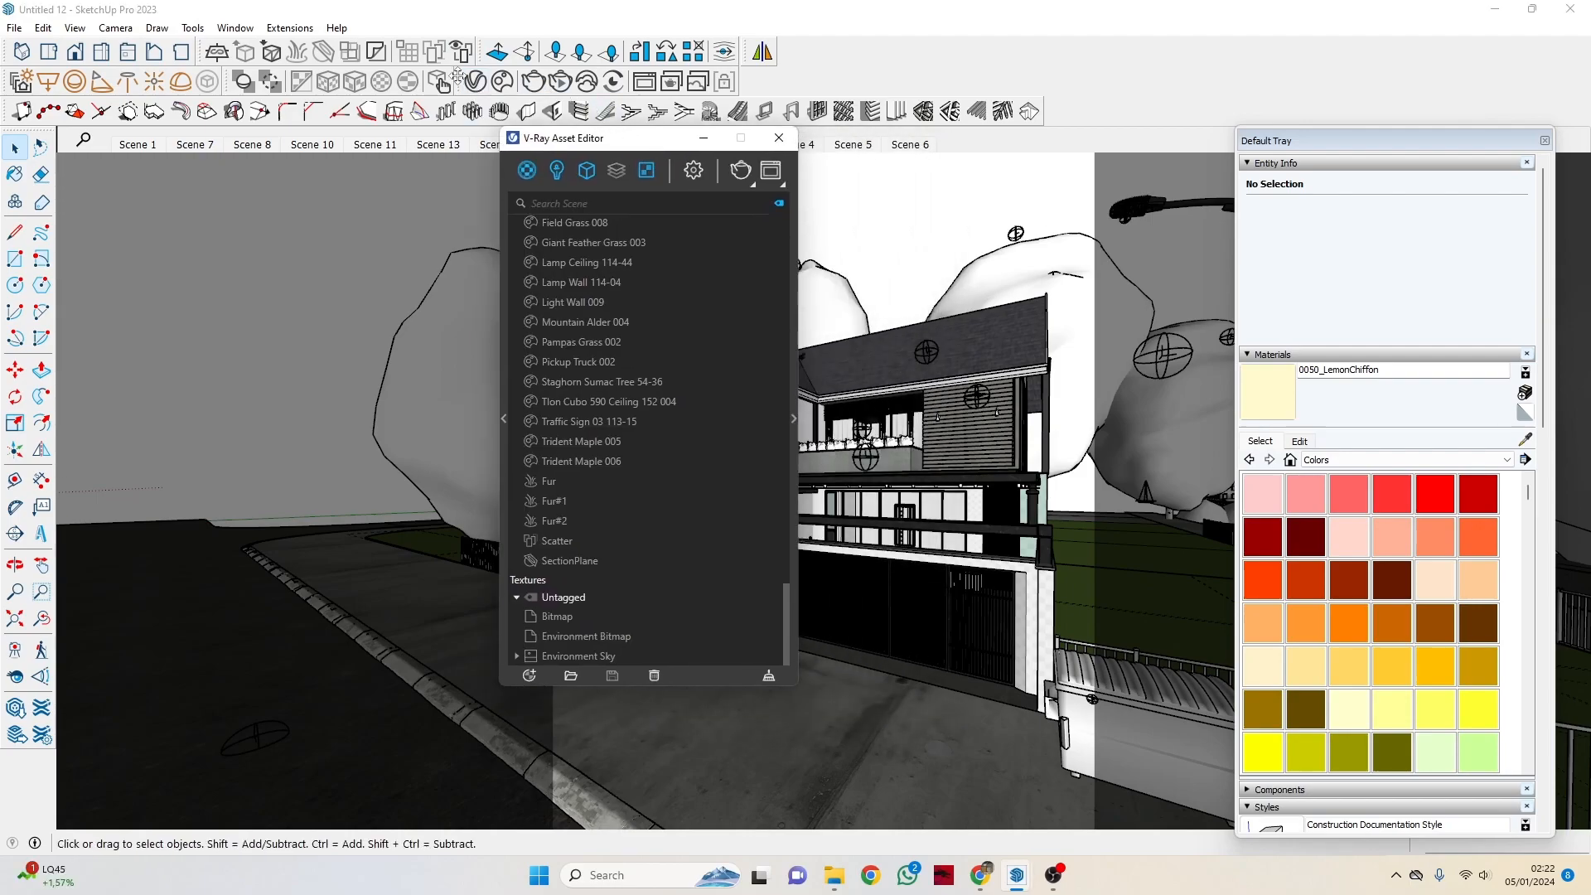
{"action": "left_click_drag", "start_coordinate": [648, 152], "coordinate": [246, 153]}
Sample the road's asphalt material in front of the house with the Paint Bucket's eyedropper.
{"action": "middle_click_drag", "start_coordinate": [627, 571], "coordinate": [1033, 591]}
{"action": "scroll", "coordinate": [995, 617], "scroll_direction": "down", "scroll_amount": 5}
{"action": "key", "text": "b"}
{"action": "key", "text": "alt"}
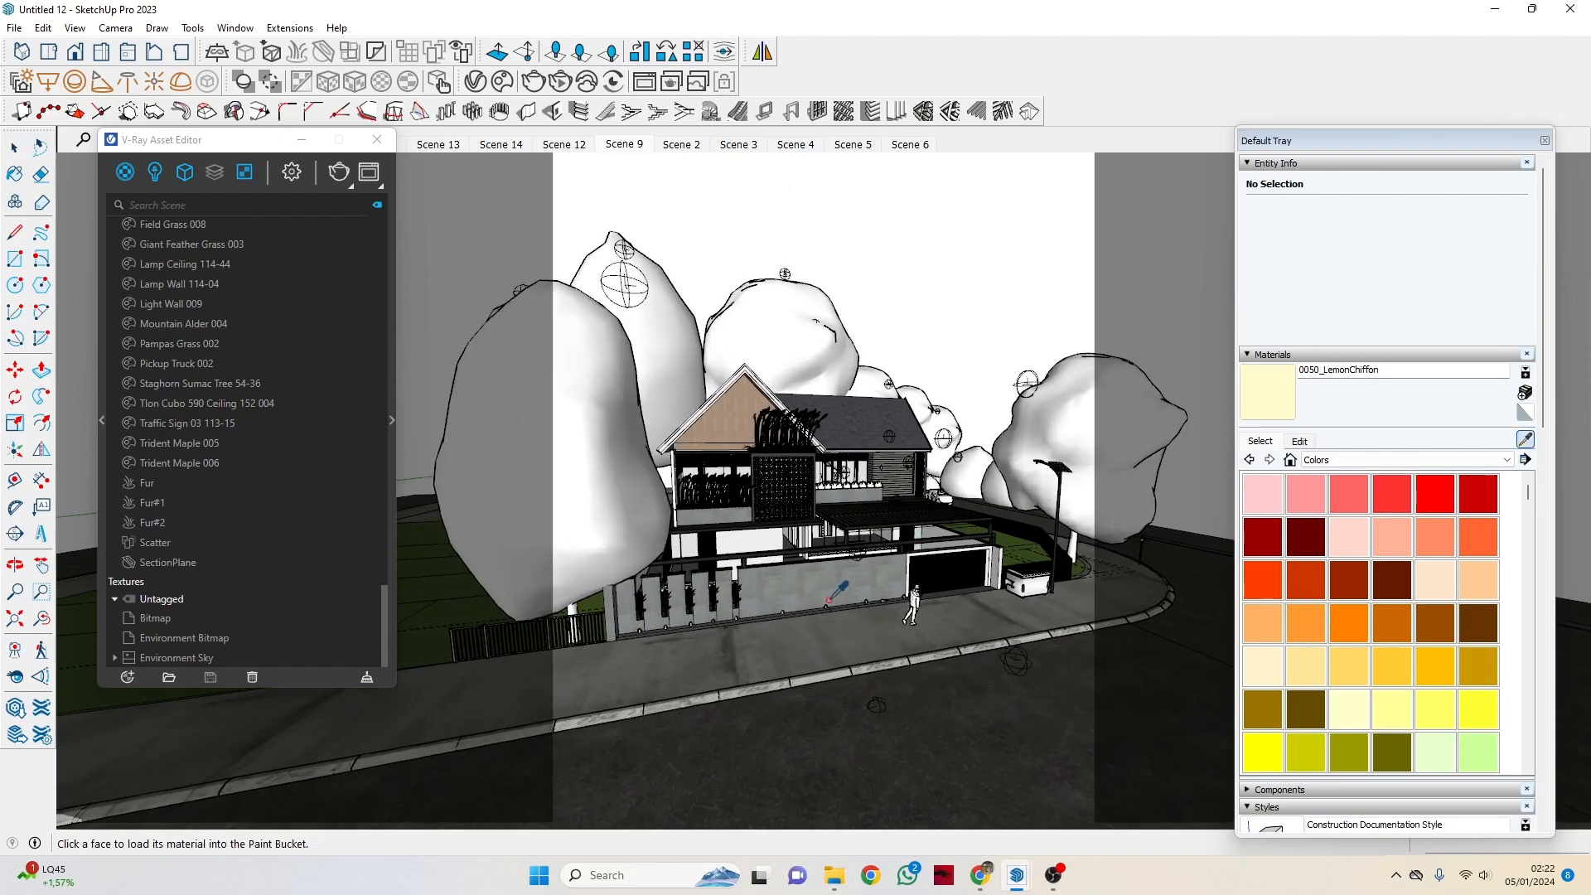
{"action": "scroll", "coordinate": [762, 455], "scroll_direction": "up", "scroll_amount": 1}
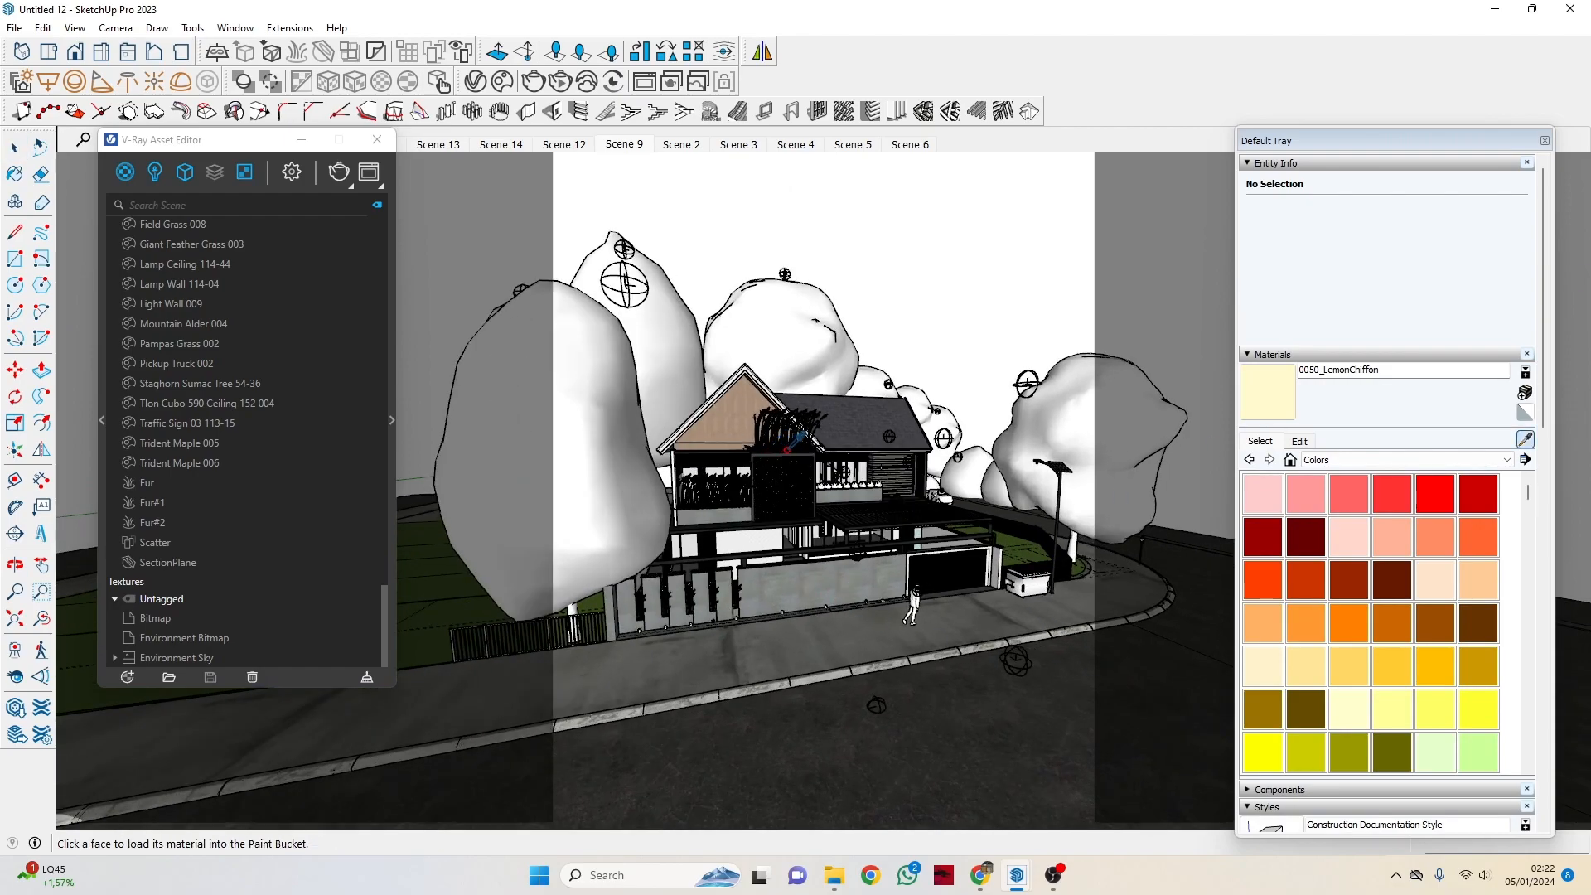
{"action": "scroll", "coordinate": [965, 700], "scroll_direction": "up", "scroll_amount": 3}
{"action": "scroll", "coordinate": [978, 679], "scroll_direction": "up", "scroll_amount": 2}
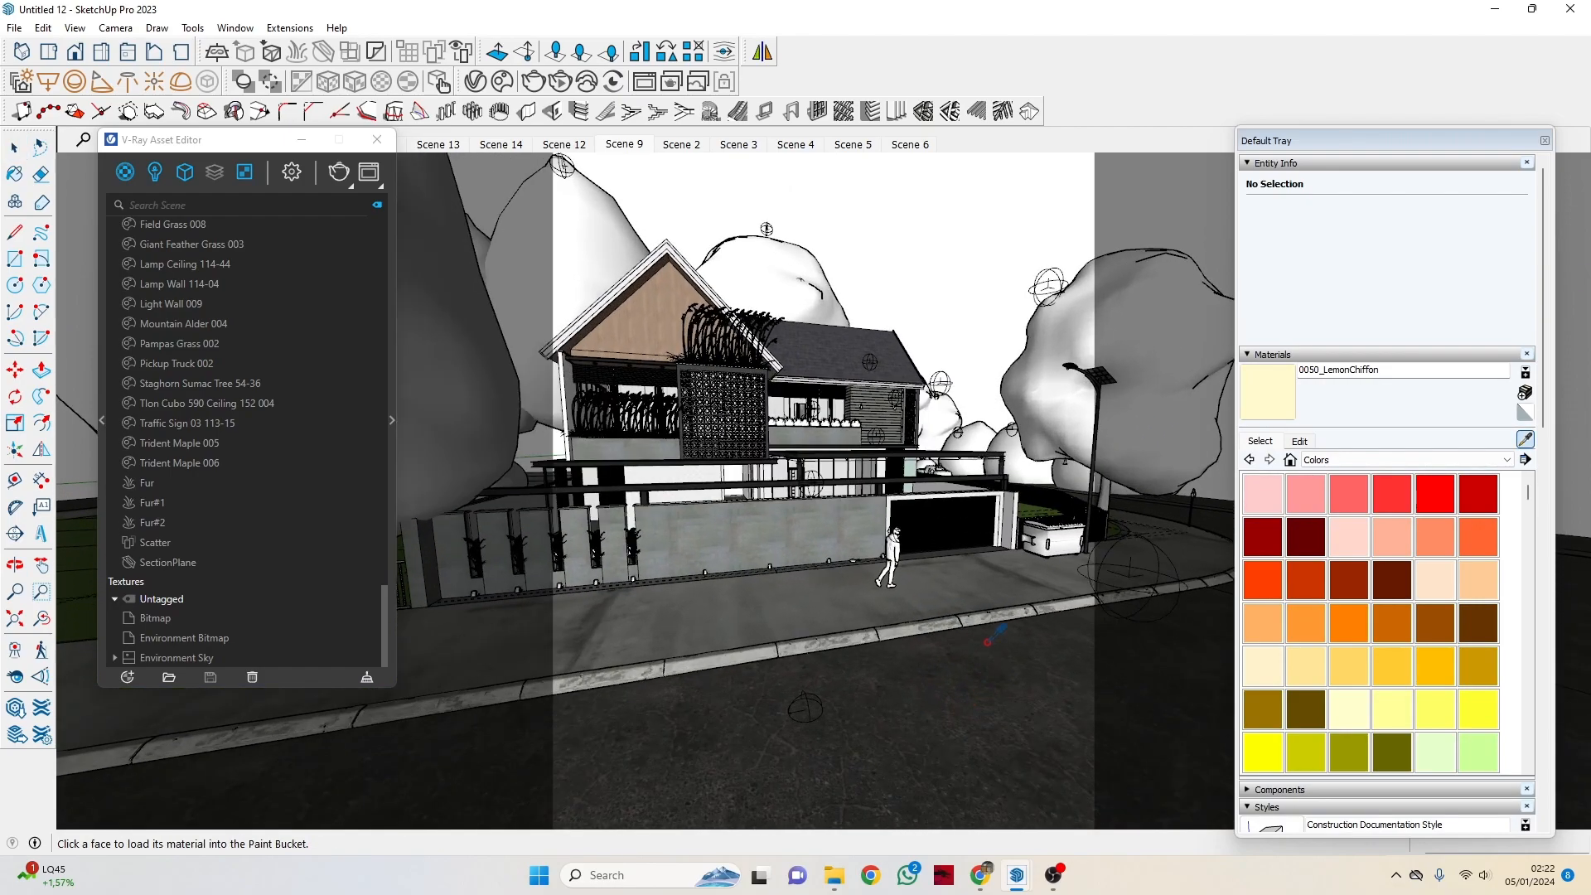
{"action": "middle_click_drag", "start_coordinate": [931, 676], "coordinate": [962, 690]}
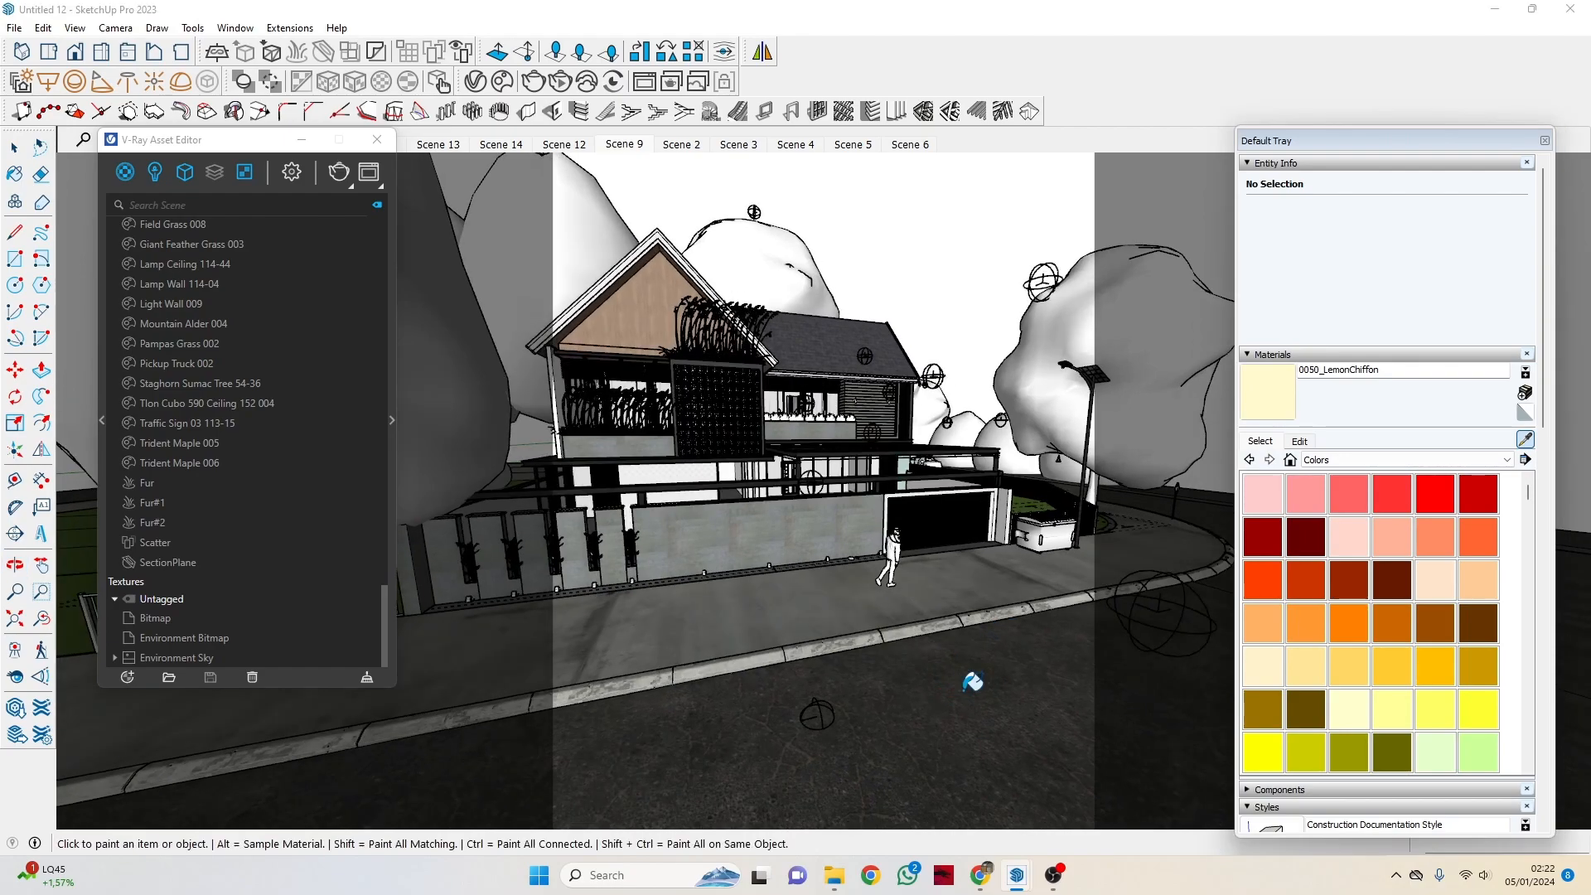
{"action": "left_click", "coordinate": [963, 689]}
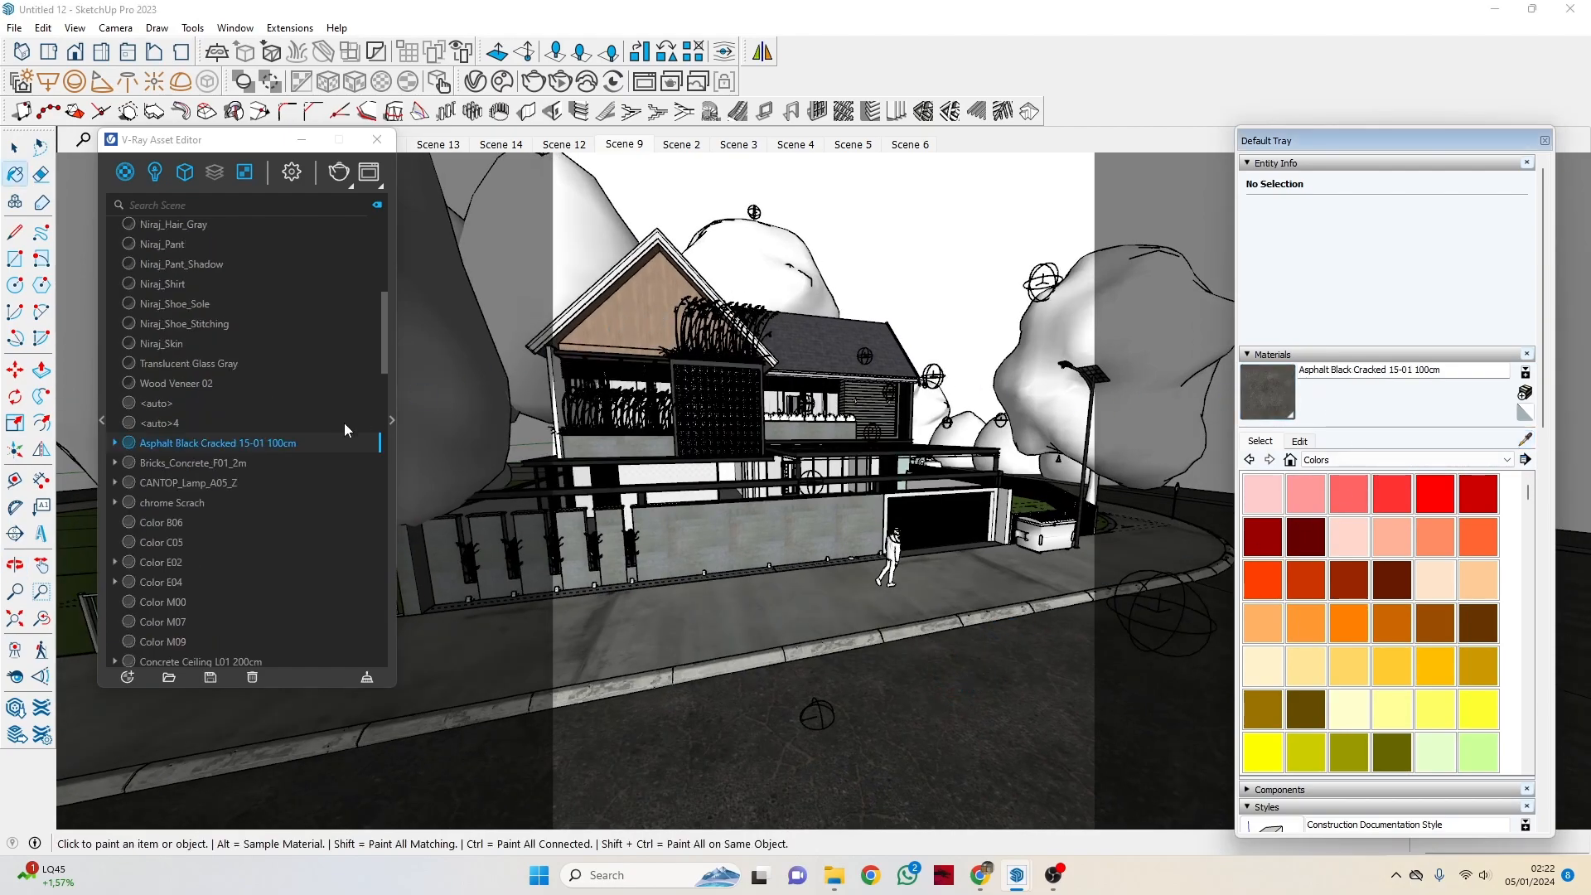
Browse the Ground materials in Chaos Cosmos to locate Asphalt Black Cracked 15-01 100cm, then minimize the browser.
{"action": "left_click", "coordinate": [502, 81]}
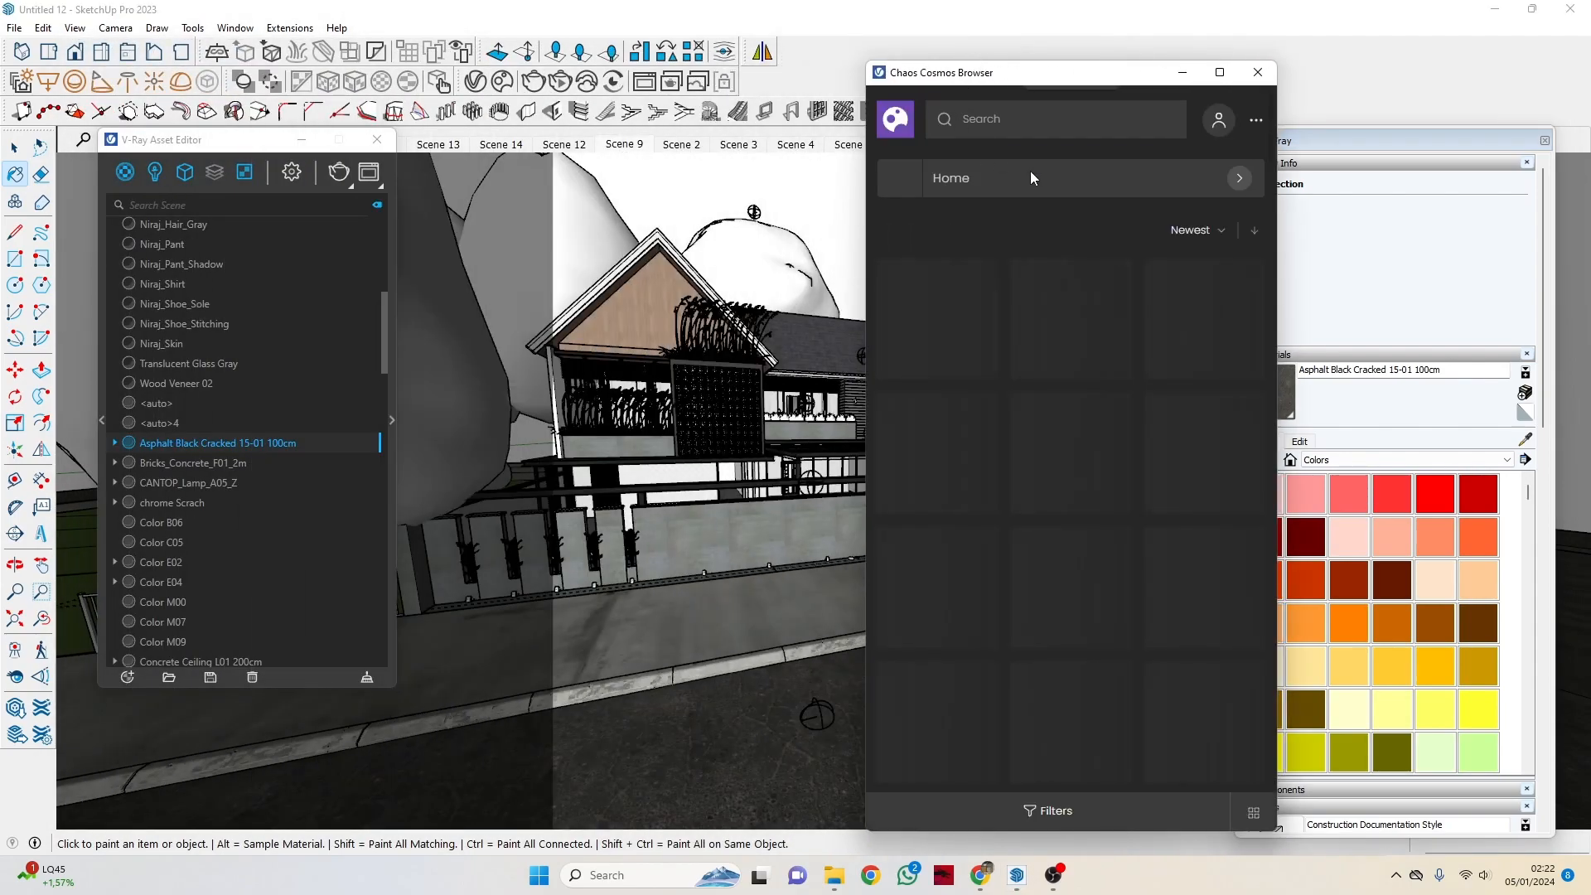
{"action": "left_click", "coordinate": [1239, 178]}
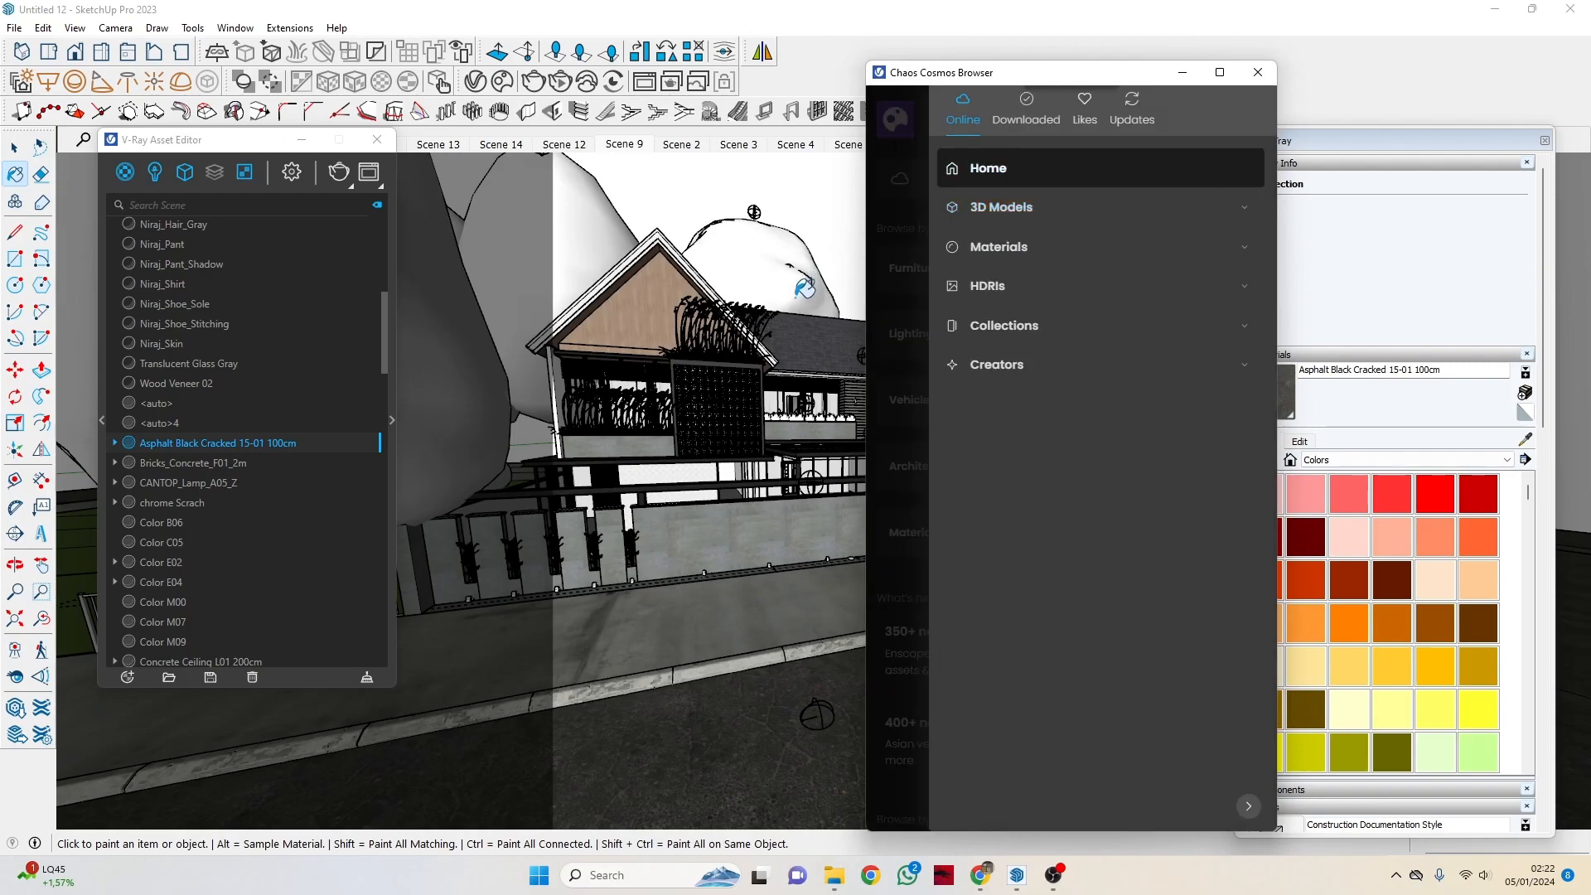
{"action": "left_click", "coordinate": [969, 253]}
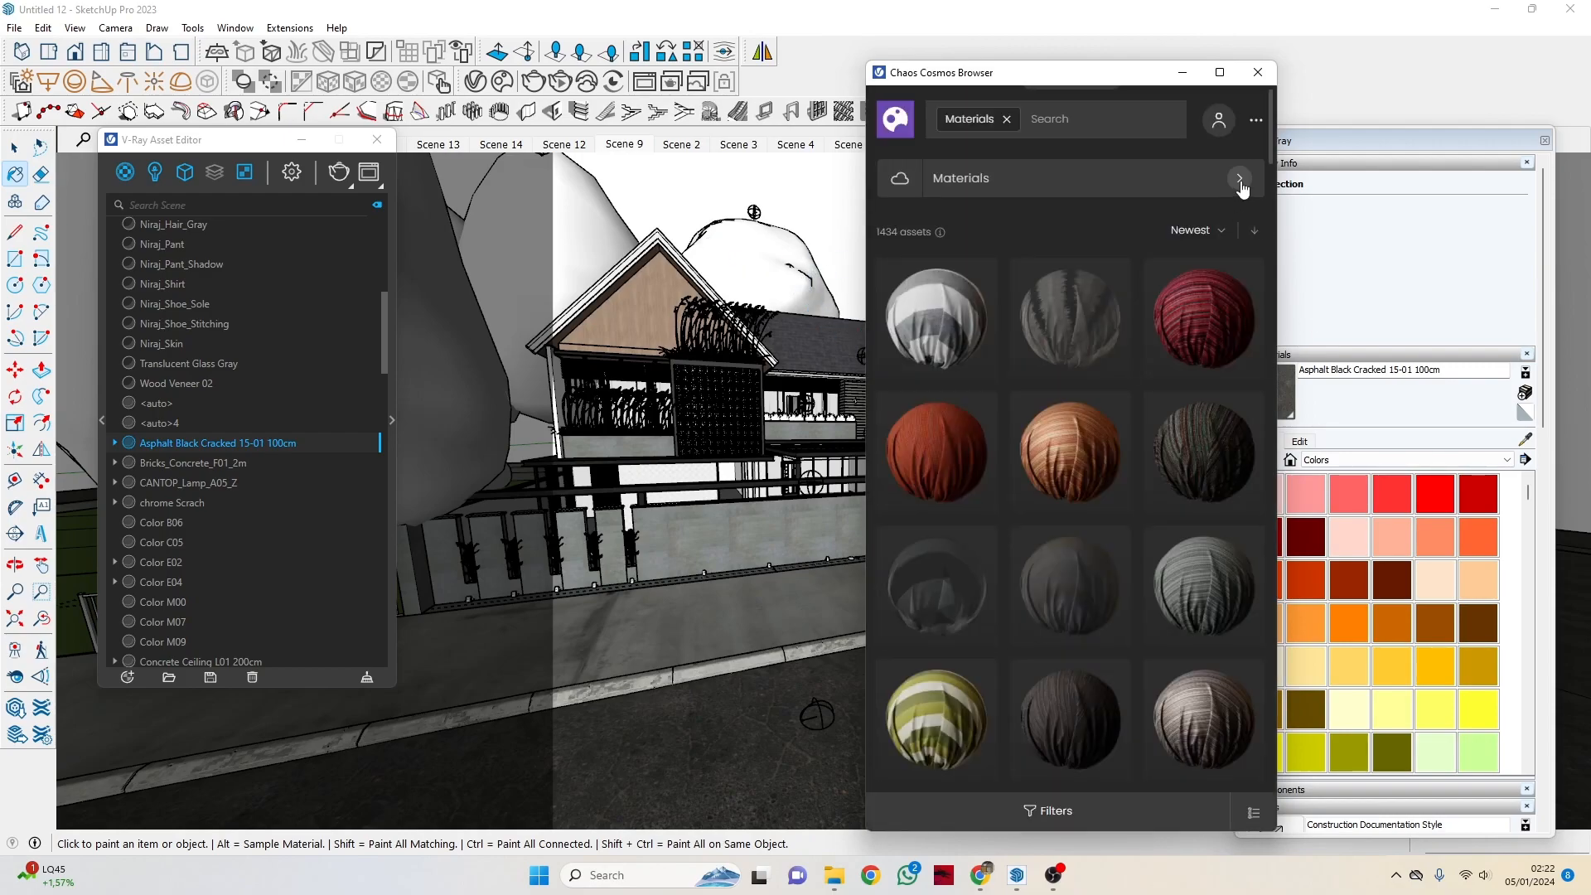
{"action": "left_click", "coordinate": [1240, 179]}
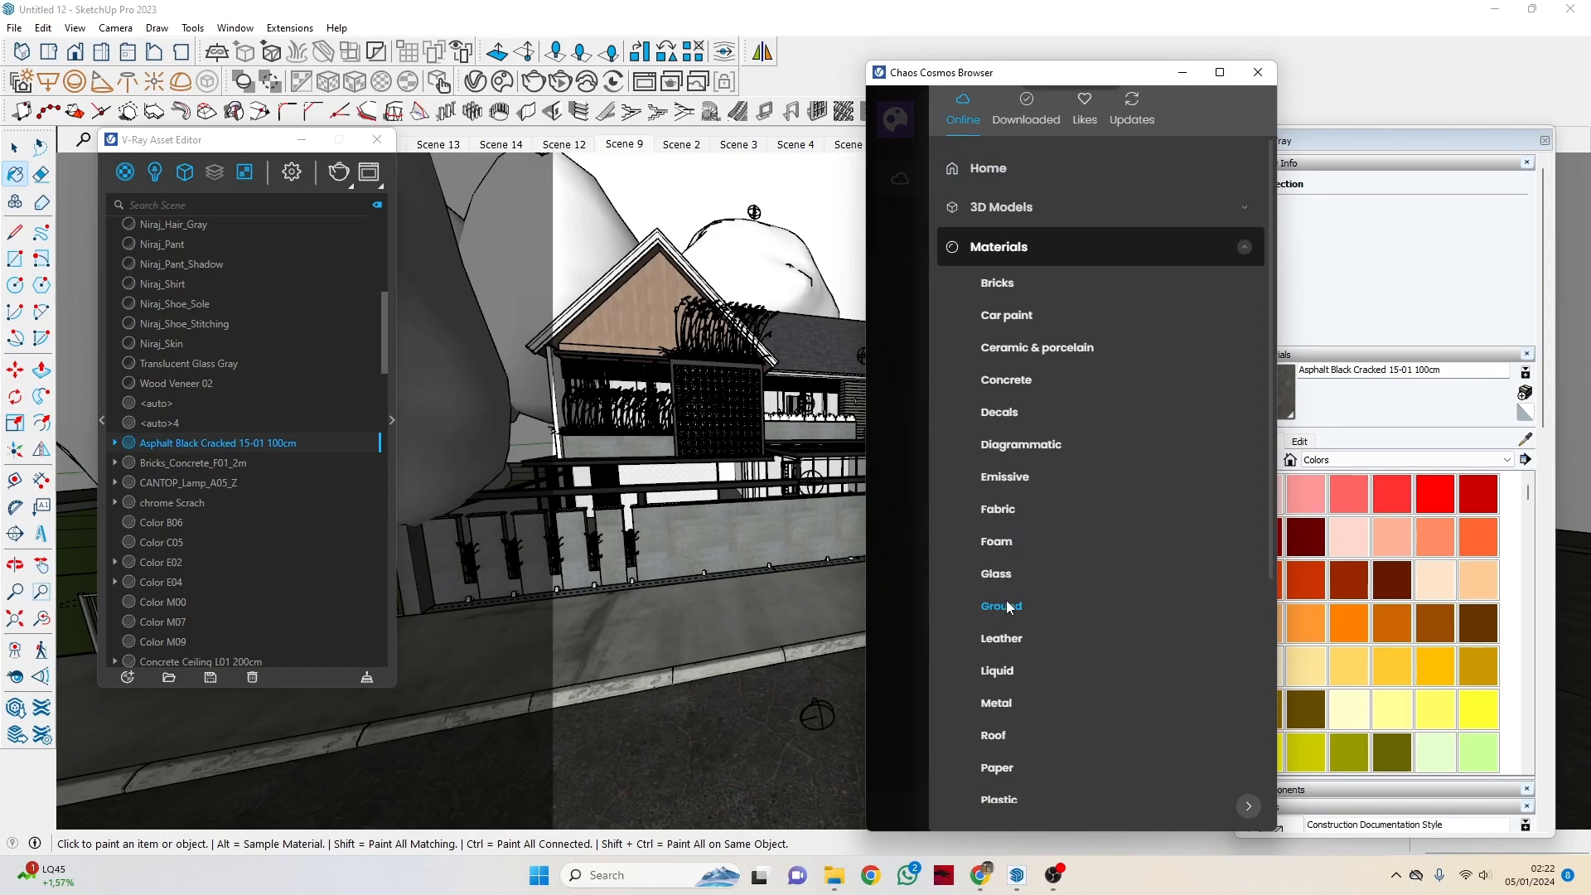
{"action": "left_click", "coordinate": [1007, 609]}
{"action": "scroll", "coordinate": [1156, 352], "scroll_direction": "down", "scroll_amount": 5}
{"action": "scroll", "coordinate": [1154, 356], "scroll_direction": "down", "scroll_amount": 8}
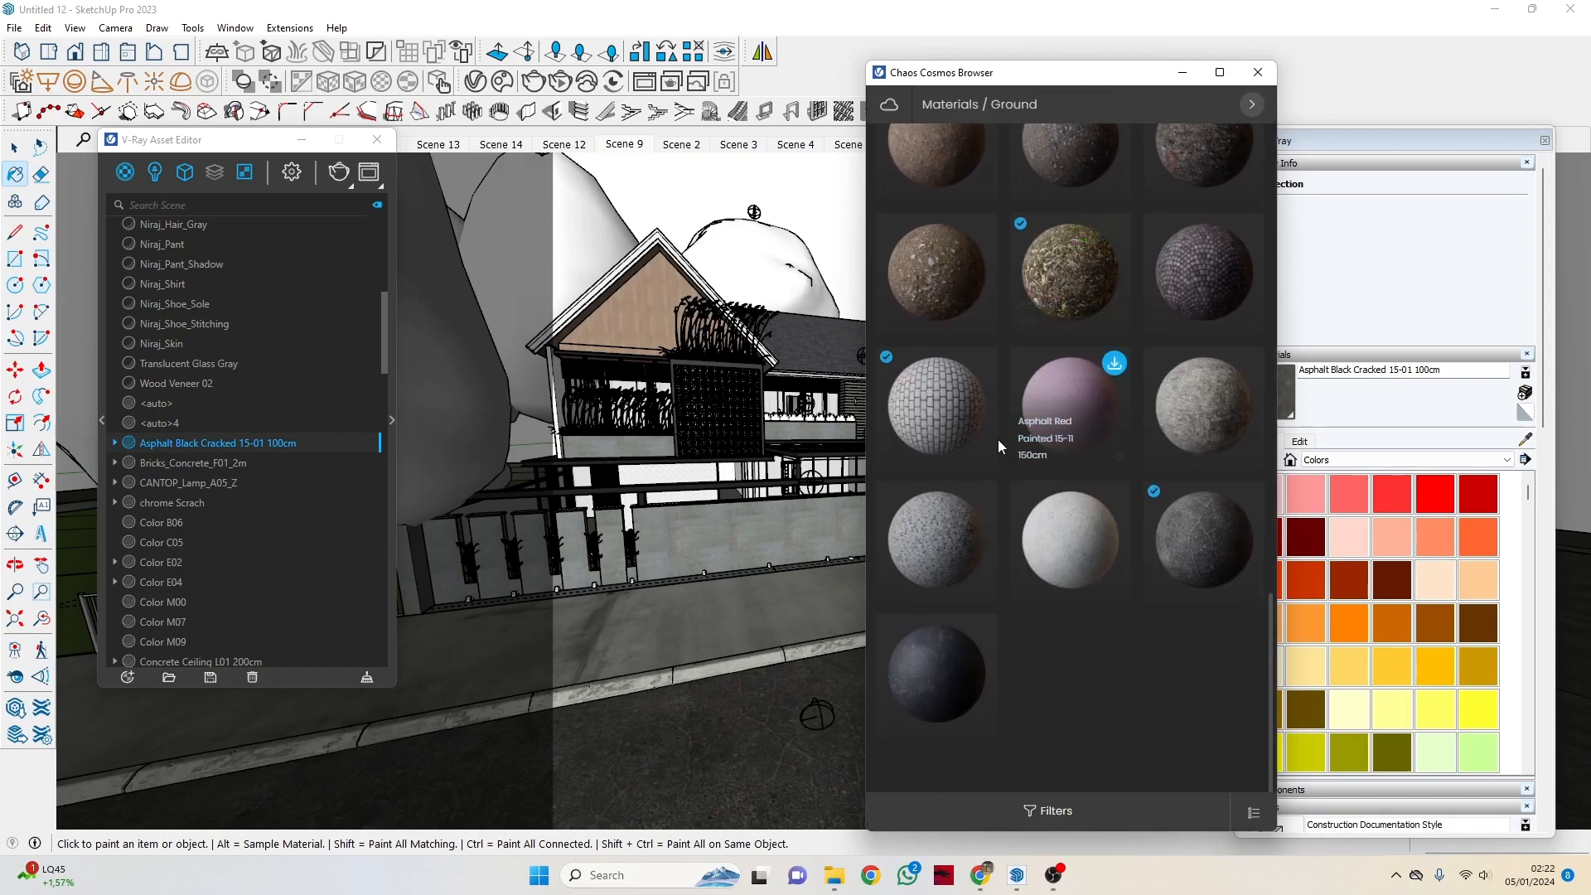
{"action": "mouse_move", "coordinate": [1229, 537]}
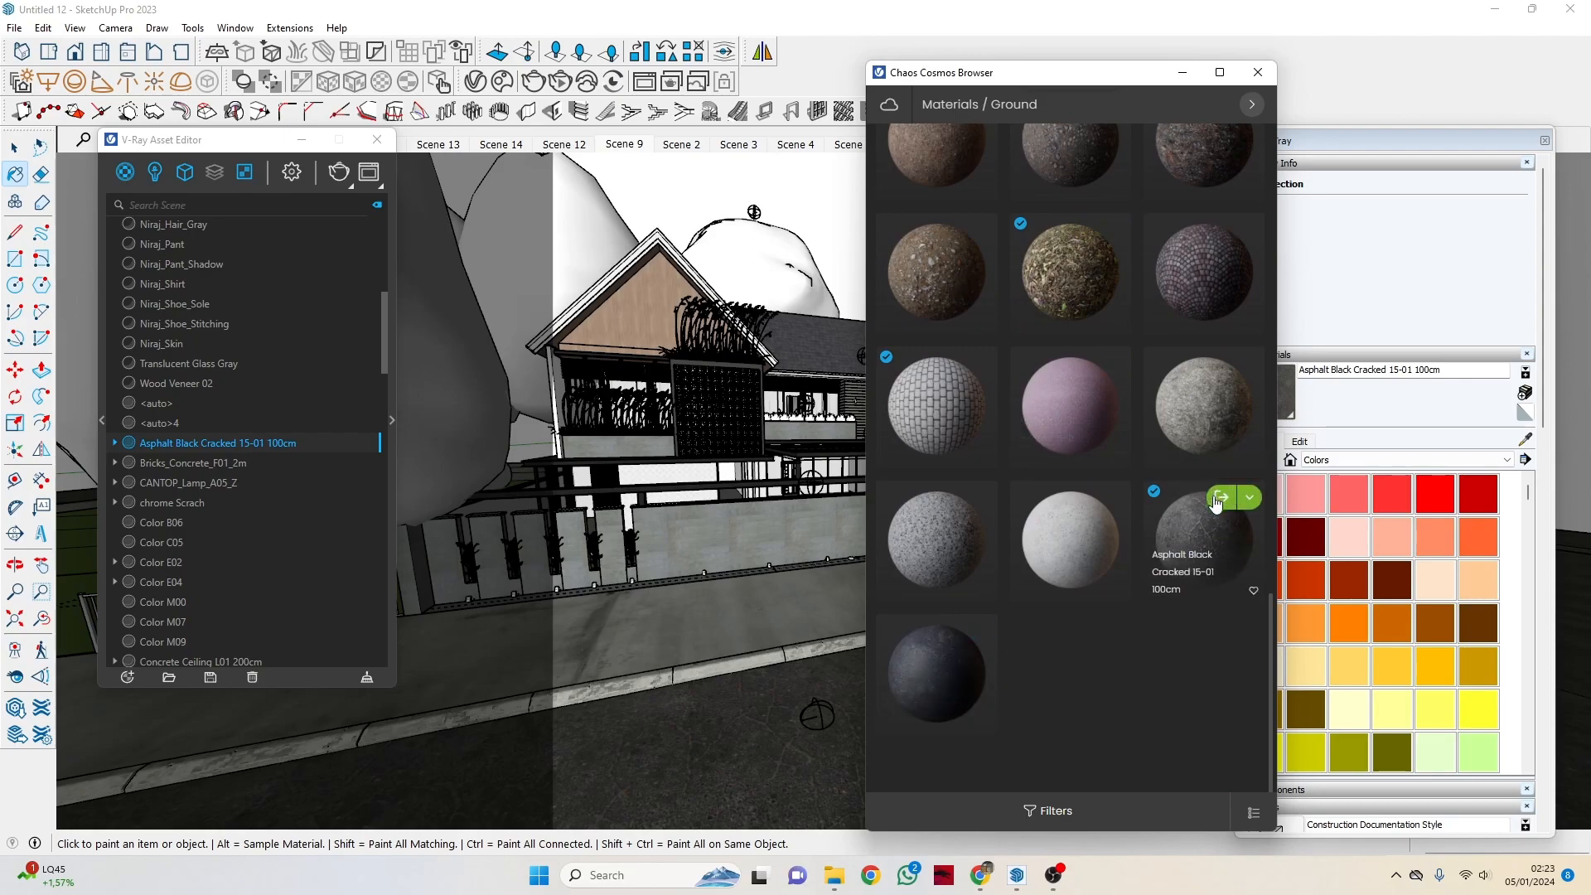
{"action": "left_click", "coordinate": [1182, 72]}
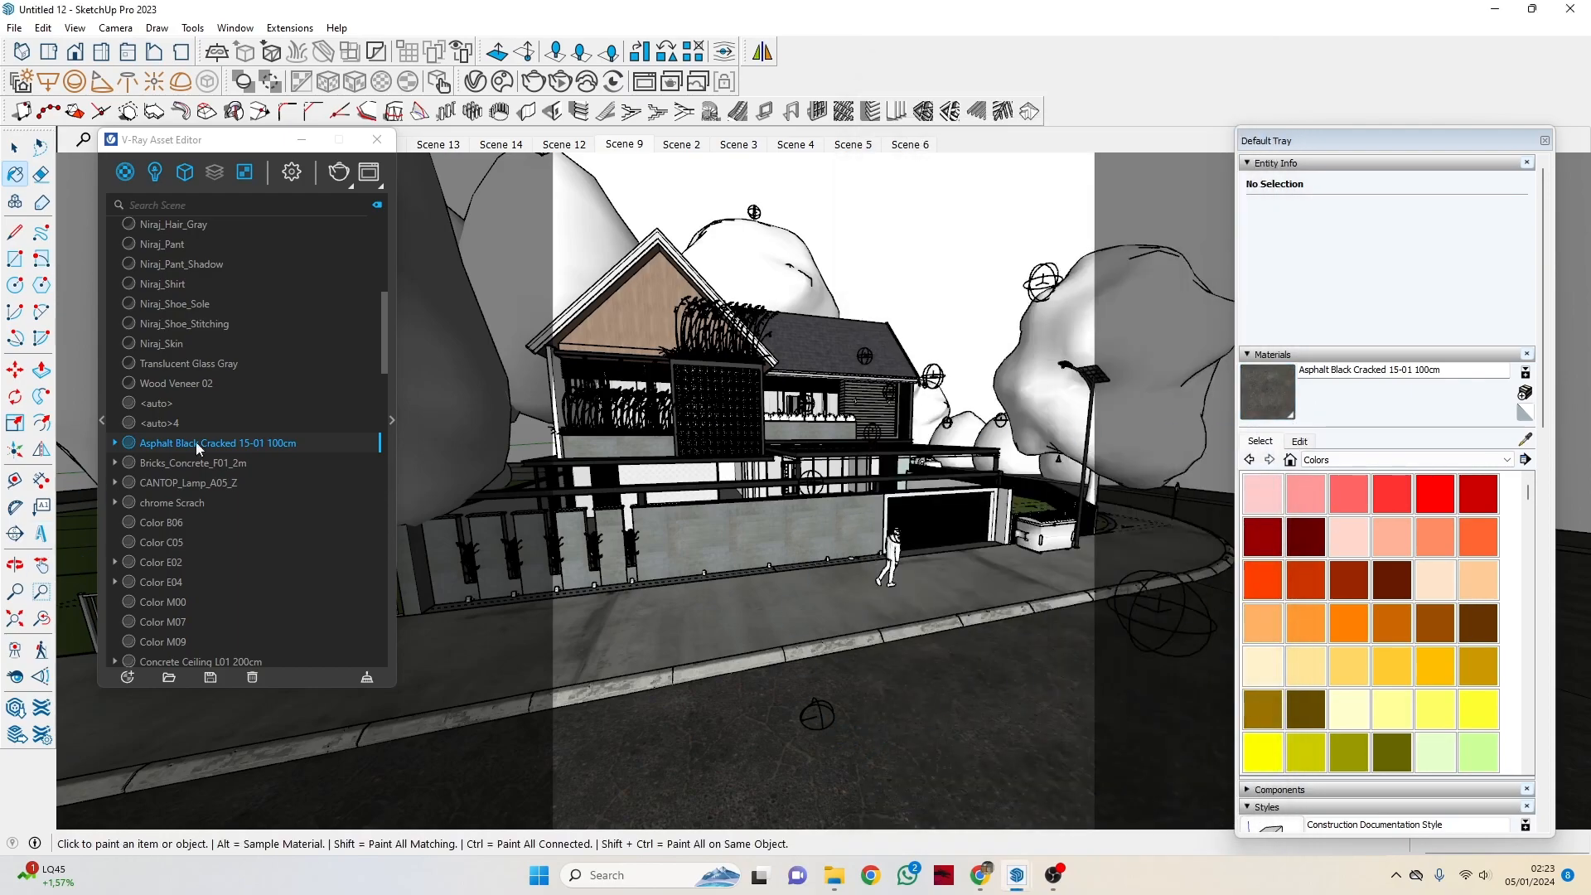
Show the V-Ray parameters and the texture size settings of Asphalt Black Cracked 15-01 100cm.
{"action": "left_click", "coordinate": [394, 418]}
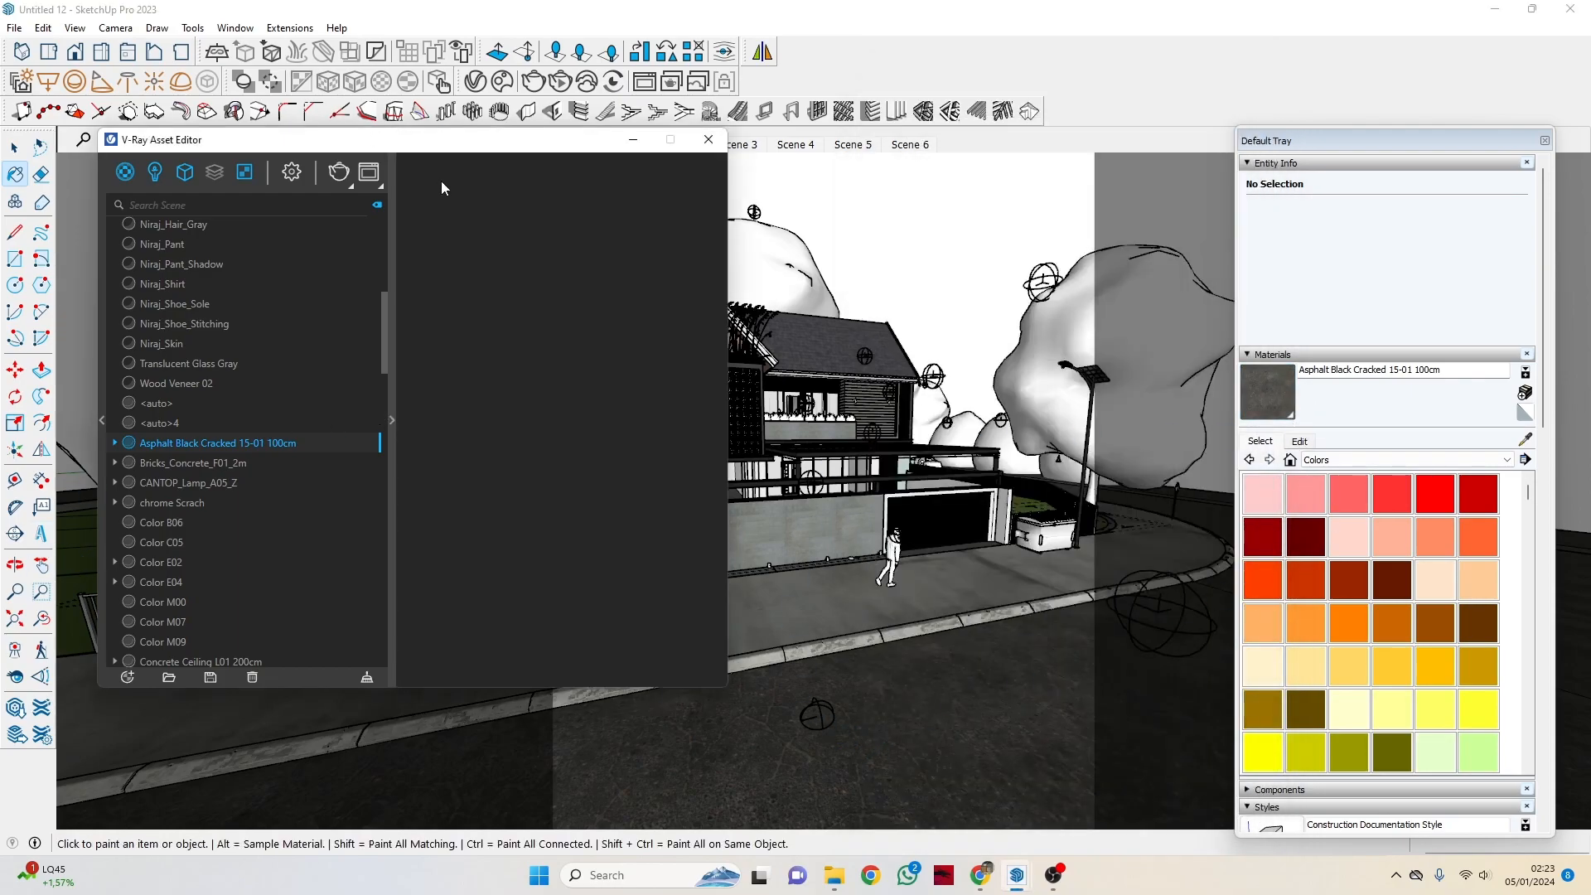
{"action": "left_click_drag", "start_coordinate": [517, 146], "coordinate": [520, 158]}
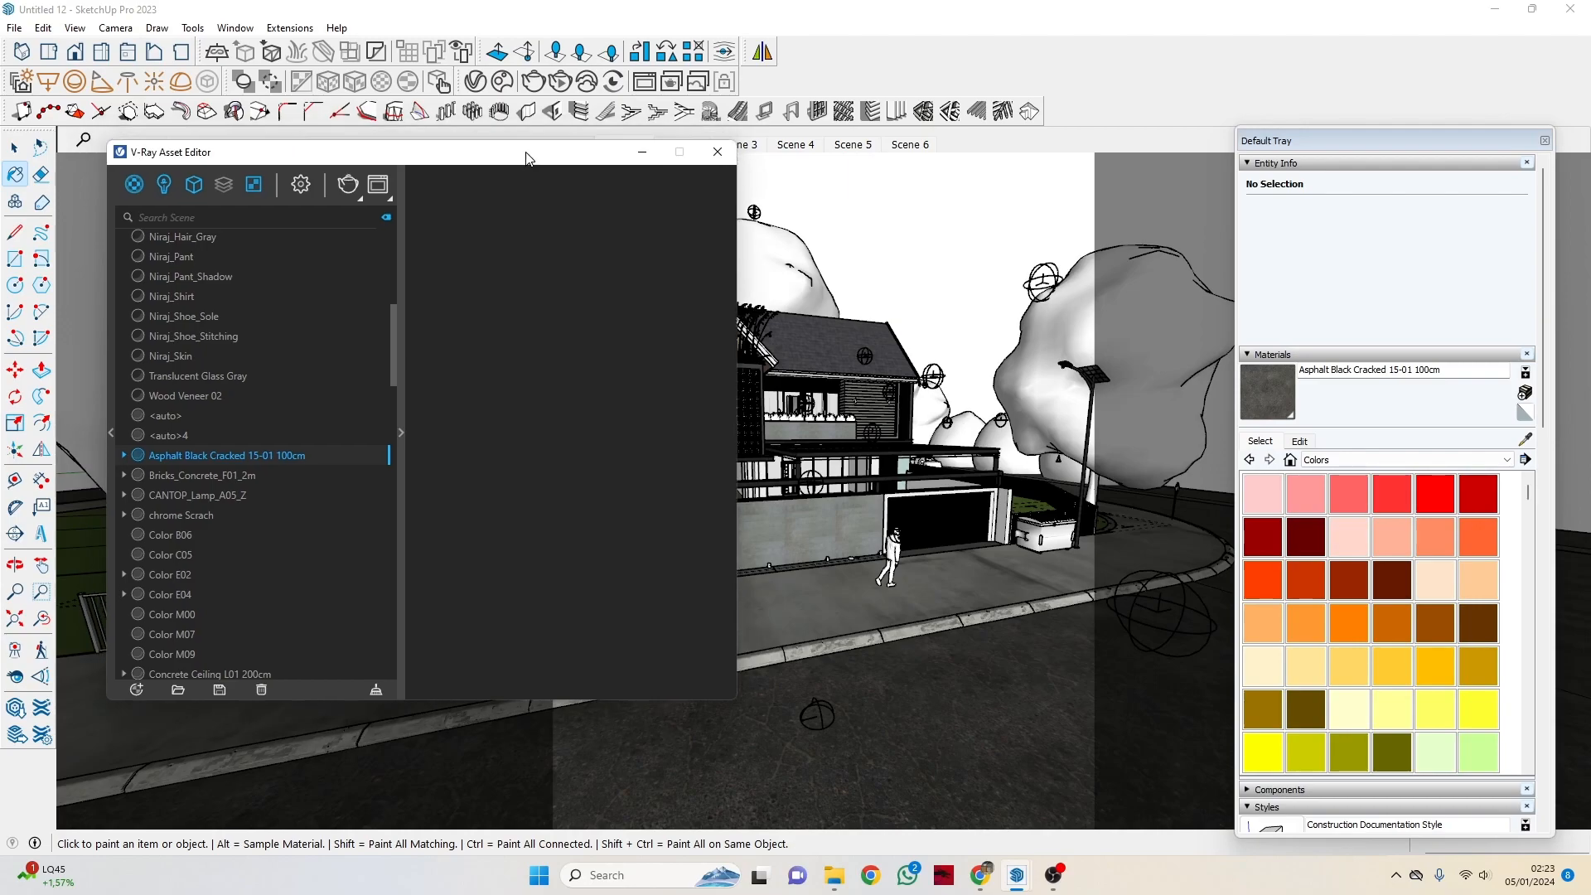
{"action": "left_click", "coordinate": [1300, 441]}
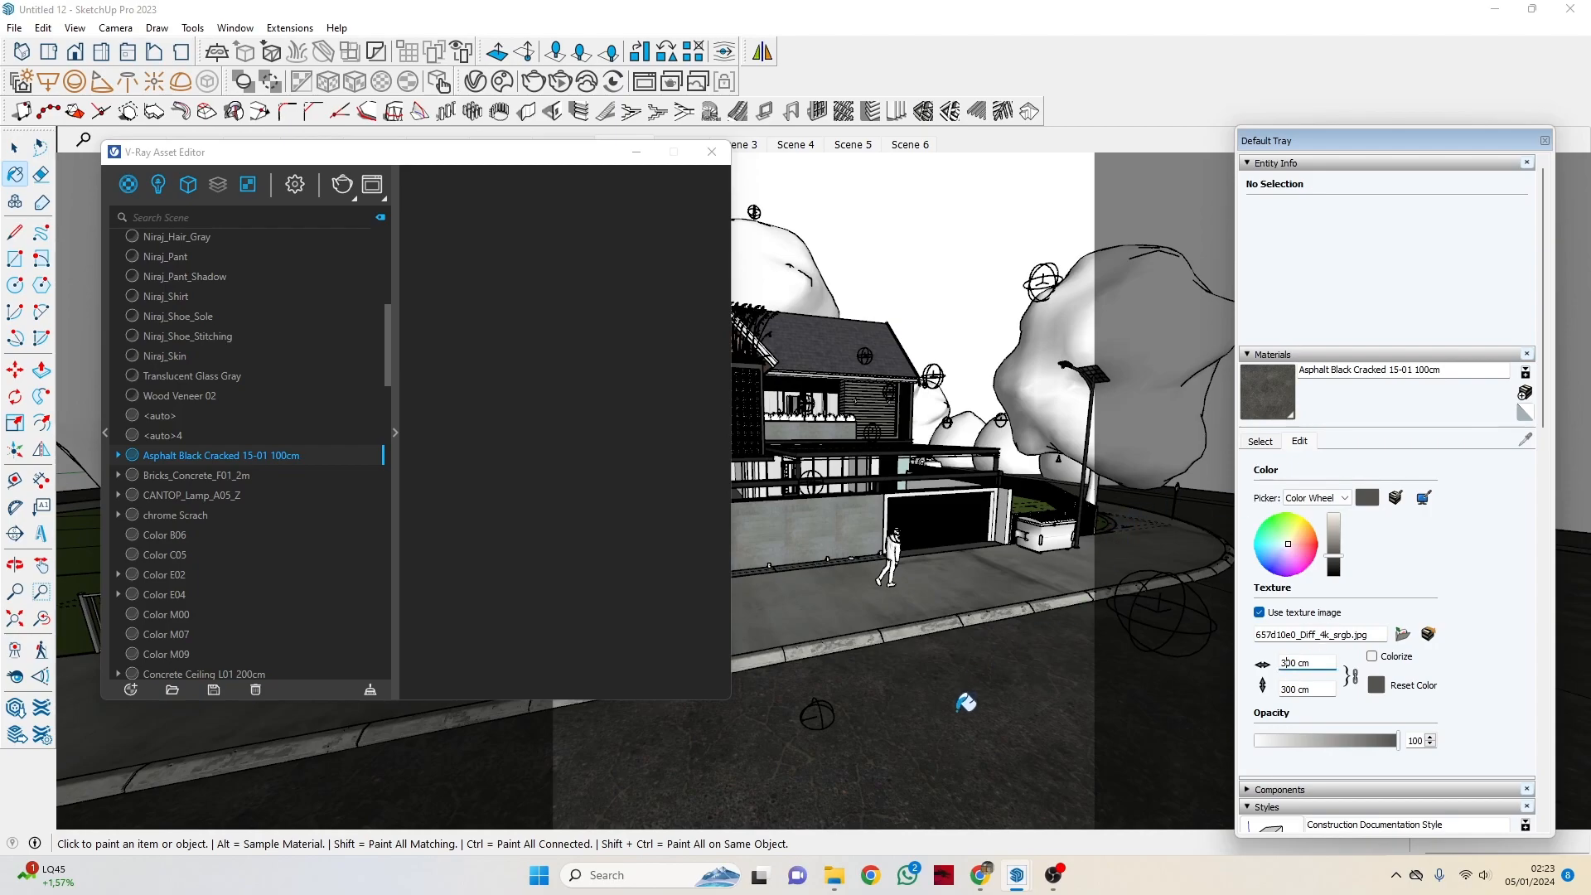
Examine the asphalt texture on the road surface up close beside the curb and from farther away.
{"action": "scroll", "coordinate": [1013, 708], "scroll_direction": "up", "scroll_amount": 2}
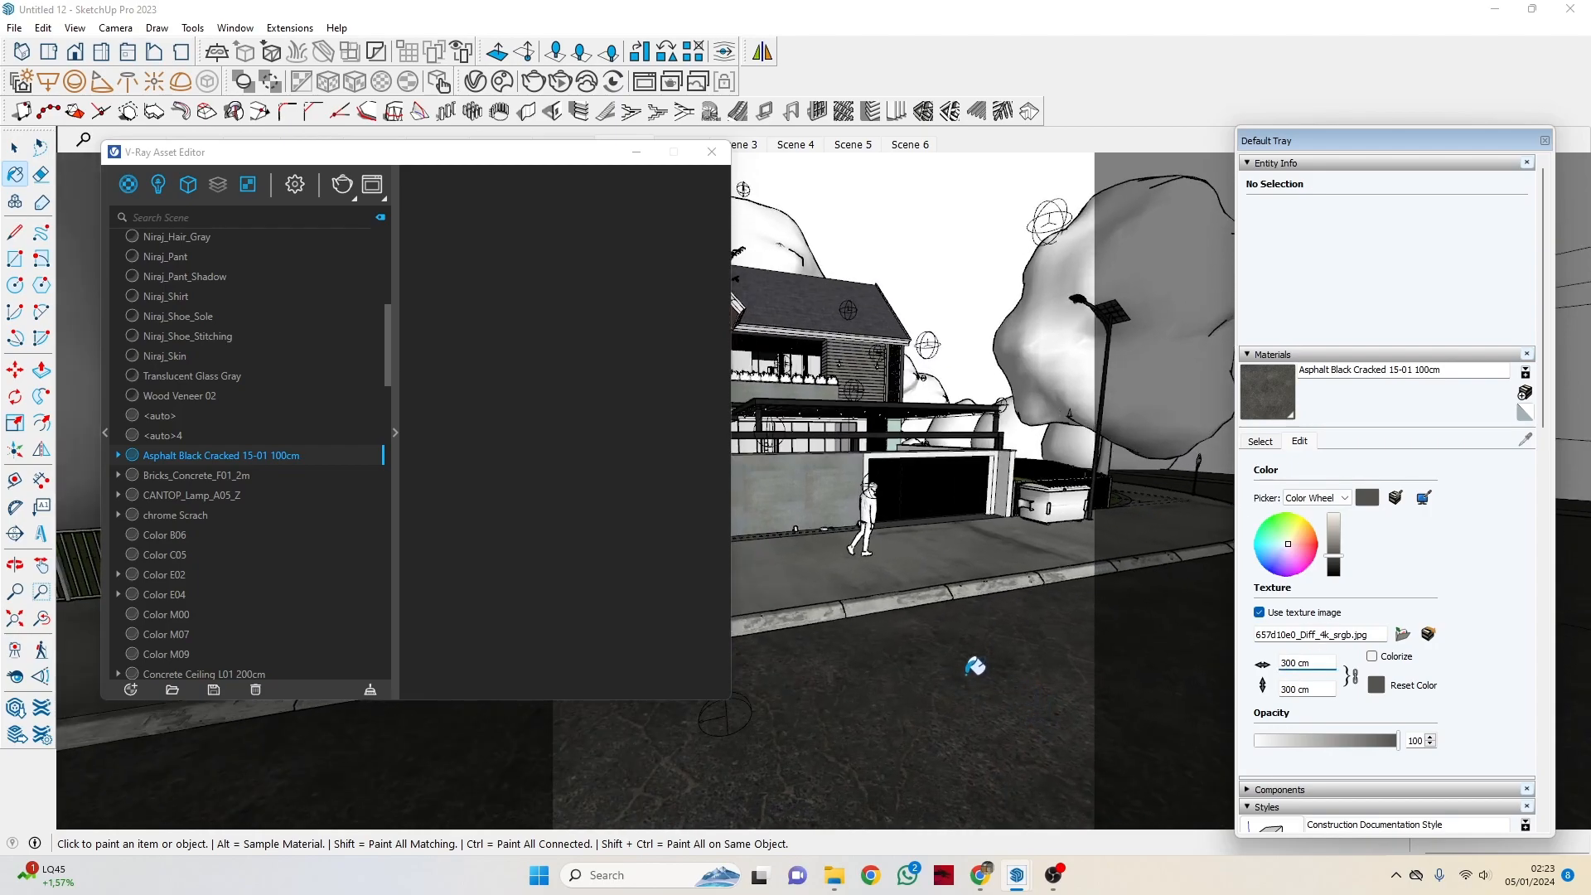
{"action": "scroll", "coordinate": [973, 660], "scroll_direction": "up", "scroll_amount": 3}
{"action": "scroll", "coordinate": [961, 607], "scroll_direction": "up", "scroll_amount": 5}
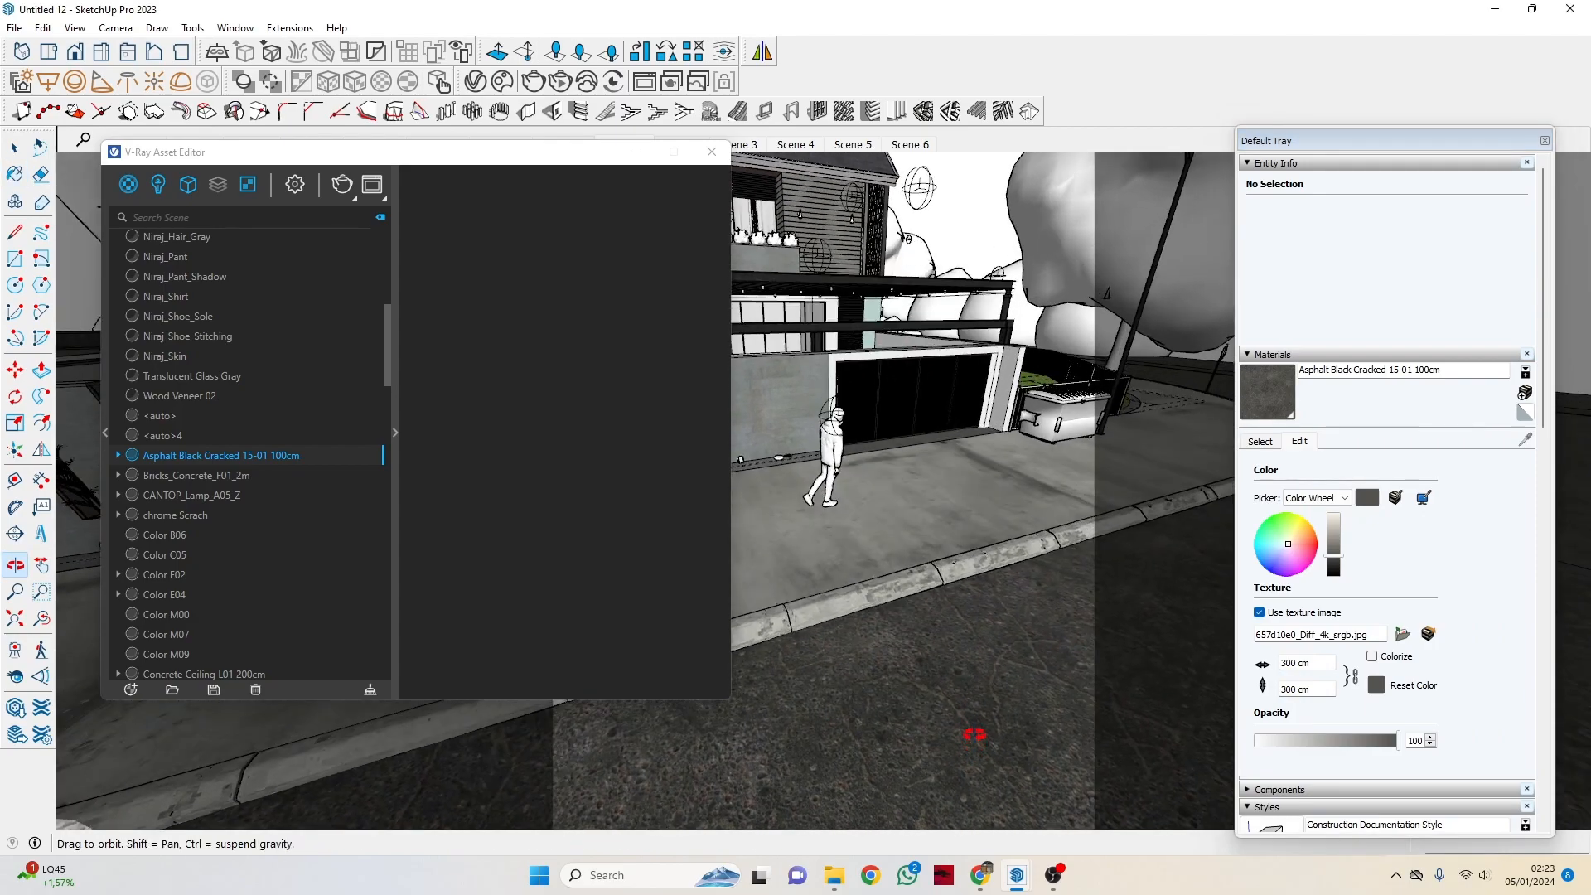
{"action": "scroll", "coordinate": [994, 663], "scroll_direction": "up", "scroll_amount": 5}
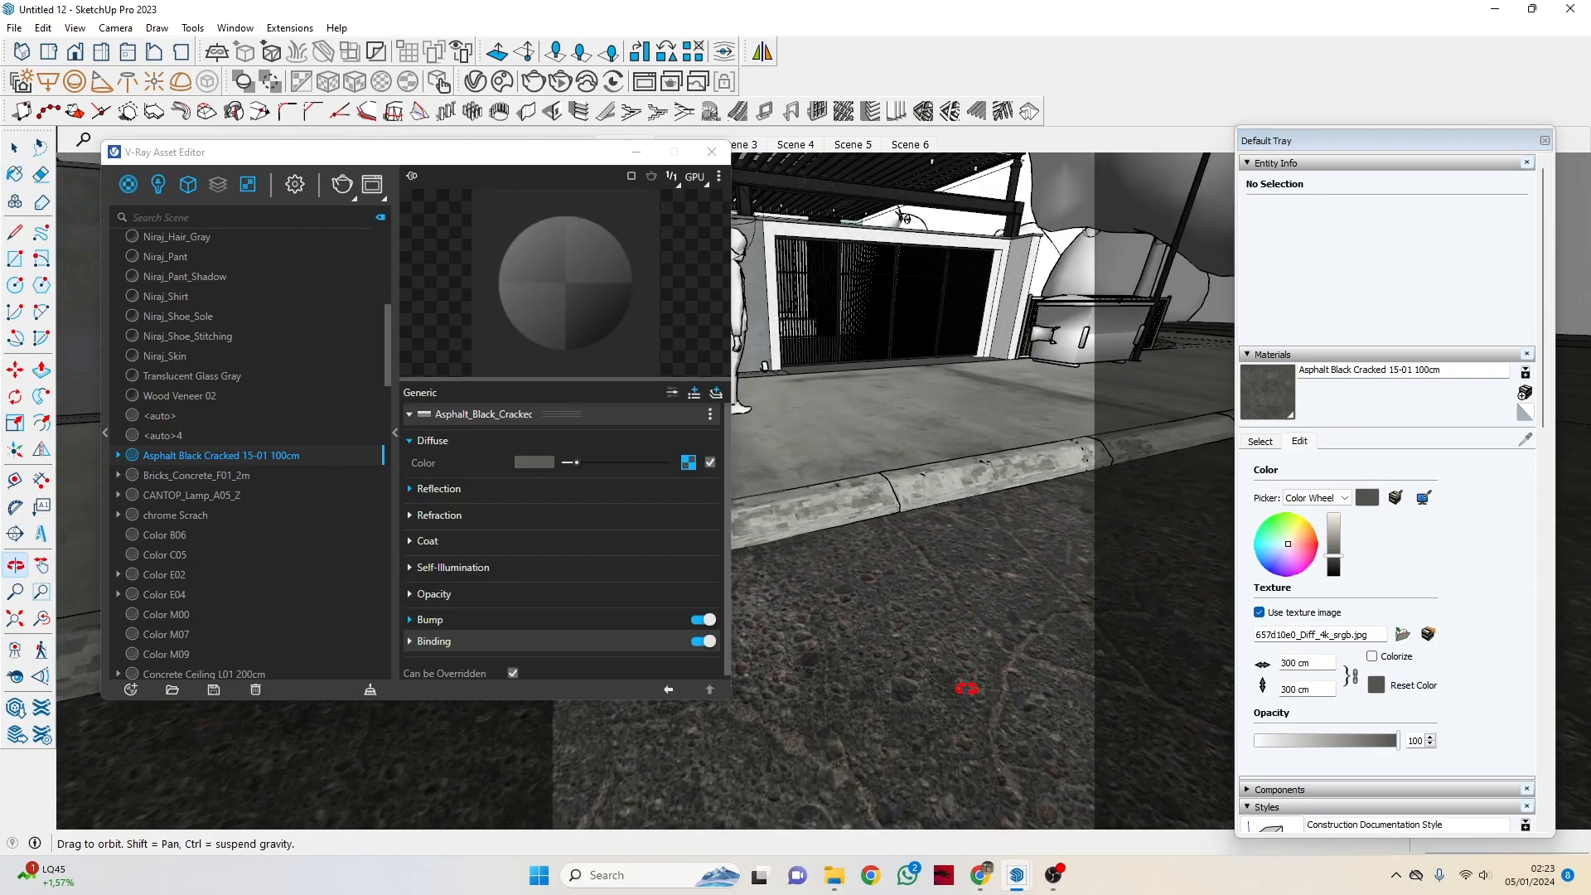
{"action": "key", "text": "space"}
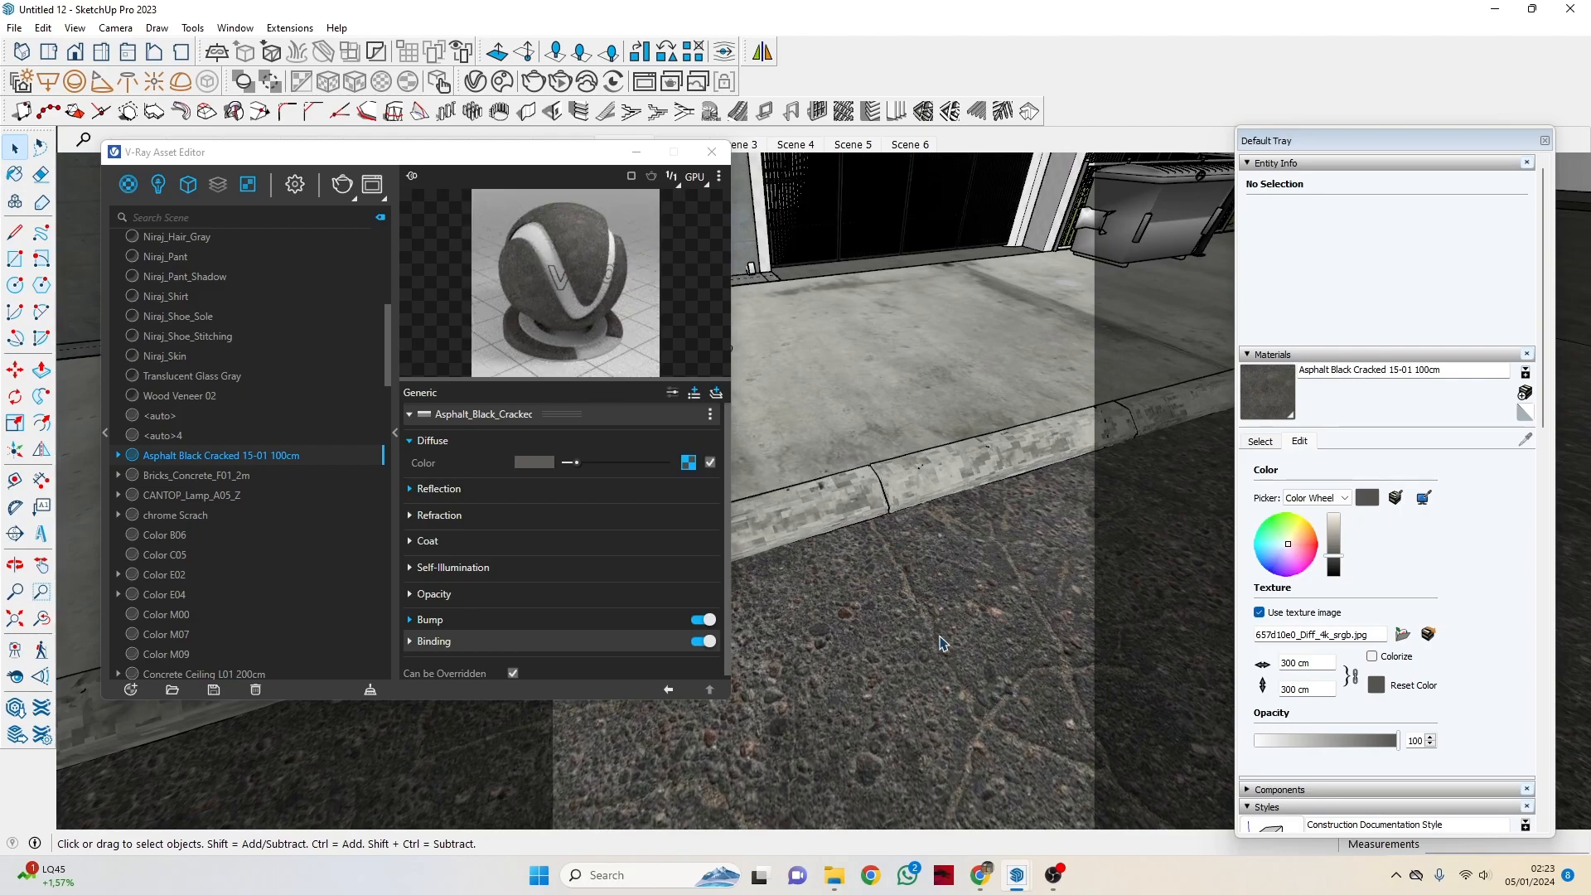
{"action": "scroll", "coordinate": [998, 687], "scroll_direction": "down", "scroll_amount": 8}
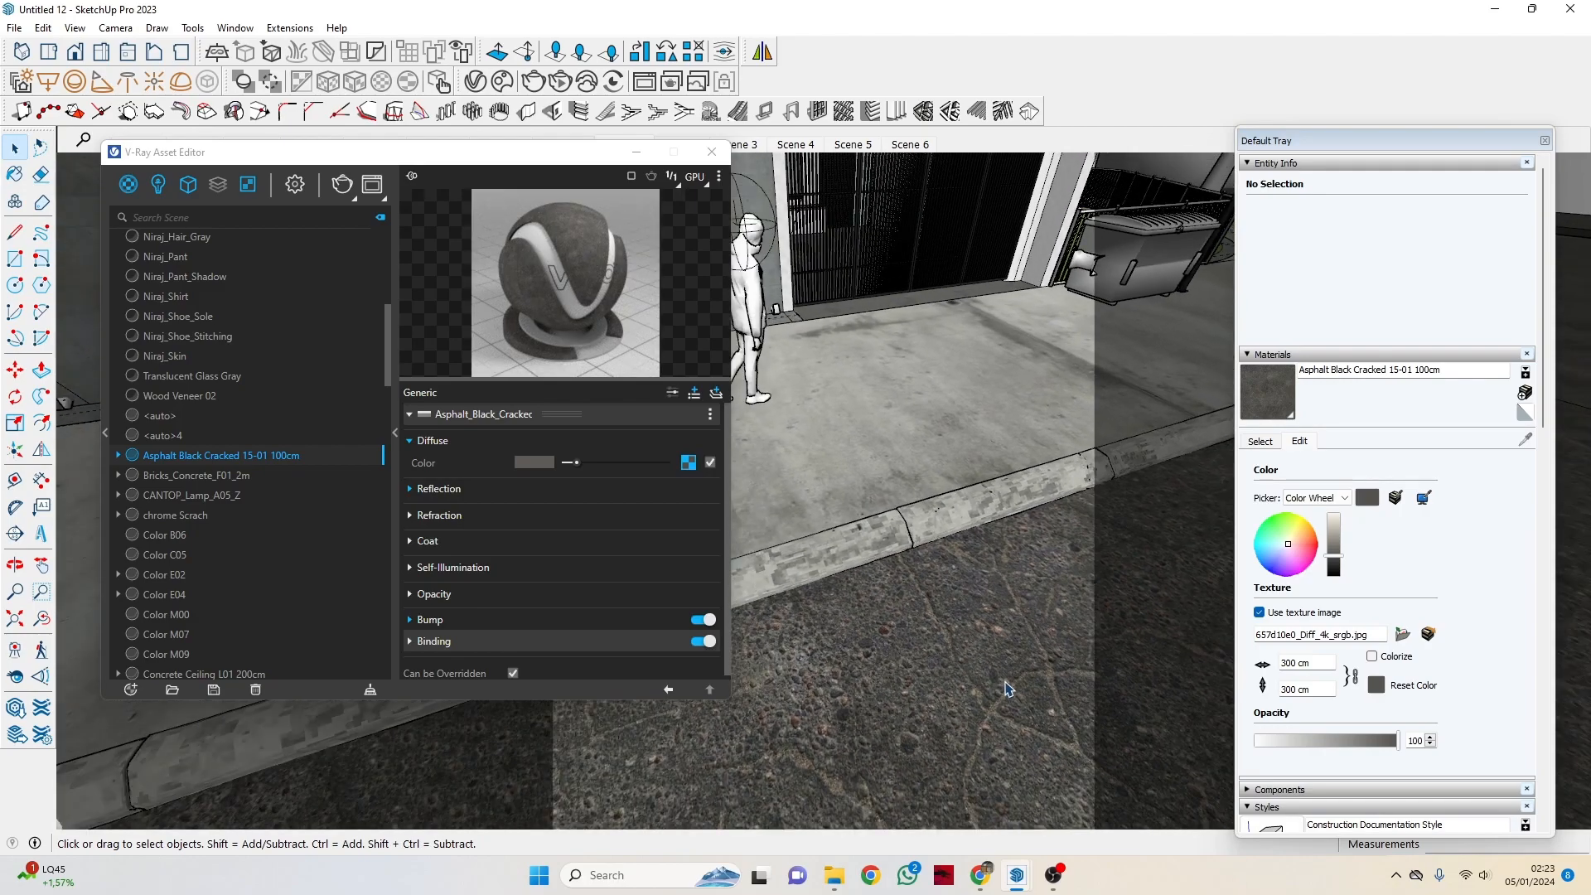
{"action": "scroll", "coordinate": [1007, 650], "scroll_direction": "down", "scroll_amount": 5}
{"action": "middle_click_drag", "start_coordinate": [930, 625], "coordinate": [723, 472]}
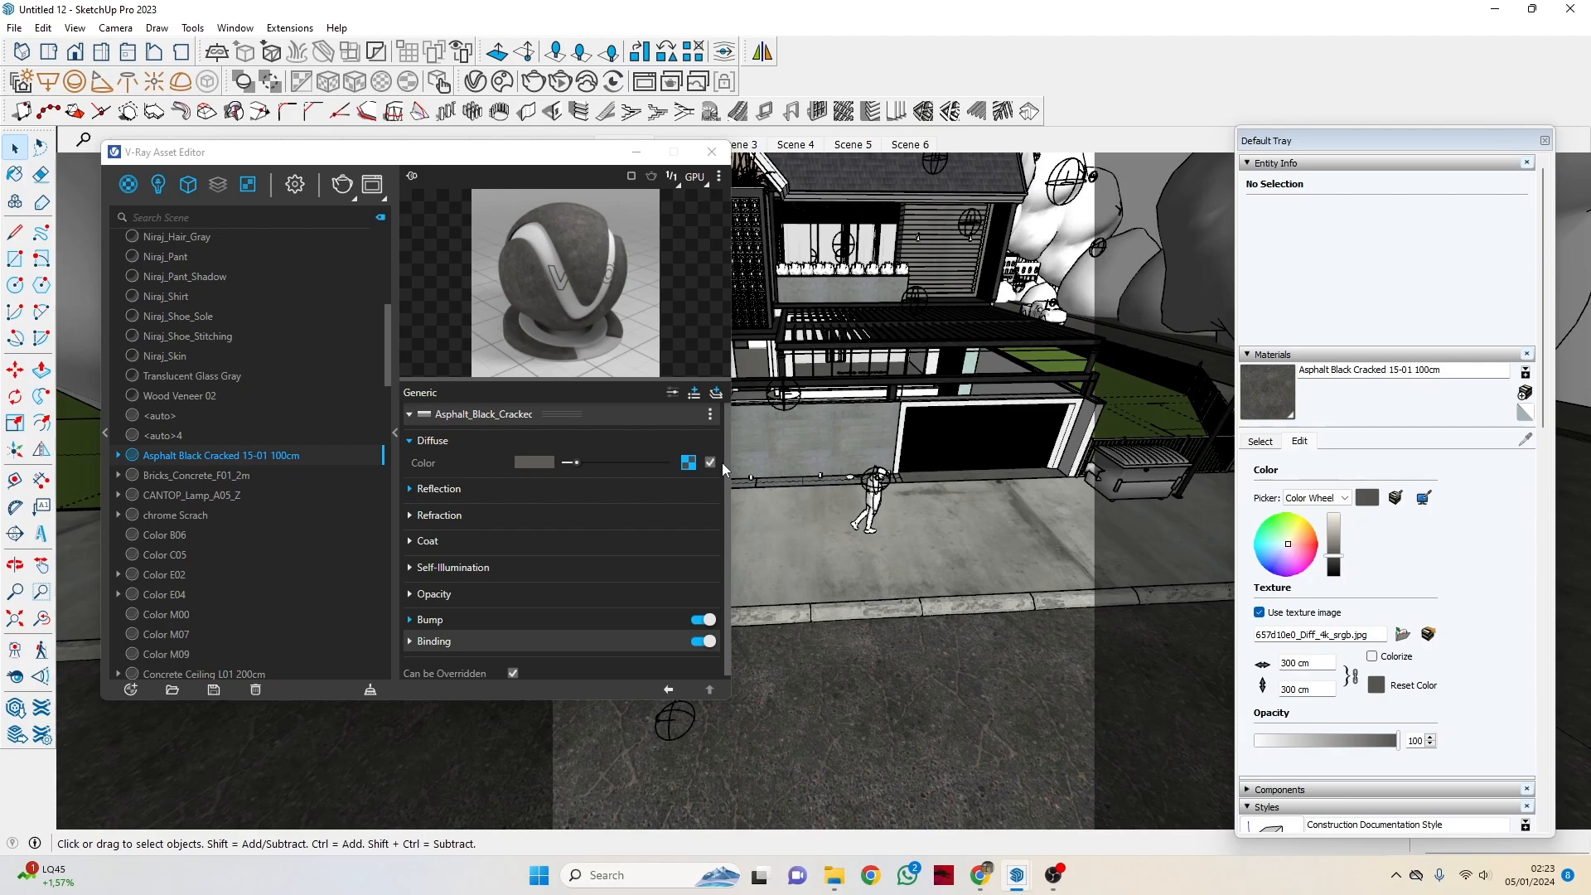
Collapse the material parameters and reselect Asphalt Black Cracked 15-01 100cm in the scene's materials.
{"action": "left_click", "coordinate": [395, 429]}
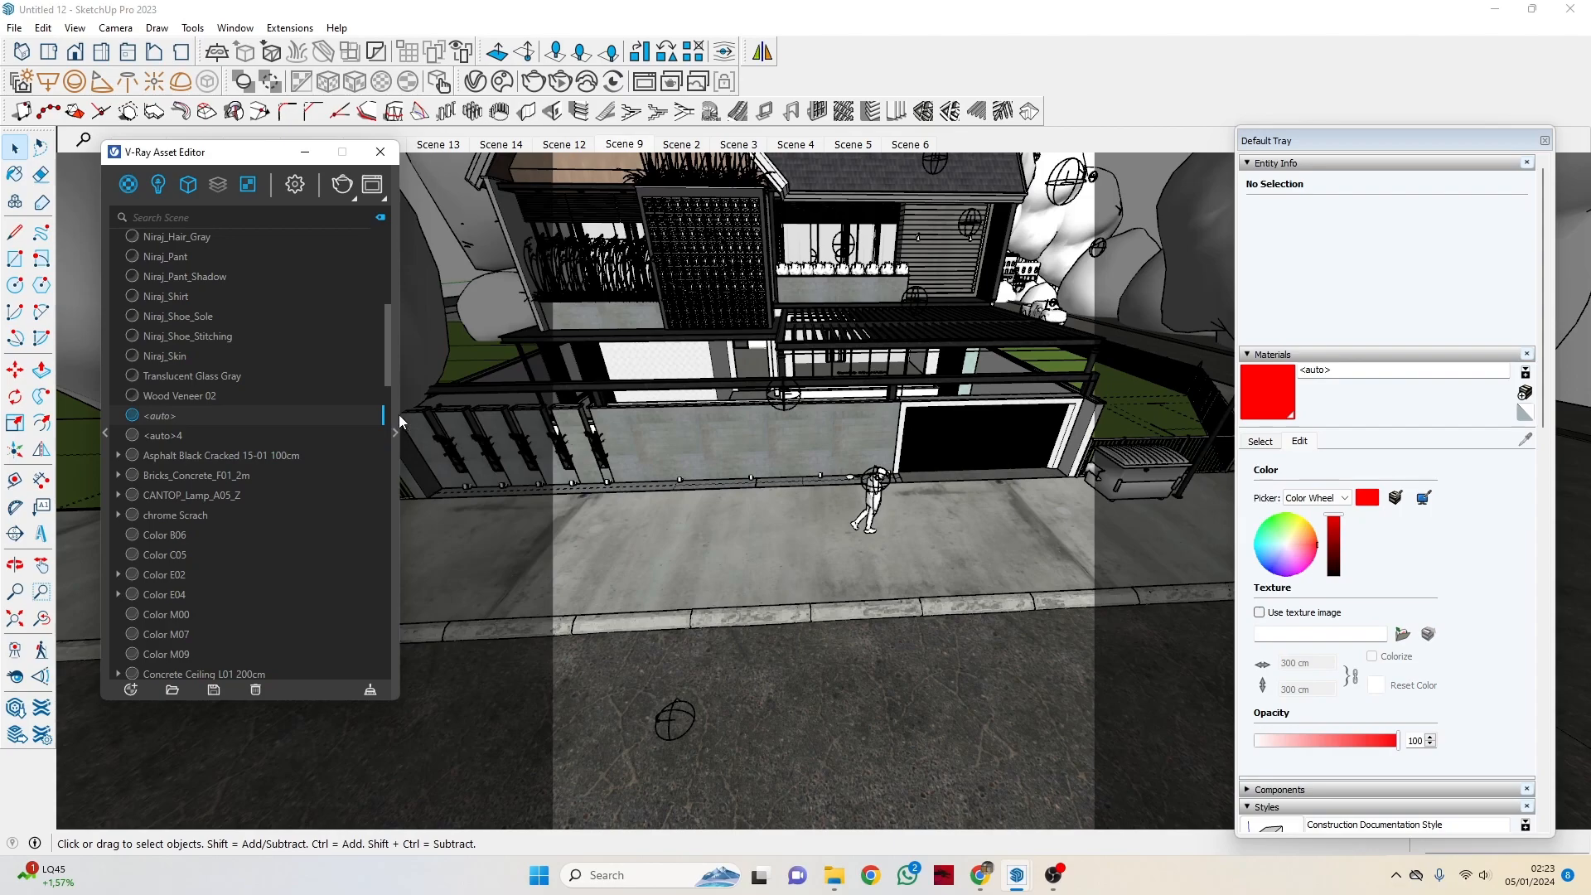
{"action": "left_click", "coordinate": [168, 455]}
{"action": "left_click", "coordinate": [675, 613]}
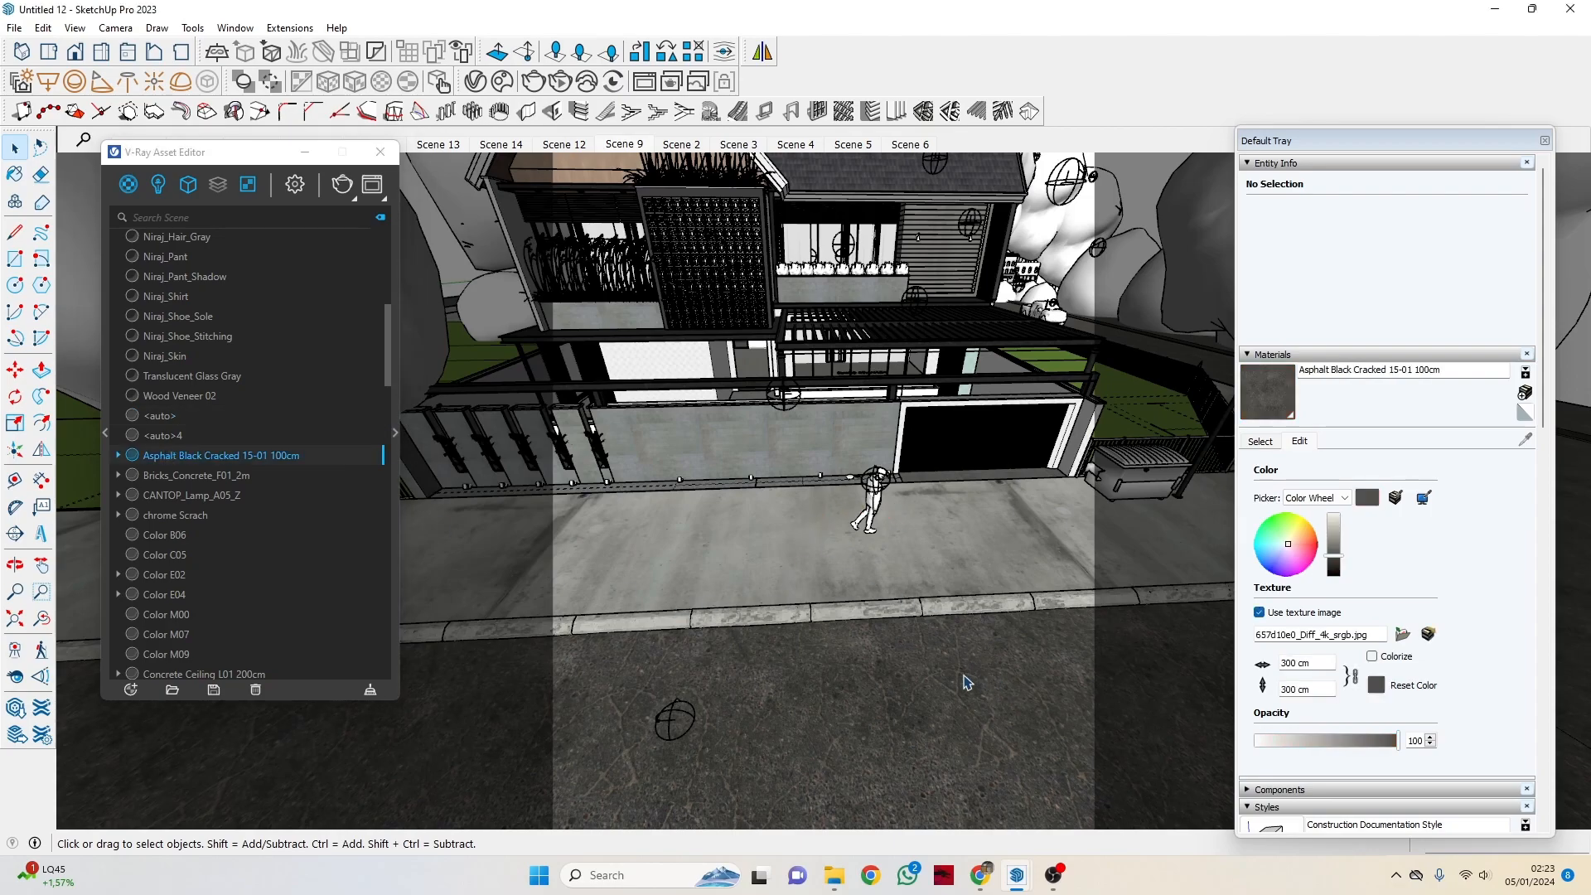
Sample the concrete paving between the road and the fence to load Concrete Panel 01 200cm.
{"action": "left_click", "coordinate": [1259, 441]}
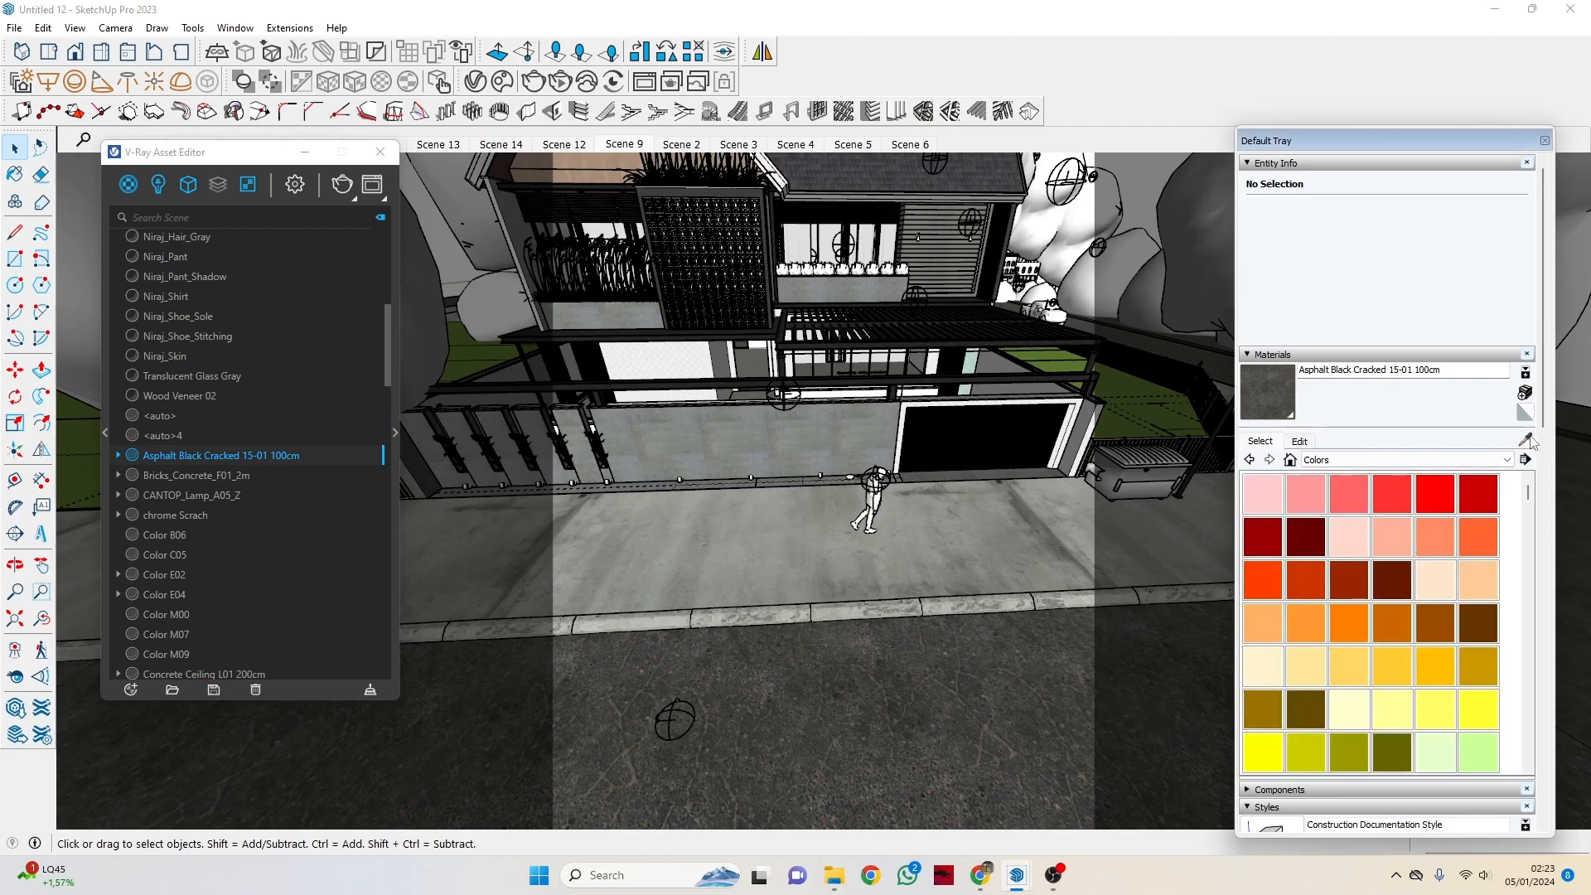
{"action": "left_click", "coordinate": [1524, 439]}
{"action": "left_click", "coordinate": [840, 541]}
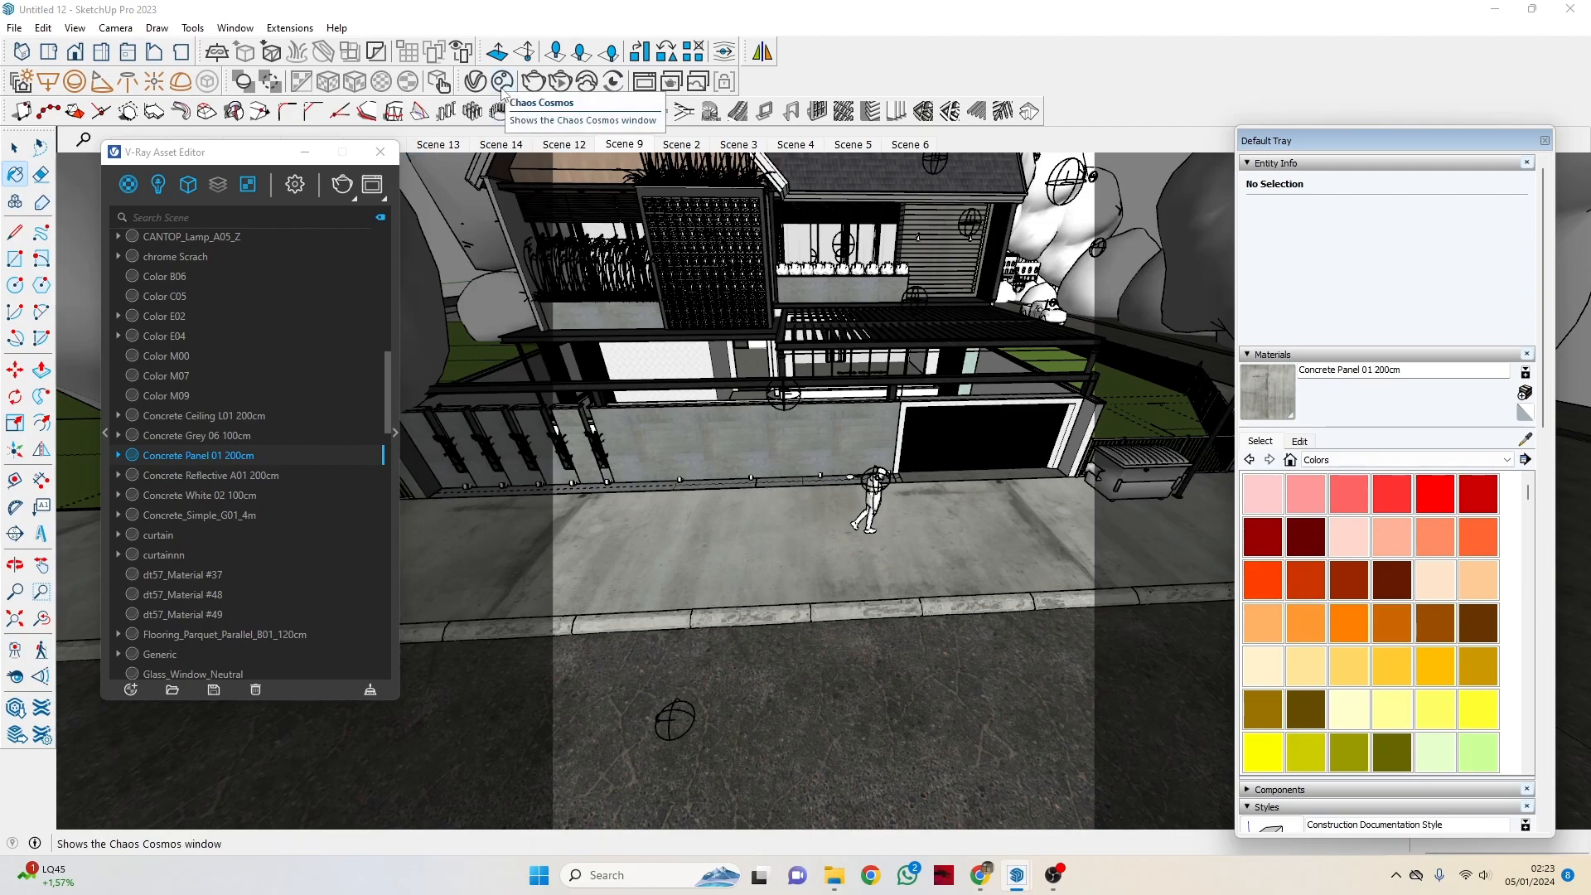
Make Concrete Ceiling L01 200cm the active material.
{"action": "mouse_move", "coordinate": [820, 561]}
{"action": "middle_mouse_down"}
{"action": "mouse_move", "coordinate": [749, 533]}
{"action": "mouse_move", "coordinate": [802, 454]}
{"action": "middle_mouse_up"}
{"action": "scroll", "coordinate": [851, 397], "scroll_direction": "up", "scroll_amount": 3}
{"action": "scroll", "coordinate": [851, 397], "scroll_direction": "down", "scroll_amount": 3}
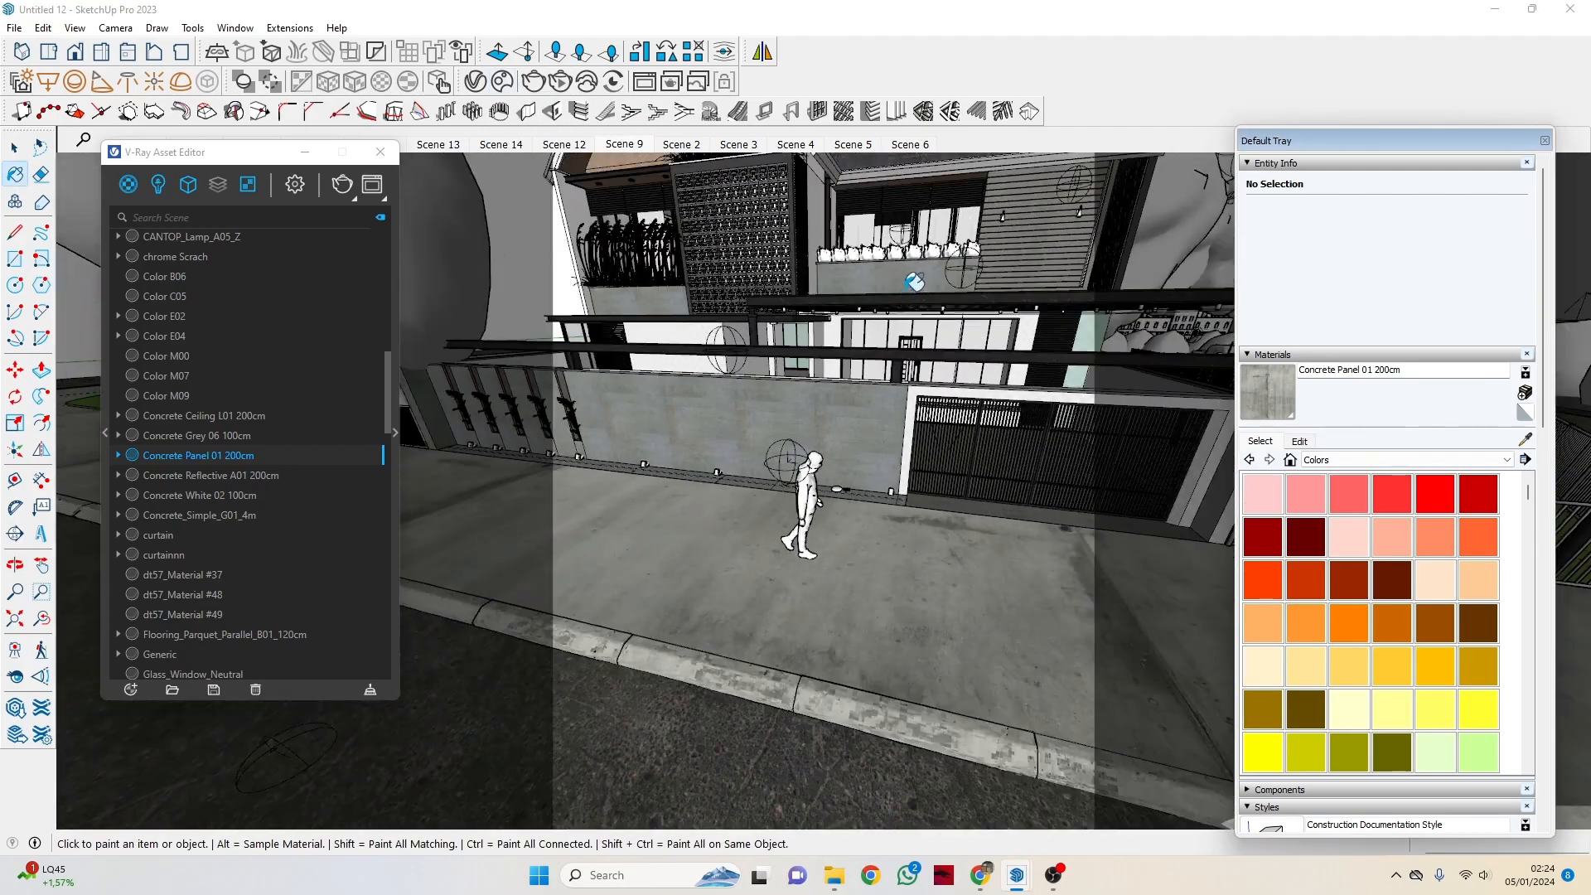
{"action": "middle_click_drag", "start_coordinate": [961, 278], "coordinate": [961, 431]}
{"action": "key", "text": "space"}
{"action": "left_click", "coordinate": [204, 415]}
Display the V-Ray parameters of Concrete Ceiling L01 200cm and look over the layer types that can be added.
{"action": "left_click_drag", "start_coordinate": [240, 152], "coordinate": [555, 184]}
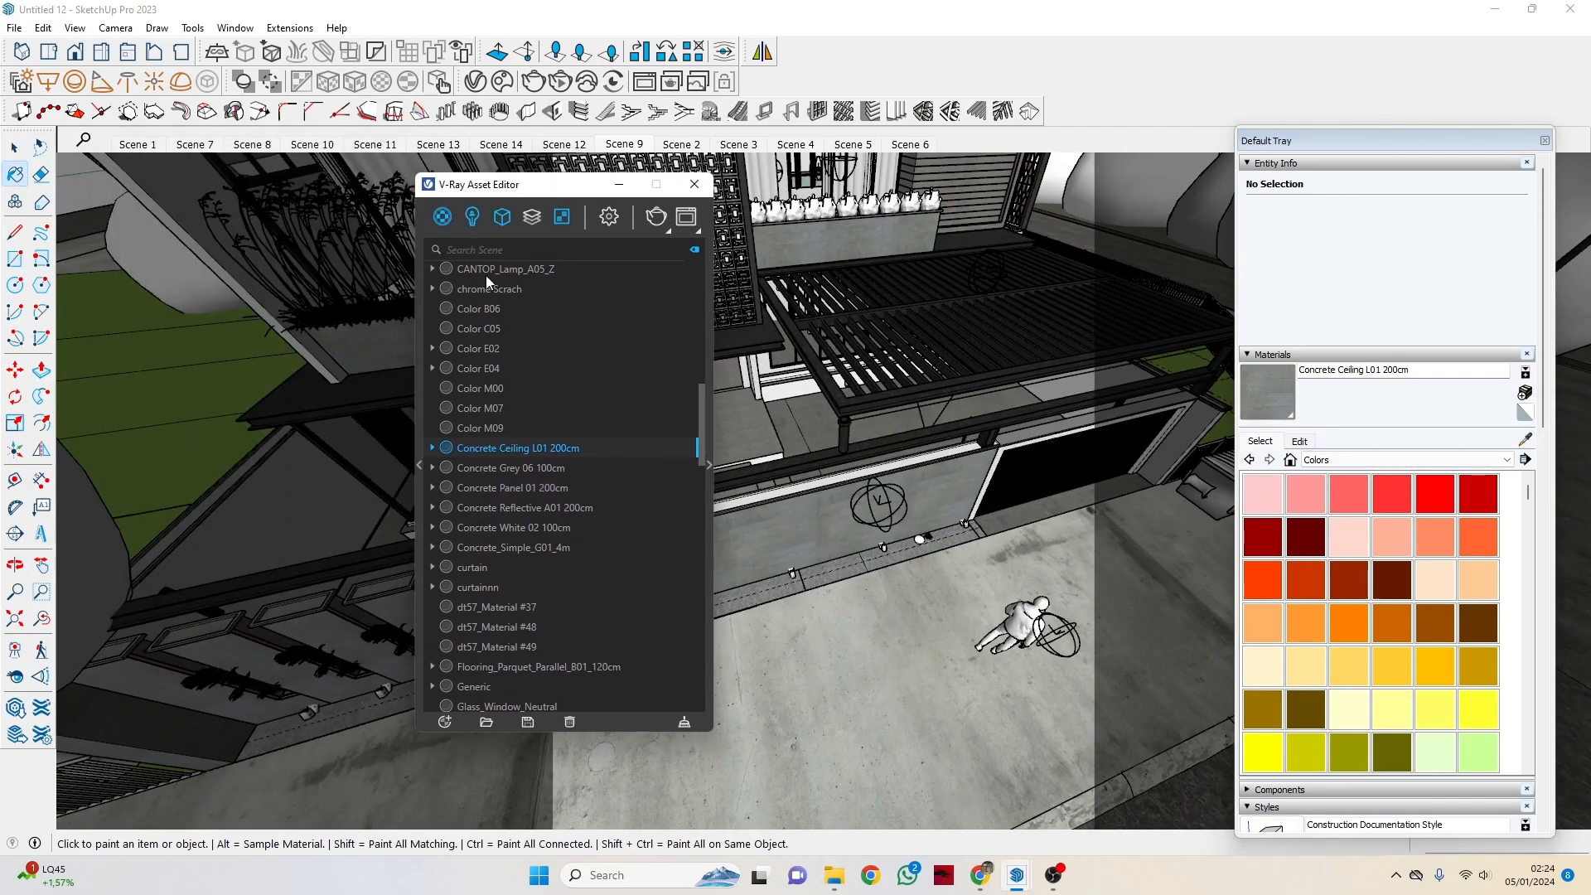
{"action": "left_click", "coordinate": [418, 466]}
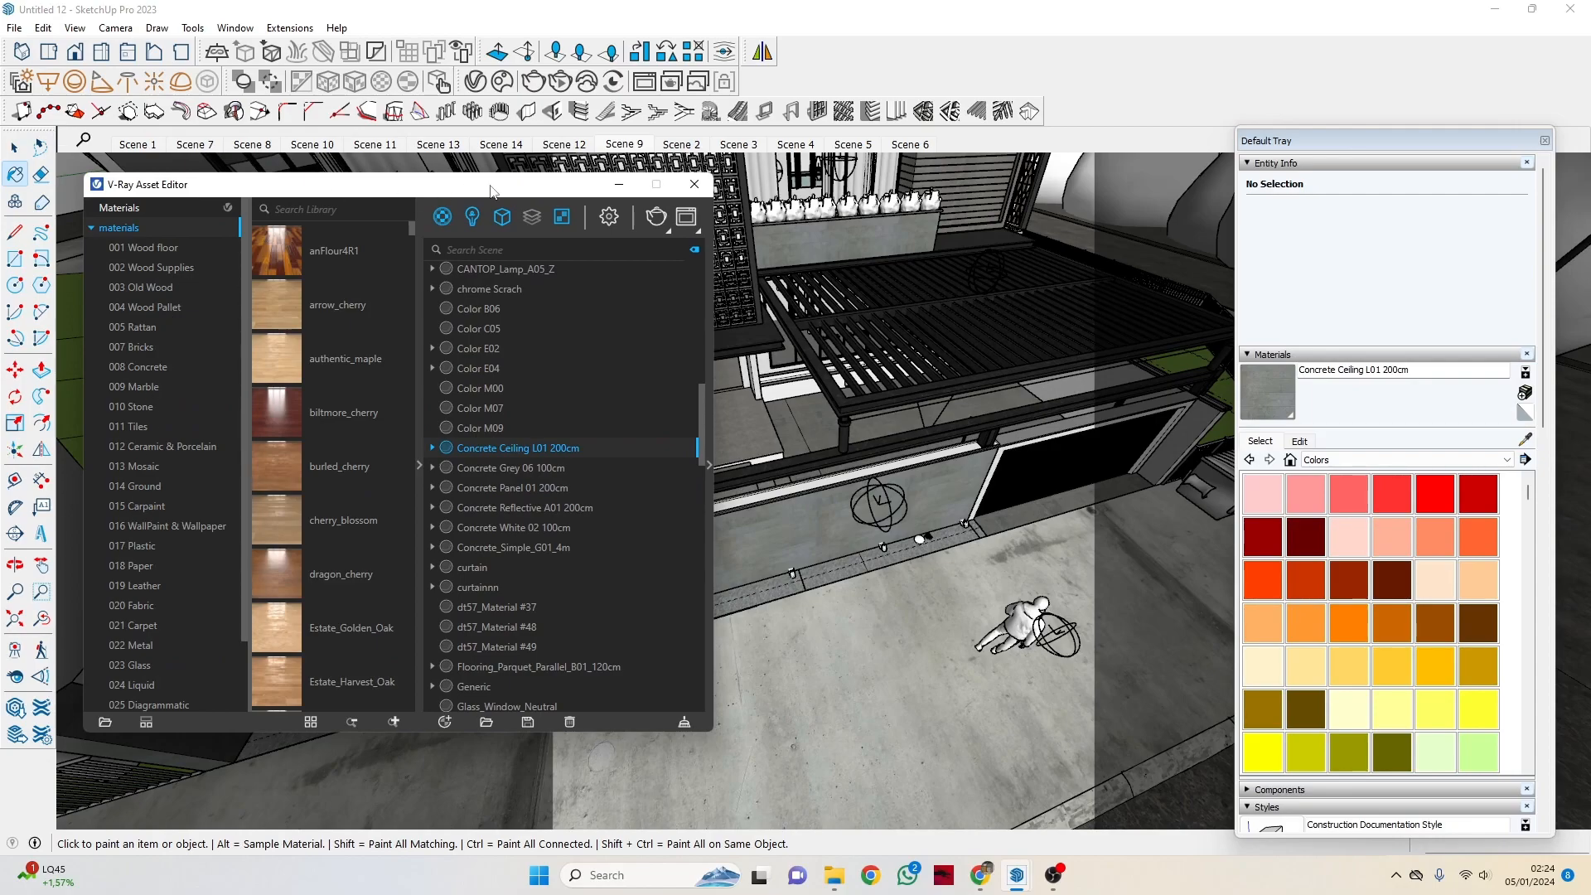
{"action": "left_click", "coordinate": [418, 466]}
{"action": "left_click_drag", "start_coordinate": [563, 185], "coordinate": [368, 183]}
{"action": "left_click", "coordinate": [514, 480]}
{"action": "left_click", "coordinate": [515, 486]}
{"action": "left_click", "coordinate": [517, 441]}
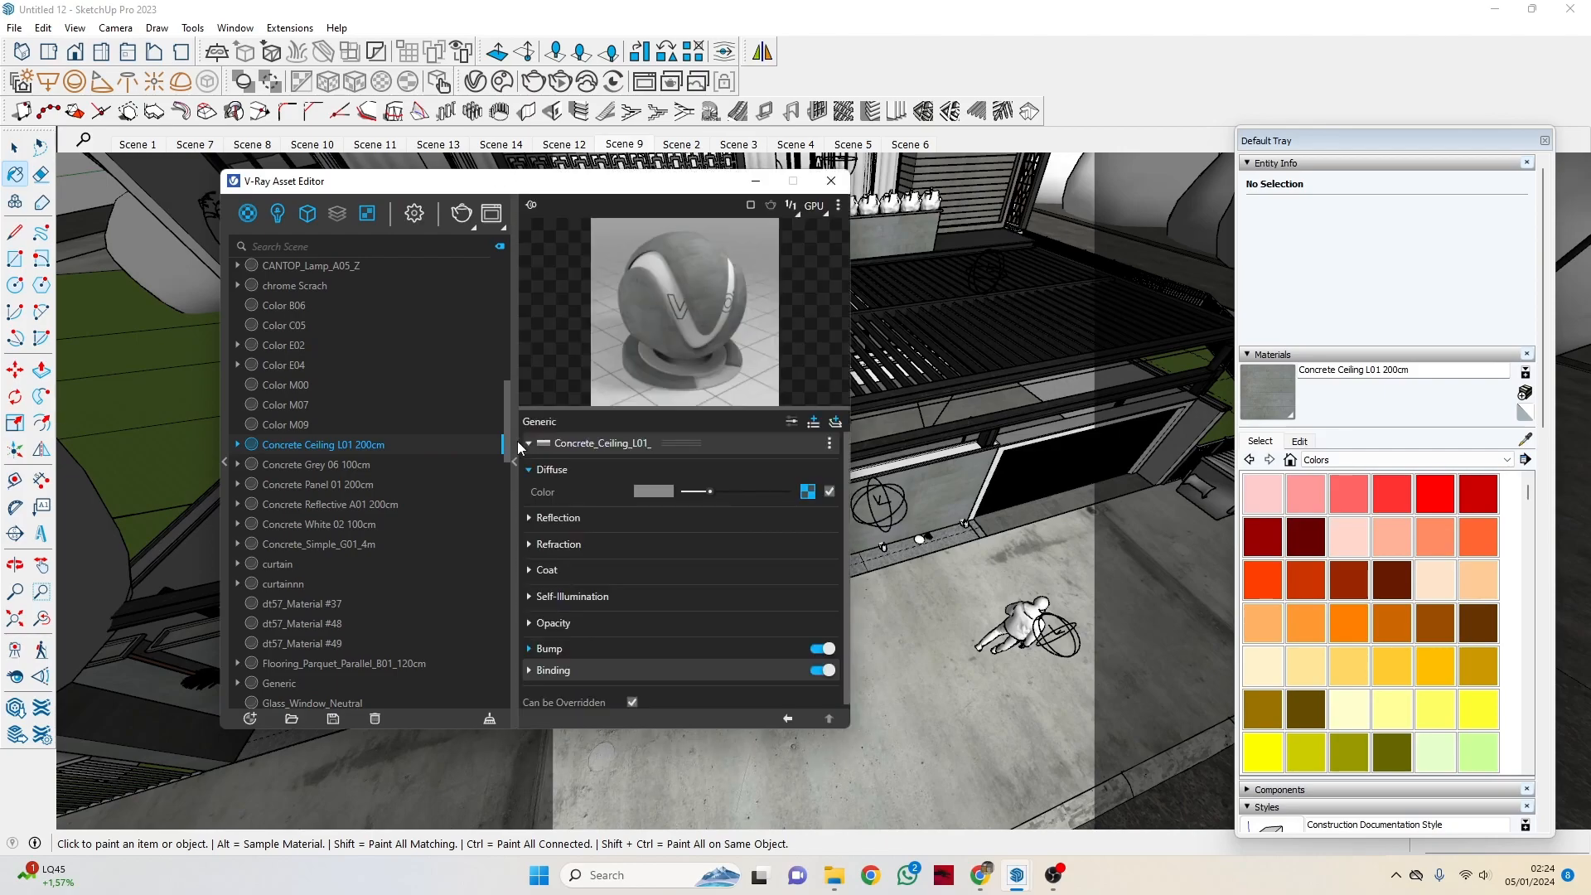
{"action": "left_click", "coordinate": [836, 423]}
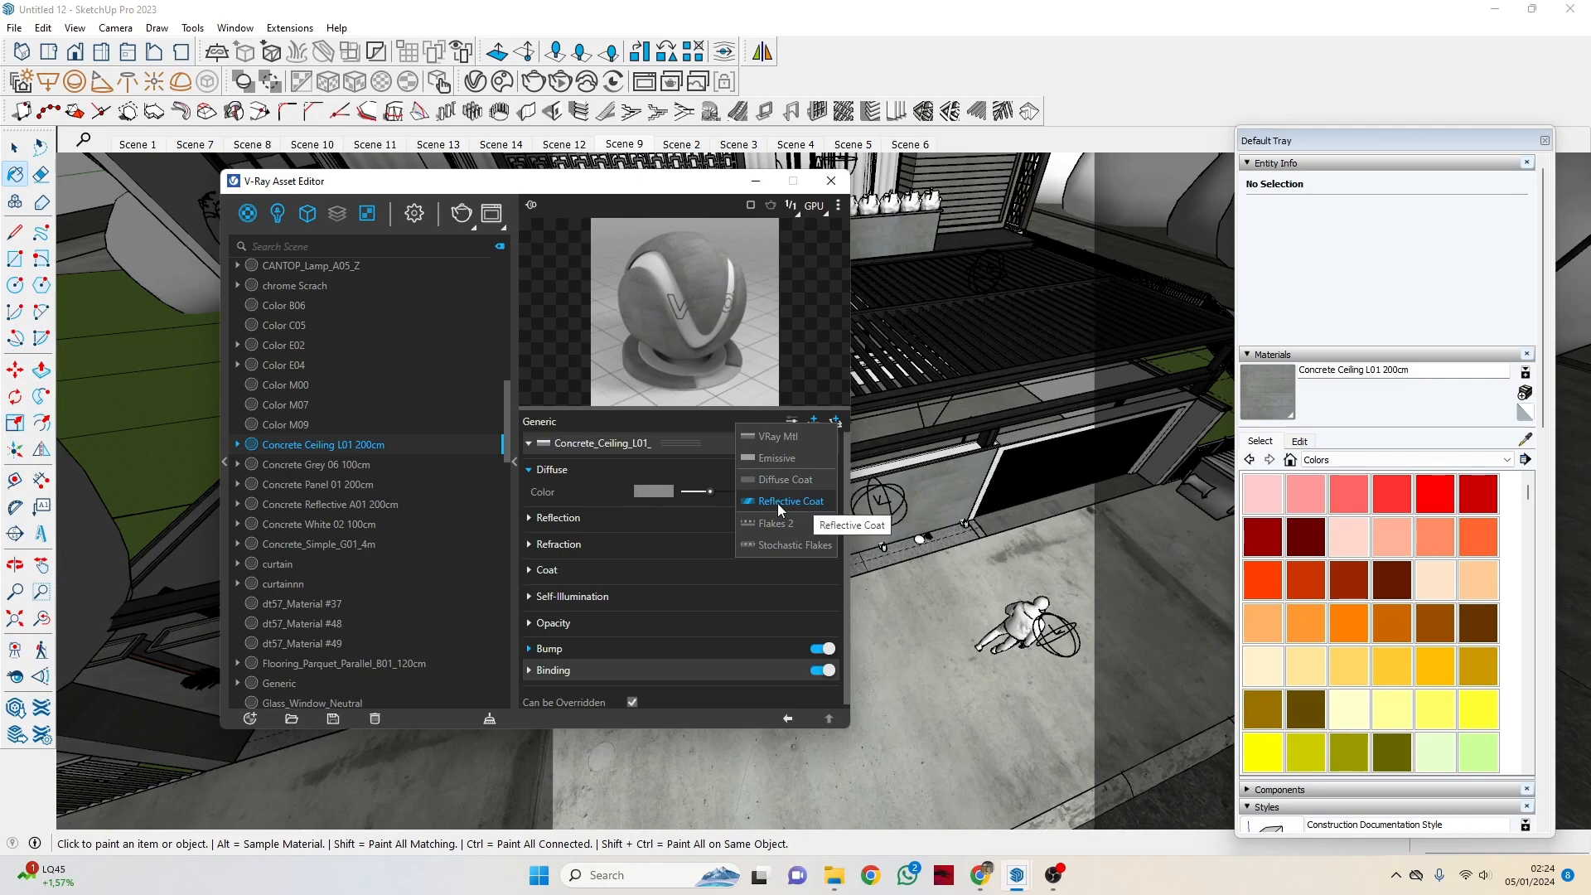
{"action": "left_click", "coordinate": [710, 416]}
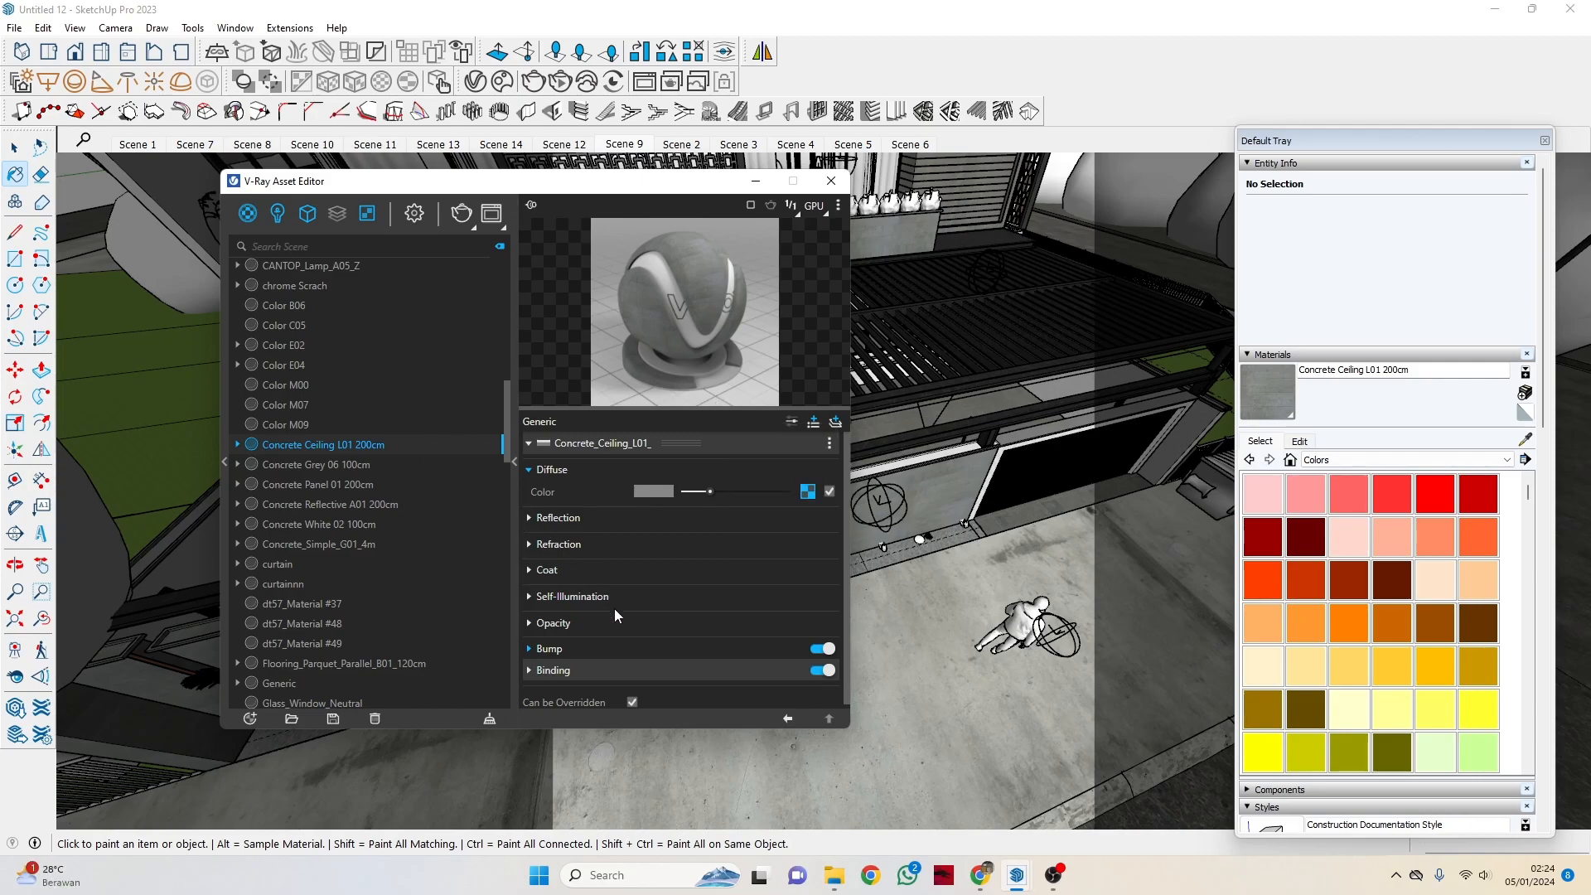
Expand the Bump settings of Concrete Ceiling L01 200cm and examine its mode and amount.
{"action": "scroll", "coordinate": [629, 620], "scroll_direction": "down", "scroll_amount": 1}
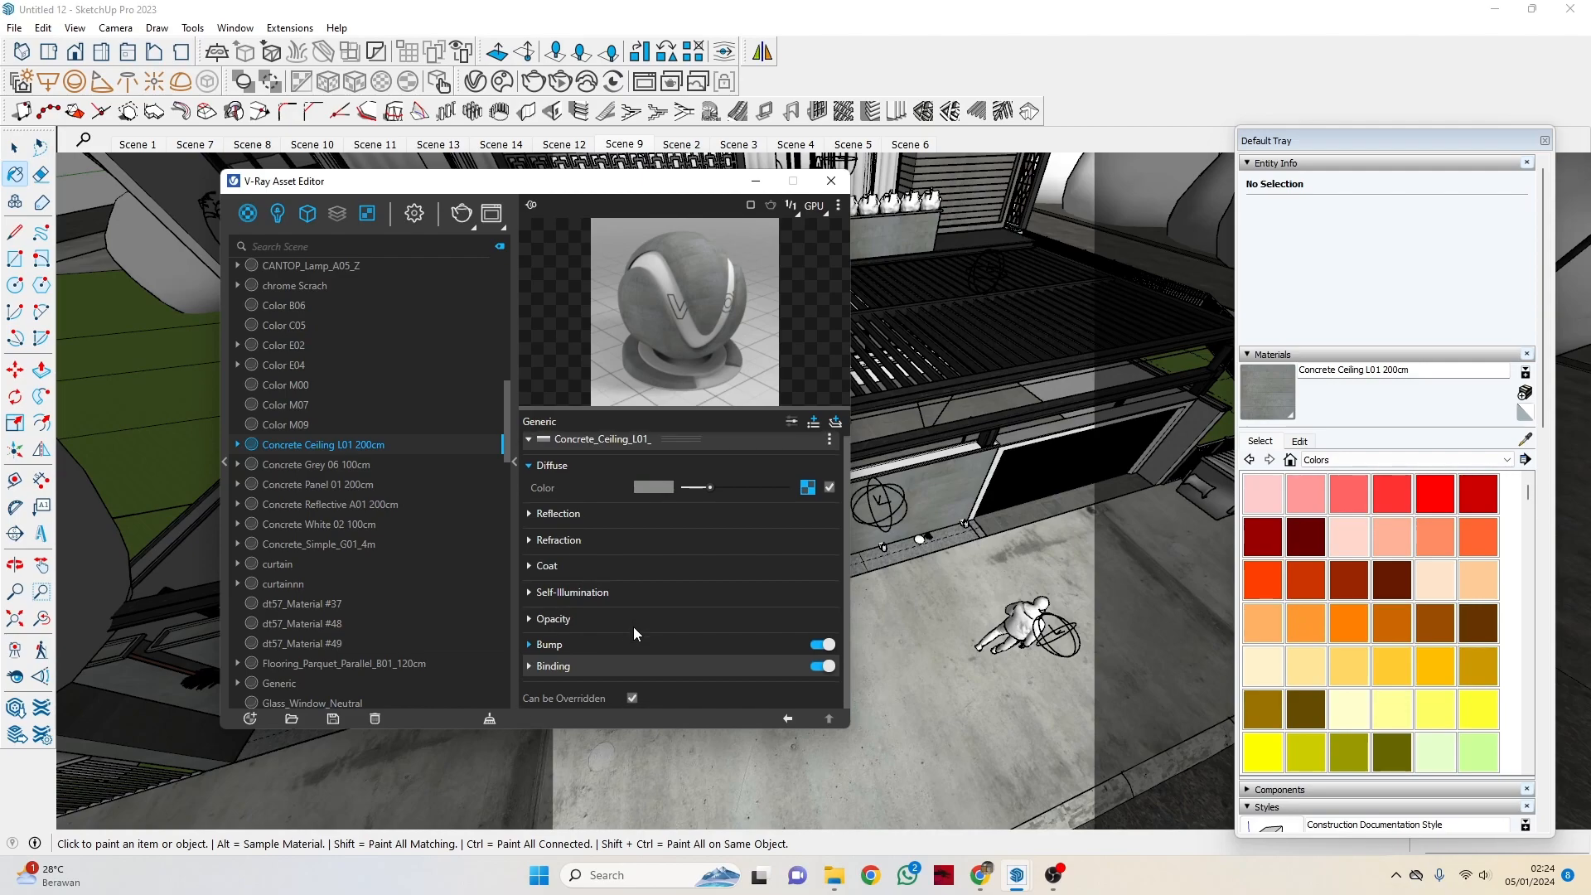
{"action": "left_click", "coordinate": [564, 643]}
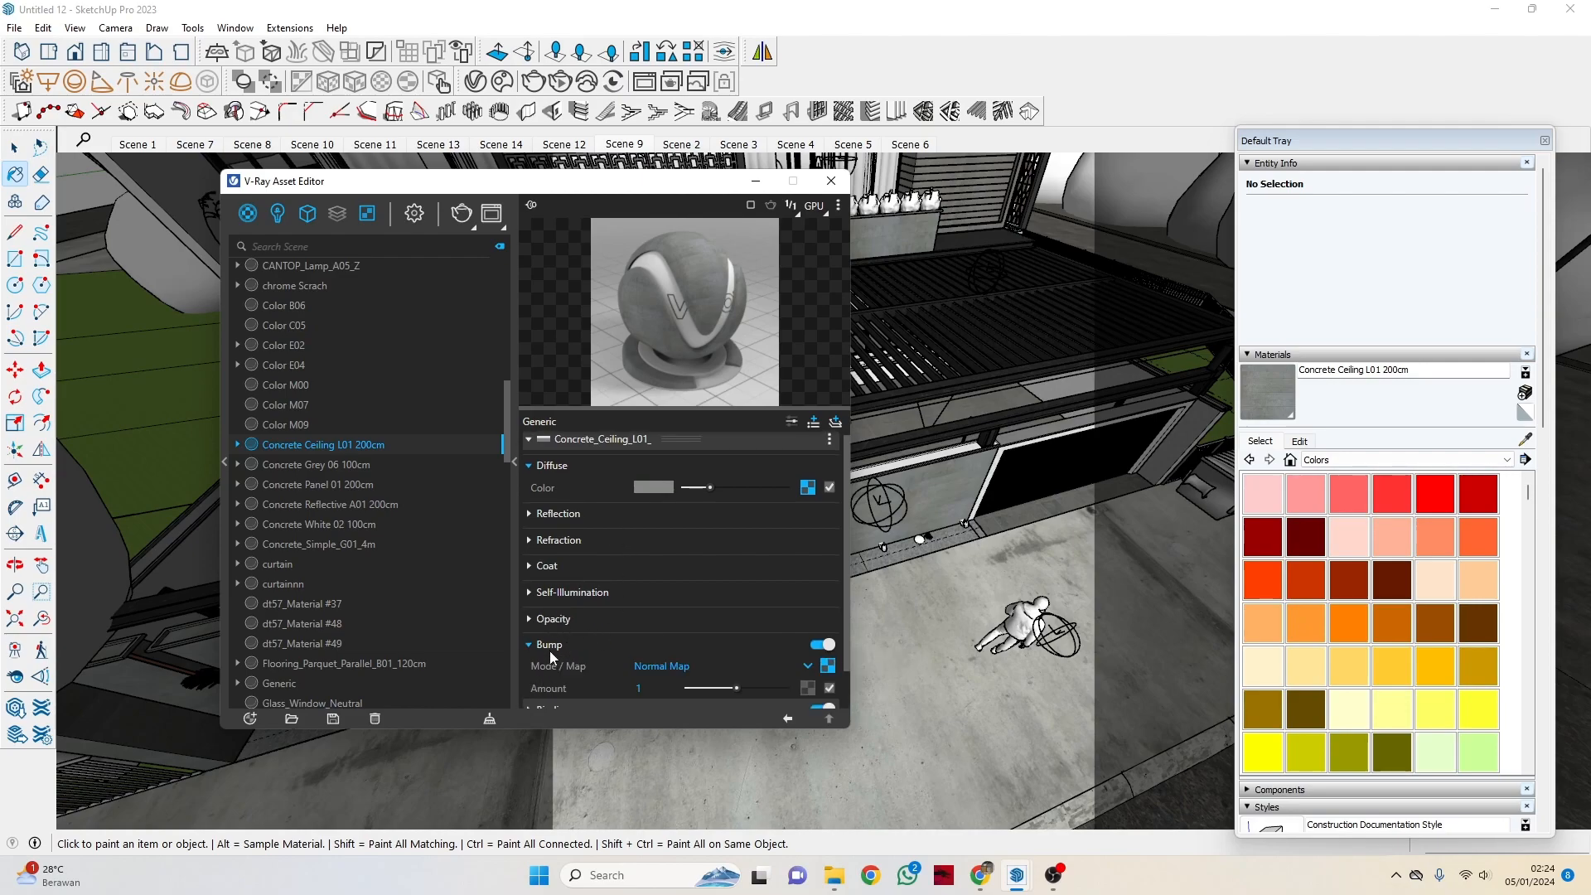
{"action": "scroll", "coordinate": [538, 564], "scroll_direction": "down", "scroll_amount": 2}
{"action": "scroll", "coordinate": [571, 592], "scroll_direction": "up", "scroll_amount": 2}
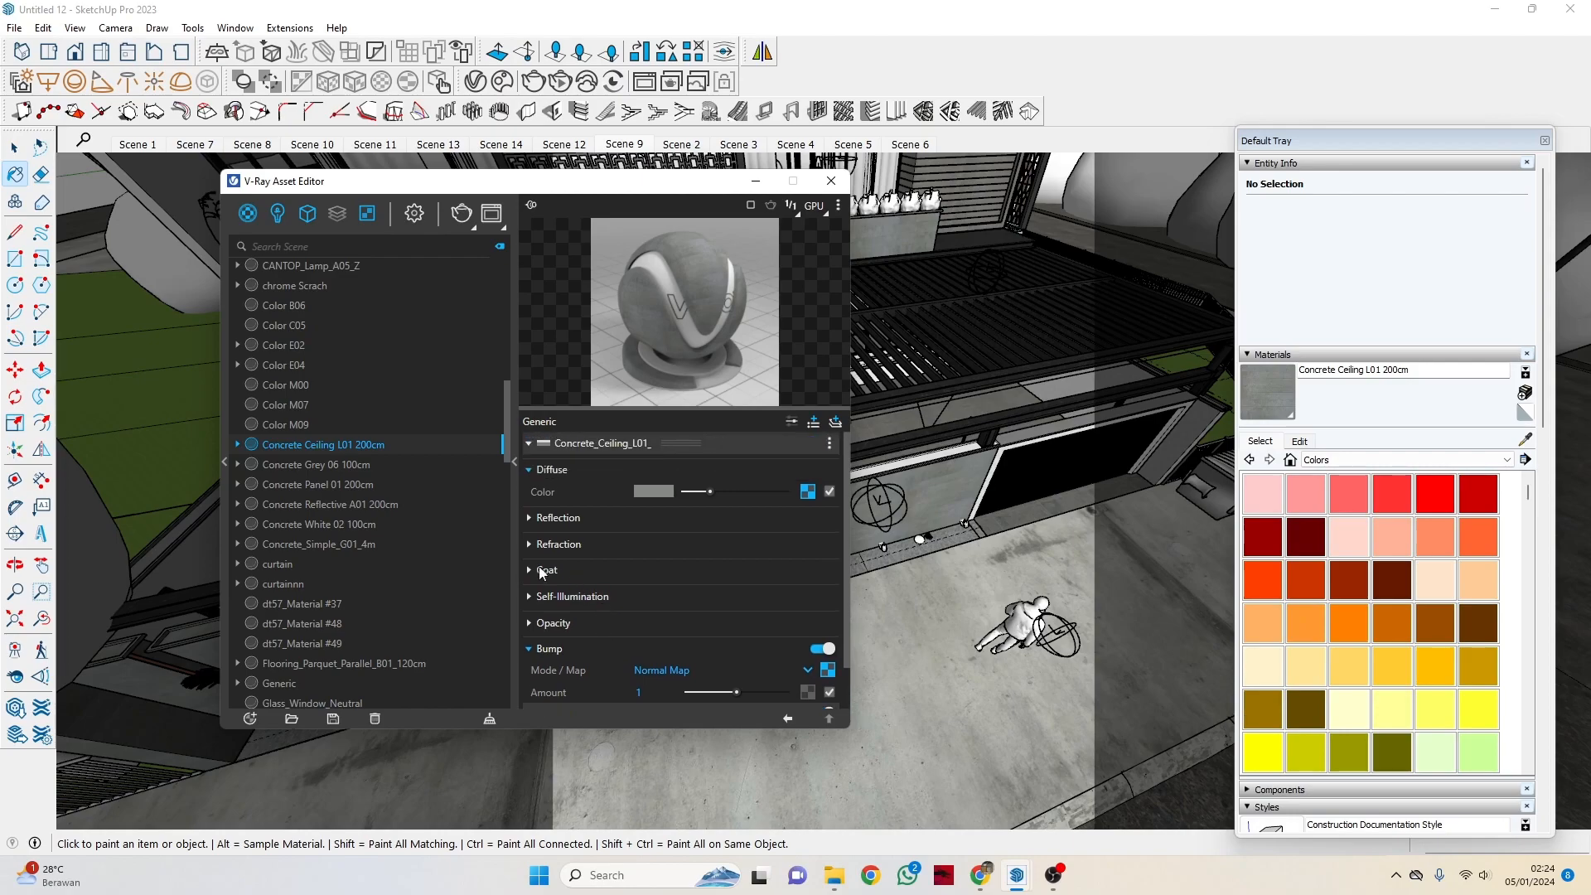
Collapse the material parameters, move the V-Ray Asset Editor clear of the house front and switch to selecting objects.
{"action": "left_click", "coordinate": [517, 463]}
{"action": "left_click_drag", "start_coordinate": [362, 189], "coordinate": [202, 191]}
{"action": "mouse_move", "coordinate": [639, 497]}
{"action": "middle_mouse_down"}
{"action": "mouse_move", "coordinate": [841, 401]}
{"action": "mouse_move", "coordinate": [799, 491]}
{"action": "middle_mouse_up"}
{"action": "key", "text": "space"}
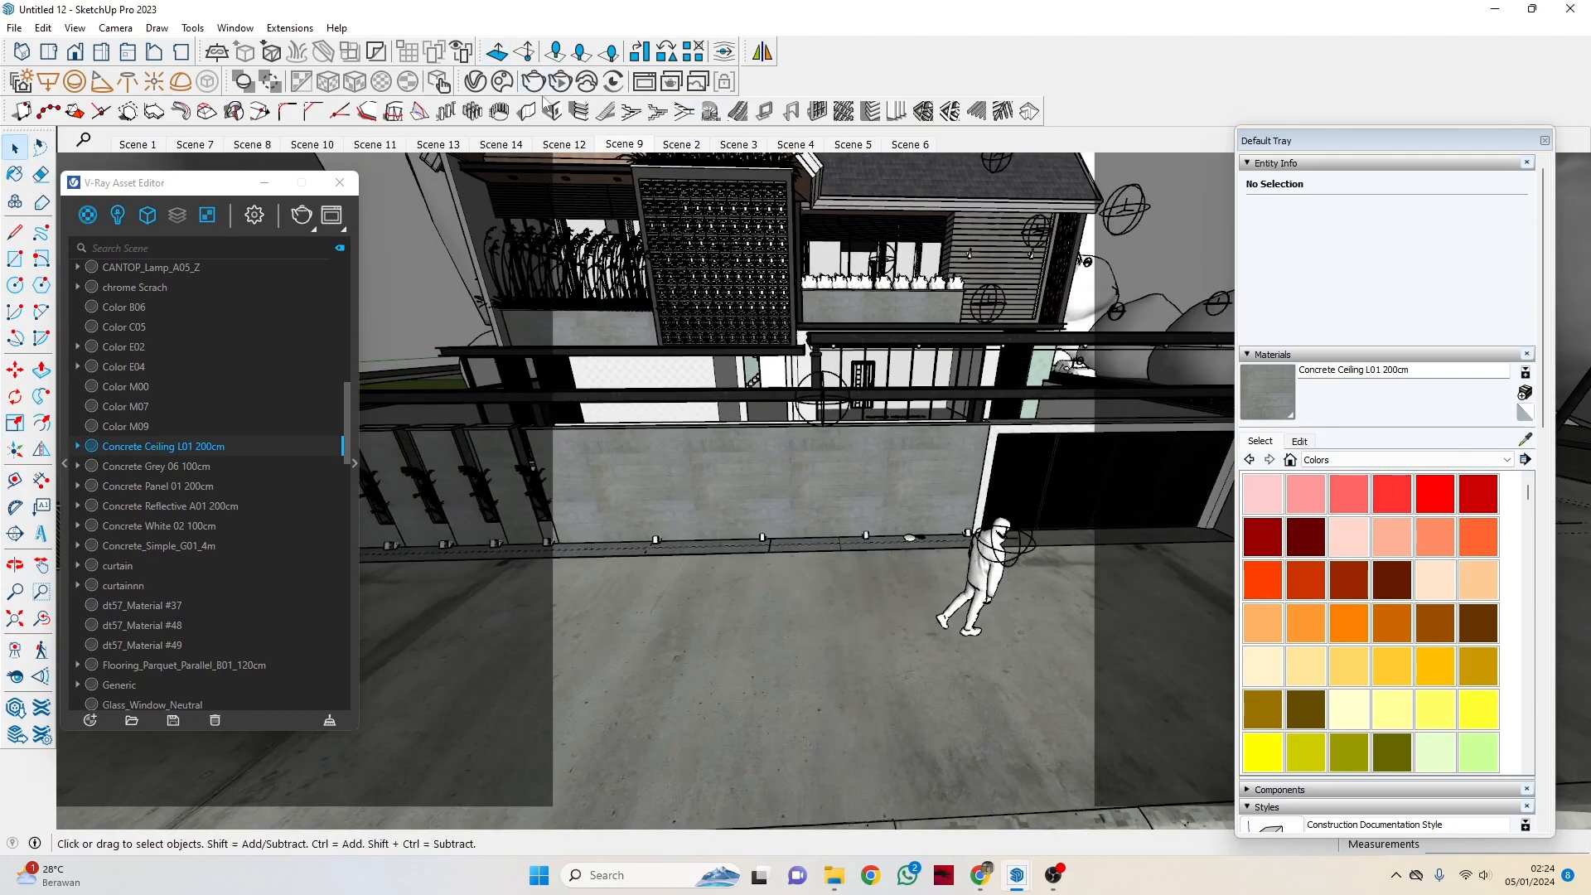
Select one of the small wall lamps standing on the gravel strip at the base of the concrete fence wall.
{"action": "middle_click_drag", "start_coordinate": [835, 502], "coordinate": [757, 497]}
{"action": "scroll", "coordinate": [778, 522], "scroll_direction": "up", "scroll_amount": 6}
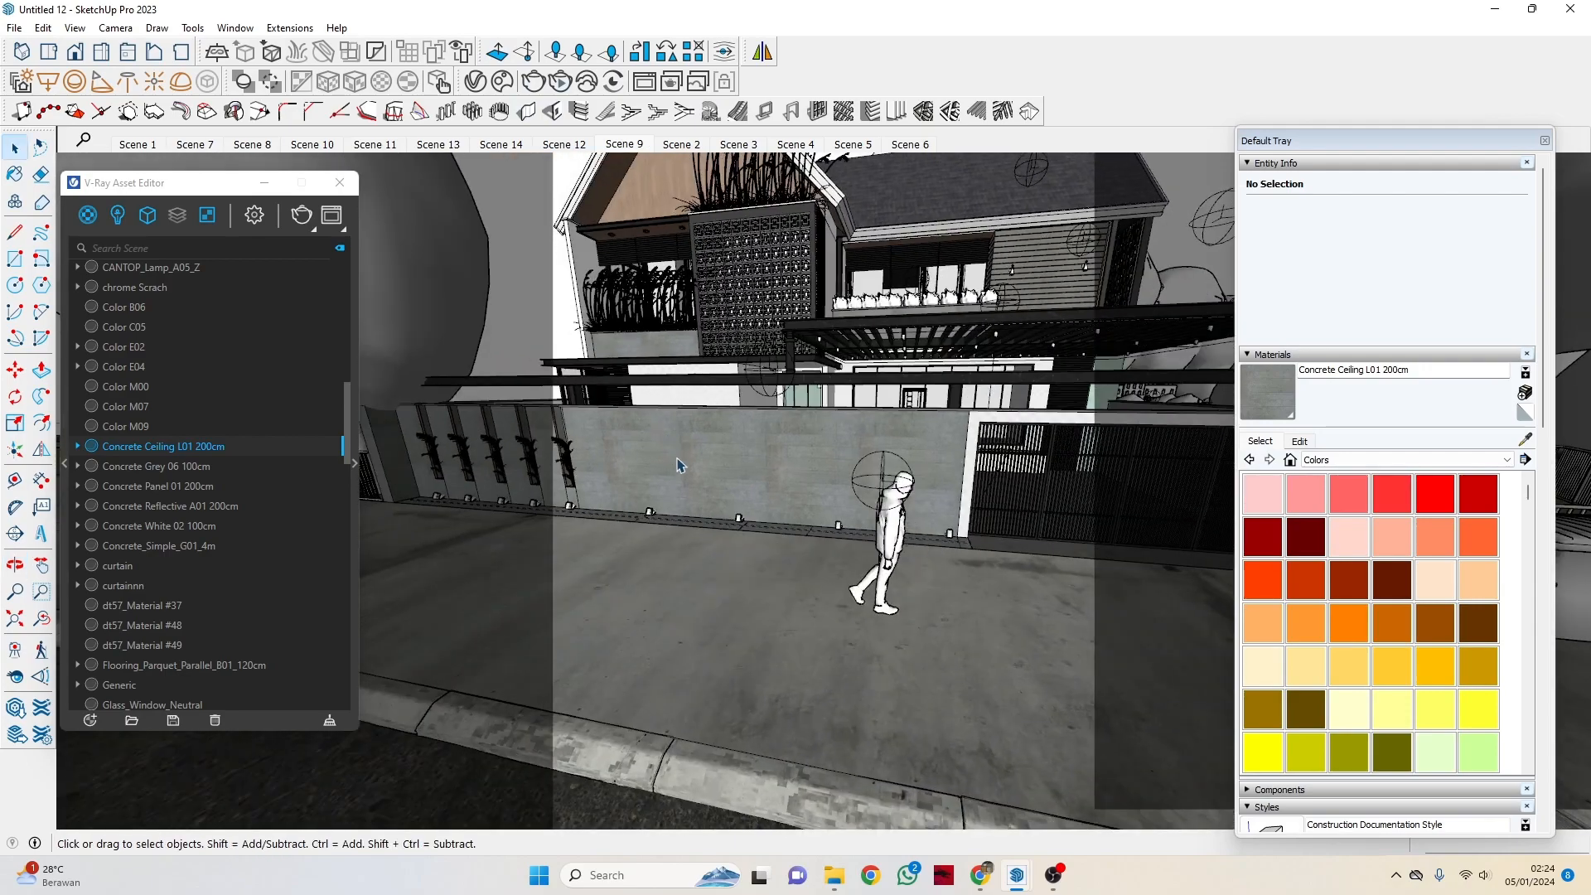
{"action": "scroll", "coordinate": [785, 544], "scroll_direction": "up", "scroll_amount": 2}
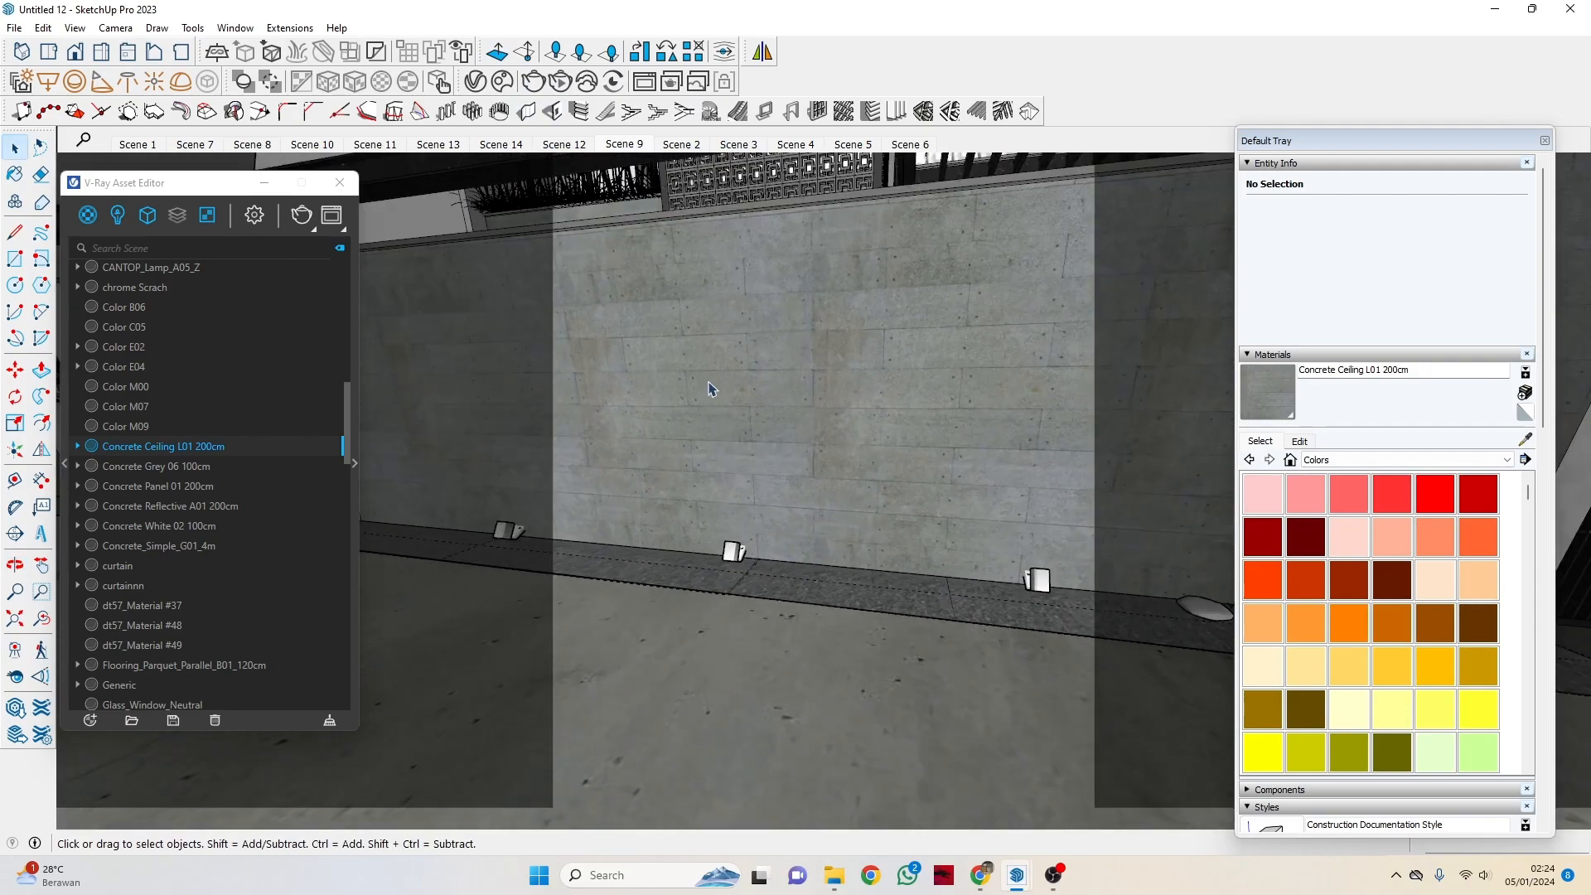
{"action": "scroll", "coordinate": [741, 547], "scroll_direction": "up", "scroll_amount": 6}
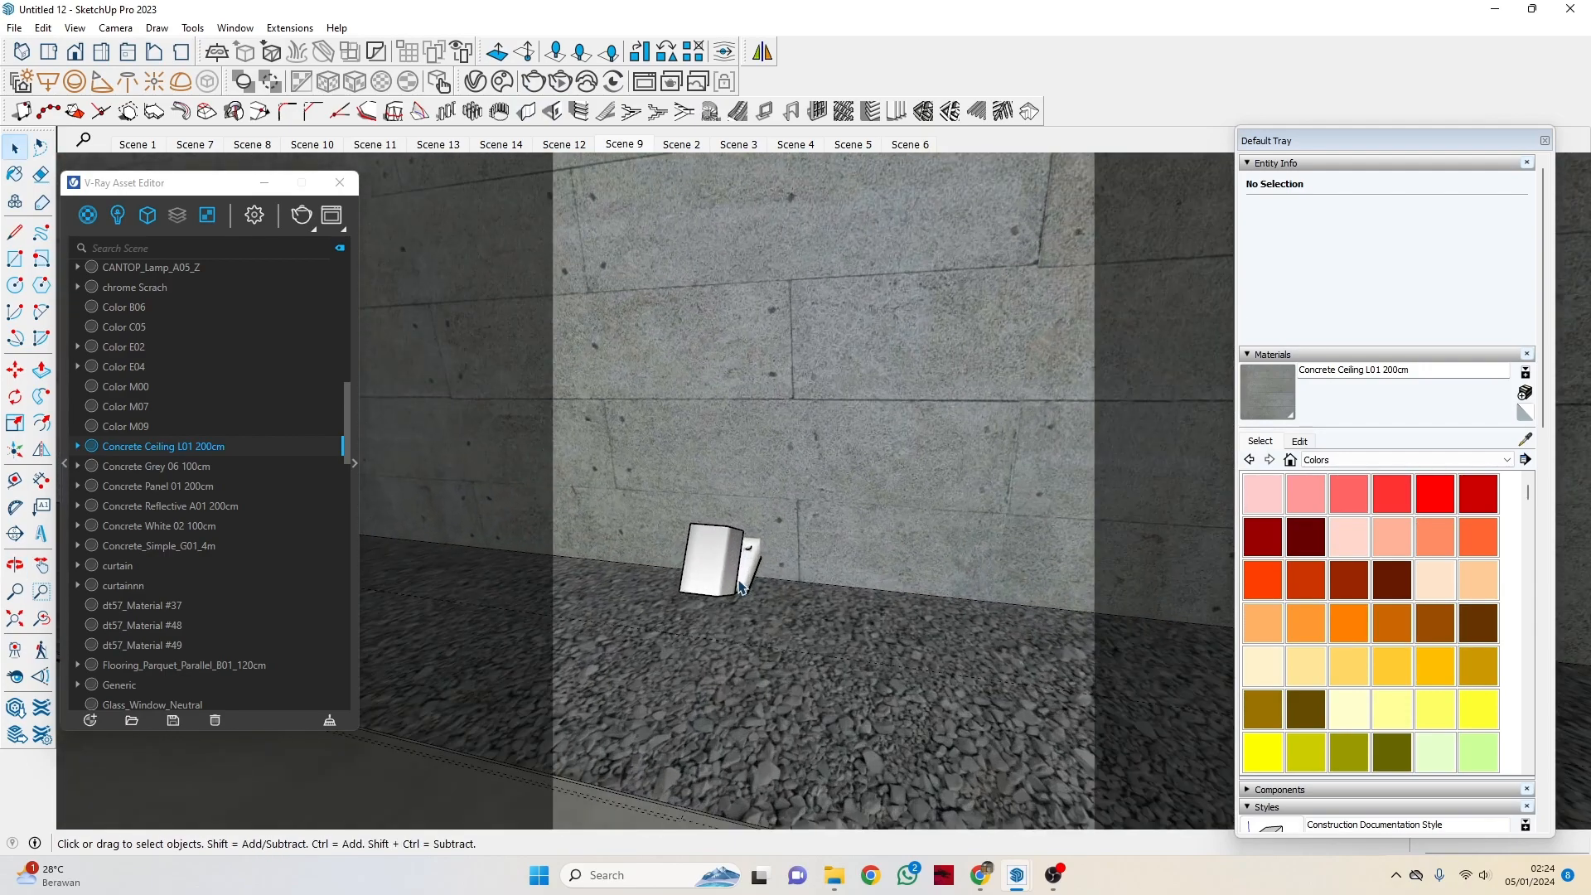
{"action": "middle_click_drag", "start_coordinate": [752, 555], "coordinate": [522, 323]}
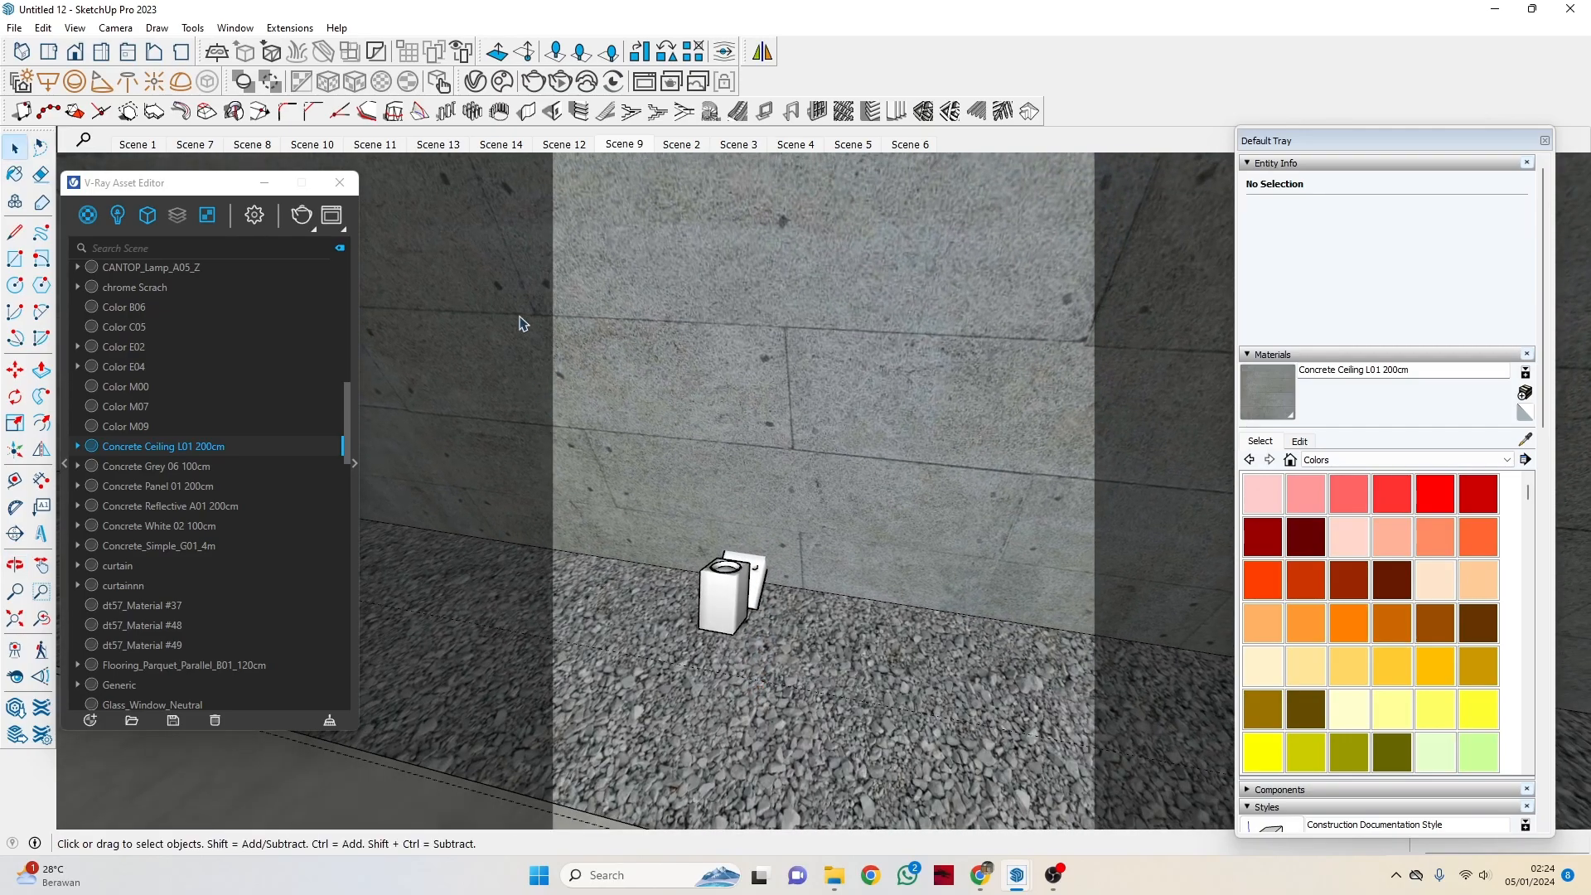
{"action": "left_click", "coordinate": [710, 587]}
Display the V-Ray parameters of the selected Lamp Wall 114-04 and examine its light settings.
{"action": "scroll", "coordinate": [721, 551], "scroll_direction": "down", "scroll_amount": 4}
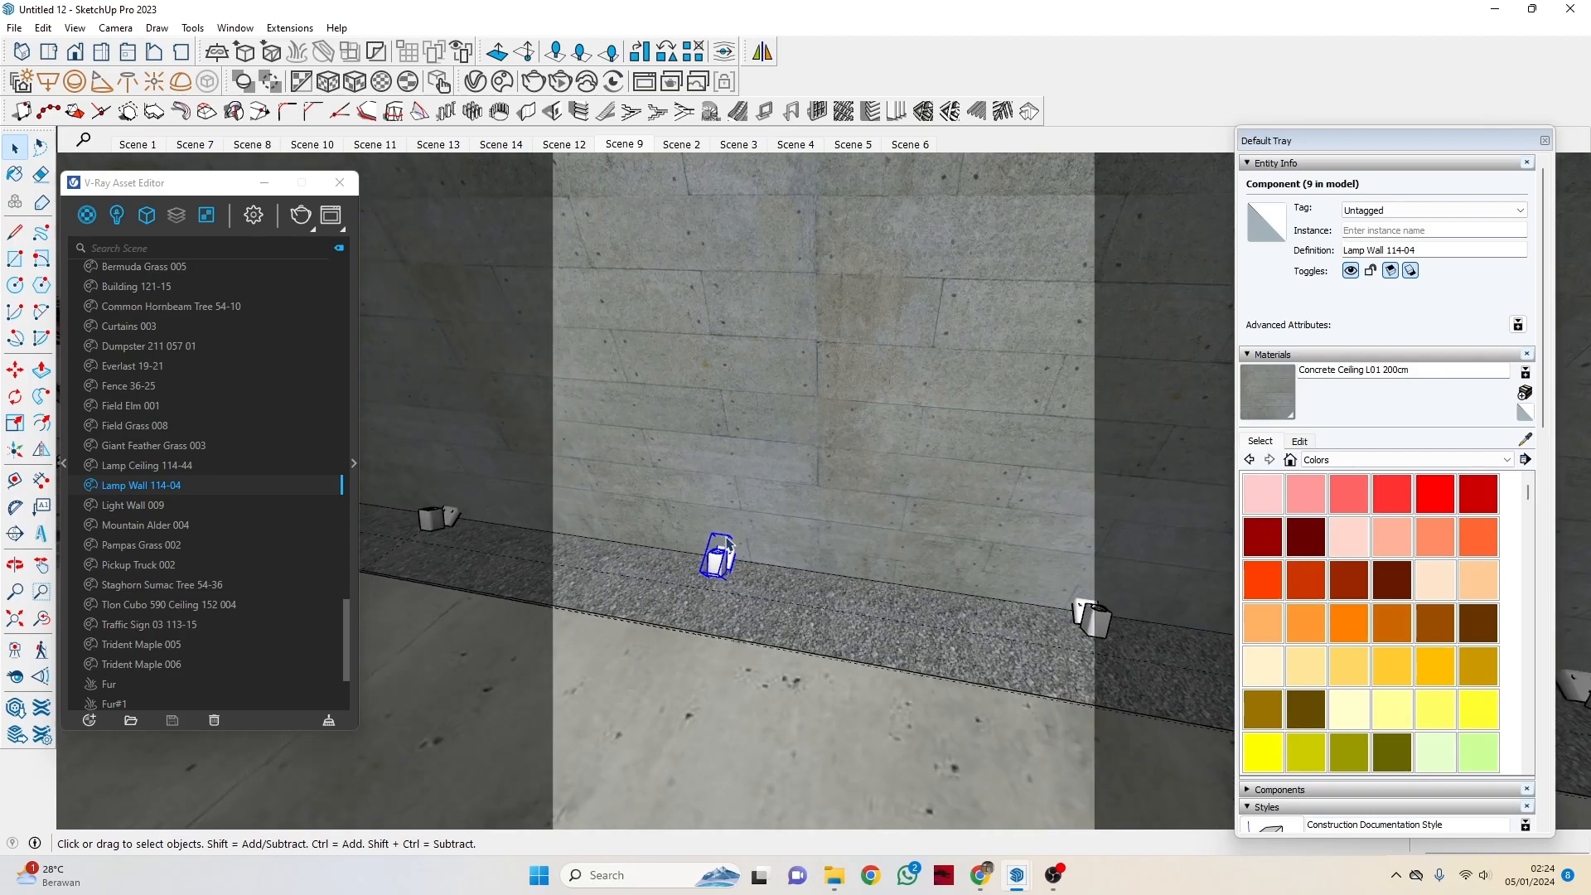
{"action": "scroll", "coordinate": [721, 547], "scroll_direction": "down", "scroll_amount": 8}
{"action": "middle_click_drag", "start_coordinate": [713, 531], "coordinate": [638, 499]}
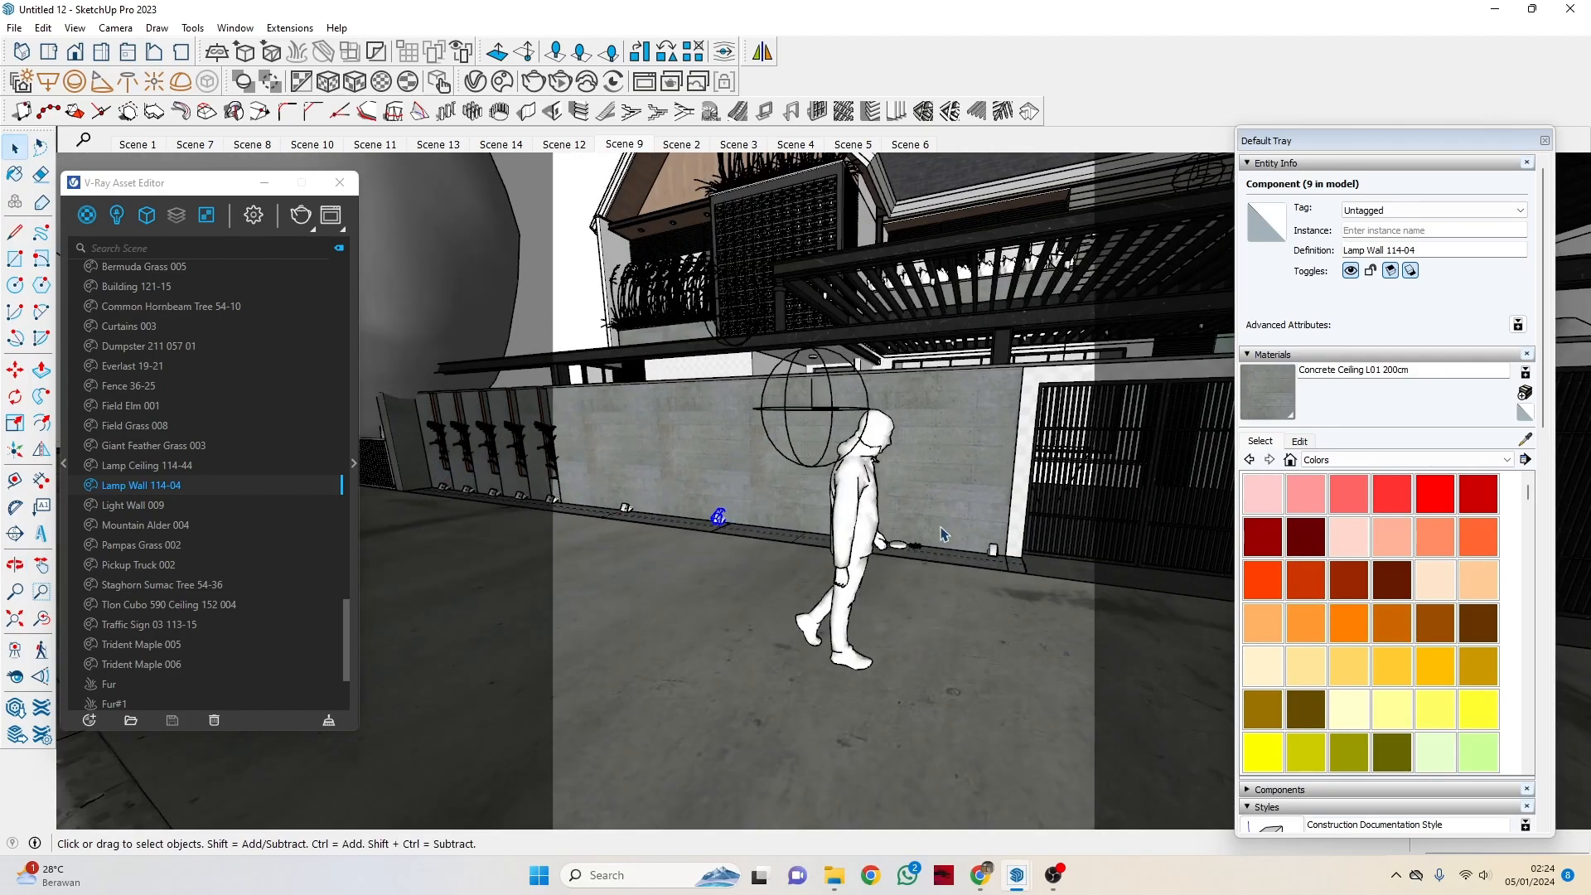
{"action": "left_click", "coordinate": [351, 463]}
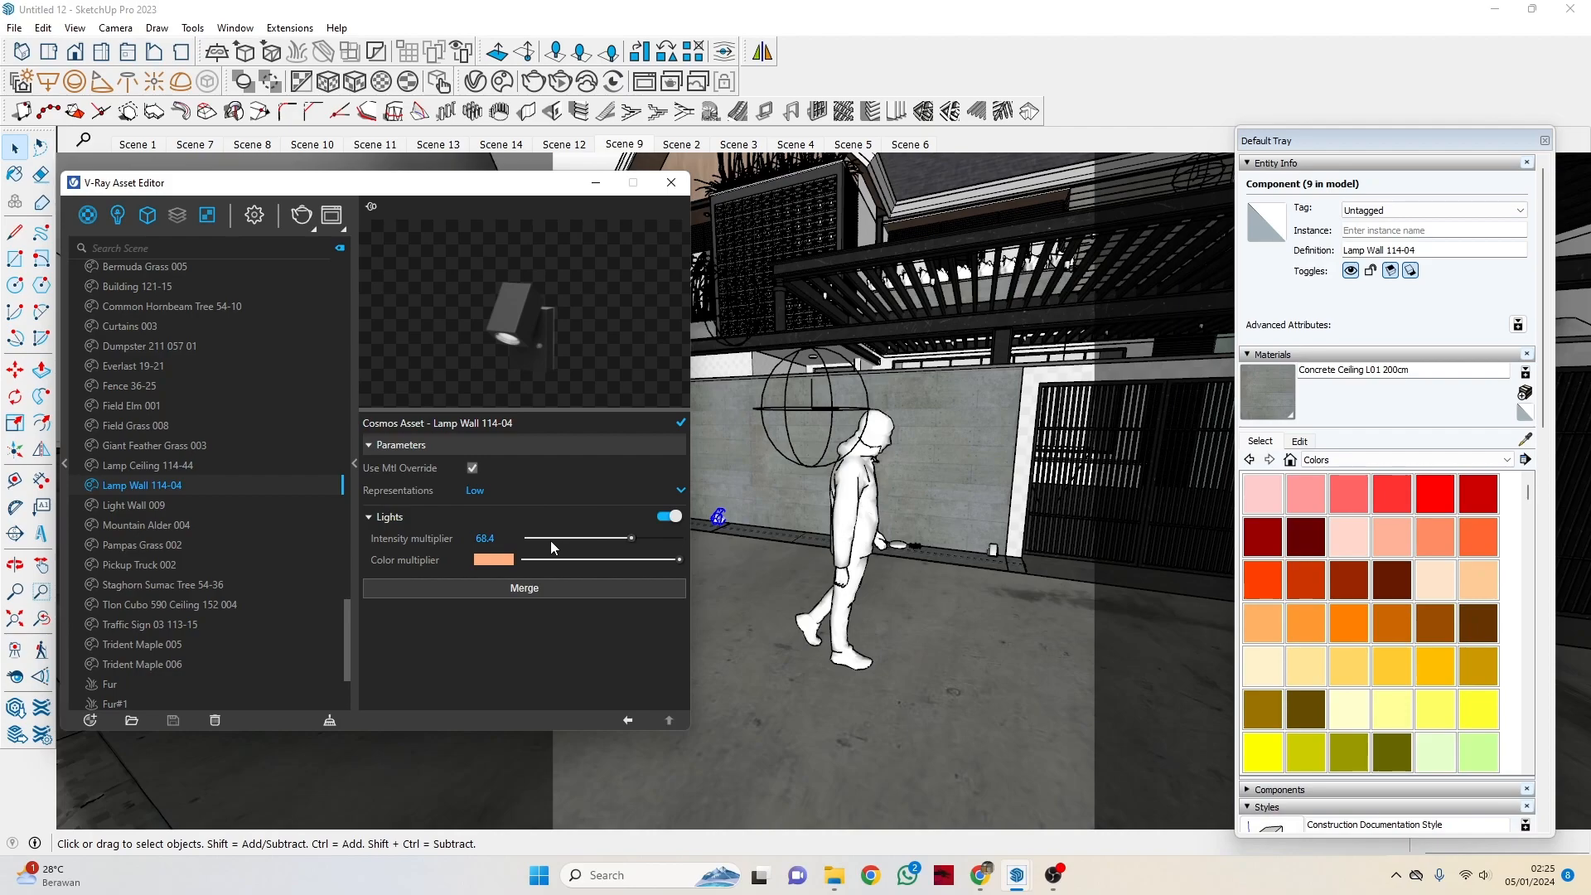
Browse the Lighting category of the 3D models in Chaos Cosmos and look through the available lamps.
{"action": "left_click", "coordinate": [502, 81]}
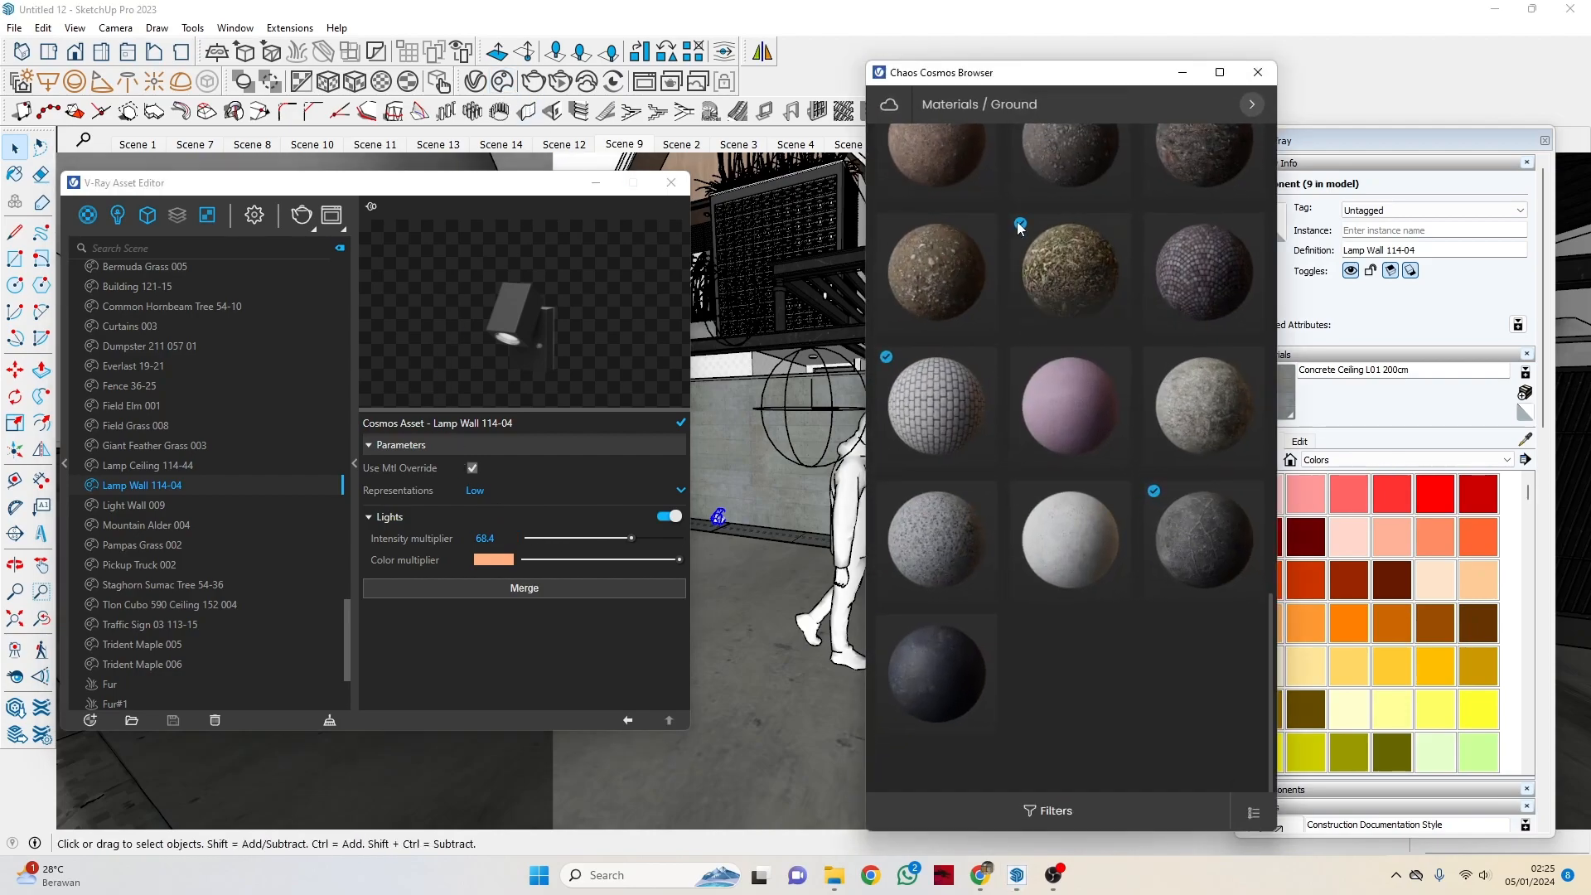
{"action": "left_click", "coordinate": [1256, 106]}
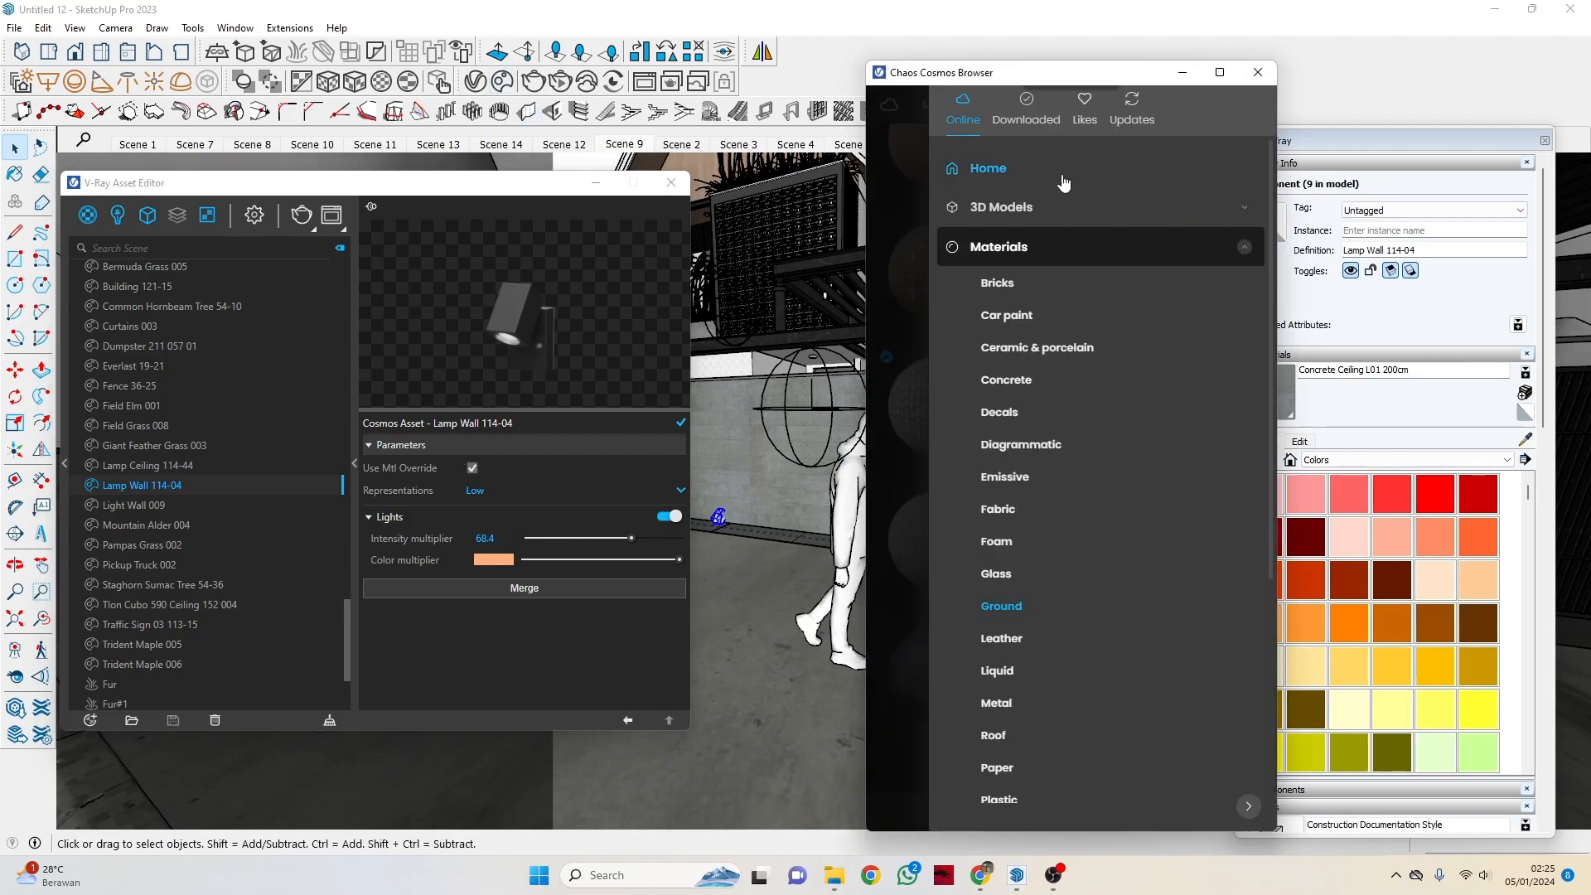
{"action": "left_click", "coordinate": [994, 208]}
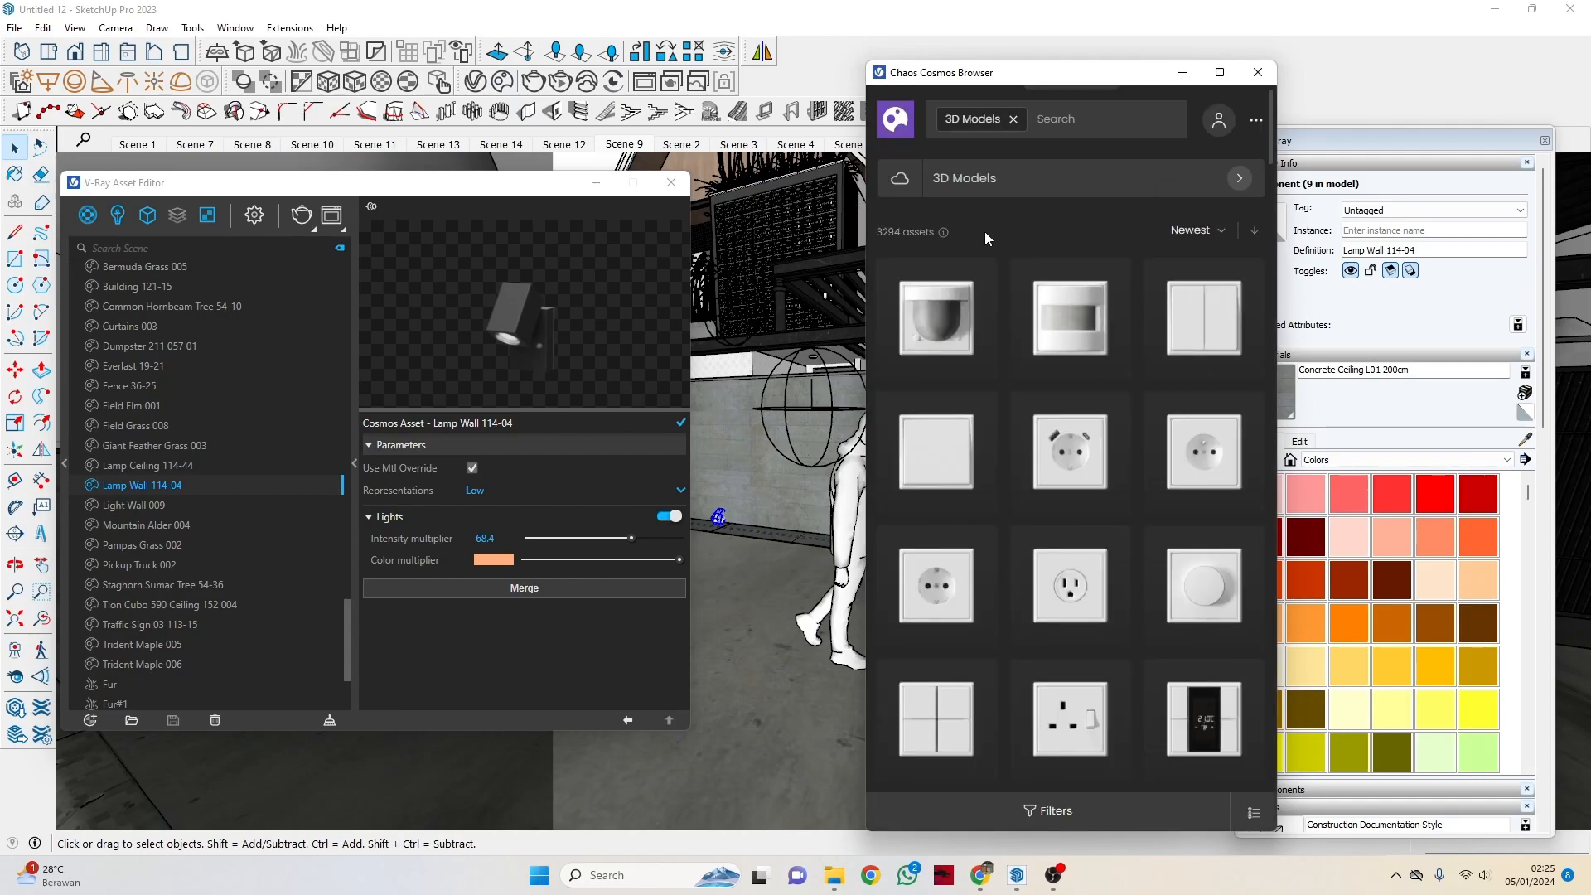
{"action": "left_click", "coordinate": [1239, 182]}
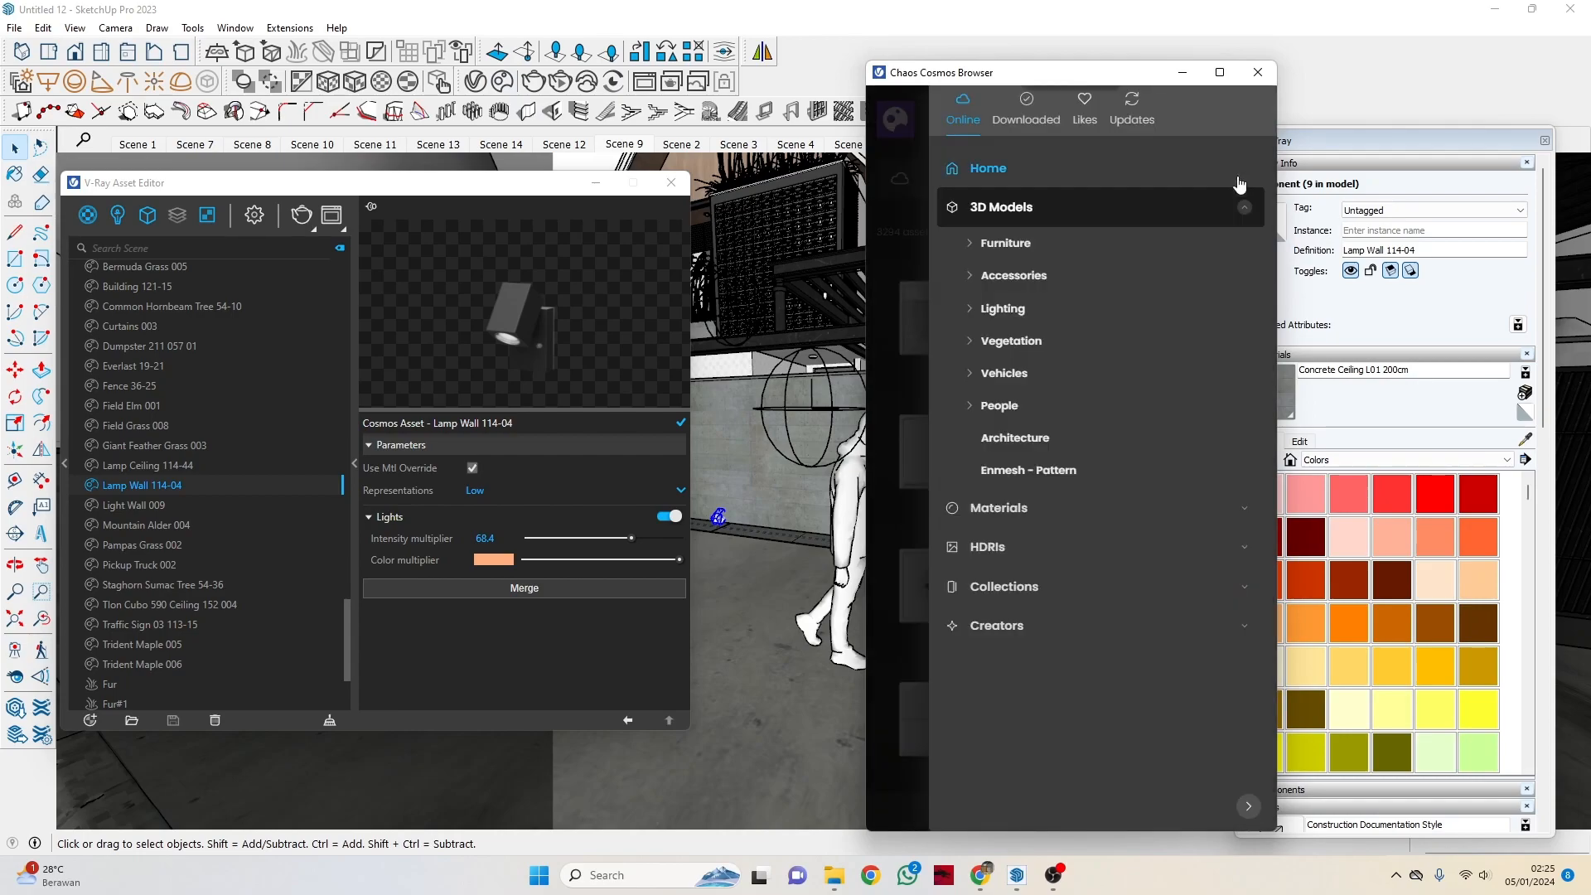
{"action": "left_click", "coordinate": [971, 312]}
{"action": "left_click", "coordinate": [902, 365]}
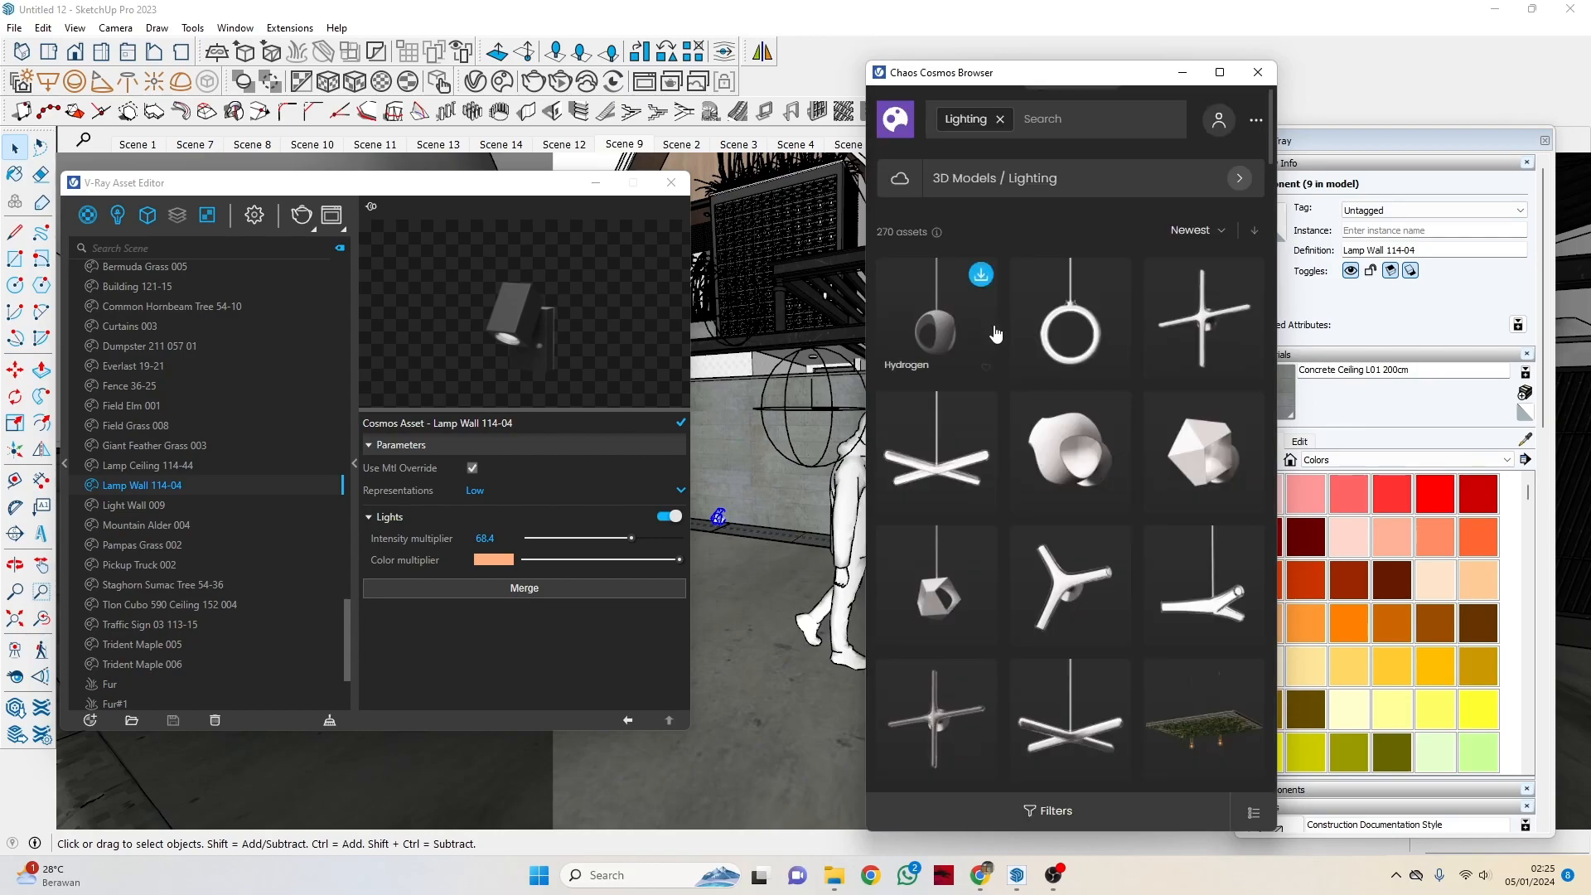
{"action": "scroll", "coordinate": [1024, 414], "scroll_direction": "down", "scroll_amount": 10}
{"action": "scroll", "coordinate": [1021, 434], "scroll_direction": "down", "scroll_amount": 15}
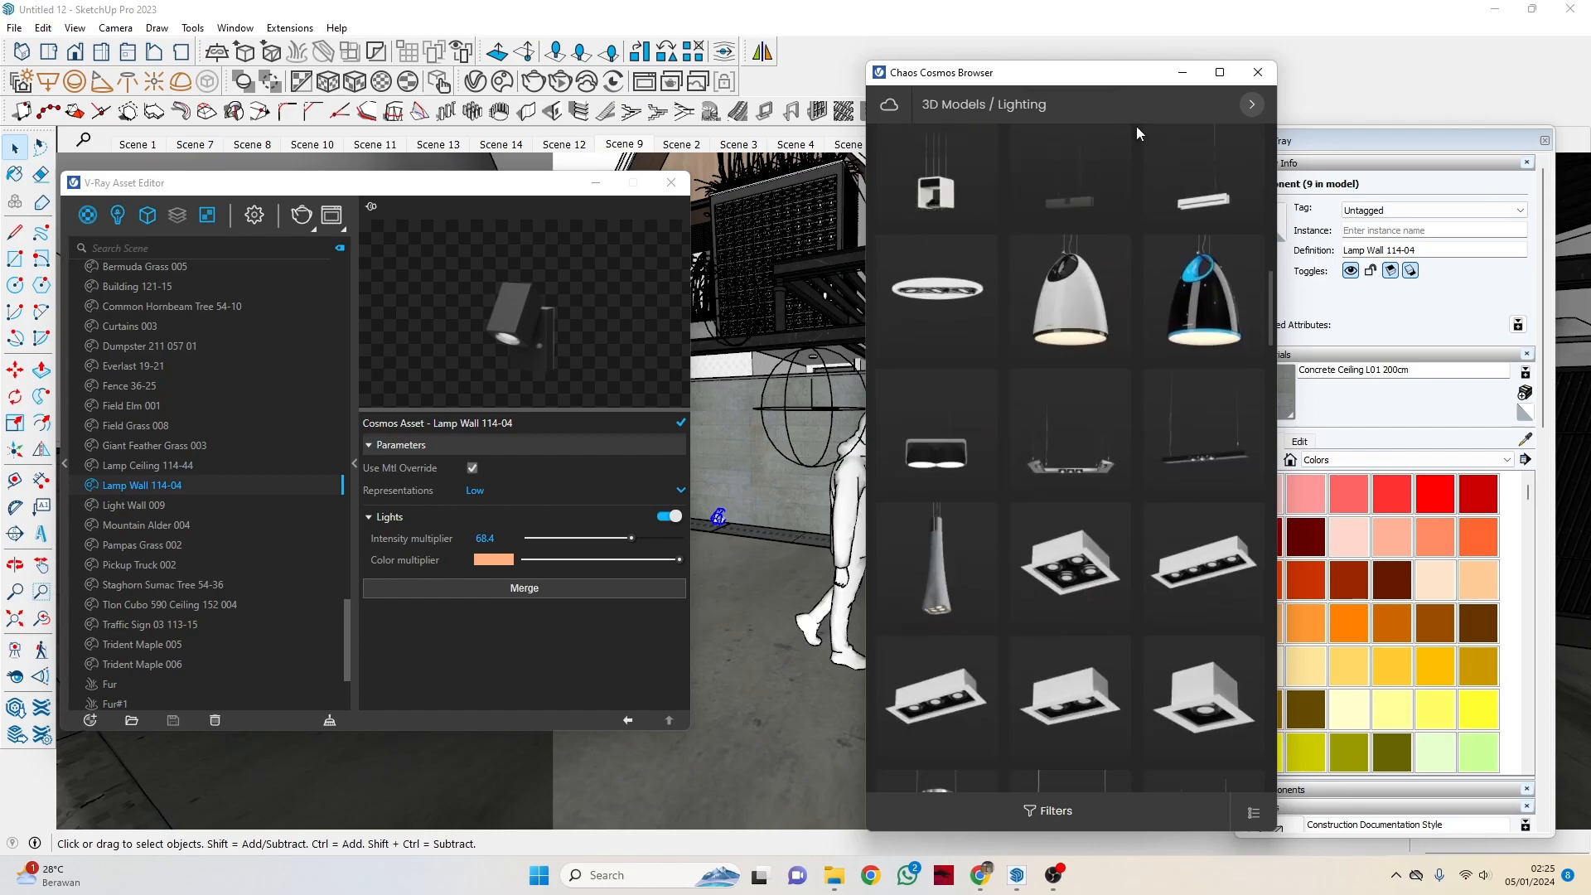
Inspect the light color multiplier of Lamp Wall 114-04 in the color picker without changing it.
{"action": "left_click", "coordinate": [177, 486]}
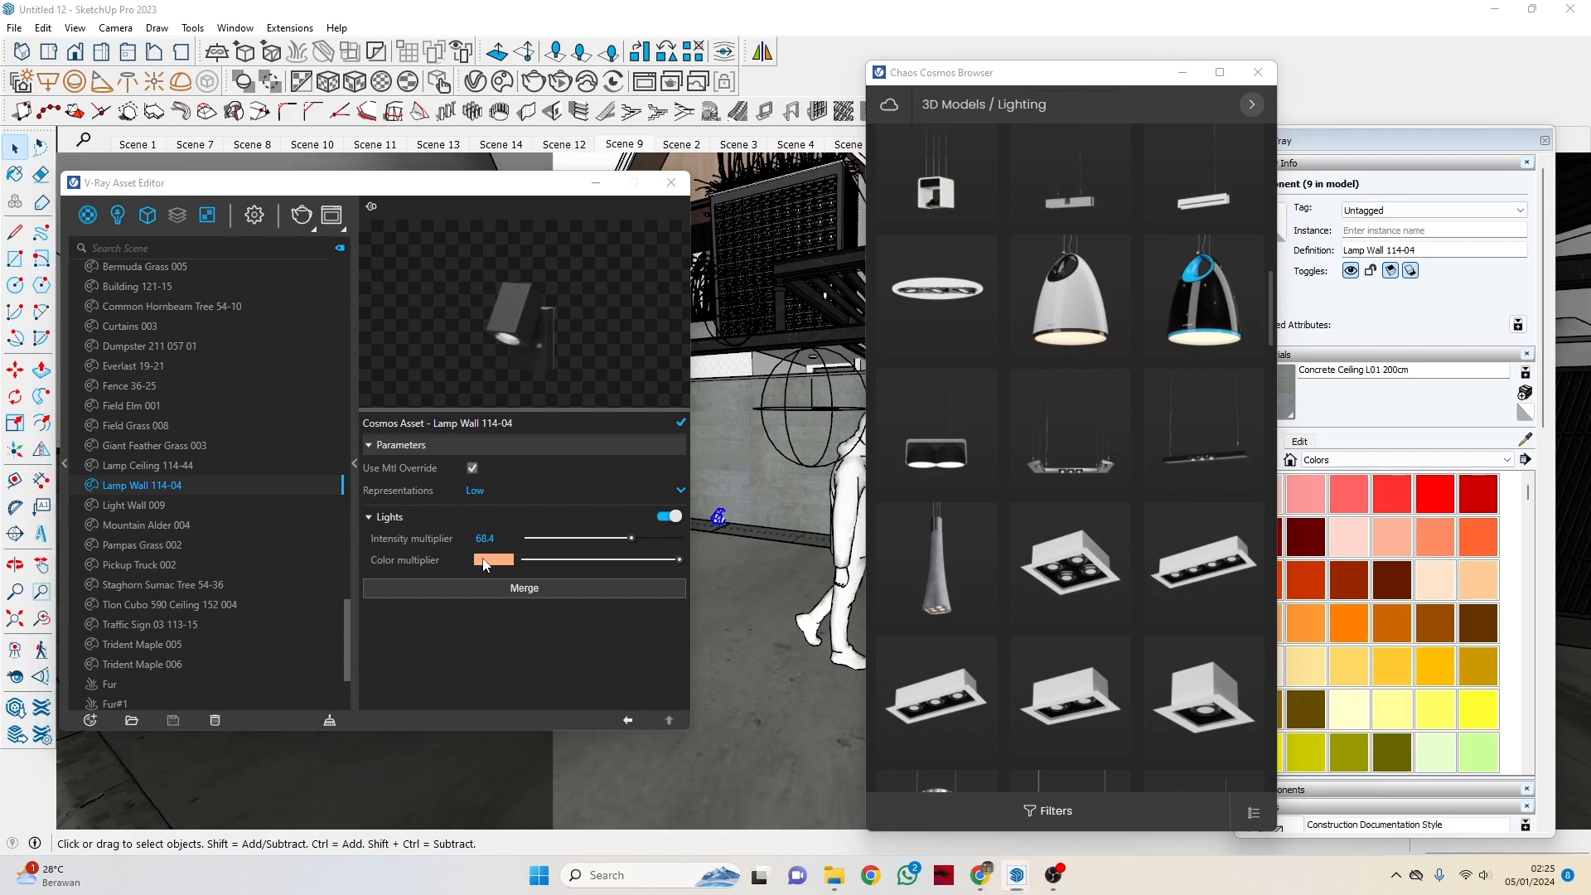
{"action": "left_click", "coordinate": [486, 561]}
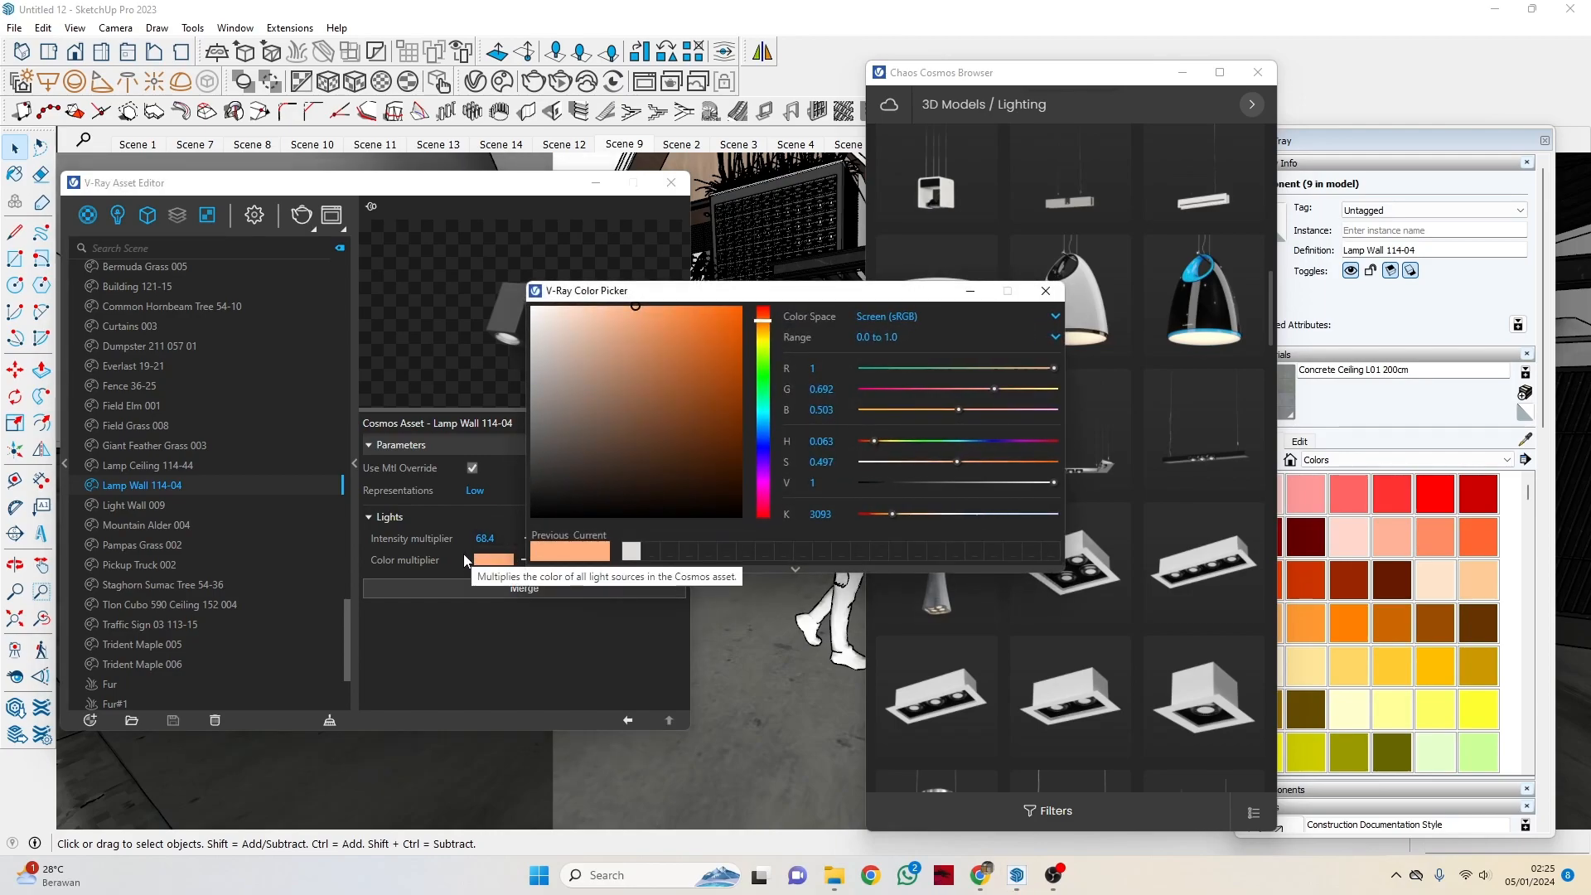
{"action": "left_click", "coordinate": [1055, 295]}
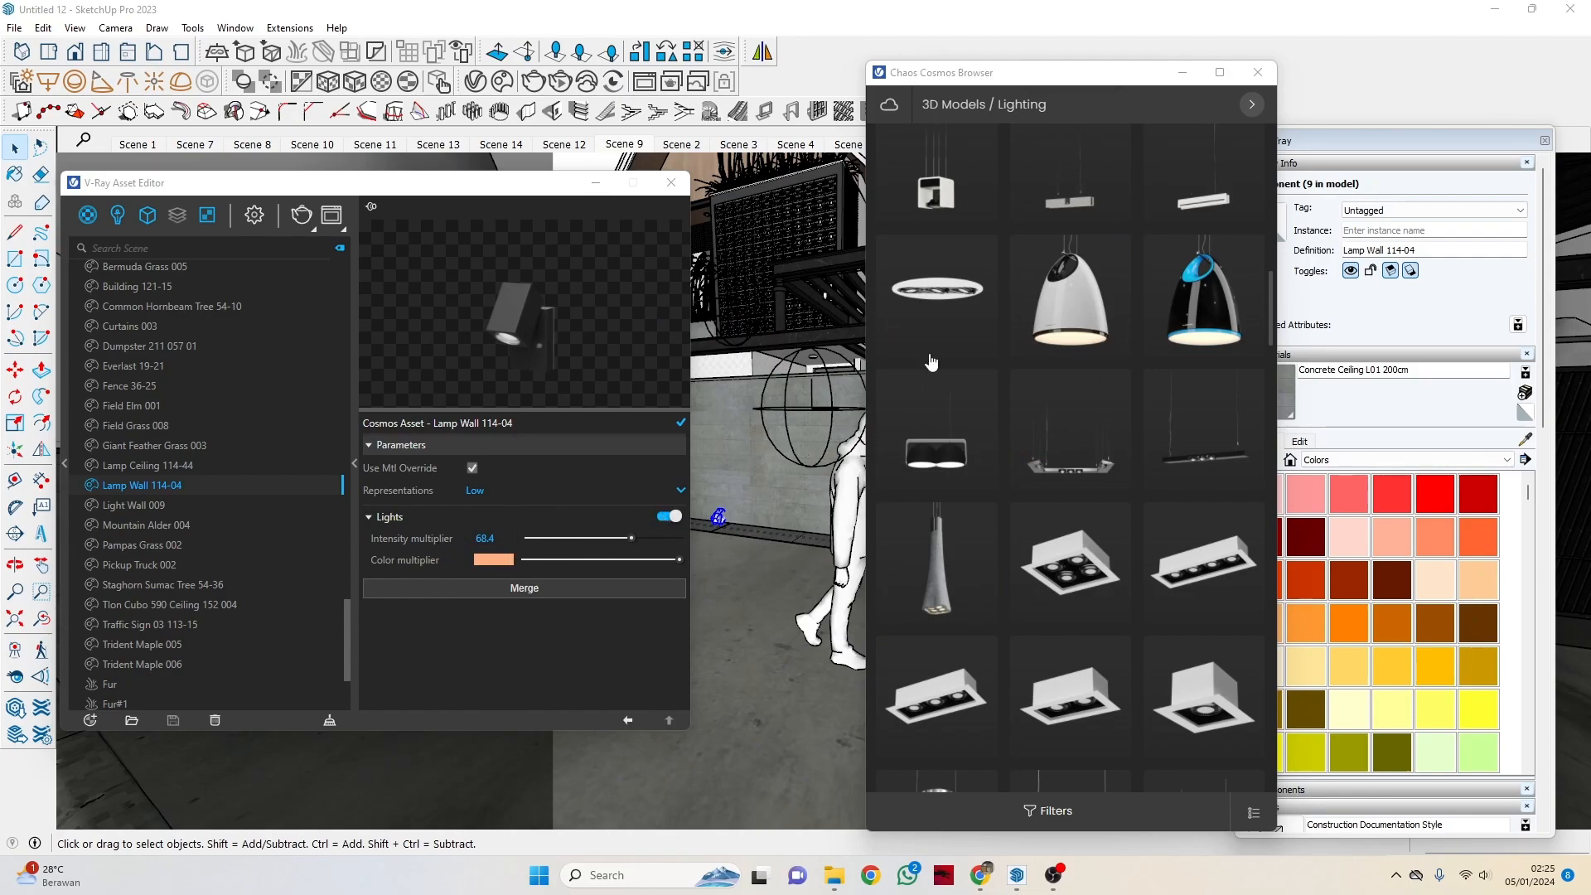
Close the Chaos Cosmos browser and minimize the V-Ray Asset Editor to clear the view of the fence wall.
{"action": "left_click", "coordinate": [1257, 72]}
{"action": "middle_click_drag", "start_coordinate": [846, 431], "coordinate": [980, 515]}
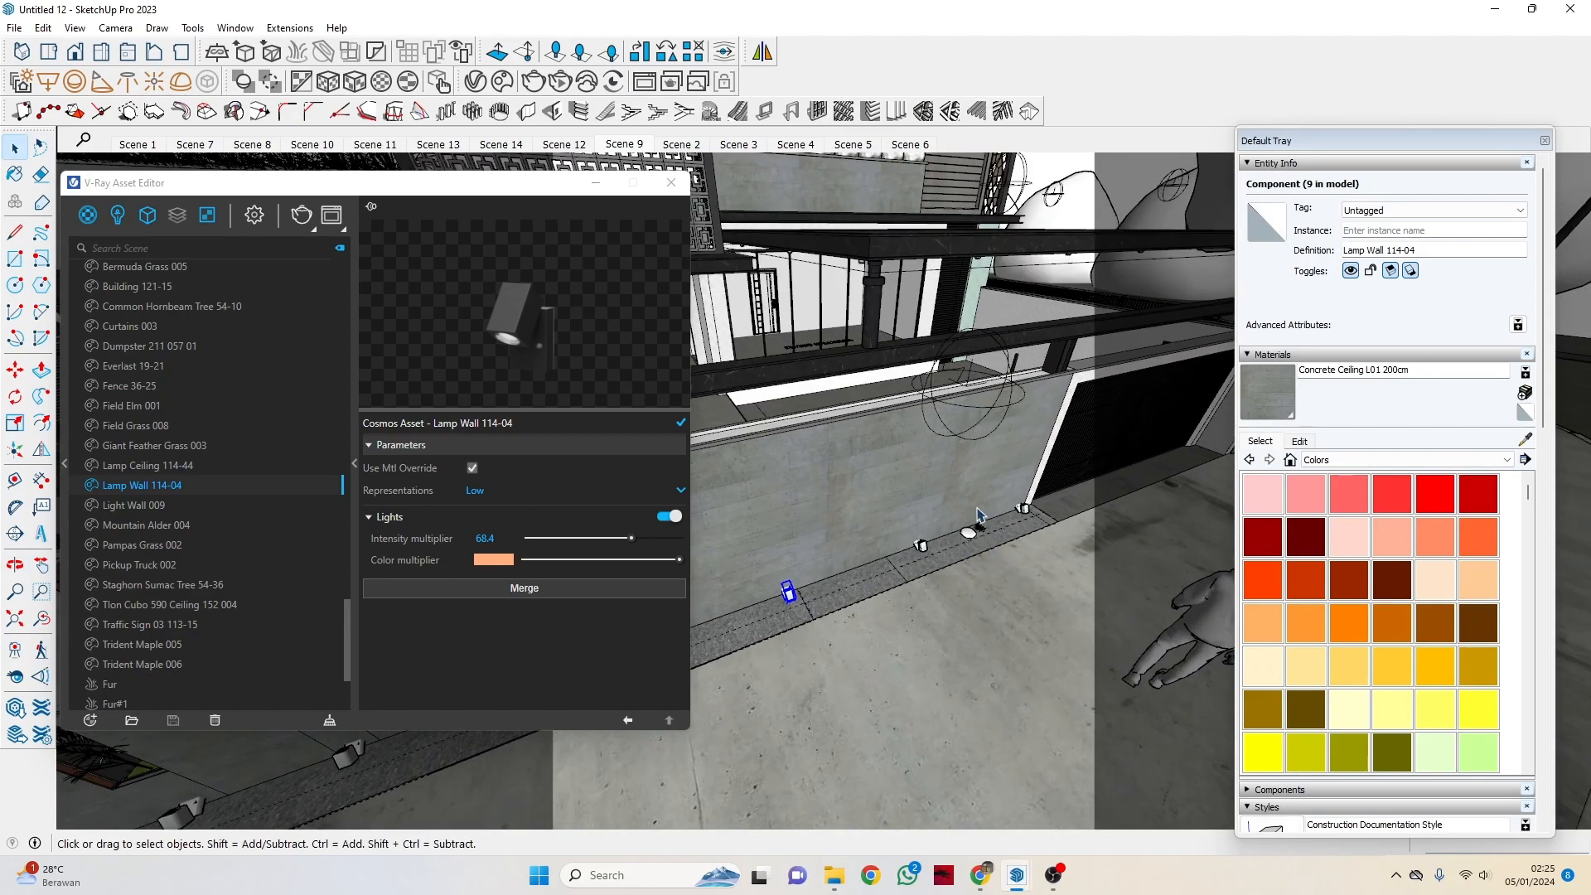
{"action": "scroll", "coordinate": [973, 538], "scroll_direction": "up", "scroll_amount": 5}
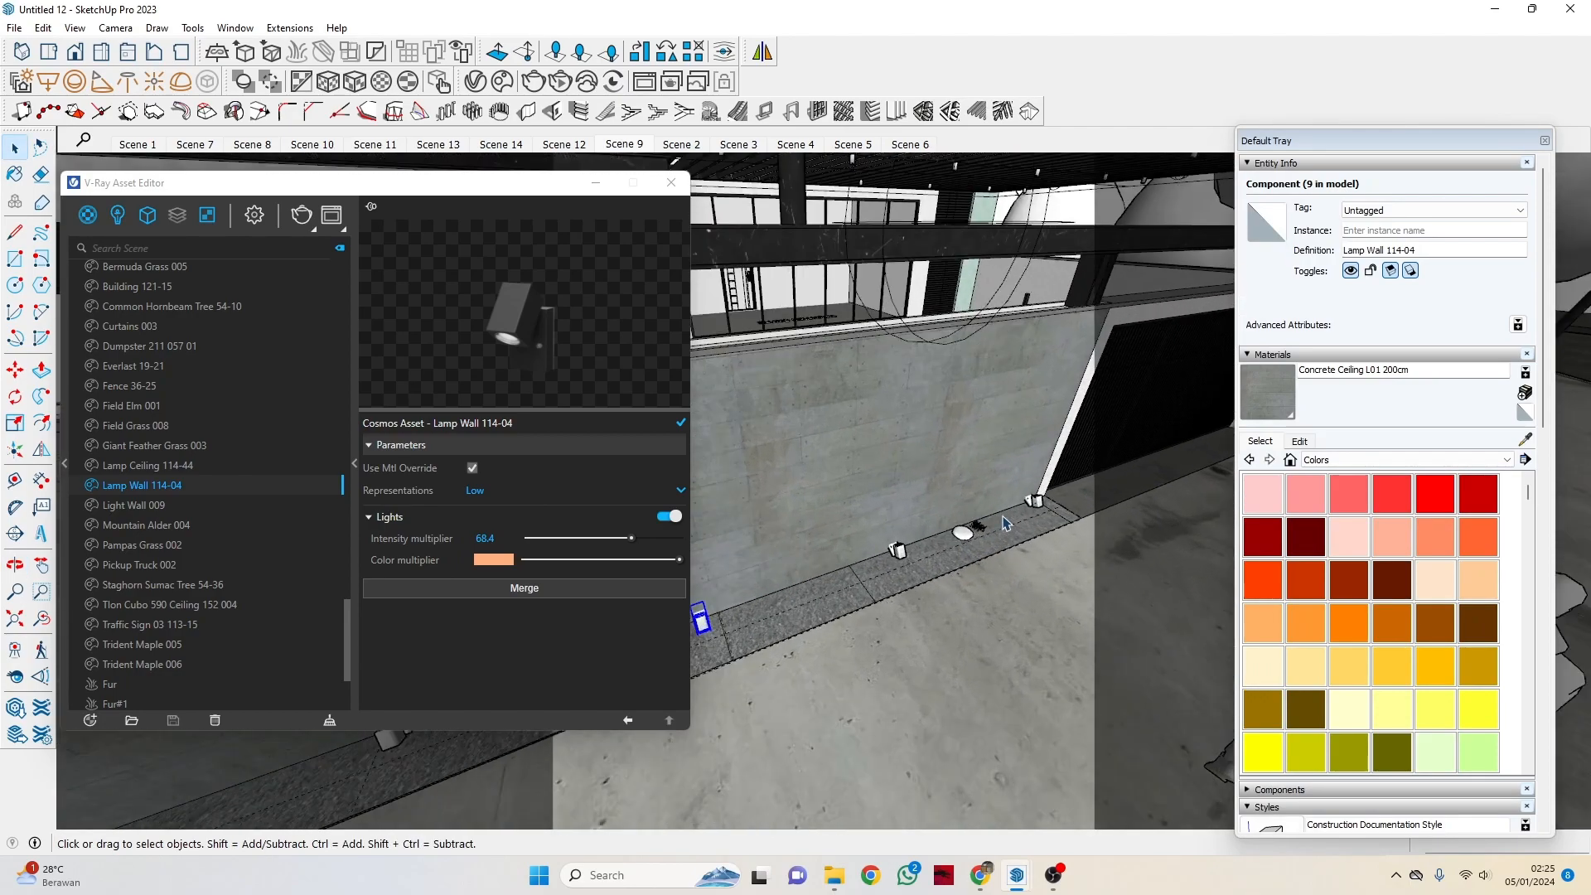
{"action": "left_click", "coordinate": [595, 183]}
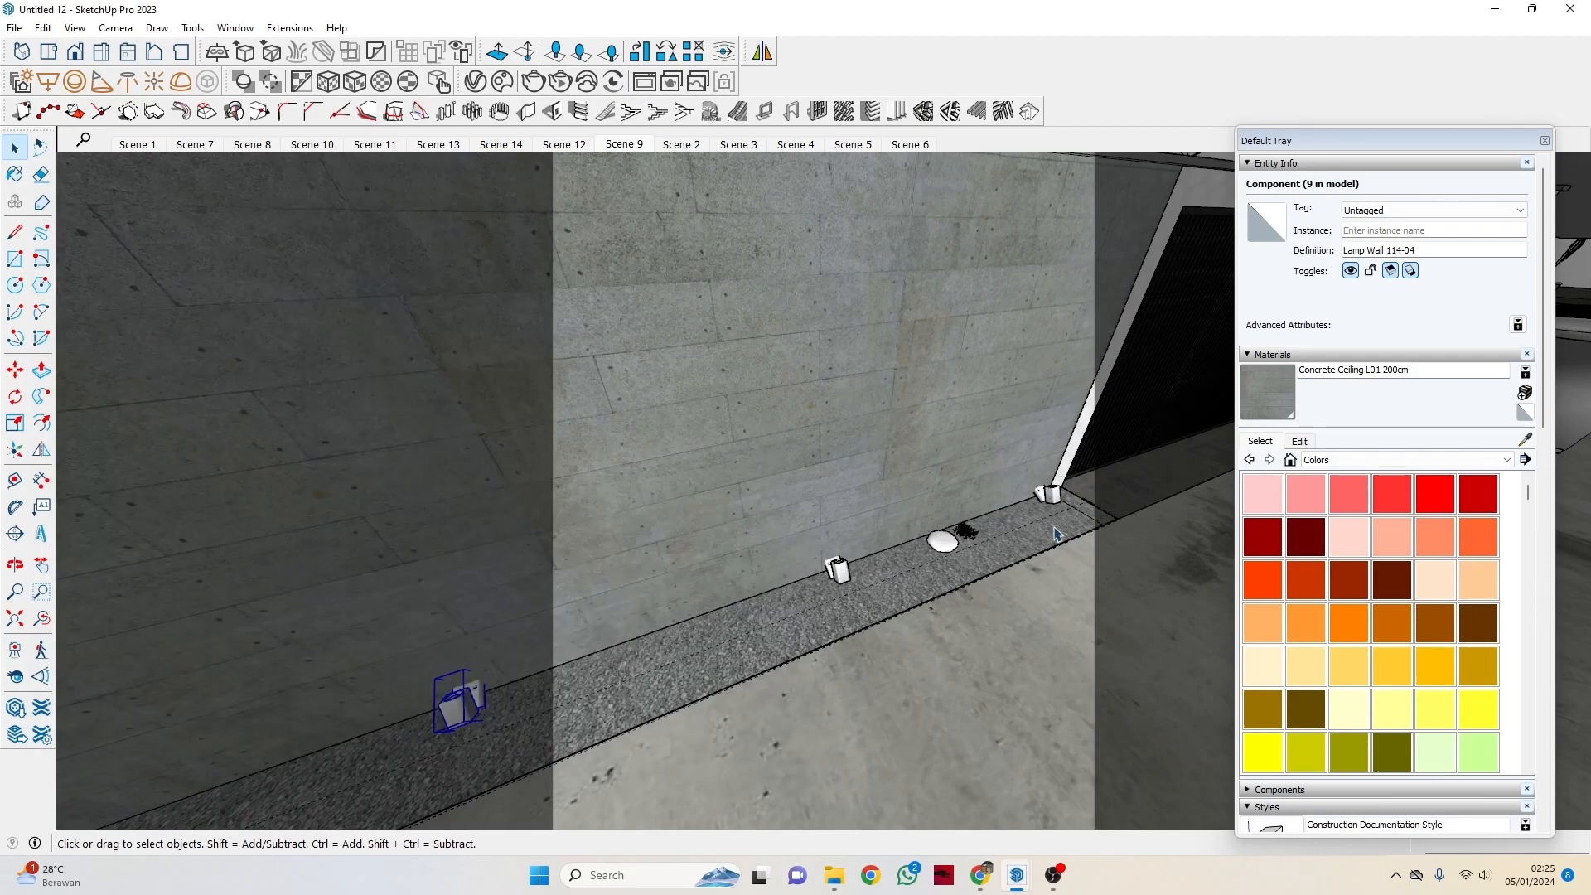
Sample the gravel strip along the fence wall and display the V-Ray parameters of Gravel_A01_80cm beside the model.
{"action": "mouse_move", "coordinate": [1002, 497]}
{"action": "middle_mouse_down"}
{"action": "mouse_move", "coordinate": [899, 534]}
{"action": "mouse_move", "coordinate": [899, 580]}
{"action": "middle_mouse_up"}
{"action": "left_click", "coordinate": [1525, 439]}
{"action": "left_click", "coordinate": [890, 623]}
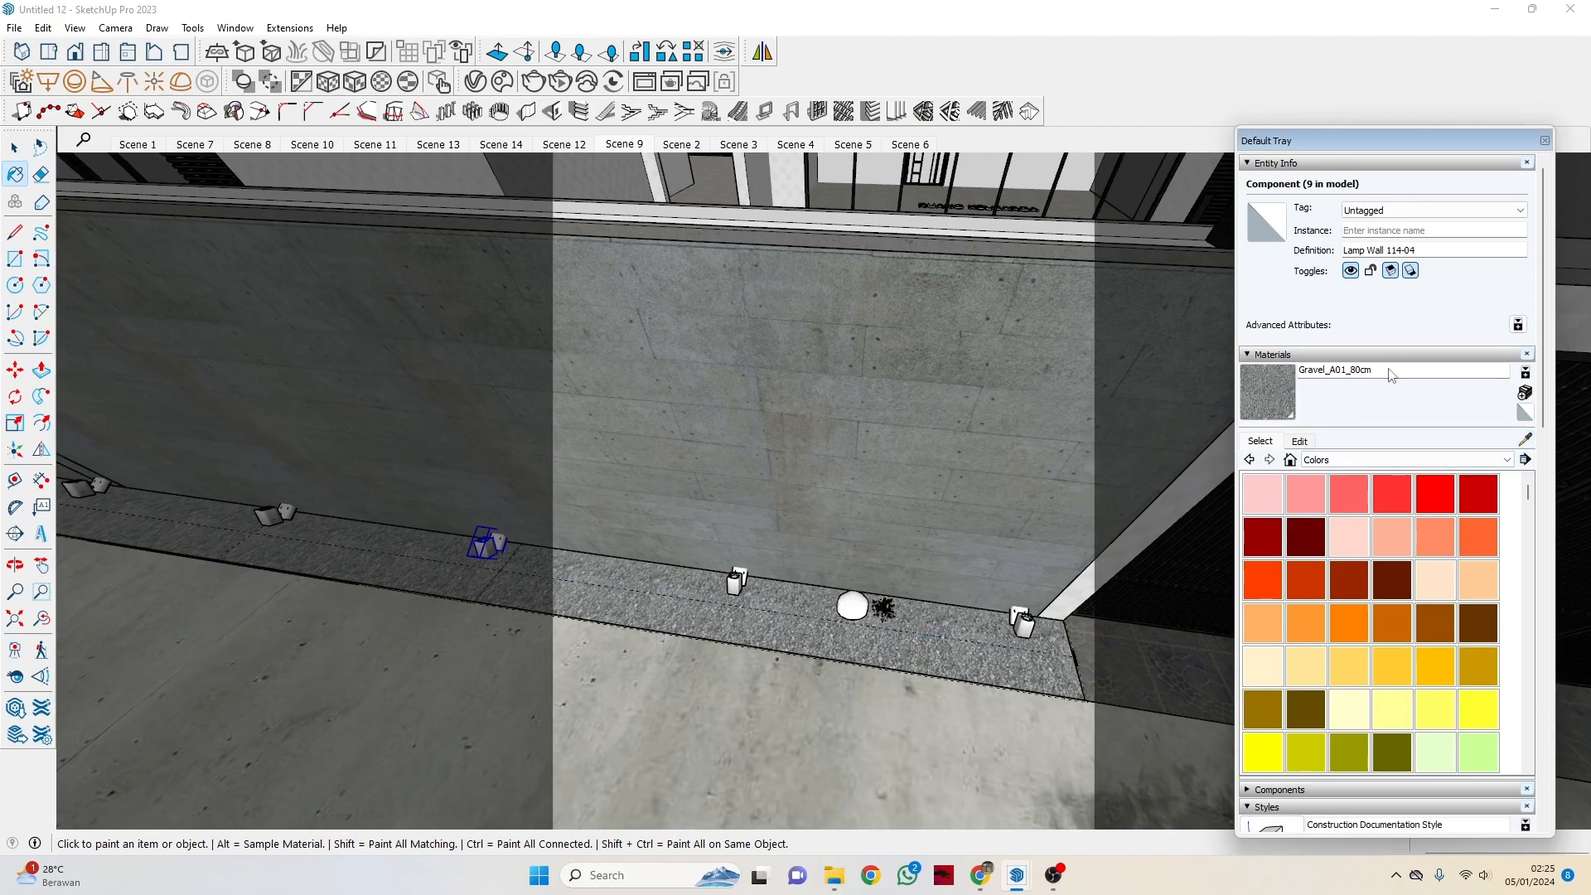
{"action": "left_click", "coordinate": [475, 79]}
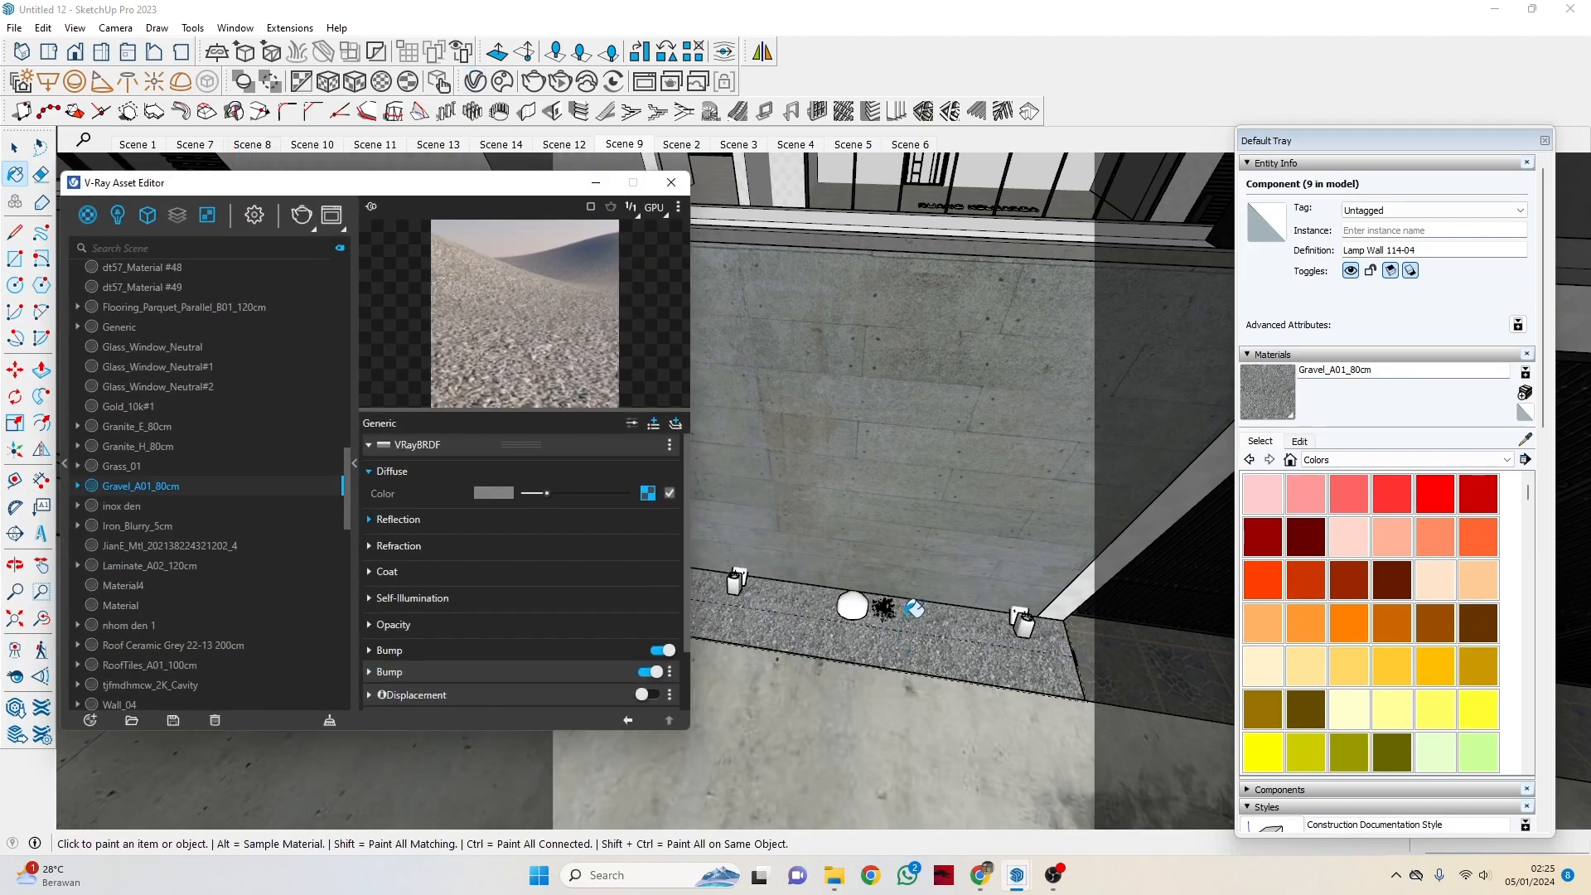
{"action": "mouse_move", "coordinate": [366, 186]}
{"action": "left_mouse_down"}
{"action": "mouse_move", "coordinate": [406, 197]}
{"action": "mouse_move", "coordinate": [284, 142]}
{"action": "mouse_move", "coordinate": [330, 199]}
{"action": "mouse_move", "coordinate": [262, 259]}
{"action": "left_mouse_up"}
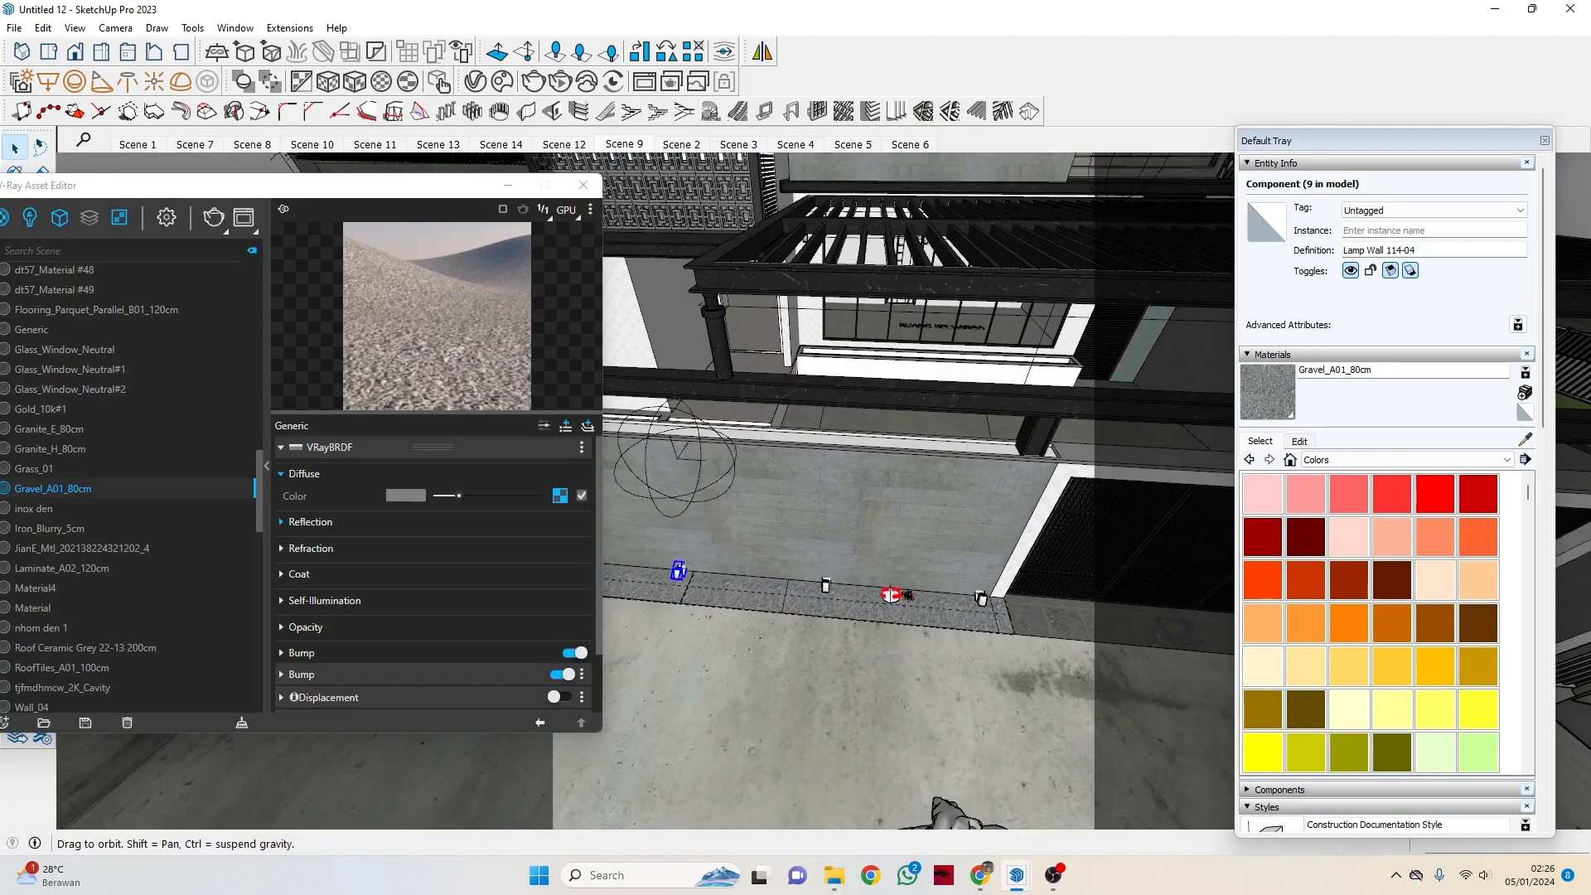
Select the Bermuda Grass 005 and Field Grass 008 components on the gravel strip in turn to identify them.
{"action": "middle_click_drag", "start_coordinate": [891, 595], "coordinate": [862, 583]}
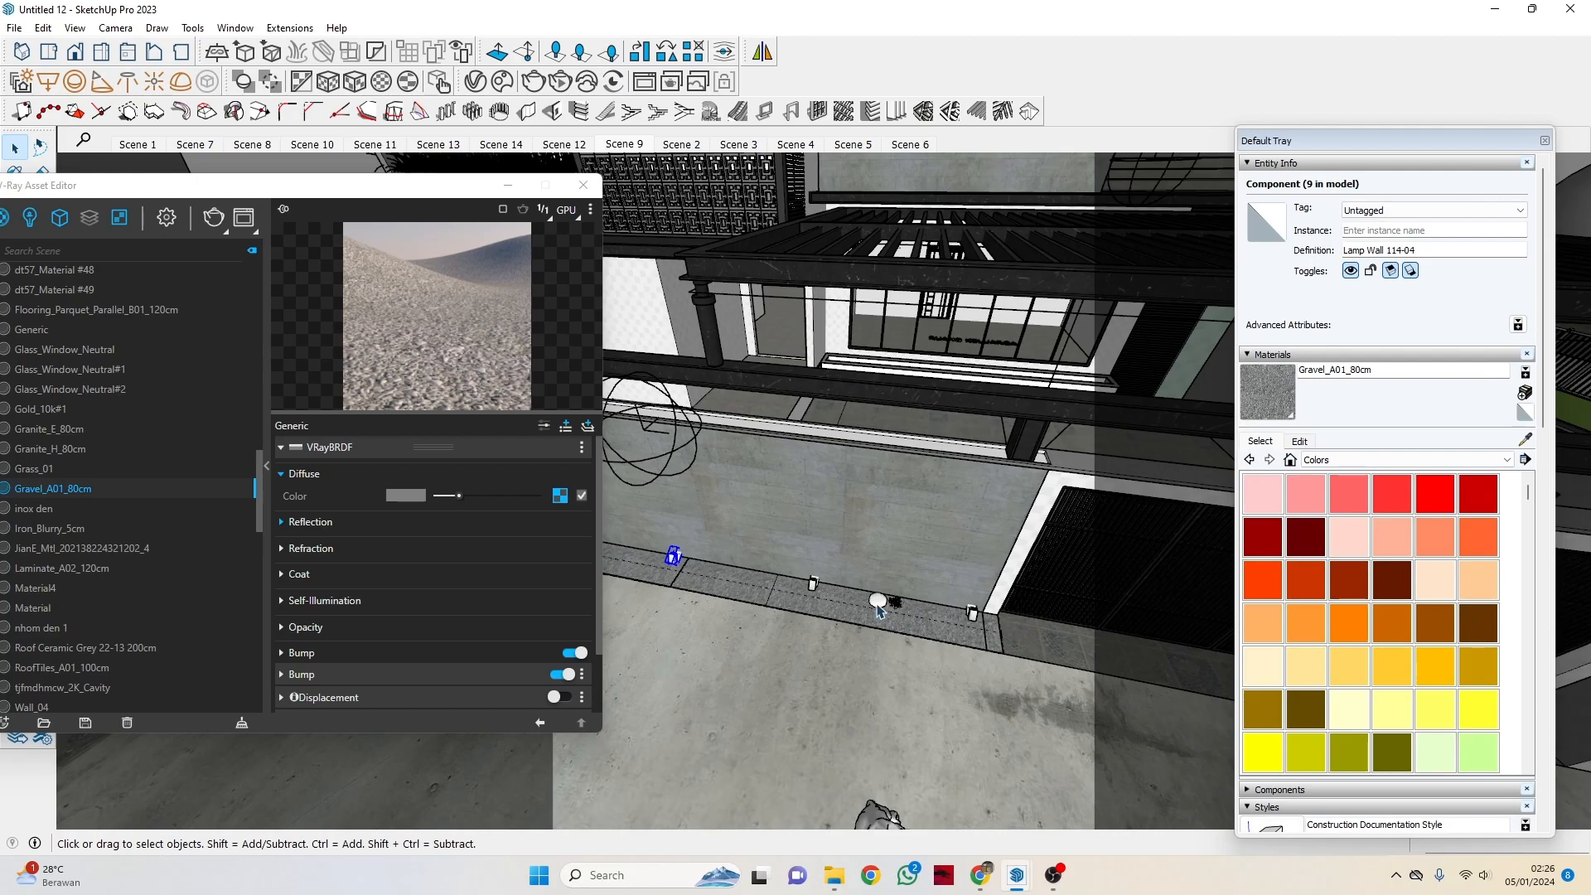
{"action": "scroll", "coordinate": [935, 618], "scroll_direction": "up", "scroll_amount": 5}
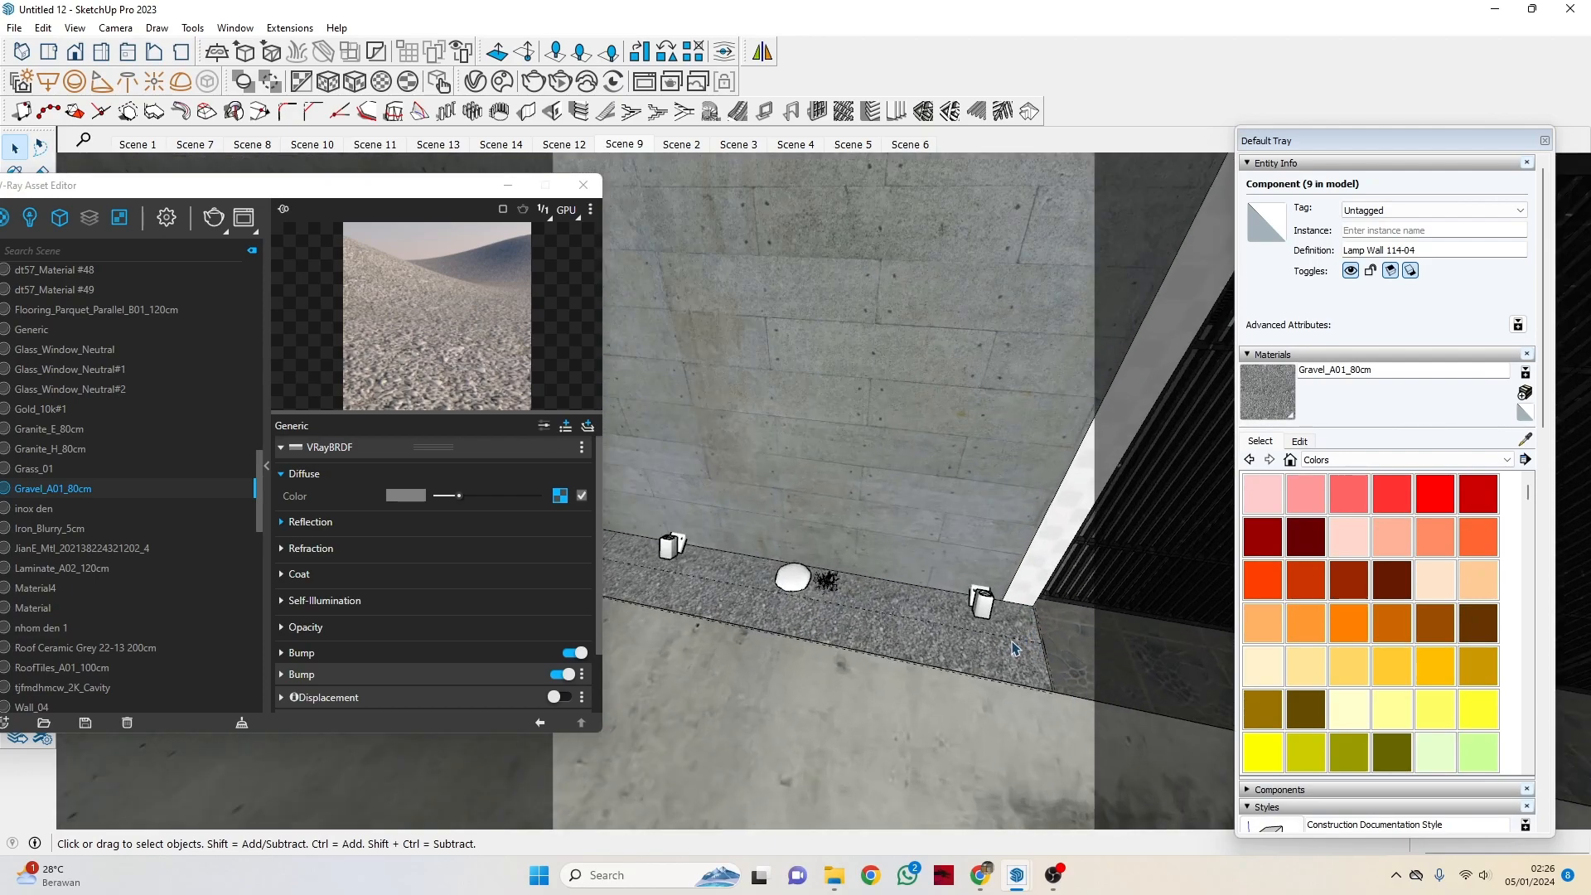
{"action": "scroll", "coordinate": [899, 614], "scroll_direction": "up", "scroll_amount": 4}
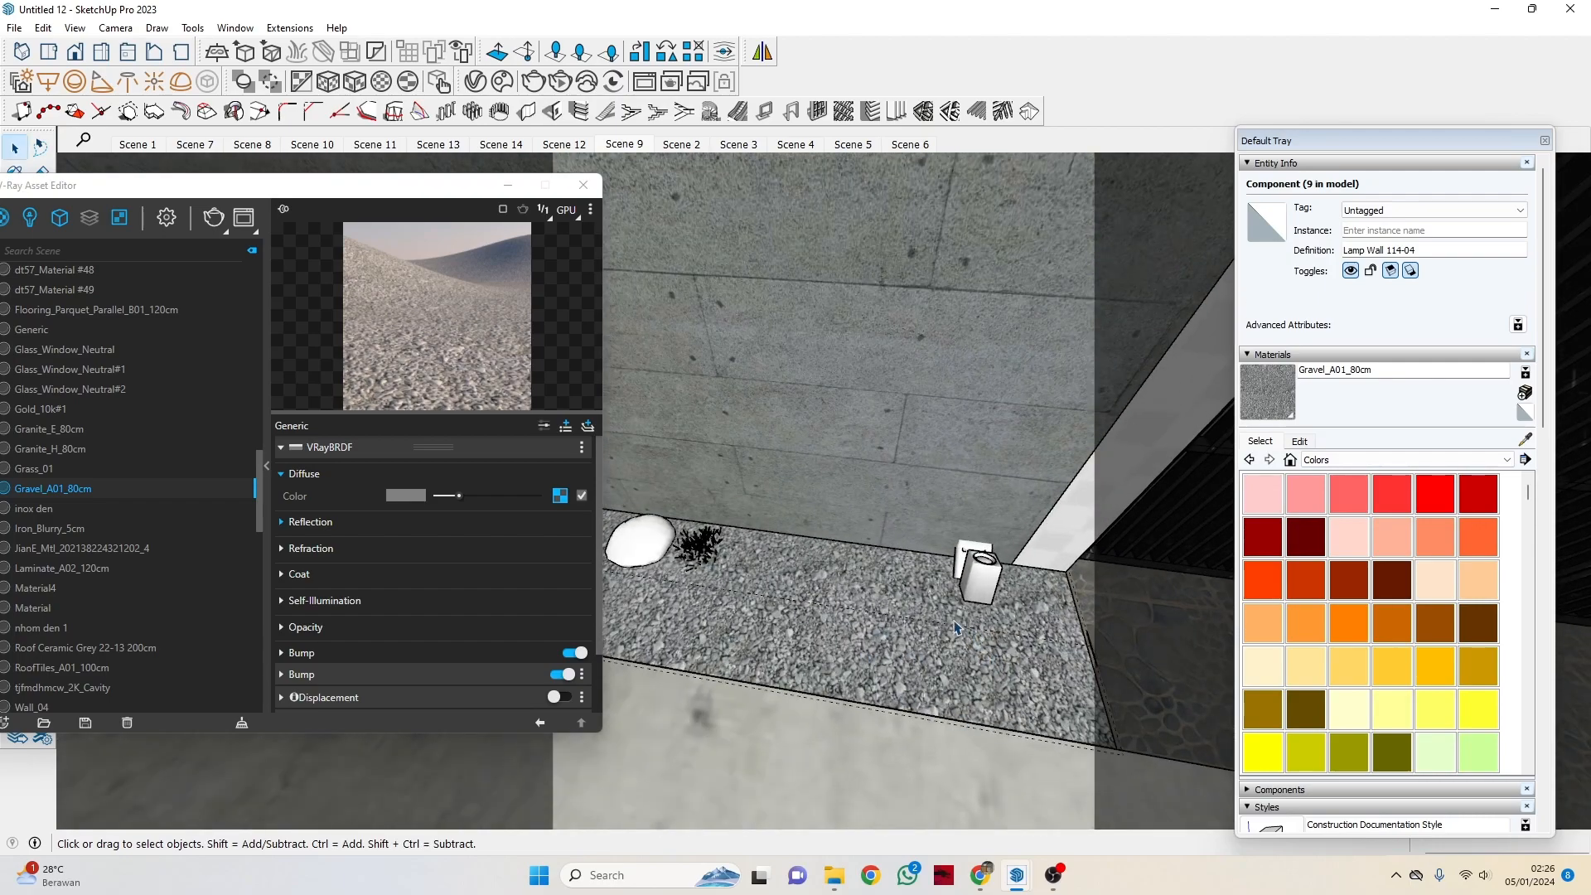
{"action": "scroll", "coordinate": [945, 613], "scroll_direction": "down", "scroll_amount": 2}
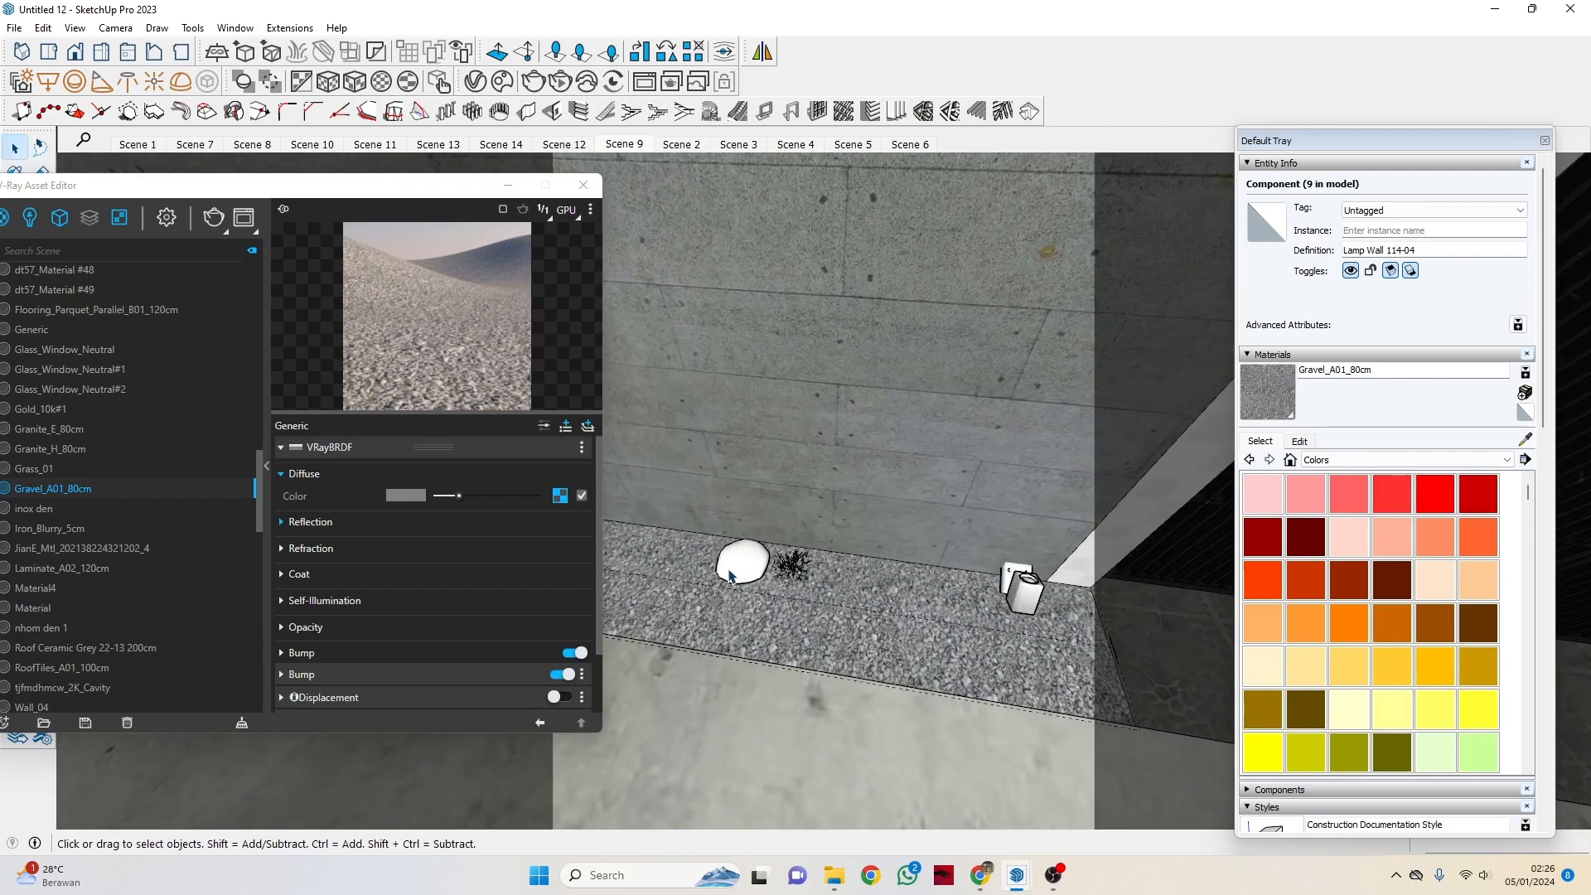
{"action": "left_click", "coordinate": [729, 574]}
{"action": "left_click", "coordinate": [794, 566]}
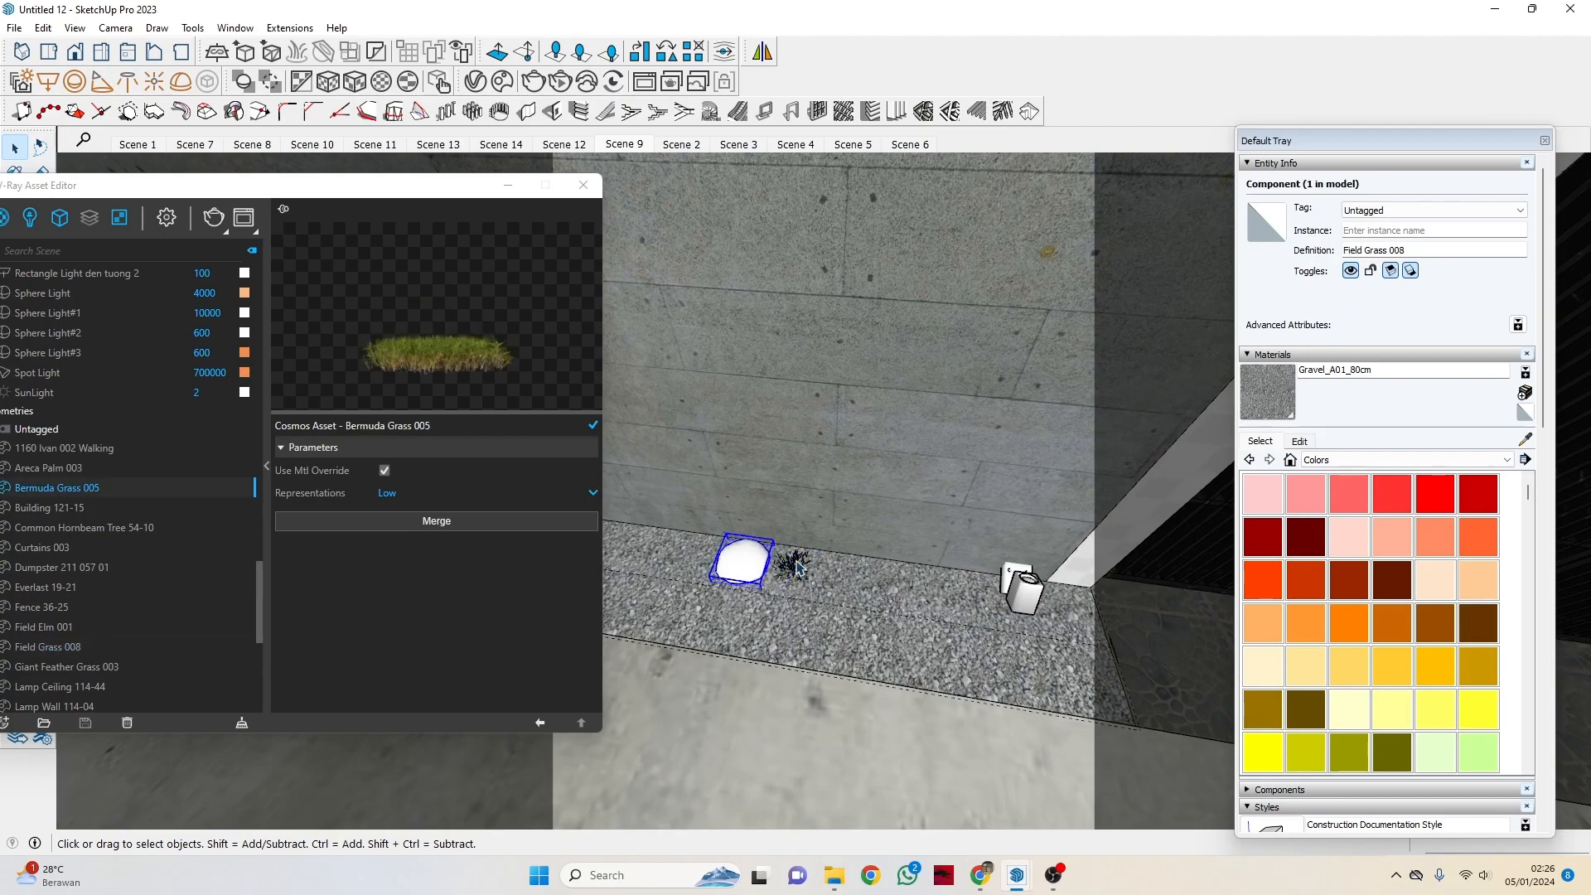
{"action": "left_click", "coordinate": [740, 561]}
Select the gravel strip group at the base of the fence wall and minimize the V-Ray Asset Editor.
{"action": "scroll", "coordinate": [906, 522], "scroll_direction": "down", "scroll_amount": 3}
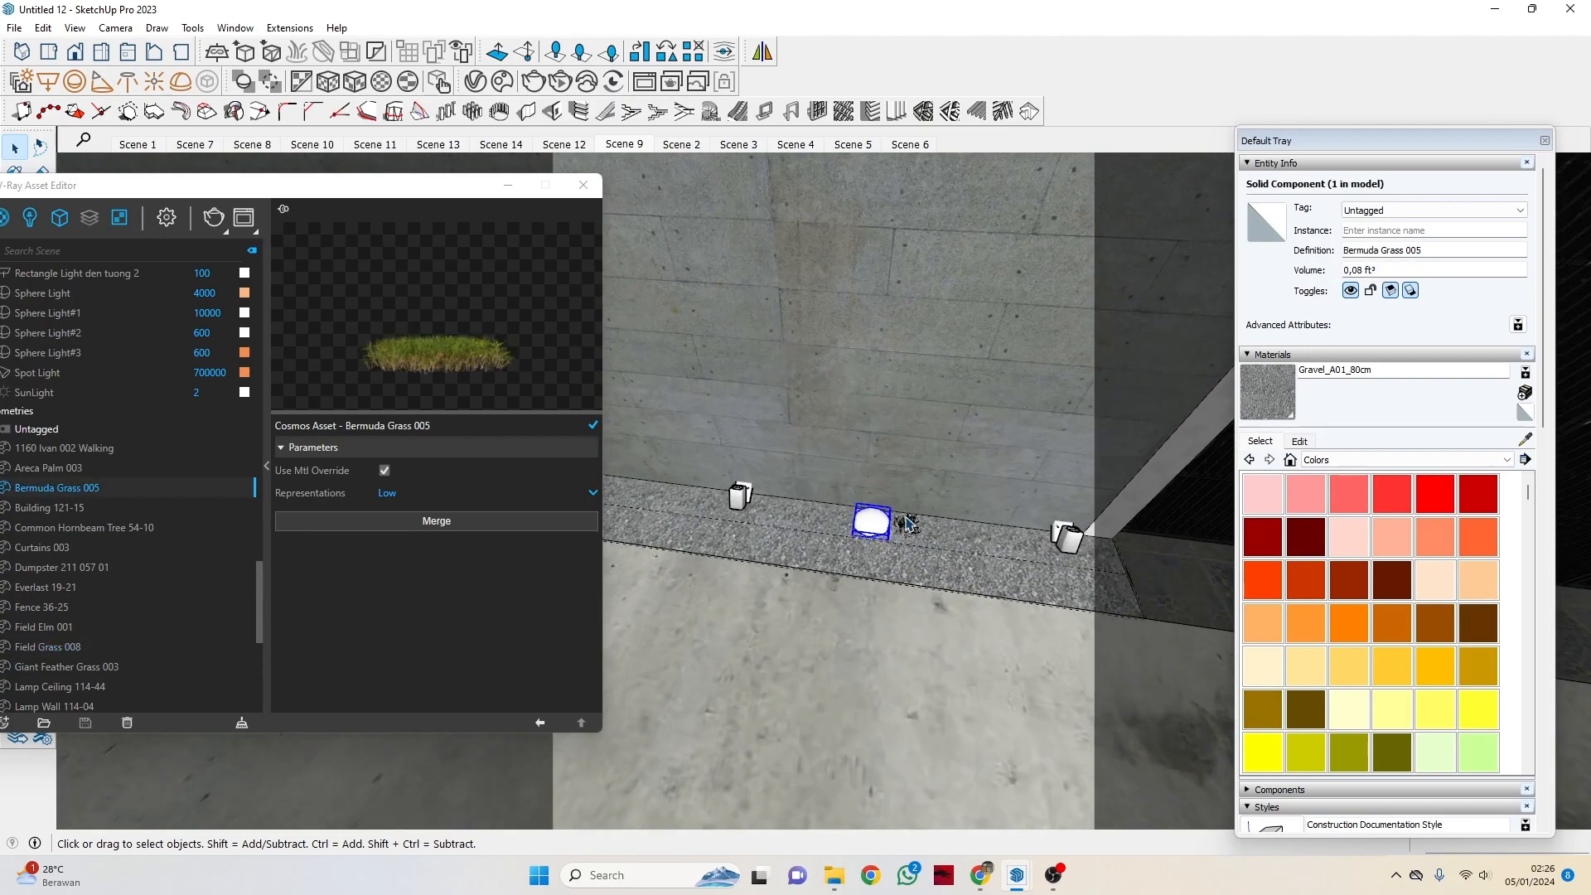
{"action": "scroll", "coordinate": [907, 523], "scroll_direction": "up", "scroll_amount": 1}
{"action": "left_click", "coordinate": [901, 527]}
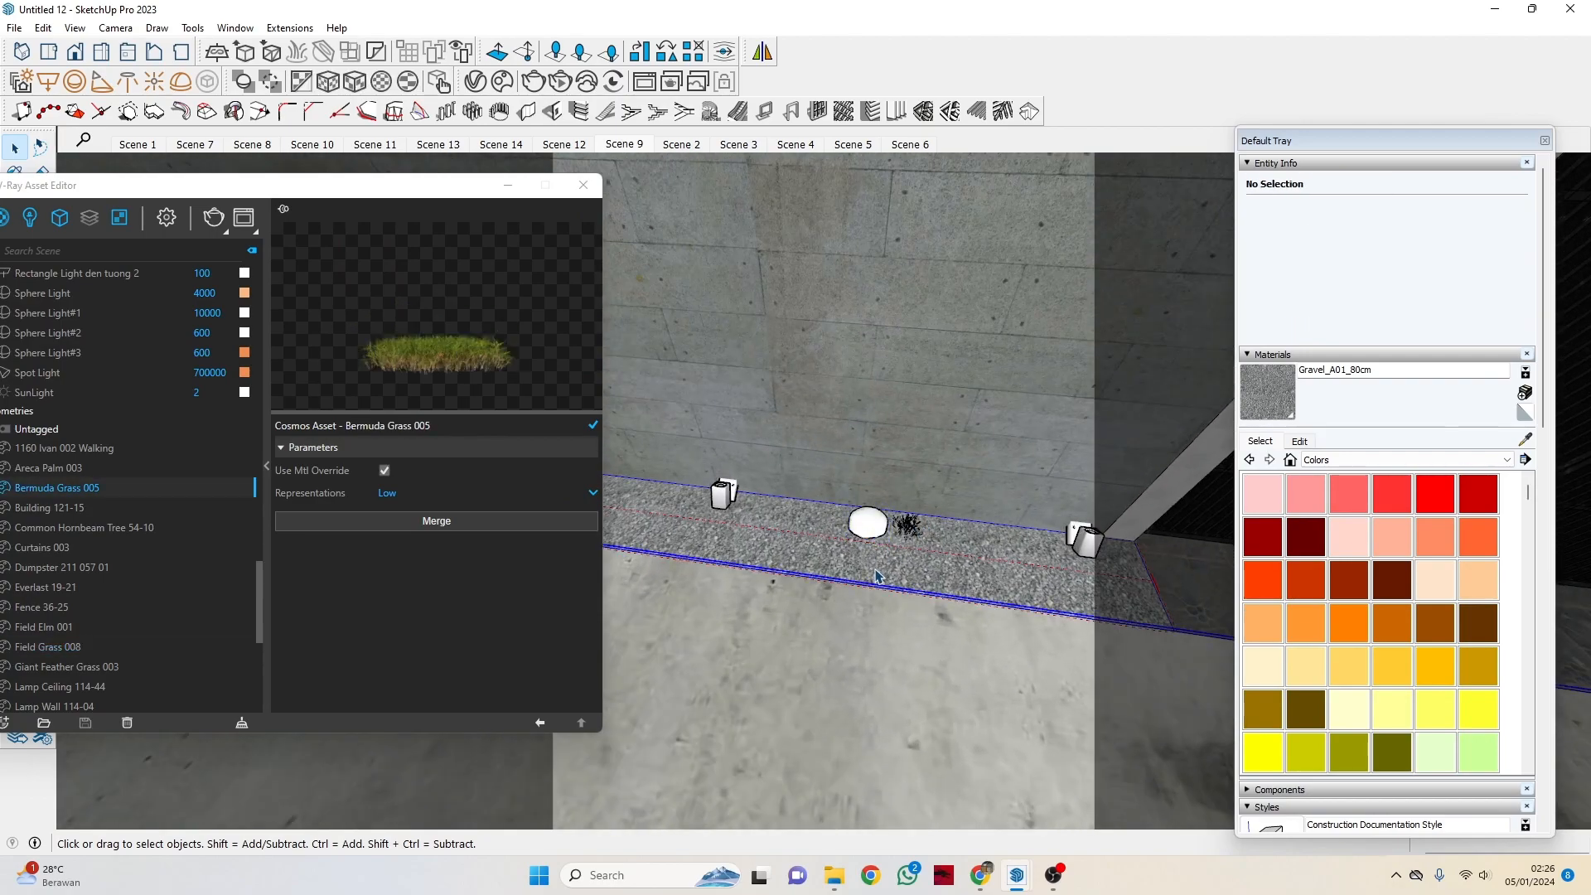
{"action": "left_click", "coordinate": [887, 561]}
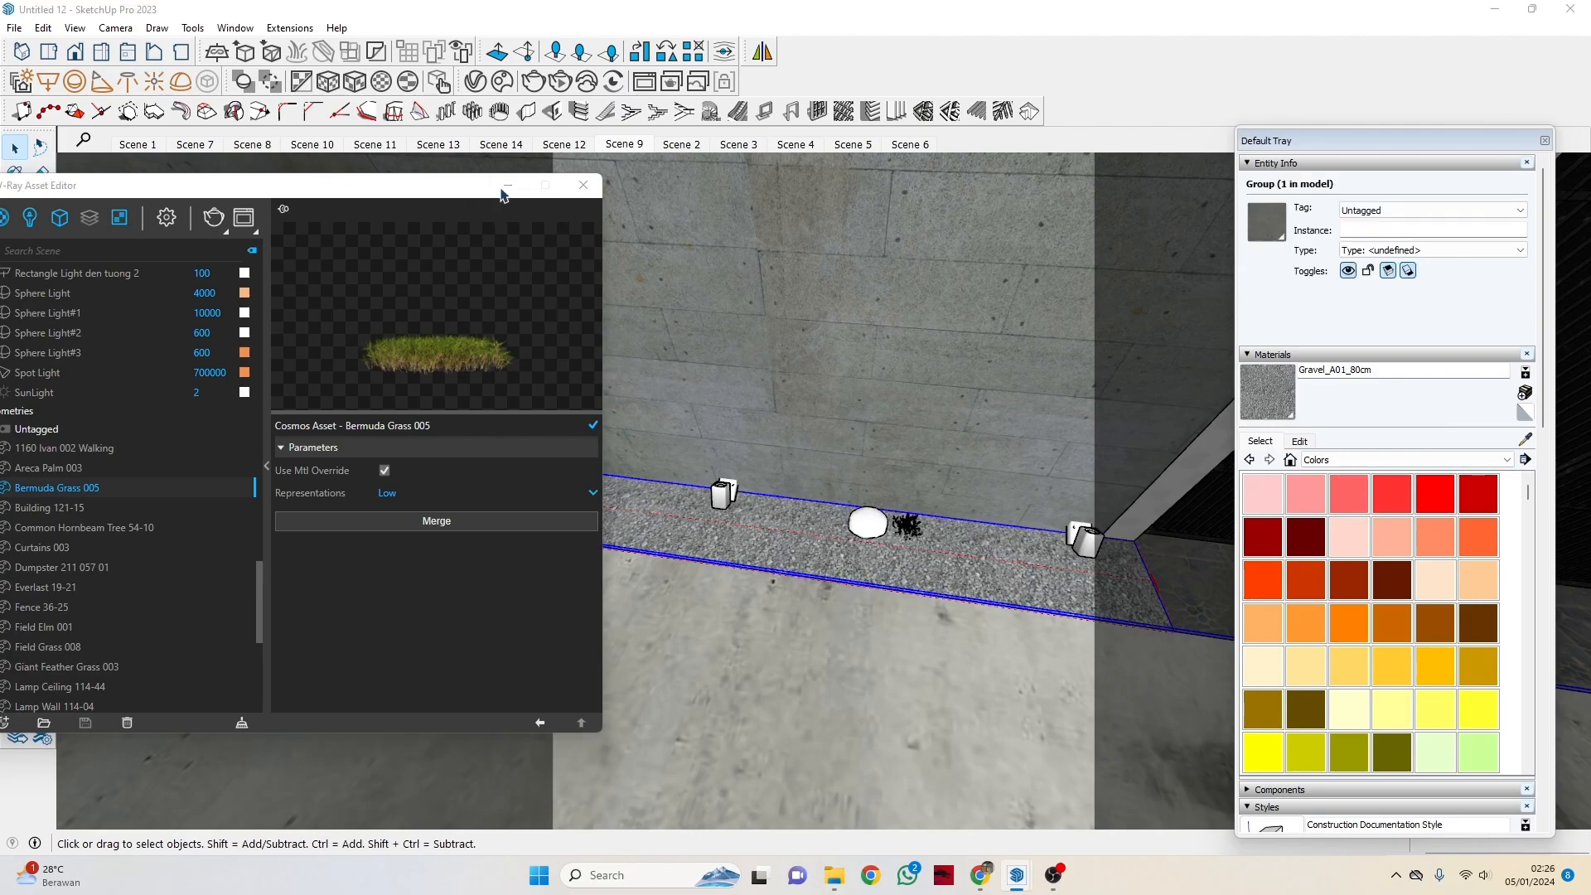
{"action": "left_click", "coordinate": [506, 189]}
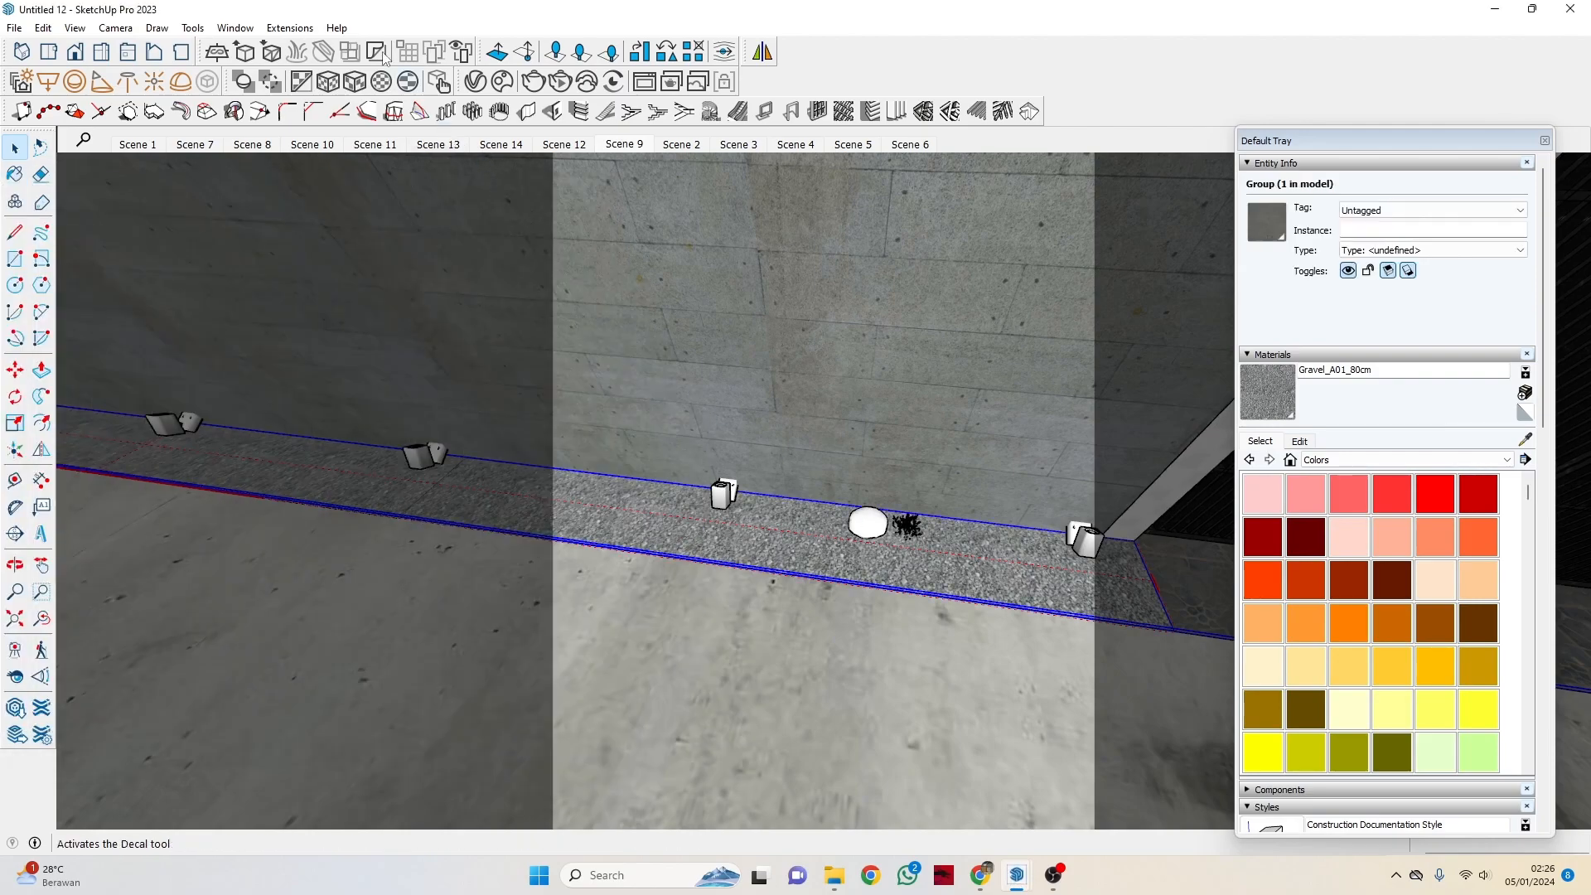
Open the gravel strip group at the base of the fence wall for editing and select the gravel surface inside it.
{"action": "left_click", "coordinate": [435, 54]}
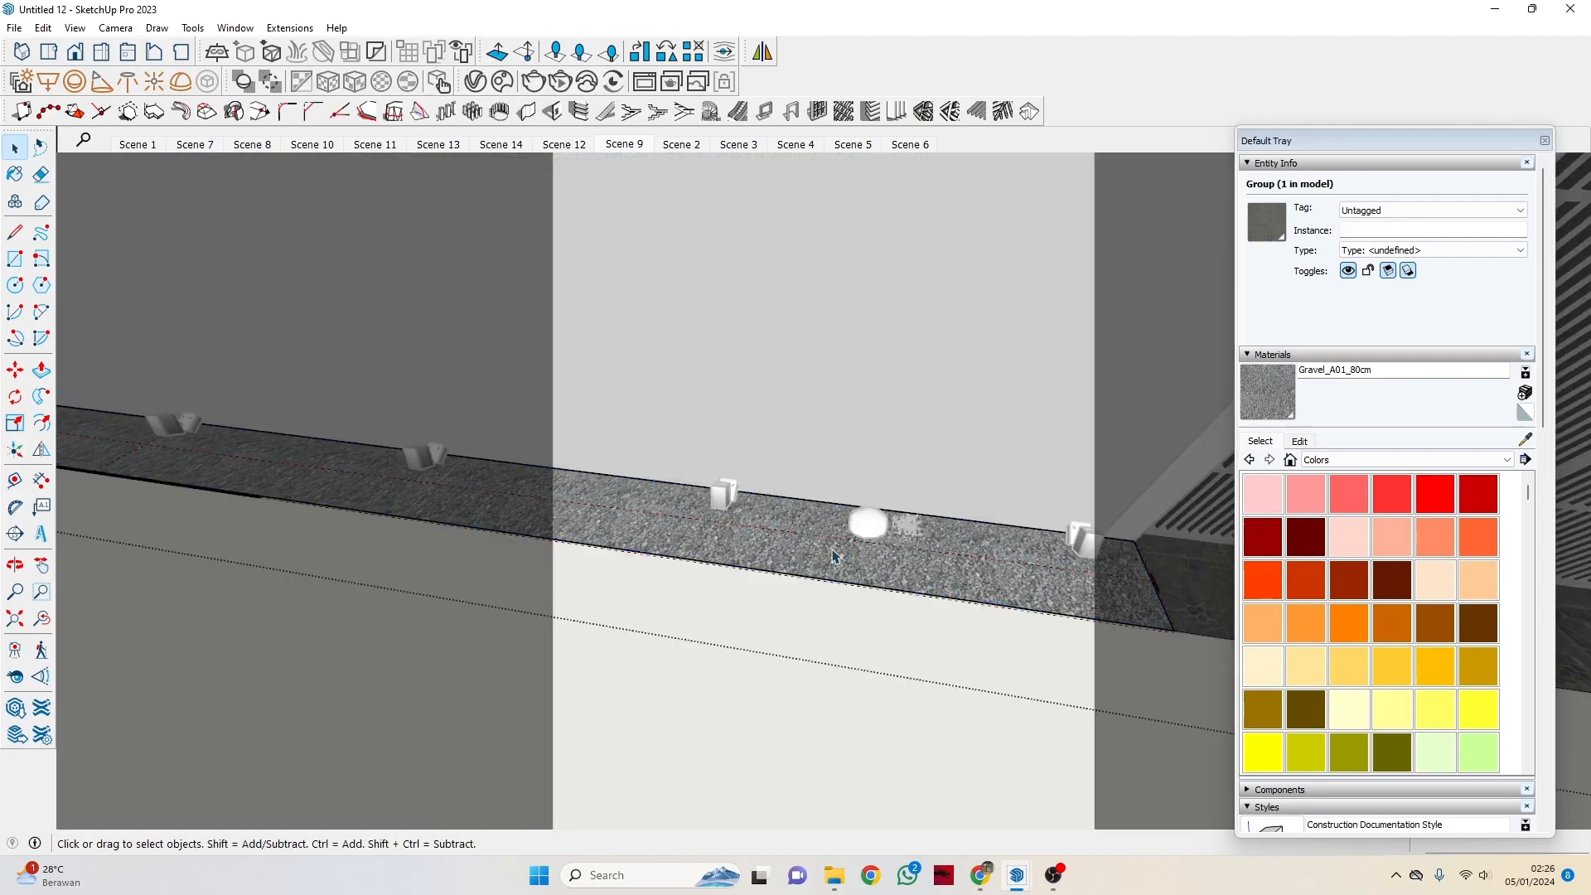
{"action": "left_click", "coordinate": [791, 529]}
{"action": "key", "text": "Delete"}
{"action": "scroll", "coordinate": [791, 528], "scroll_direction": "down", "scroll_amount": 4}
{"action": "scroll", "coordinate": [456, 474], "scroll_direction": "down", "scroll_amount": 2}
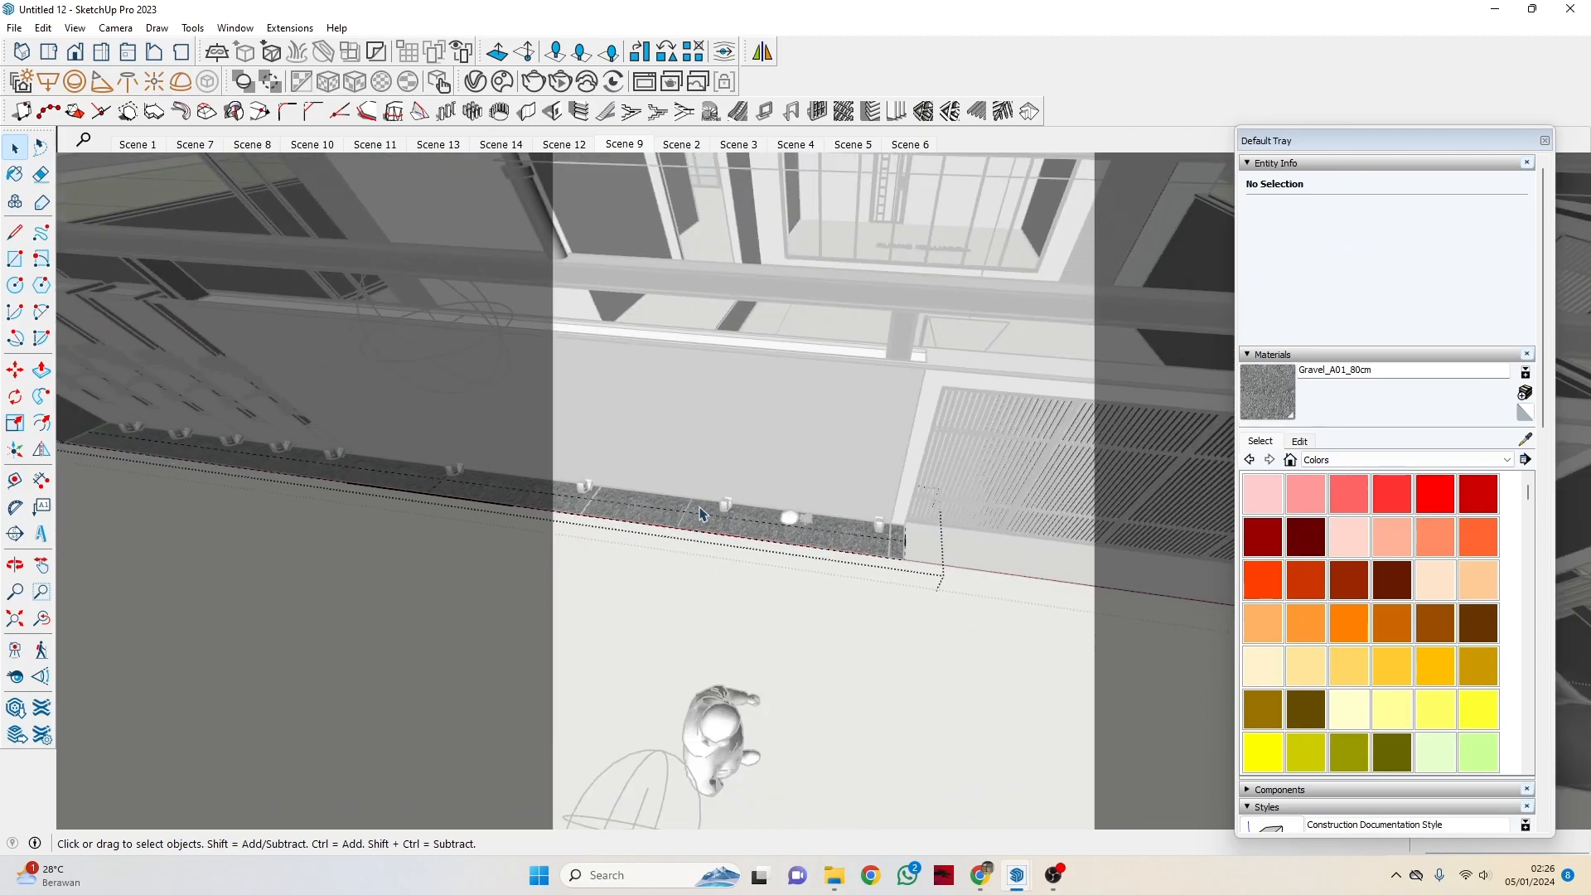
{"action": "scroll", "coordinate": [704, 517], "scroll_direction": "up", "scroll_amount": 3}
{"action": "left_click", "coordinate": [704, 527]}
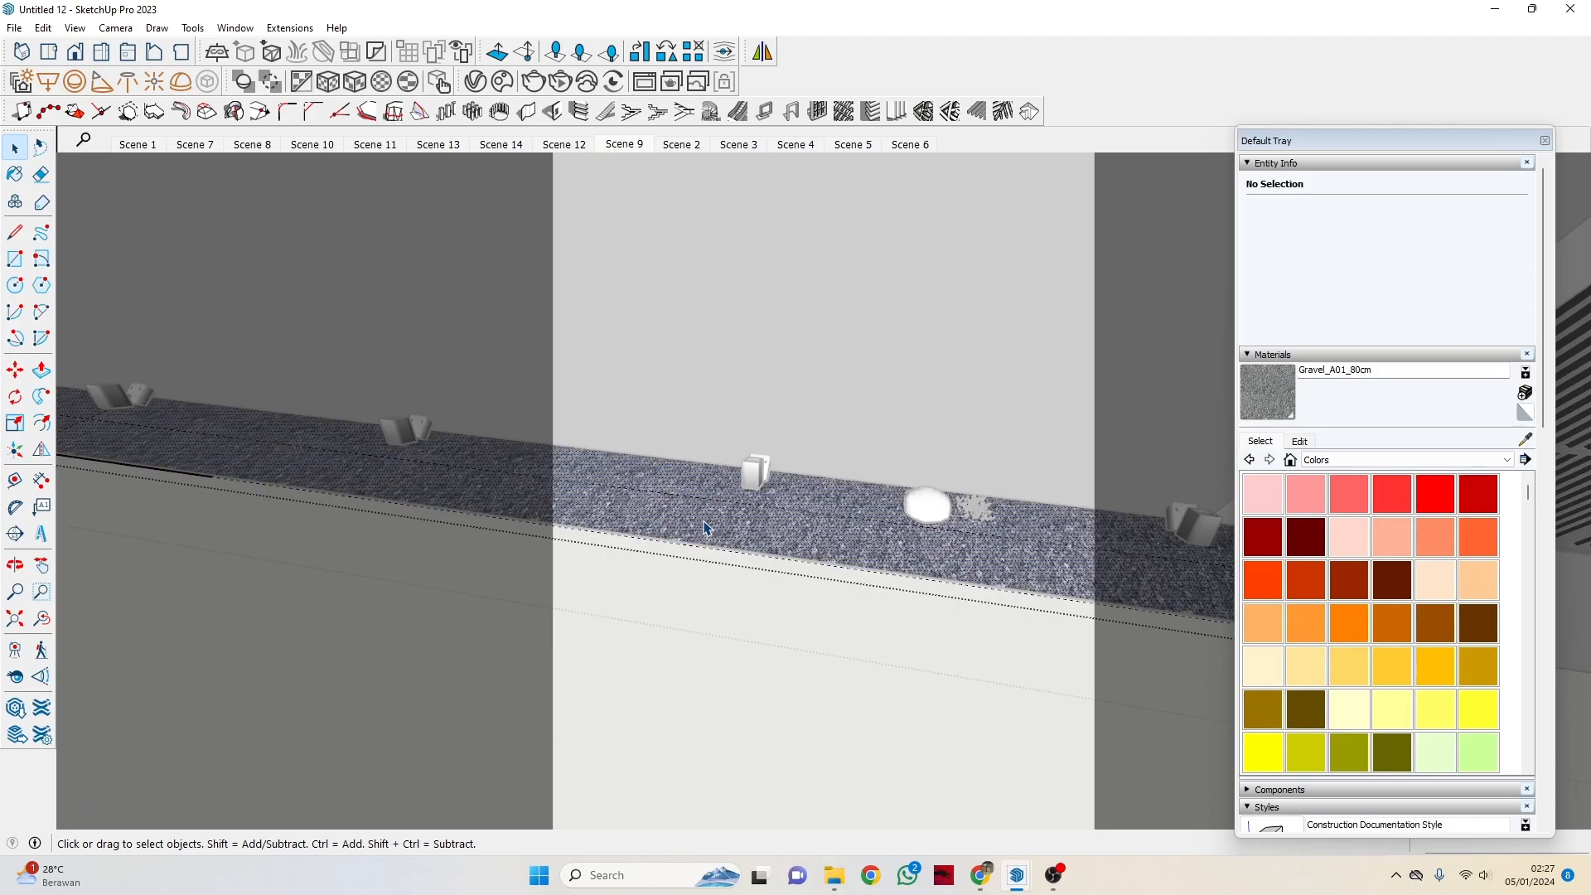
Select the gravel face with its edges to inspect its grouping options, select the face alone, and leave group editing.
{"action": "double_click", "coordinate": [704, 528]}
{"action": "right_click", "coordinate": [704, 528]}
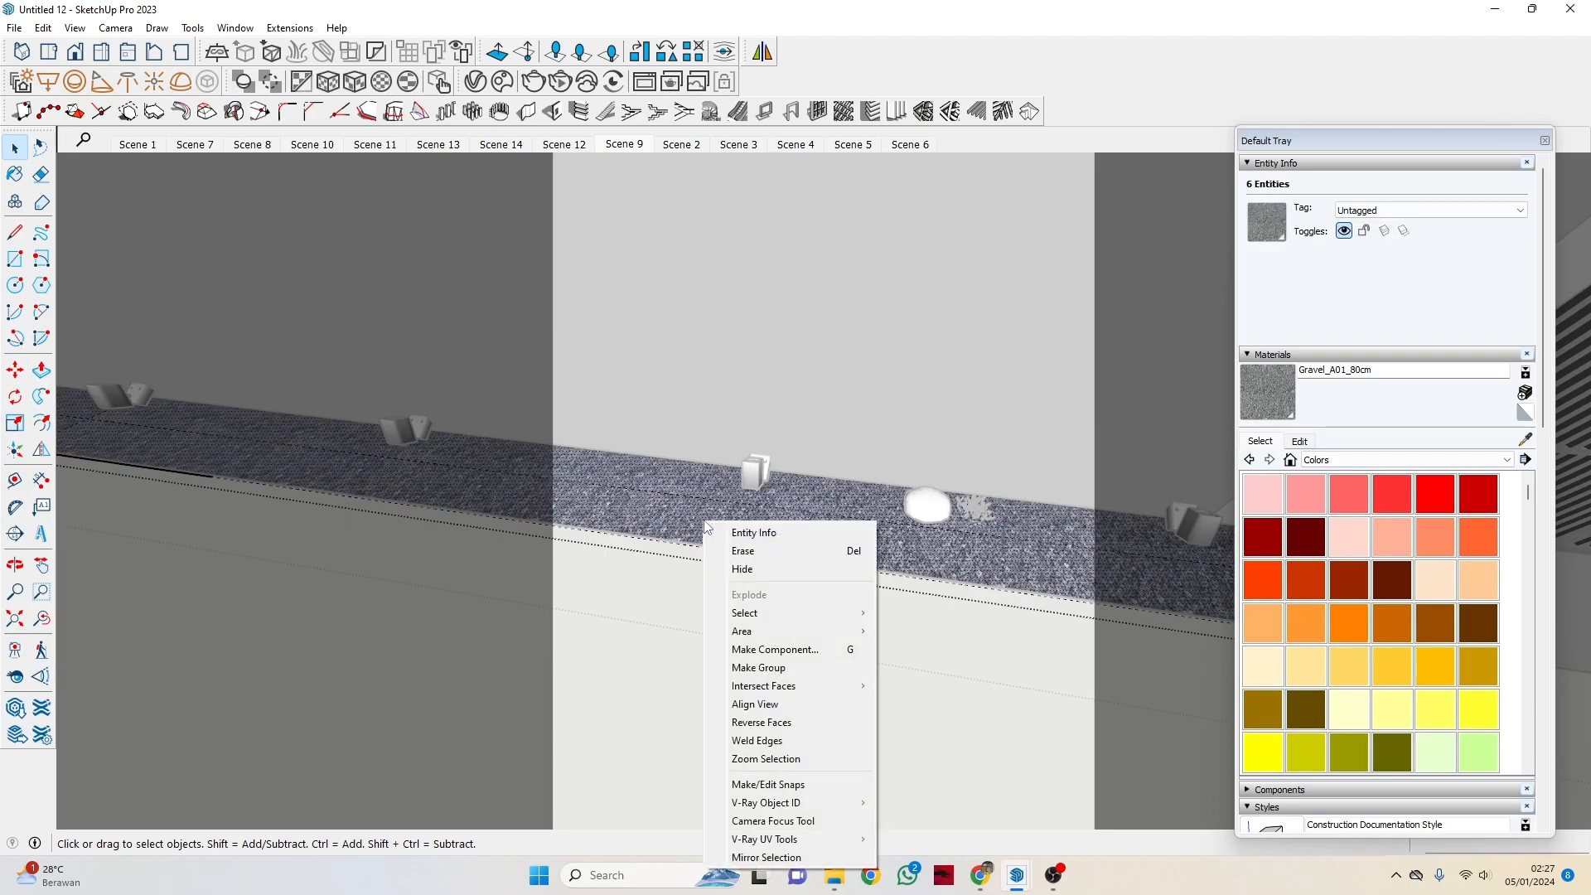
{"action": "left_click", "coordinate": [756, 667]}
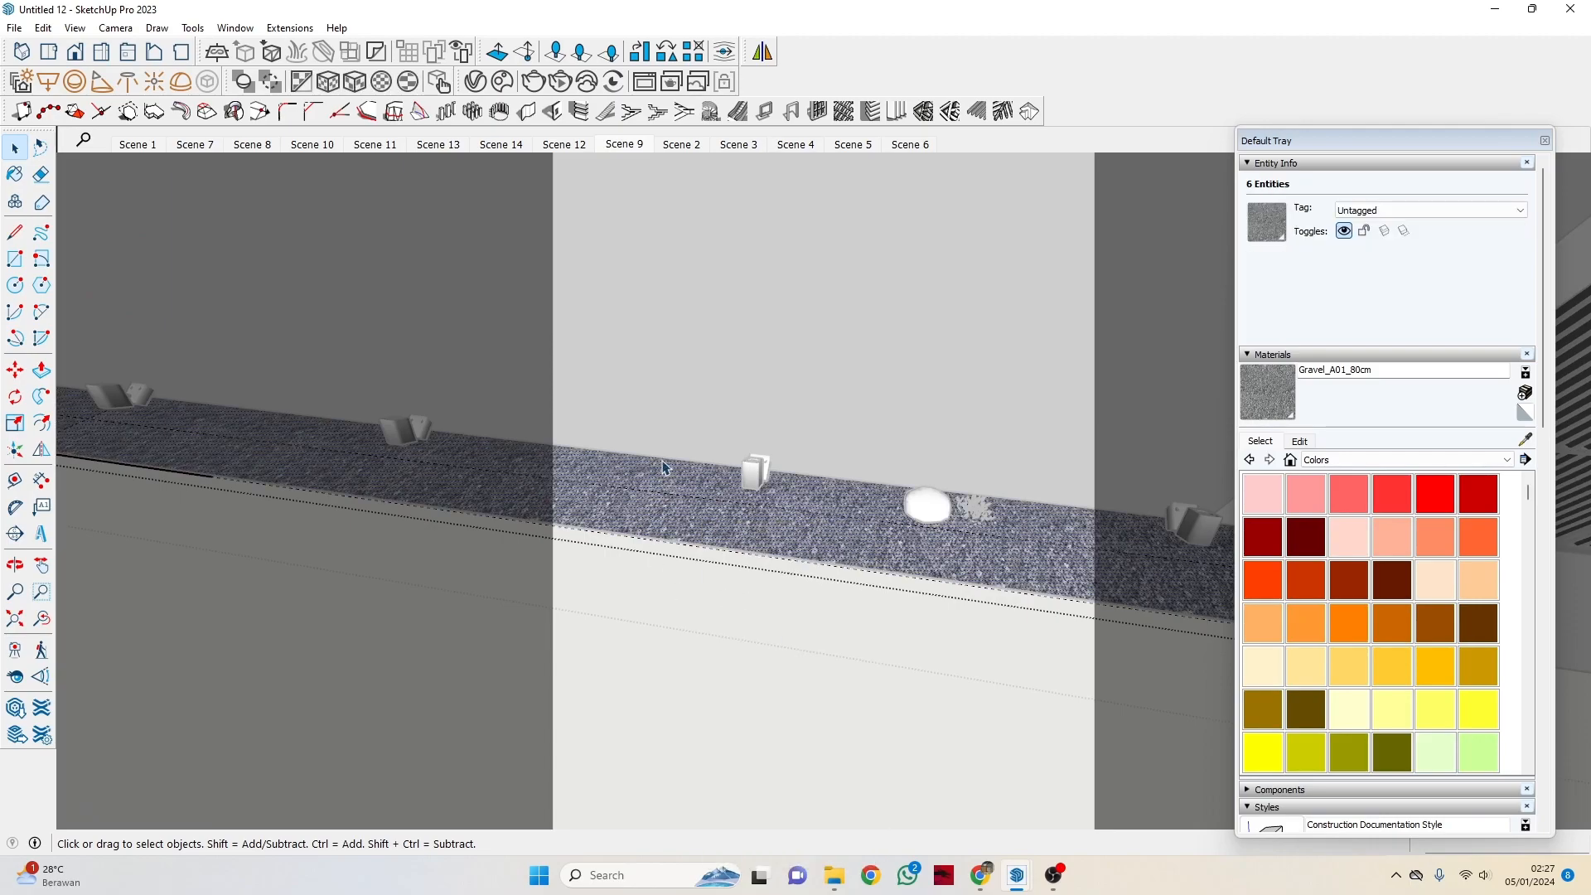
{"action": "left_click", "coordinate": [656, 513]}
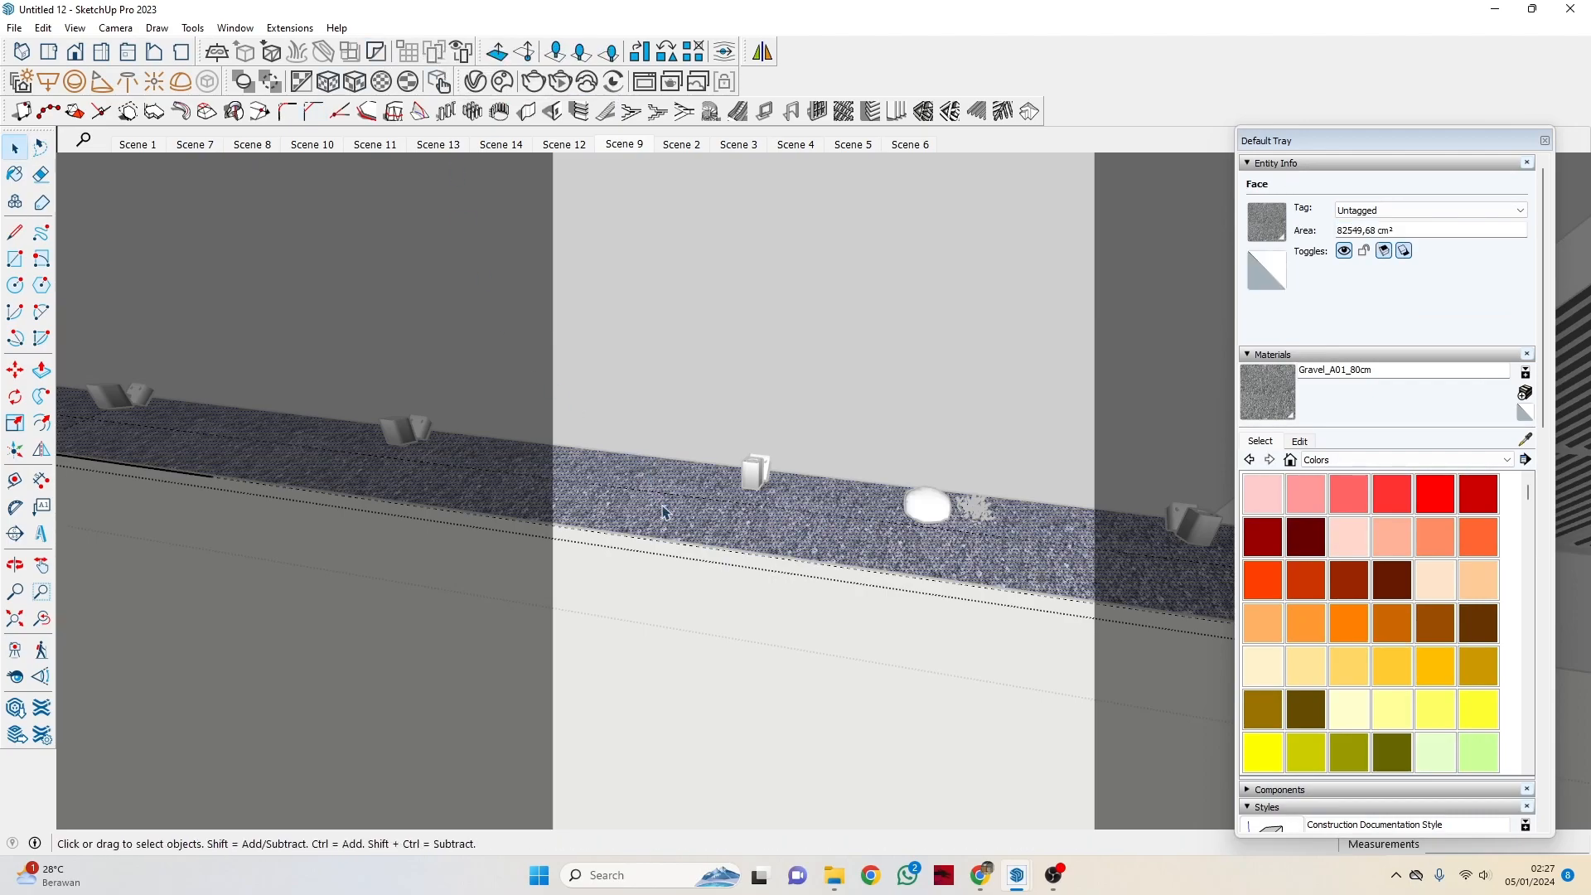
{"action": "left_click", "coordinate": [596, 354]}
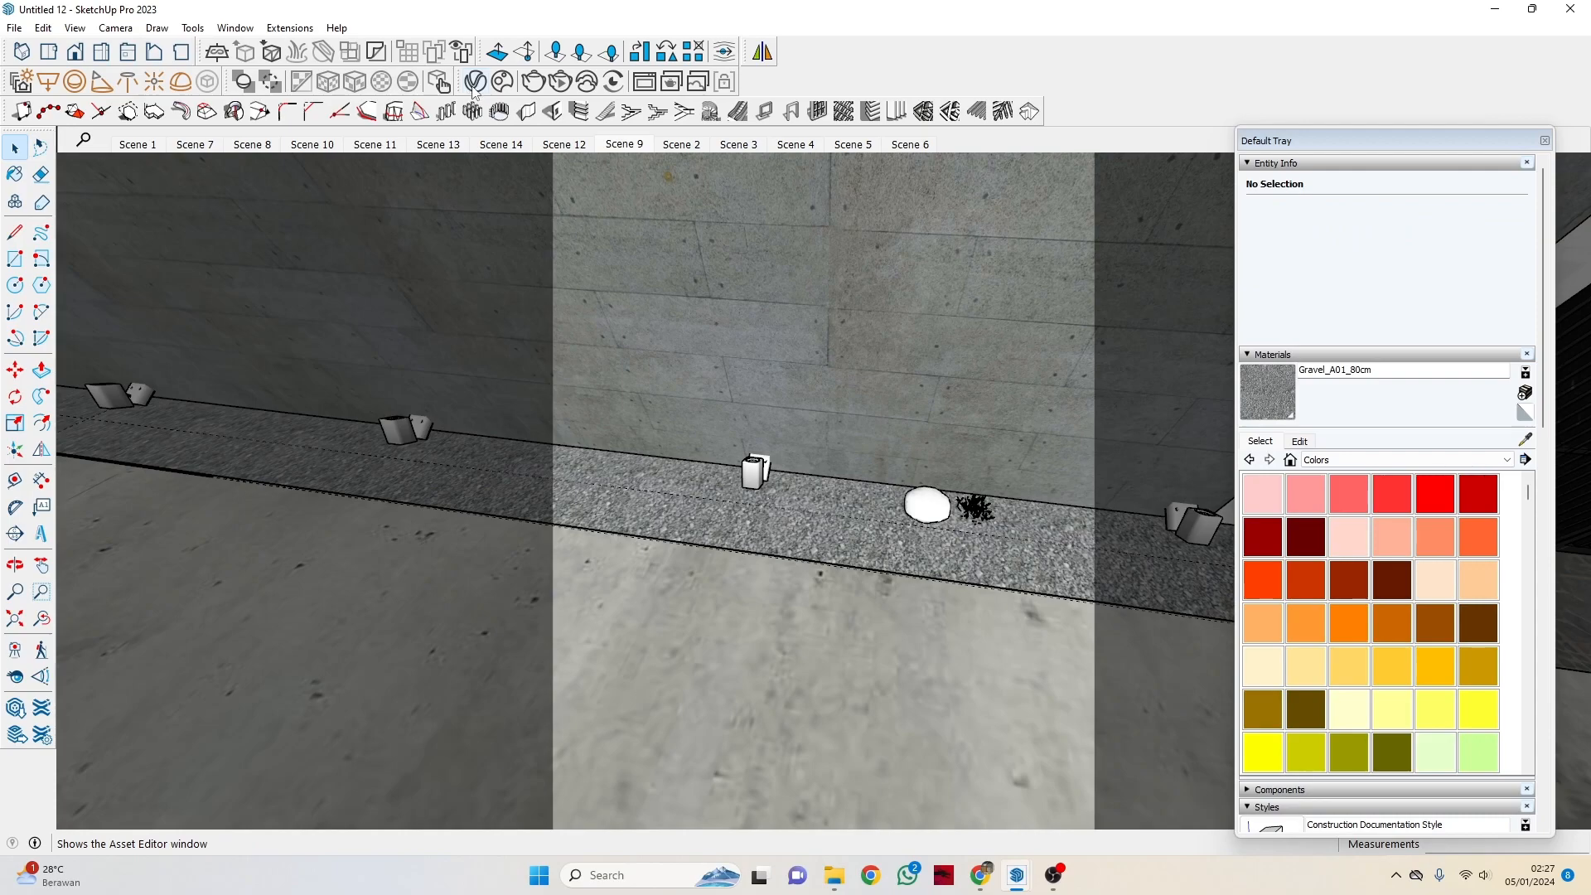
Display the parameters of the Scatter geometry in the V-Ray Asset Editor beside the two grass components on the gravel strip.
{"action": "left_click", "coordinate": [475, 82]}
{"action": "left_click_drag", "start_coordinate": [326, 199], "coordinate": [581, 205]}
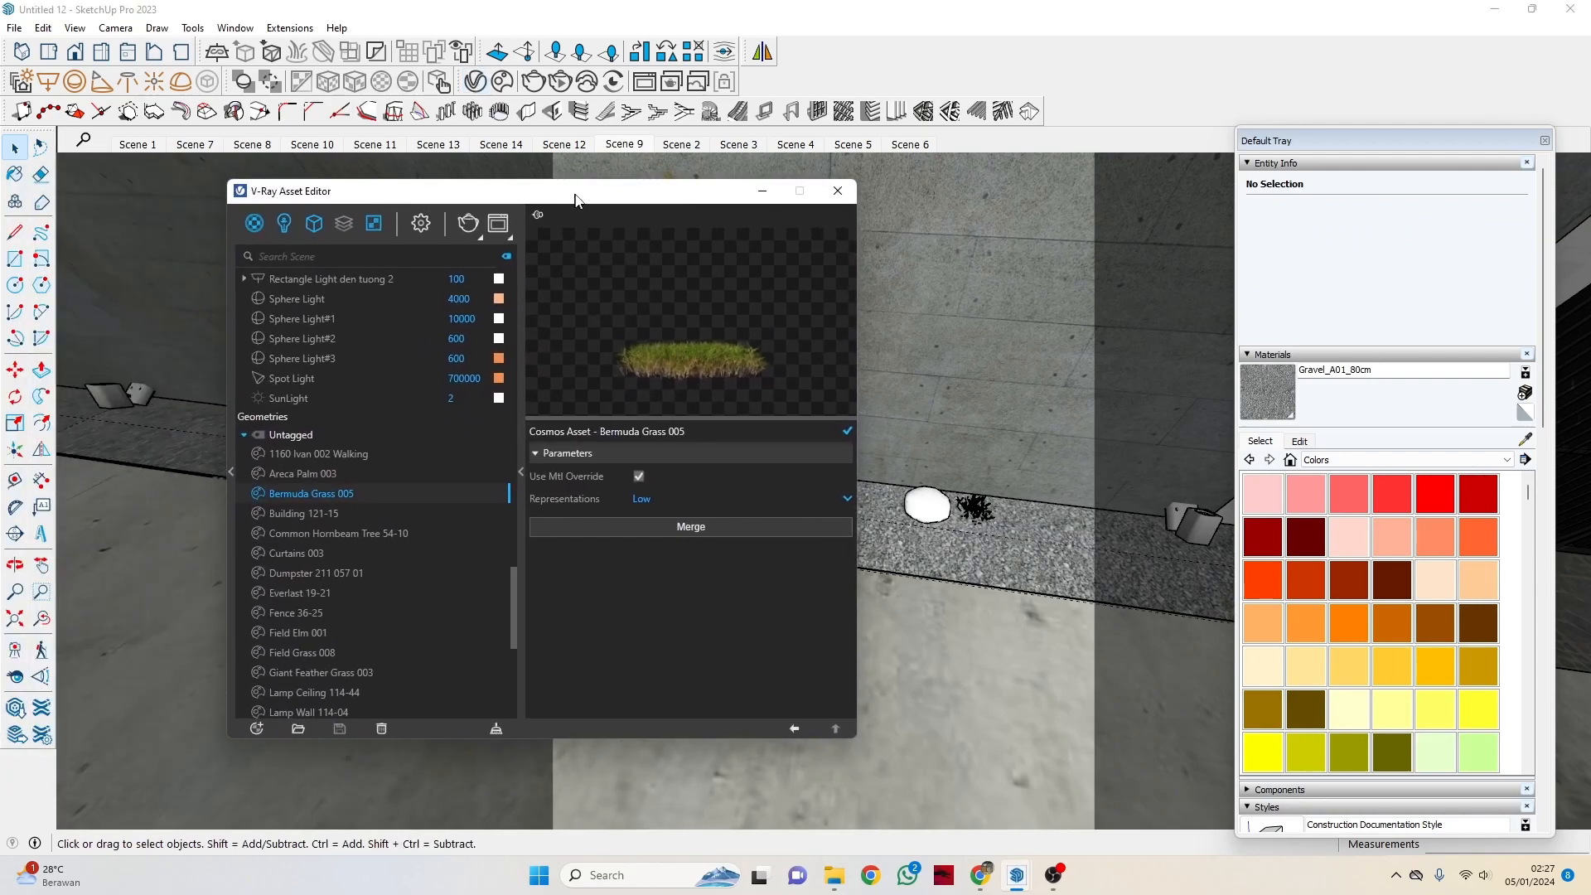
{"action": "left_click", "coordinate": [316, 223]}
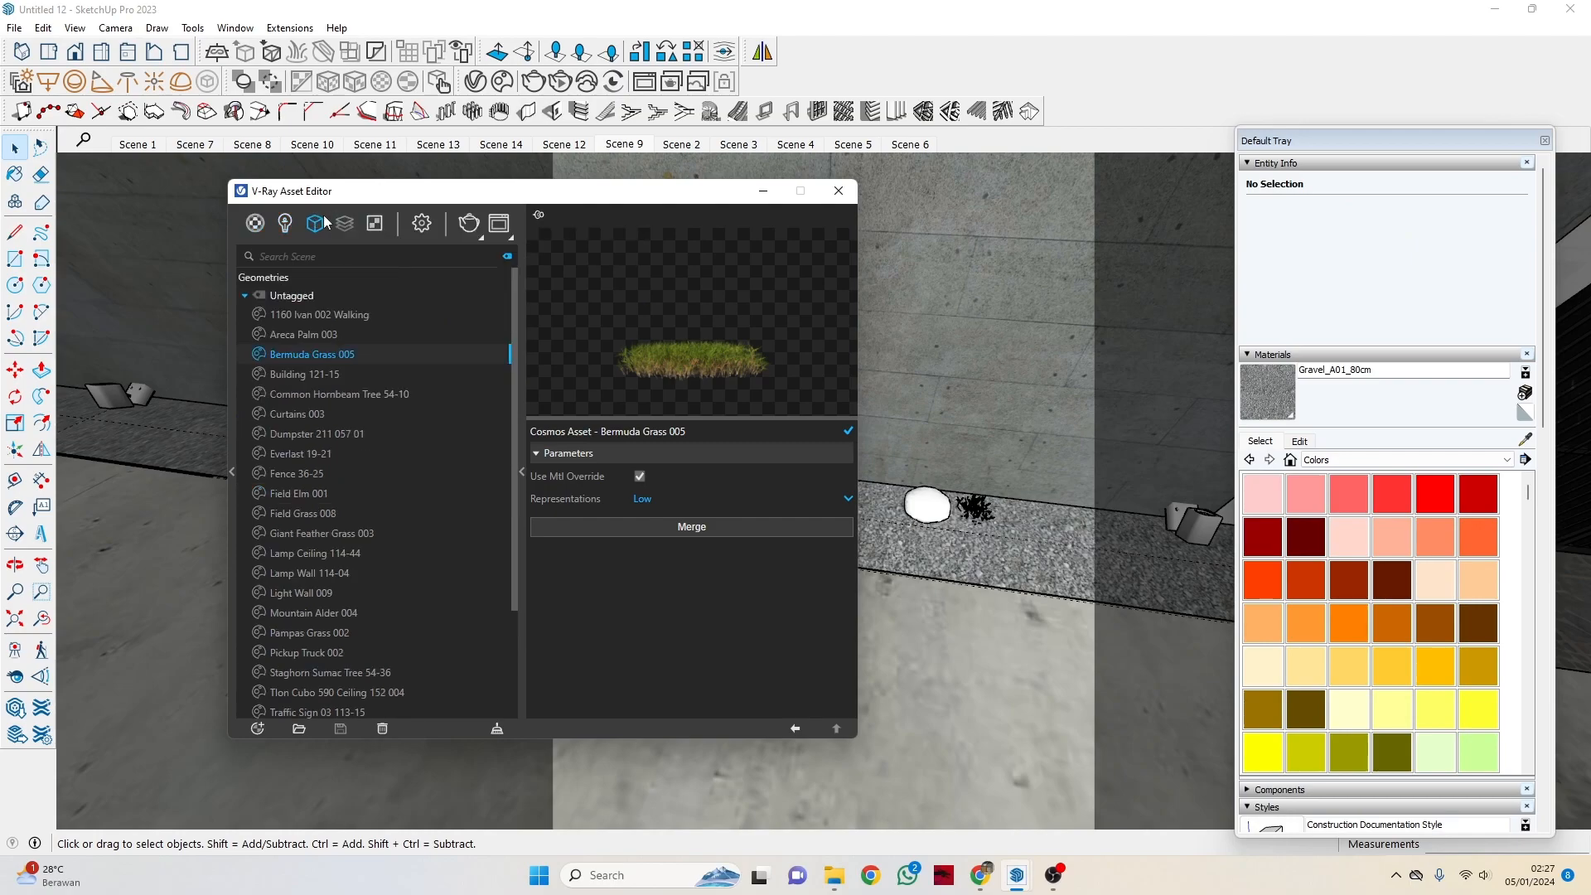
{"action": "scroll", "coordinate": [311, 448], "scroll_direction": "down", "scroll_amount": 3}
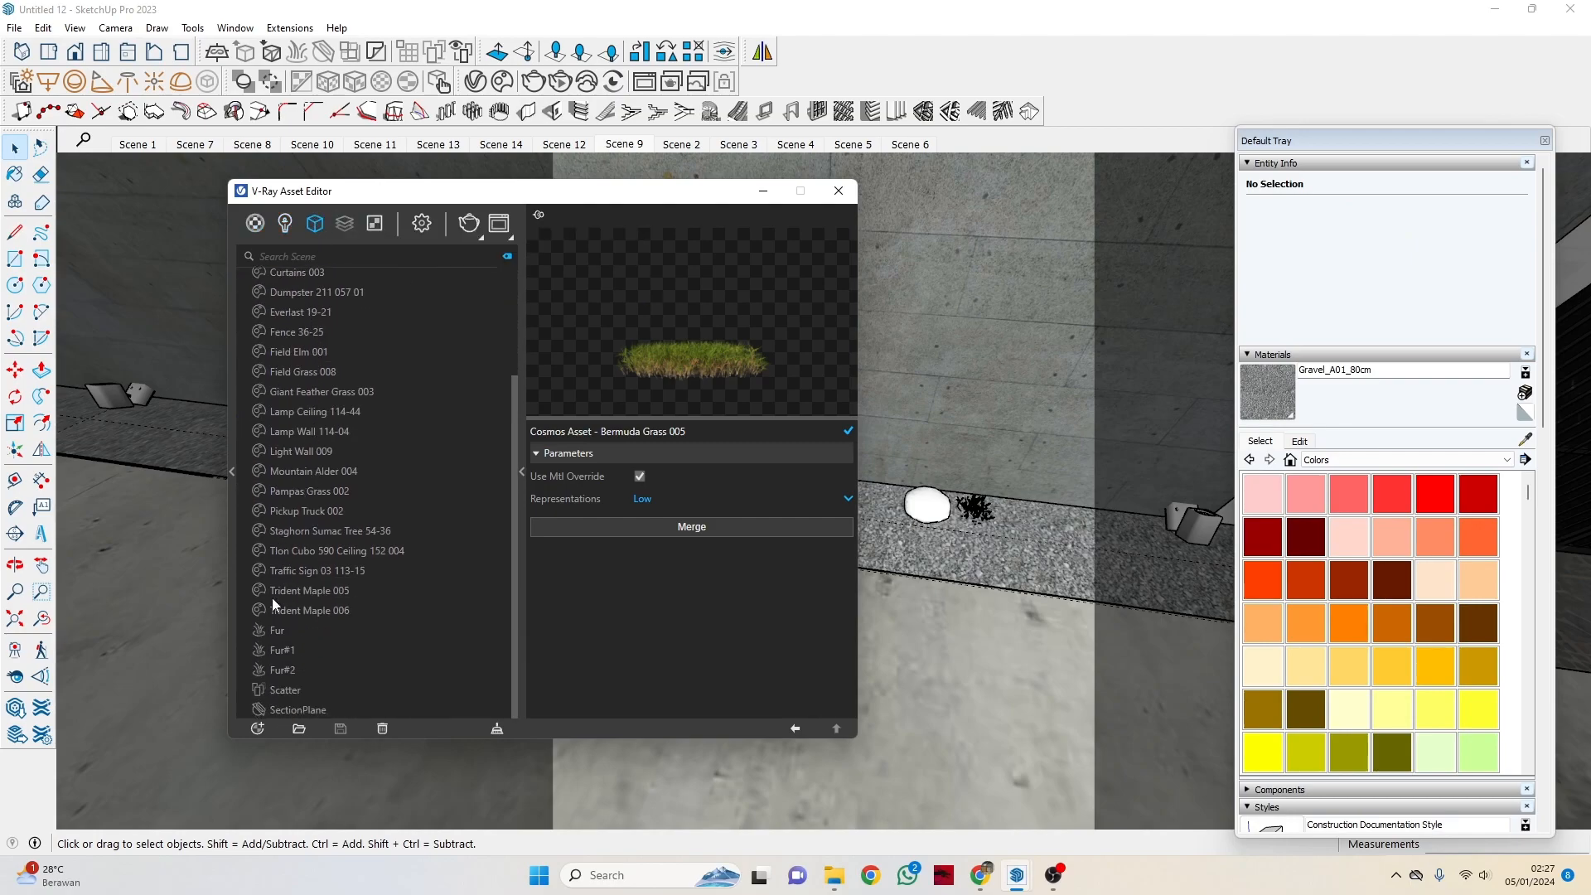
{"action": "left_click", "coordinate": [283, 693]}
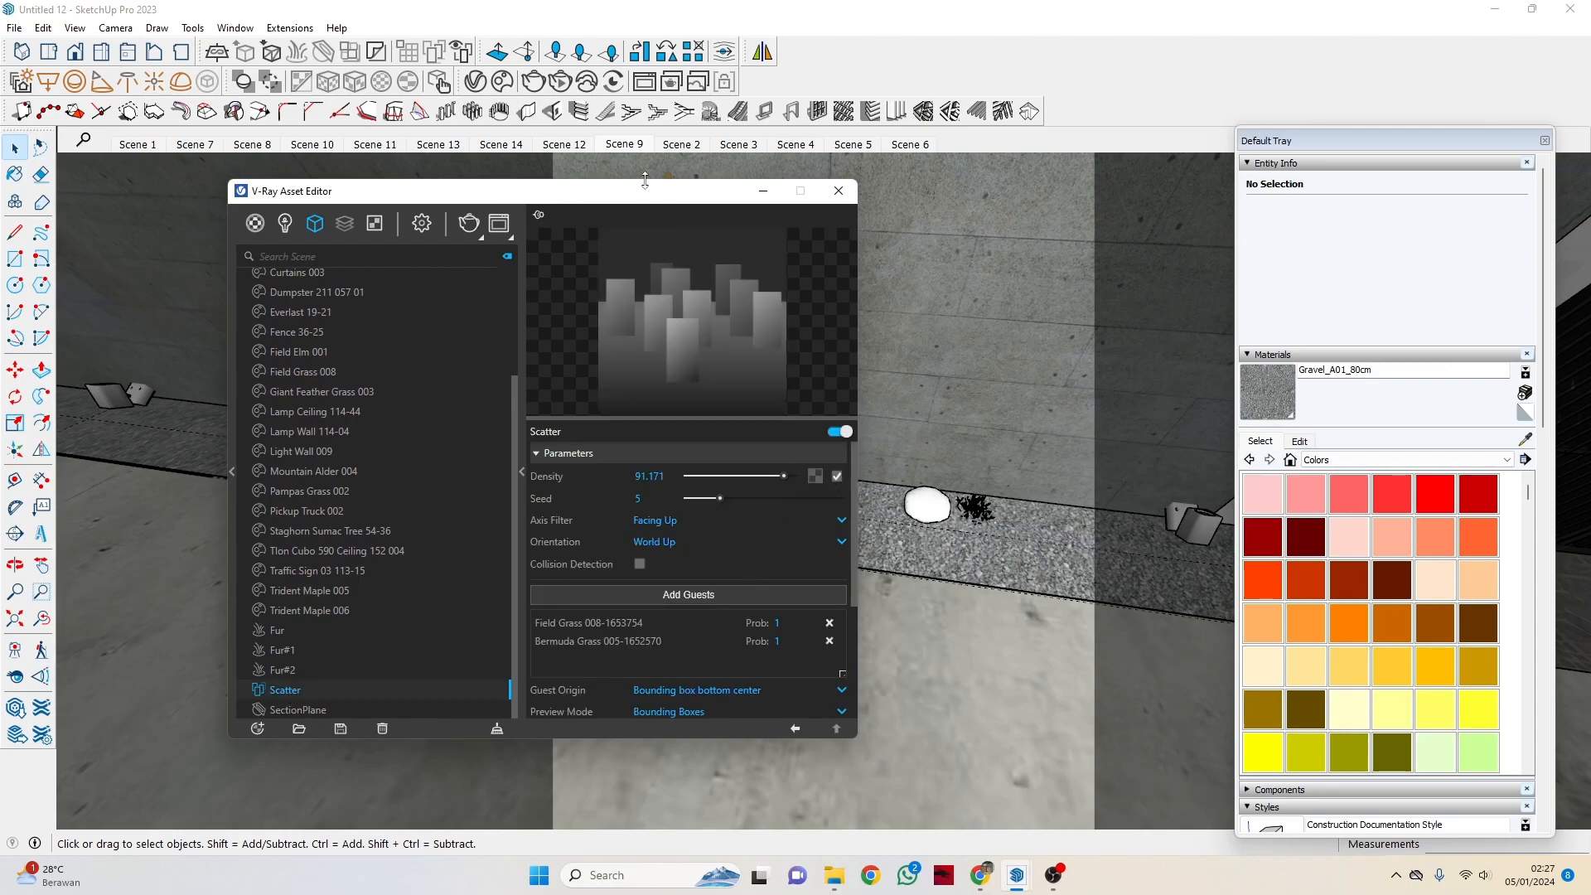
{"action": "left_click_drag", "start_coordinate": [663, 195], "coordinate": [306, 209]}
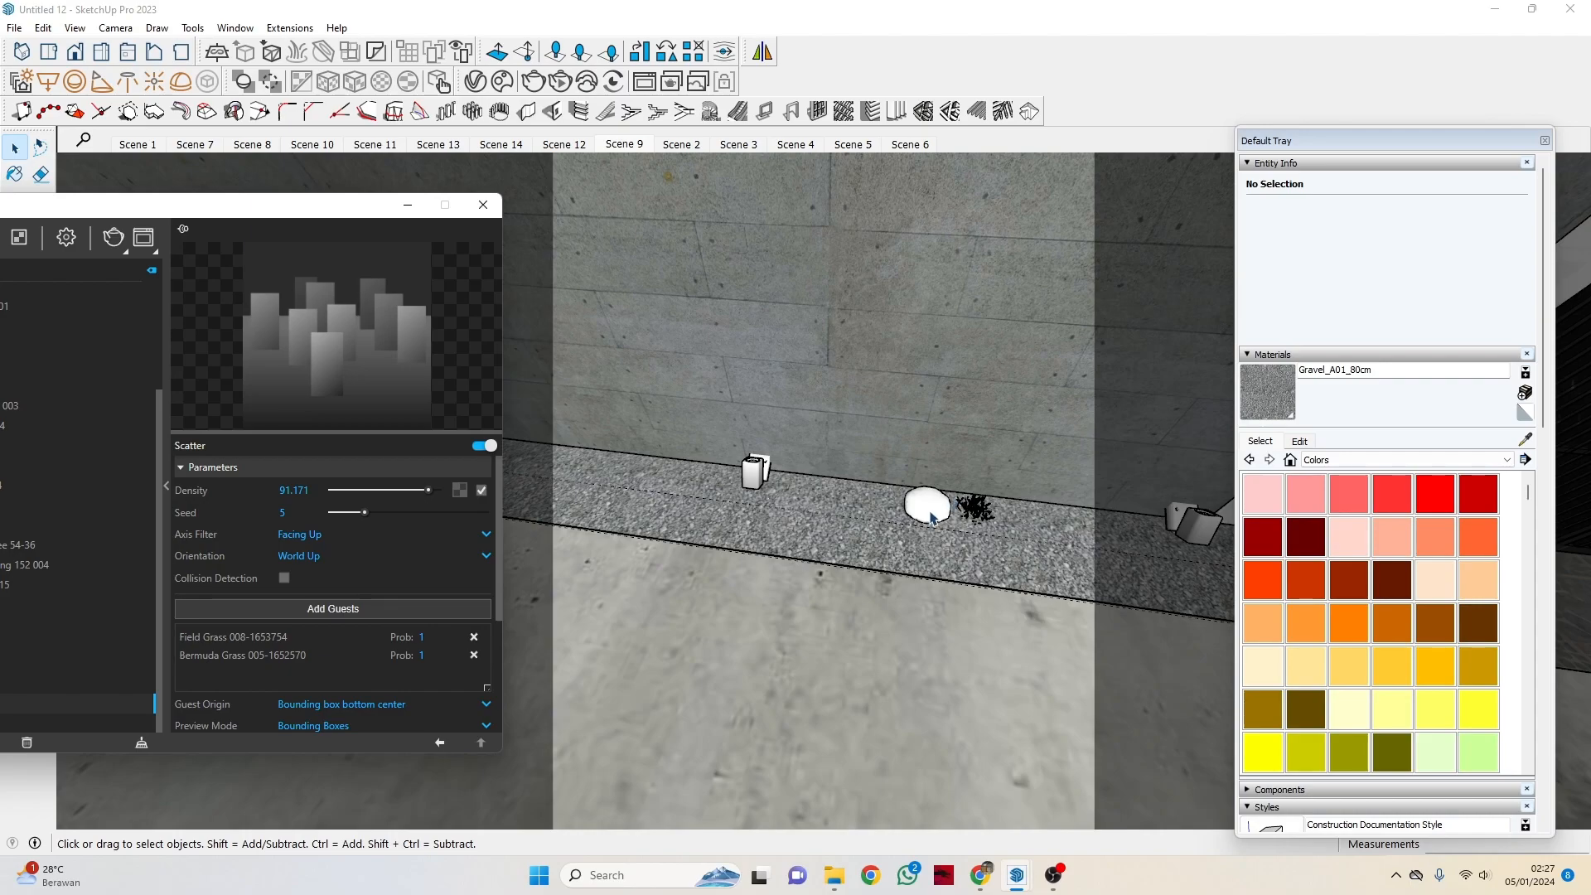
{"action": "scroll", "coordinate": [862, 490], "scroll_direction": "down", "scroll_amount": 2}
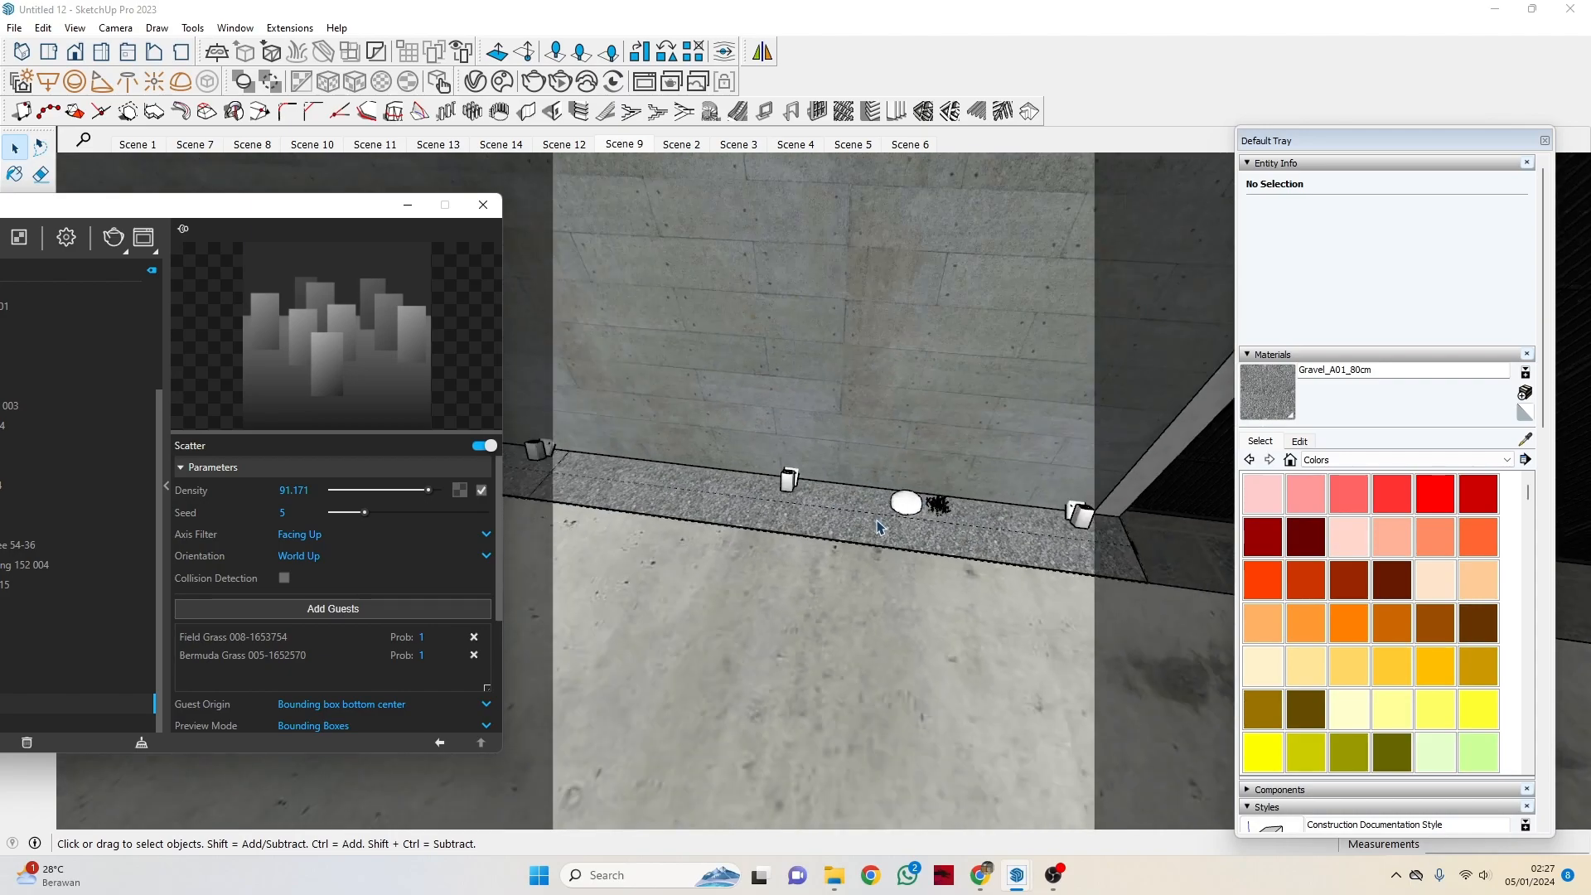
{"action": "scroll", "coordinate": [936, 531], "scroll_direction": "up", "scroll_amount": 3}
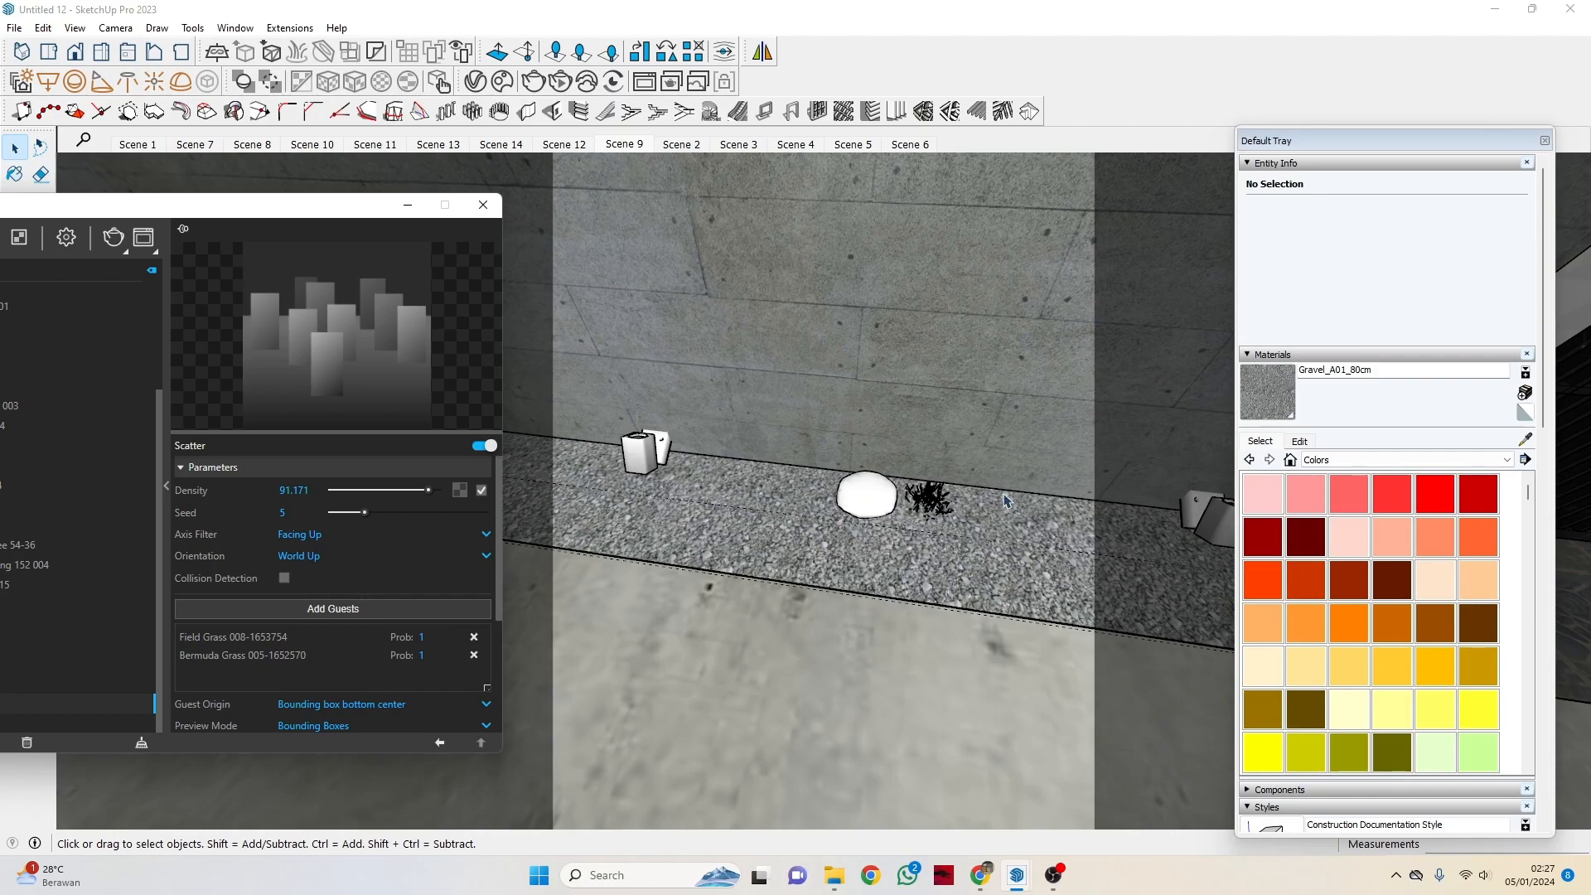
Select the Field Grass 008 and Bermuda Grass 005 components together and check them against the guests in the Scatter parameters.
{"action": "left_click", "coordinate": [942, 504]}
{"action": "left_click", "coordinate": [943, 504]}
{"action": "left_click", "coordinate": [868, 497], "text": "ctrl"}
{"action": "left_click_drag", "start_coordinate": [251, 214], "coordinate": [468, 218]}
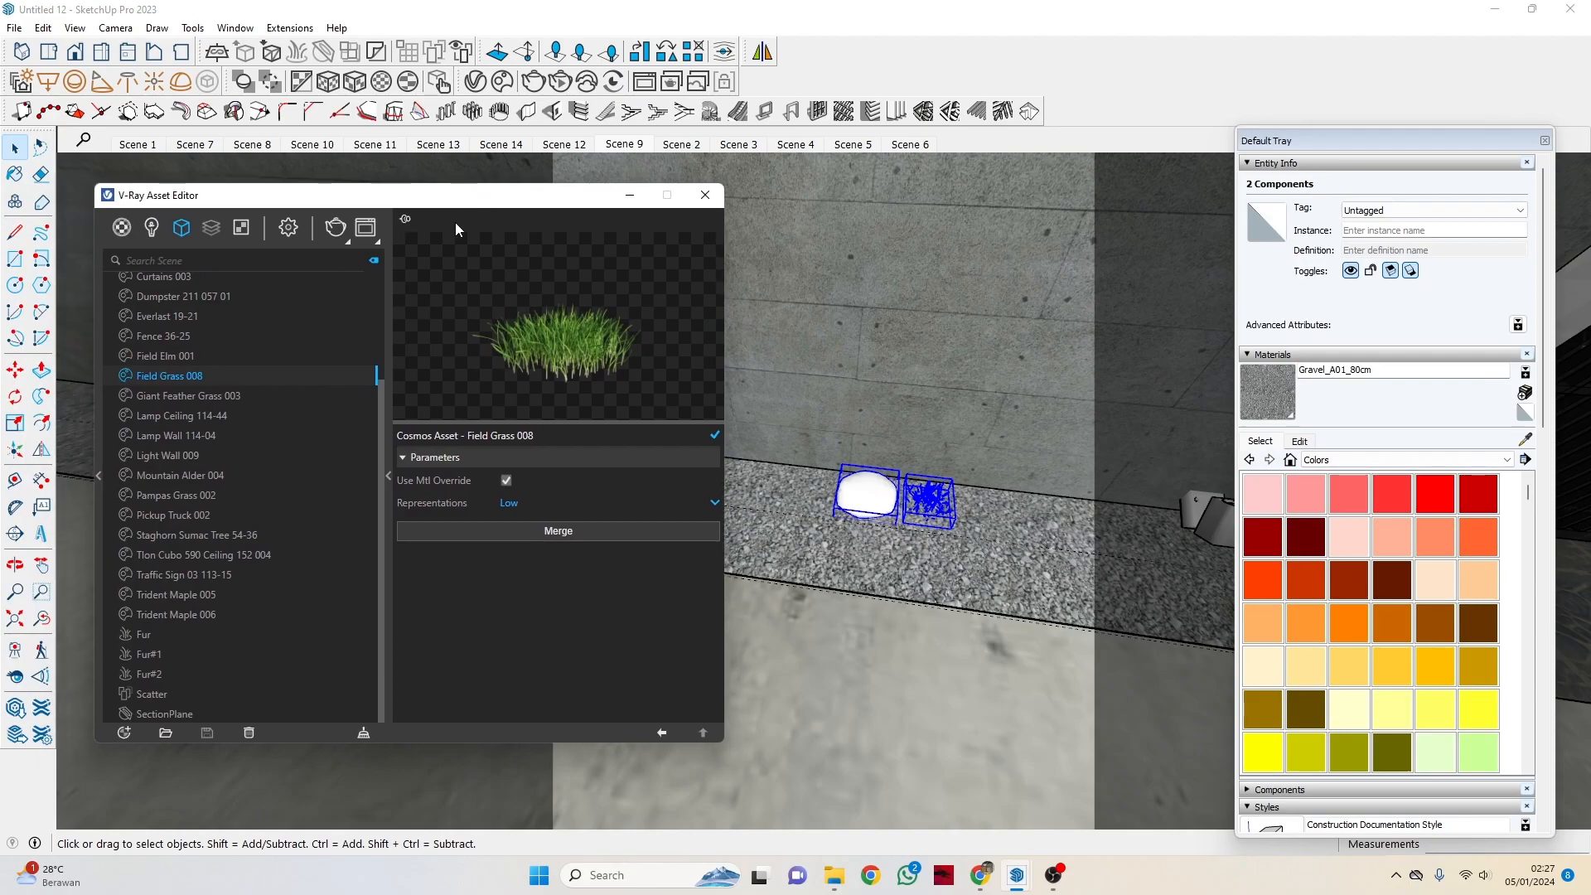
{"action": "left_click", "coordinate": [133, 692]}
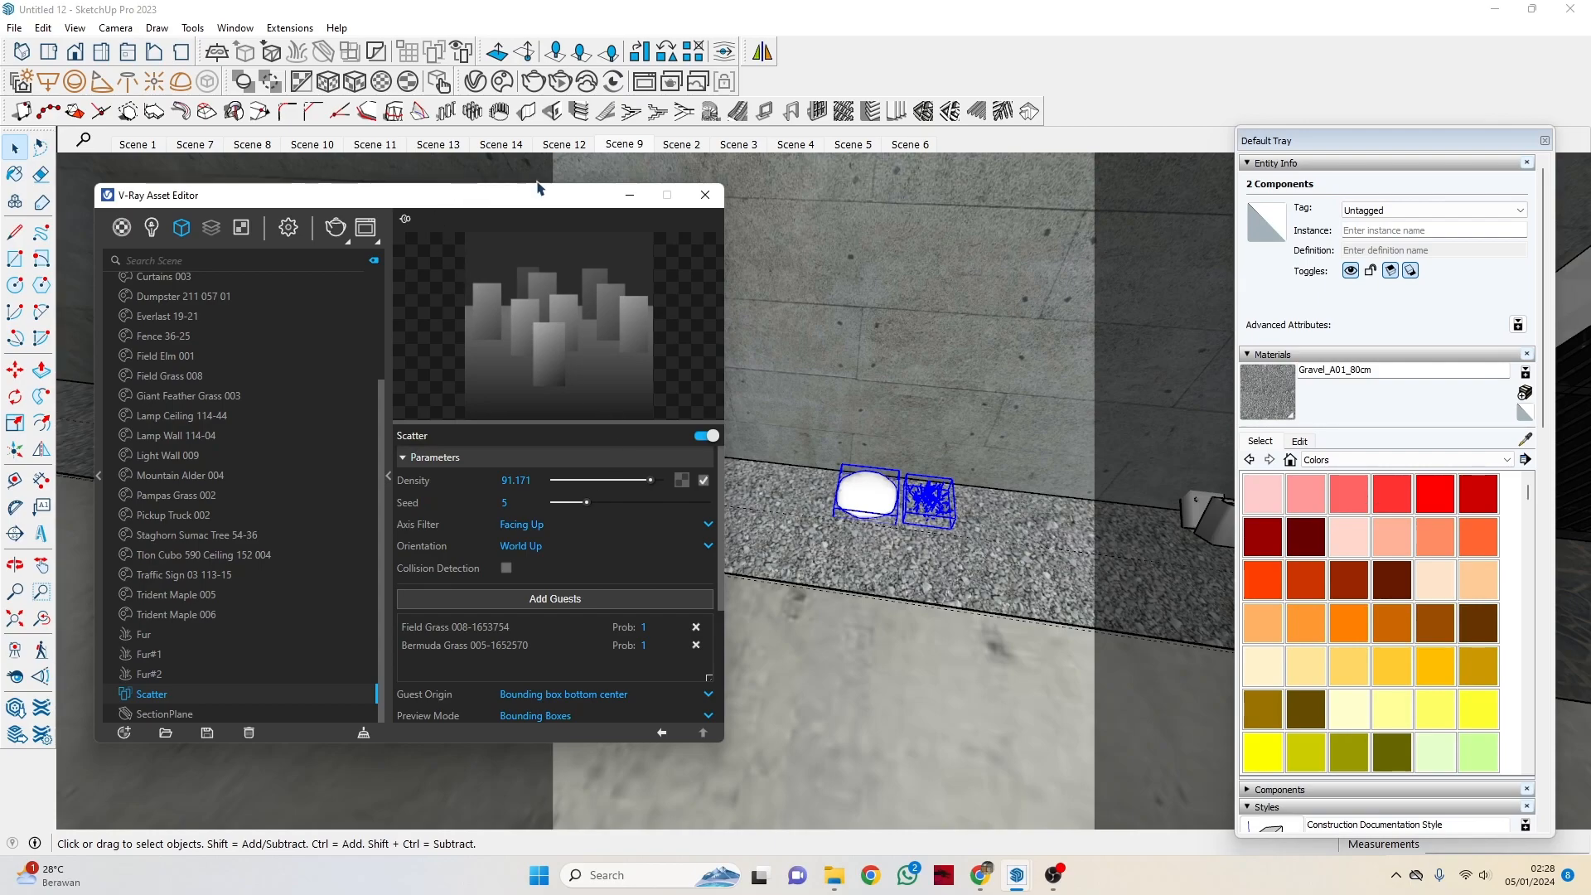
{"action": "left_click_drag", "start_coordinate": [556, 199], "coordinate": [319, 210]}
{"action": "scroll", "coordinate": [1007, 536], "scroll_direction": "down", "scroll_amount": 2}
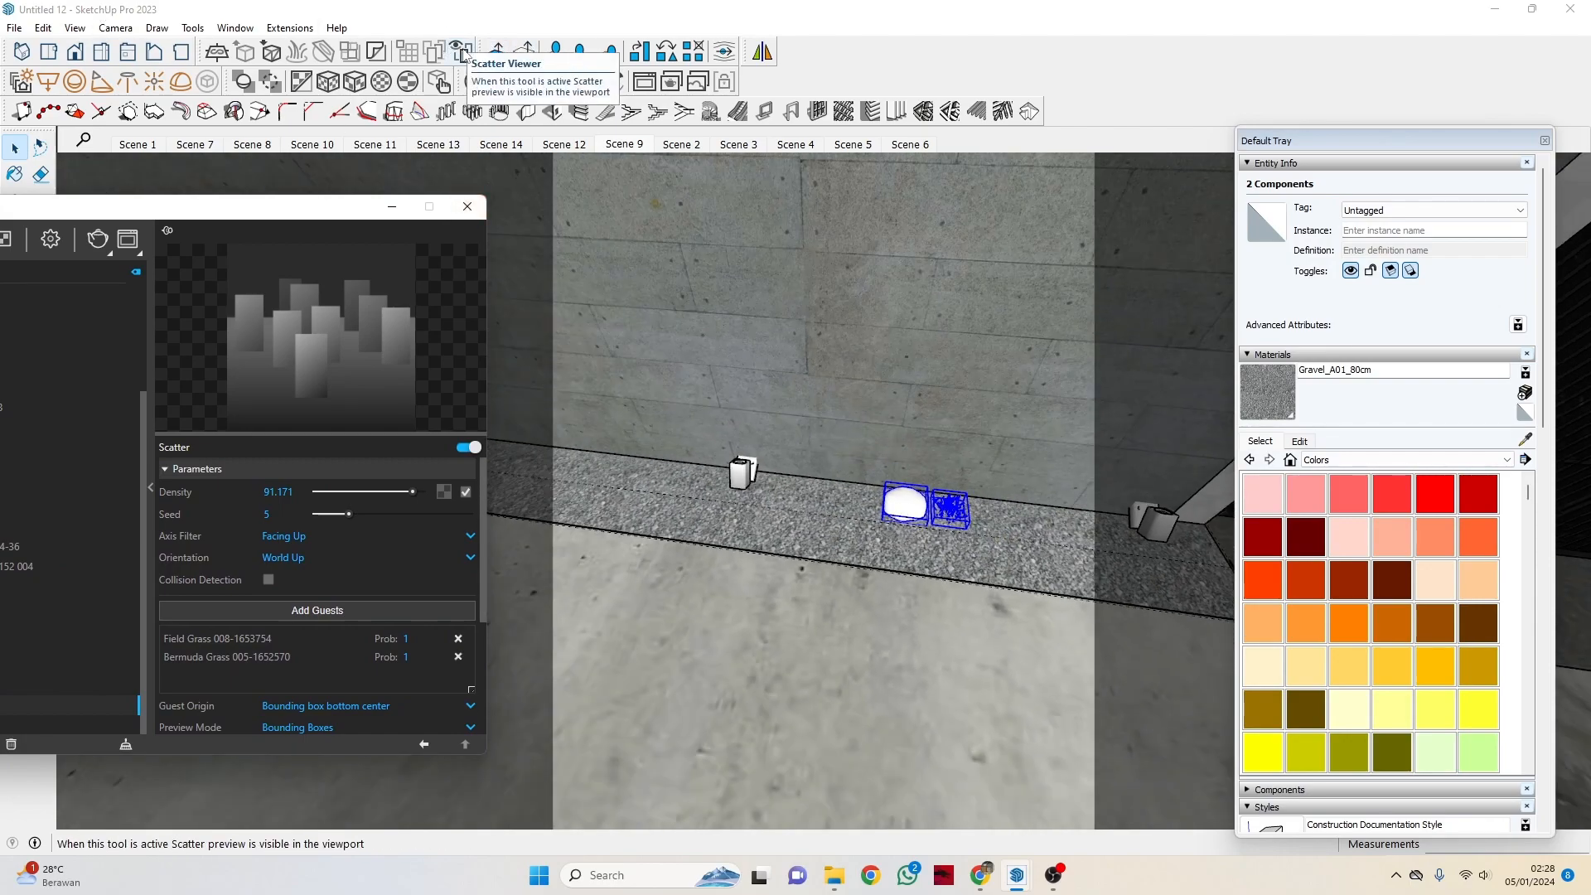
Preview the scattered grass along the gravel strip with the Scatter Viewer, and return to the Select tool.
{"action": "left_click", "coordinate": [462, 53]}
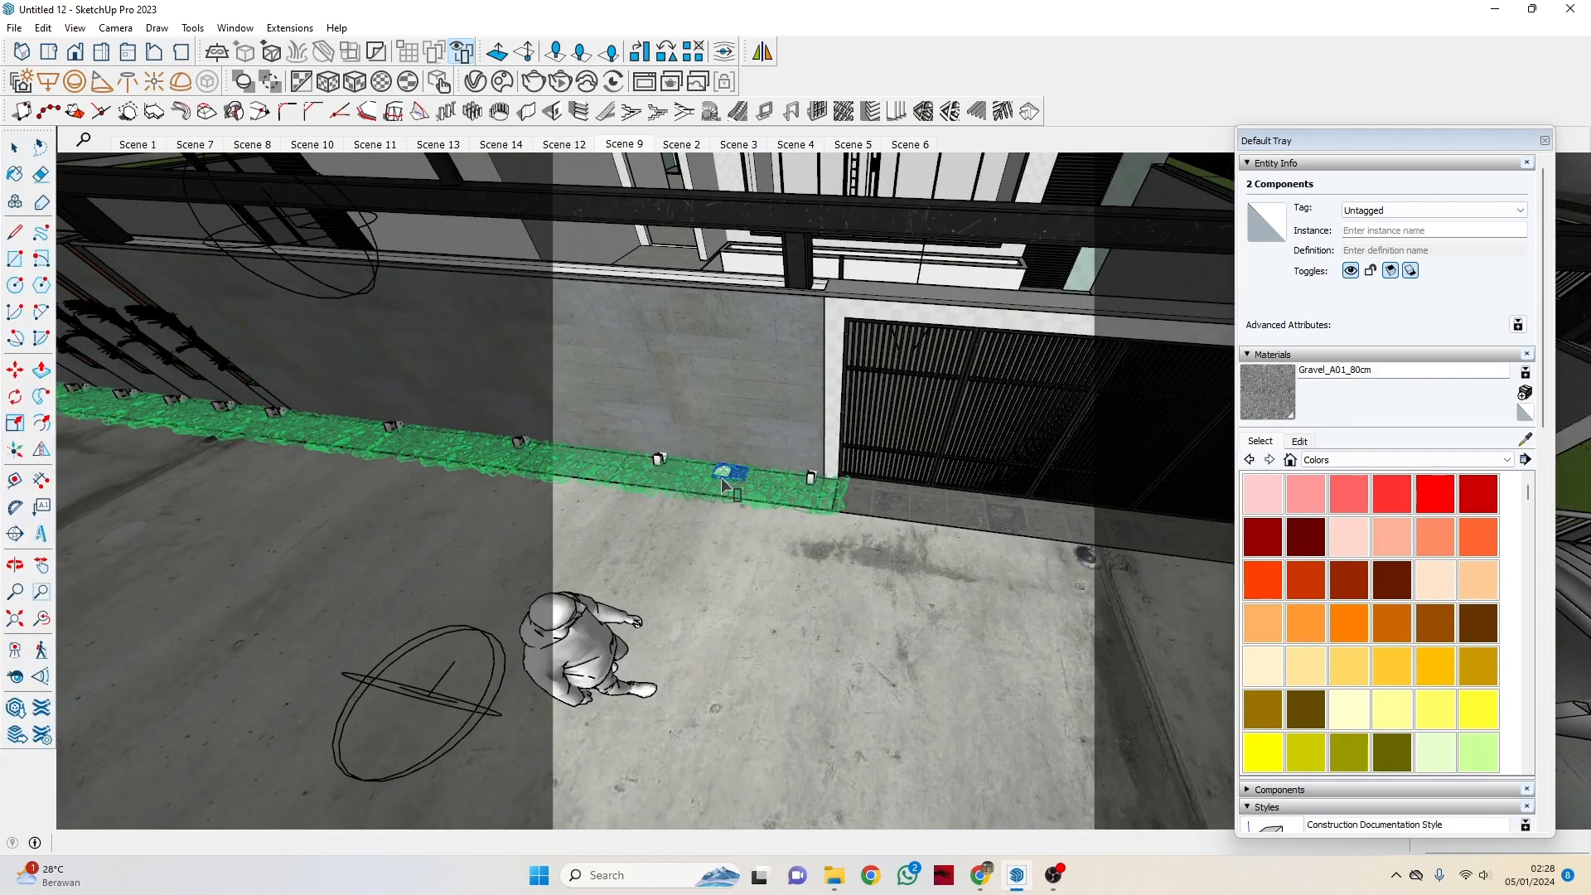
{"action": "scroll", "coordinate": [731, 473], "scroll_direction": "up", "scroll_amount": 4}
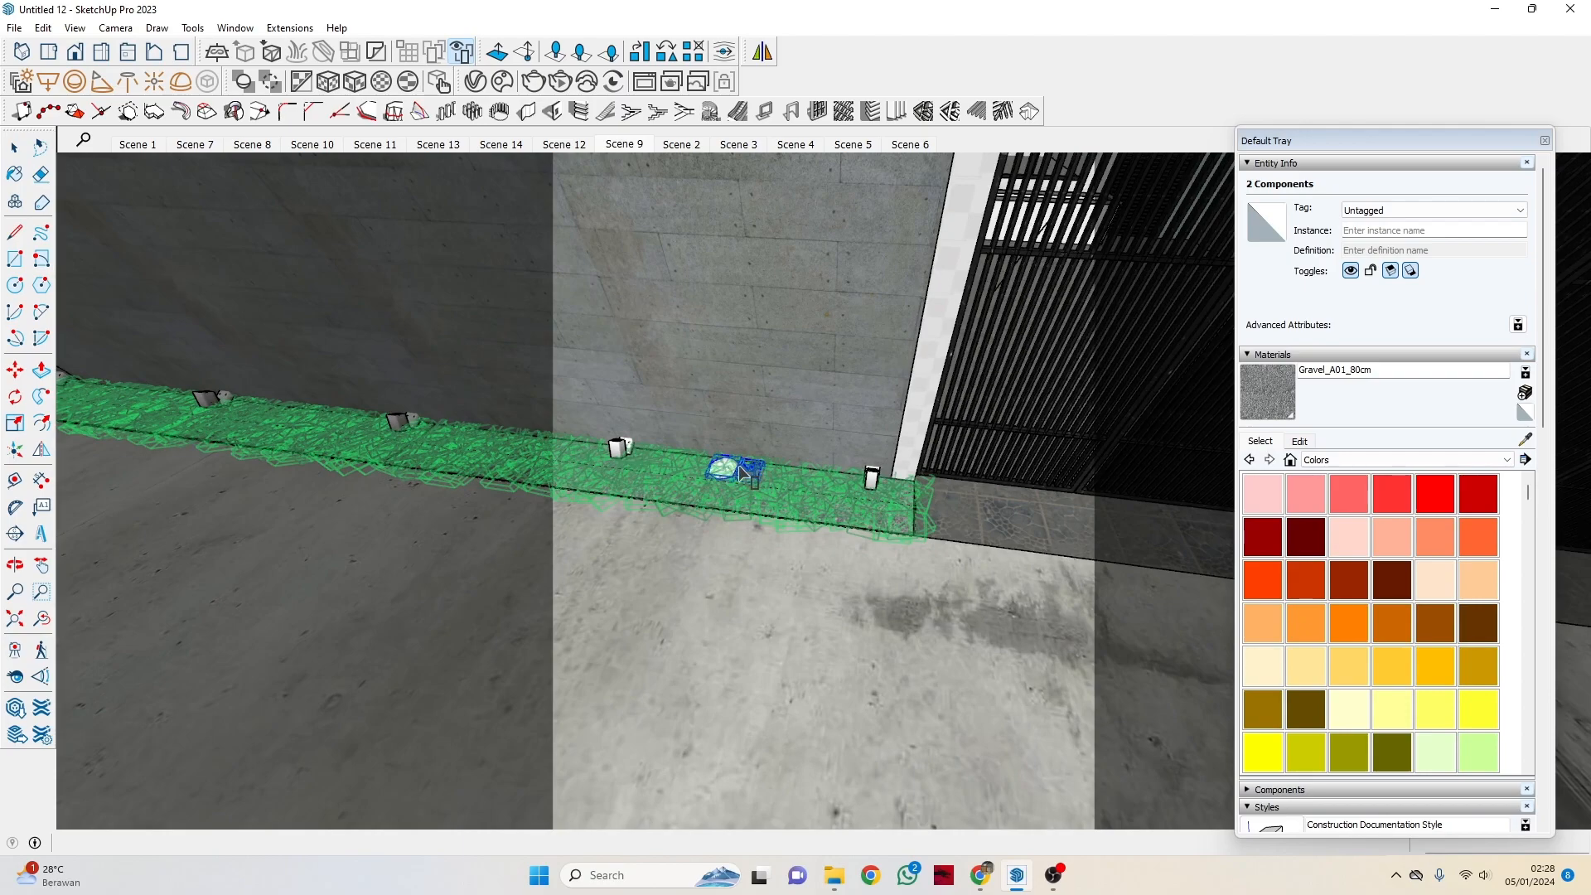
{"action": "scroll", "coordinate": [874, 520], "scroll_direction": "down", "scroll_amount": 2}
{"action": "scroll", "coordinate": [874, 520], "scroll_direction": "down", "scroll_amount": 3}
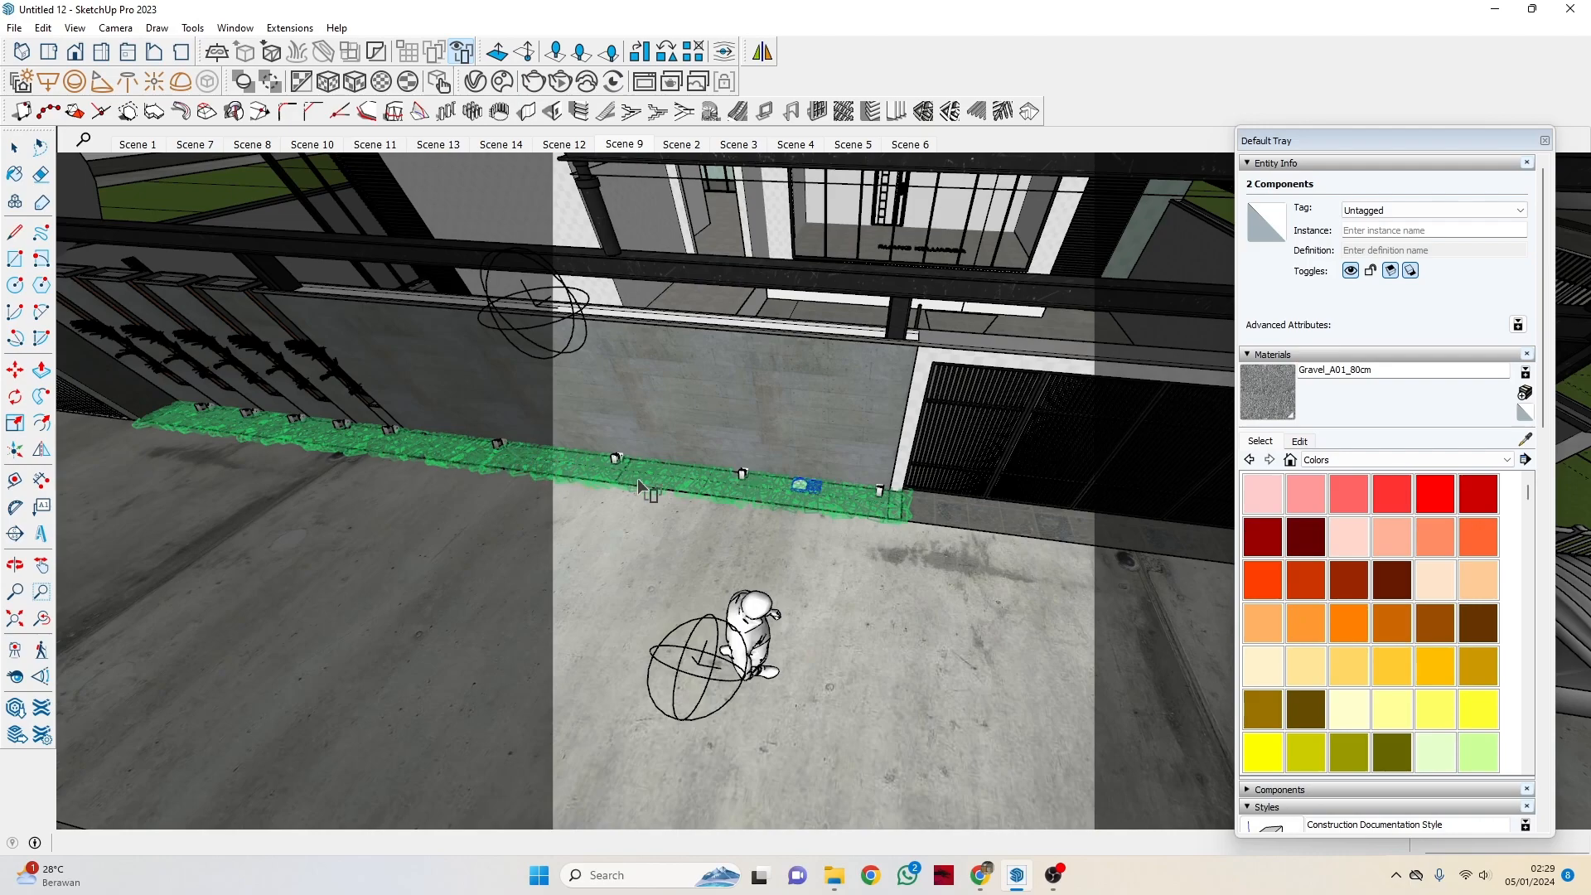
{"action": "key", "text": "space"}
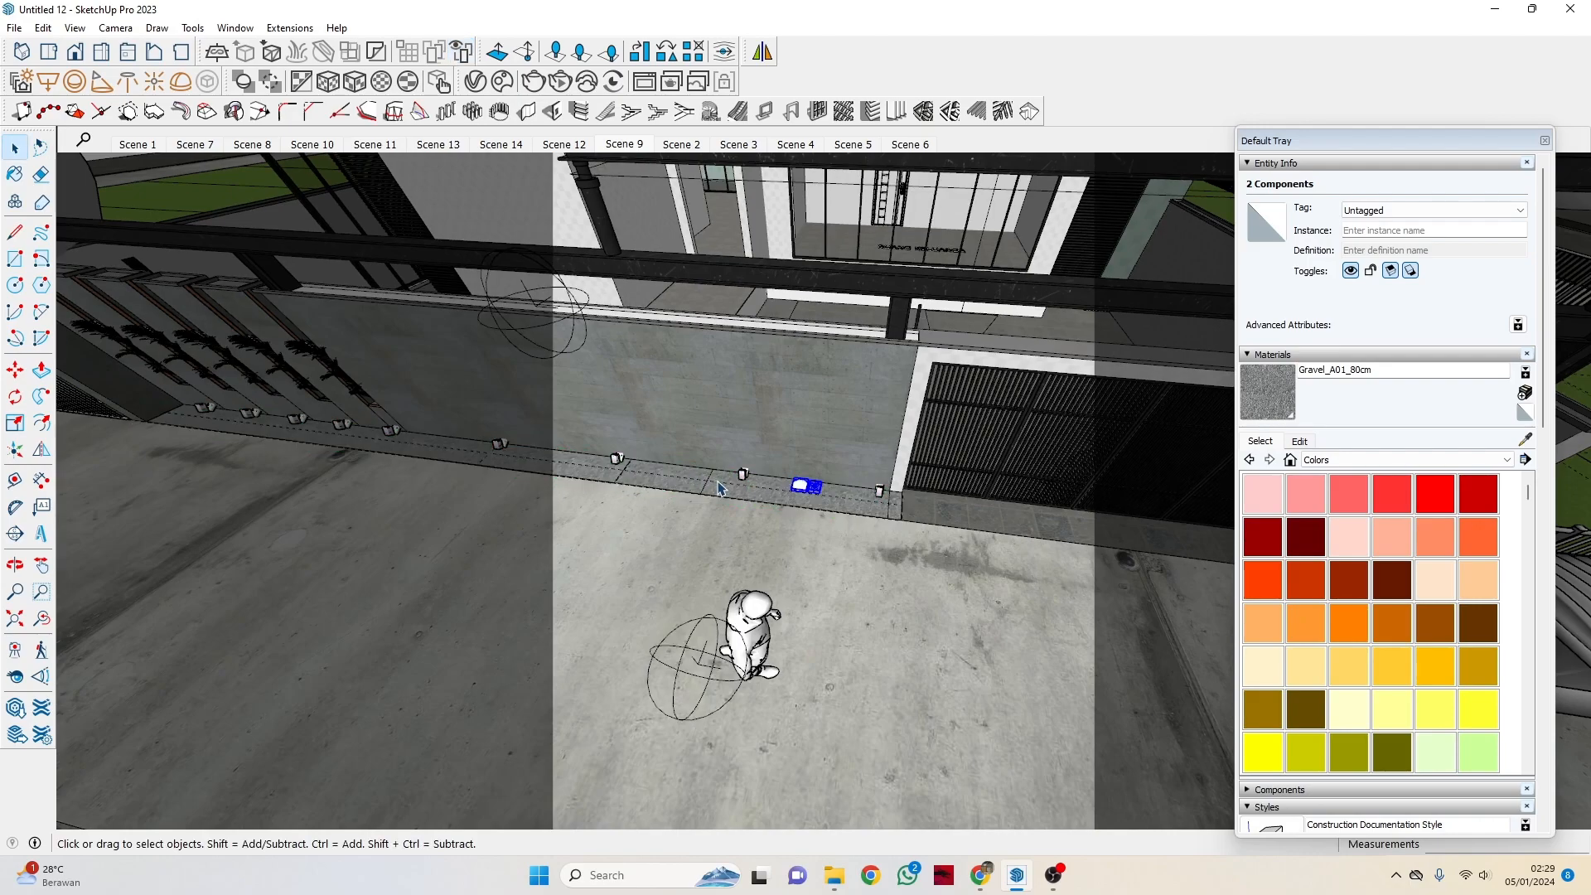
{"action": "scroll", "coordinate": [823, 488], "scroll_direction": "up", "scroll_amount": 2}
{"action": "scroll", "coordinate": [811, 515], "scroll_direction": "up", "scroll_amount": 2}
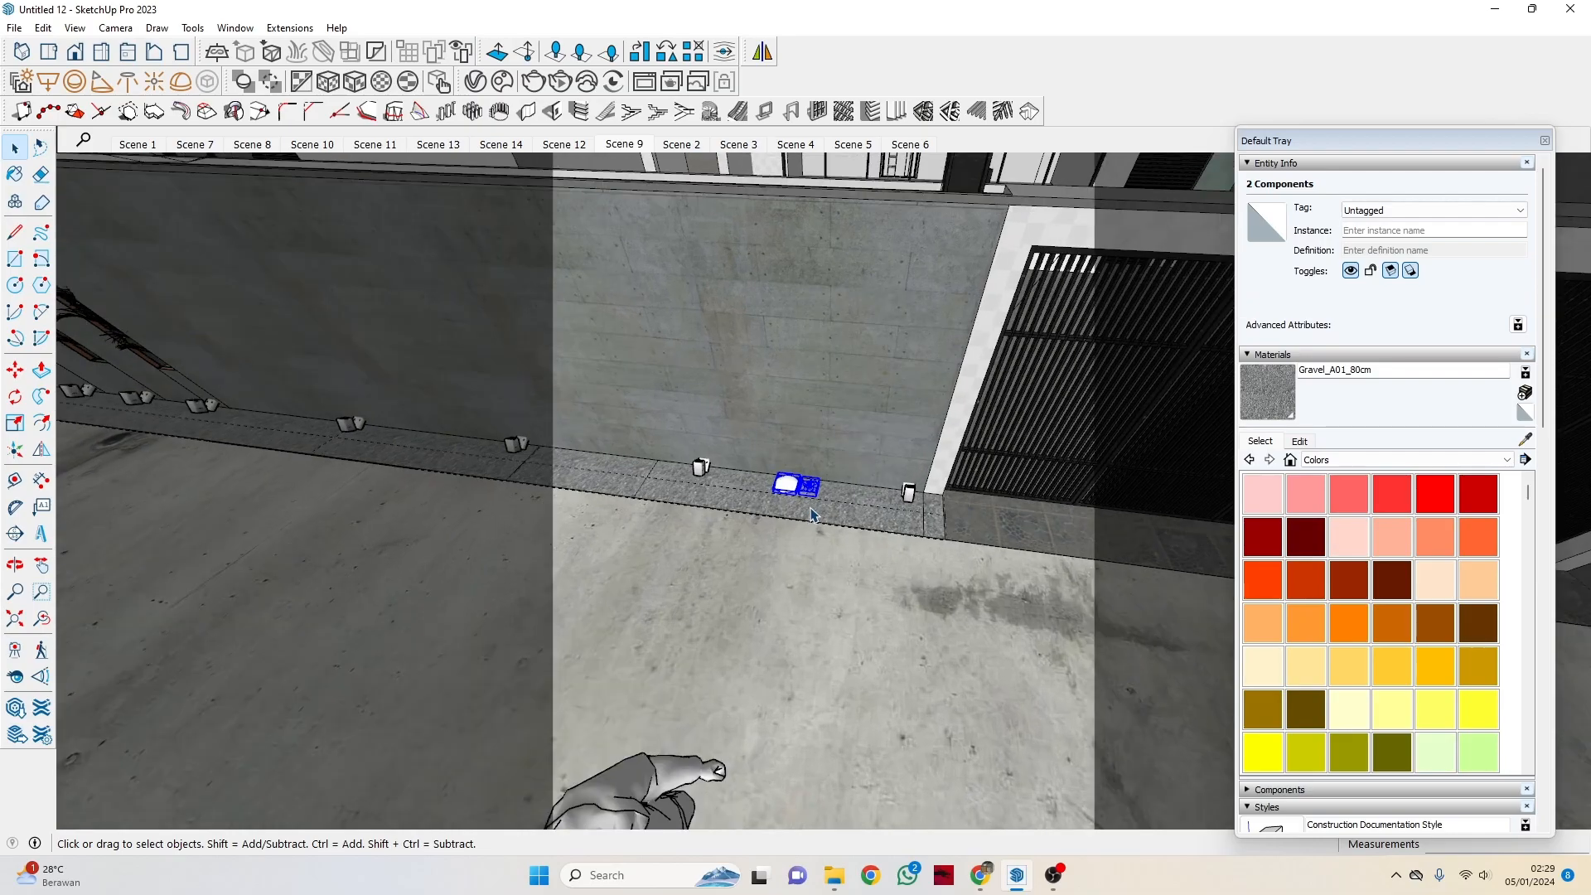
Select the ground group beside the house, and then the Field Grass 008 component on the gravel strip.
{"action": "scroll", "coordinate": [833, 476], "scroll_direction": "down", "scroll_amount": 3}
{"action": "middle_click_drag", "start_coordinate": [833, 475], "coordinate": [675, 370]}
{"action": "scroll", "coordinate": [1070, 444], "scroll_direction": "up", "scroll_amount": 4}
{"action": "scroll", "coordinate": [1073, 444], "scroll_direction": "up", "scroll_amount": 3}
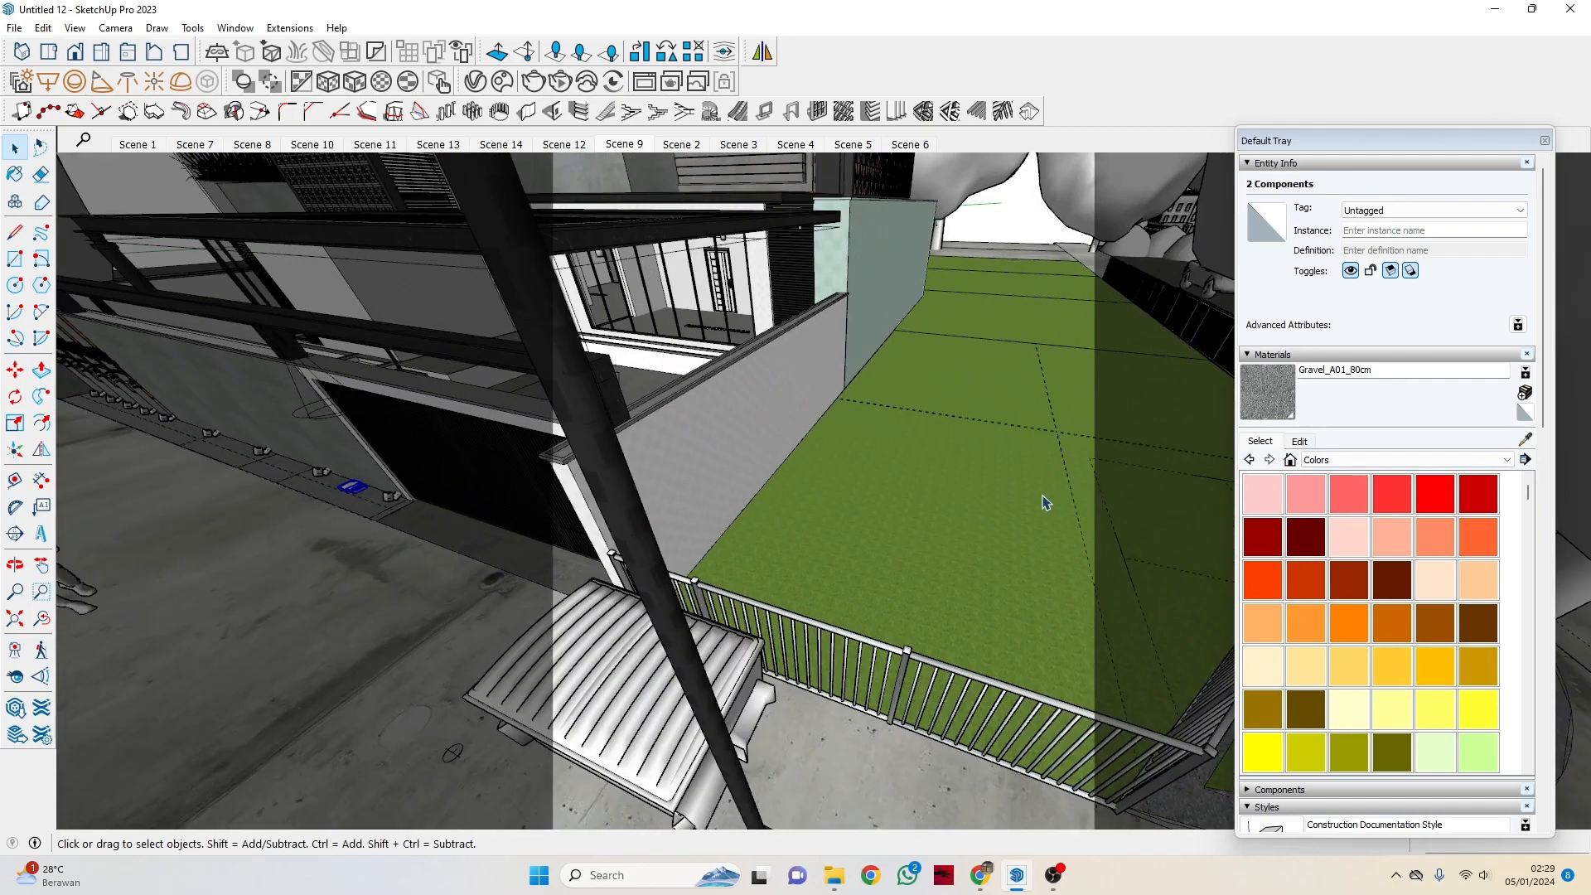
{"action": "left_click", "coordinate": [1022, 494]}
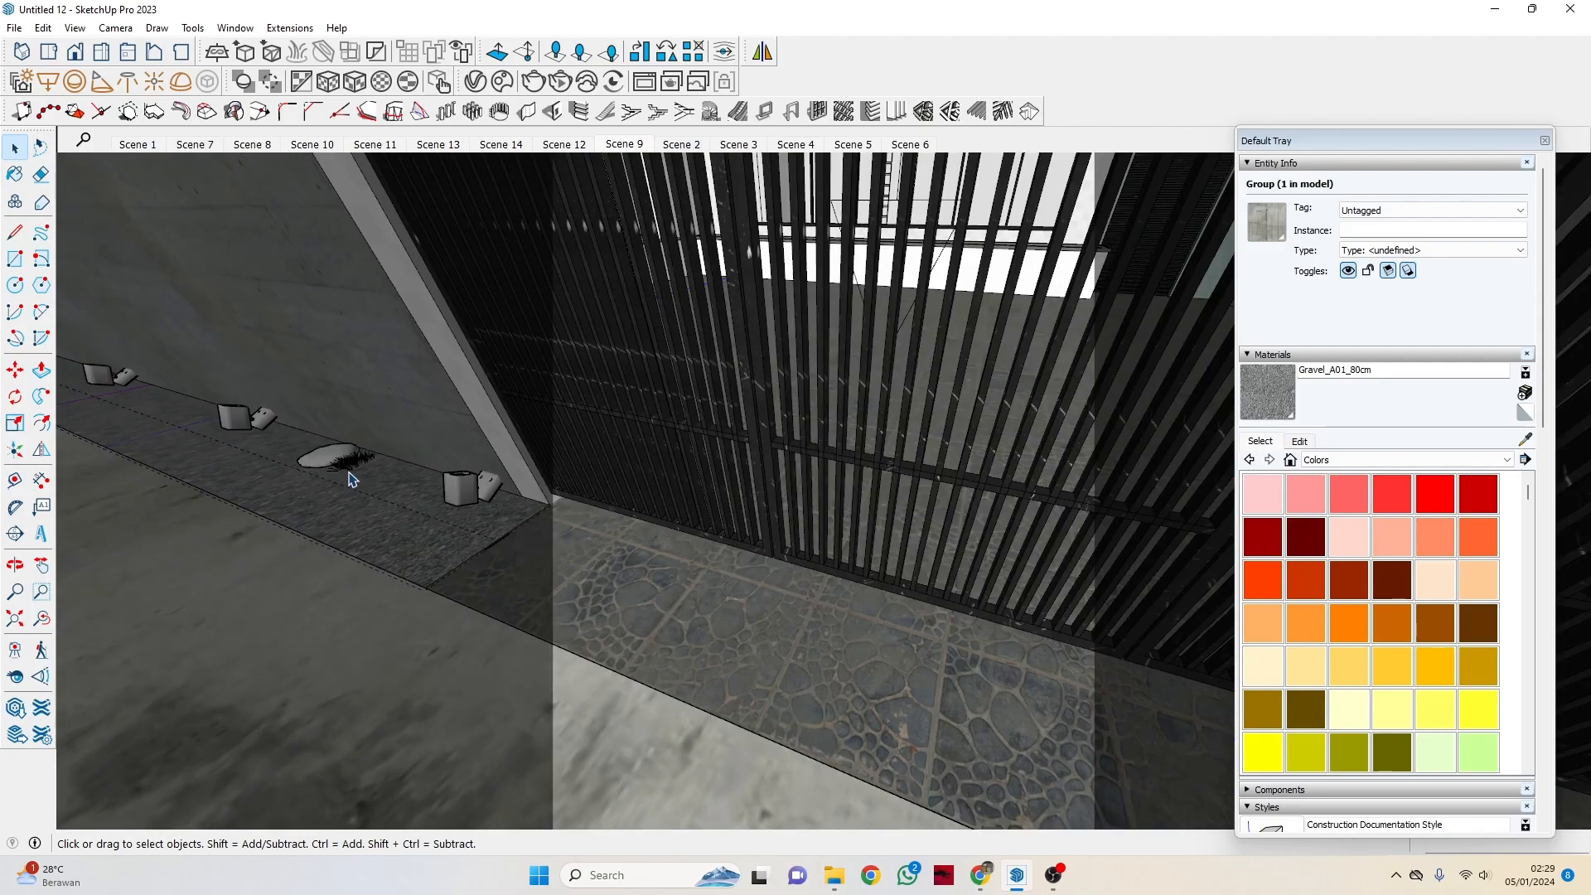
{"action": "left_click", "coordinate": [352, 469]}
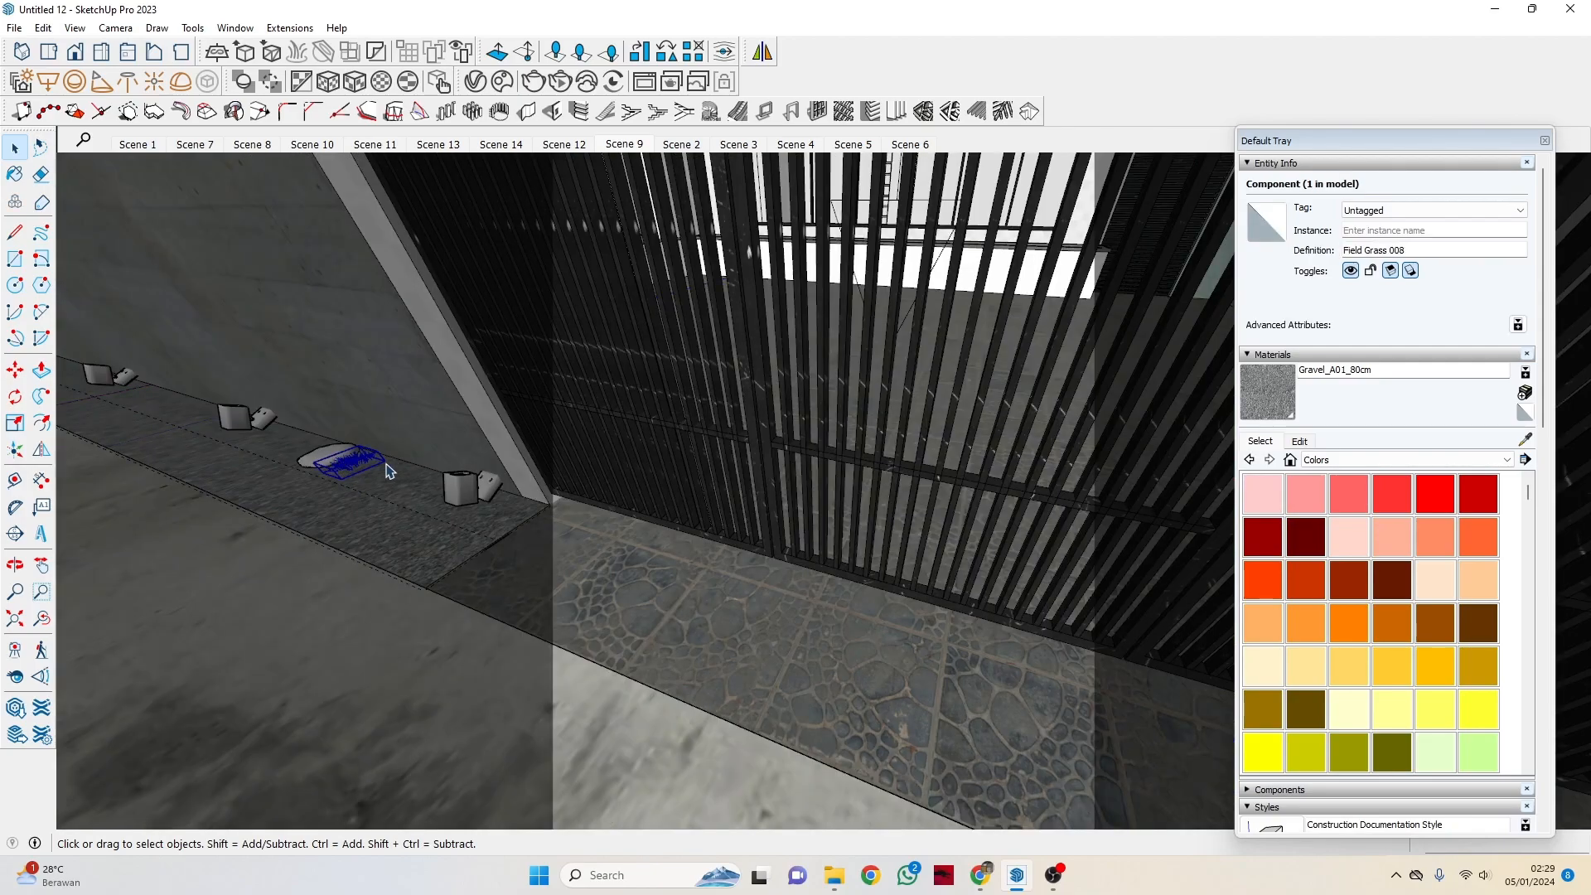
Examine the lawns around the house from above and restore the Scene 9 view.
{"action": "middle_click_drag", "start_coordinate": [389, 472], "coordinate": [614, 576]}
{"action": "scroll", "coordinate": [615, 576], "scroll_direction": "down", "scroll_amount": 10}
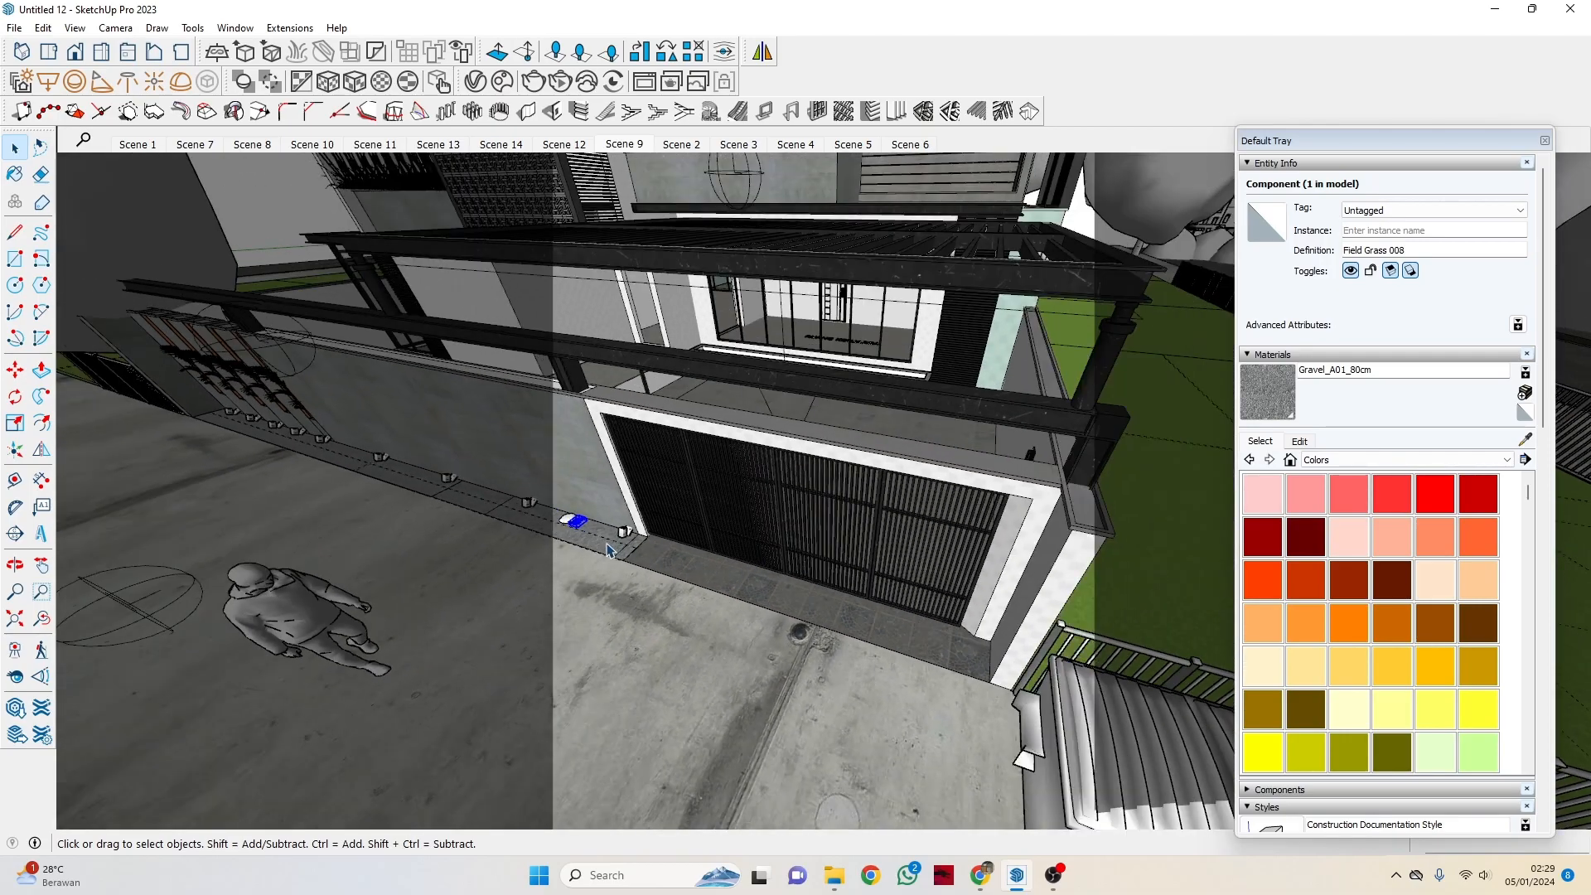
{"action": "scroll", "coordinate": [465, 530], "scroll_direction": "down", "scroll_amount": 3}
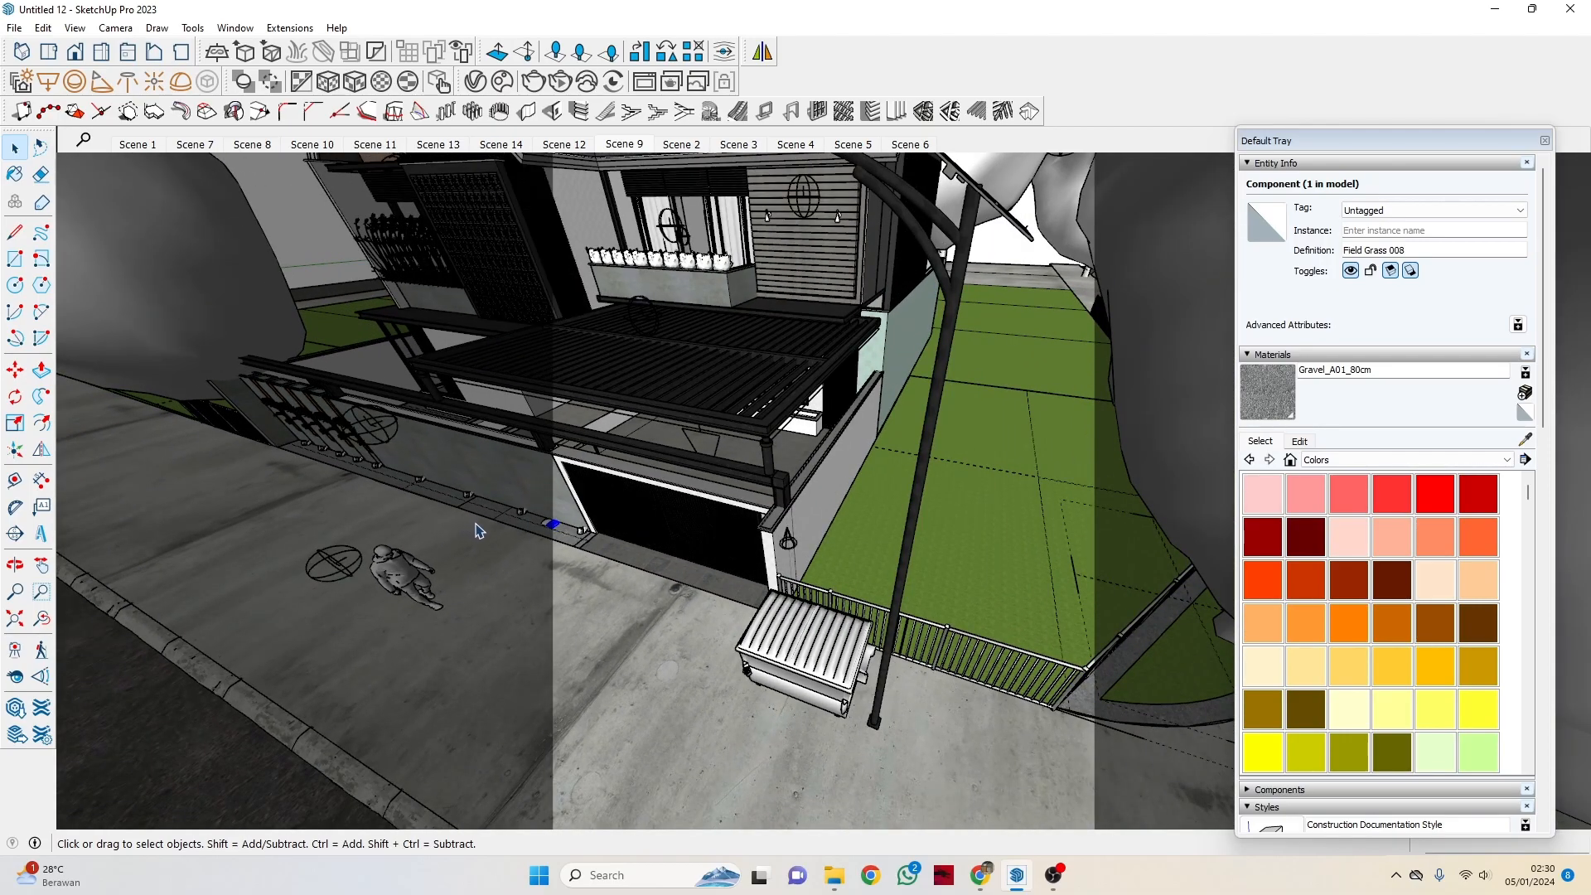
{"action": "scroll", "coordinate": [1046, 307], "scroll_direction": "down", "scroll_amount": 6}
{"action": "middle_click_drag", "start_coordinate": [719, 484], "coordinate": [965, 742]}
{"action": "scroll", "coordinate": [901, 449], "scroll_direction": "down", "scroll_amount": 4}
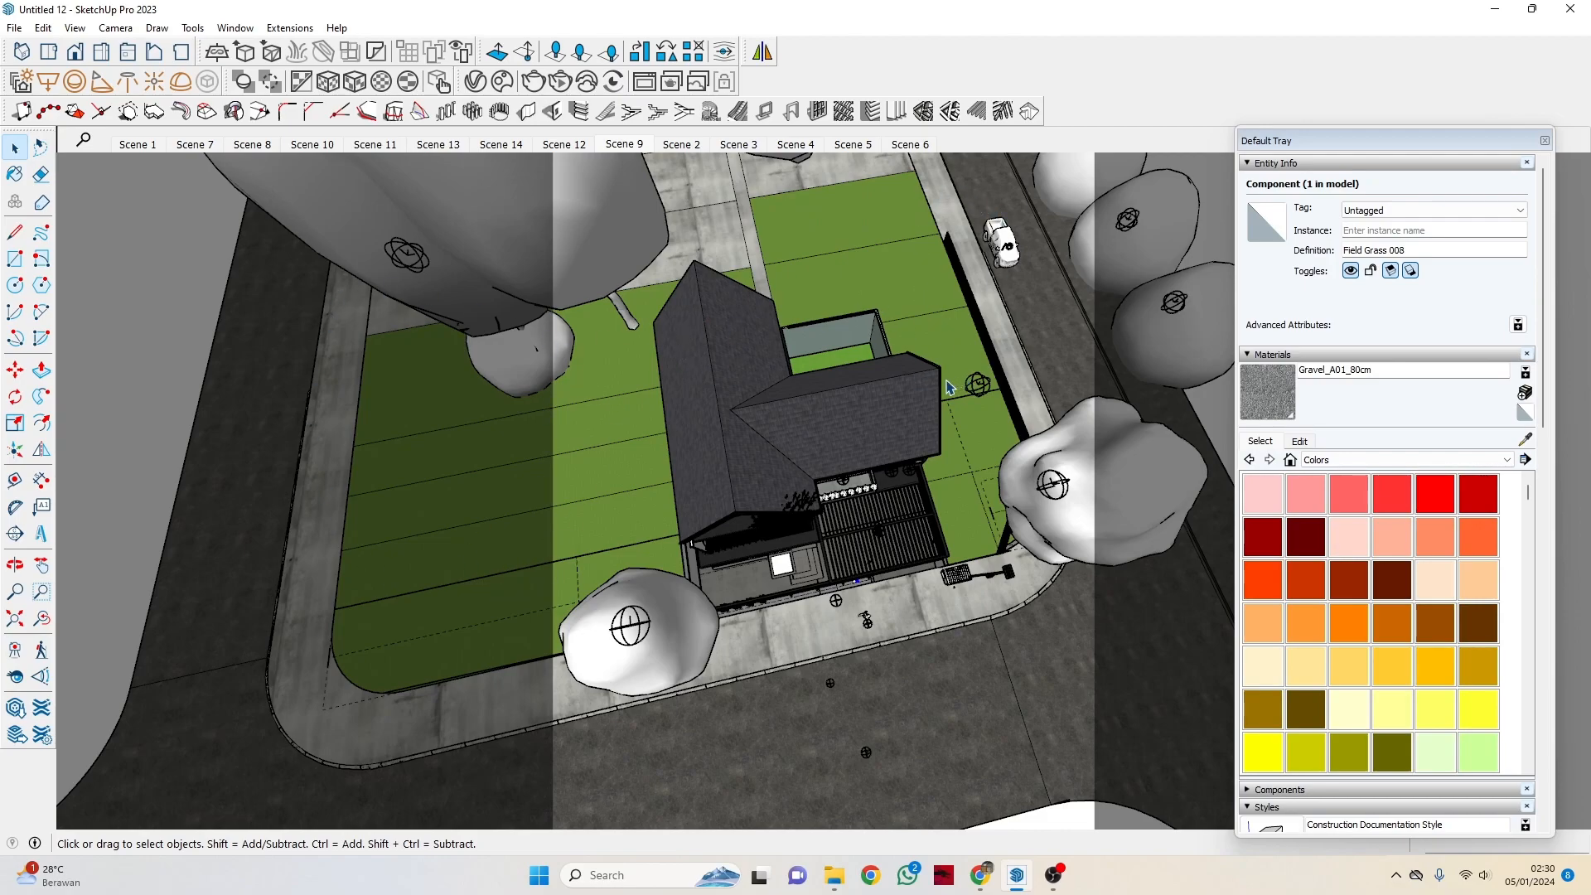
{"action": "scroll", "coordinate": [1018, 545], "scroll_direction": "up", "scroll_amount": 5}
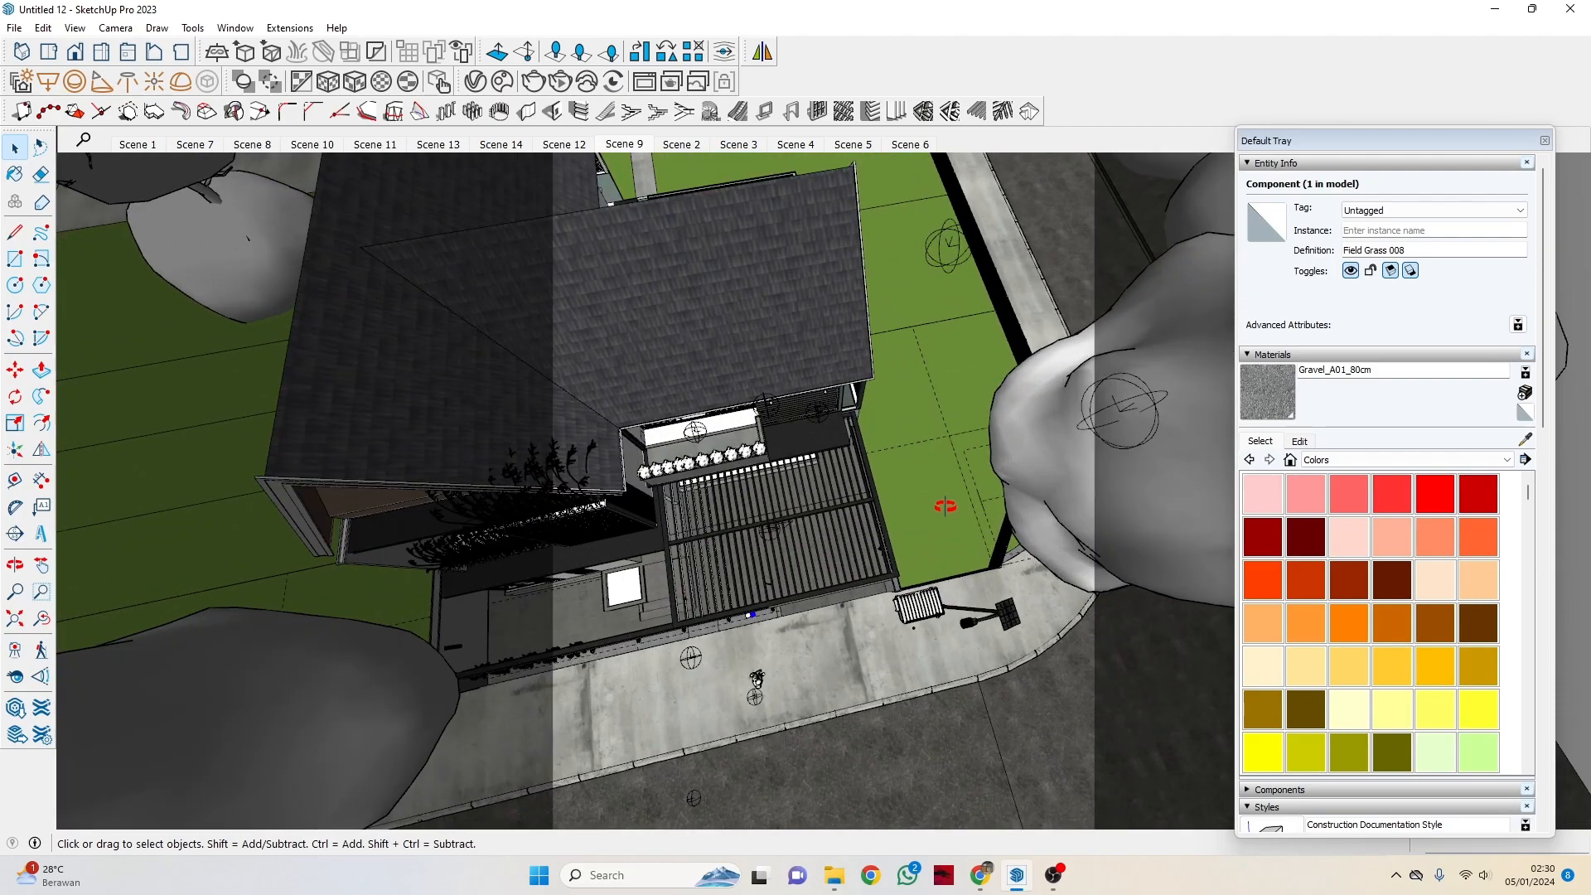
{"action": "middle_click_drag", "start_coordinate": [924, 560], "coordinate": [534, 133]}
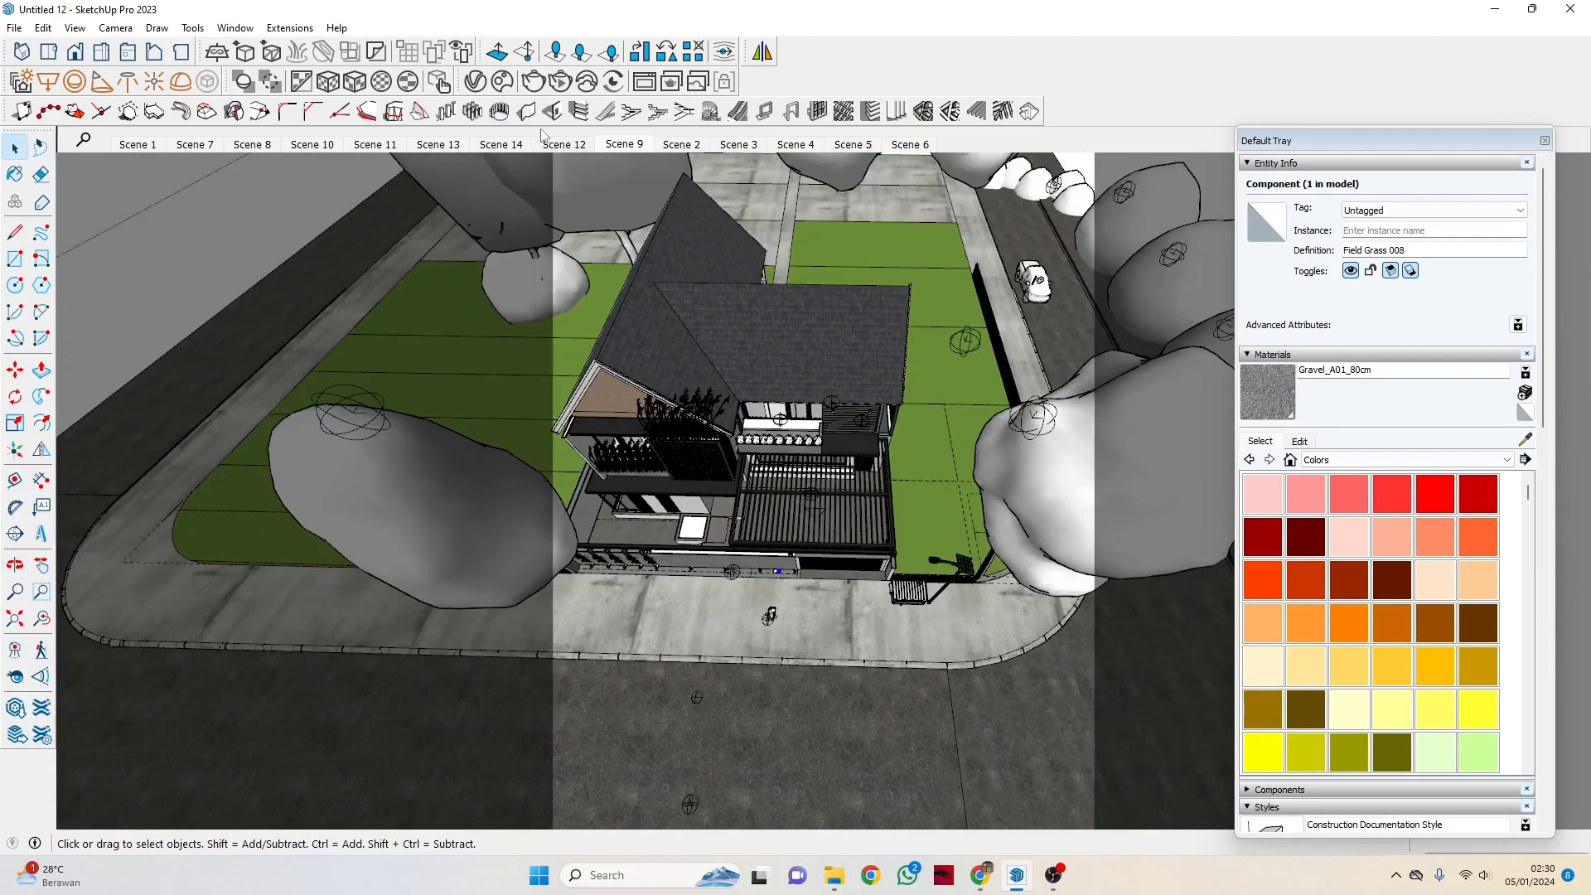
{"action": "left_click", "coordinate": [600, 147]}
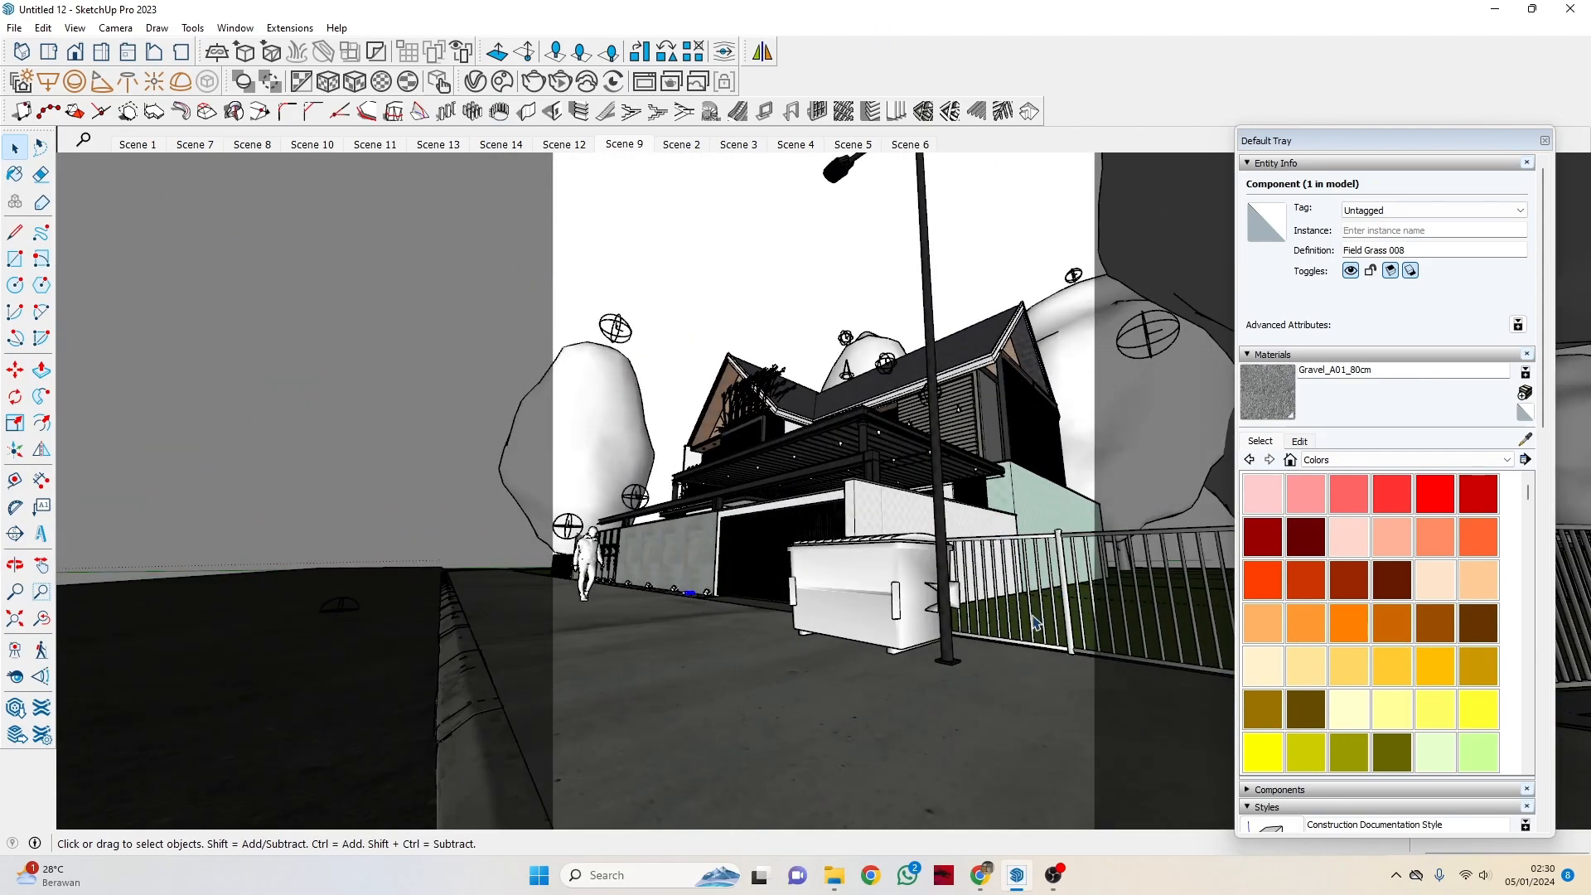
Sample the Grass_01 material from the lawn beside the house.
{"action": "left_click", "coordinate": [1526, 439]}
{"action": "middle_click_drag", "start_coordinate": [1077, 705], "coordinate": [1052, 651]}
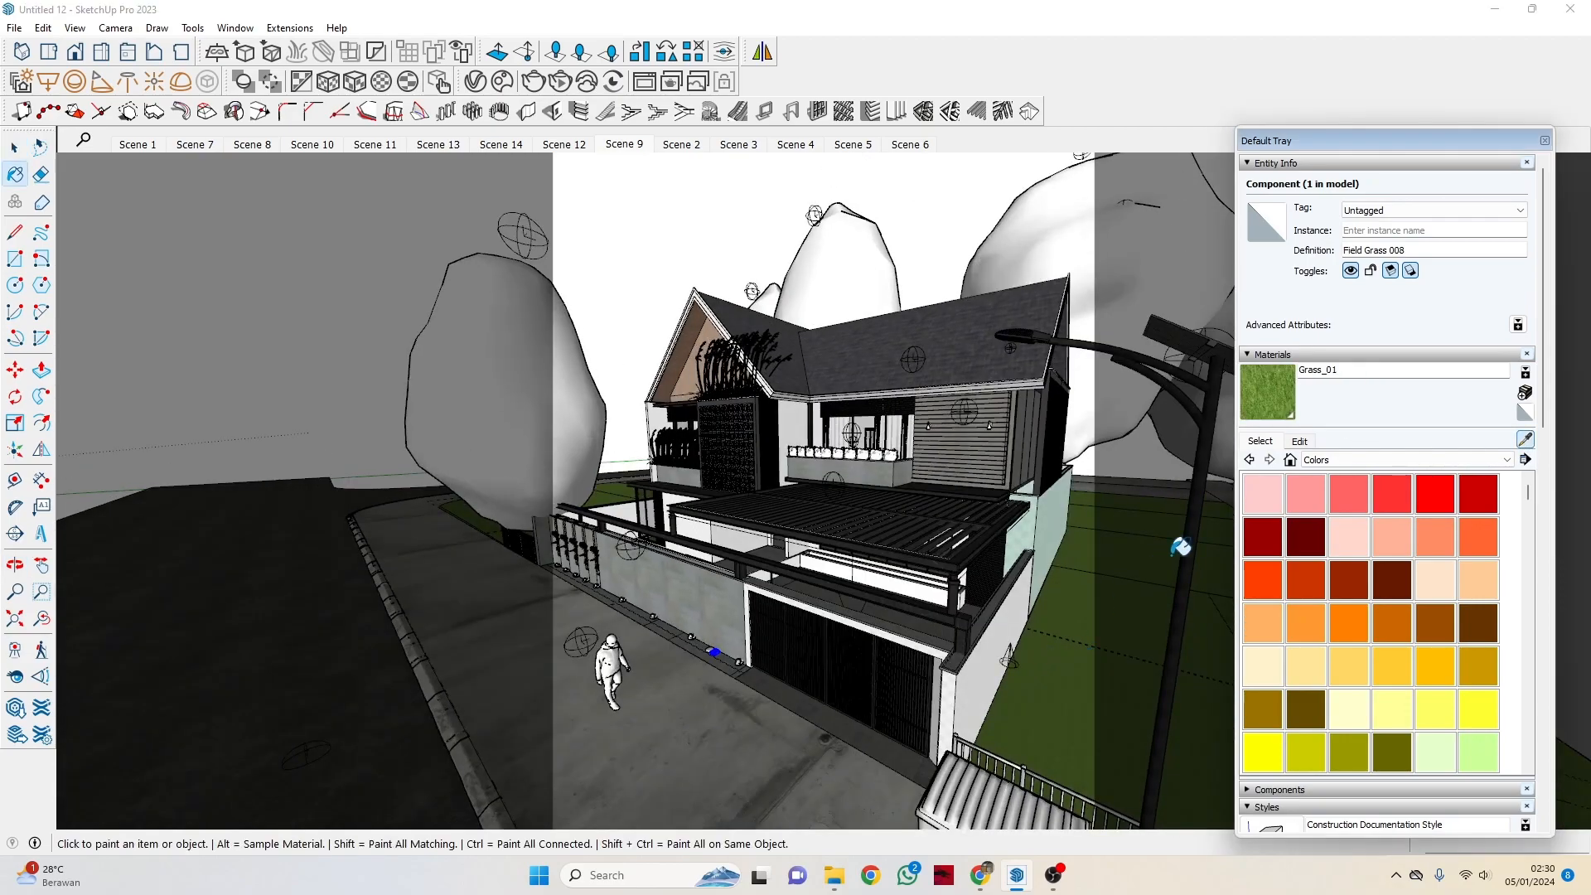
{"action": "left_click", "coordinate": [1077, 658]}
Examine the house front and side lawn from several angles, restoring the Scene 9 view in between.
{"action": "key", "text": "o"}
{"action": "mouse_move", "coordinate": [851, 451]}
{"action": "middle_mouse_down"}
{"action": "mouse_move", "coordinate": [810, 394]}
{"action": "mouse_move", "coordinate": [788, 392]}
{"action": "middle_mouse_up"}
{"action": "mouse_move", "coordinate": [942, 692]}
{"action": "middle_mouse_down"}
{"action": "mouse_move", "coordinate": [901, 766]}
{"action": "mouse_move", "coordinate": [870, 729]}
{"action": "middle_mouse_up"}
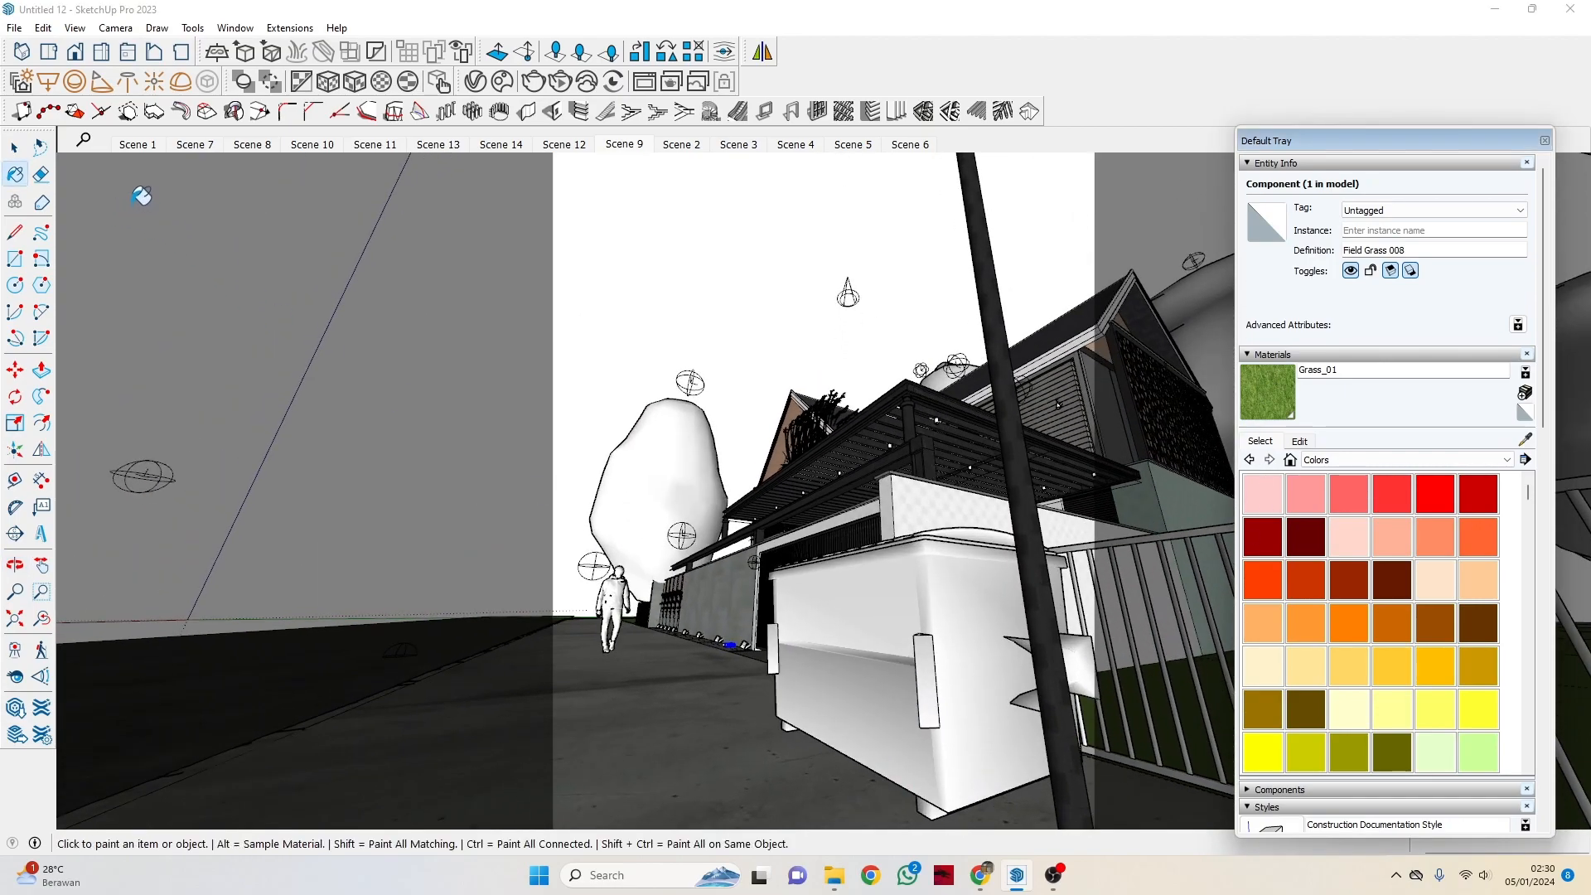
{"action": "left_click", "coordinate": [636, 146]}
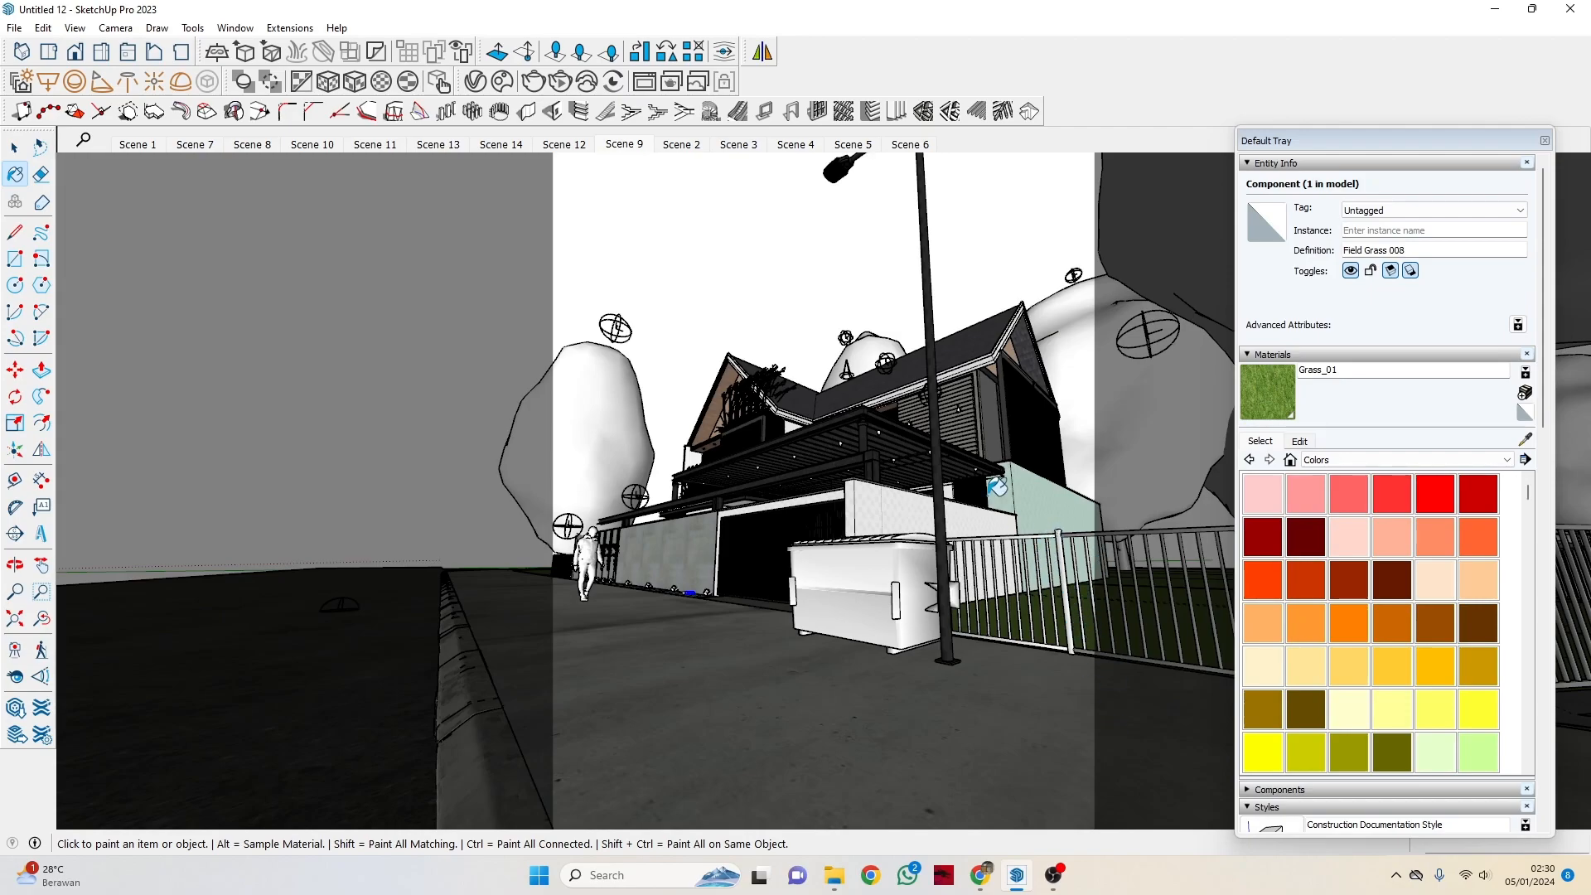
{"action": "mouse_move", "coordinate": [1003, 451]}
{"action": "middle_mouse_down"}
{"action": "mouse_move", "coordinate": [1037, 530]}
{"action": "mouse_move", "coordinate": [613, 197]}
{"action": "middle_mouse_up"}
{"action": "left_click", "coordinate": [624, 145]}
{"action": "middle_click", "coordinate": [980, 566]}
{"action": "mouse_move", "coordinate": [980, 566]}
{"action": "middle_mouse_down"}
{"action": "mouse_move", "coordinate": [969, 728]}
{"action": "mouse_move", "coordinate": [1052, 561]}
{"action": "mouse_move", "coordinate": [1044, 542]}
{"action": "middle_mouse_up"}
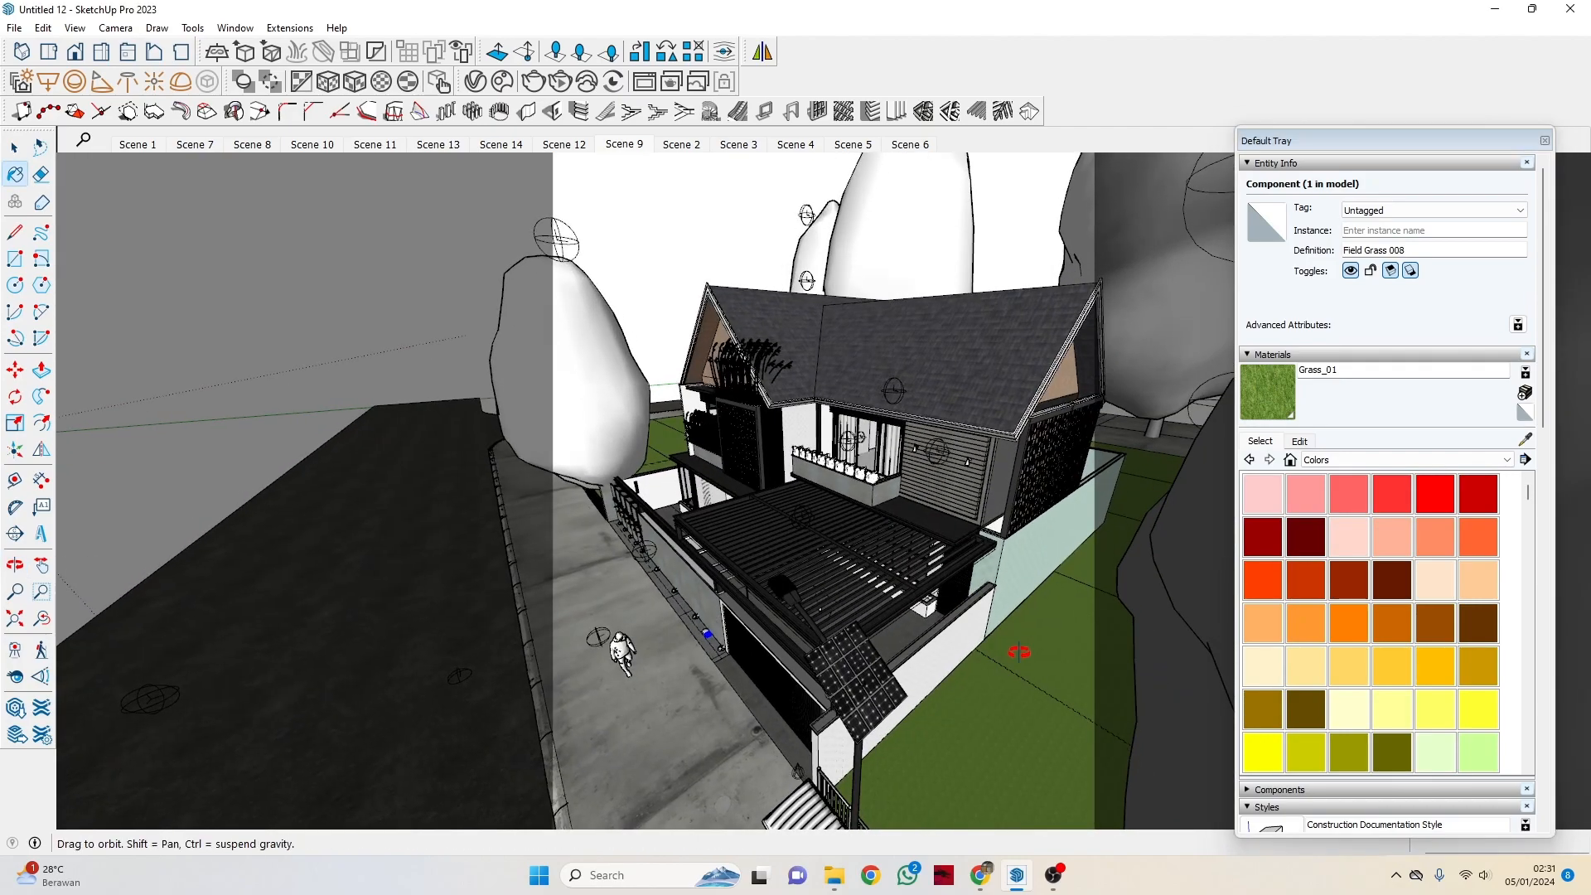
Leave the Paint tool and select the ground group containing the lawn beside the house.
{"action": "scroll", "coordinate": [1040, 530], "scroll_direction": "up", "scroll_amount": 3}
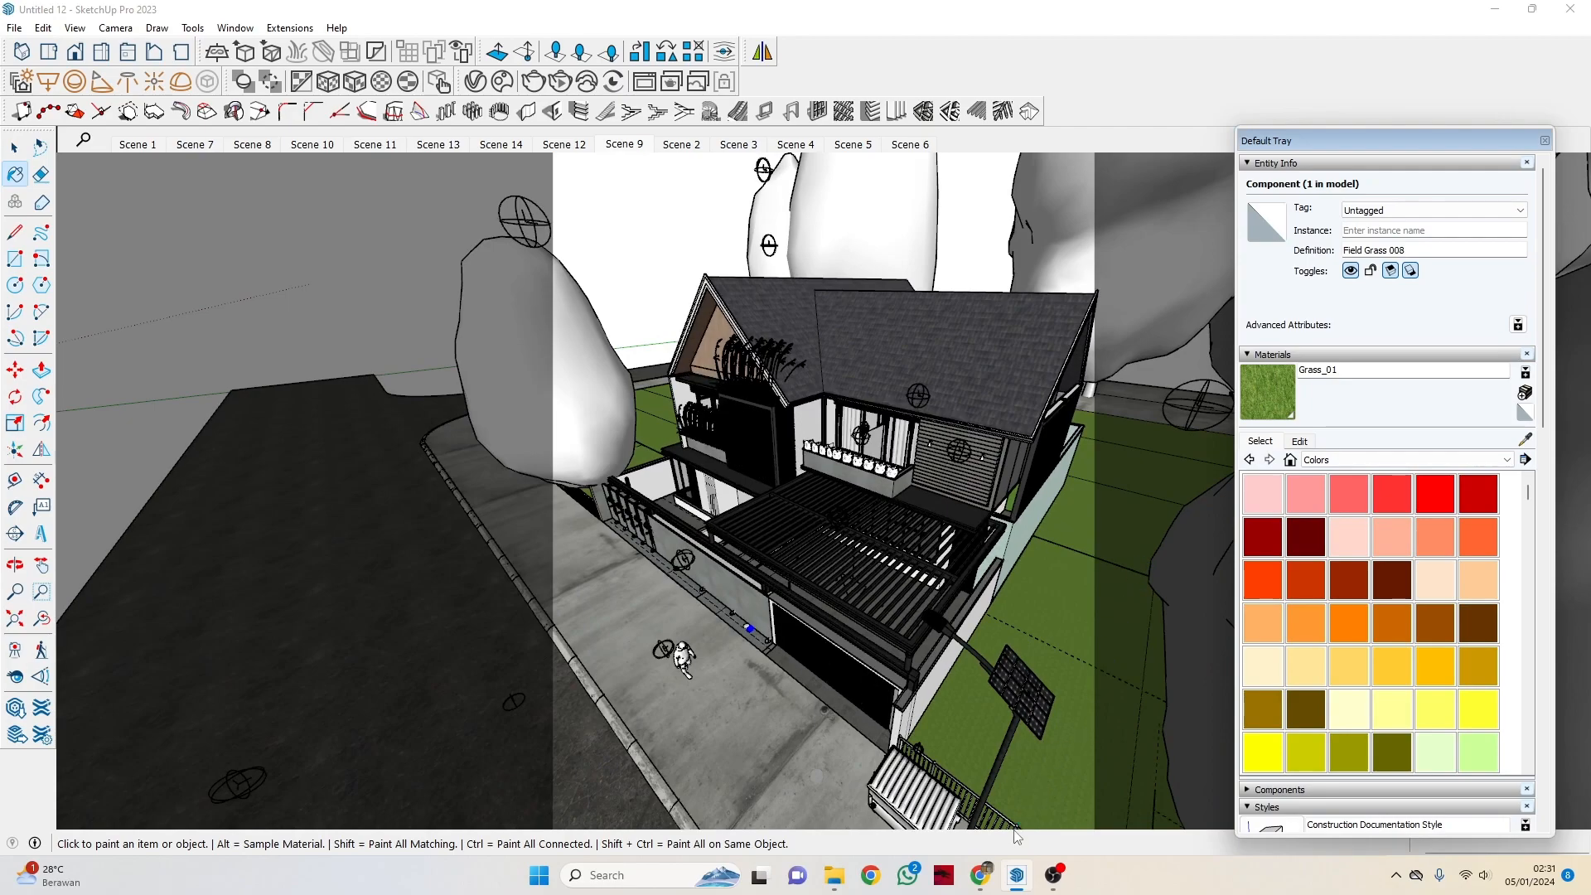
{"action": "key", "text": "space"}
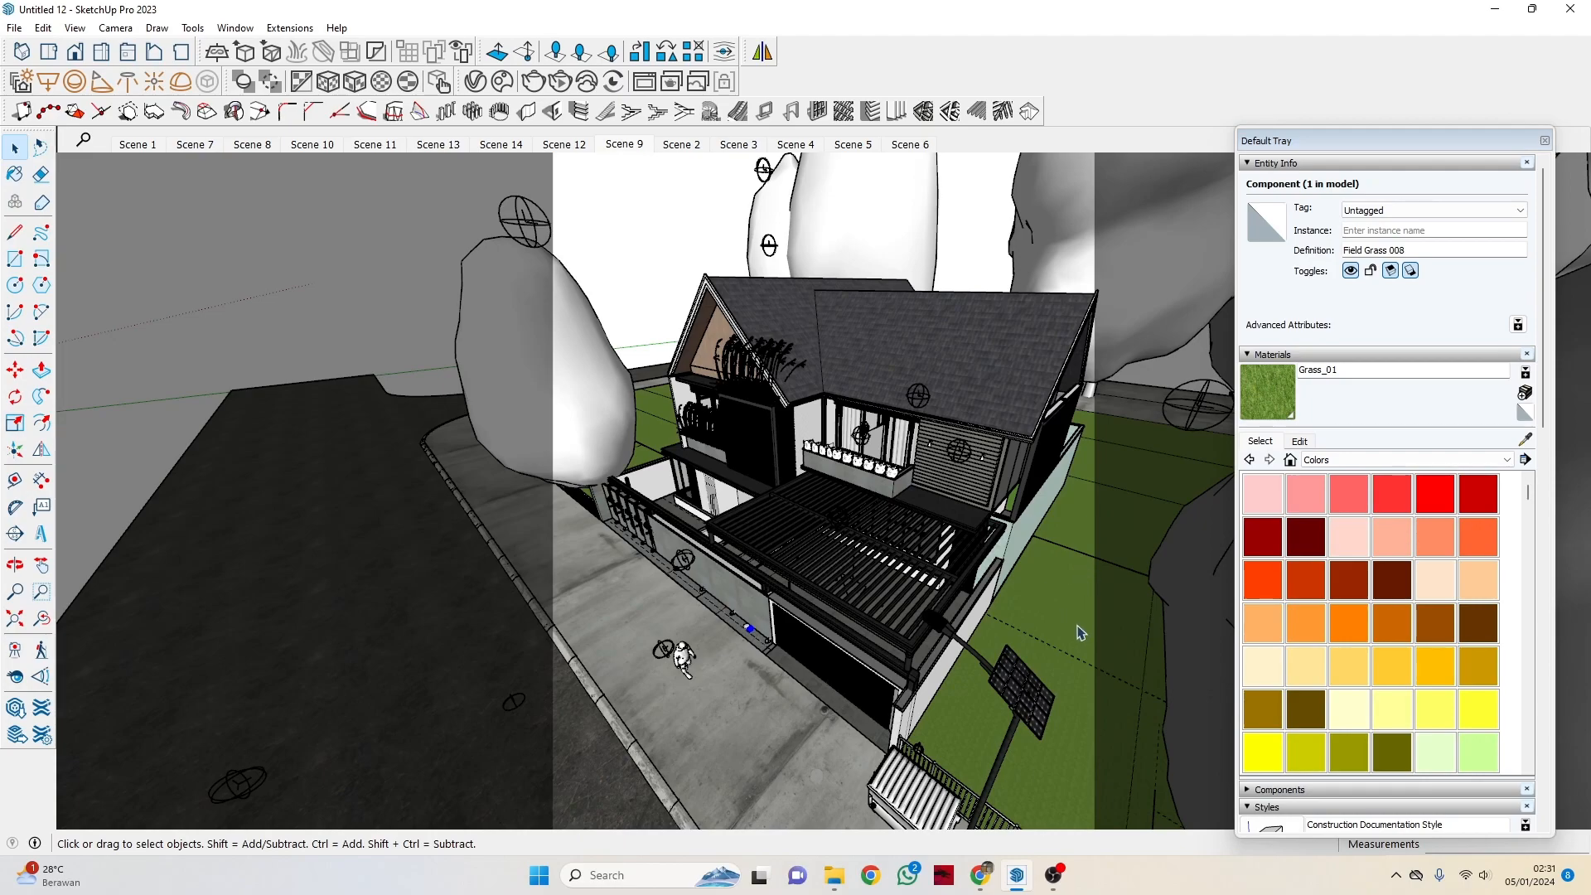
{"action": "middle_click_drag", "start_coordinate": [894, 650], "coordinate": [937, 677]}
{"action": "scroll", "coordinate": [945, 662], "scroll_direction": "up", "scroll_amount": 8}
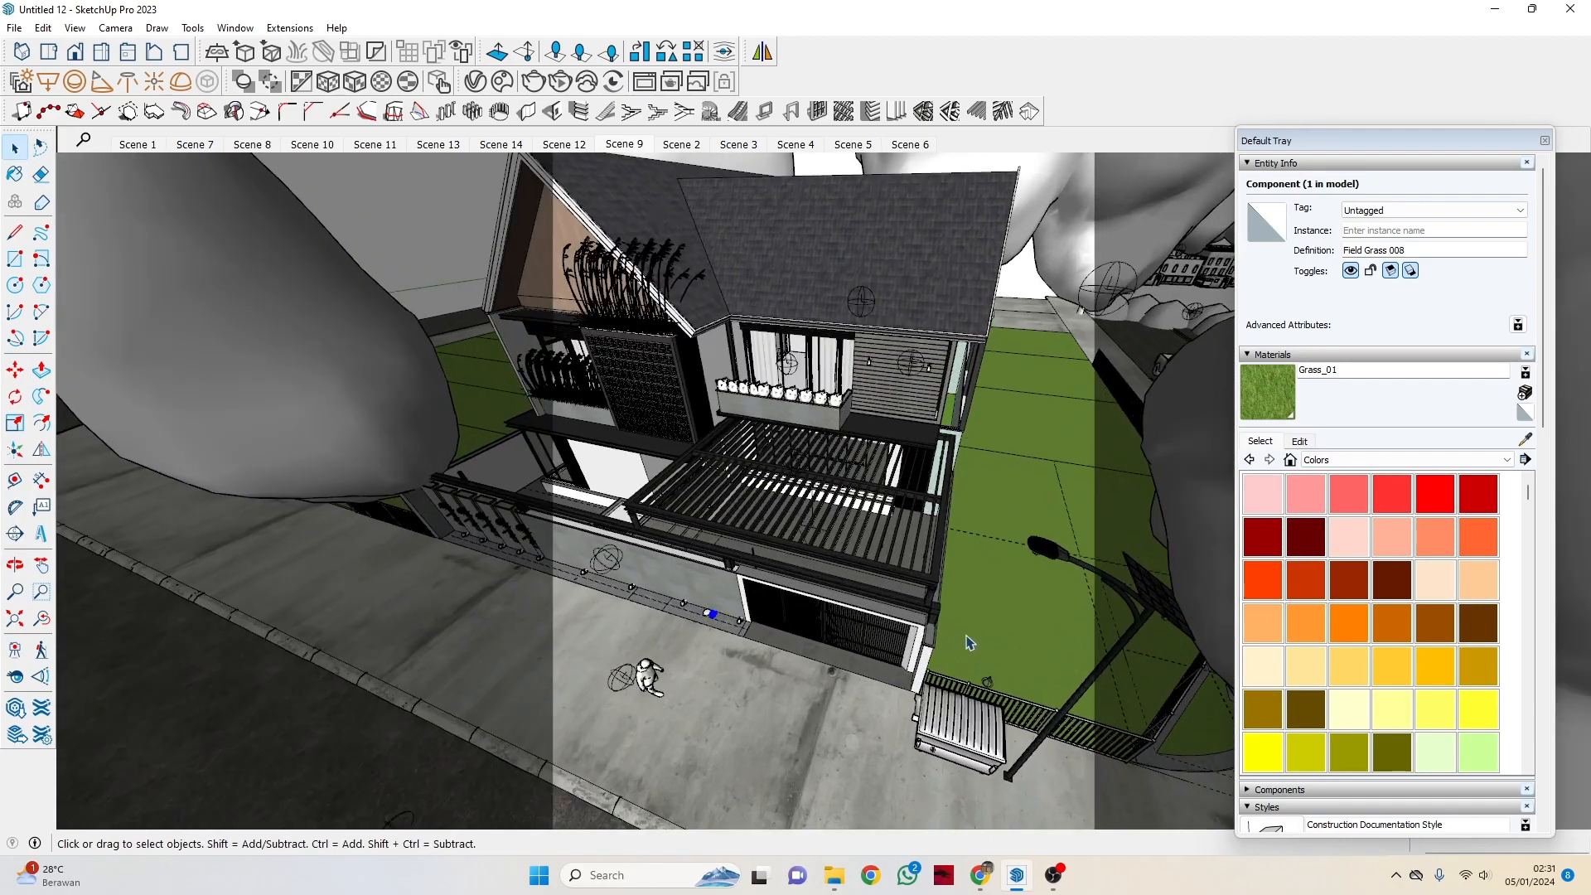
{"action": "scroll", "coordinate": [1021, 582], "scroll_direction": "up", "scroll_amount": 3}
{"action": "left_click", "coordinate": [1067, 532]}
Examine the Grass_01 lawn beside the carport wall up close and from above.
{"action": "scroll", "coordinate": [401, 525], "scroll_direction": "down", "scroll_amount": 5}
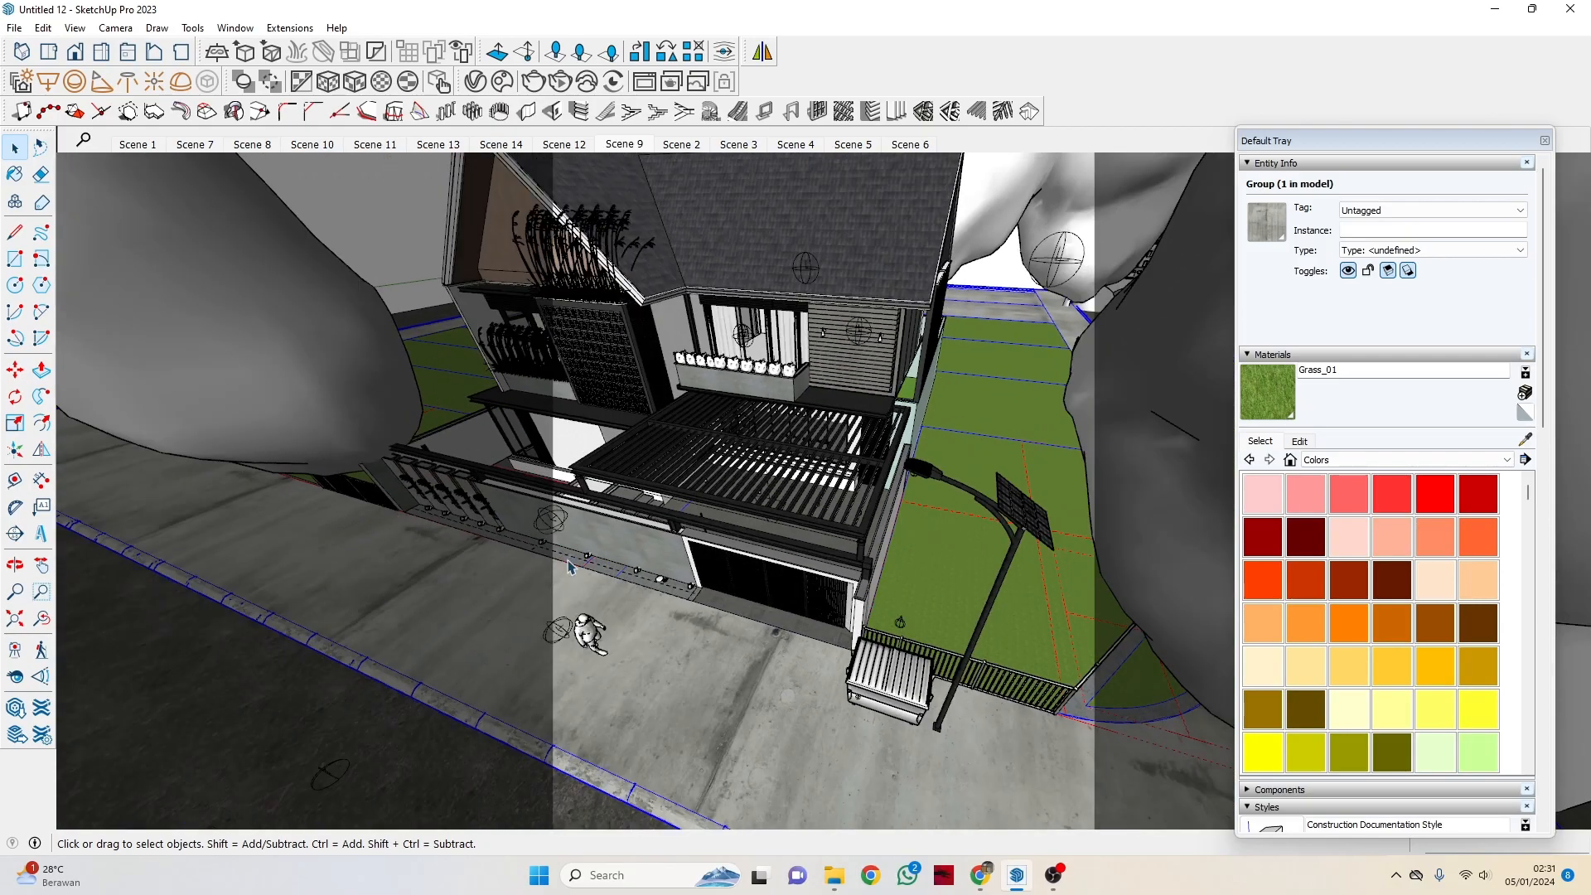
{"action": "scroll", "coordinate": [1003, 584], "scroll_direction": "up", "scroll_amount": 2}
{"action": "scroll", "coordinate": [919, 557], "scroll_direction": "up", "scroll_amount": 3}
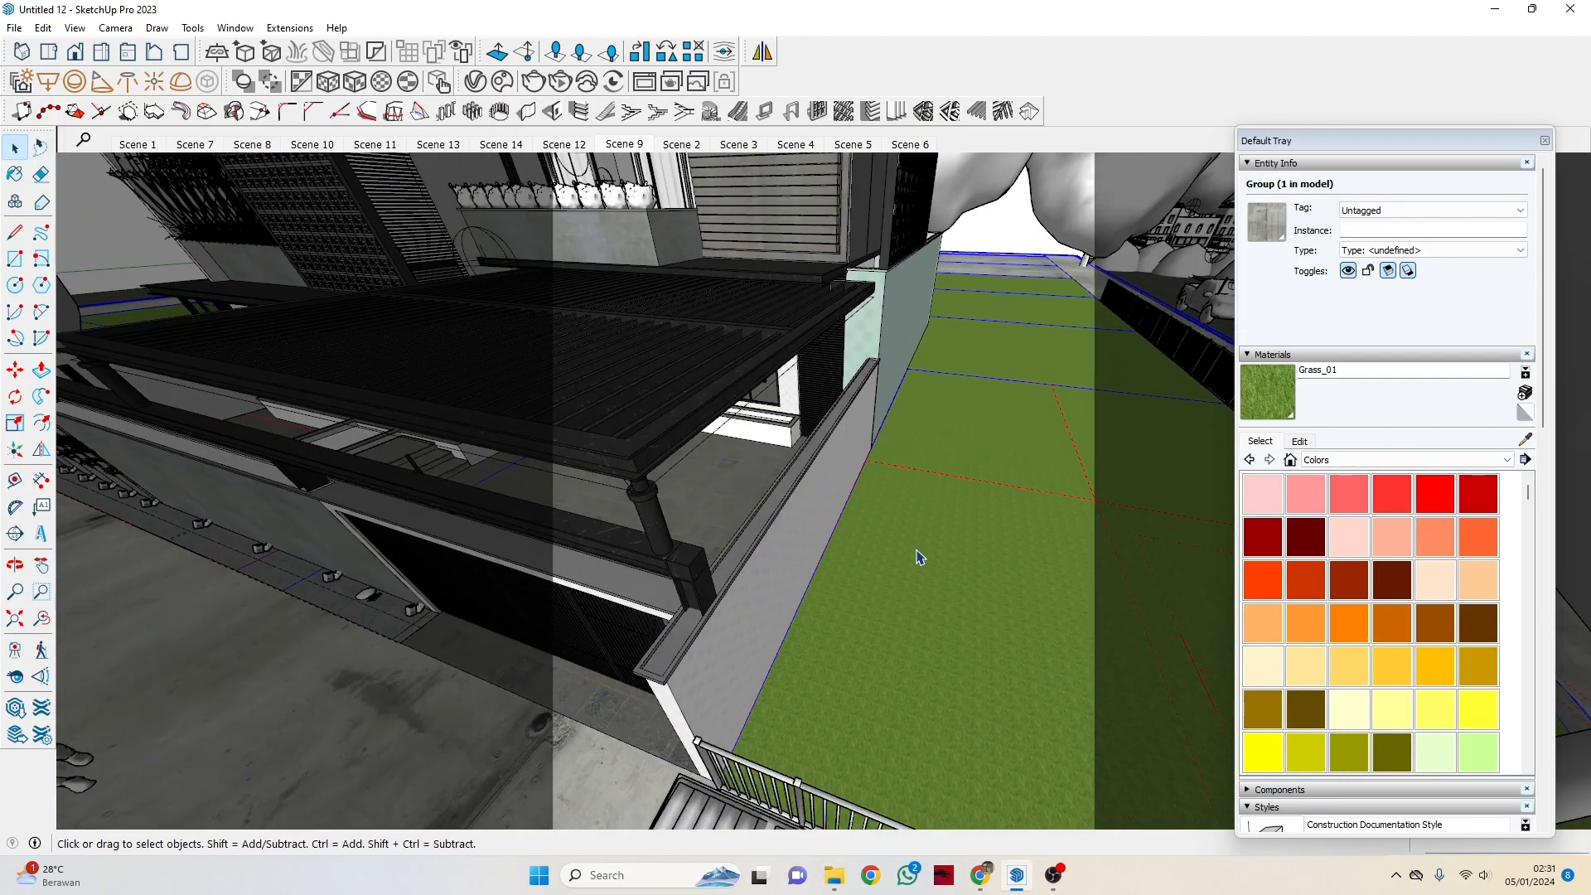
{"action": "scroll", "coordinate": [984, 525], "scroll_direction": "up", "scroll_amount": 3}
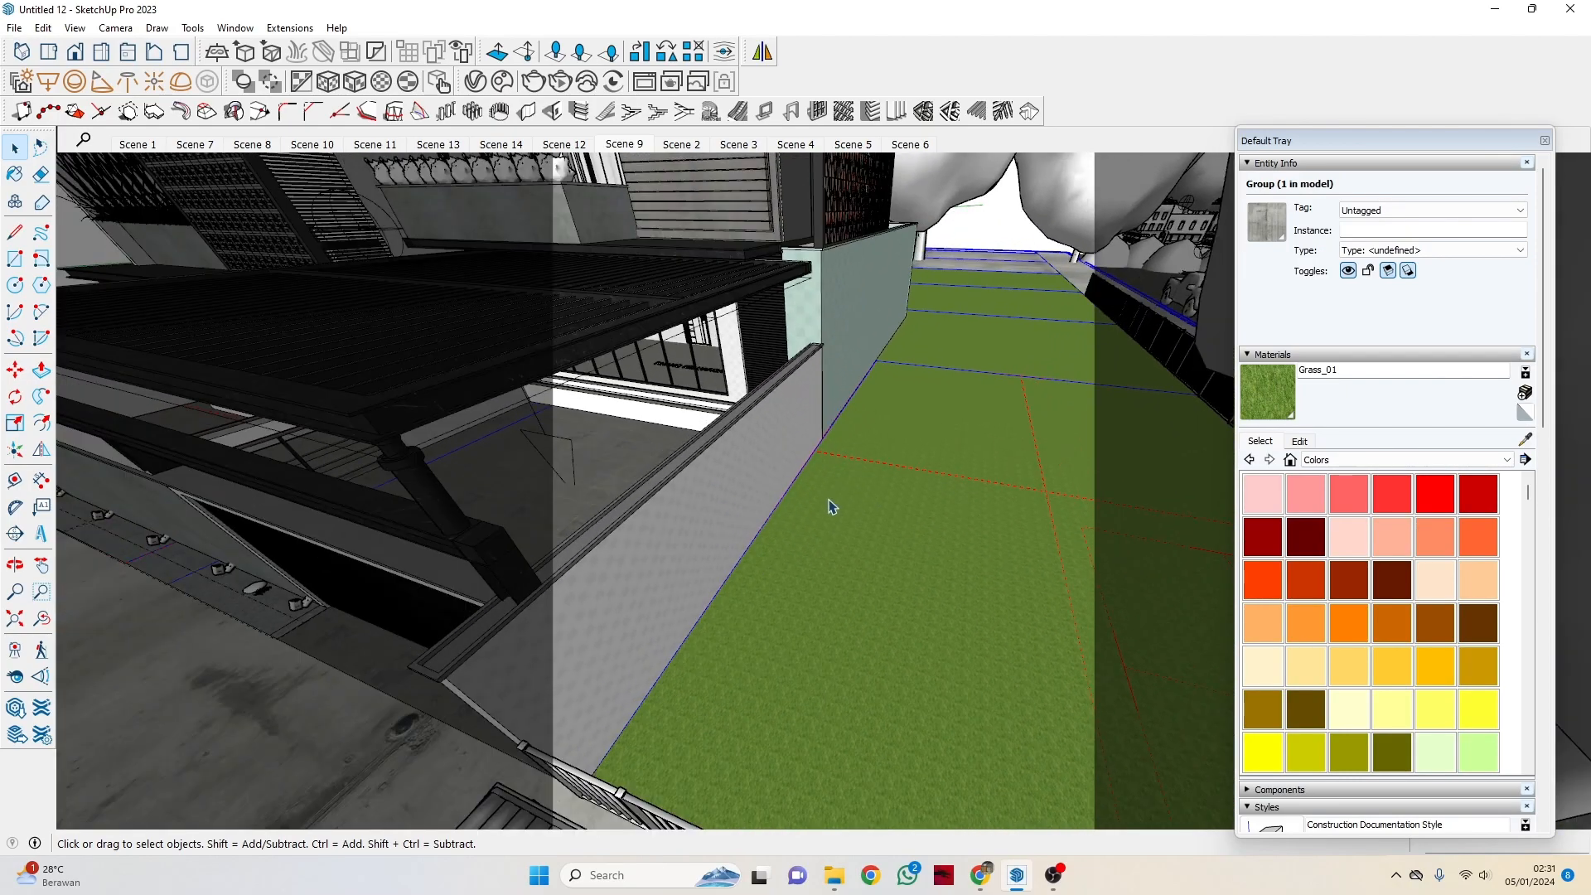
{"action": "middle_click_drag", "start_coordinate": [831, 505], "coordinate": [485, 594]}
{"action": "middle_click_drag", "start_coordinate": [977, 451], "coordinate": [1085, 493]}
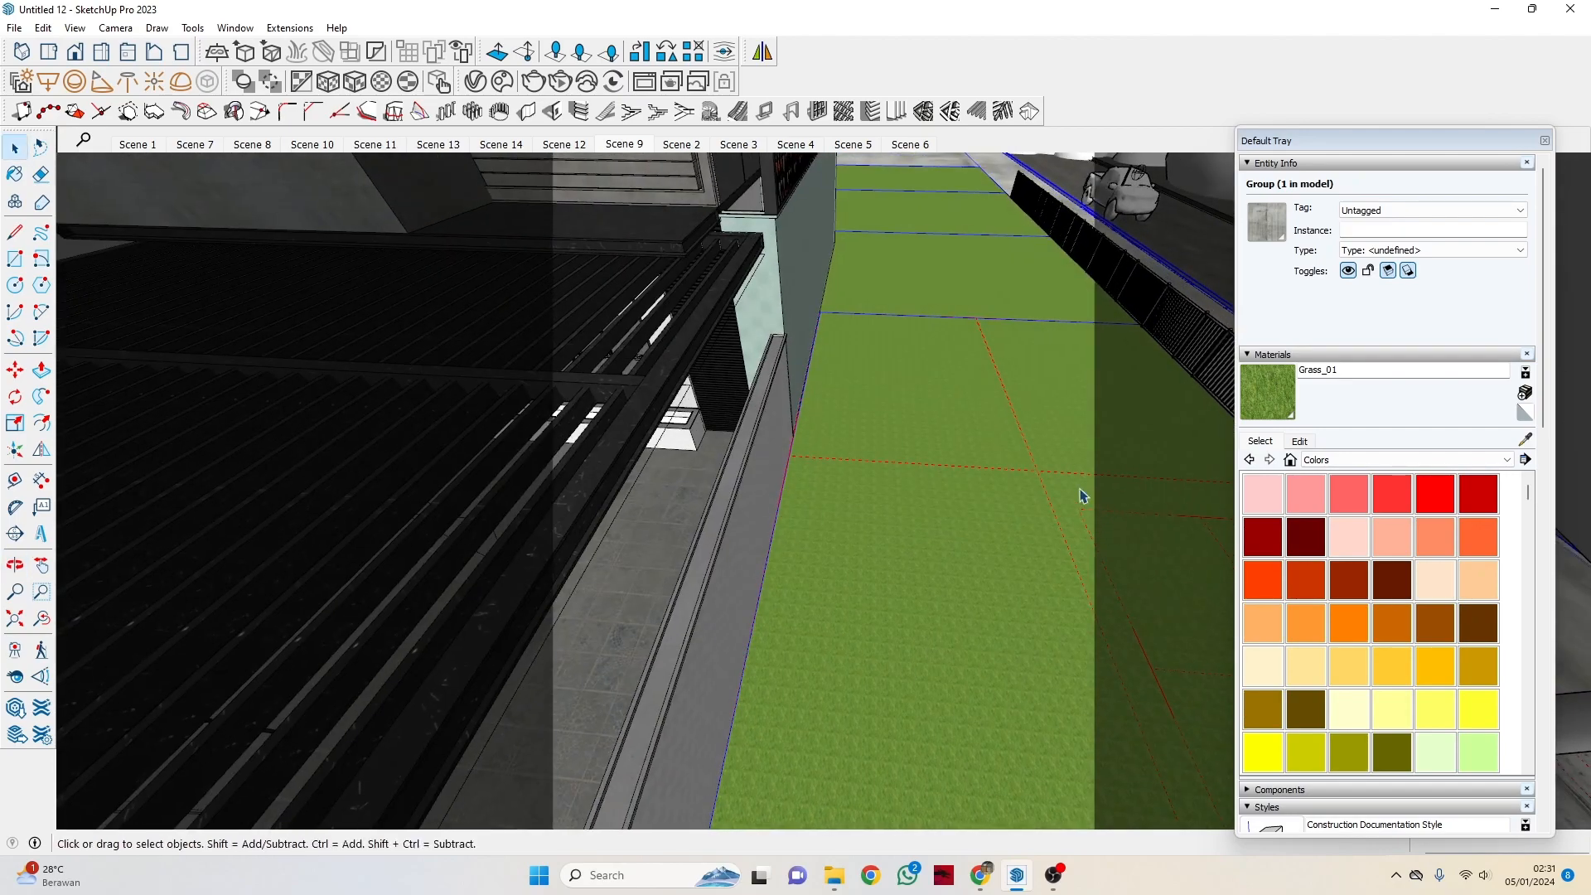
{"action": "scroll", "coordinate": [1068, 472], "scroll_direction": "up", "scroll_amount": 1}
{"action": "scroll", "coordinate": [1060, 456], "scroll_direction": "down", "scroll_amount": 3}
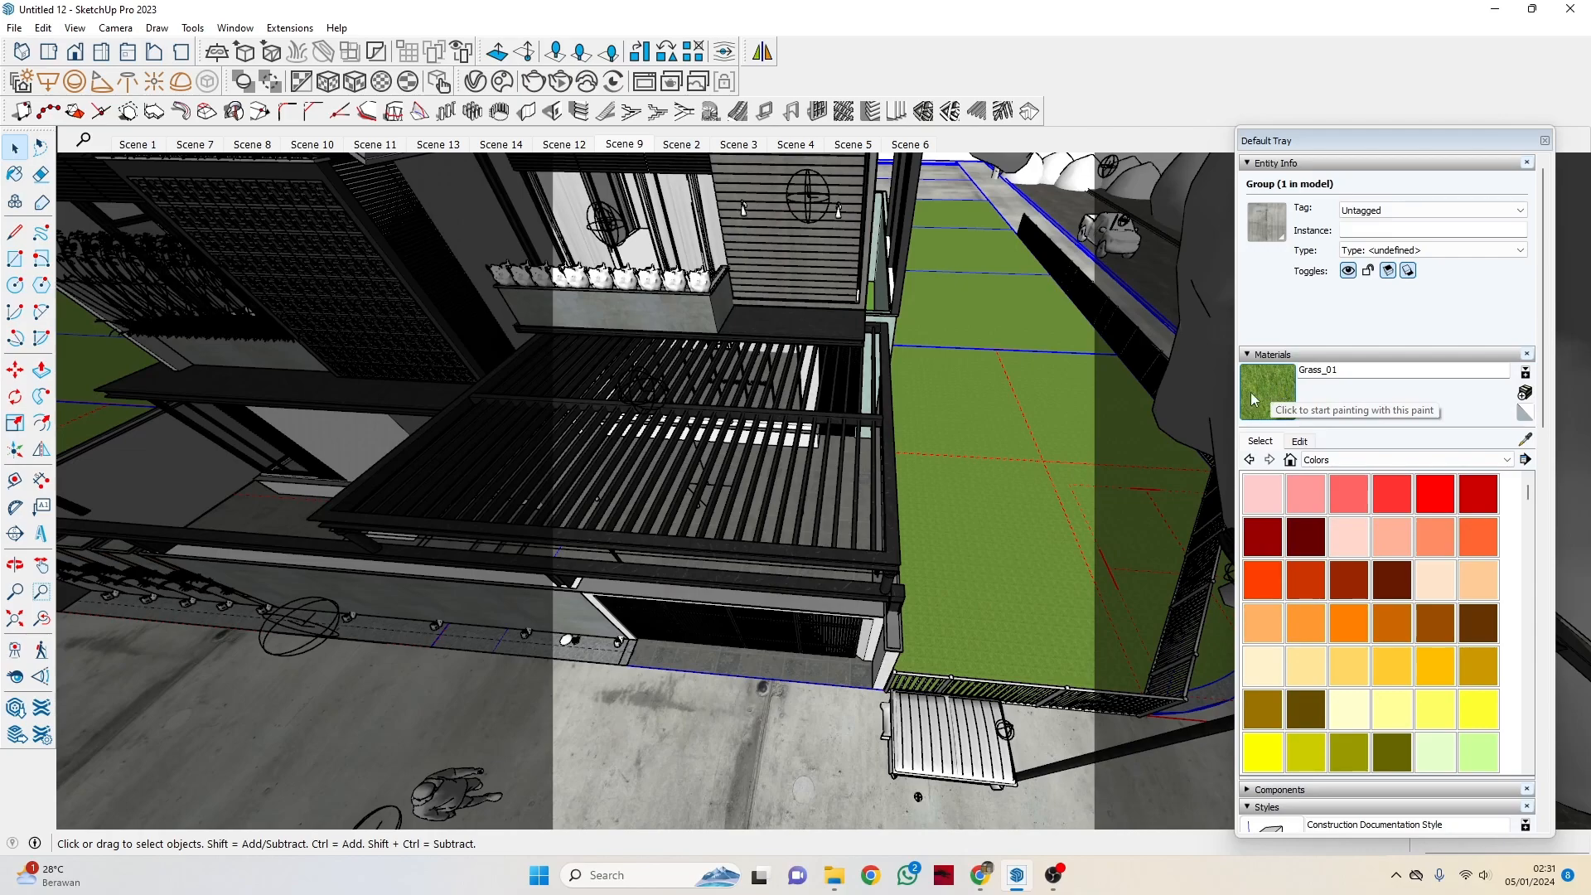
Select all geometry inside the side-lawn group nested in the ground group, view its grouping options, and exit the group.
{"action": "key", "text": "ctrl+t"}
{"action": "left_click", "coordinate": [1014, 495]}
{"action": "key", "text": "Delete"}
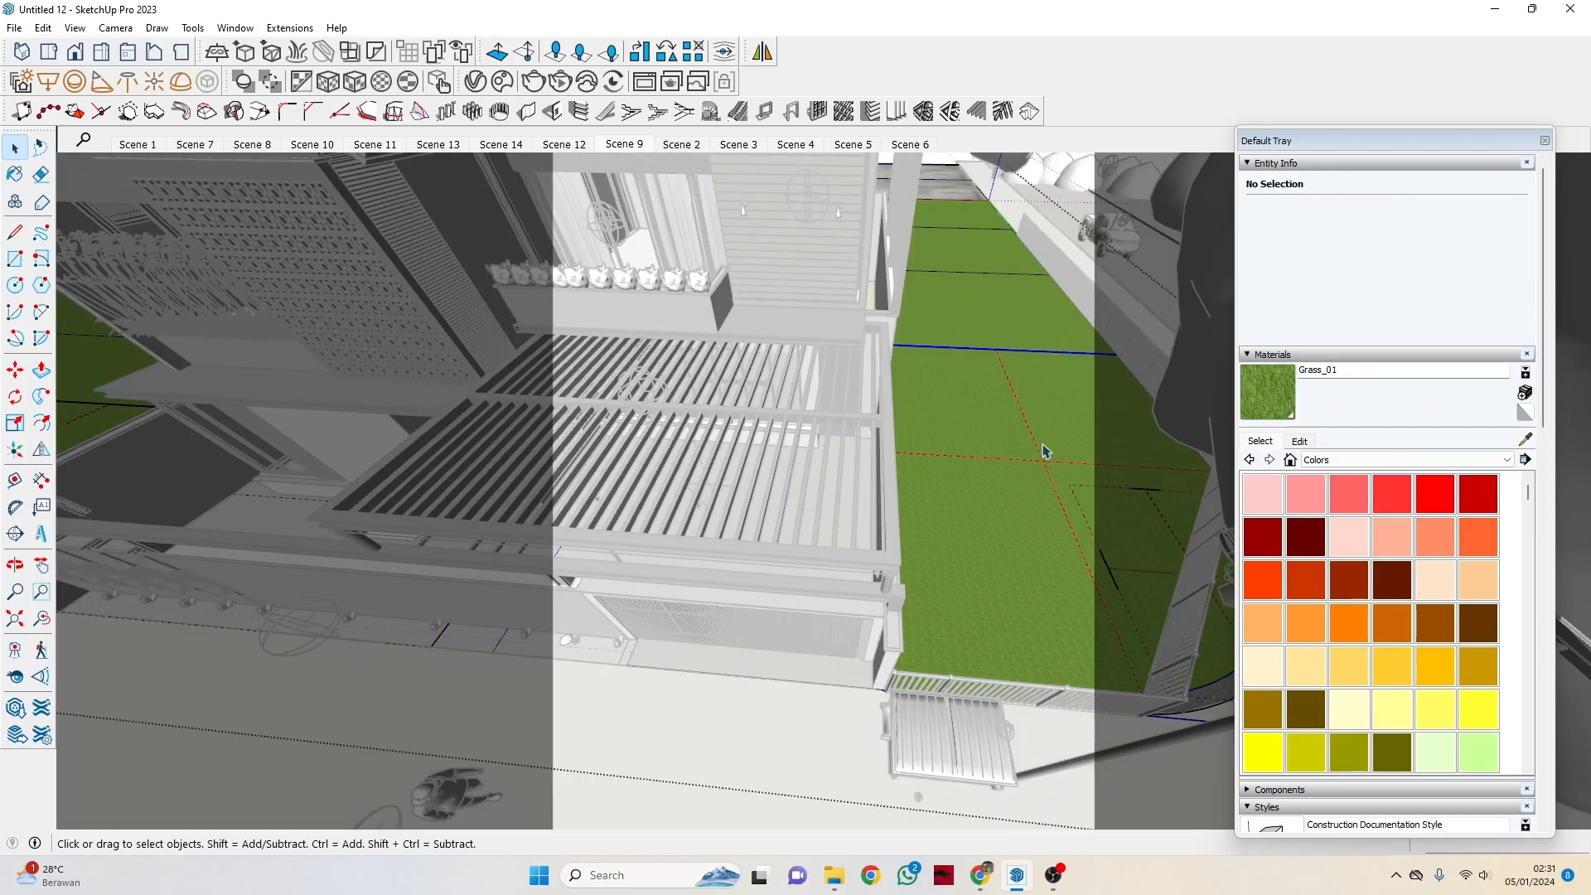
{"action": "left_click", "coordinate": [1042, 461]}
{"action": "key", "text": "Delete"}
{"action": "left_click", "coordinate": [1027, 527]}
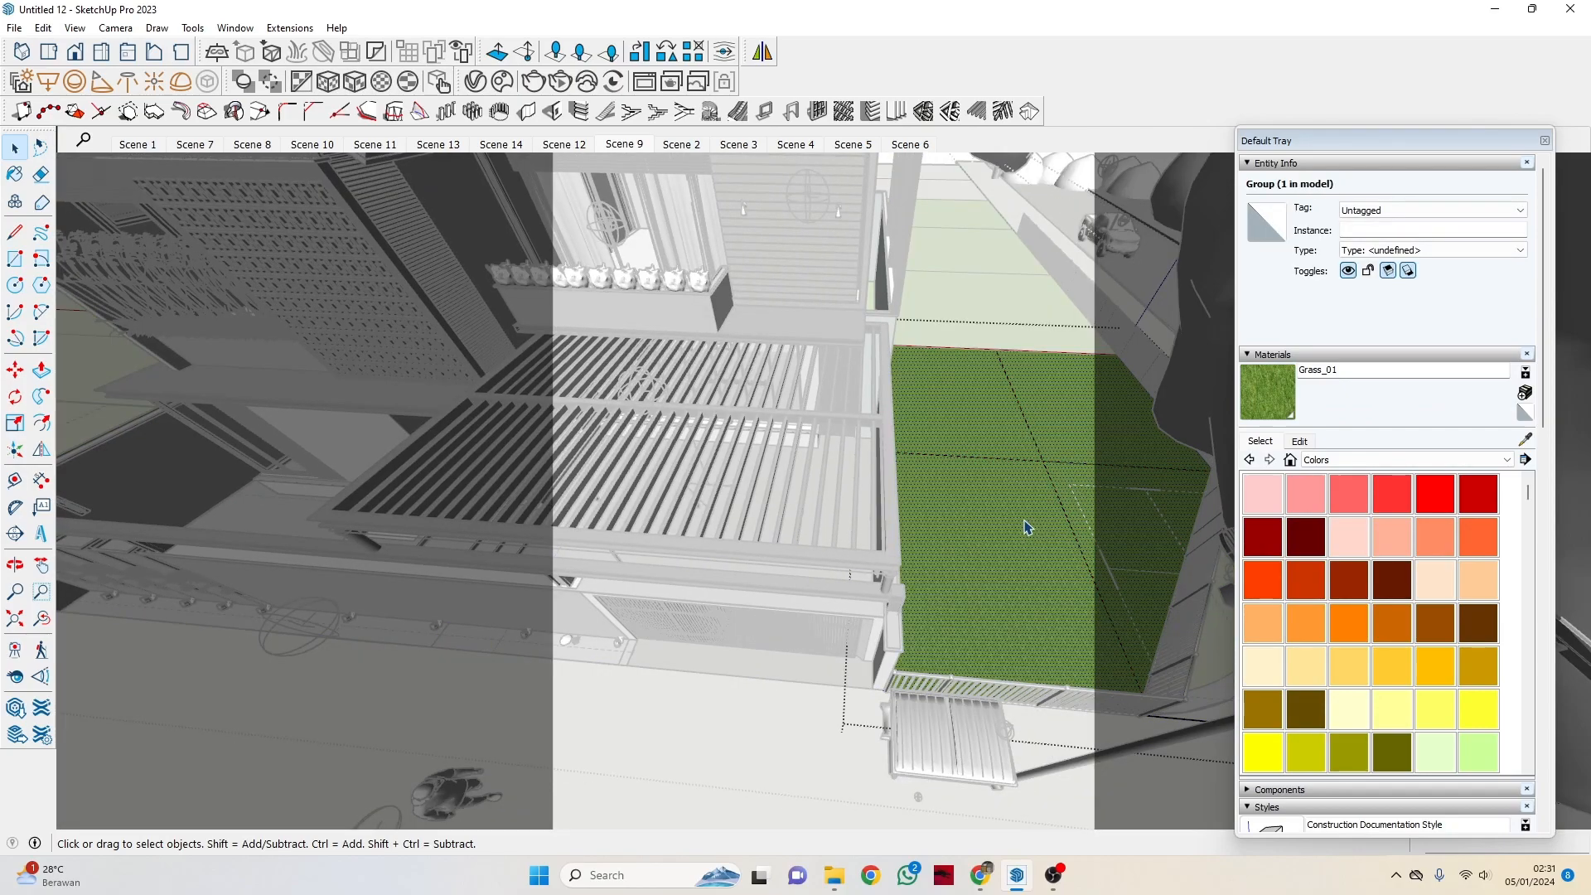
{"action": "key", "text": "ctrl+a"}
{"action": "right_click", "coordinate": [1027, 527]}
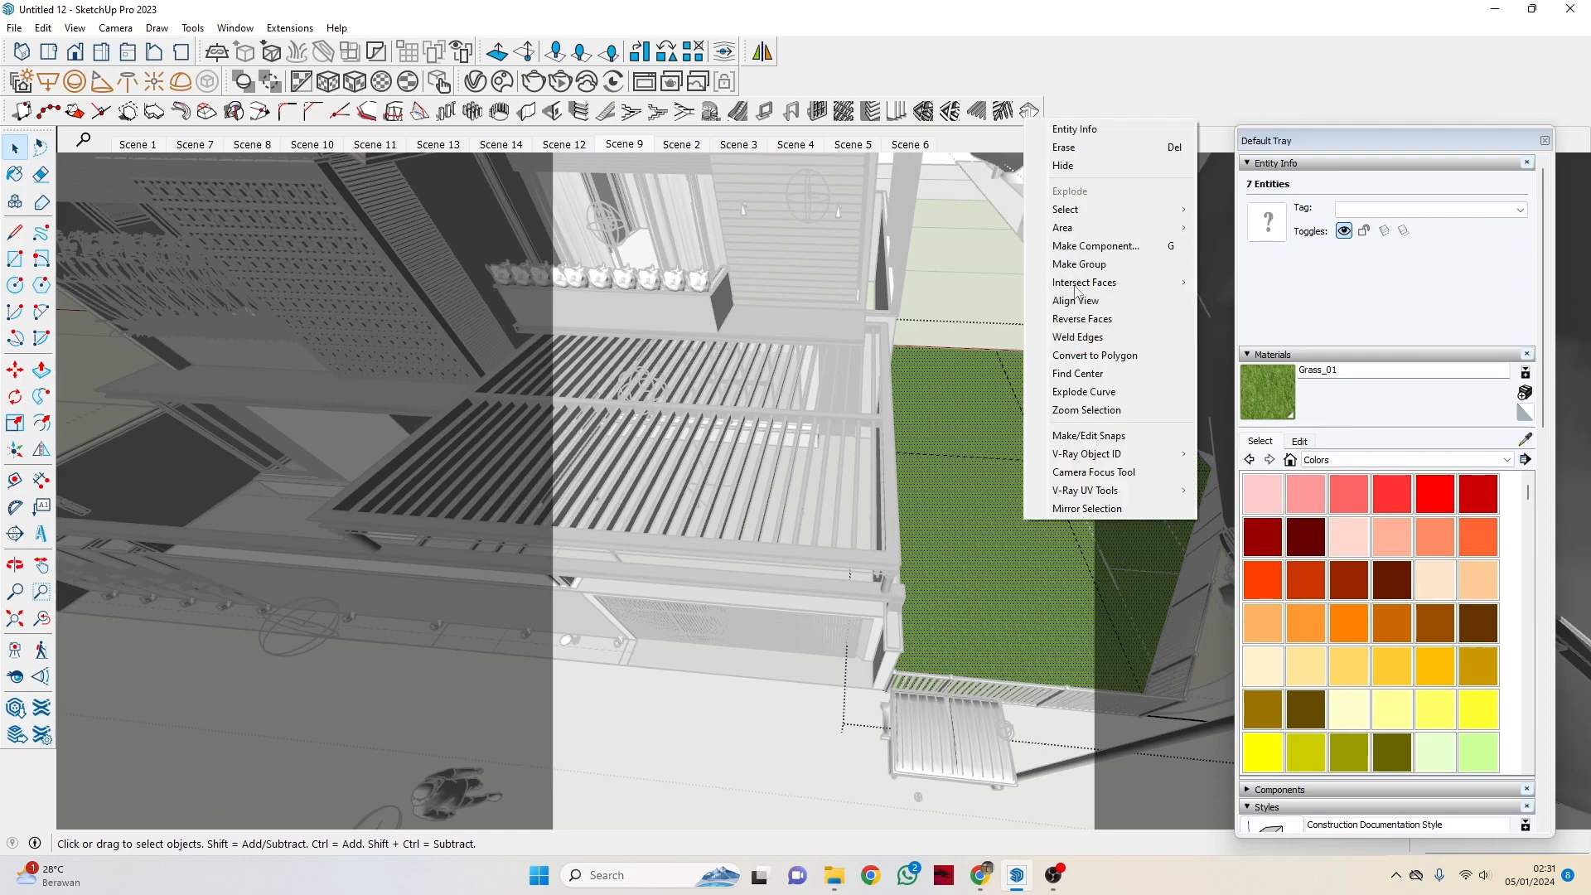
{"action": "left_click", "coordinate": [871, 594]}
{"action": "key", "text": "Escape"}
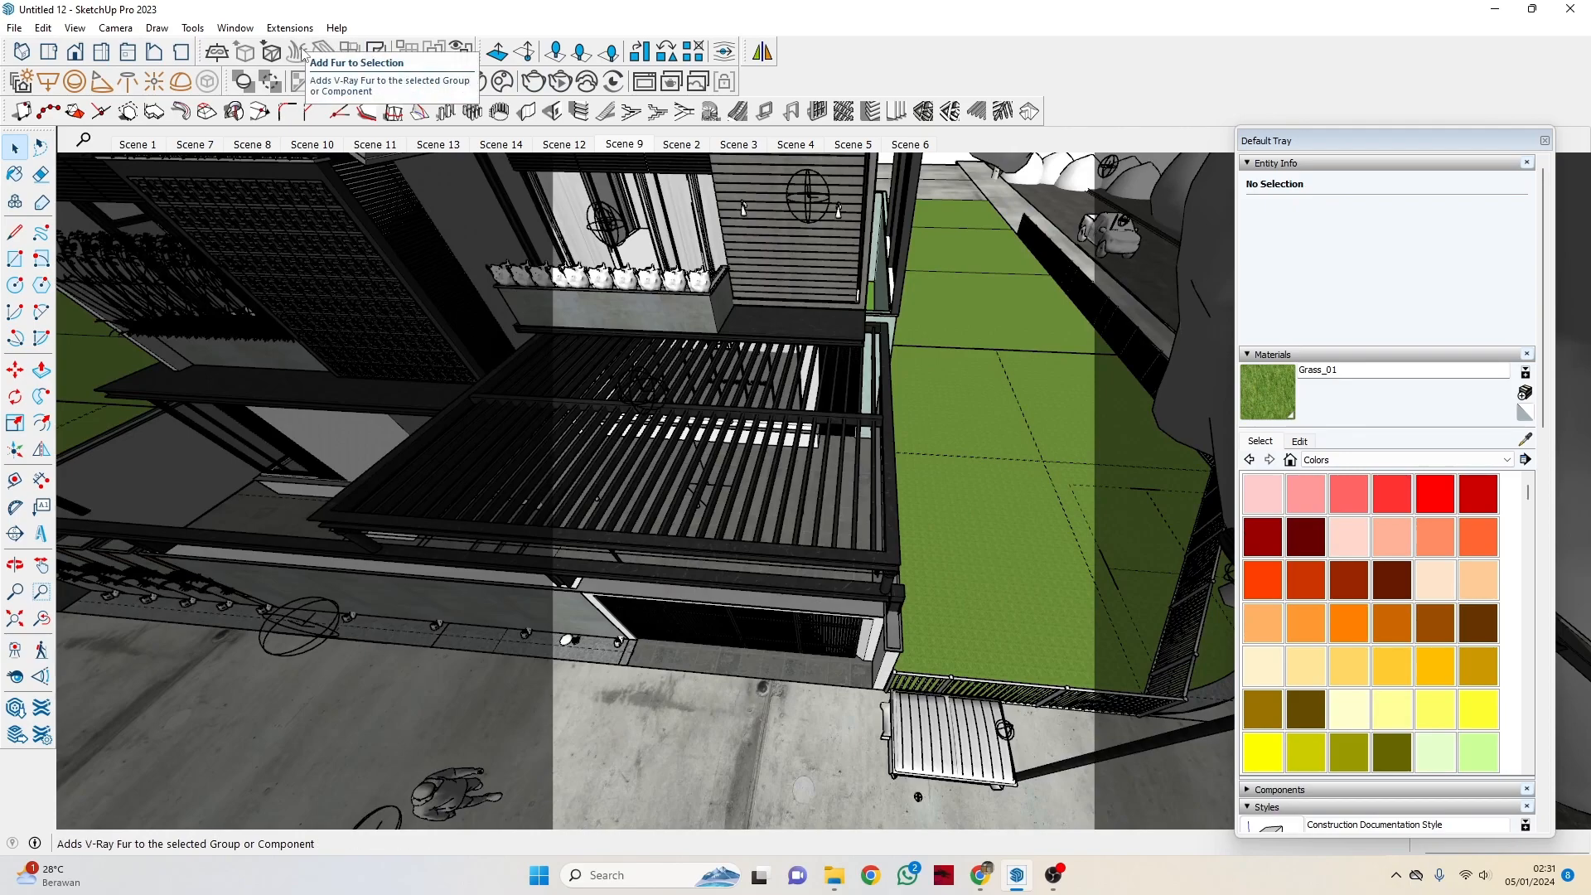
Inspect the lawn group nested inside the ground group, and then exit the group and clear the selection.
{"action": "left_click", "coordinate": [1018, 491]}
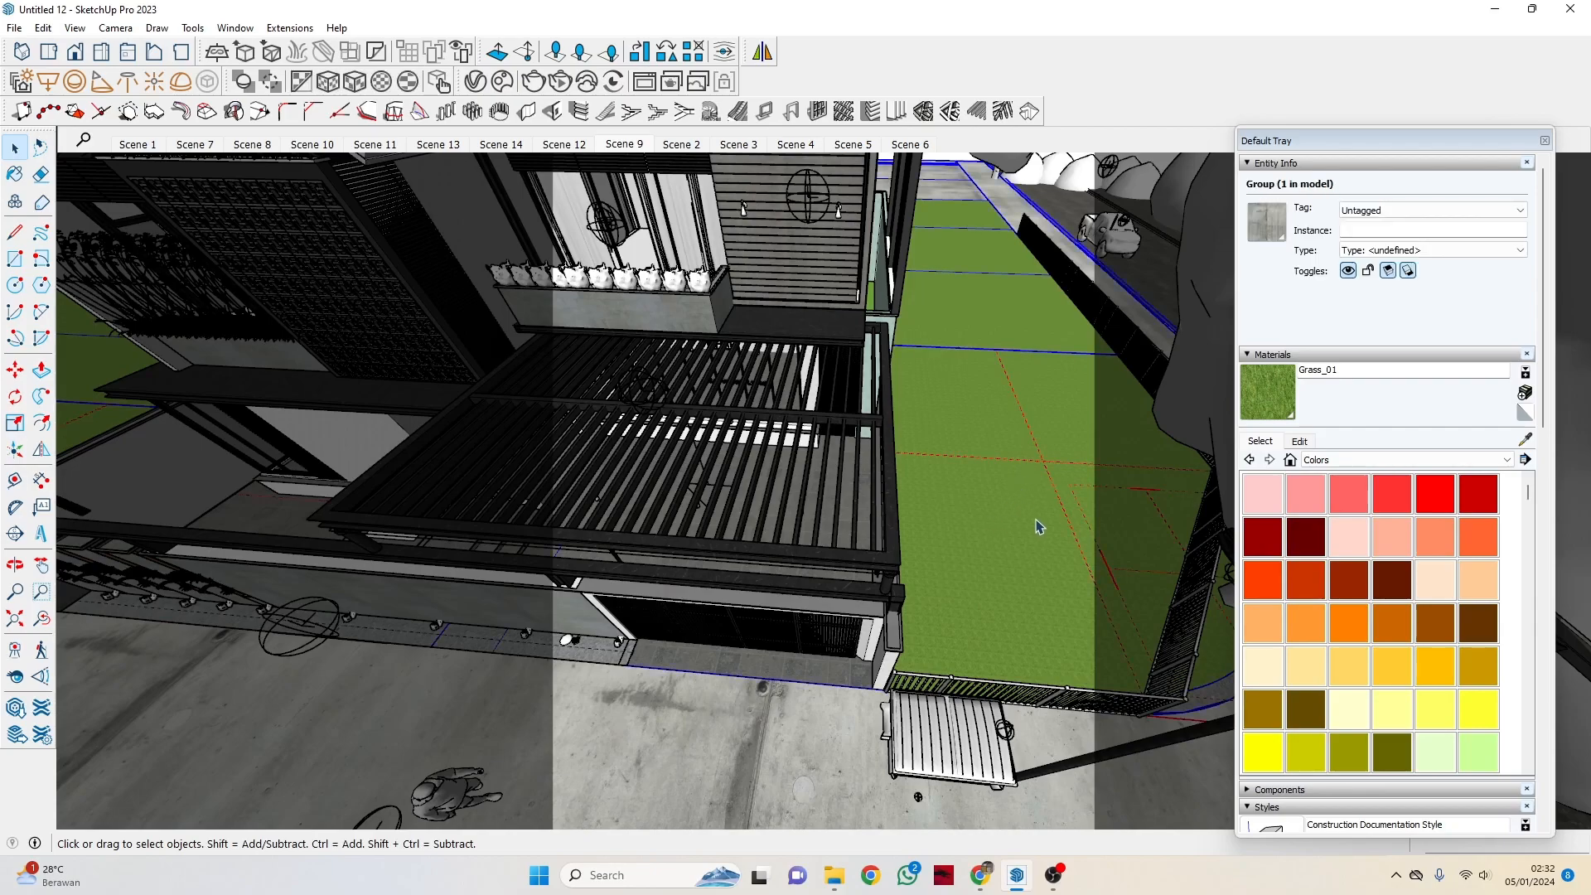
{"action": "key", "text": "Escape"}
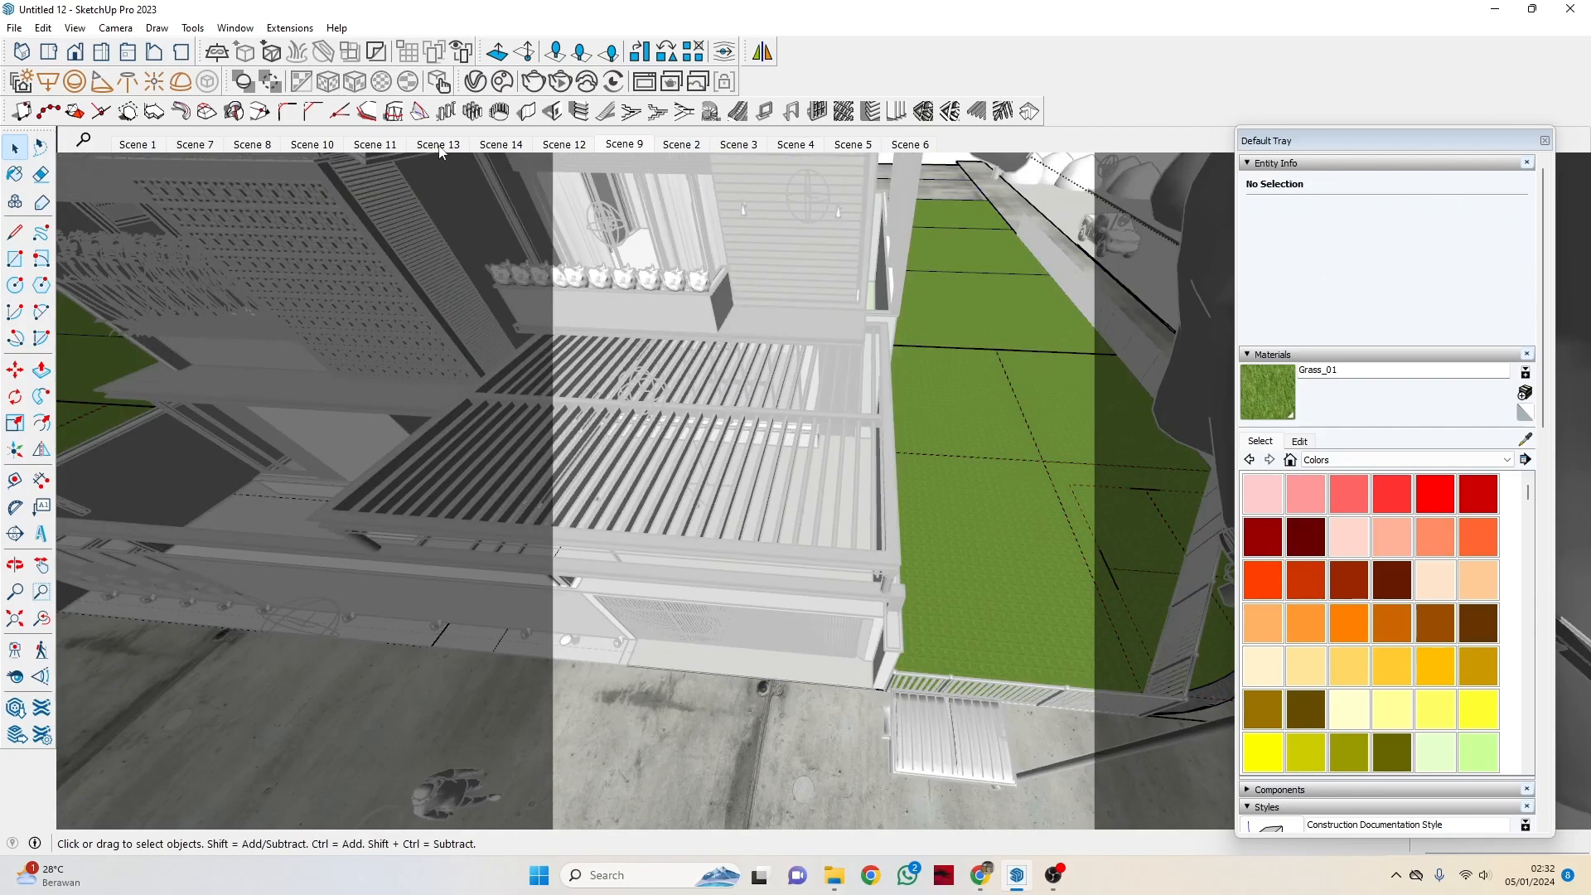
{"action": "left_click", "coordinate": [1011, 472]}
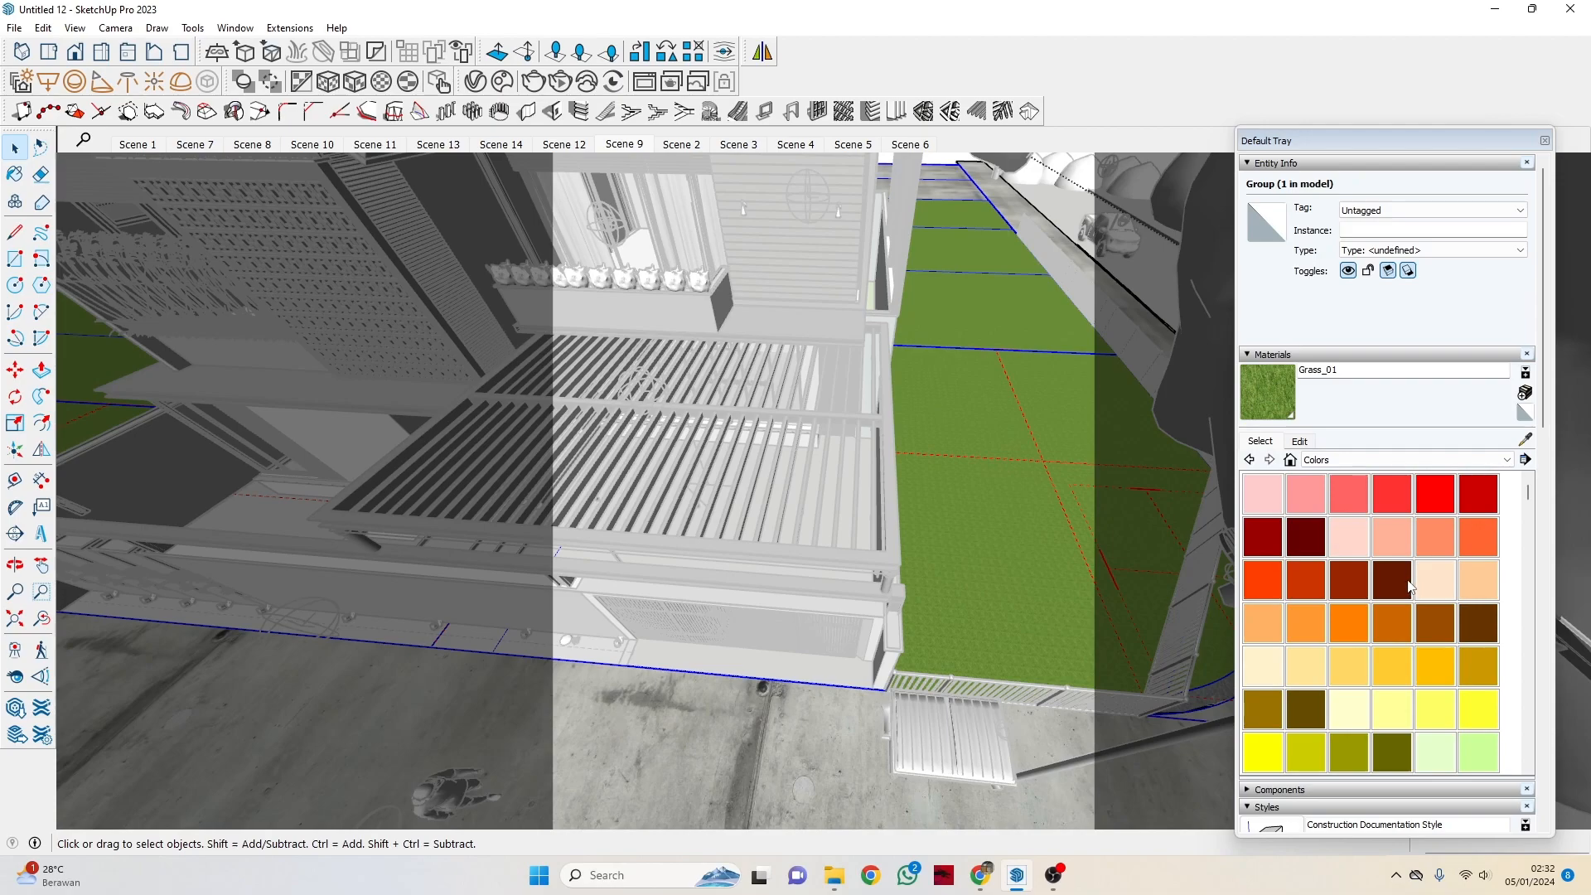
{"action": "key", "text": "Escape"}
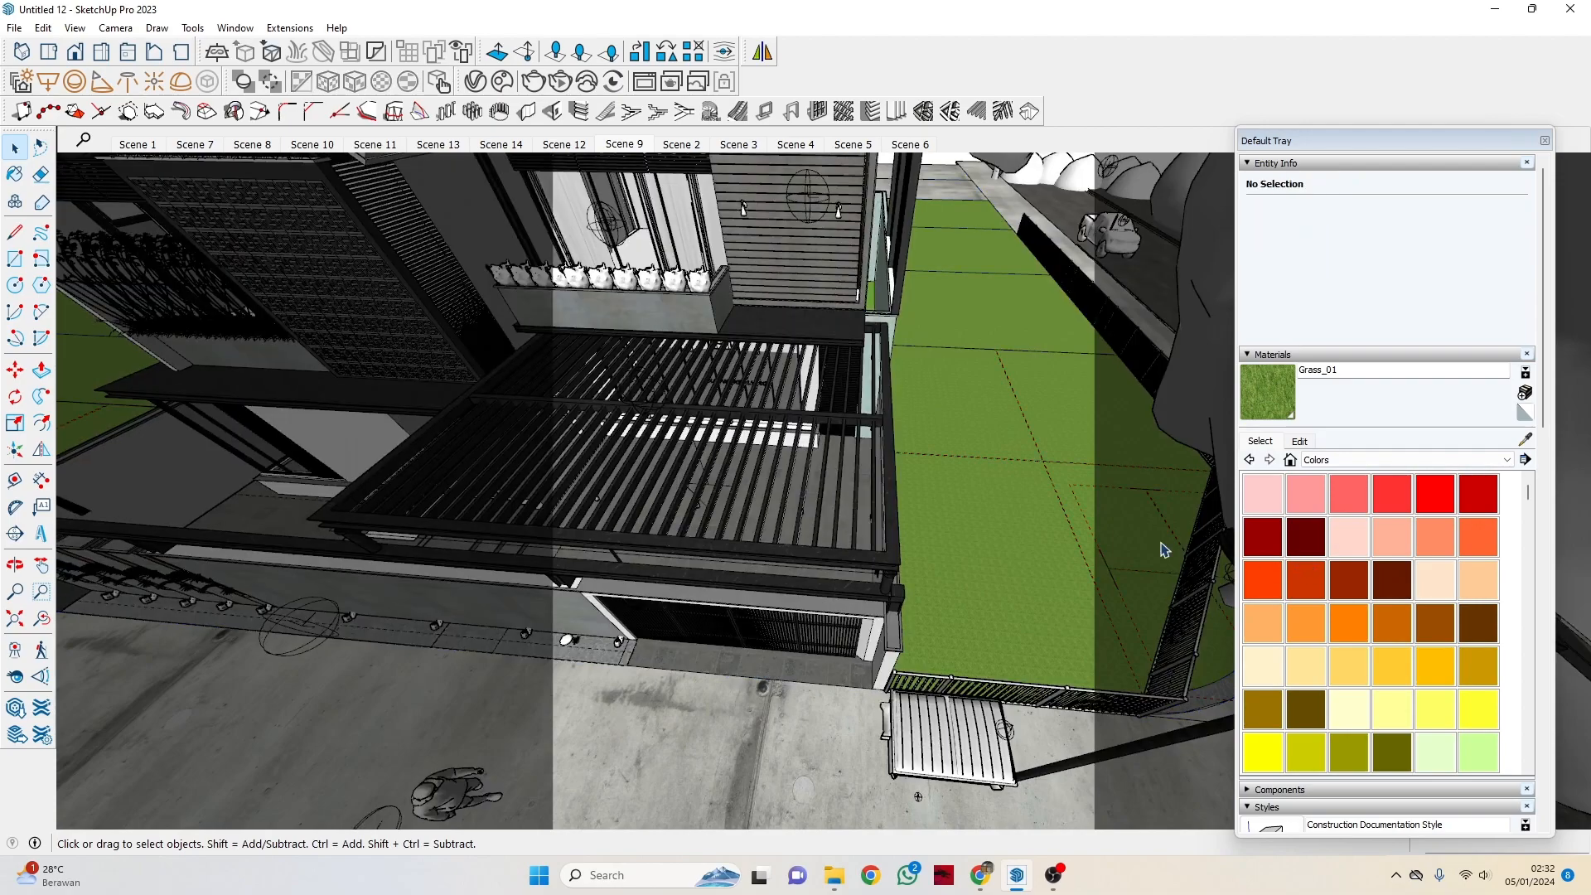
Inspect the Count (Area) parameter of the Fur#1 geometry in the V-Ray Asset Editor, and then minimize the editor.
{"action": "left_click", "coordinate": [484, 87]}
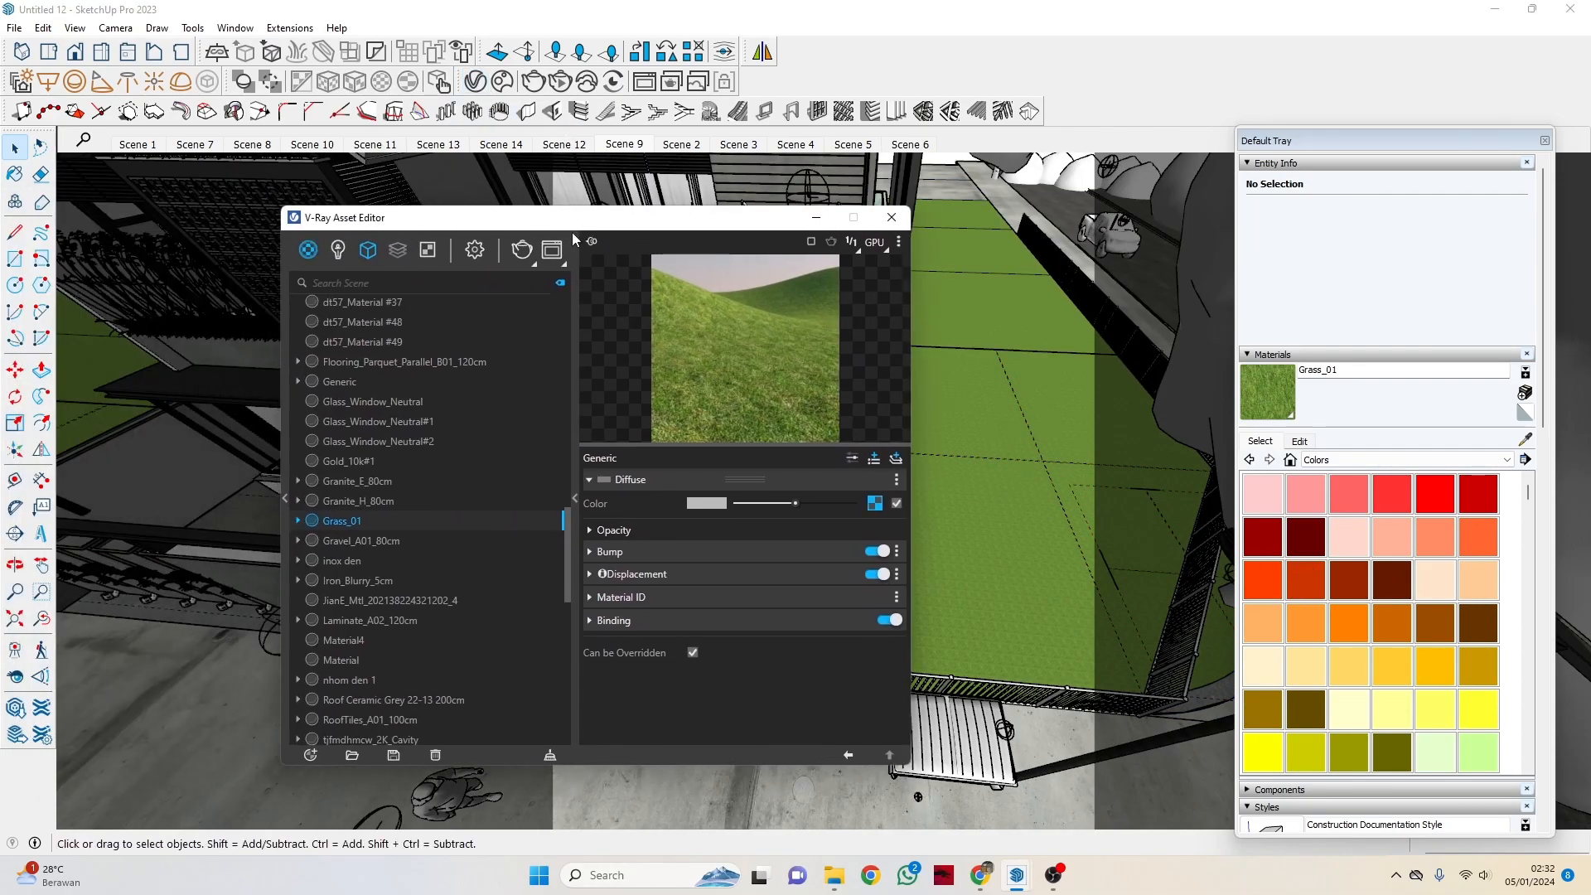
{"action": "left_click", "coordinate": [369, 252]}
{"action": "scroll", "coordinate": [391, 517], "scroll_direction": "down", "scroll_amount": 3}
{"action": "left_click", "coordinate": [352, 679]}
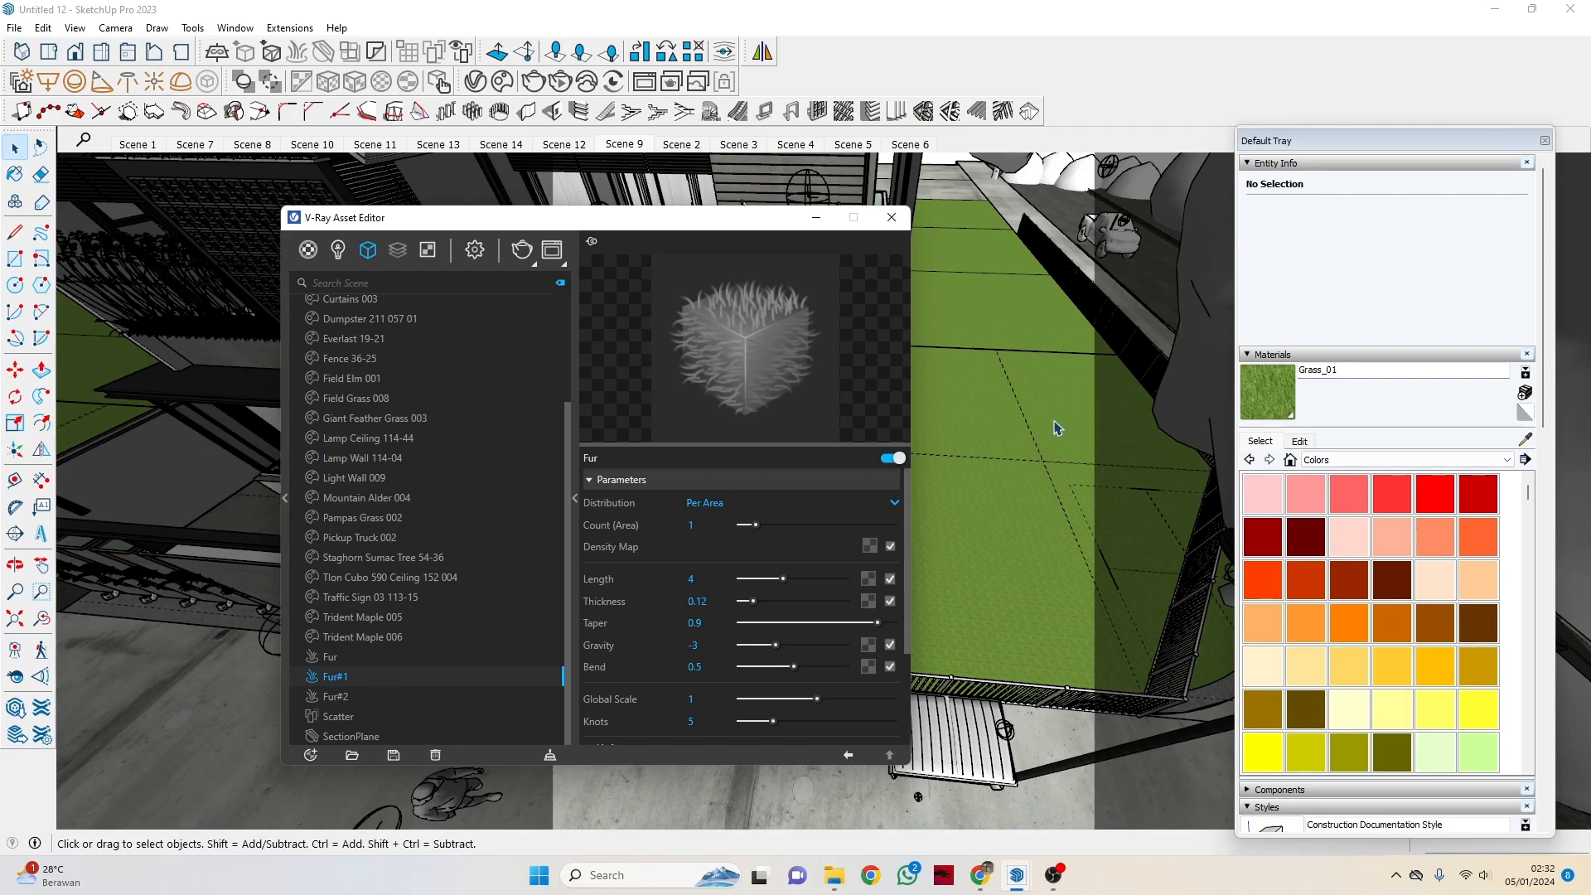
{"action": "scroll", "coordinate": [1027, 535], "scroll_direction": "up", "scroll_amount": 3}
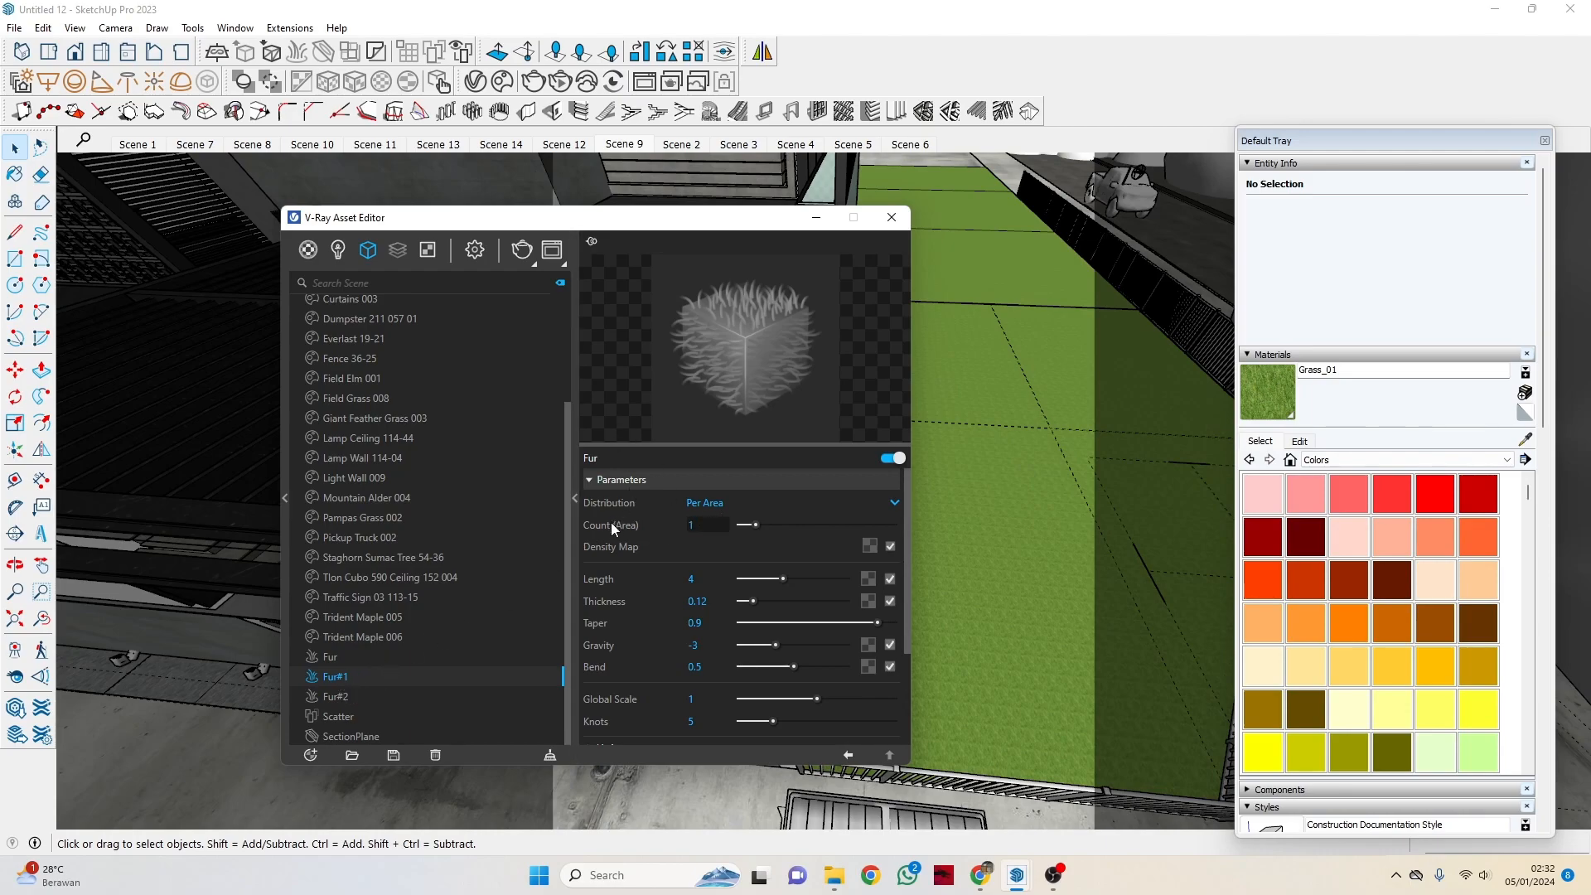
{"action": "left_click", "coordinate": [705, 526]}
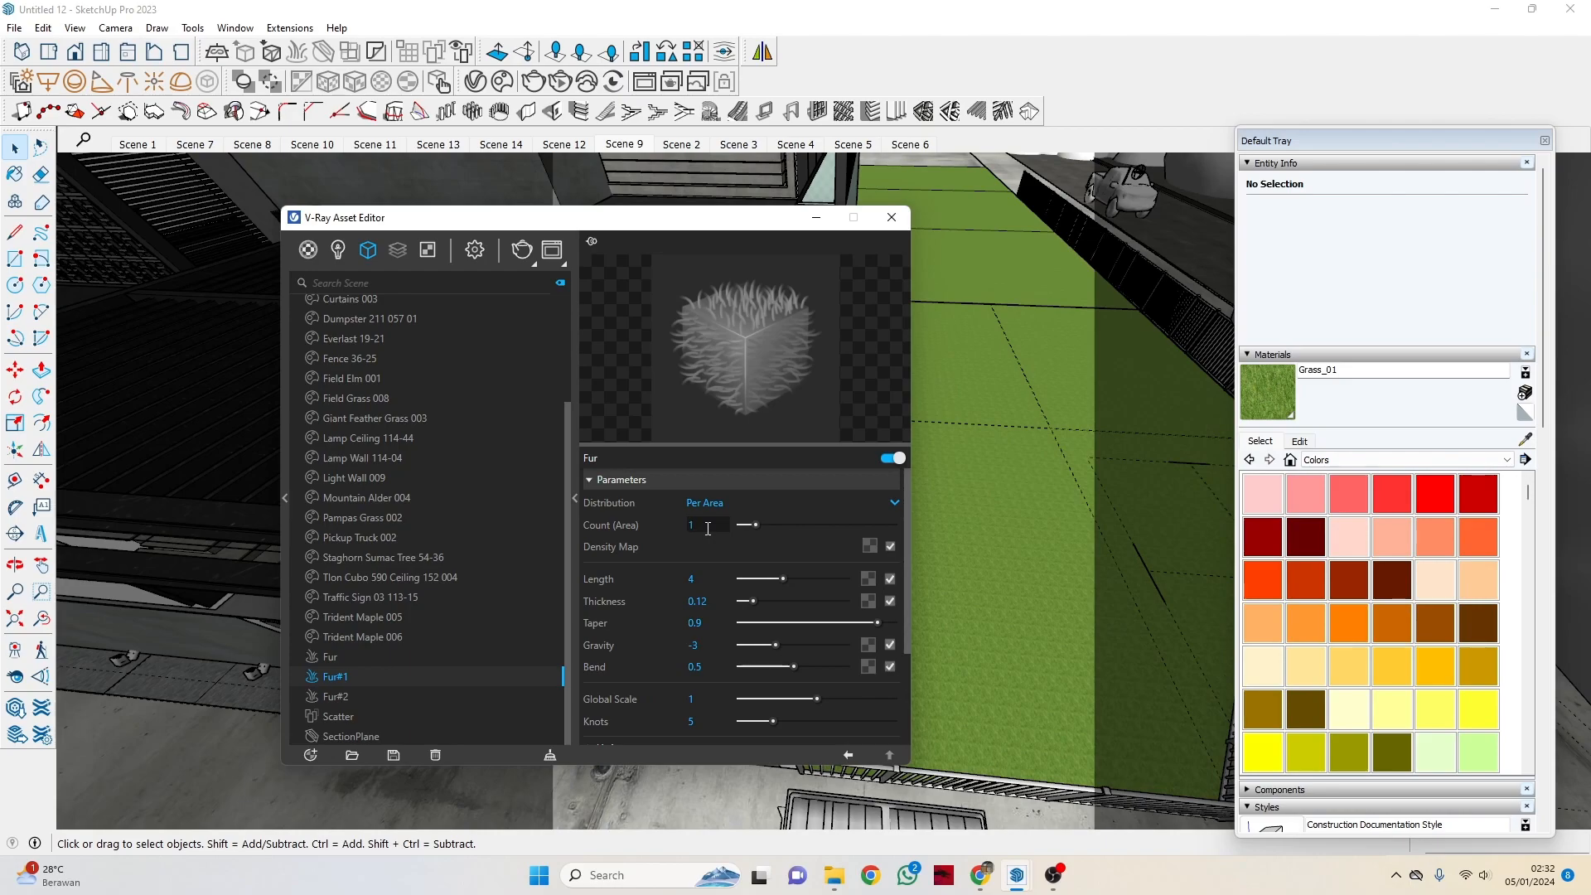
{"action": "left_click", "coordinate": [818, 220]}
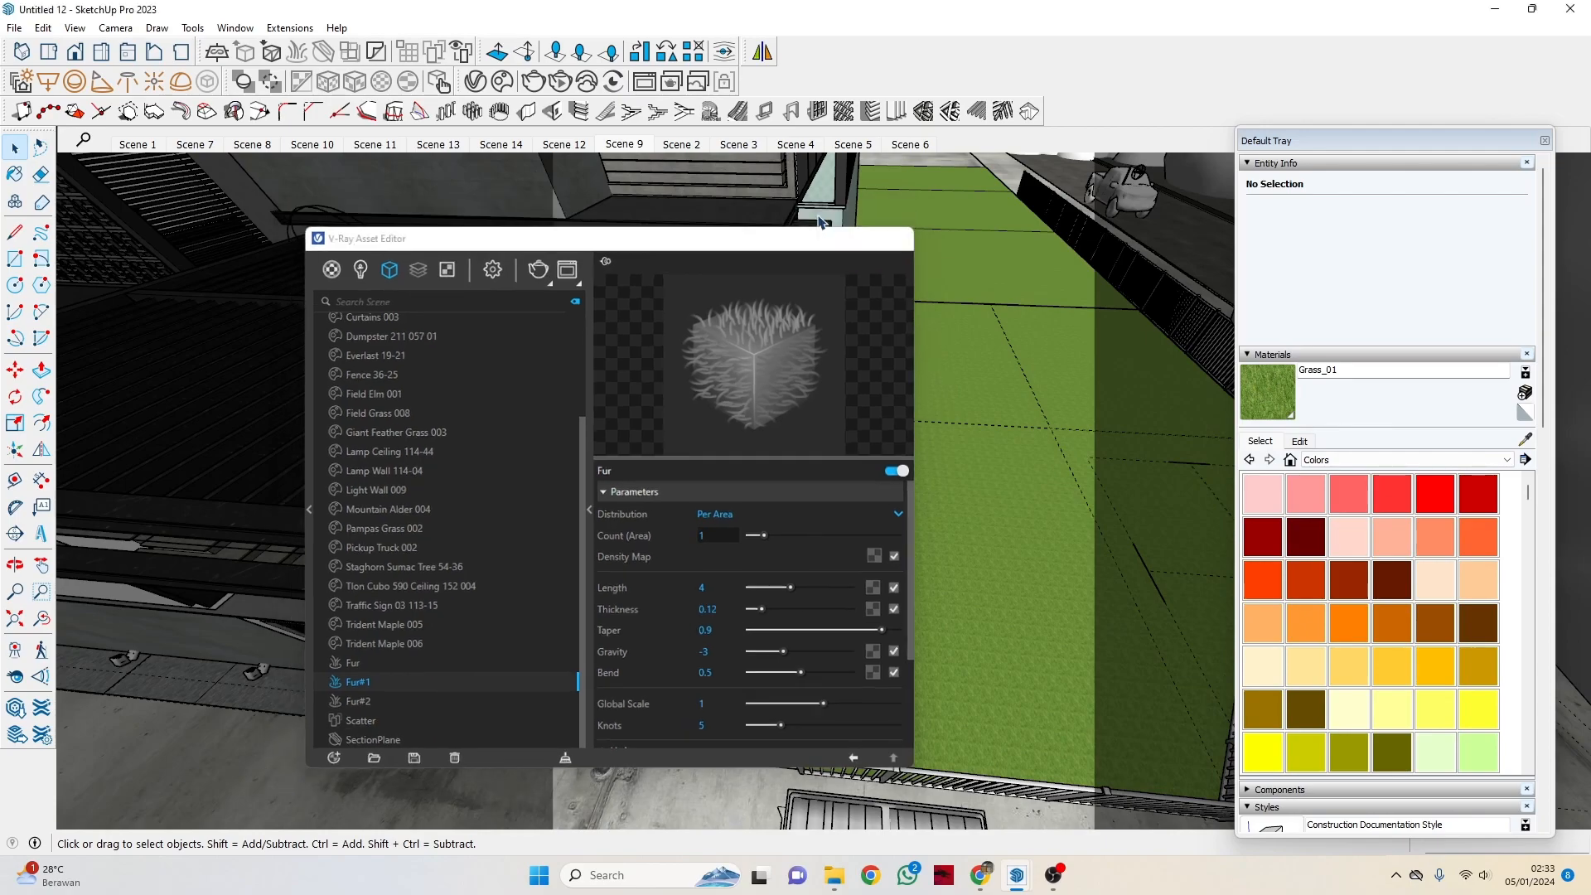
Examine the side lawn, street lamp and corner pavement from above and from several angles.
{"action": "scroll", "coordinate": [315, 598], "scroll_direction": "down", "scroll_amount": 4}
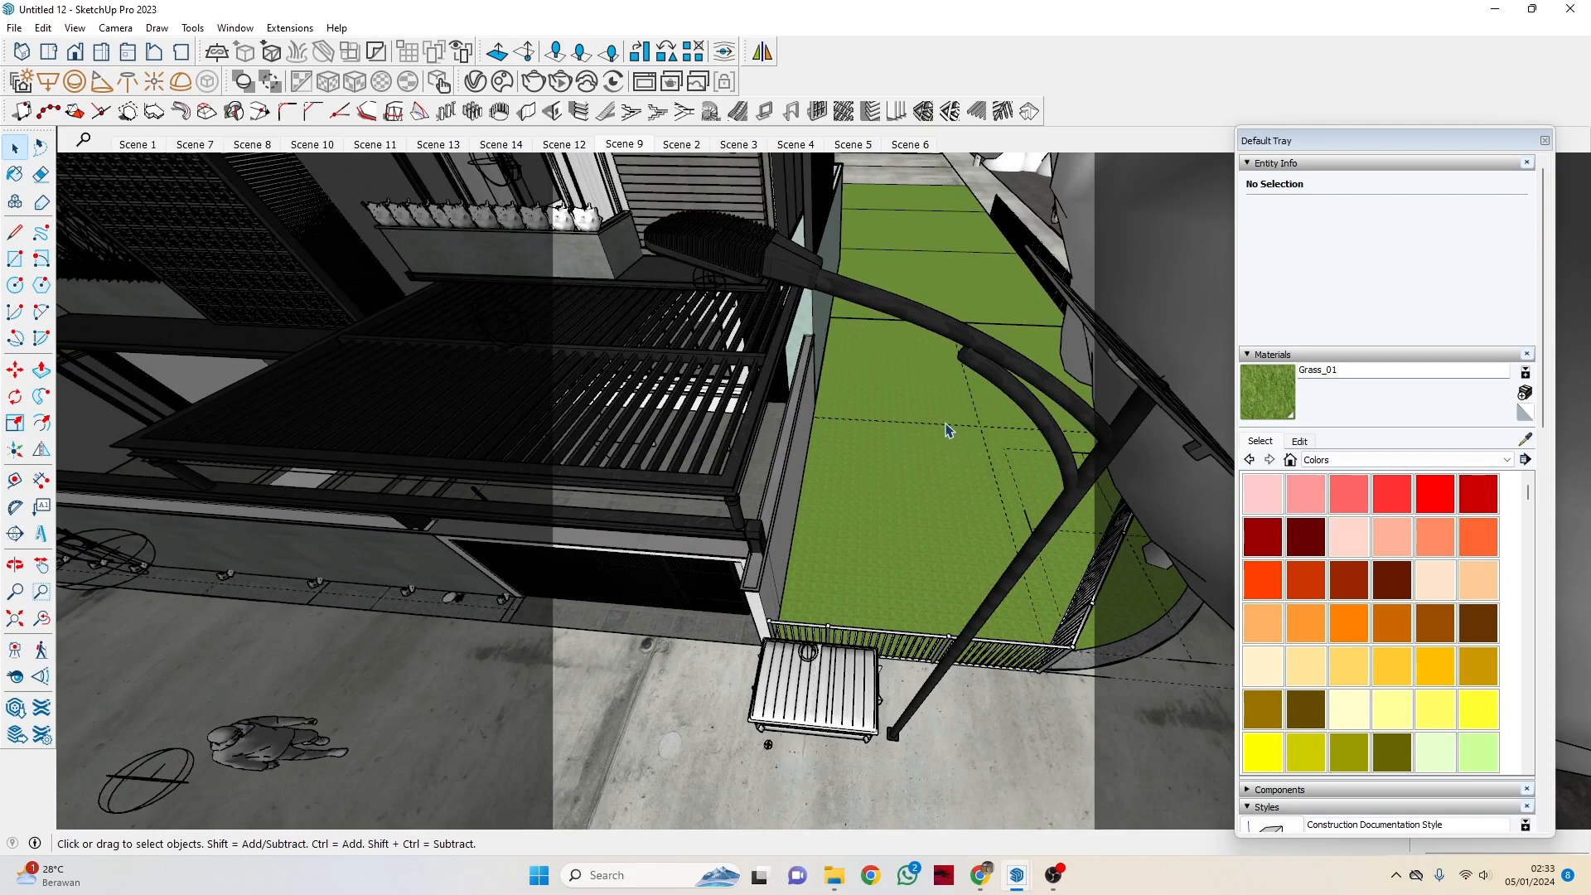
{"action": "scroll", "coordinate": [914, 410], "scroll_direction": "down", "scroll_amount": 5}
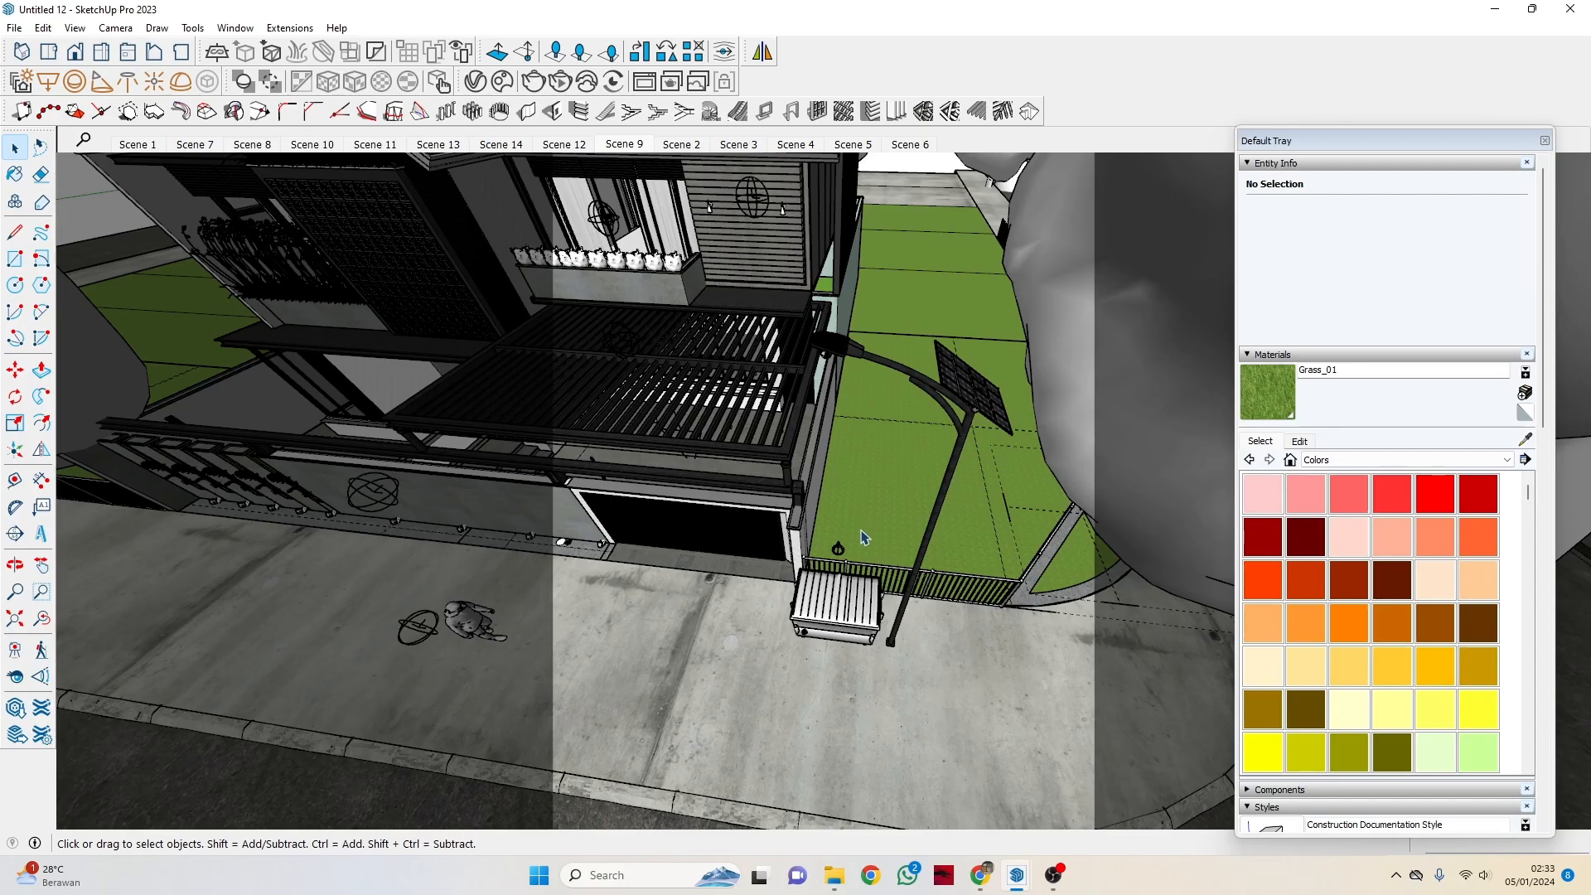
{"action": "middle_click_drag", "start_coordinate": [845, 522], "coordinate": [903, 326]}
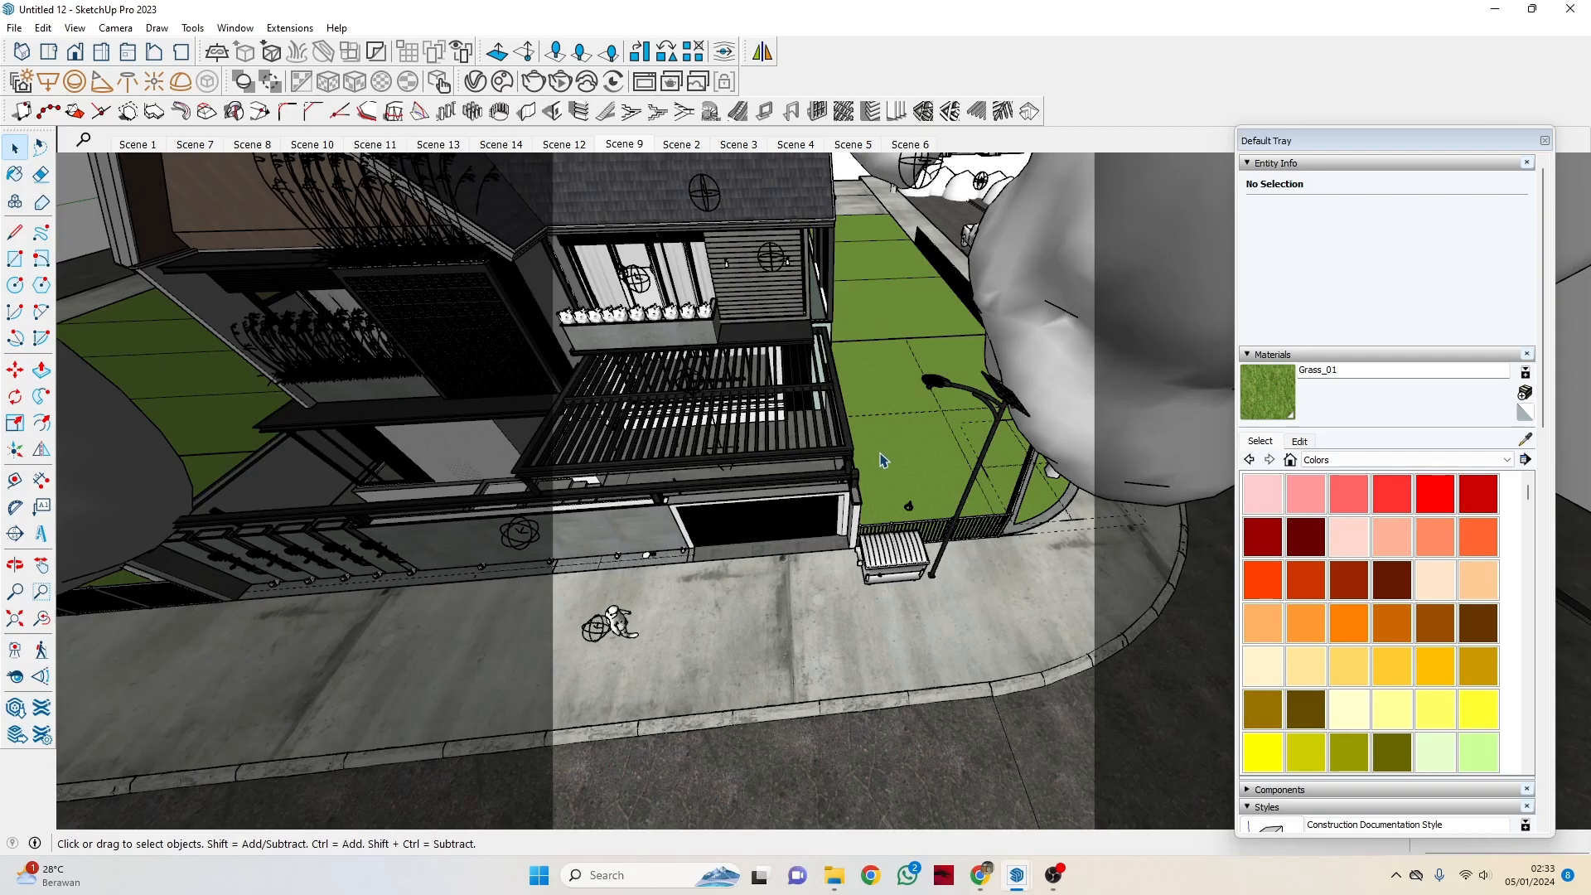
{"action": "middle_click_drag", "start_coordinate": [999, 401], "coordinate": [1030, 517]}
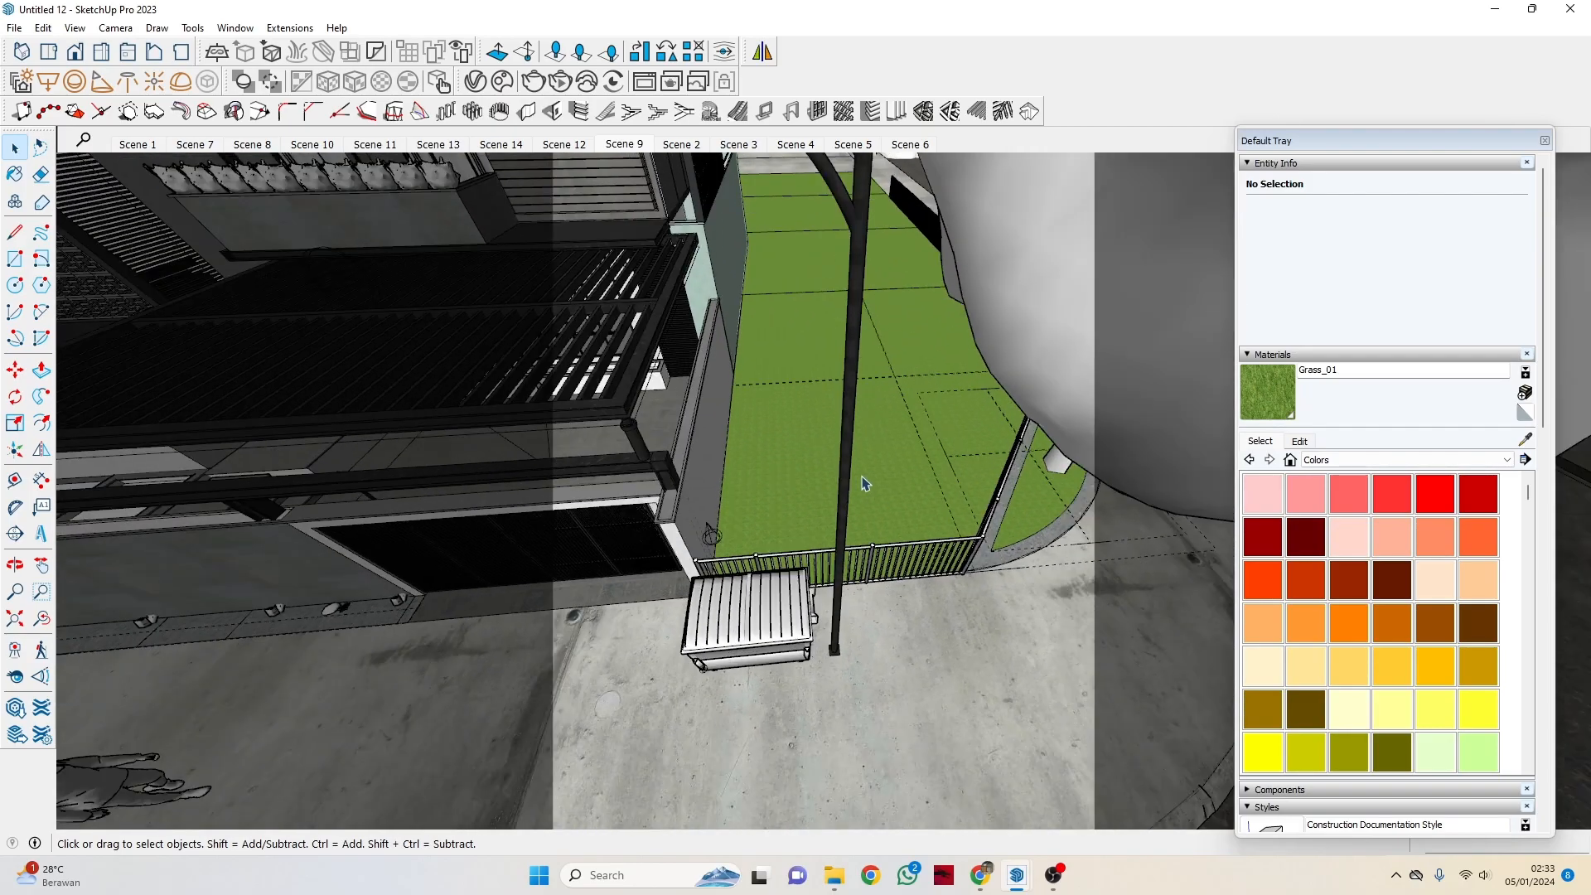
{"action": "middle_click_drag", "start_coordinate": [861, 483], "coordinate": [497, 576]}
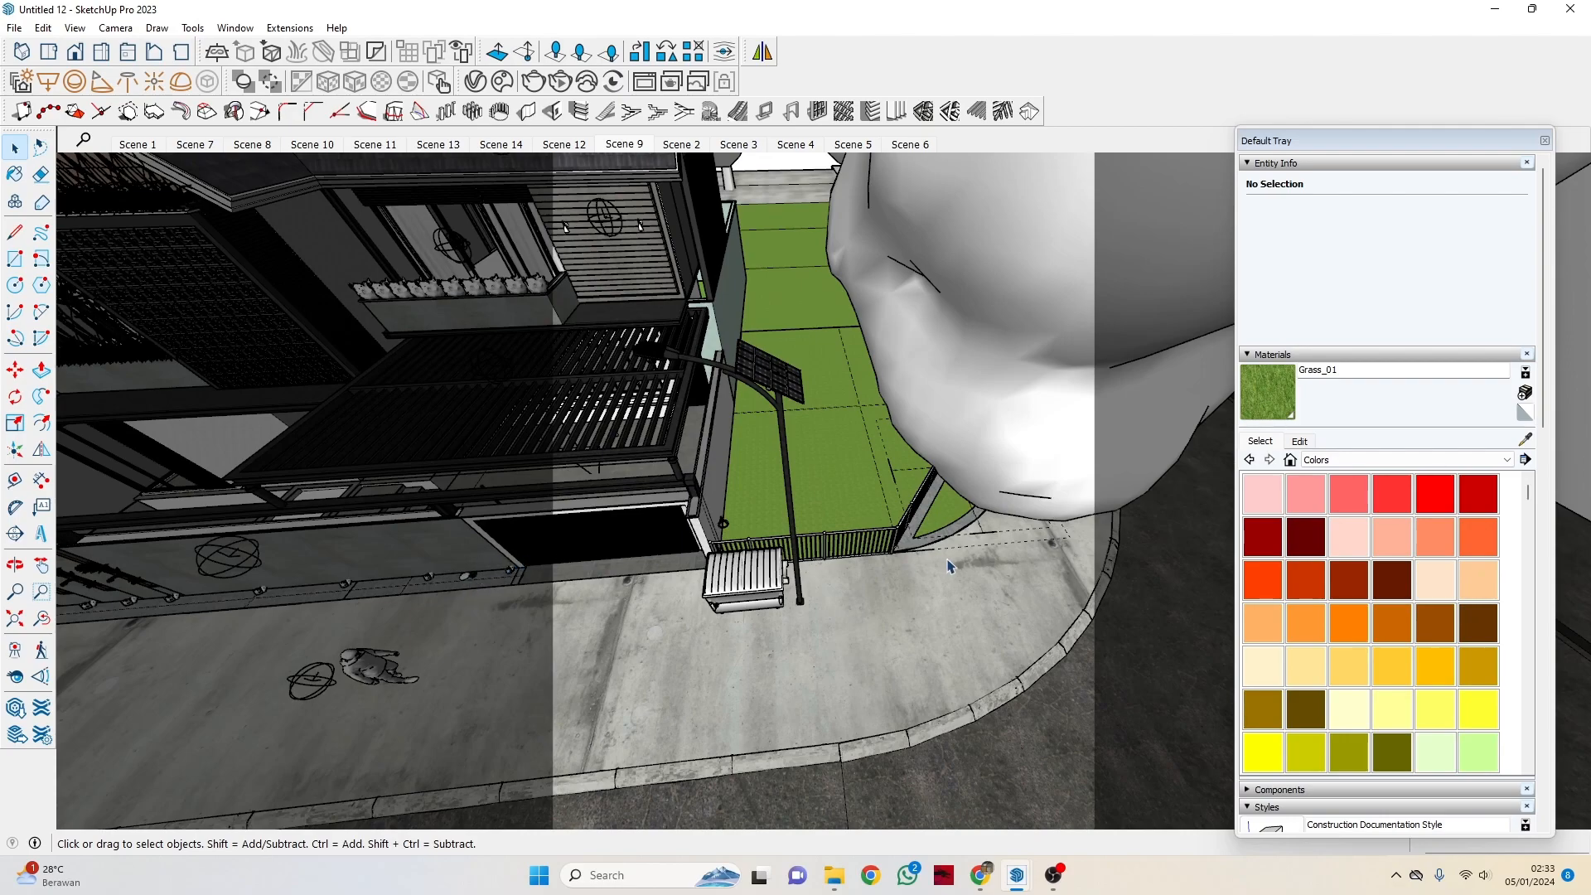
{"action": "mouse_move", "coordinate": [870, 487]}
{"action": "middle_mouse_down"}
{"action": "mouse_move", "coordinate": [887, 473]}
{"action": "mouse_move", "coordinate": [873, 477]}
{"action": "middle_mouse_up"}
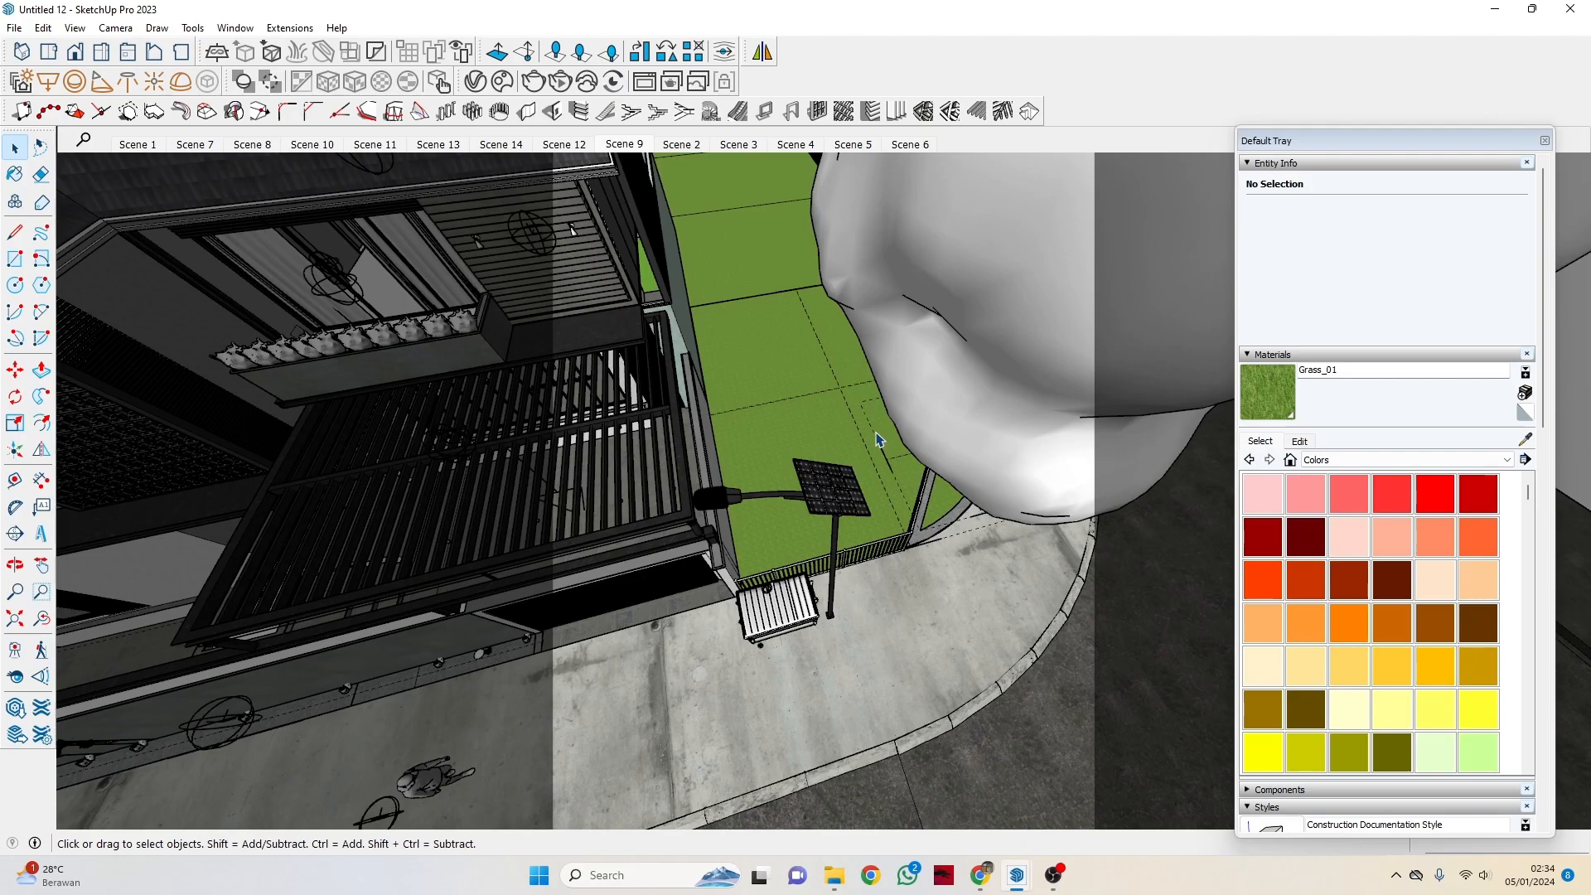
{"action": "middle_click_drag", "start_coordinate": [686, 358], "coordinate": [554, 406]}
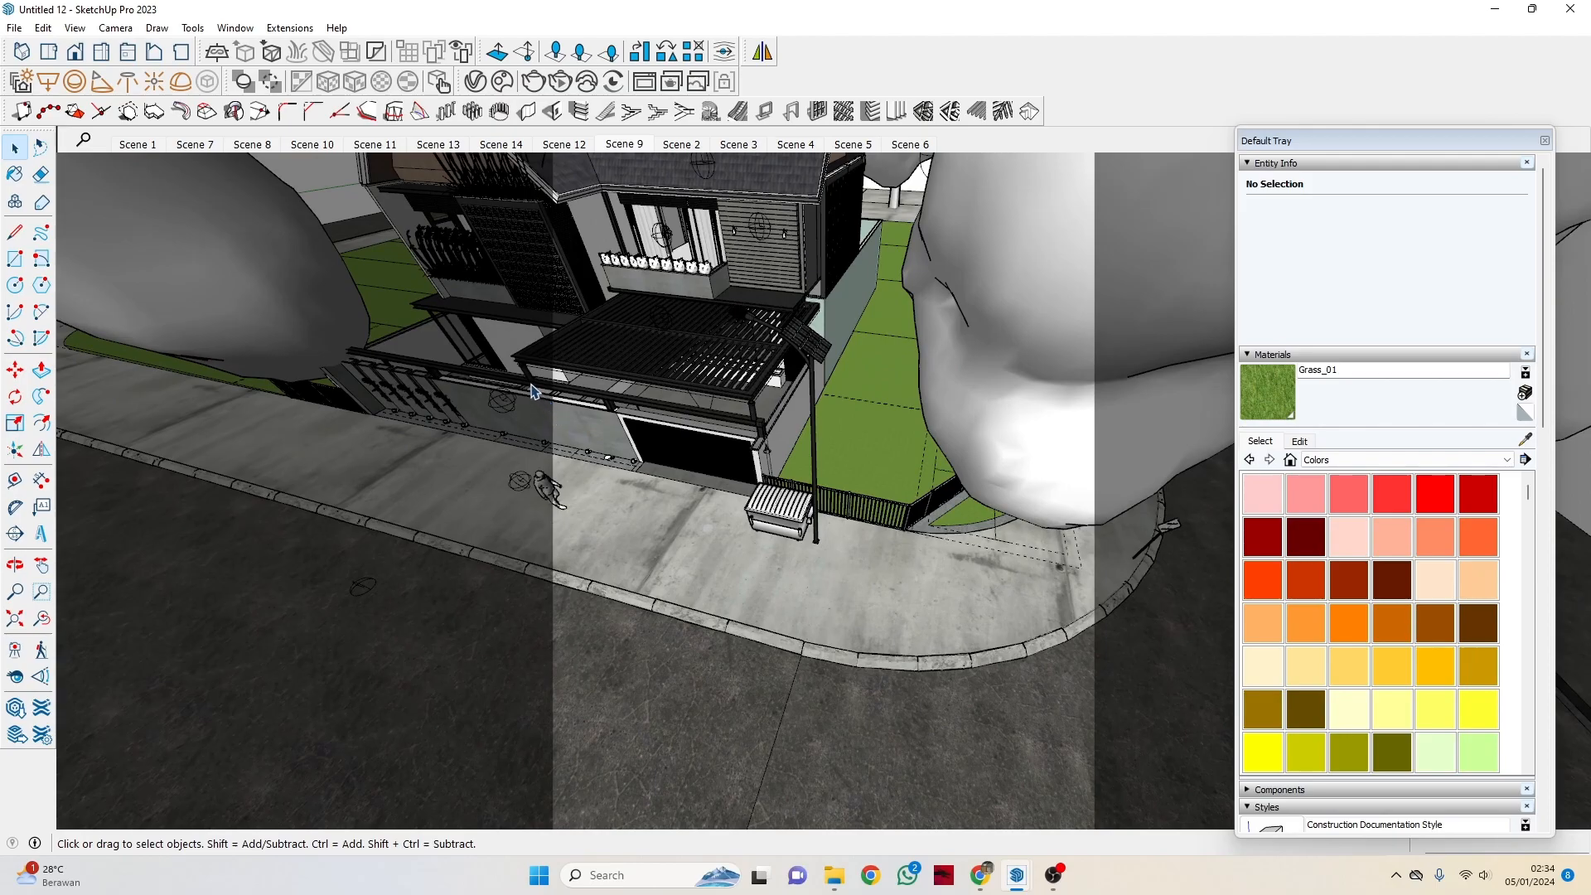
Examine the carport pergola, balcony screen and front courtyard up close, and then the whole street front of the house.
{"action": "scroll", "coordinate": [531, 391], "scroll_direction": "up", "scroll_amount": 8}
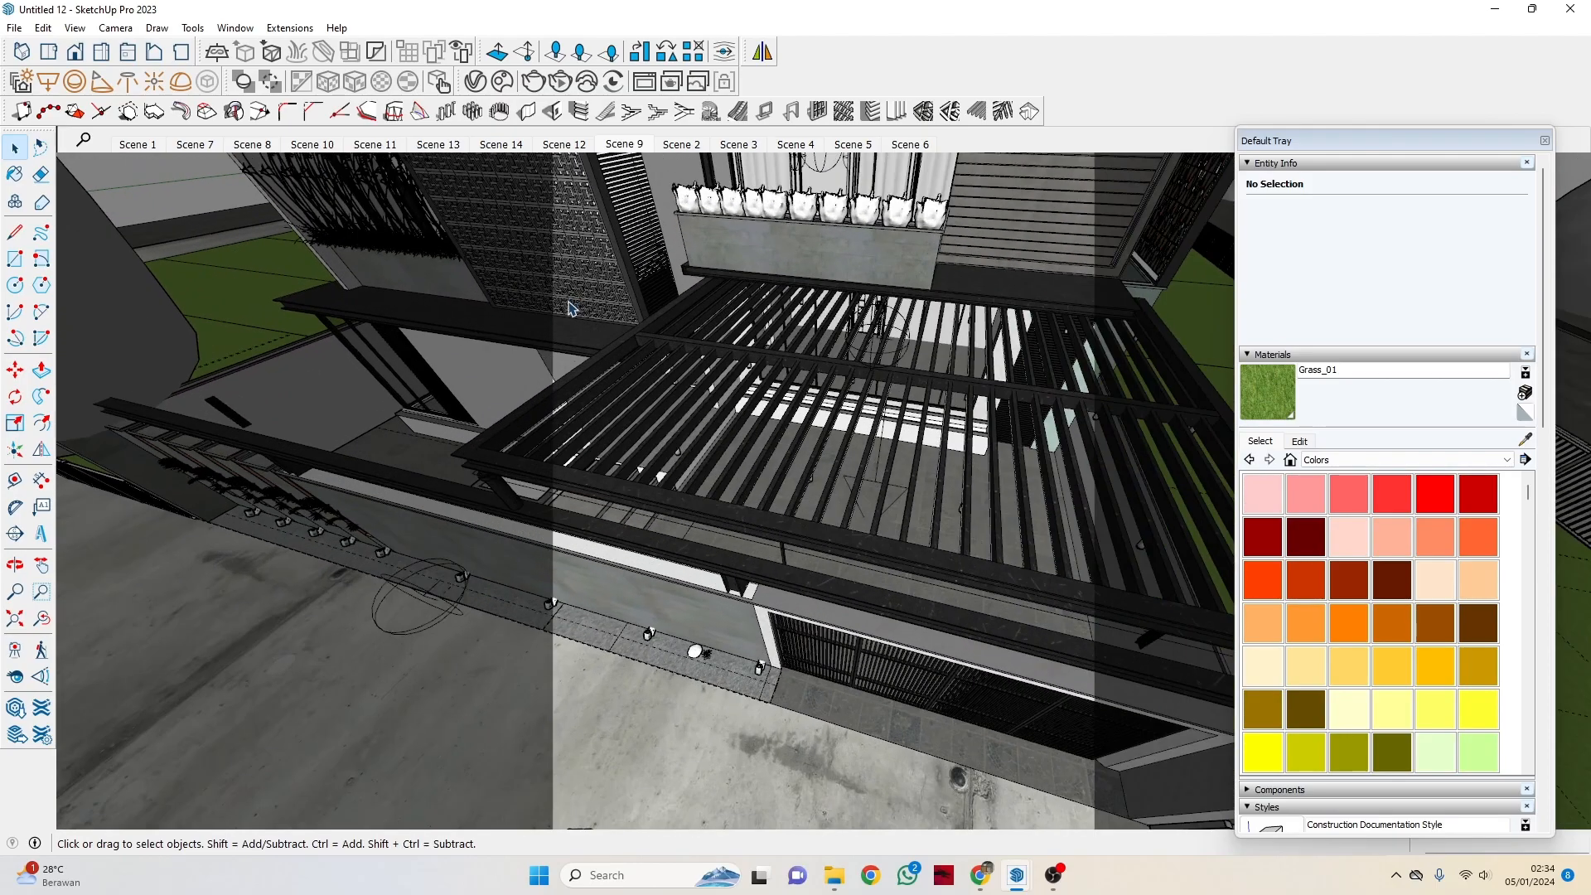
{"action": "scroll", "coordinate": [570, 308], "scroll_direction": "down", "scroll_amount": 5}
{"action": "middle_click_drag", "start_coordinate": [570, 308], "coordinate": [522, 250]}
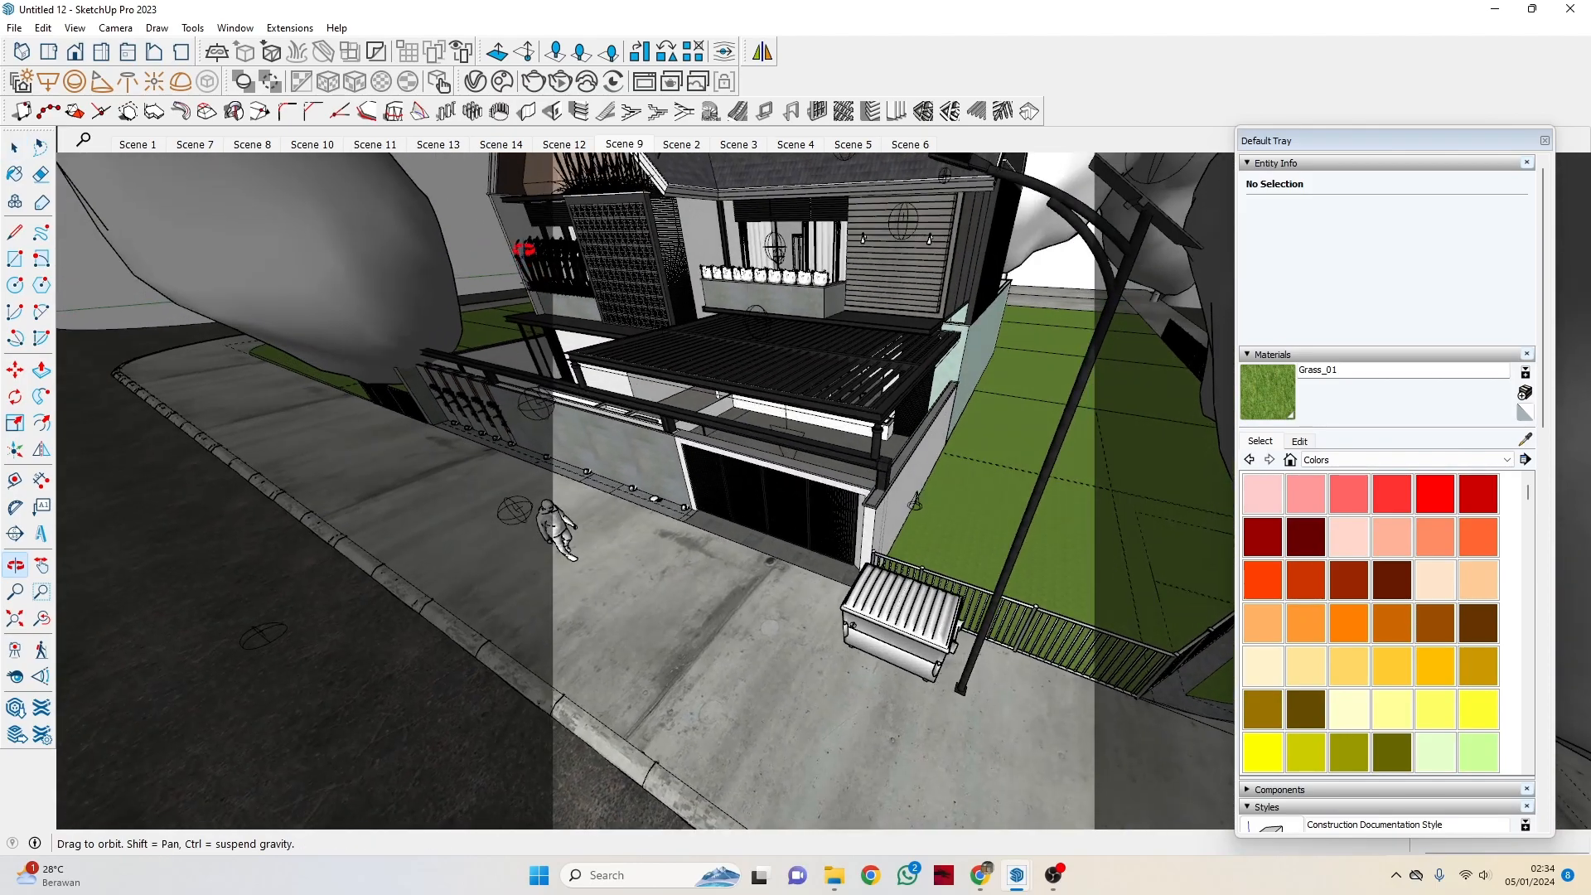
{"action": "scroll", "coordinate": [598, 394], "scroll_direction": "up", "scroll_amount": 10}
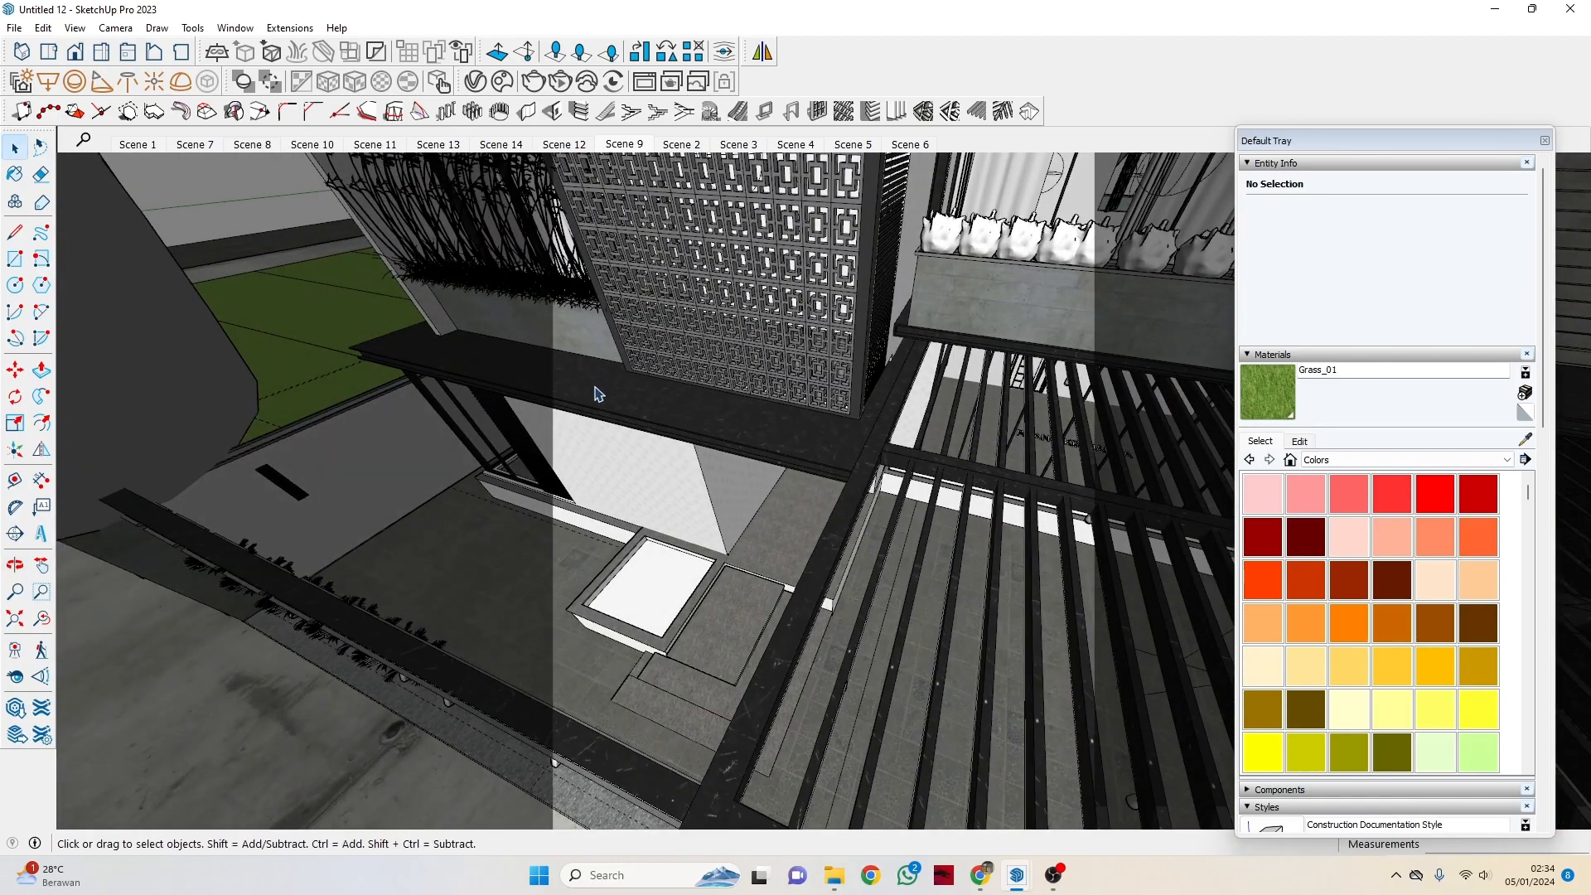
{"action": "scroll", "coordinate": [604, 447], "scroll_direction": "down", "scroll_amount": 6}
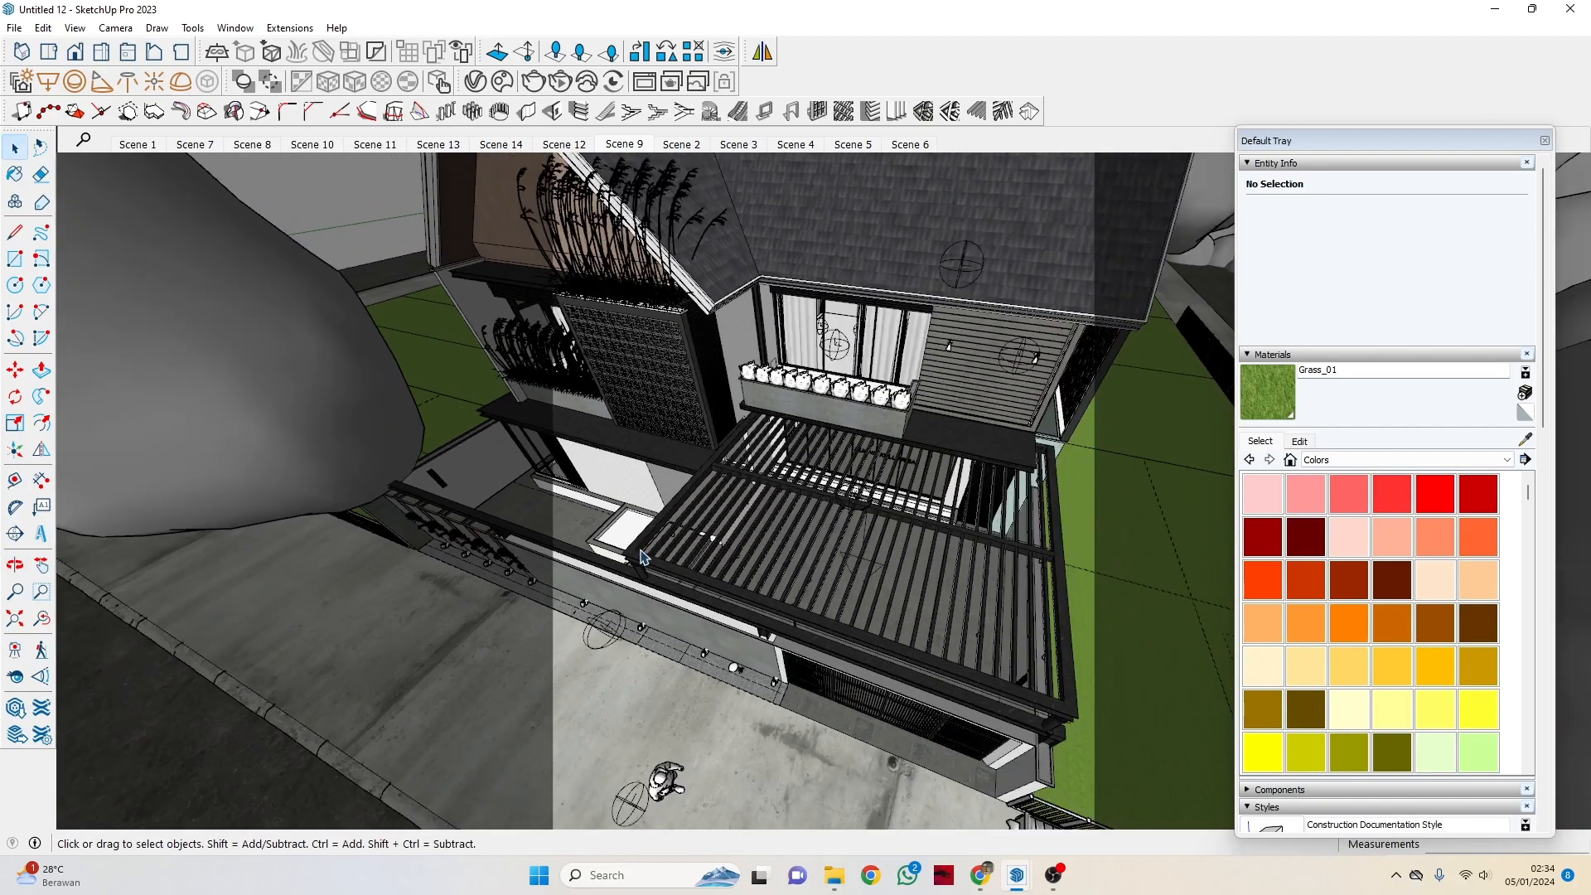
{"action": "scroll", "coordinate": [641, 556], "scroll_direction": "down", "scroll_amount": 4}
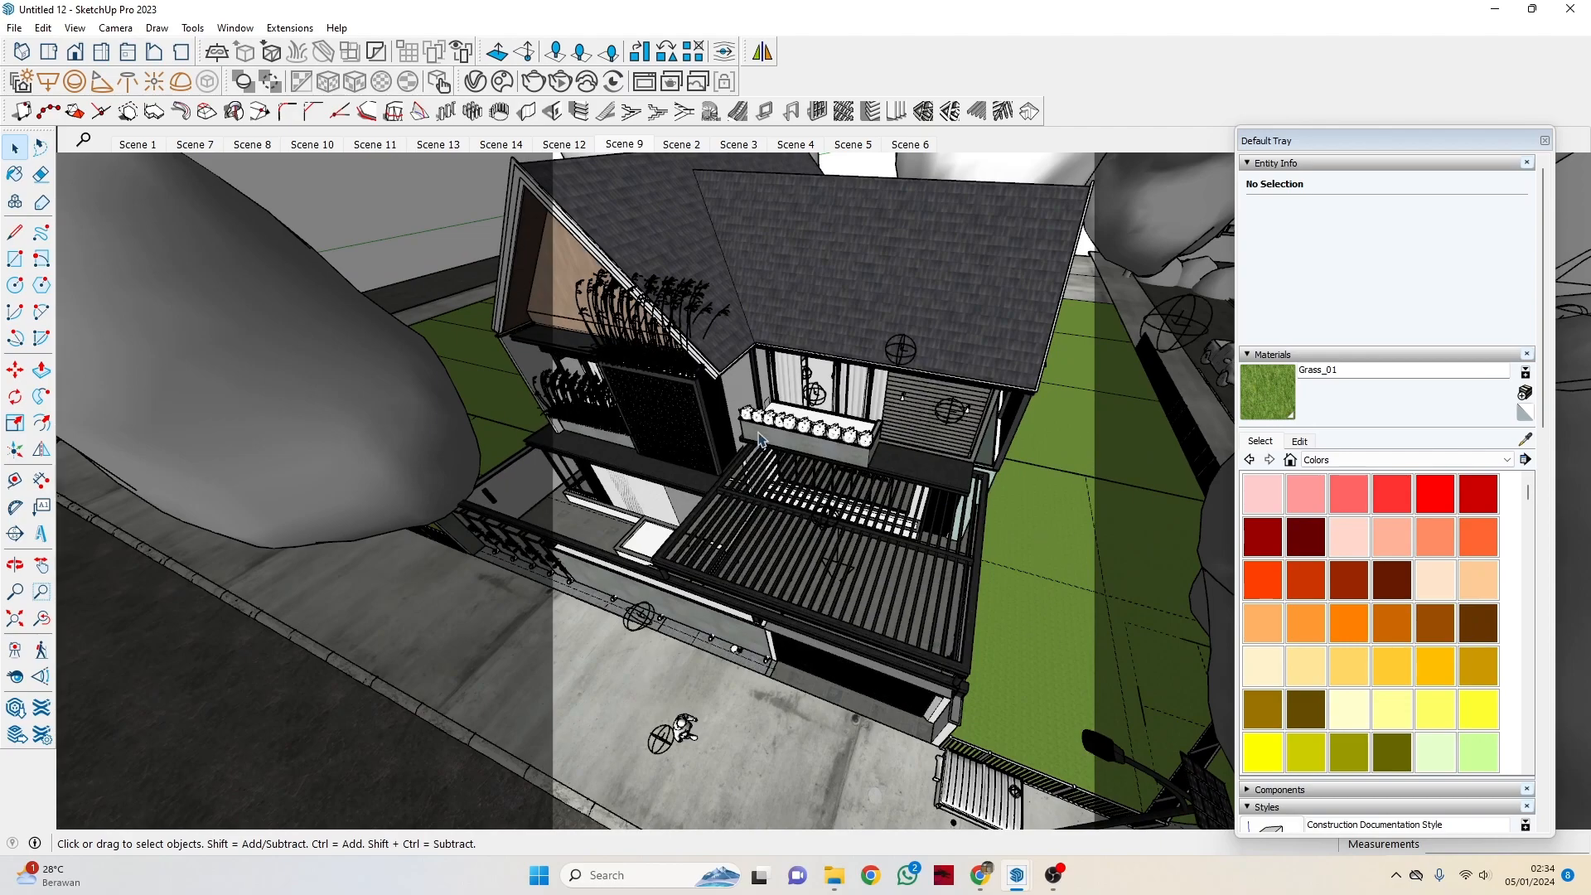
{"action": "middle_click_drag", "start_coordinate": [729, 774], "coordinate": [582, 452]}
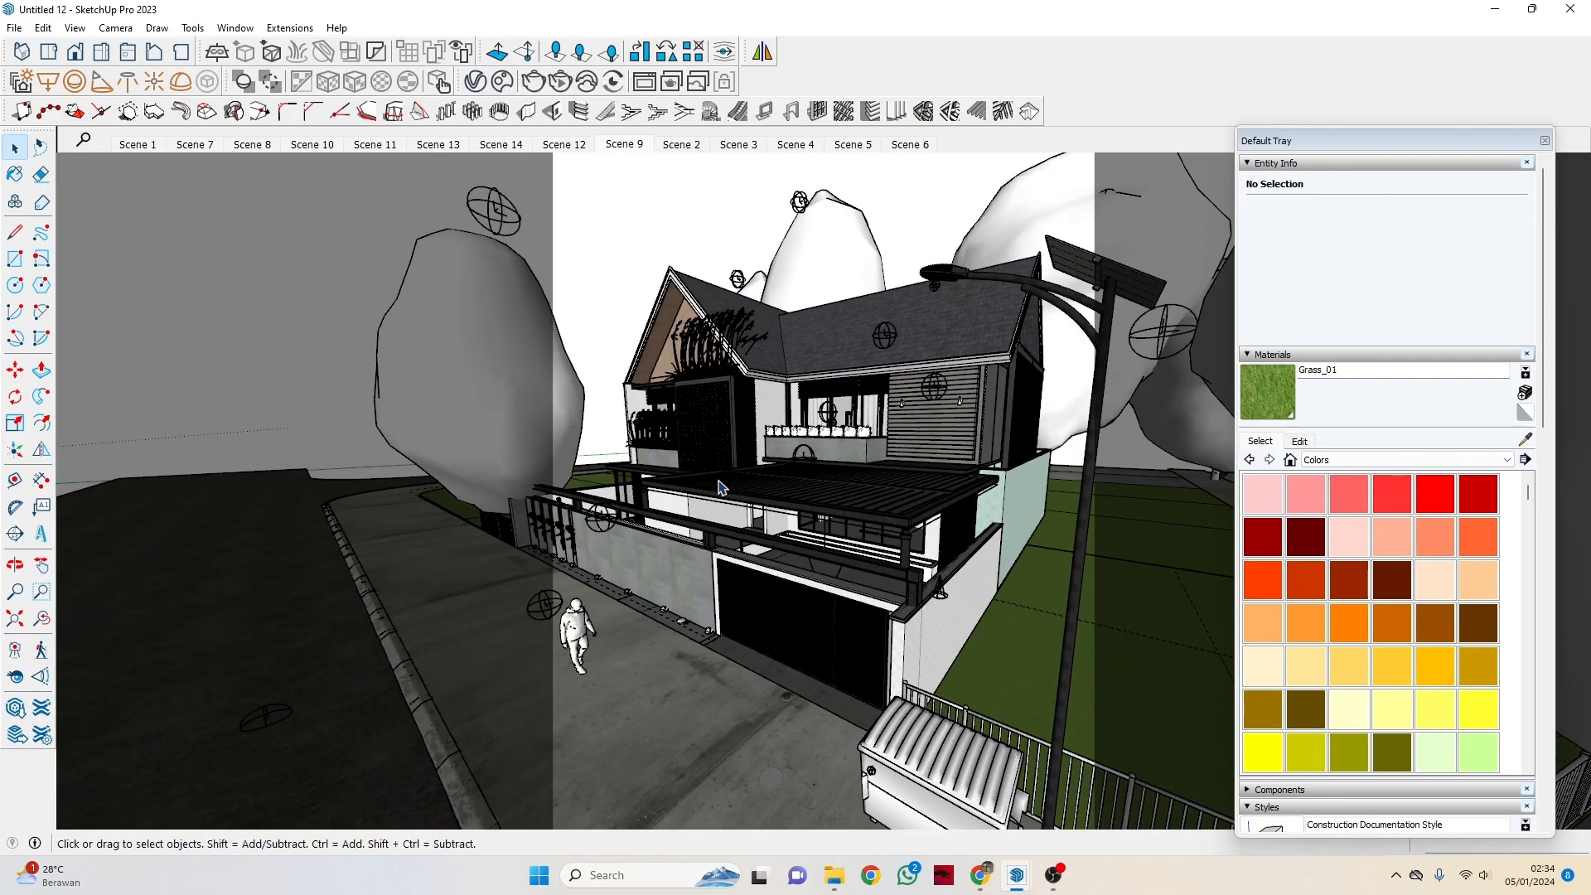
{"action": "scroll", "coordinate": [718, 487], "scroll_direction": "down", "scroll_amount": 3}
{"action": "middle_click_drag", "start_coordinate": [719, 522], "coordinate": [901, 686]}
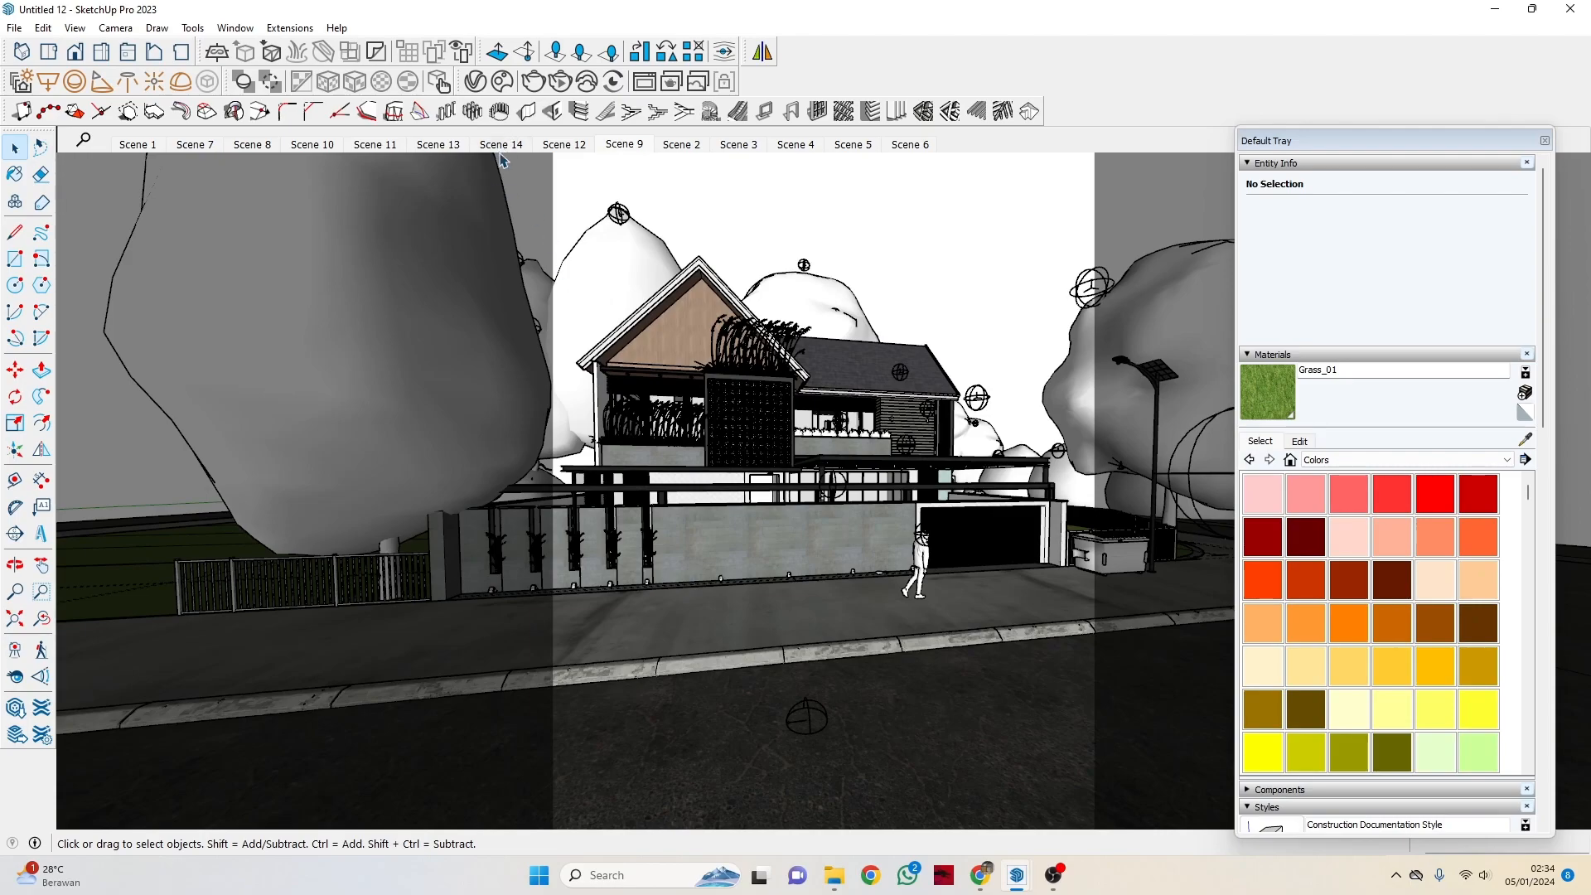
Switch to Scene 9 and examine the Render Output settings in the V-Ray Asset Editor.
{"action": "left_click", "coordinate": [626, 146]}
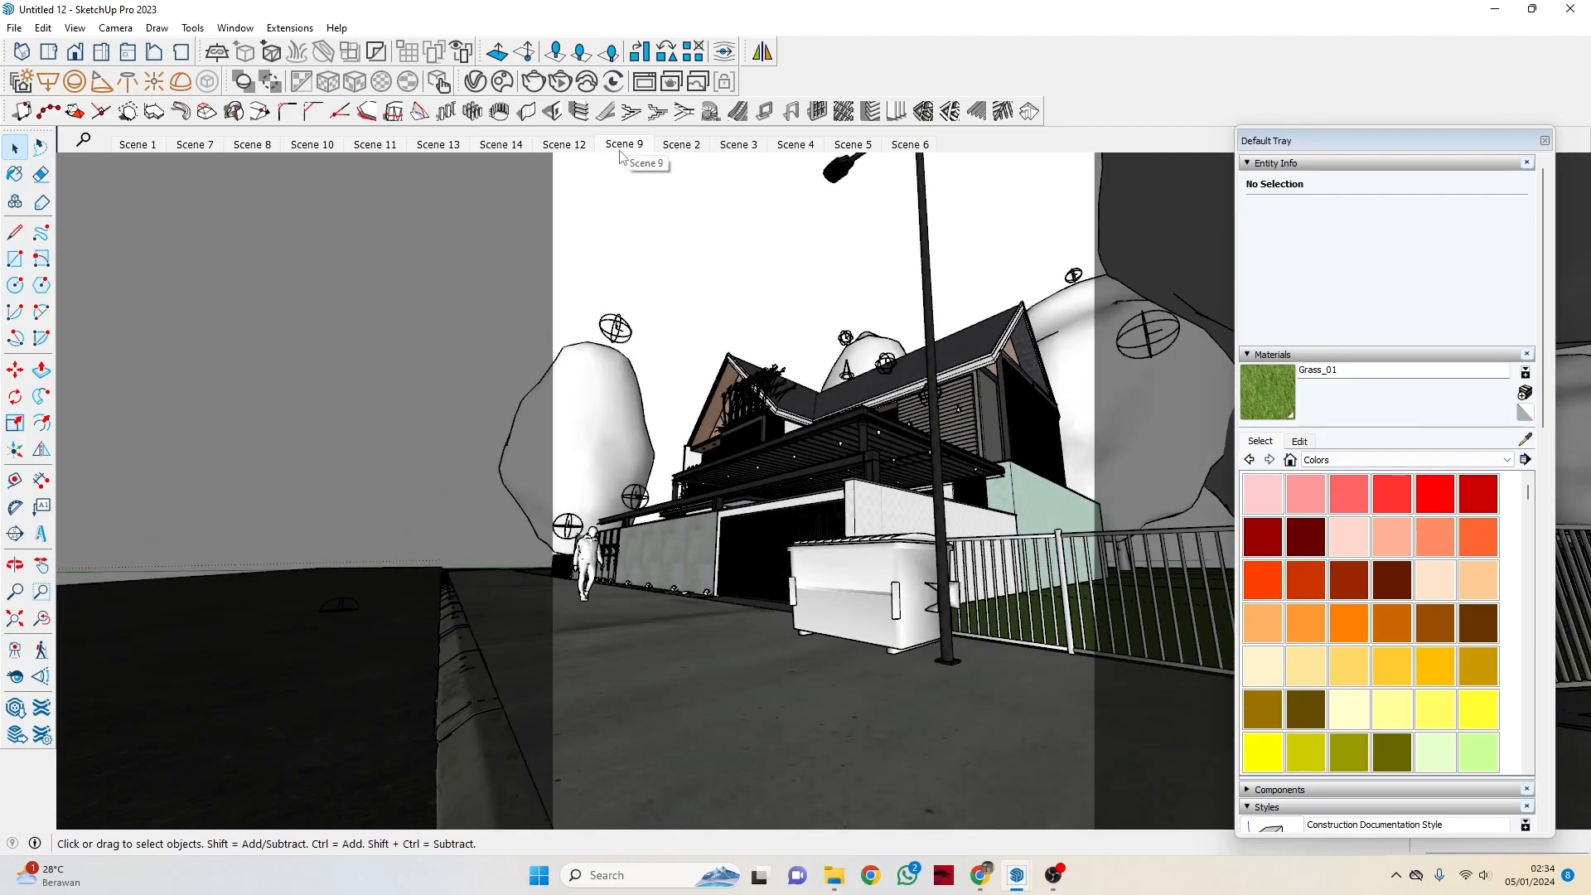
{"action": "left_click", "coordinate": [475, 81]}
{"action": "left_click", "coordinate": [473, 253]}
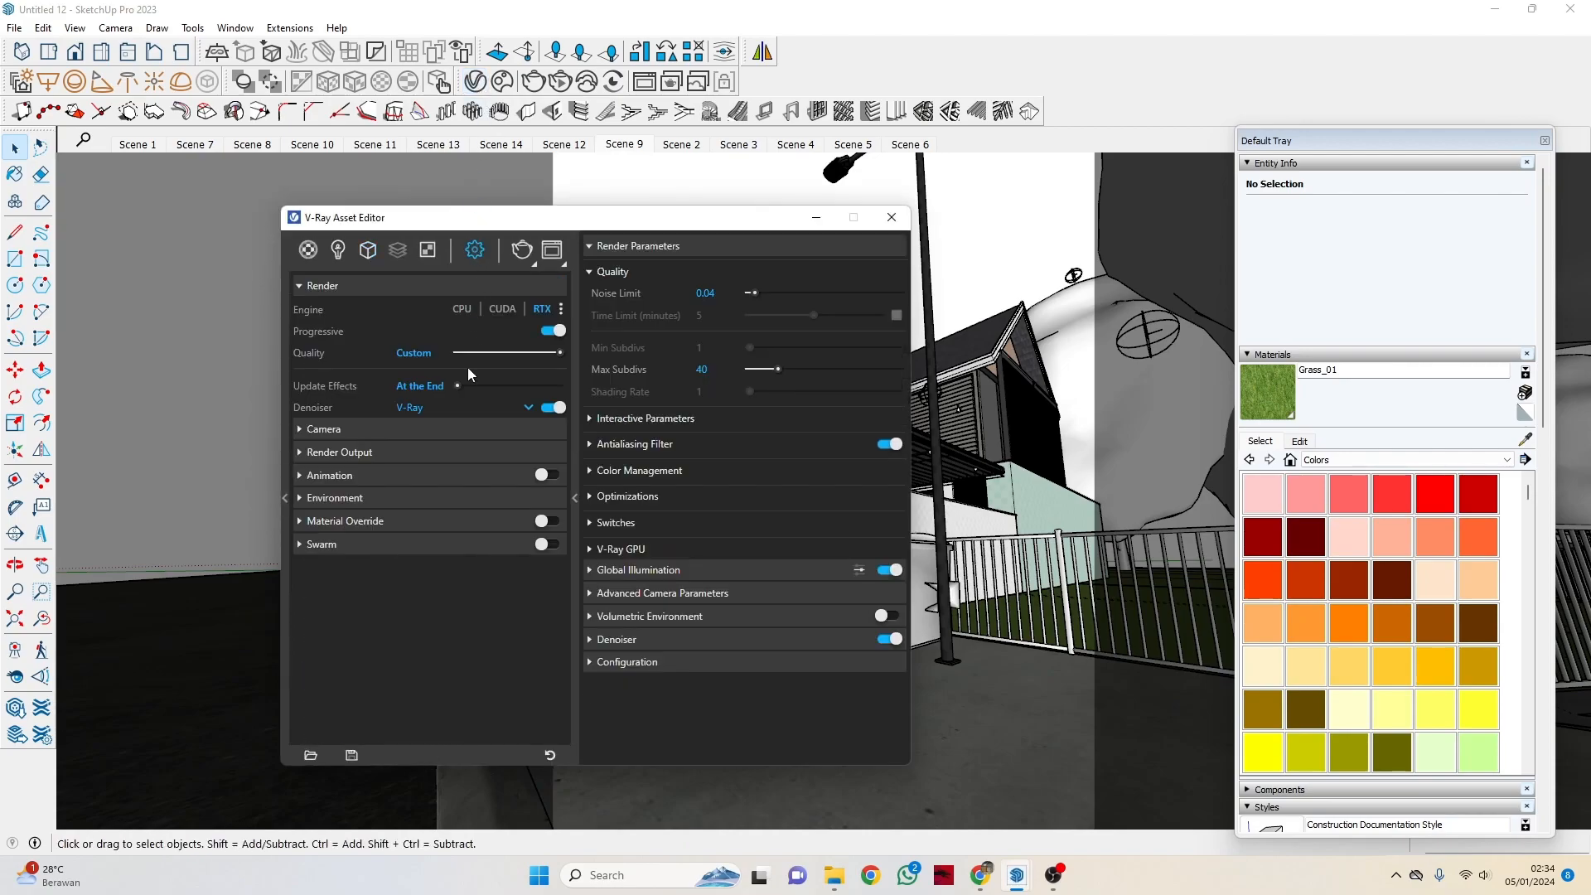
{"action": "left_click", "coordinate": [333, 453]}
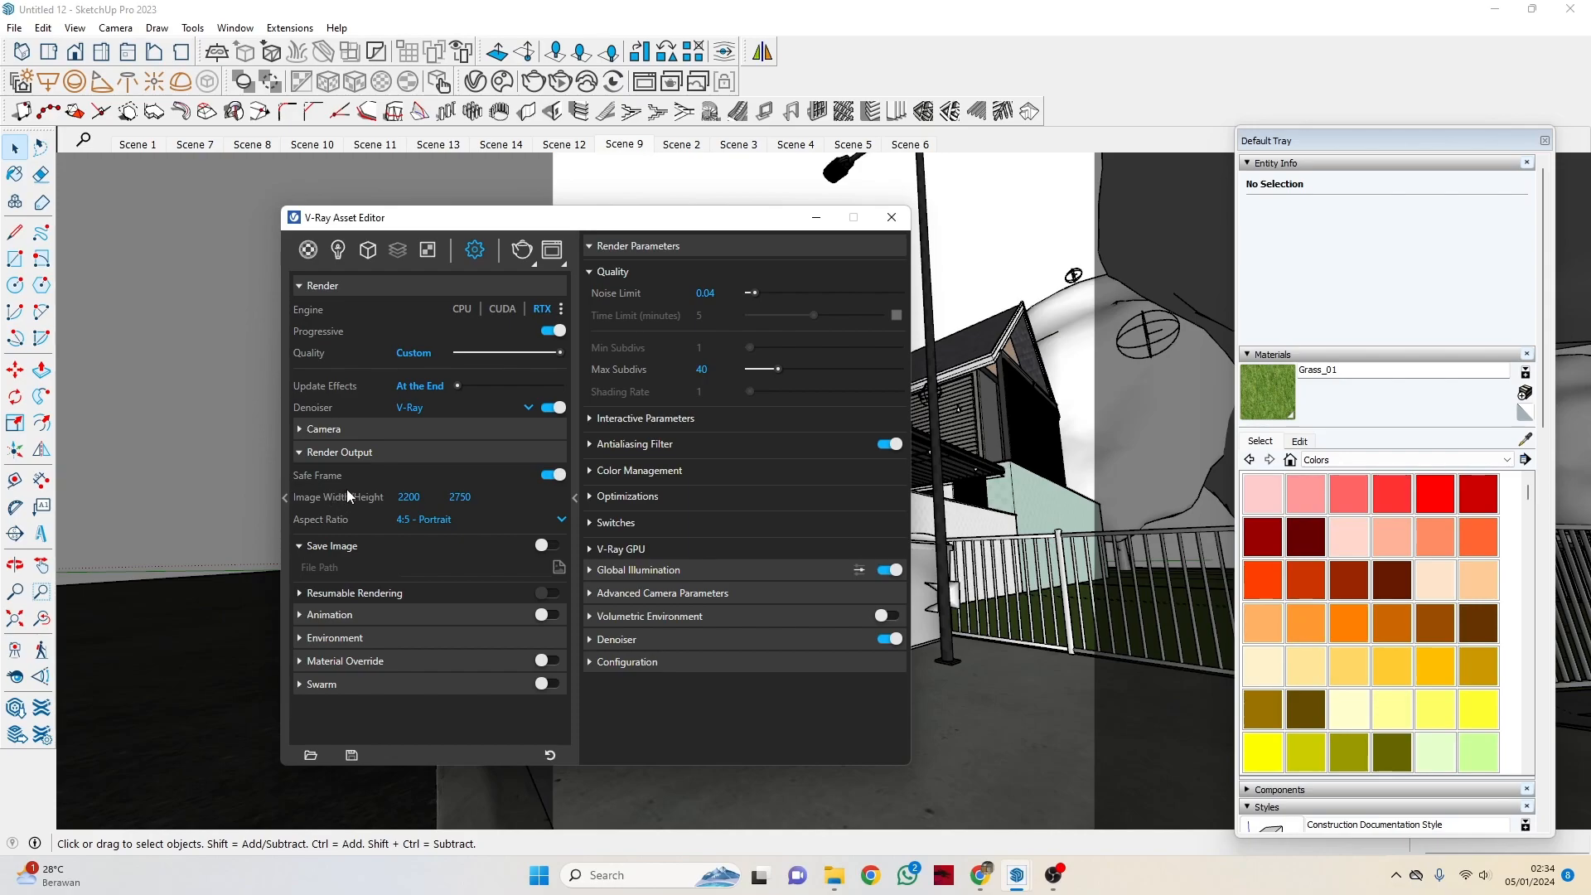
Try the 4:3 - Picture aspect ratio for the render output and minimize the Asset Editor to view the framing.
{"action": "left_click", "coordinate": [462, 498]}
{"action": "left_click", "coordinate": [431, 525]}
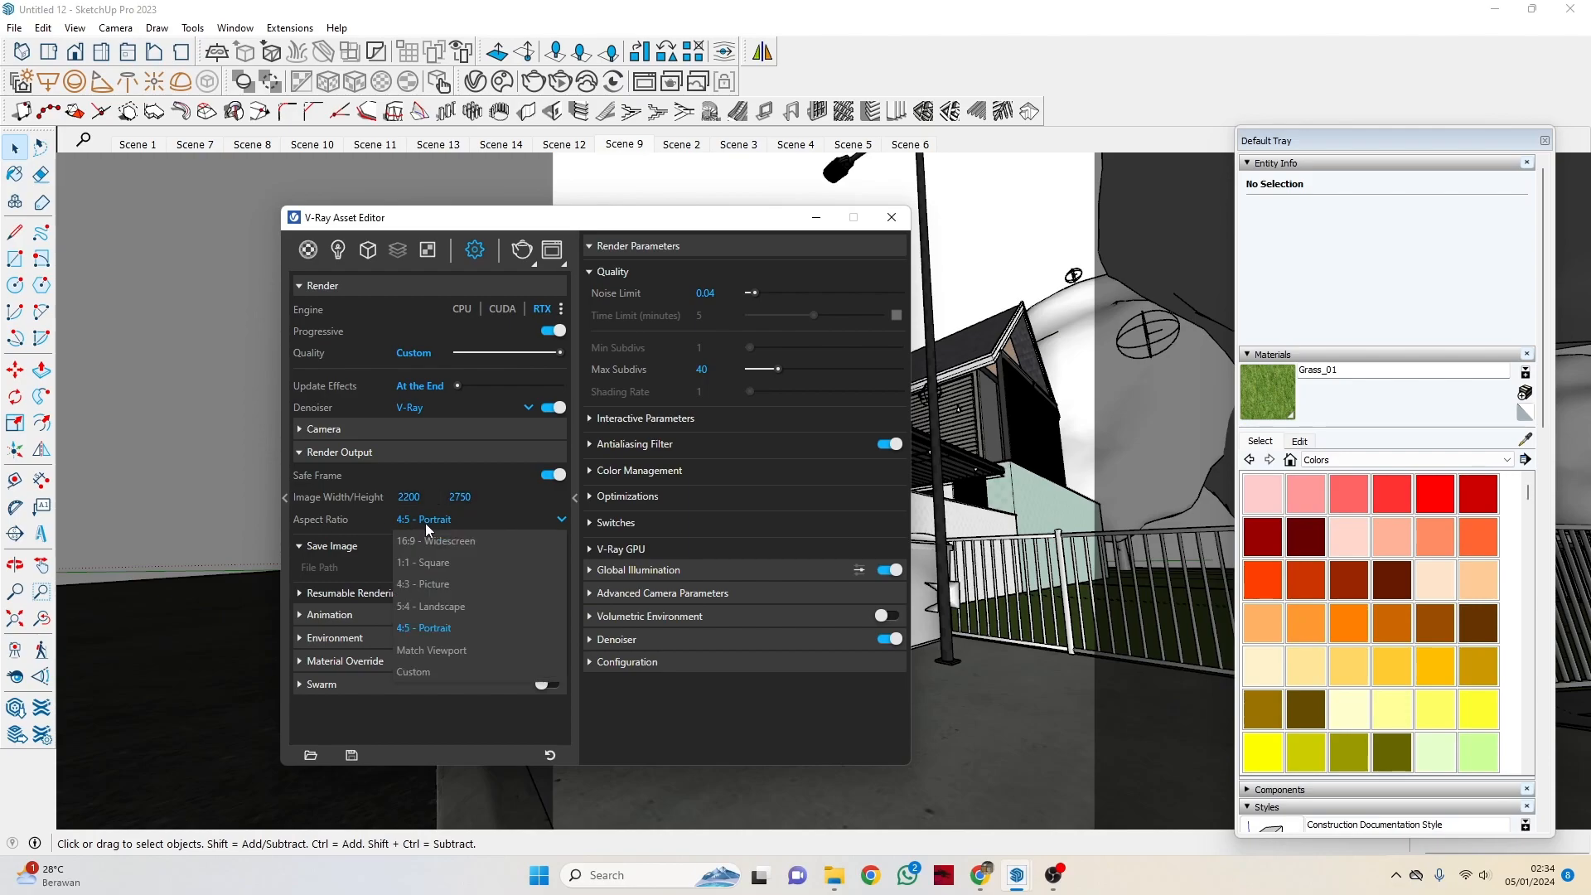
{"action": "left_click", "coordinate": [440, 585]}
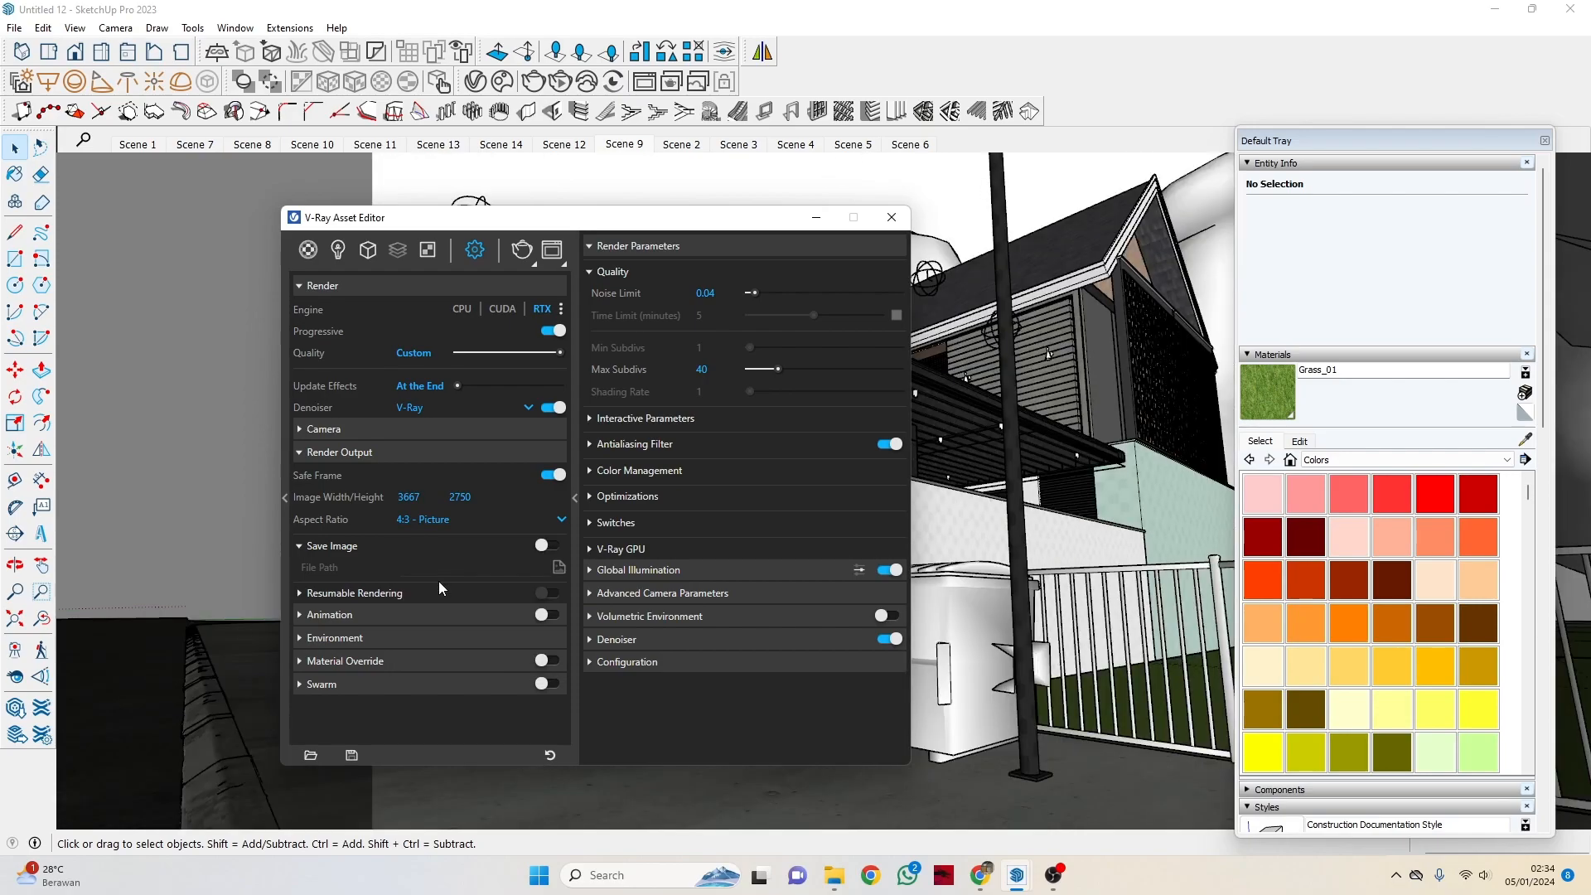
{"action": "left_click", "coordinate": [817, 218]}
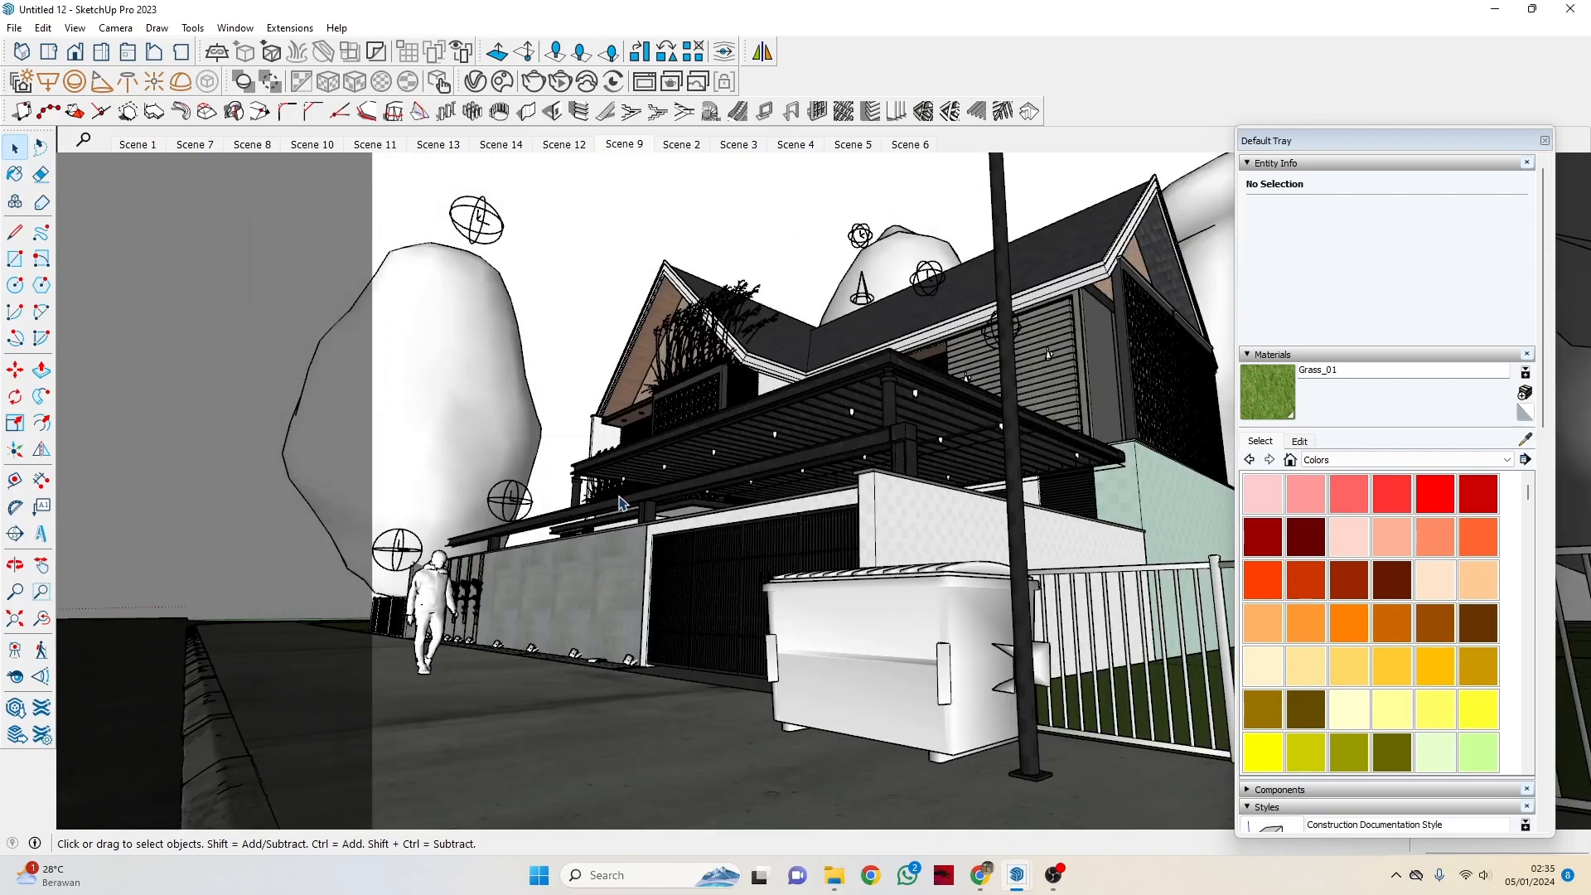
Set the render output aspect ratio to 4:5 - Portrait and minimize the Asset Editor.
{"action": "left_click_drag", "start_coordinate": [1367, 141], "coordinate": [1397, 212]}
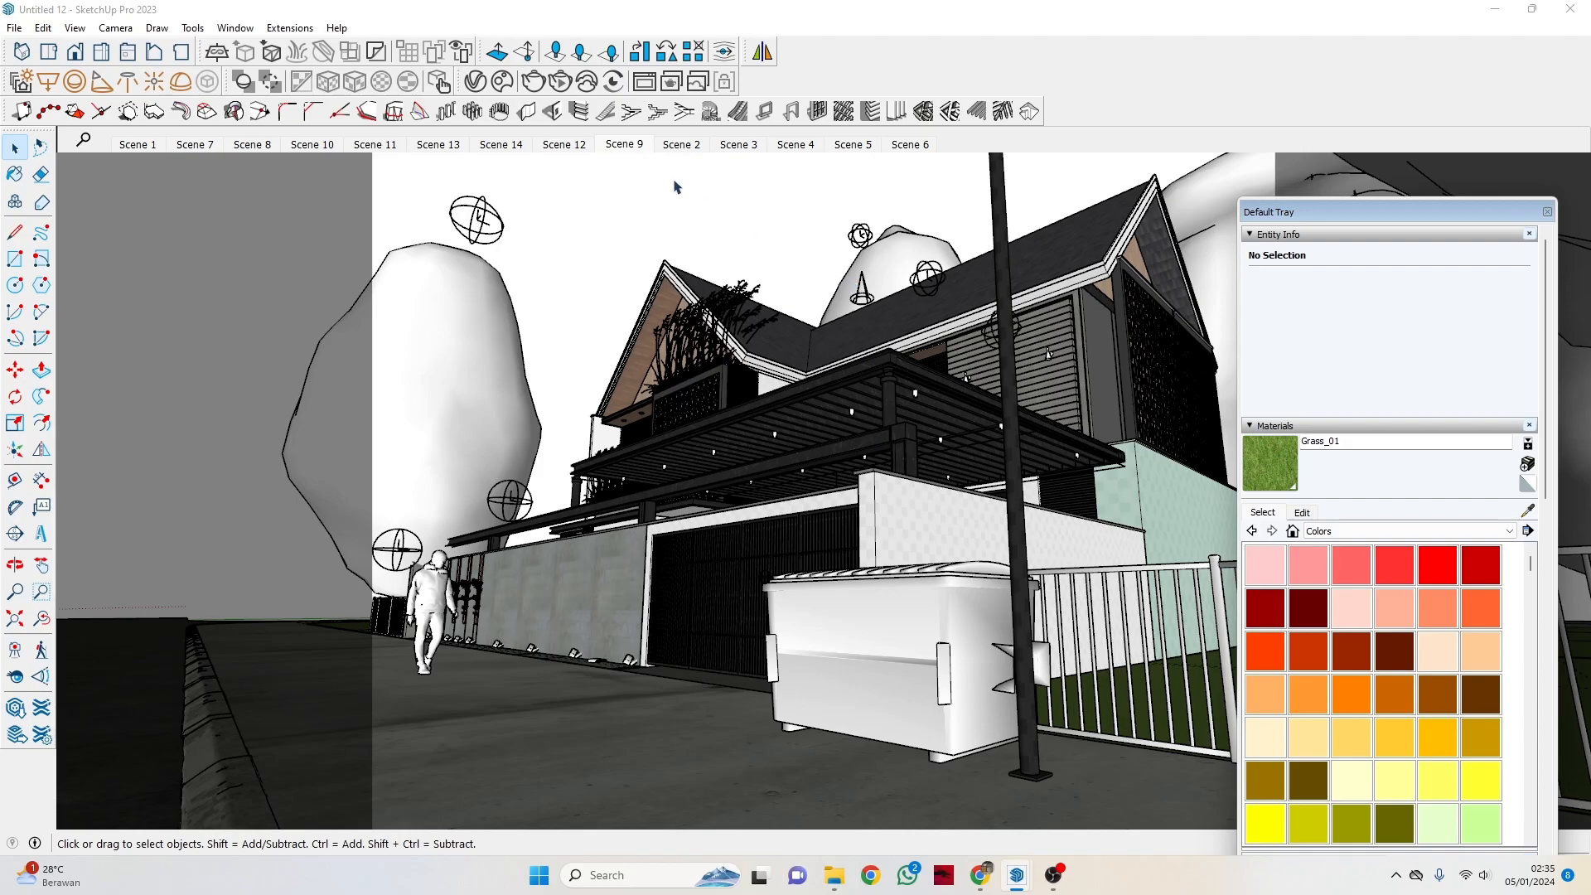
{"action": "left_click", "coordinate": [475, 82]}
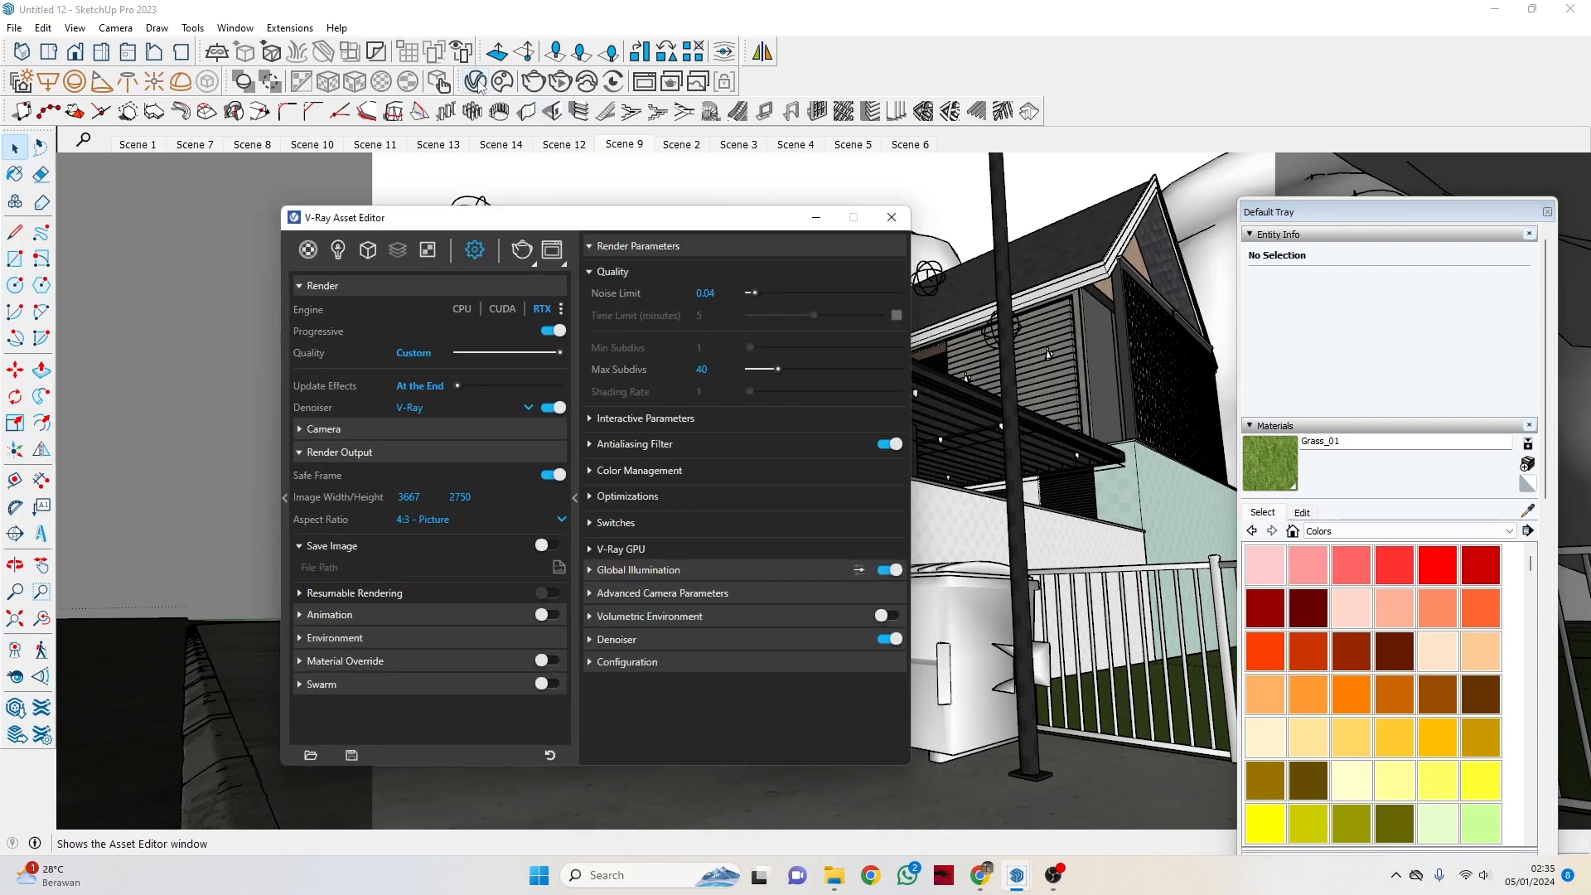
{"action": "left_click", "coordinate": [490, 519]}
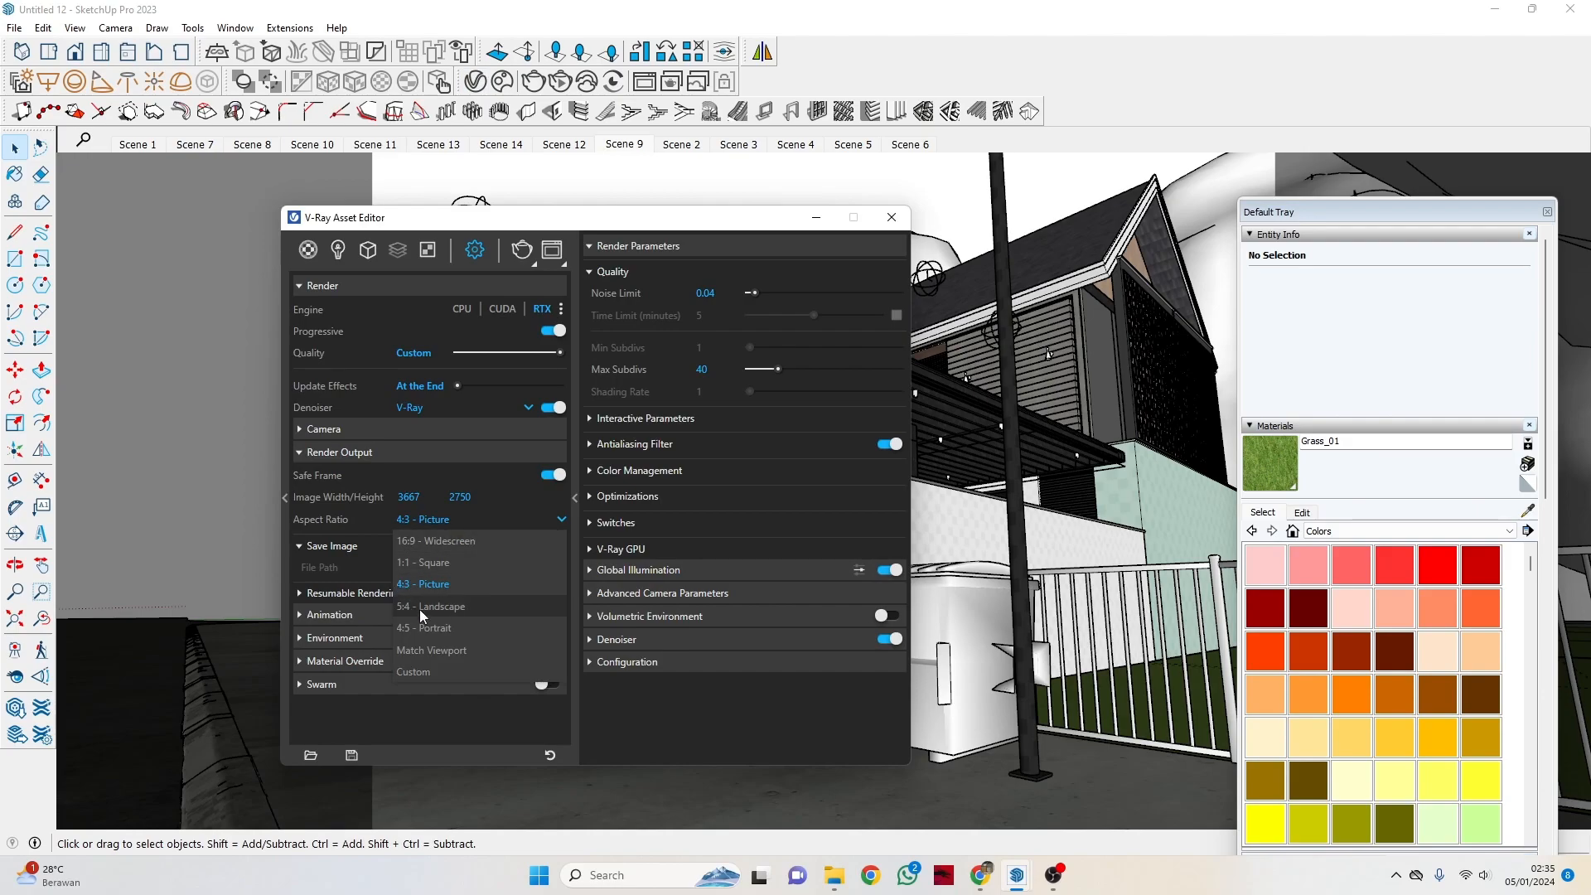
{"action": "left_click", "coordinate": [459, 635]}
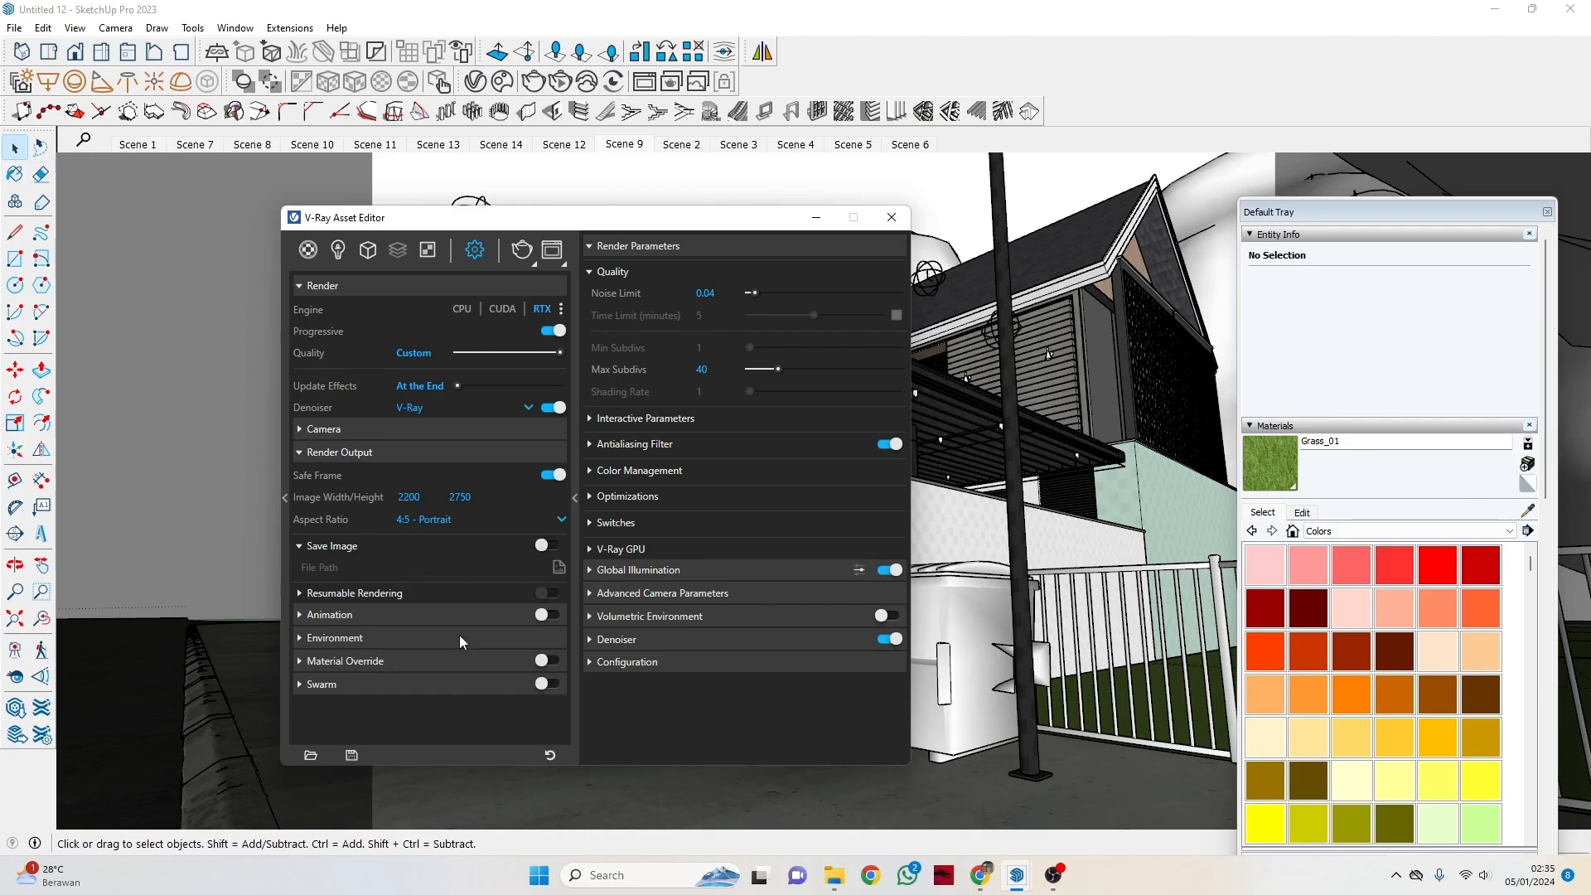
{"action": "left_click", "coordinate": [816, 218]}
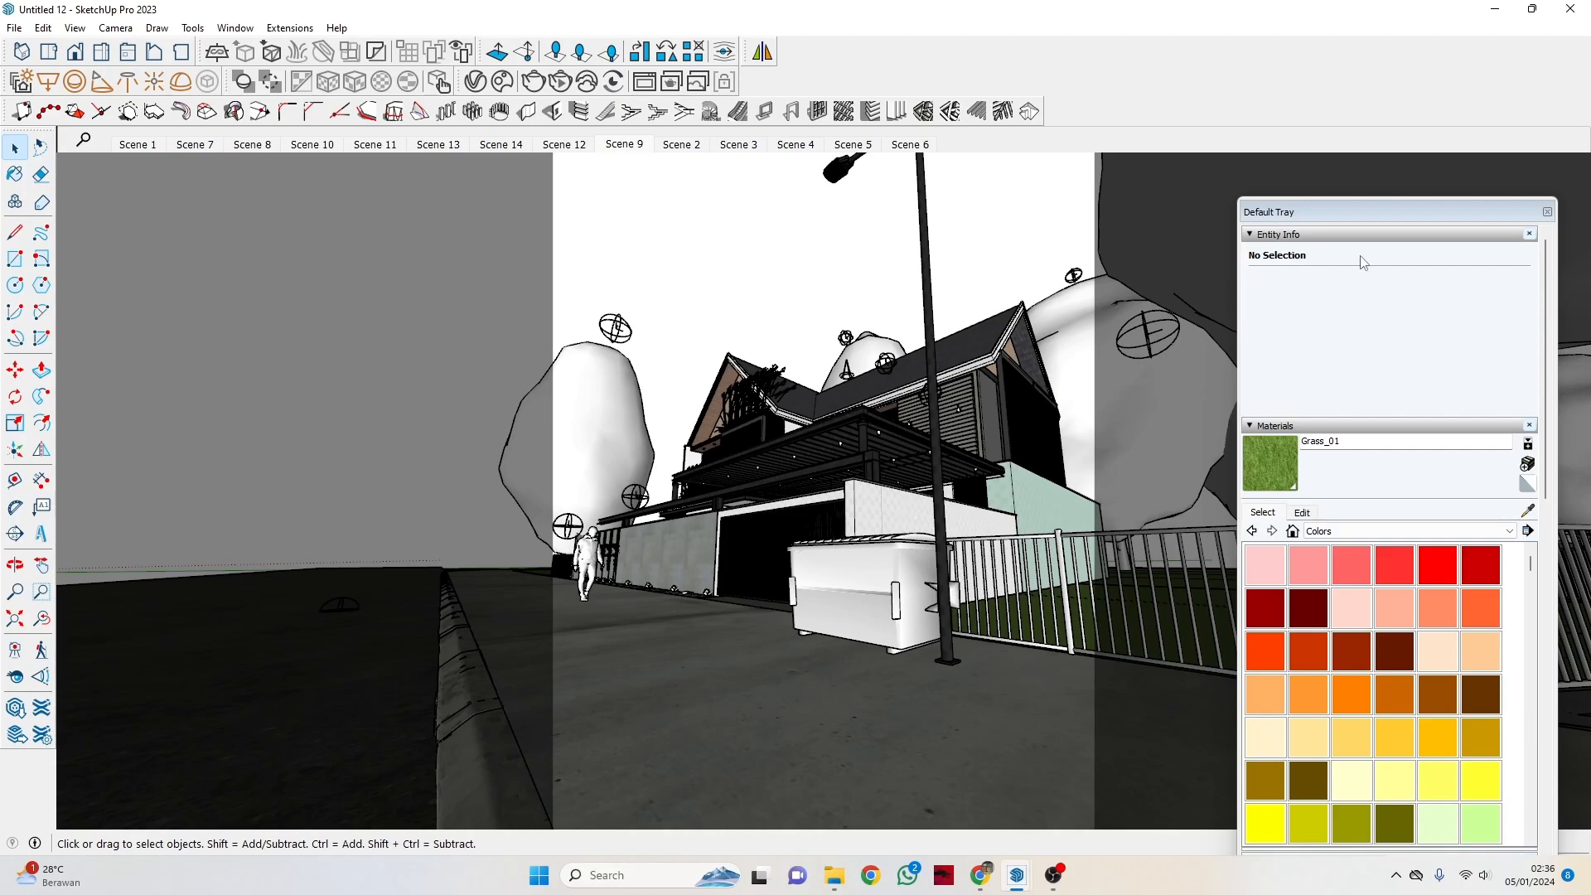
Compare the house views of Scene 9, Scene 12 and Scene 11, including the facade and carport from above.
{"action": "middle_click_drag", "start_coordinate": [677, 452], "coordinate": [570, 454]}
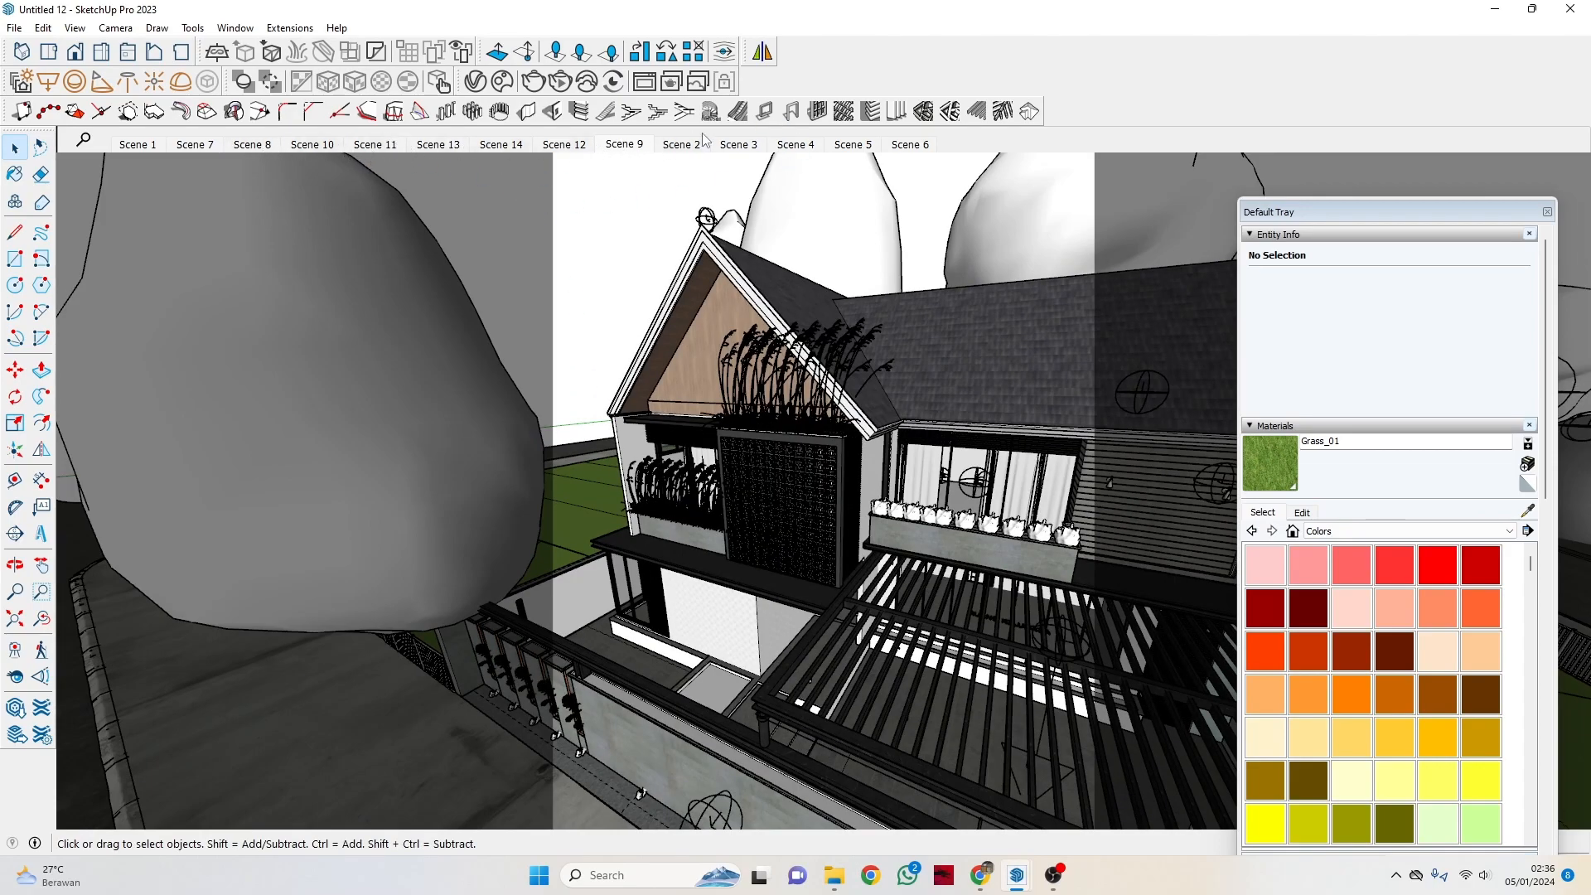
{"action": "left_click", "coordinate": [577, 146]}
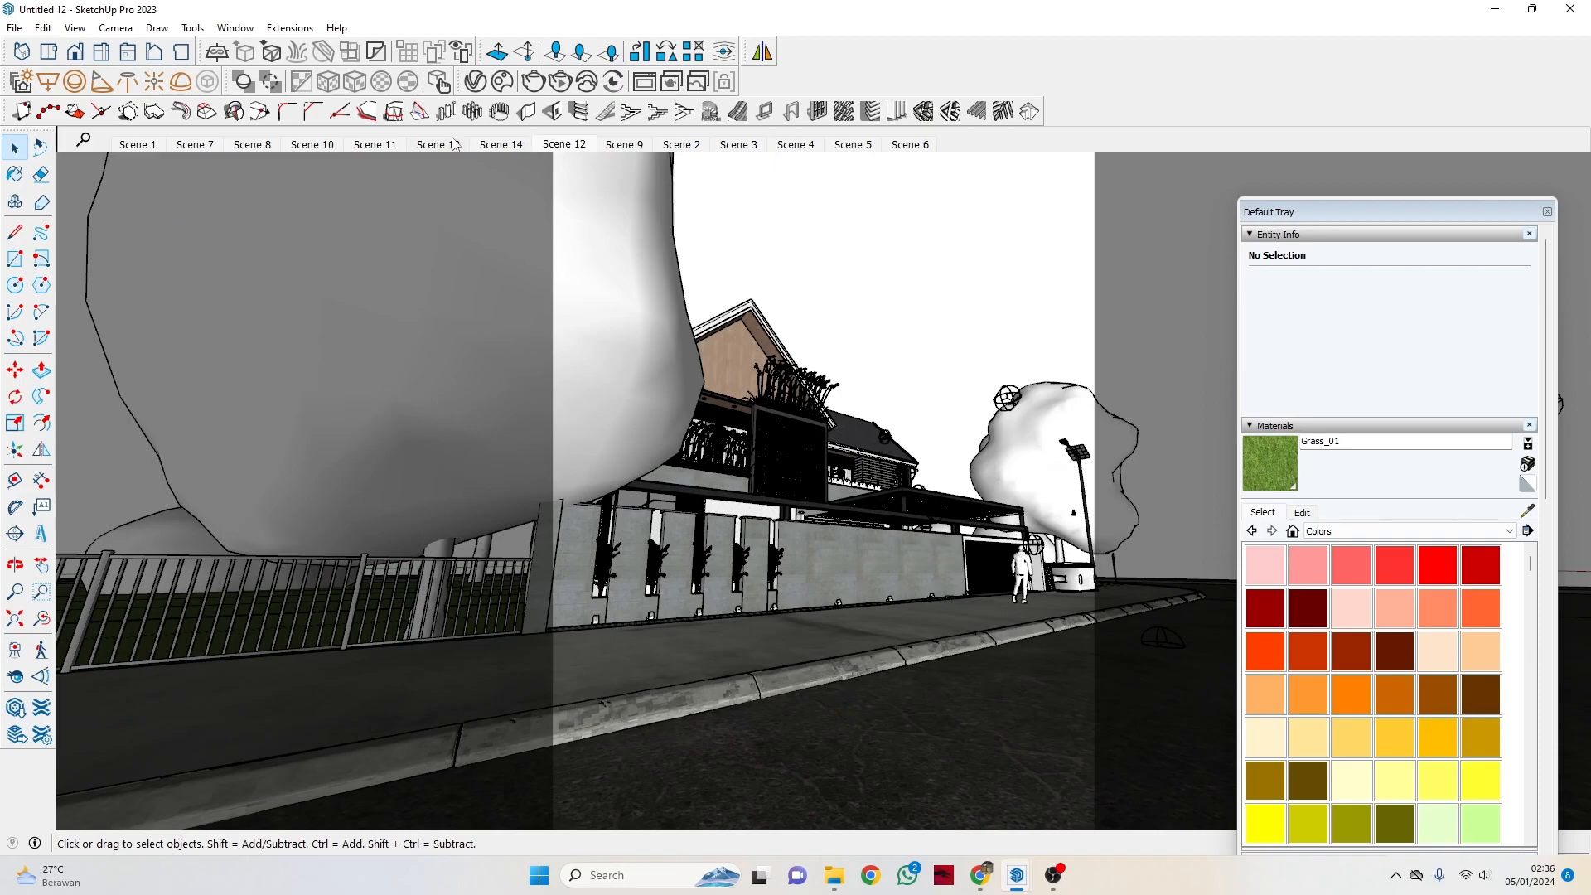
{"action": "left_click", "coordinate": [369, 146]}
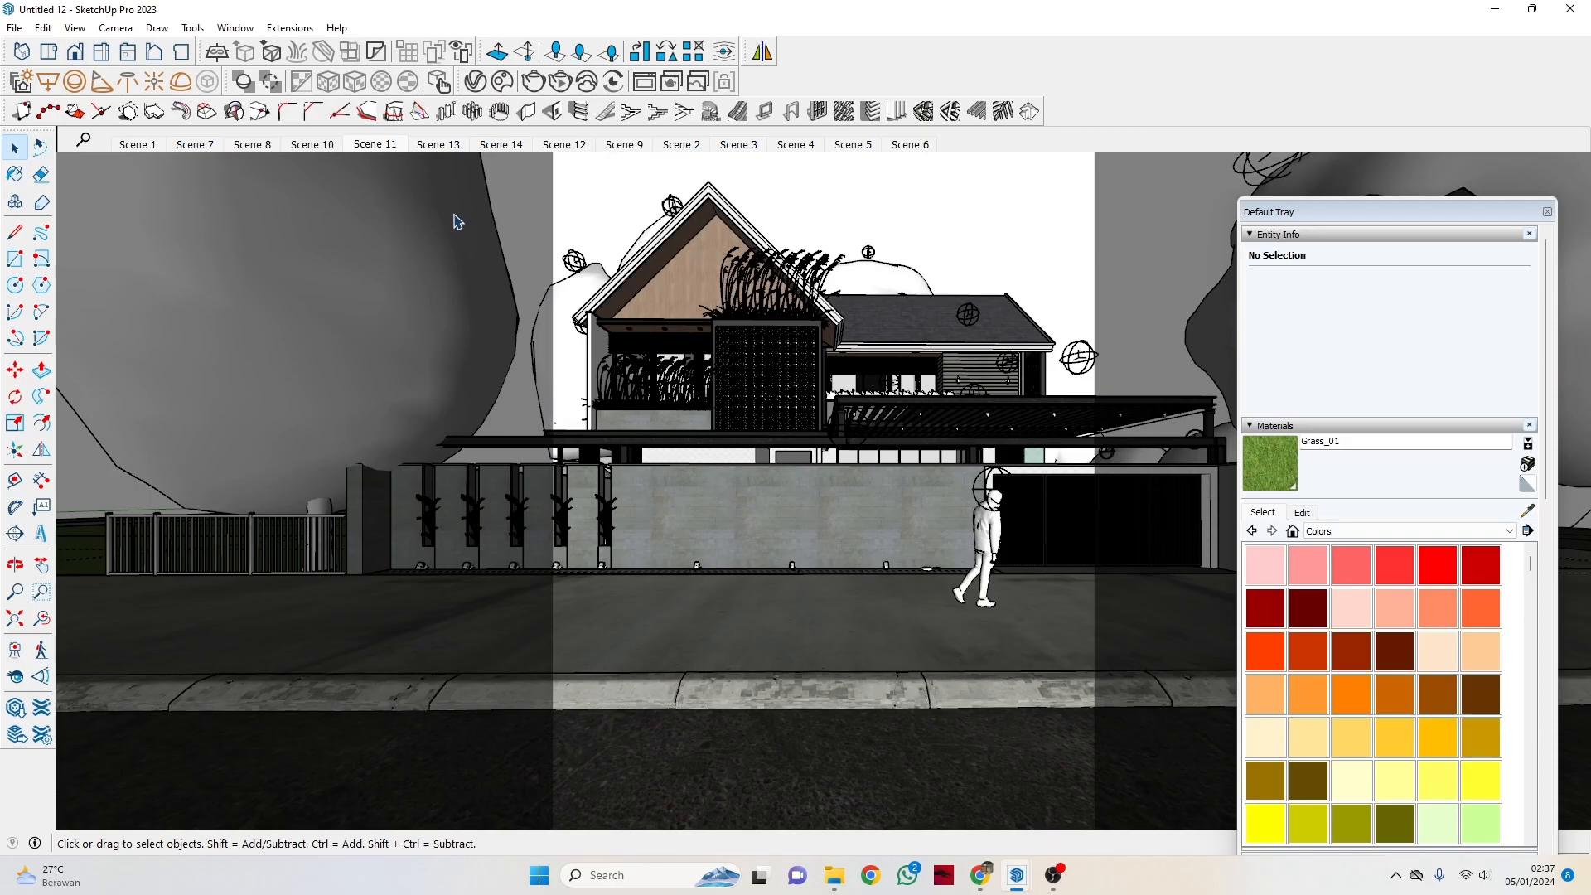
{"action": "middle_click_drag", "start_coordinate": [647, 266], "coordinate": [652, 437]}
{"action": "scroll", "coordinate": [652, 437], "scroll_direction": "down", "scroll_amount": 2}
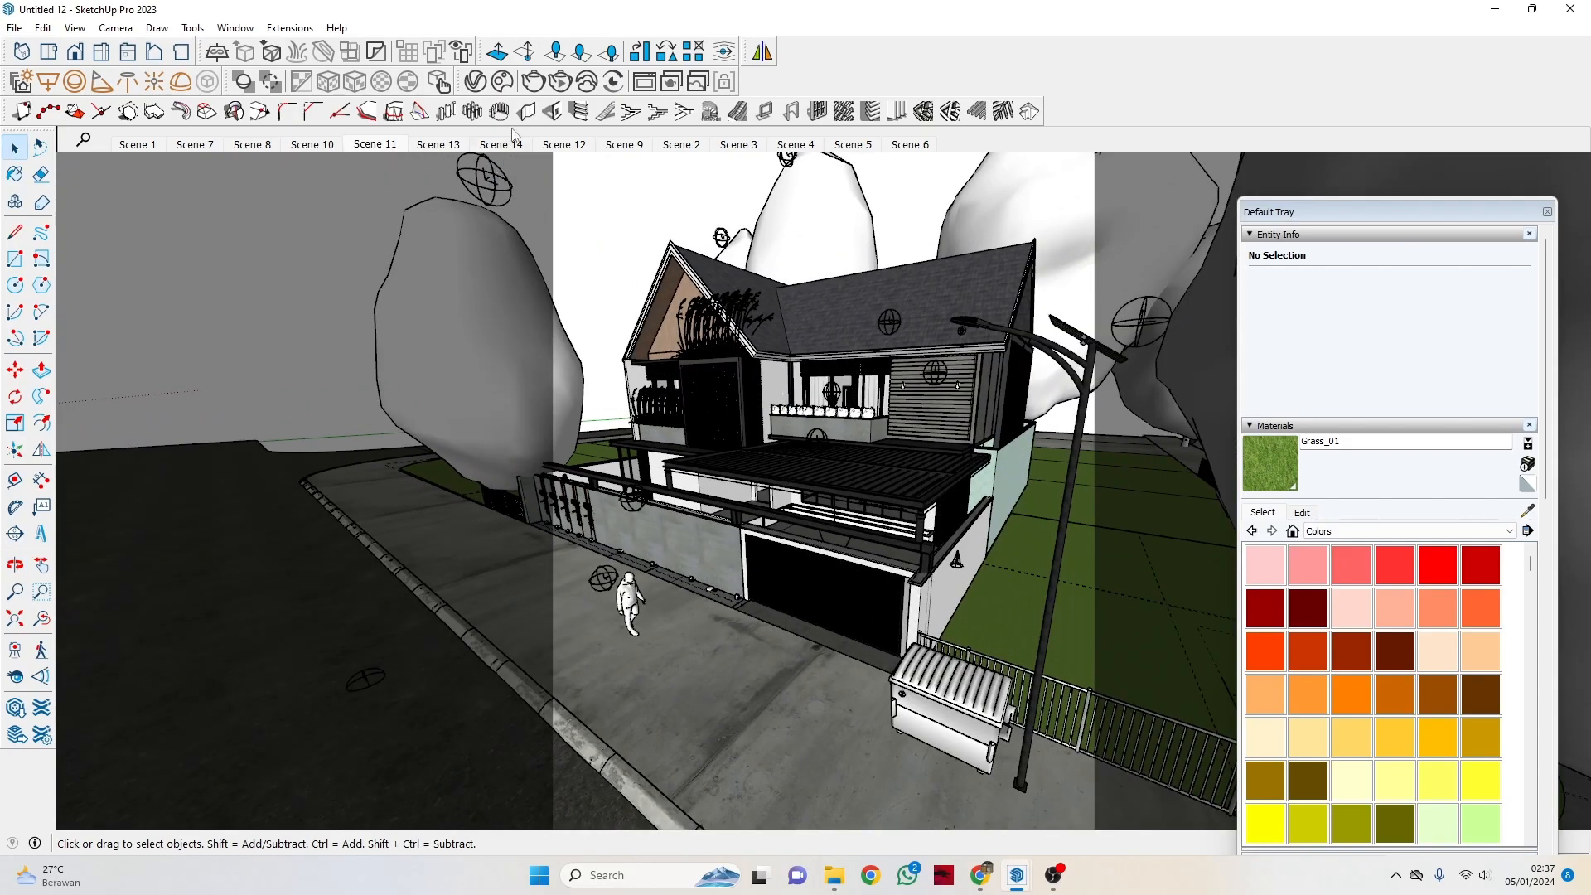
Show the scene's V-Ray lights and select the dome light on the road to view its parameters.
{"action": "left_click", "coordinate": [475, 81]}
{"action": "left_click_drag", "start_coordinate": [694, 219], "coordinate": [775, 242]}
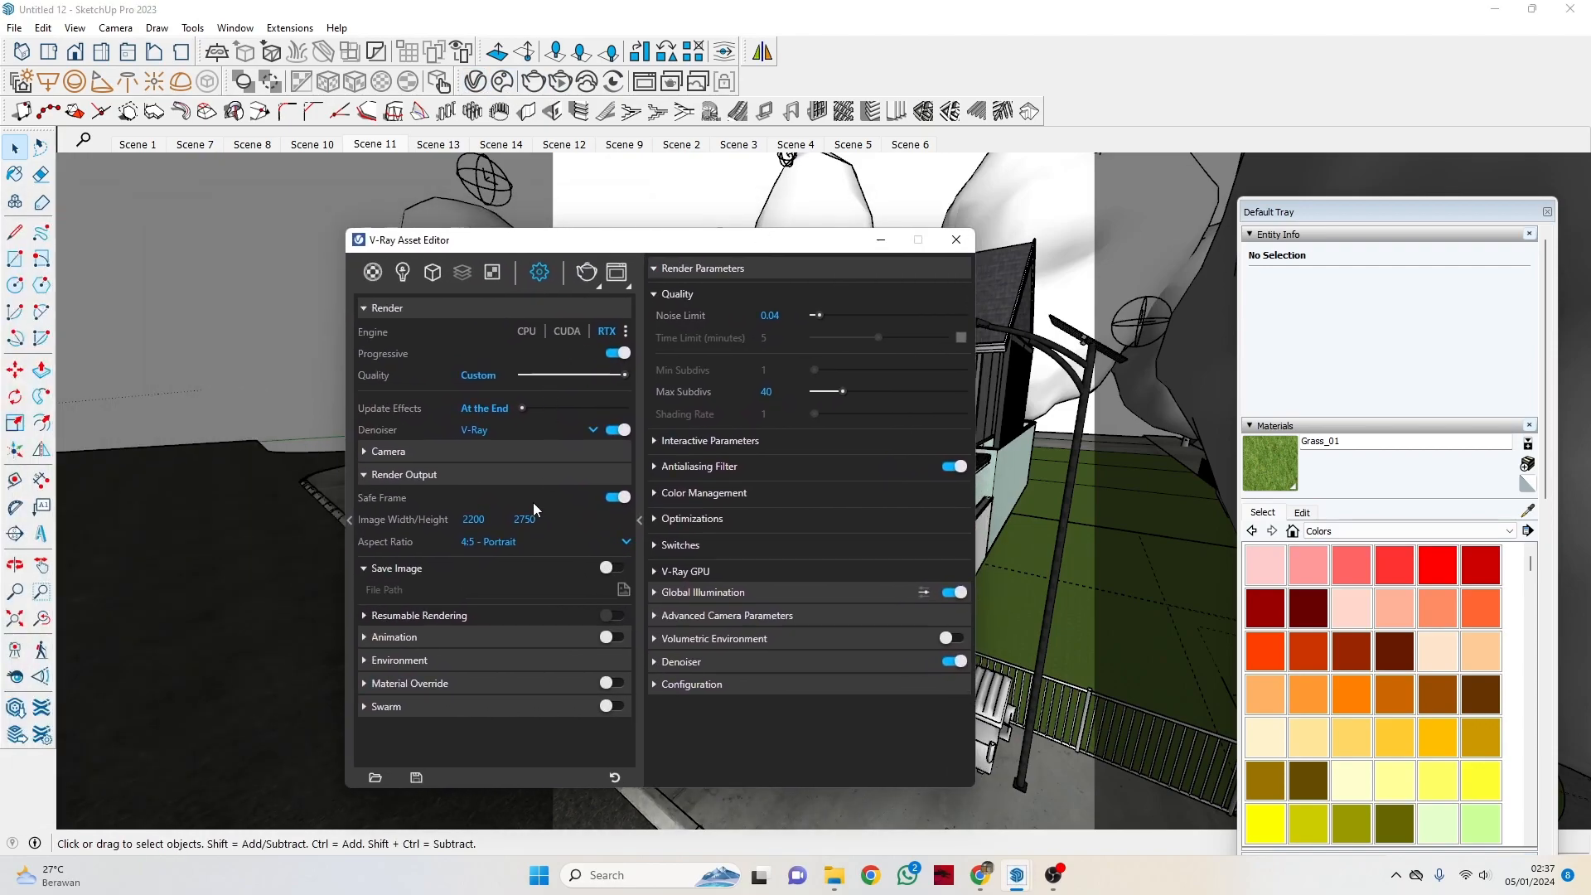
{"action": "left_click", "coordinate": [404, 273]}
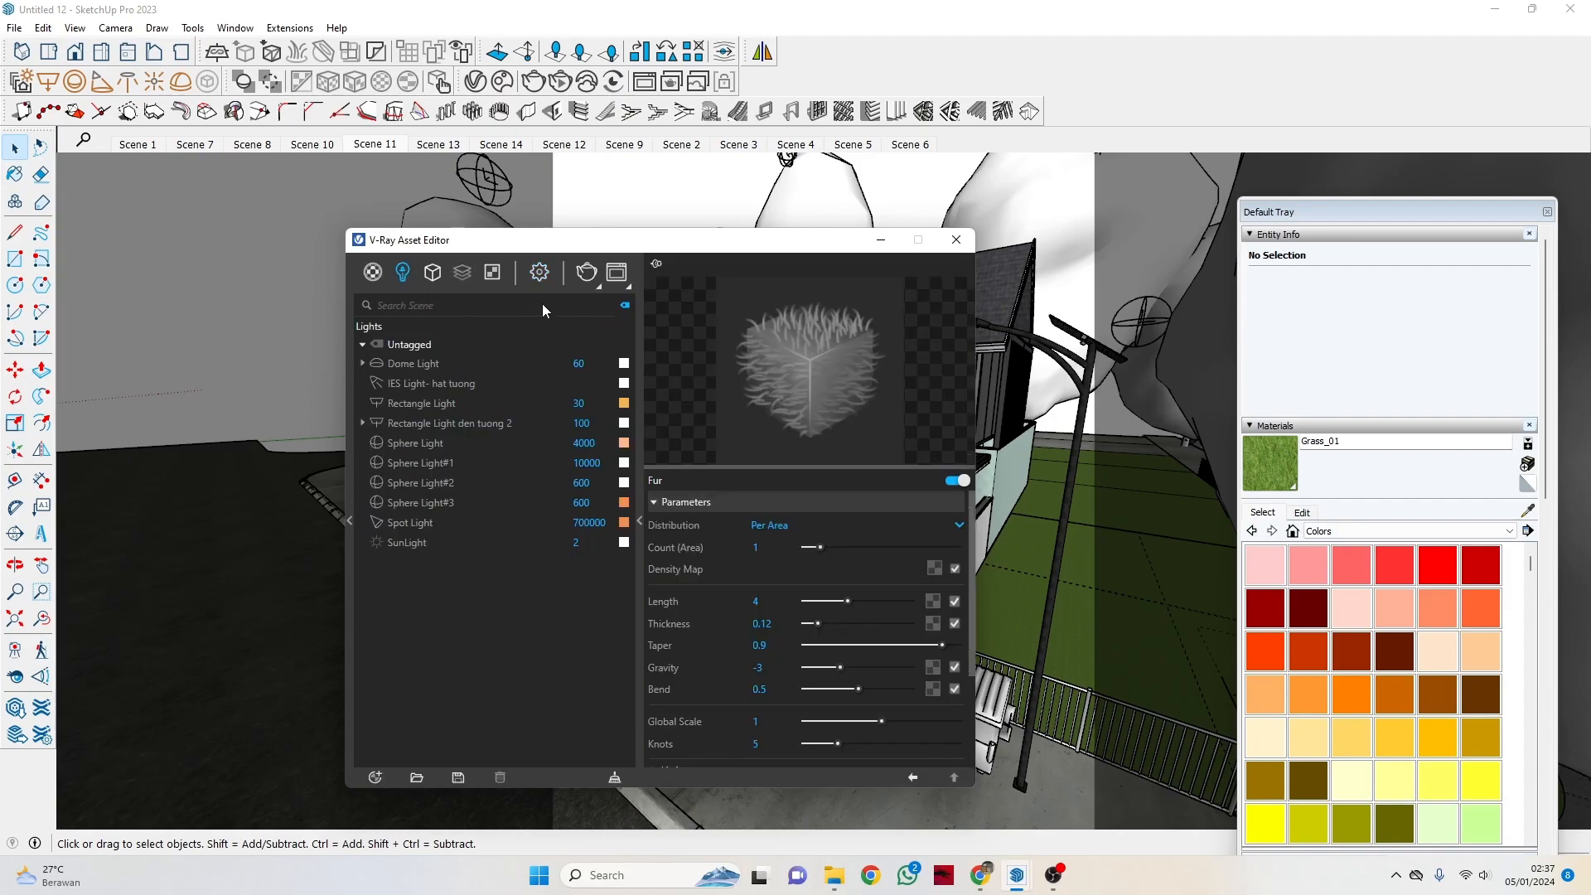
{"action": "left_click_drag", "start_coordinate": [739, 240], "coordinate": [716, 312]}
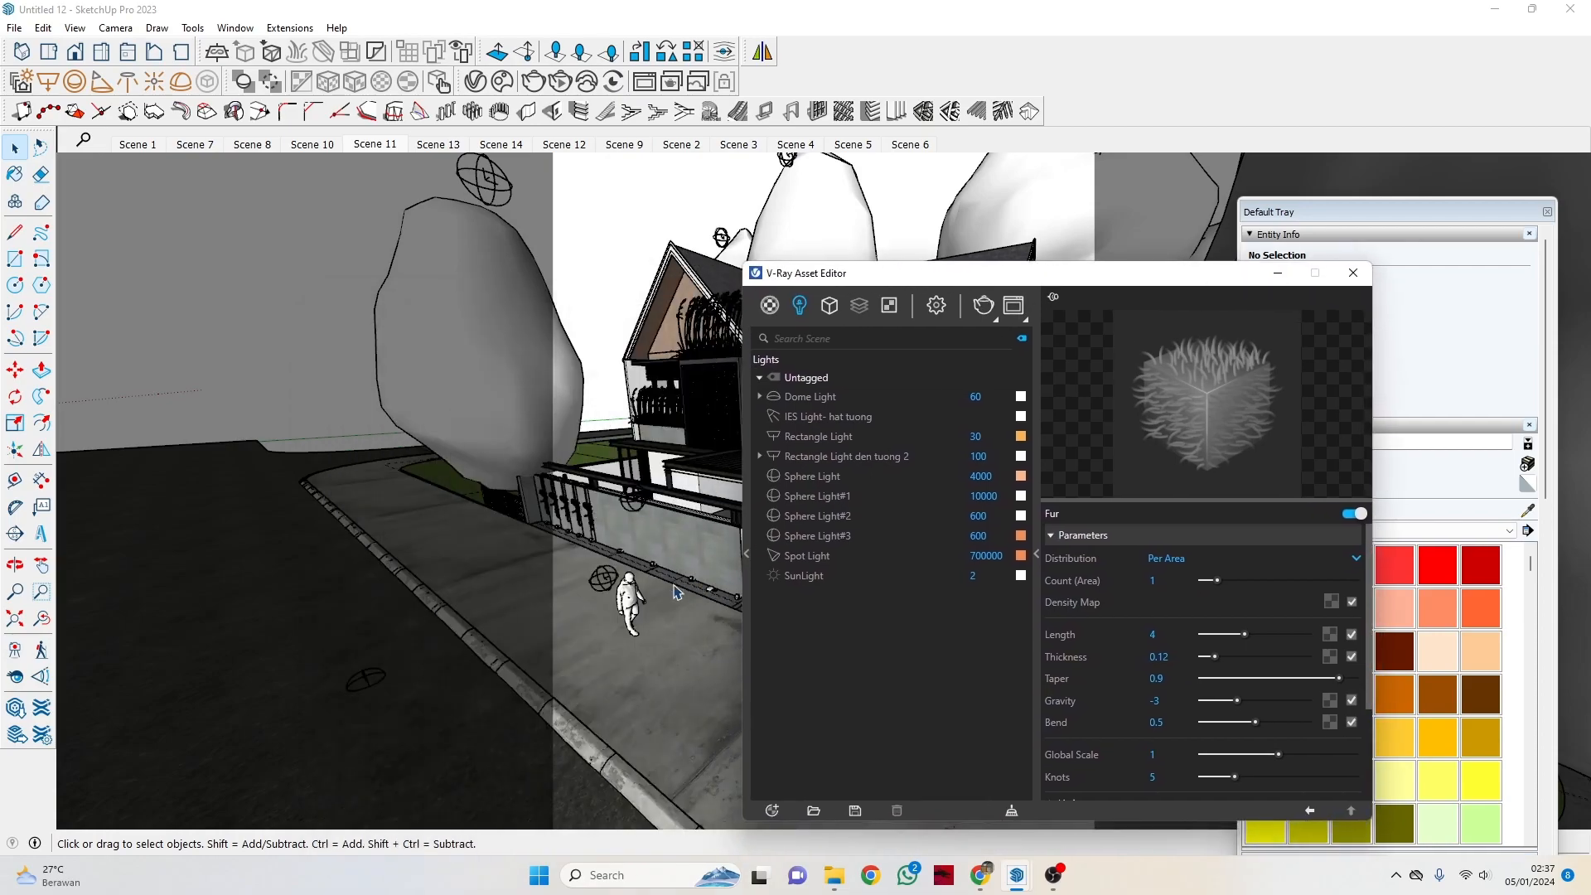
{"action": "left_click", "coordinate": [369, 673]}
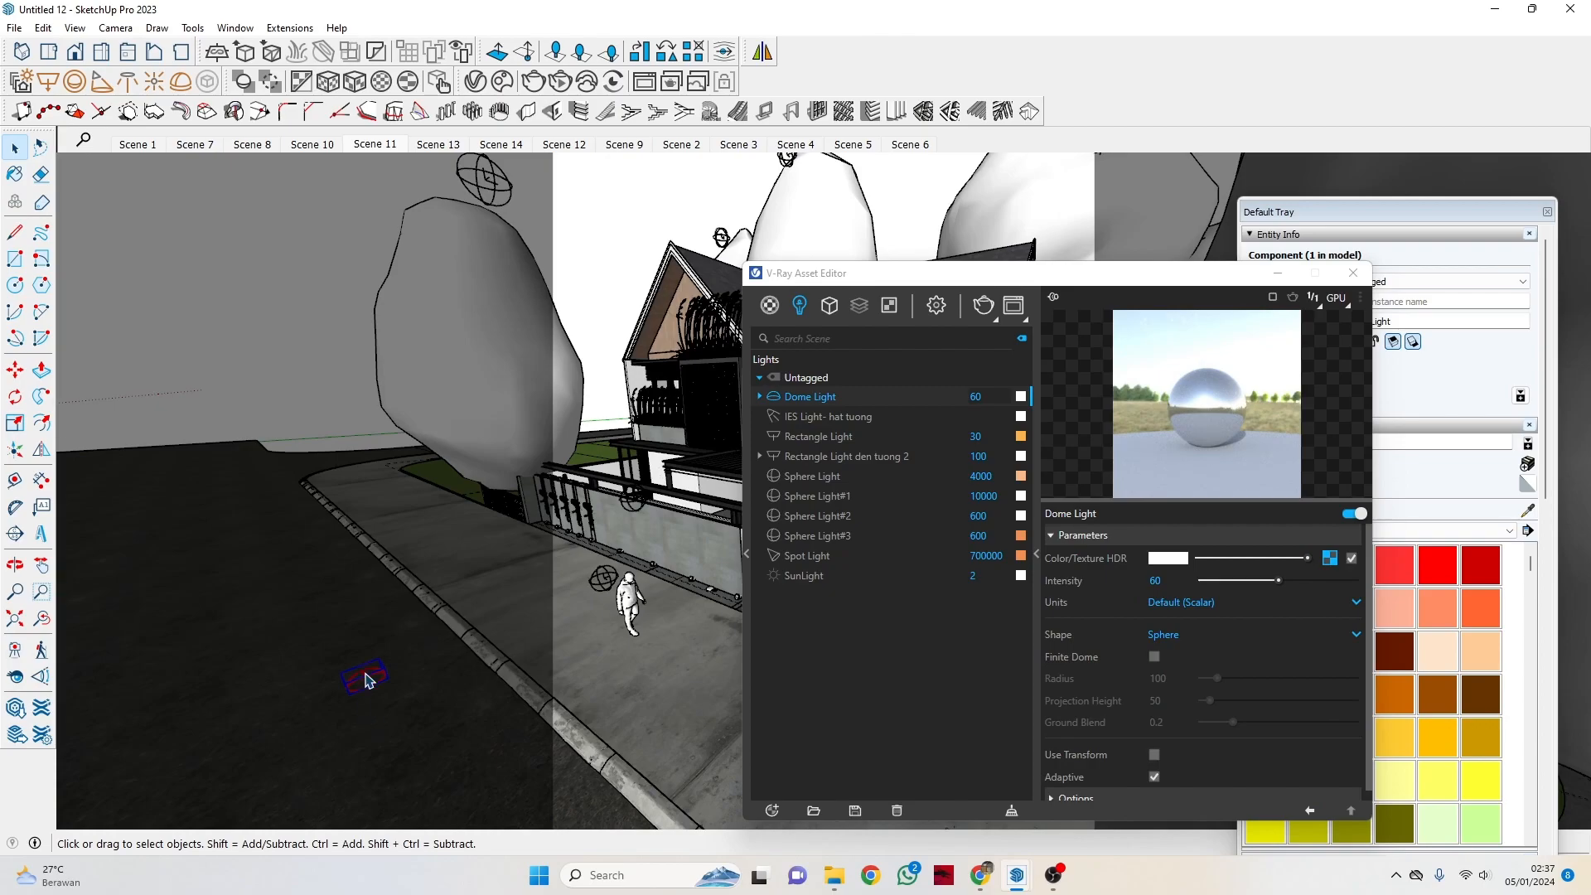
Examine the render Environment settings and the parameters of the SunLight and Dome Light.
{"action": "left_click", "coordinate": [935, 306]}
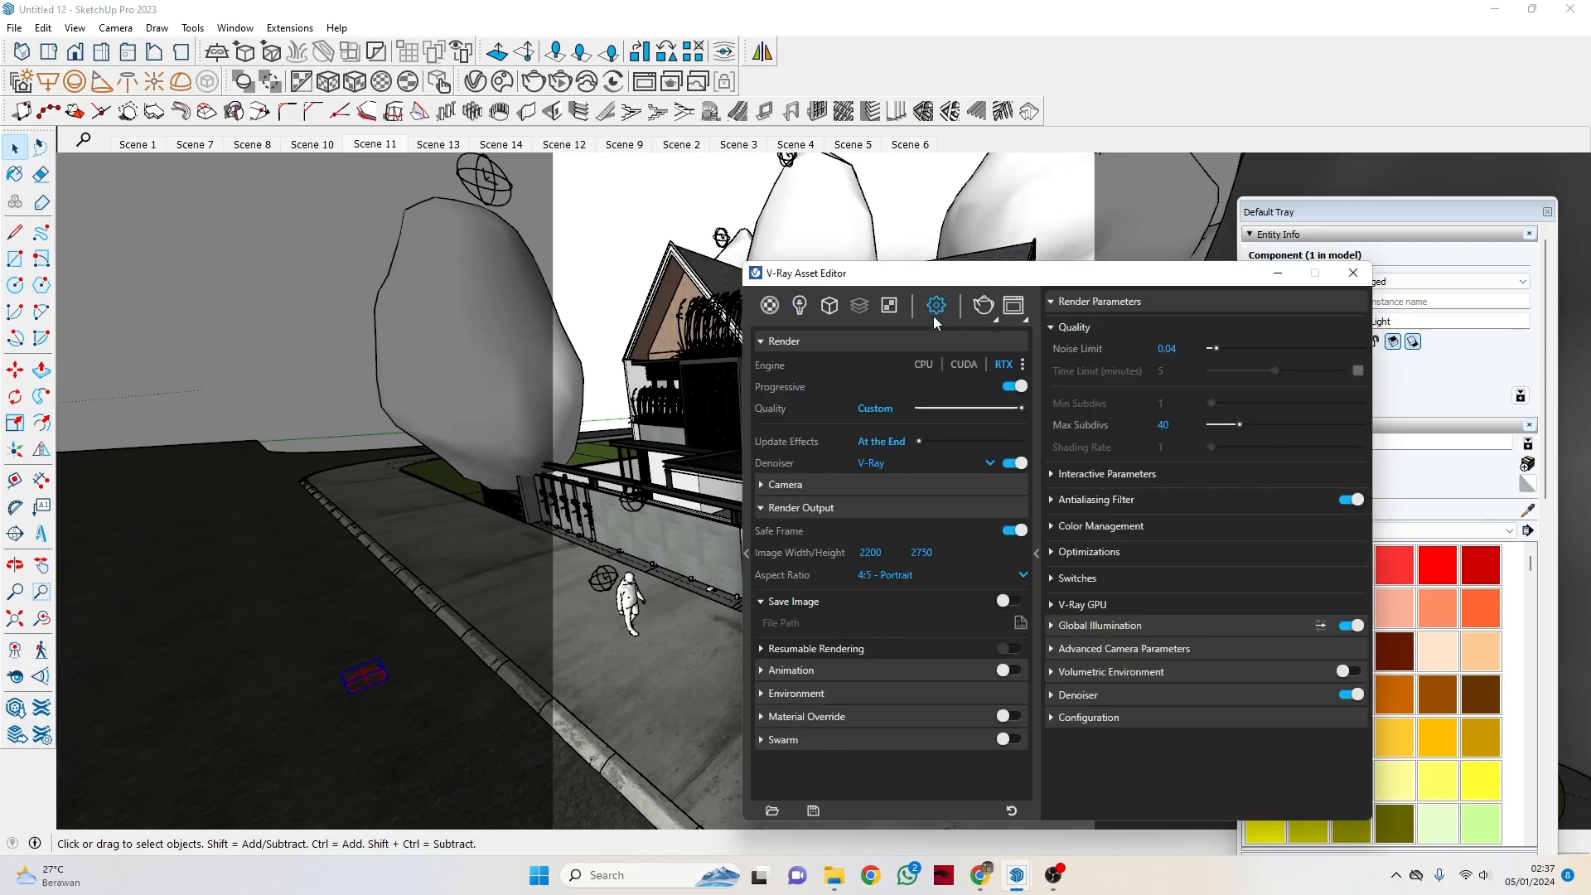
{"action": "left_click", "coordinate": [800, 690]}
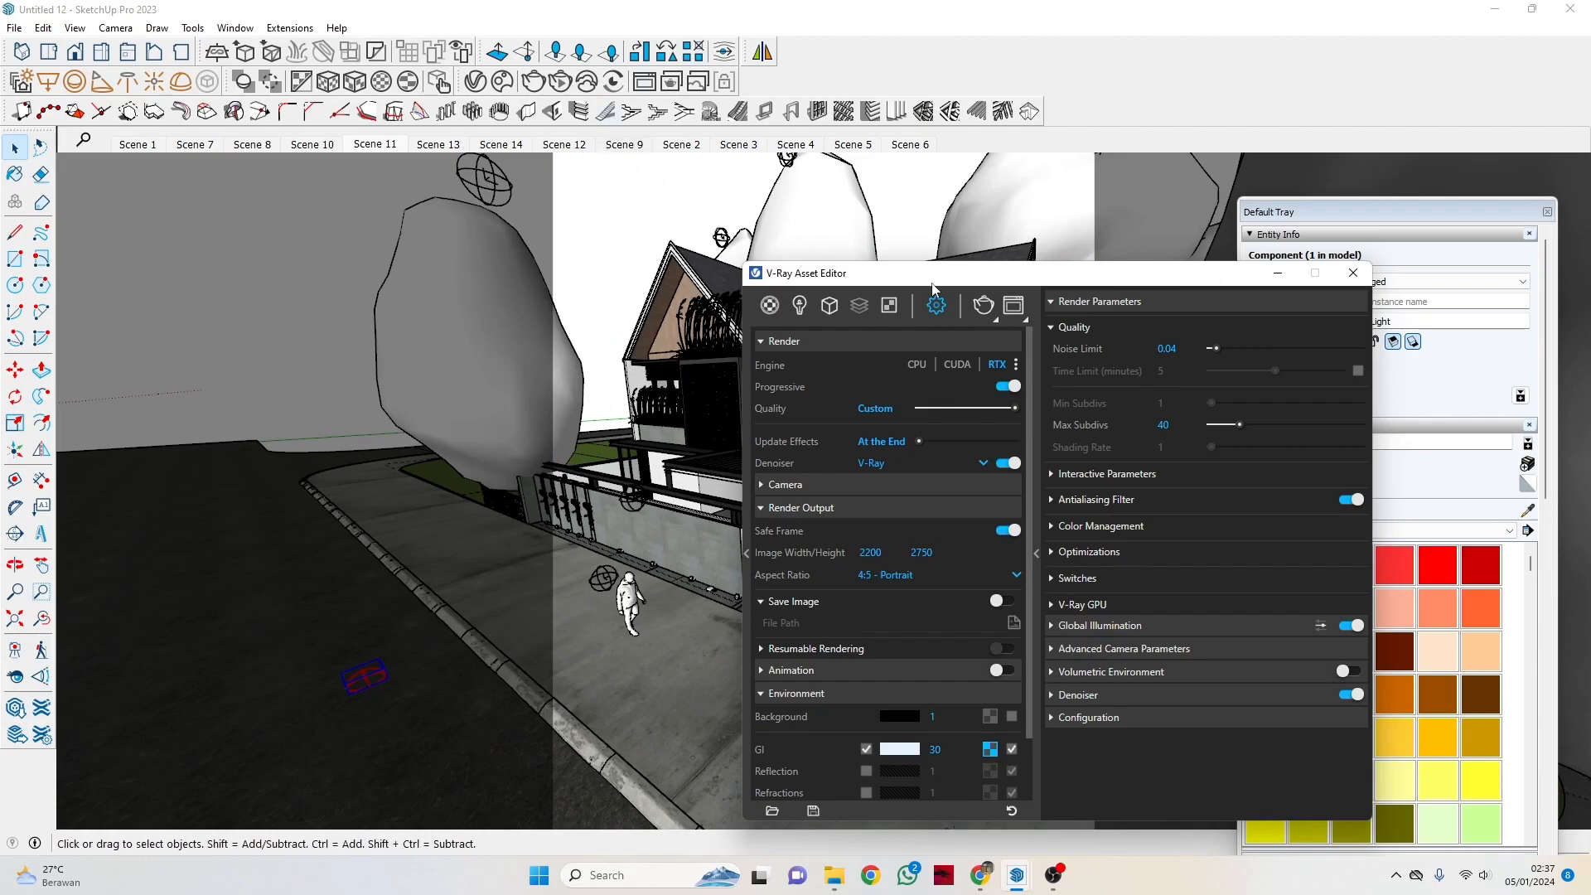
{"action": "left_click", "coordinate": [799, 305]}
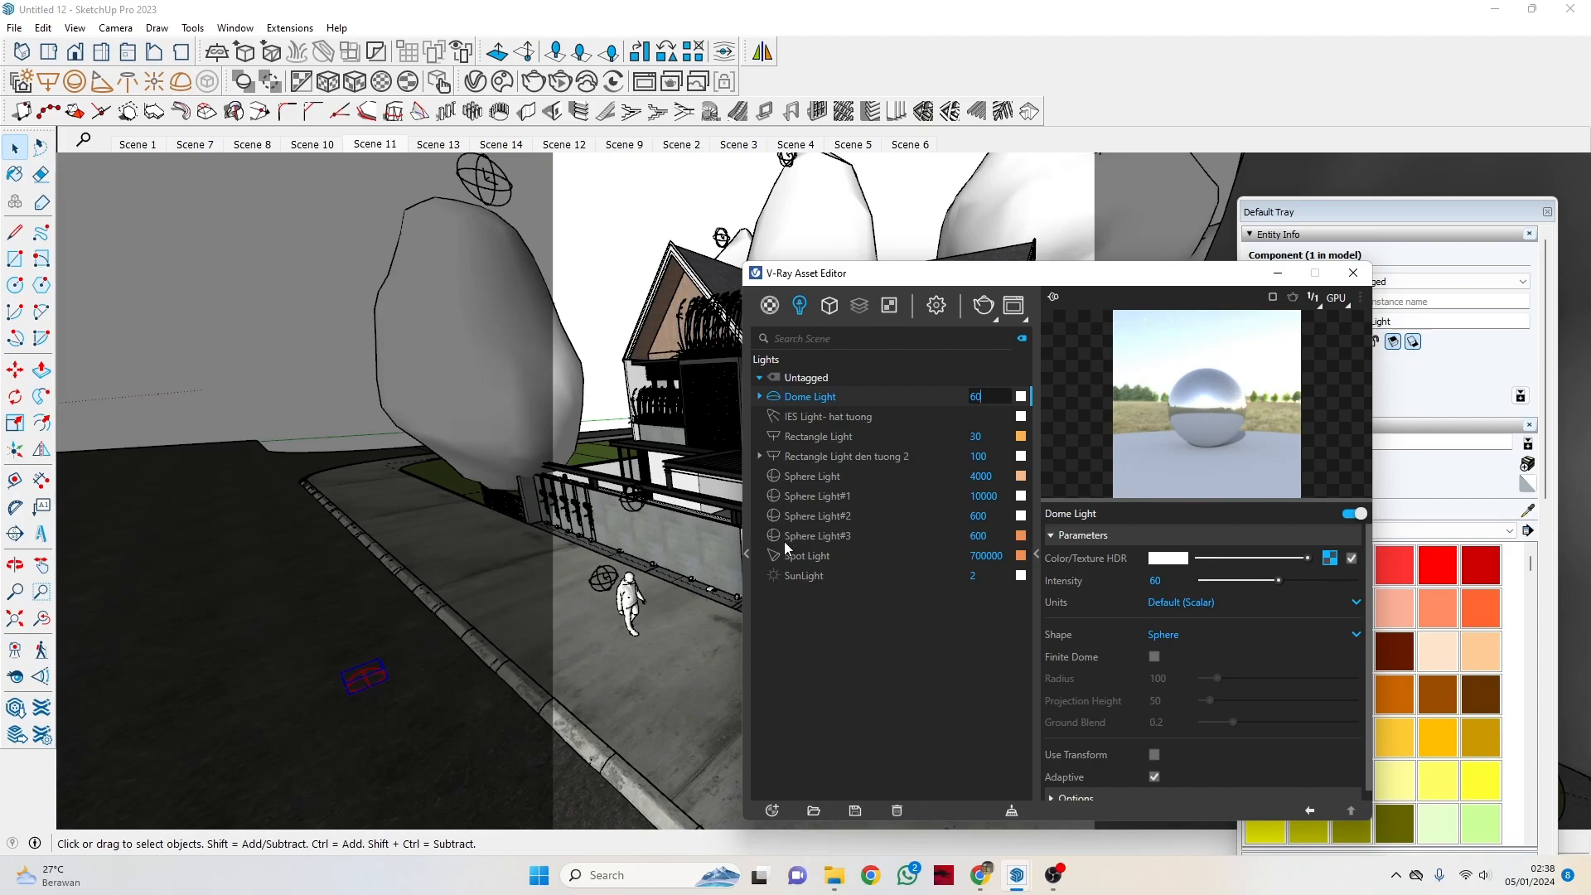
{"action": "left_click", "coordinate": [804, 577]}
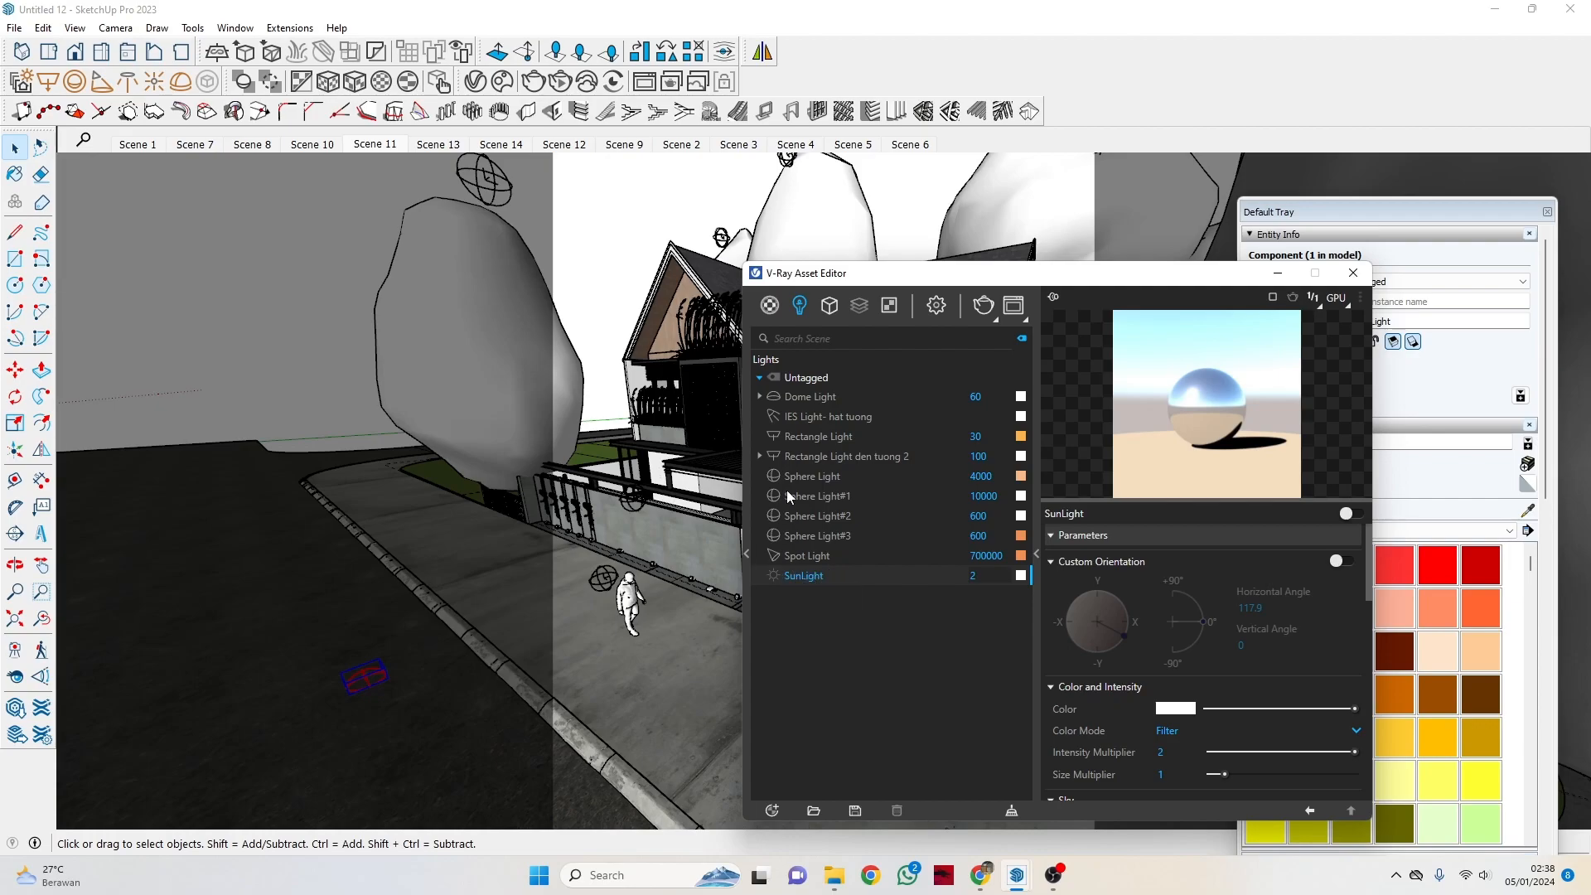
{"action": "left_click", "coordinate": [844, 396]}
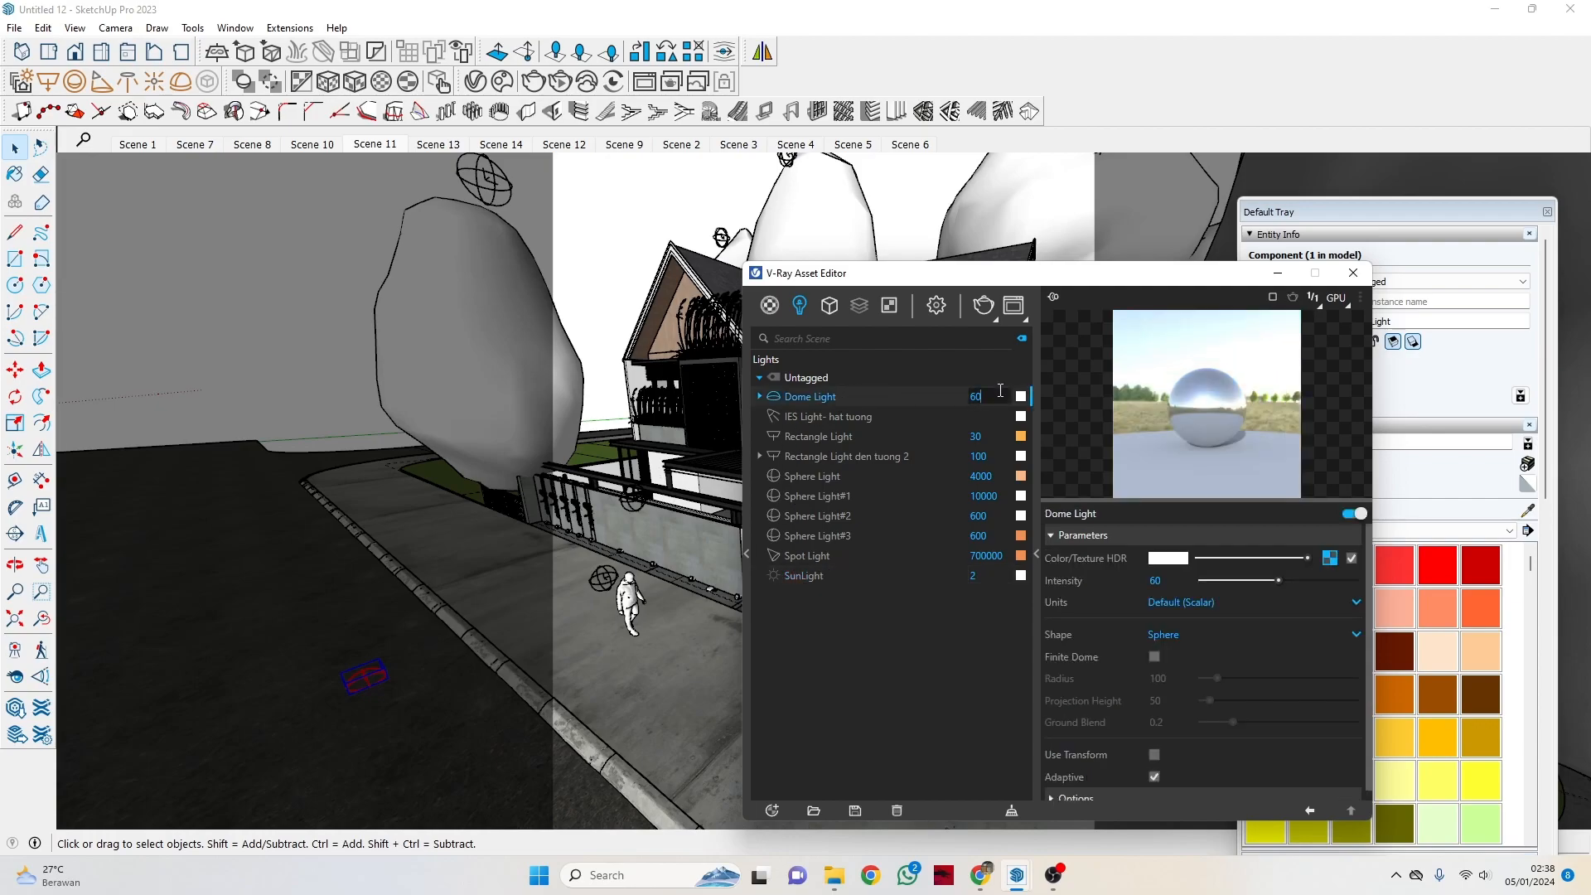
Inspect the Dome Light's HDR bitmap and its kloppenheim_02_4k source file, and cancel the file selection.
{"action": "left_click_drag", "start_coordinate": [1073, 276], "coordinate": [662, 205]}
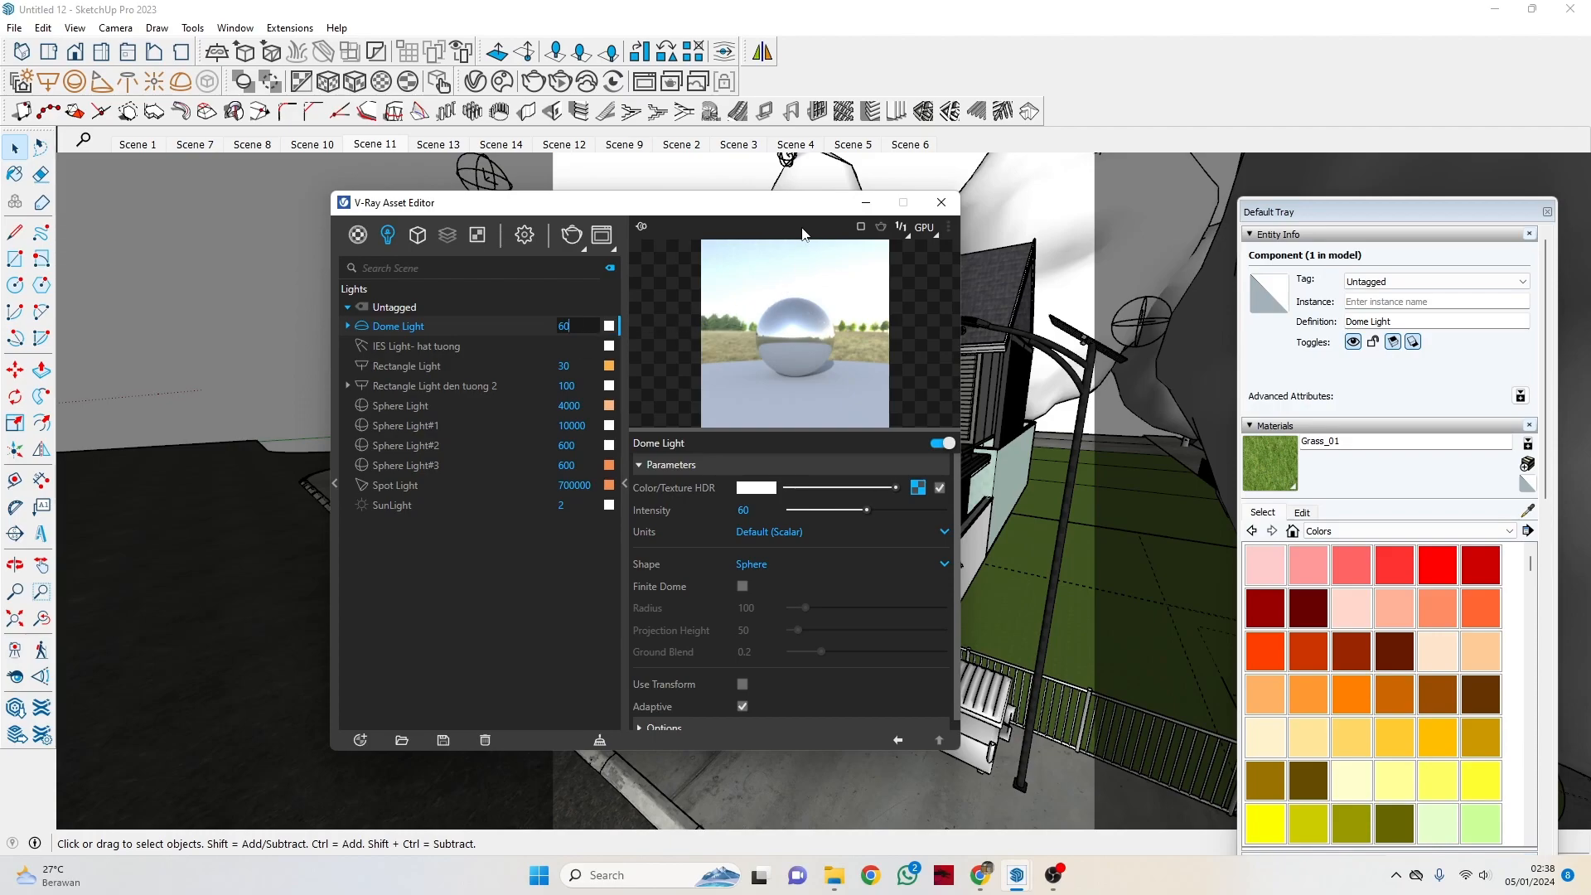
{"action": "left_click_drag", "start_coordinate": [787, 205], "coordinate": [786, 233]}
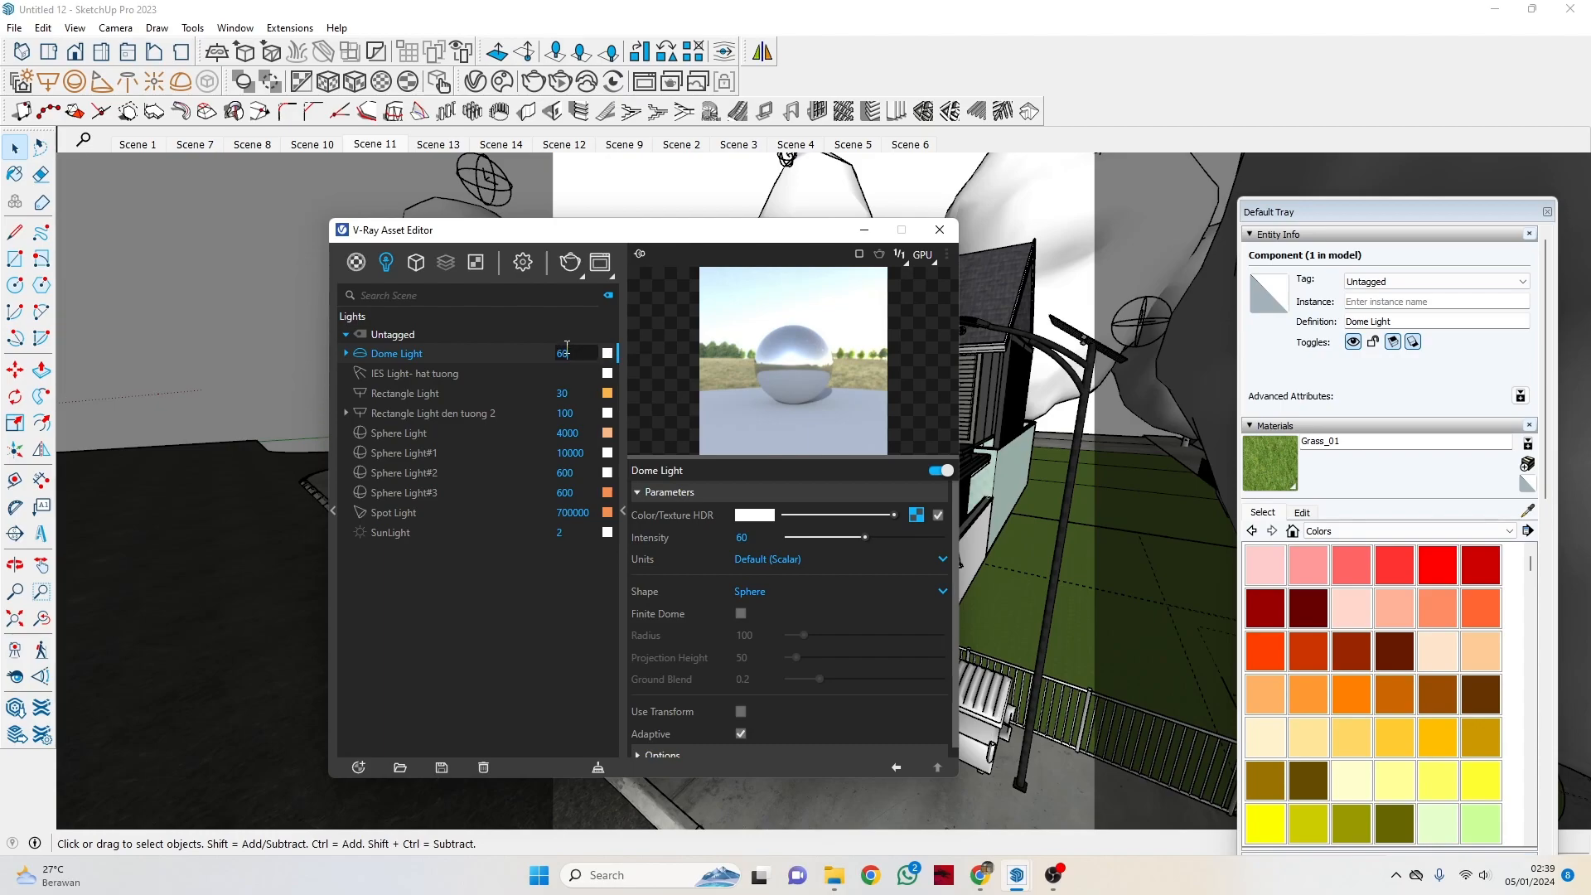
{"action": "left_click", "coordinate": [563, 348]}
{"action": "left_click", "coordinate": [916, 515]}
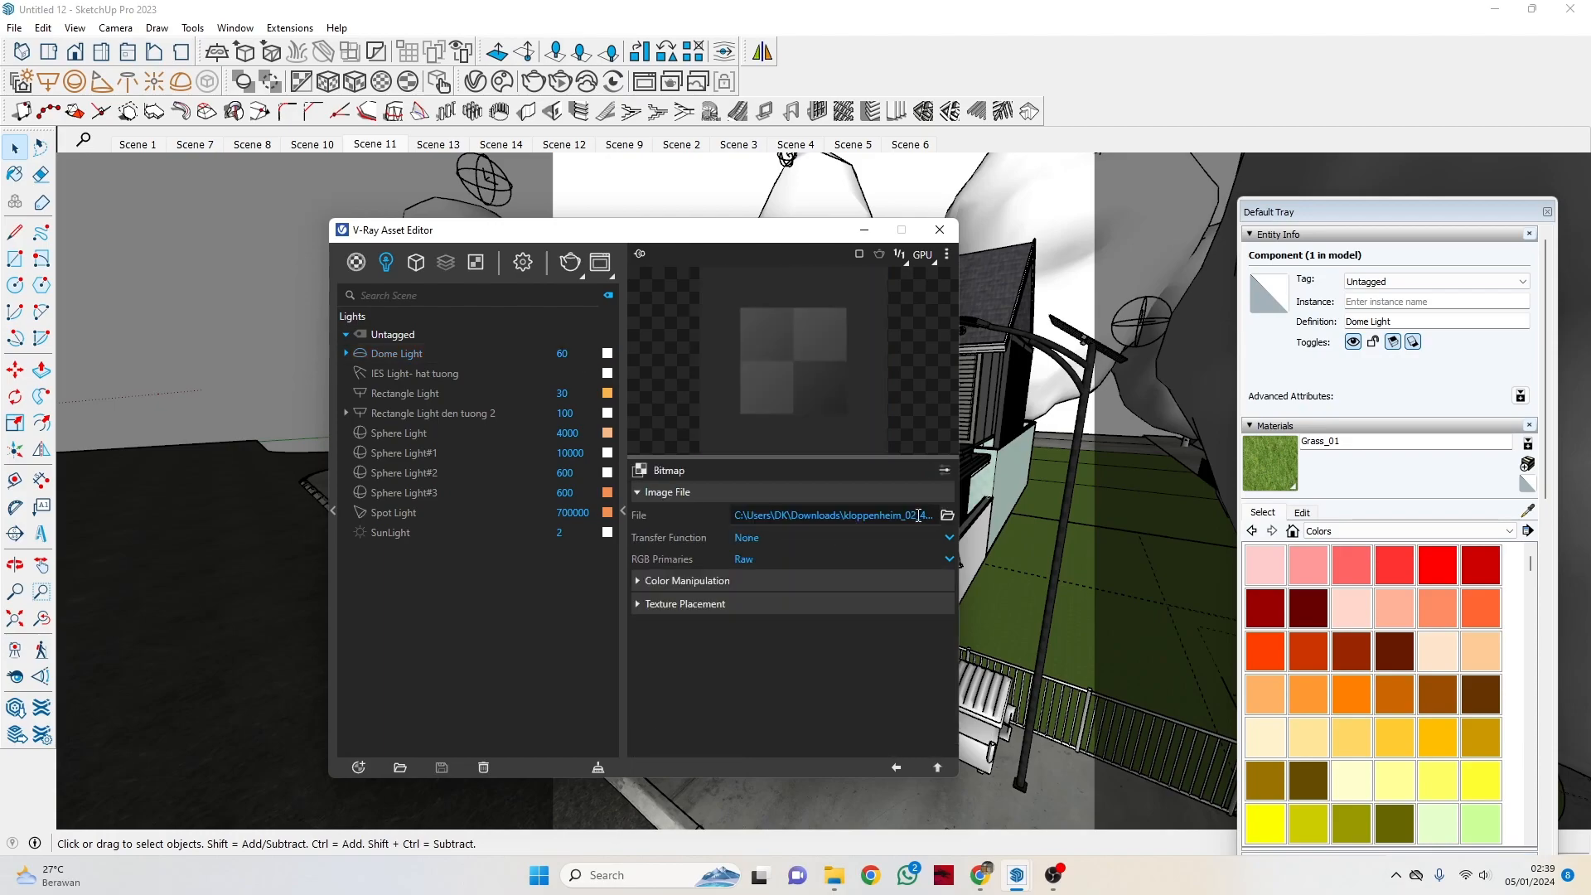
{"action": "left_click", "coordinate": [947, 514]}
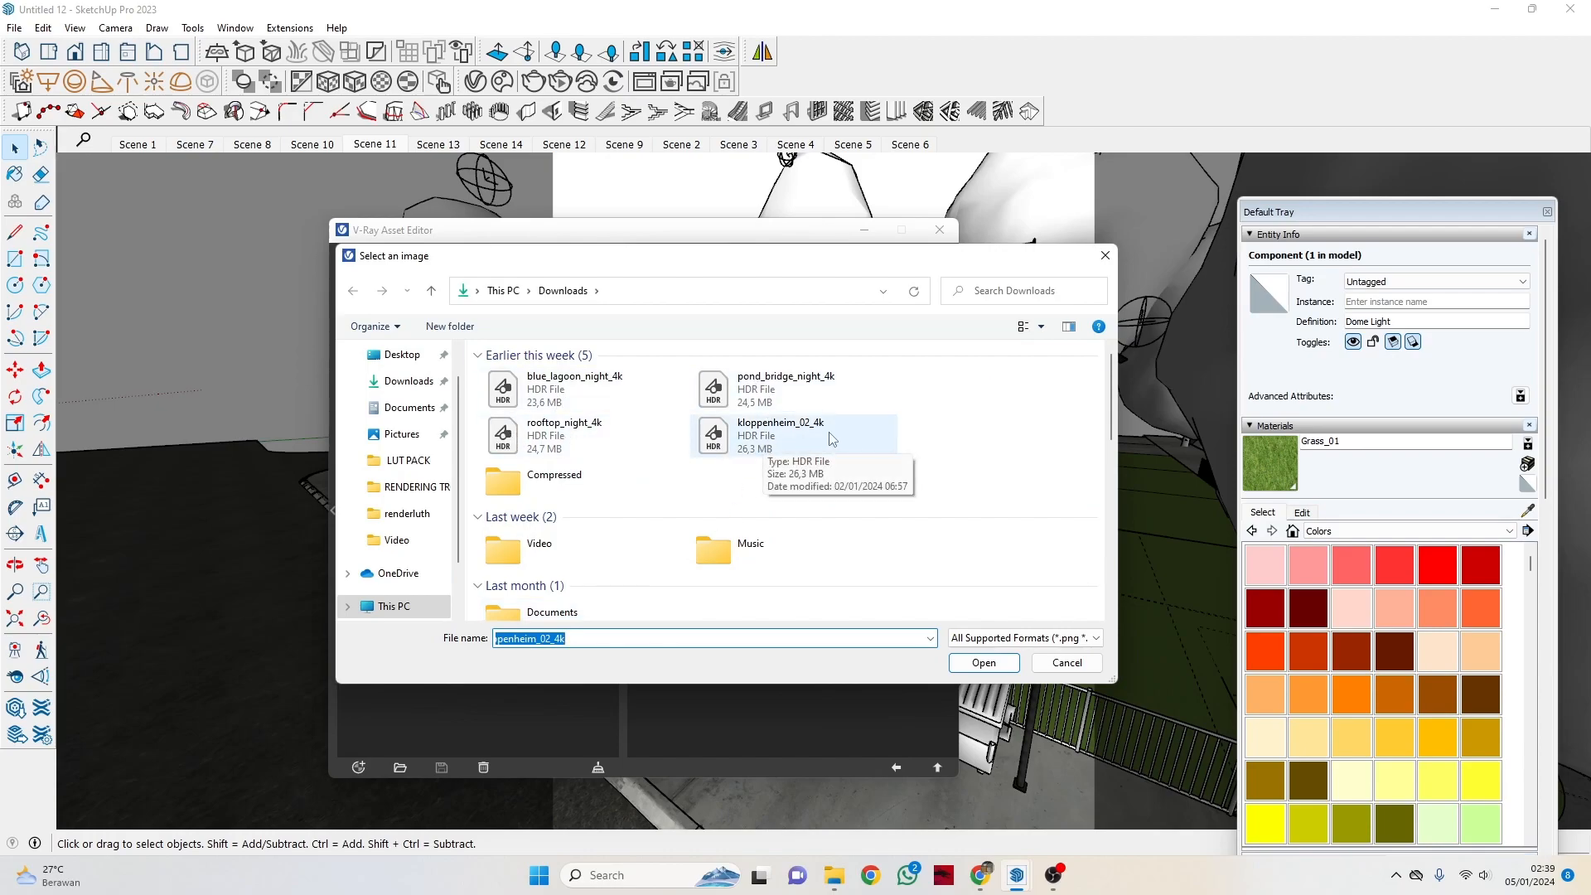
{"action": "left_click", "coordinate": [769, 454]}
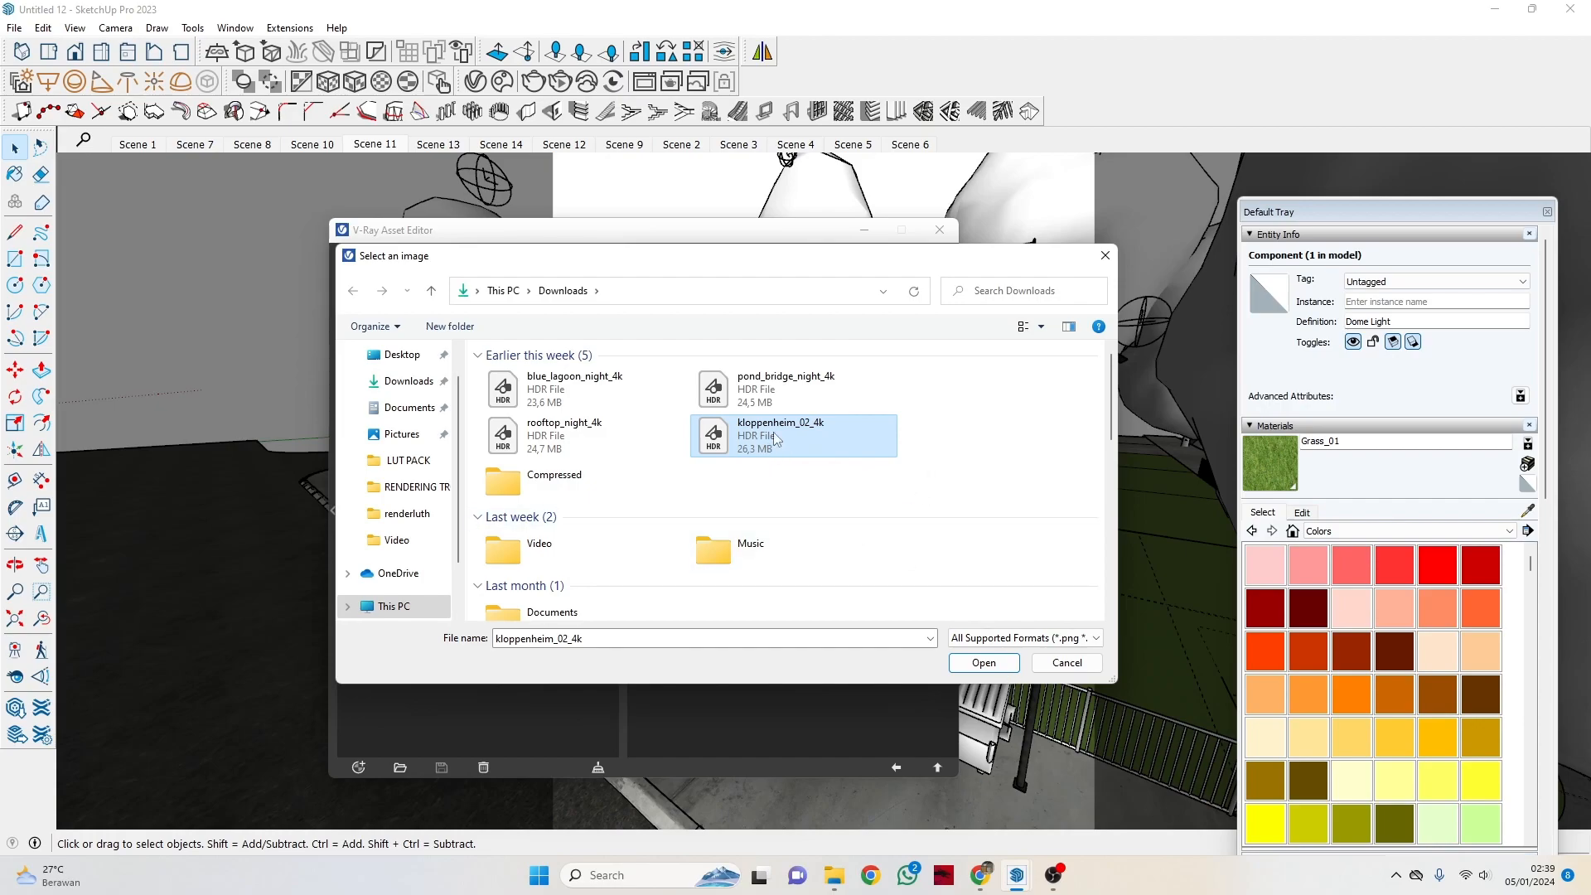
{"action": "left_click", "coordinate": [1046, 665]}
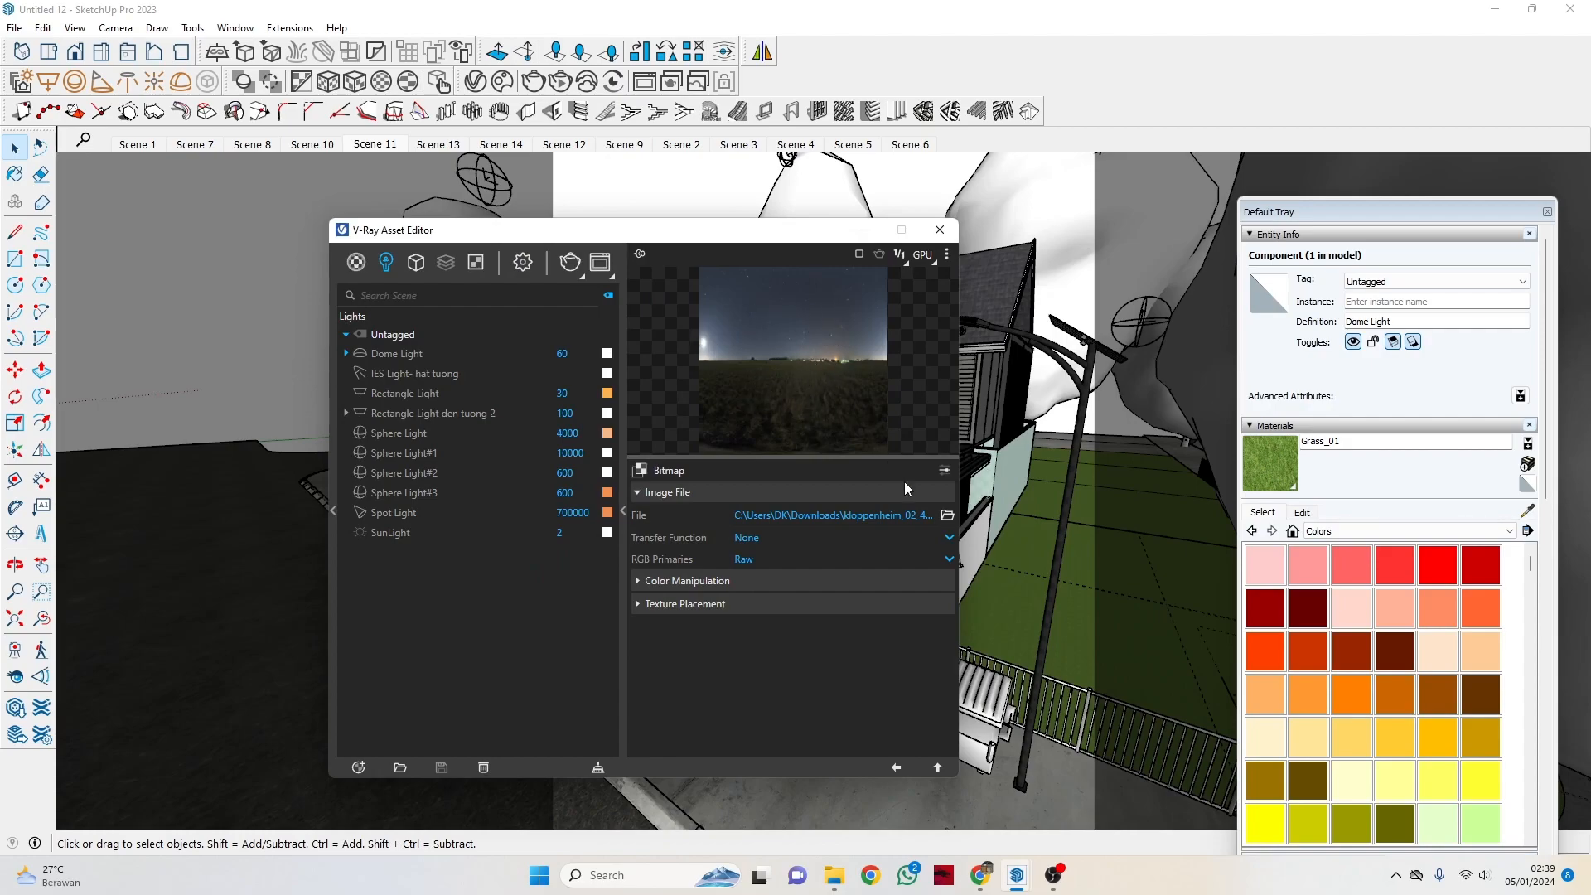
Set the dome light bitmap's Rotate H to -30.6 in its texture placement, with Scene 9 as the active view.
{"action": "left_click", "coordinate": [763, 583]}
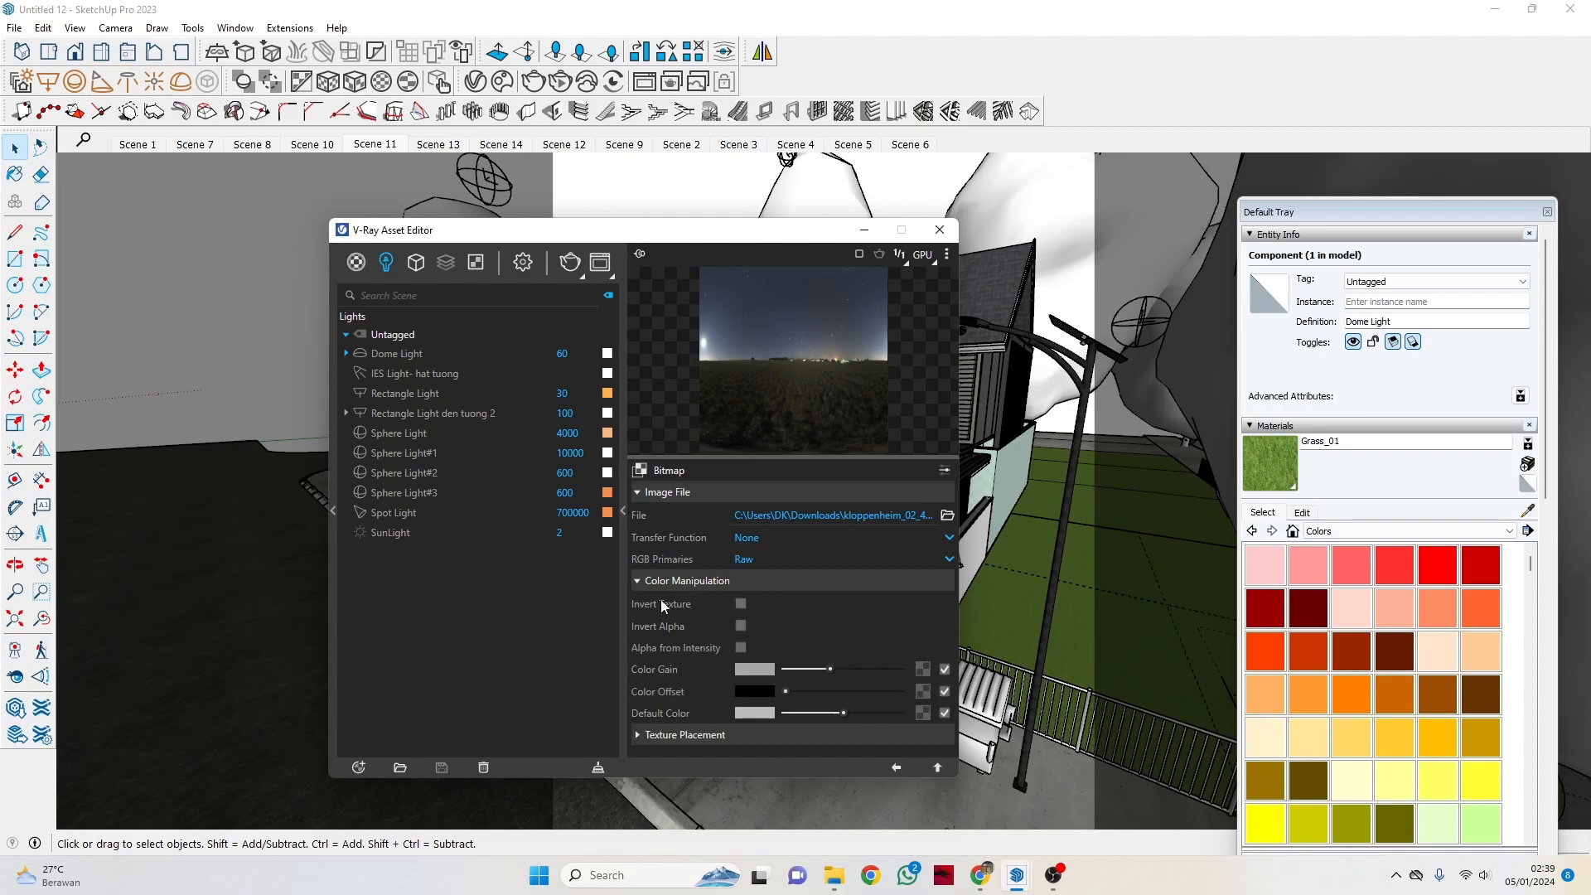
{"action": "left_click", "coordinate": [682, 734]}
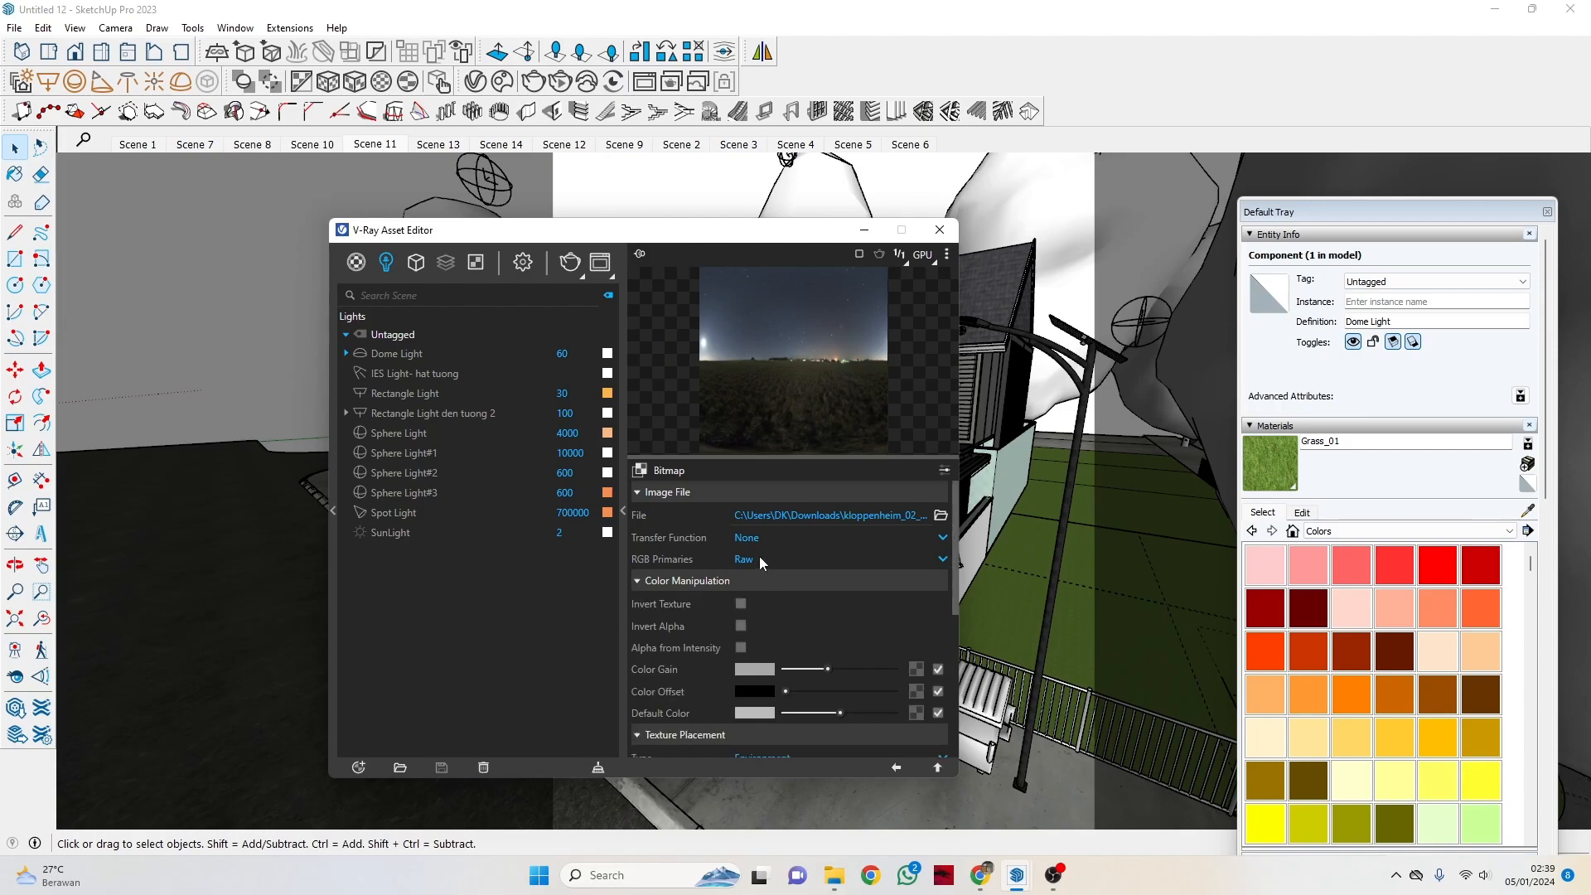
{"action": "scroll", "coordinate": [759, 559], "scroll_direction": "down", "scroll_amount": 5}
{"action": "scroll", "coordinate": [702, 602], "scroll_direction": "up", "scroll_amount": 2}
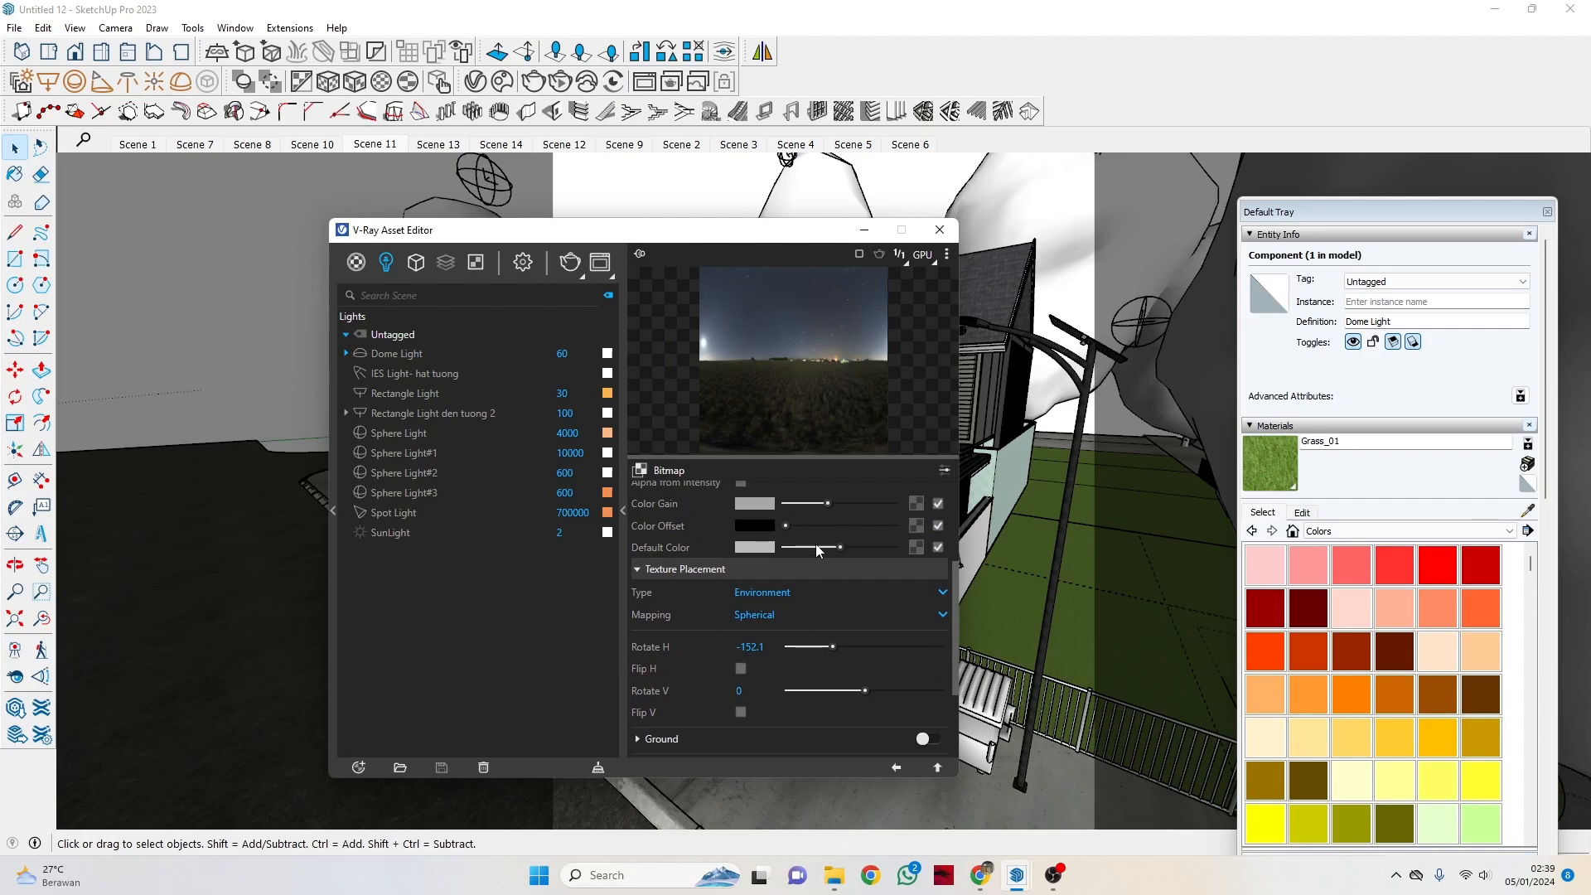
{"action": "left_click", "coordinate": [623, 145]}
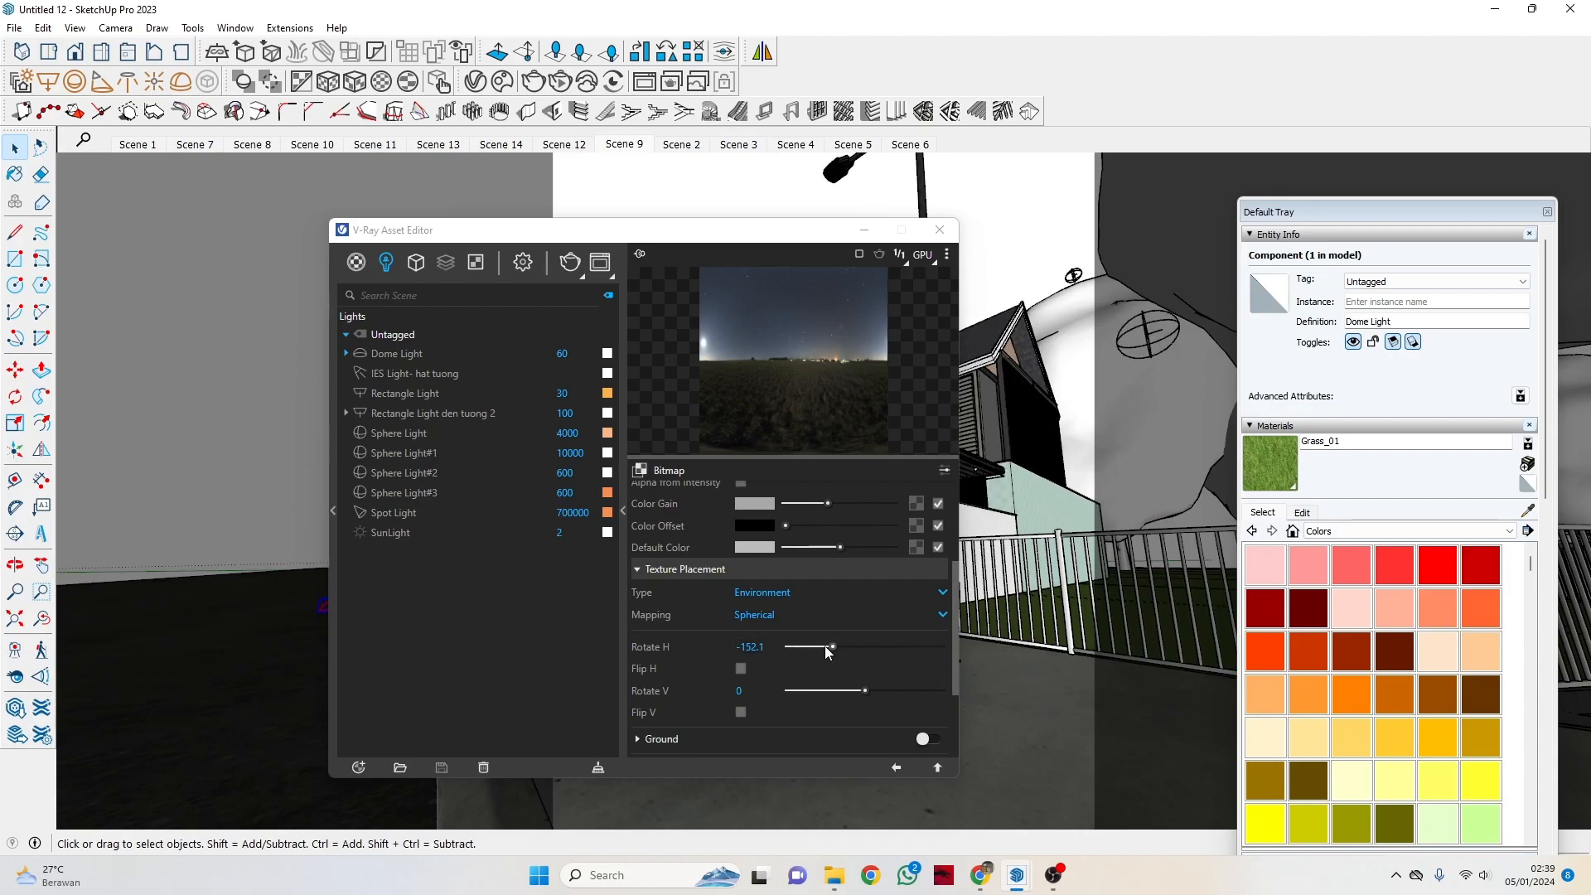
{"action": "left_click", "coordinate": [859, 647]}
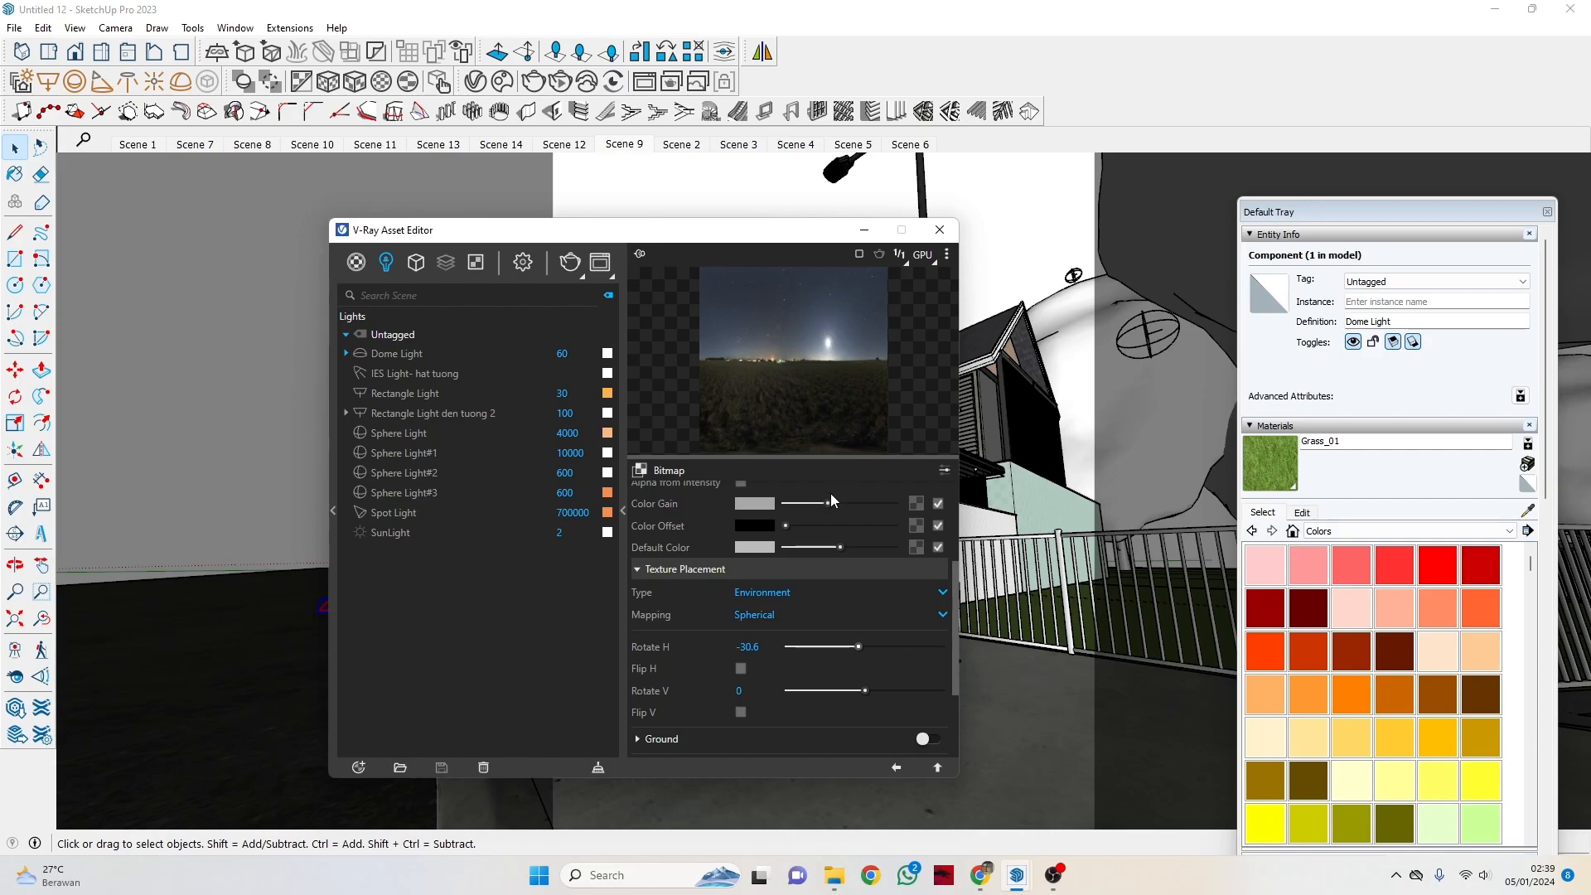
Set Rotate H to 165.5 in the texture placement of the dome light's HDR bitmap.
{"action": "left_click", "coordinate": [832, 646]}
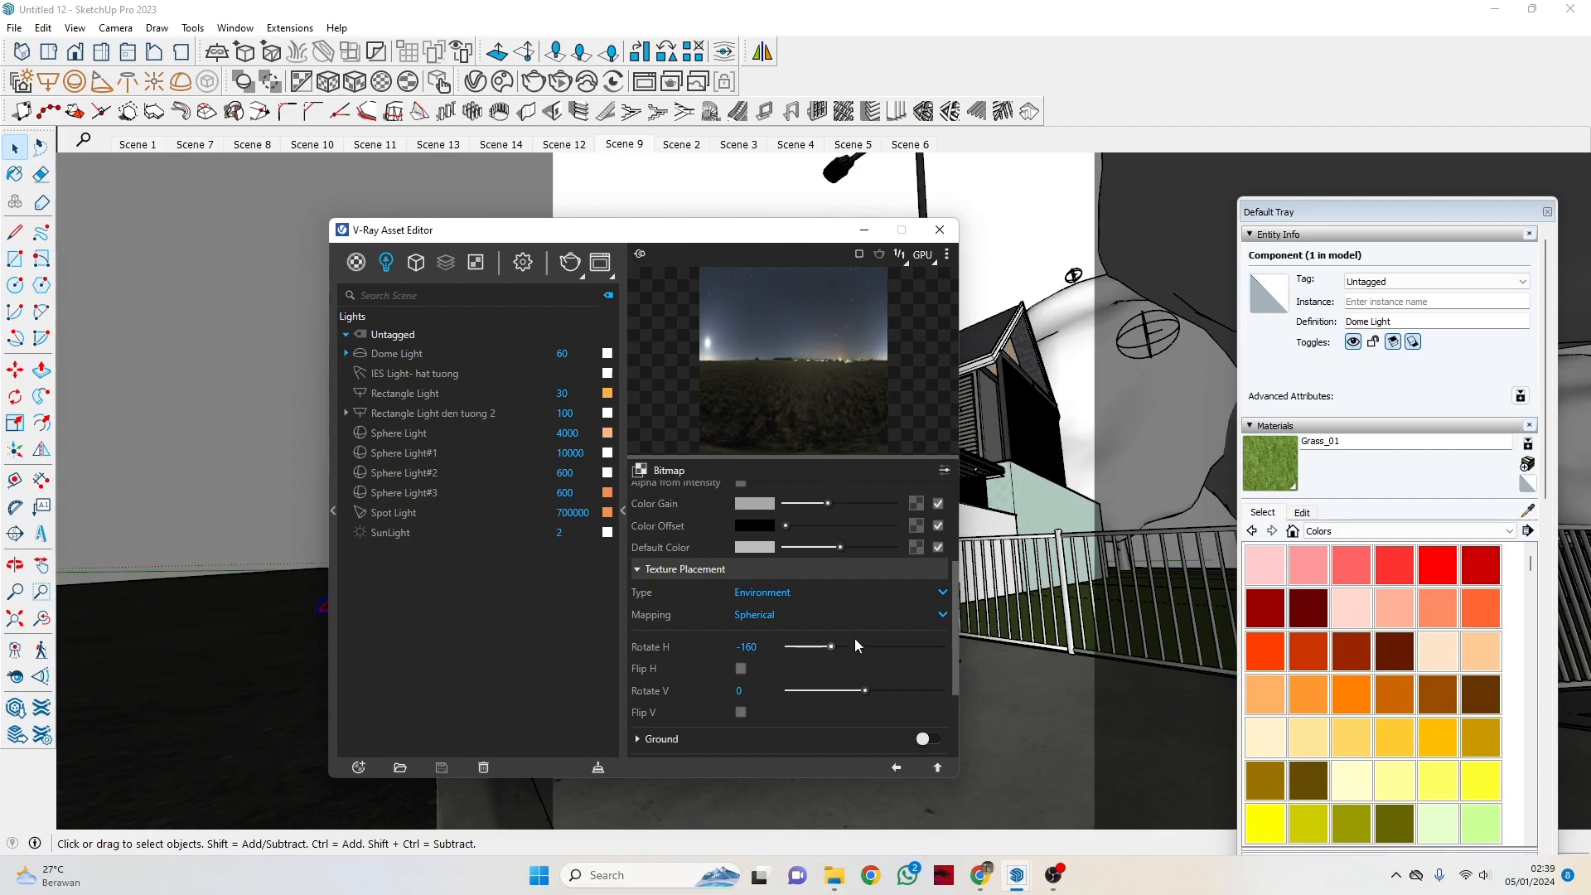
{"action": "left_click_drag", "start_coordinate": [823, 650], "coordinate": [819, 646]}
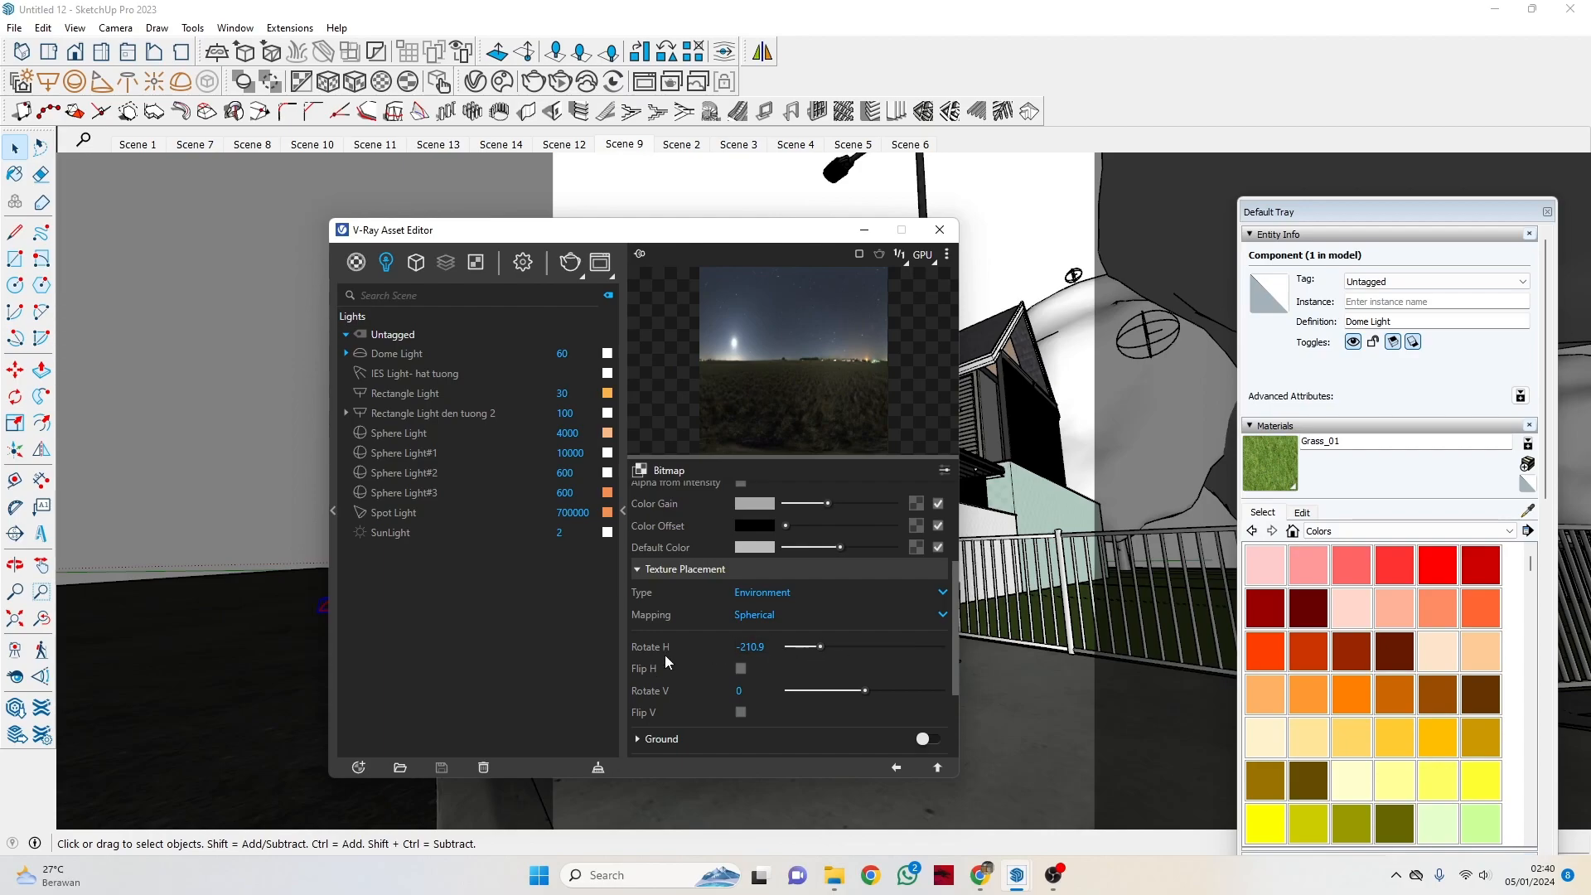
{"action": "left_click_drag", "start_coordinate": [822, 647], "coordinate": [905, 656]}
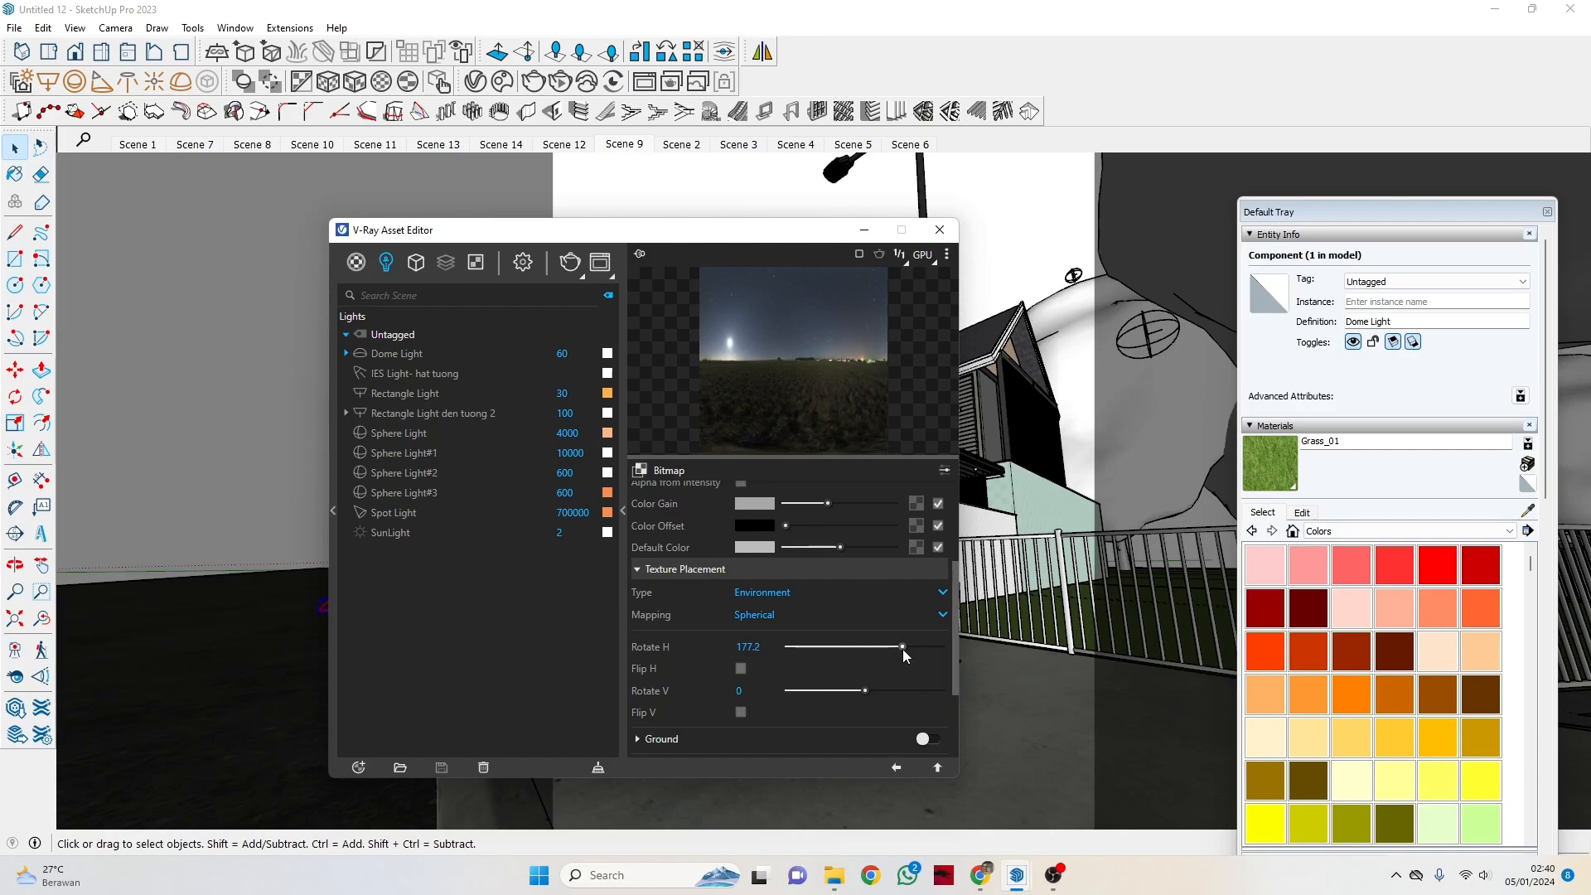
{"action": "left_click_drag", "start_coordinate": [910, 644], "coordinate": [870, 646]}
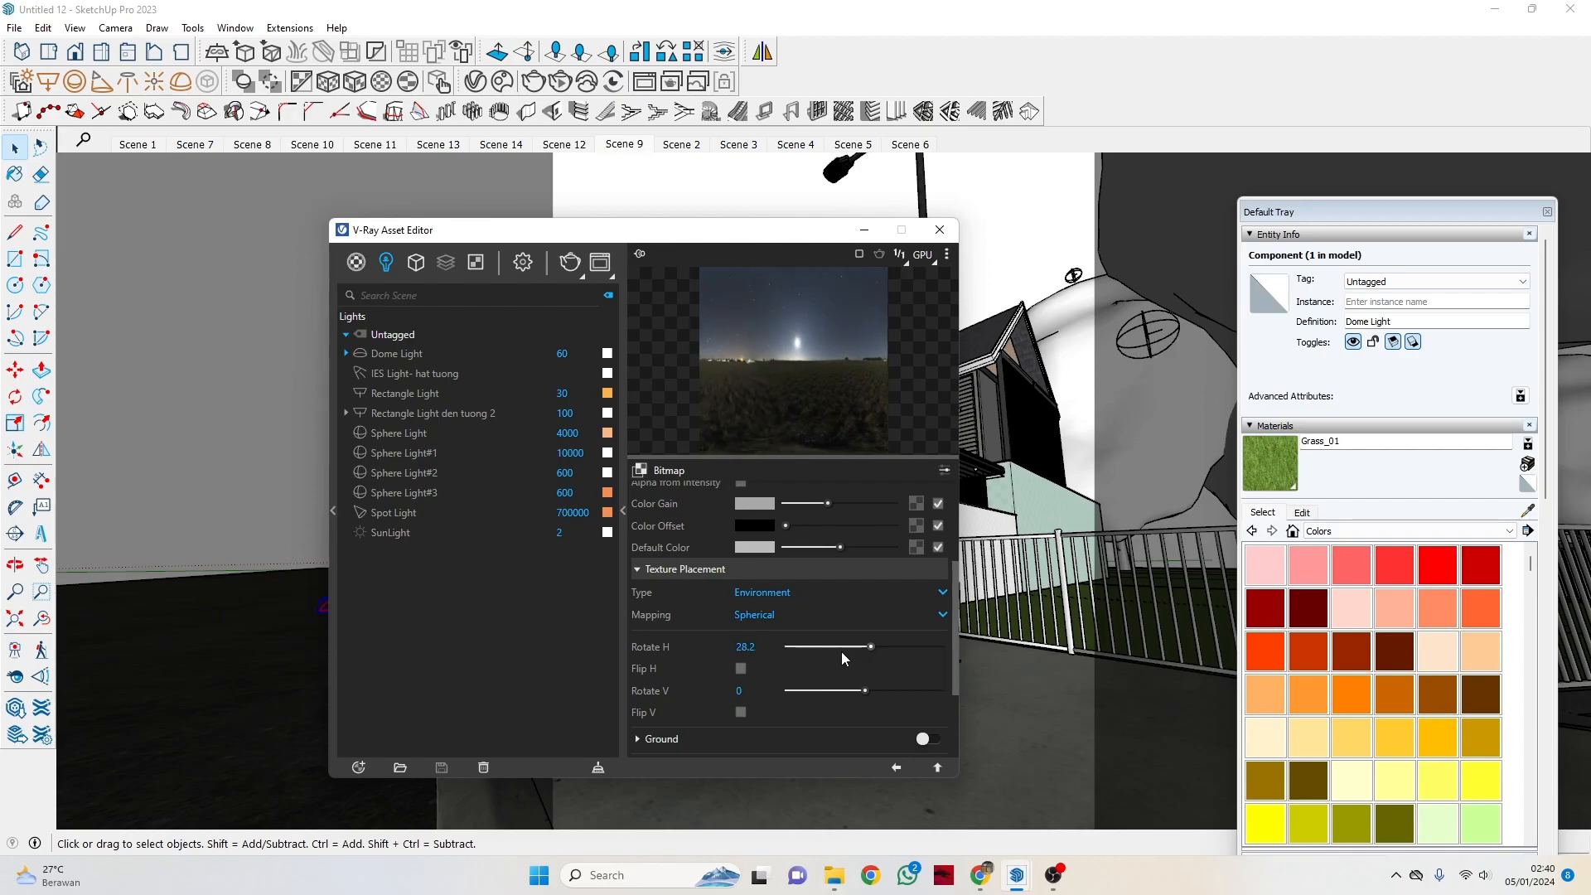
{"action": "left_click_drag", "start_coordinate": [837, 648], "coordinate": [865, 648]}
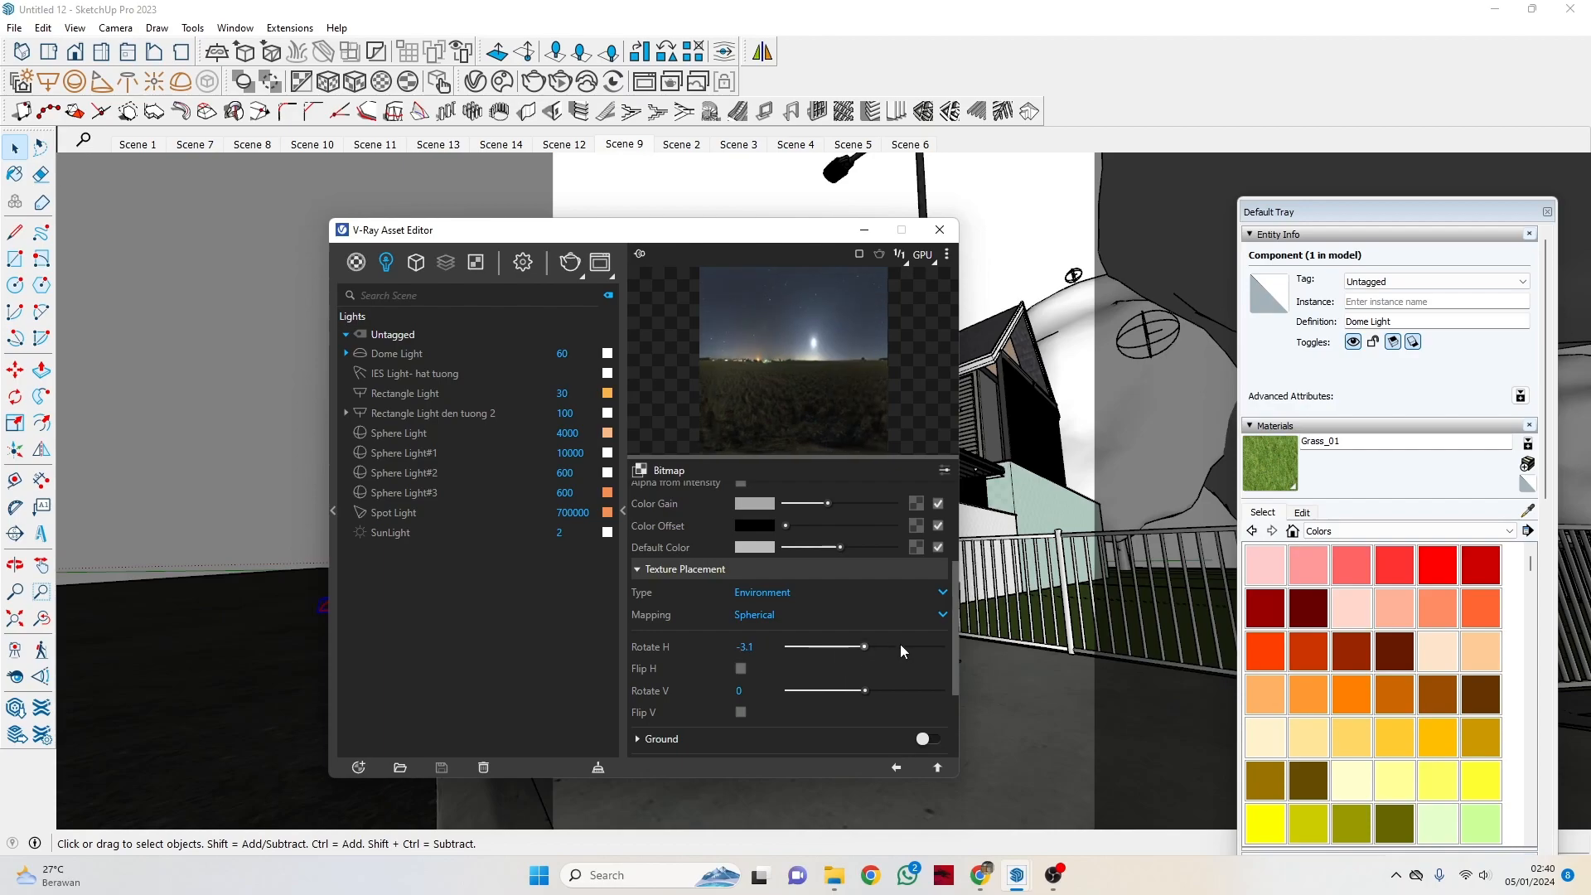
{"action": "left_click", "coordinate": [900, 646]}
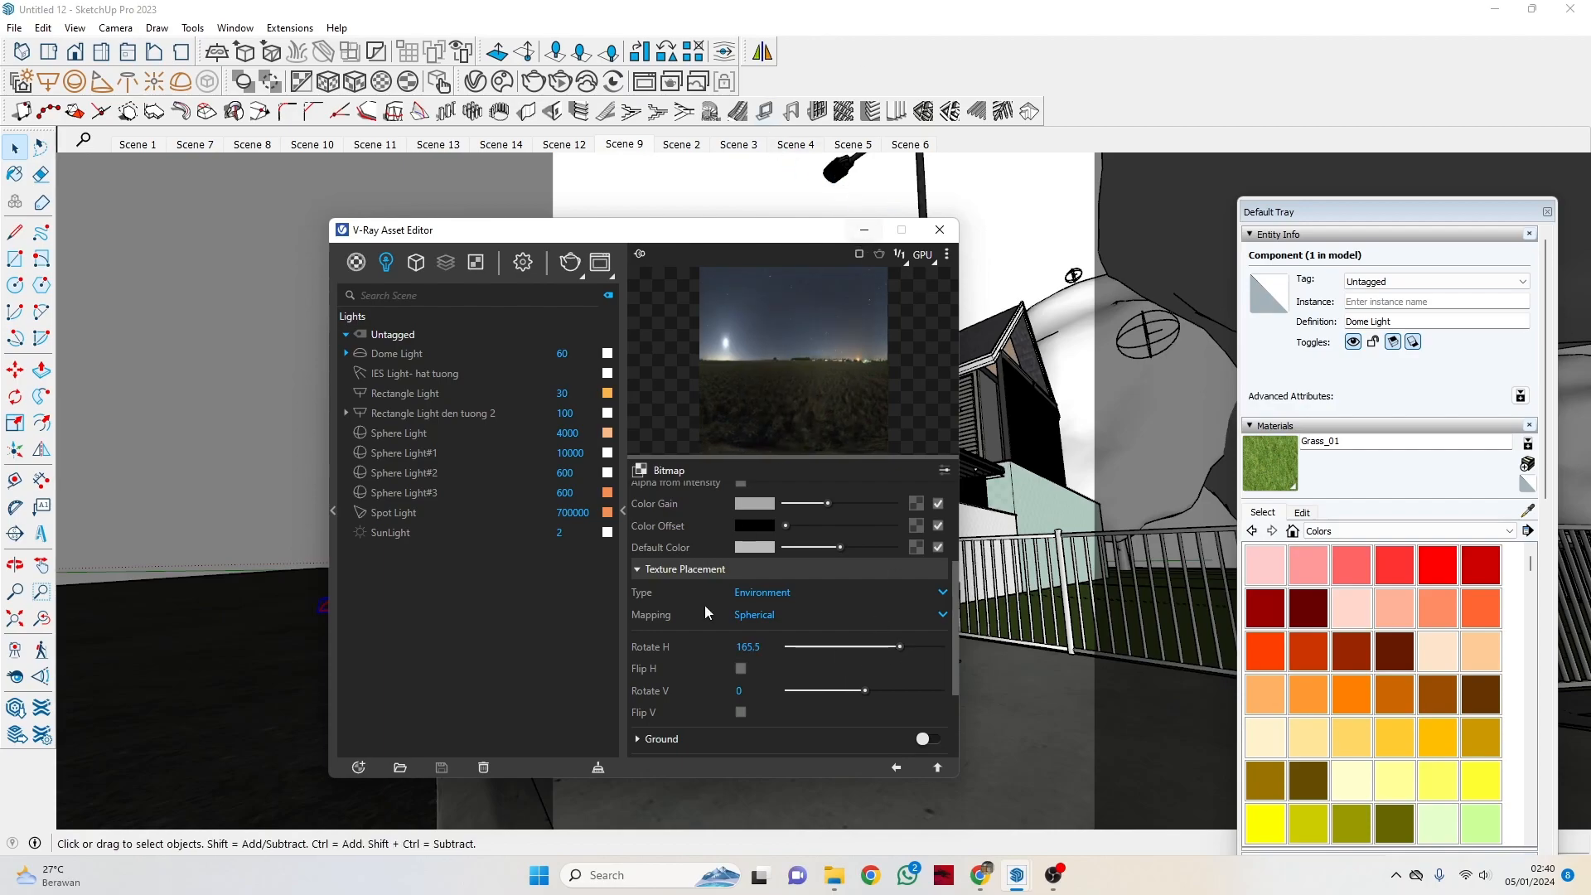
Reopen the Dome Light's HDR bitmap, try its Color Gain at white, and bring it back to mid-grey.
{"action": "left_click", "coordinate": [410, 355]}
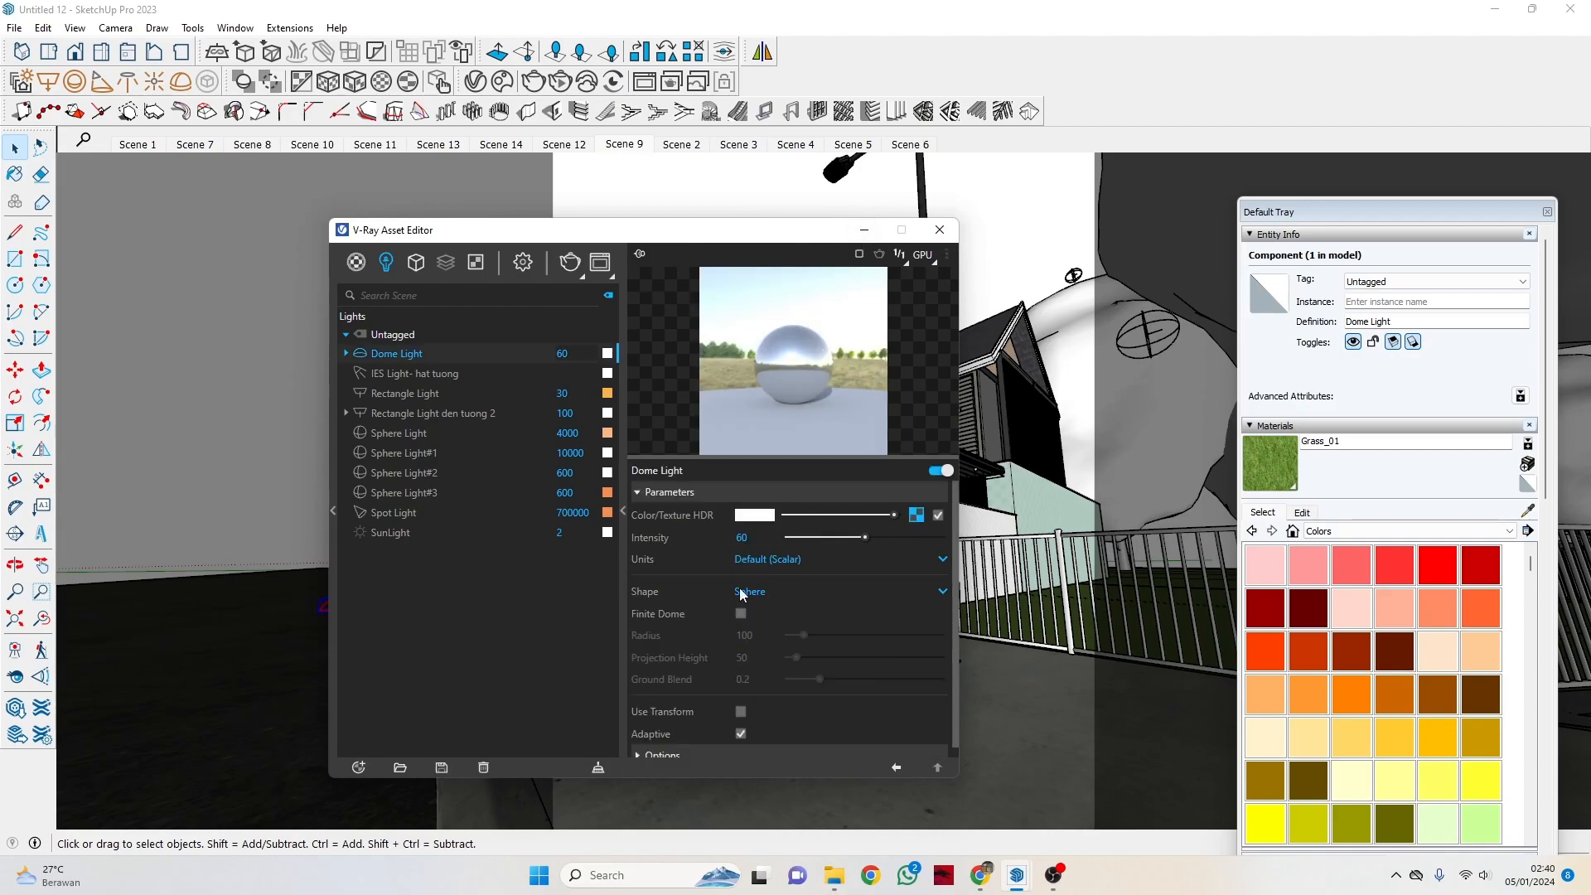
{"action": "left_click", "coordinate": [915, 514]}
{"action": "scroll", "coordinate": [760, 613], "scroll_direction": "up", "scroll_amount": 3}
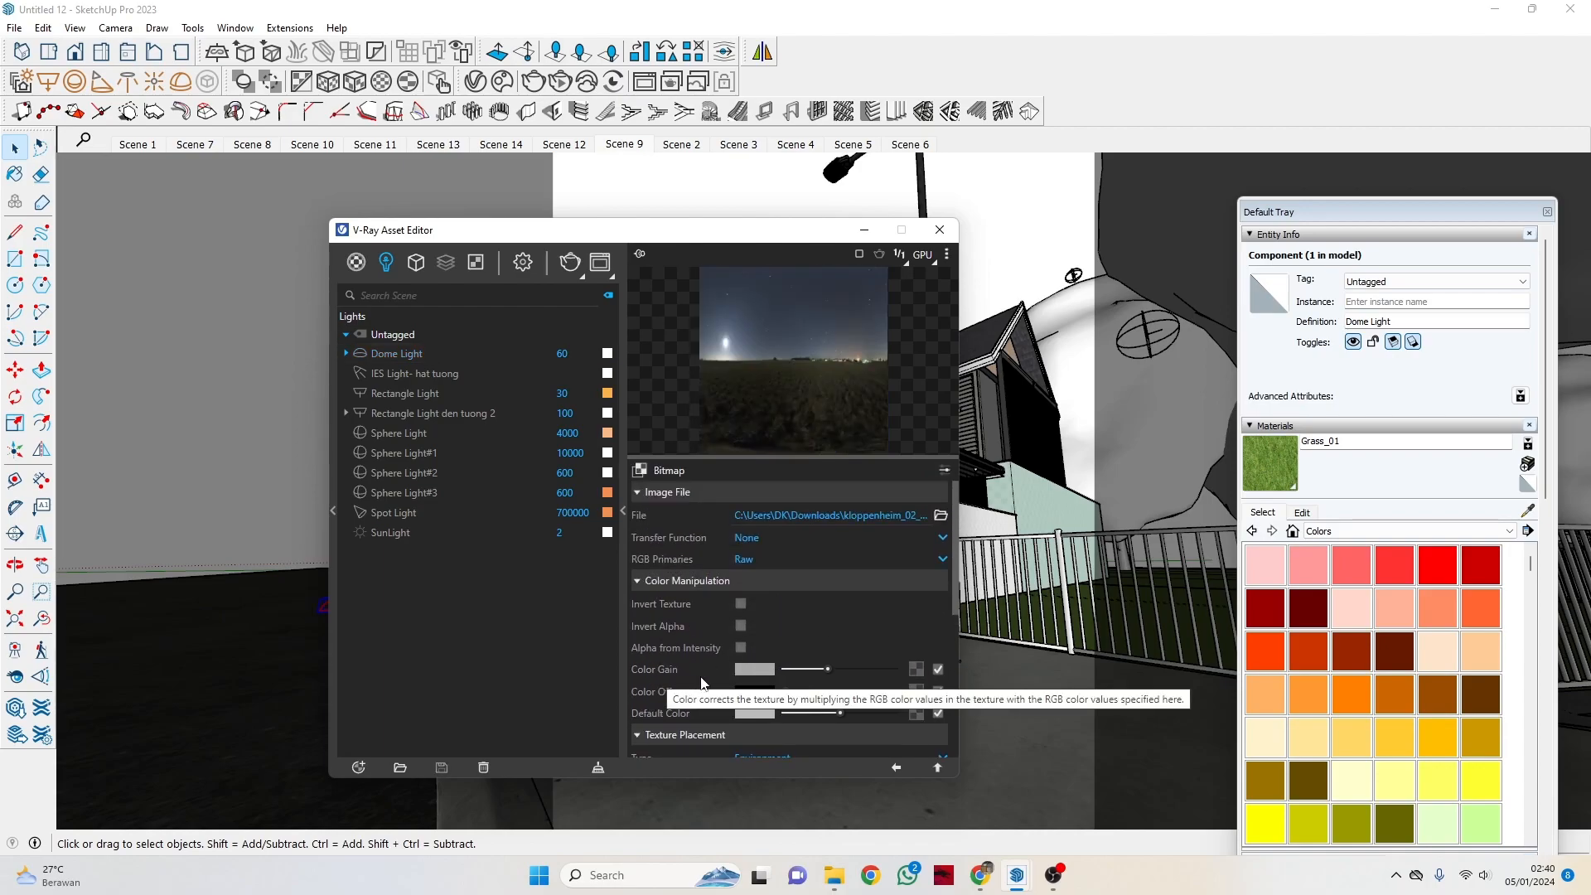
{"action": "left_click_drag", "start_coordinate": [828, 668], "coordinate": [909, 683]}
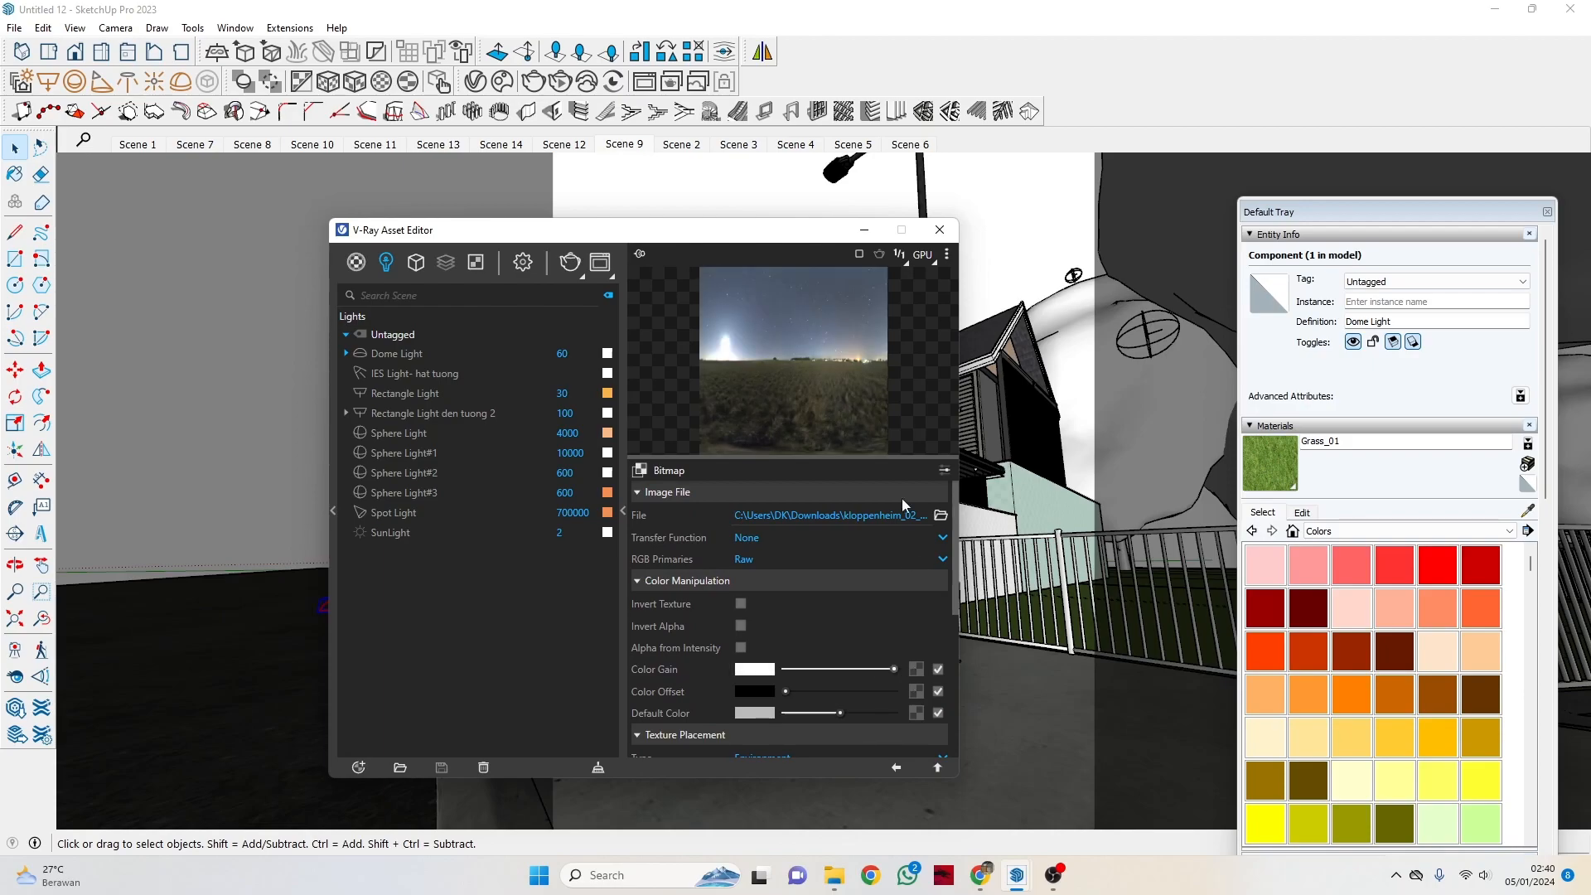
{"action": "left_click_drag", "start_coordinate": [833, 669], "coordinate": [827, 673]}
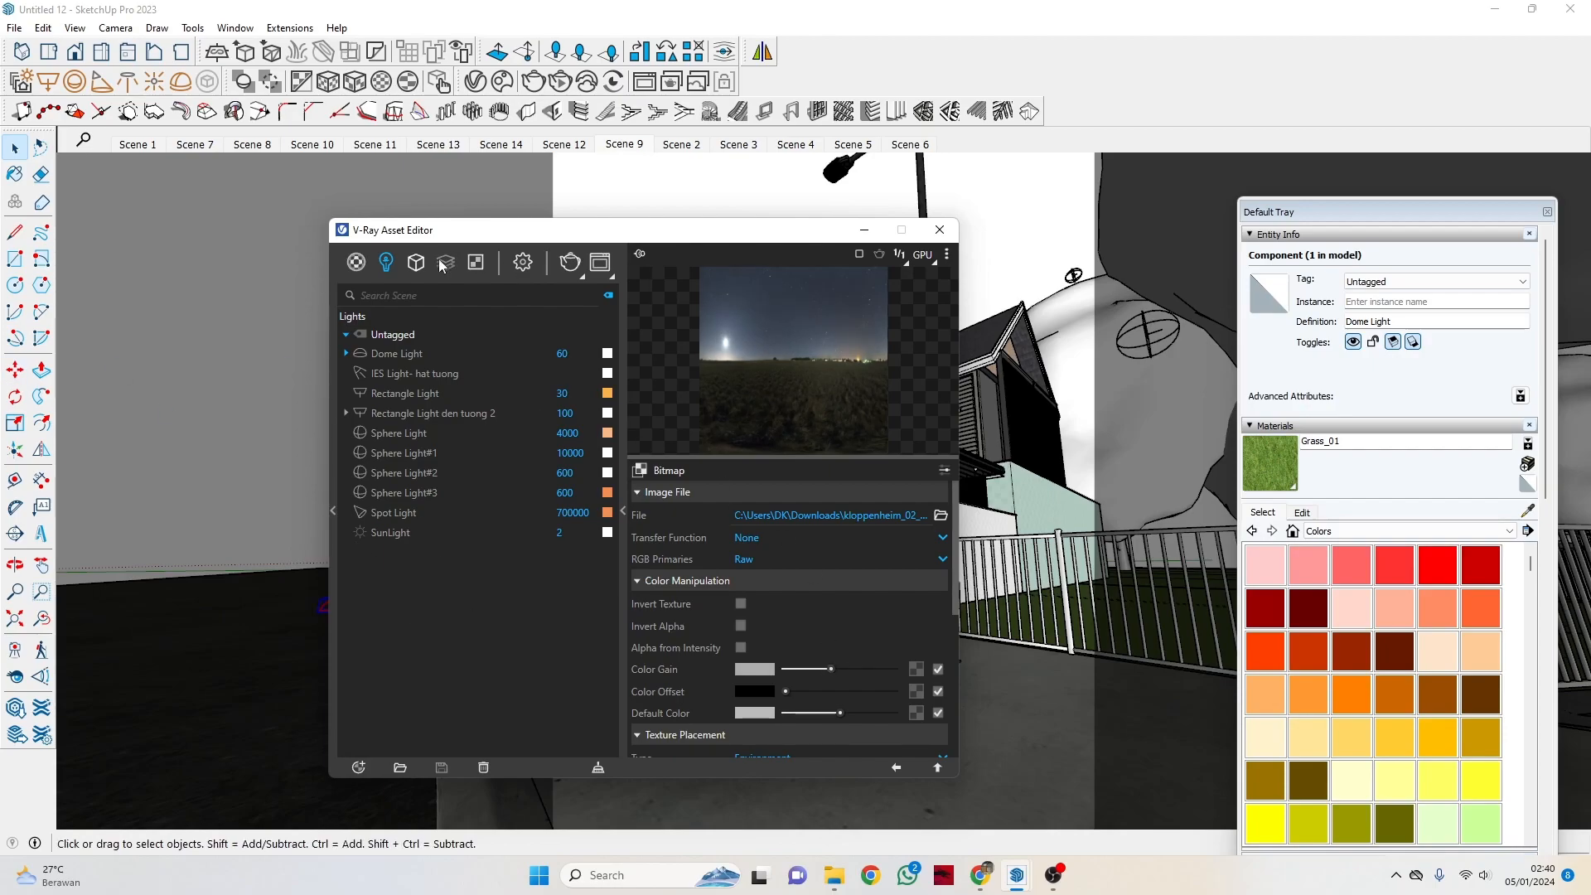
Examine the render settings for Global Illumination, Denoiser and Advanced Camera Parameters, and close the V-Ray Asset Editor.
{"action": "left_click", "coordinate": [528, 270]}
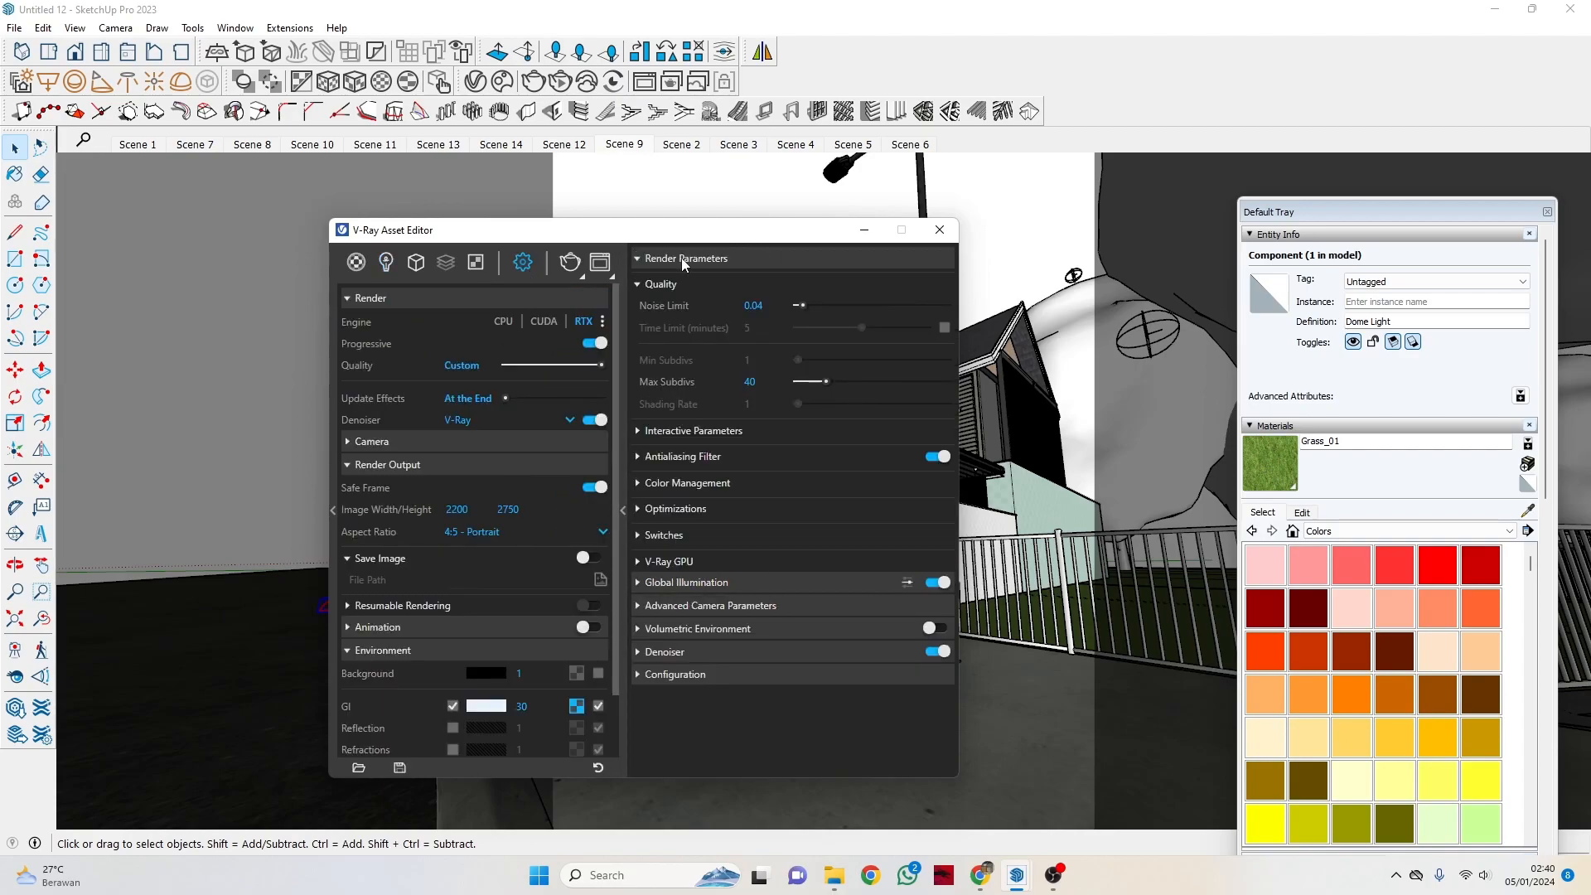
{"action": "left_click", "coordinate": [673, 583]}
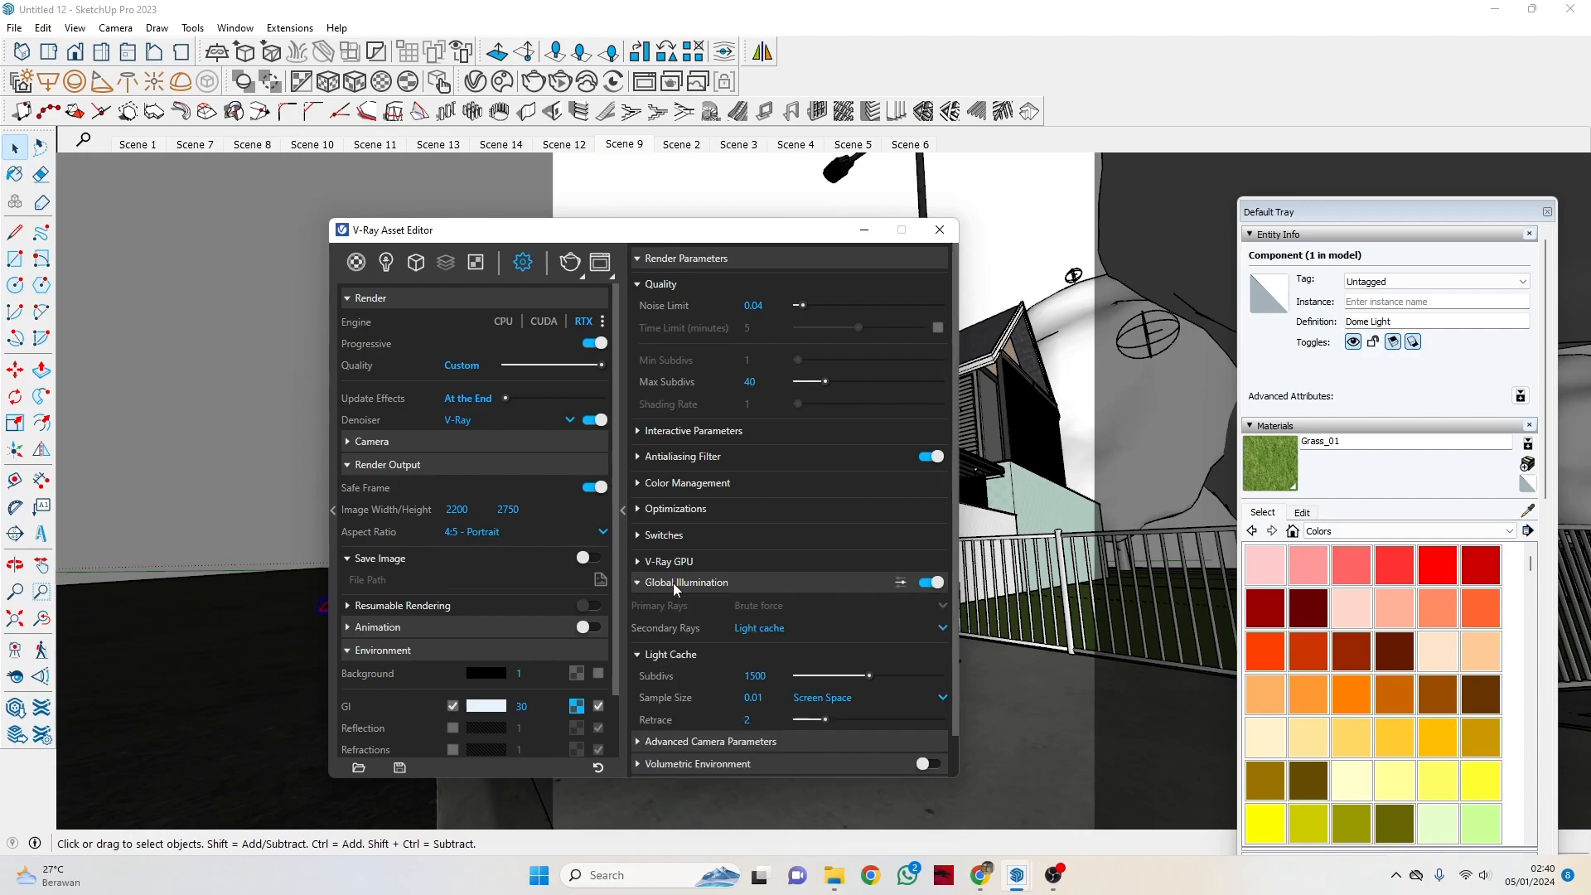
{"action": "scroll", "coordinate": [672, 673], "scroll_direction": "down", "scroll_amount": 1}
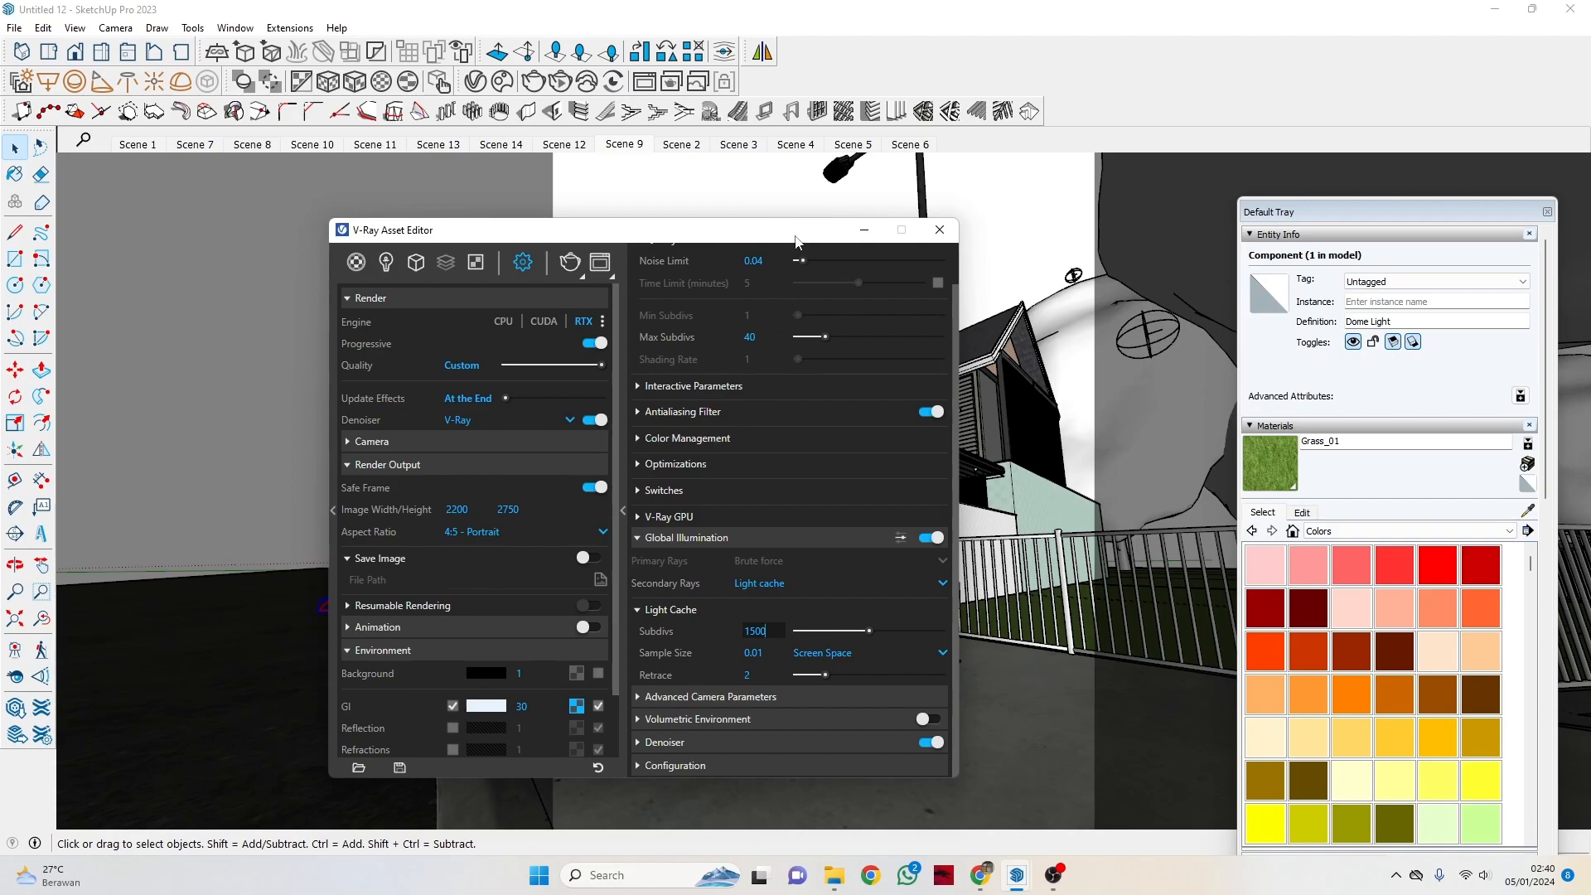
{"action": "left_click", "coordinate": [688, 742]}
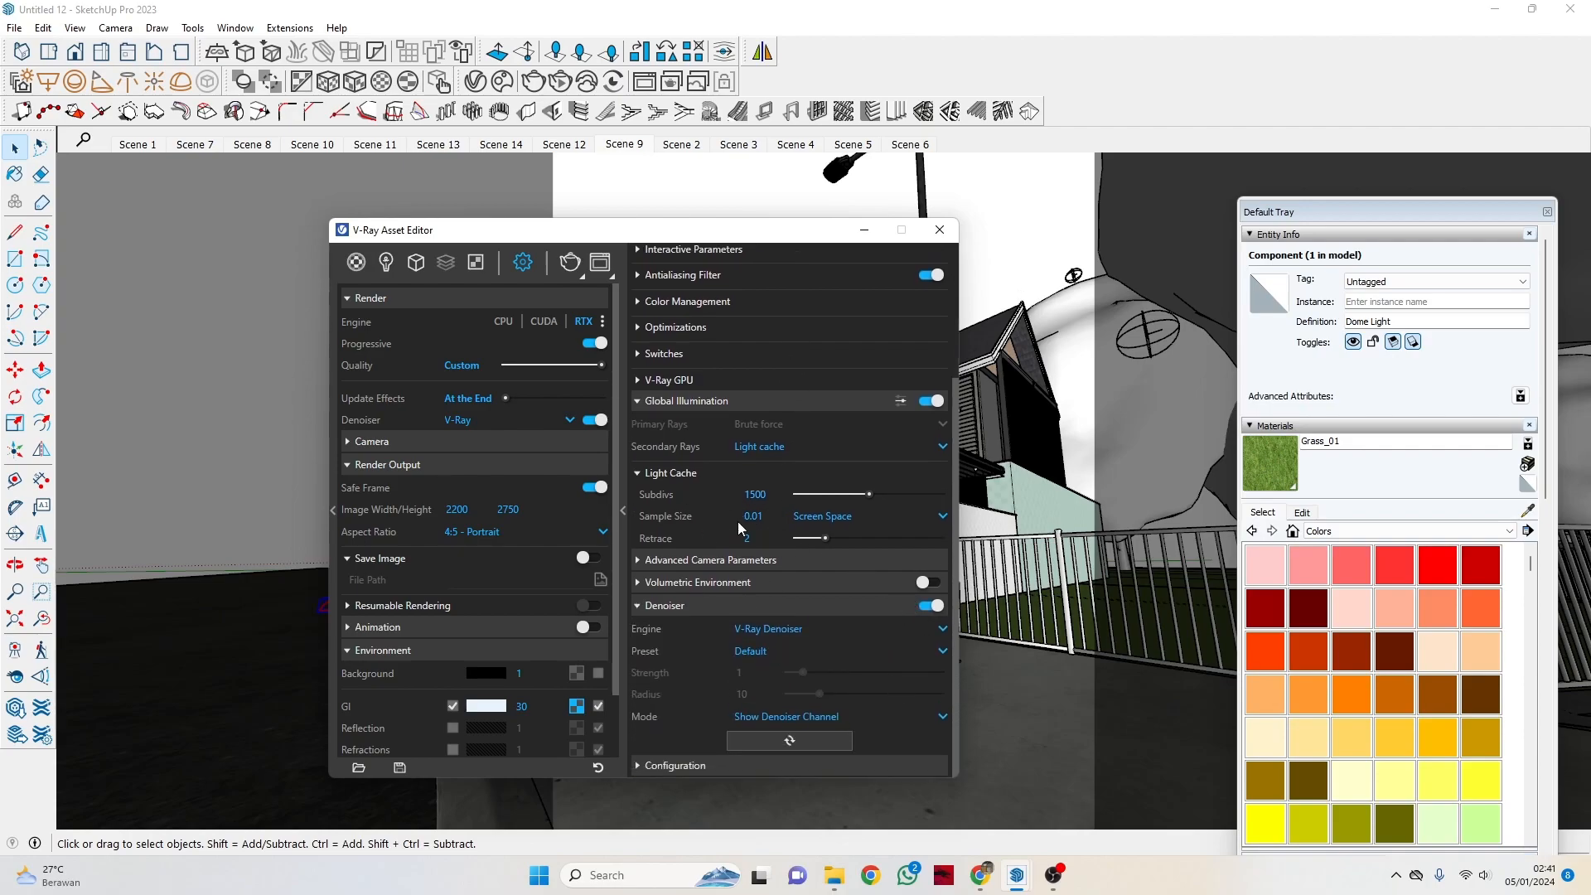
{"action": "left_click", "coordinate": [696, 560]}
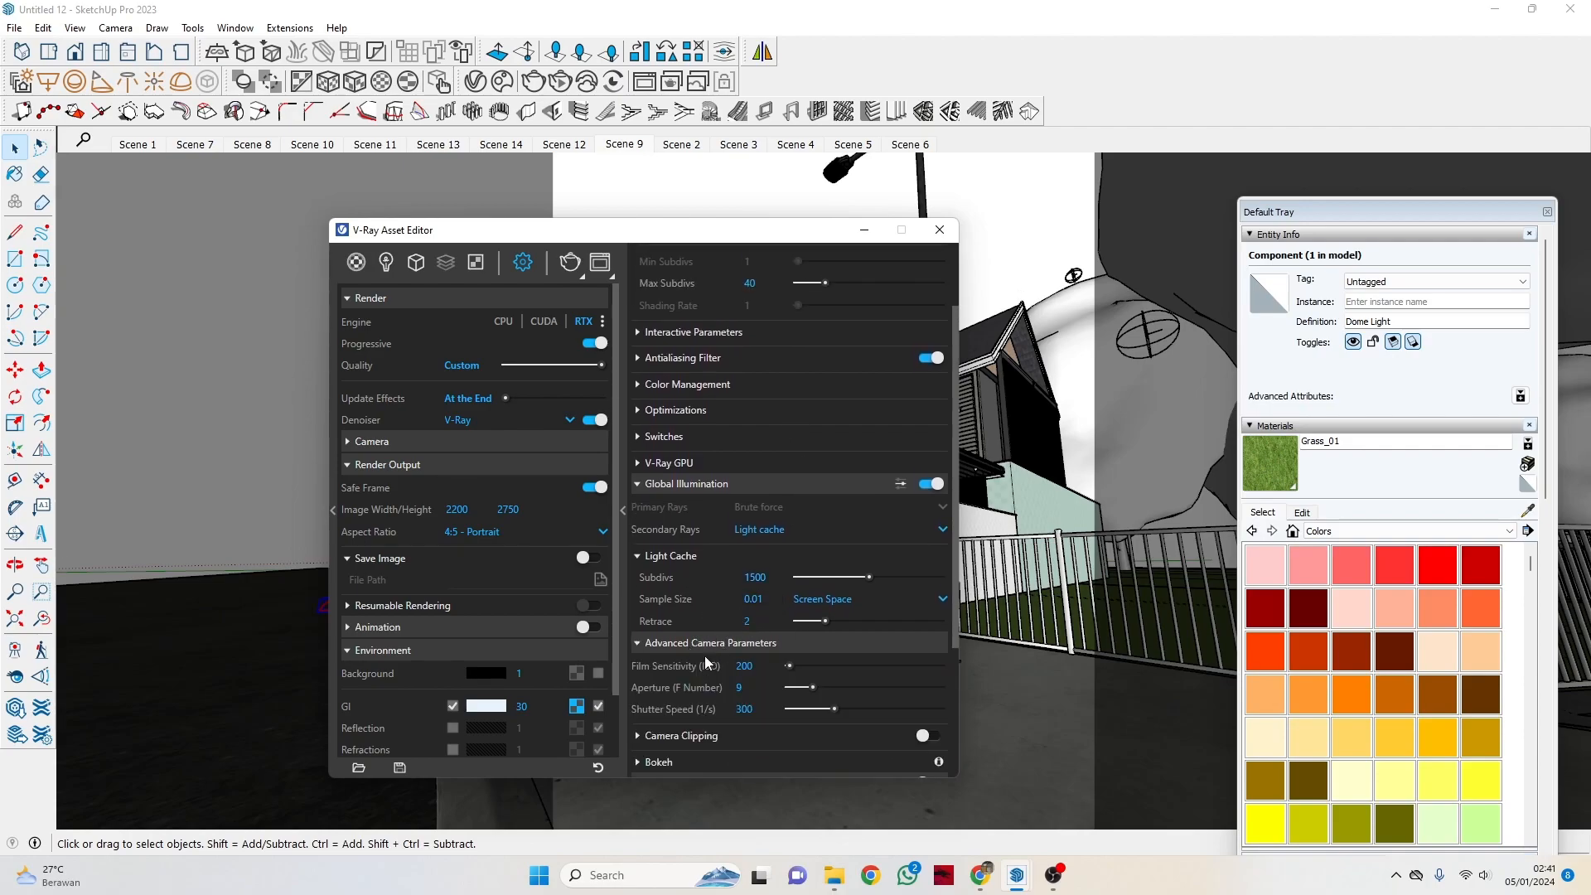
{"action": "scroll", "coordinate": [708, 652], "scroll_direction": "down", "scroll_amount": 1}
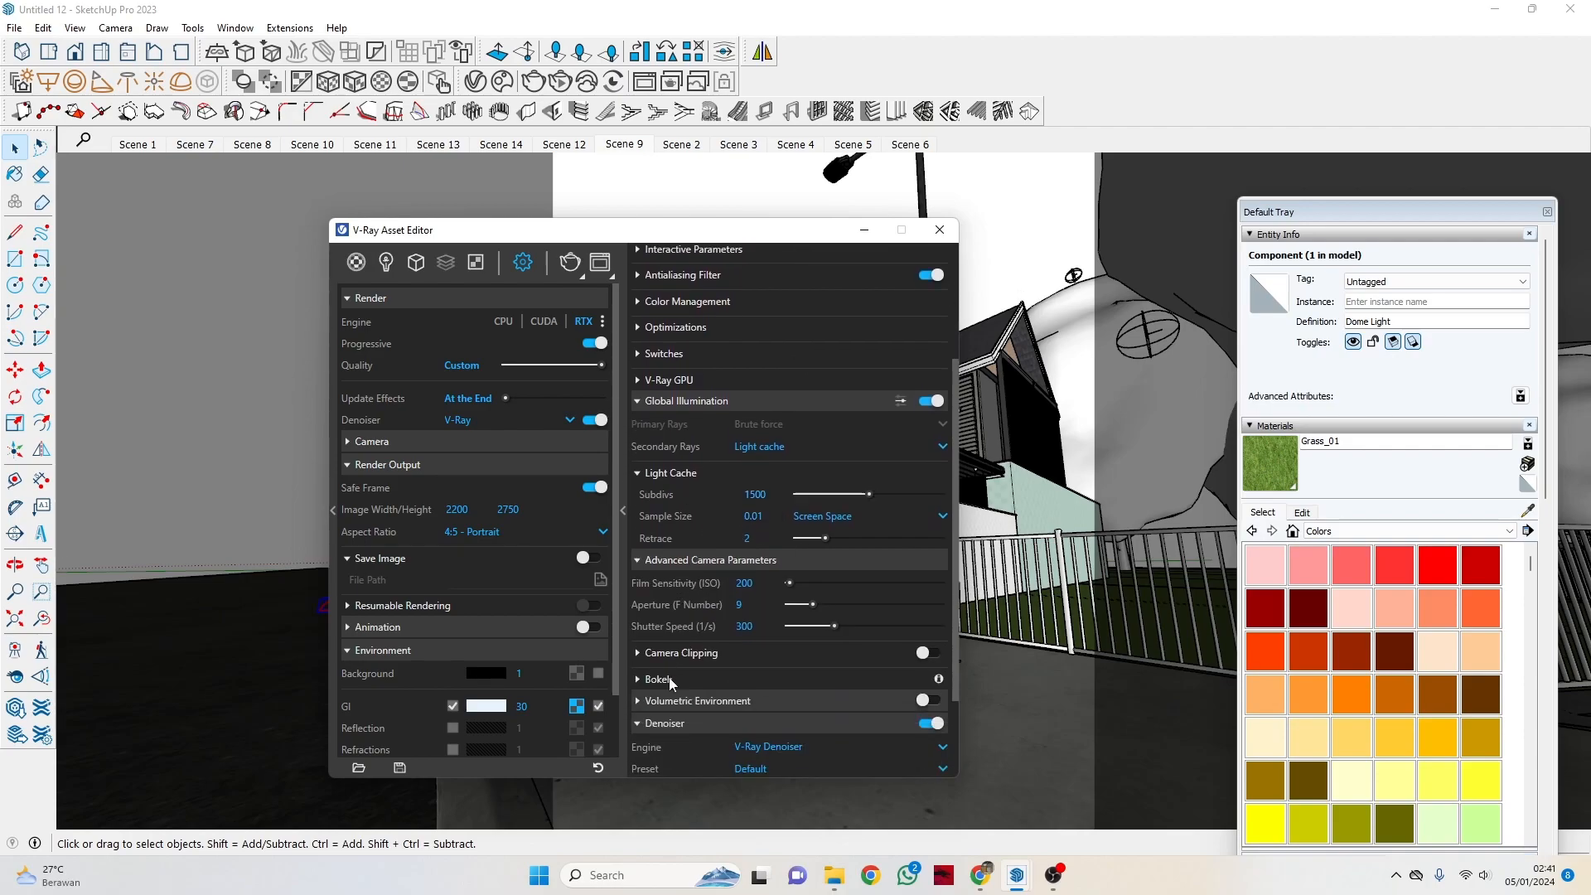
{"action": "left_click", "coordinate": [748, 604]}
{"action": "left_click", "coordinate": [763, 583]}
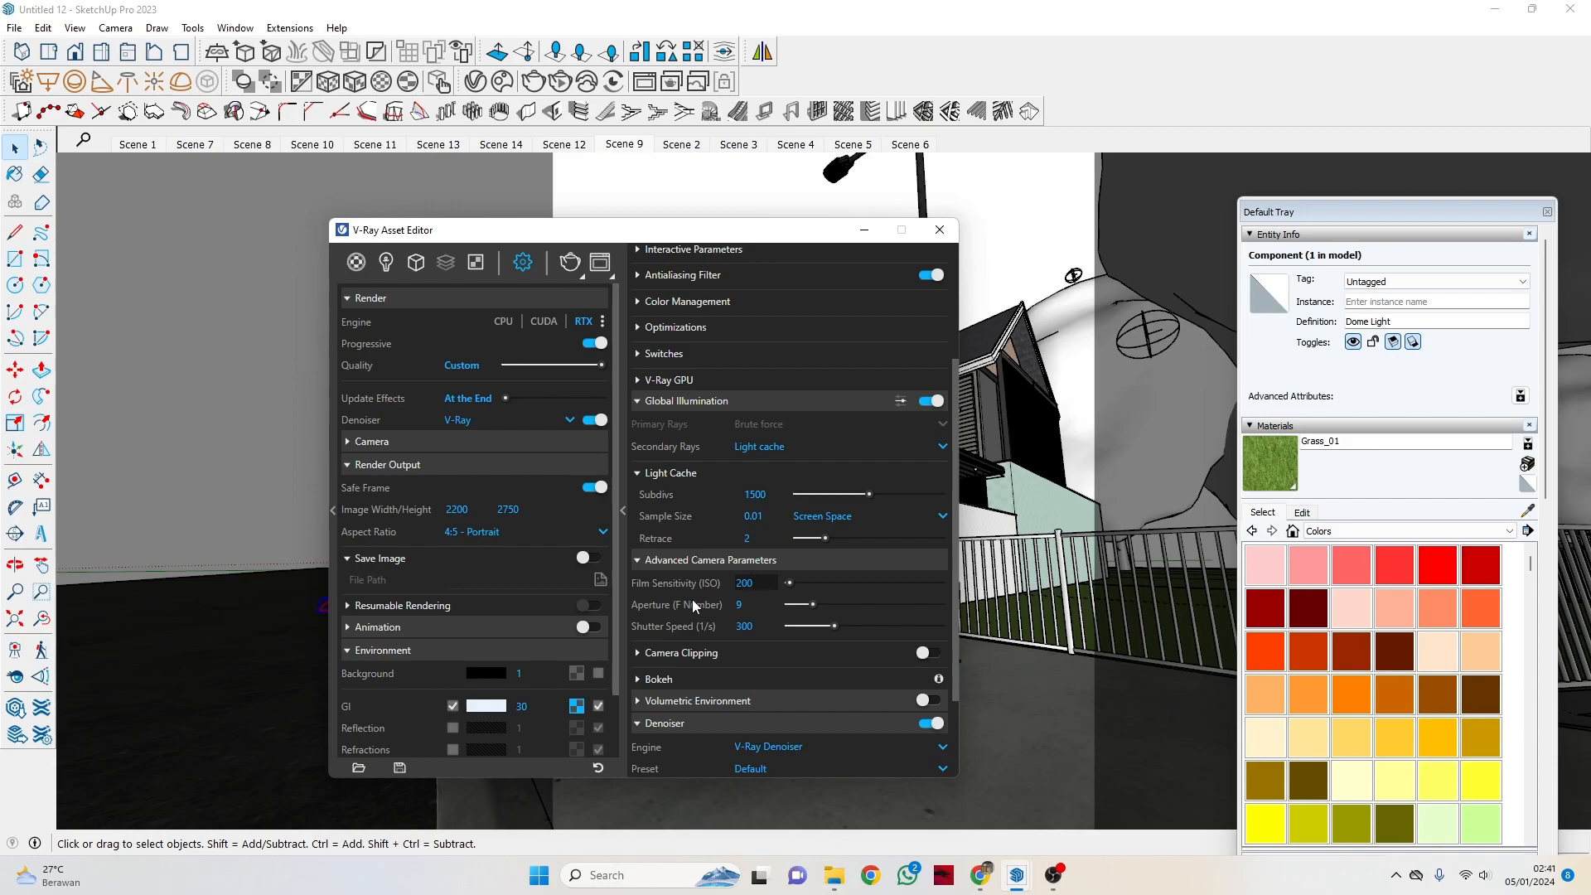
{"action": "scroll", "coordinate": [761, 589], "scroll_direction": "down", "scroll_amount": 3}
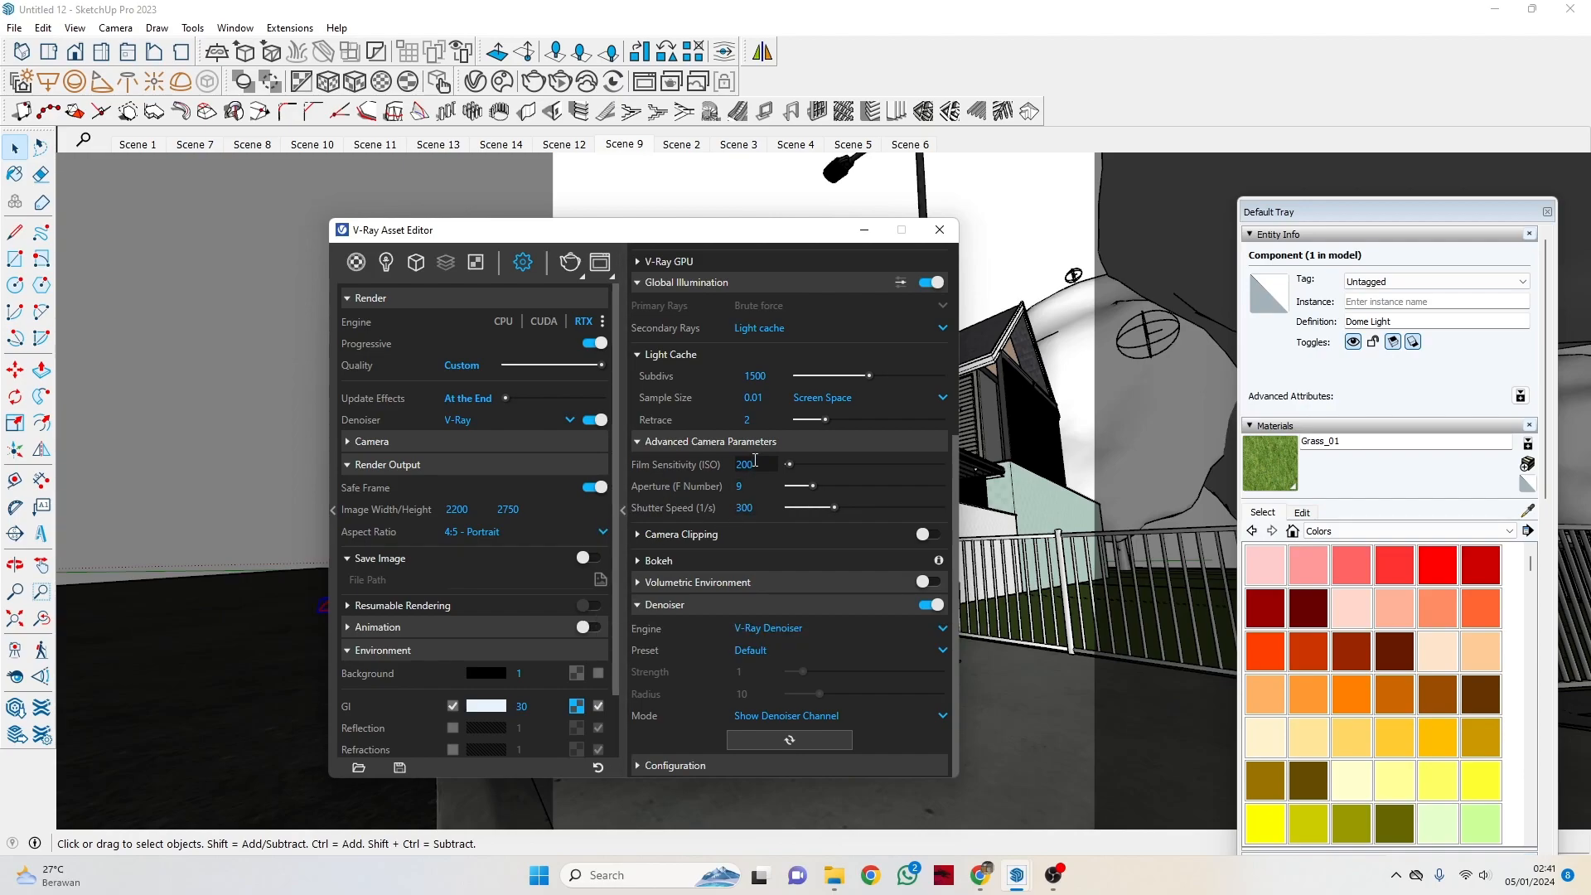
{"action": "scroll", "coordinate": [829, 447], "scroll_direction": "up", "scroll_amount": 5}
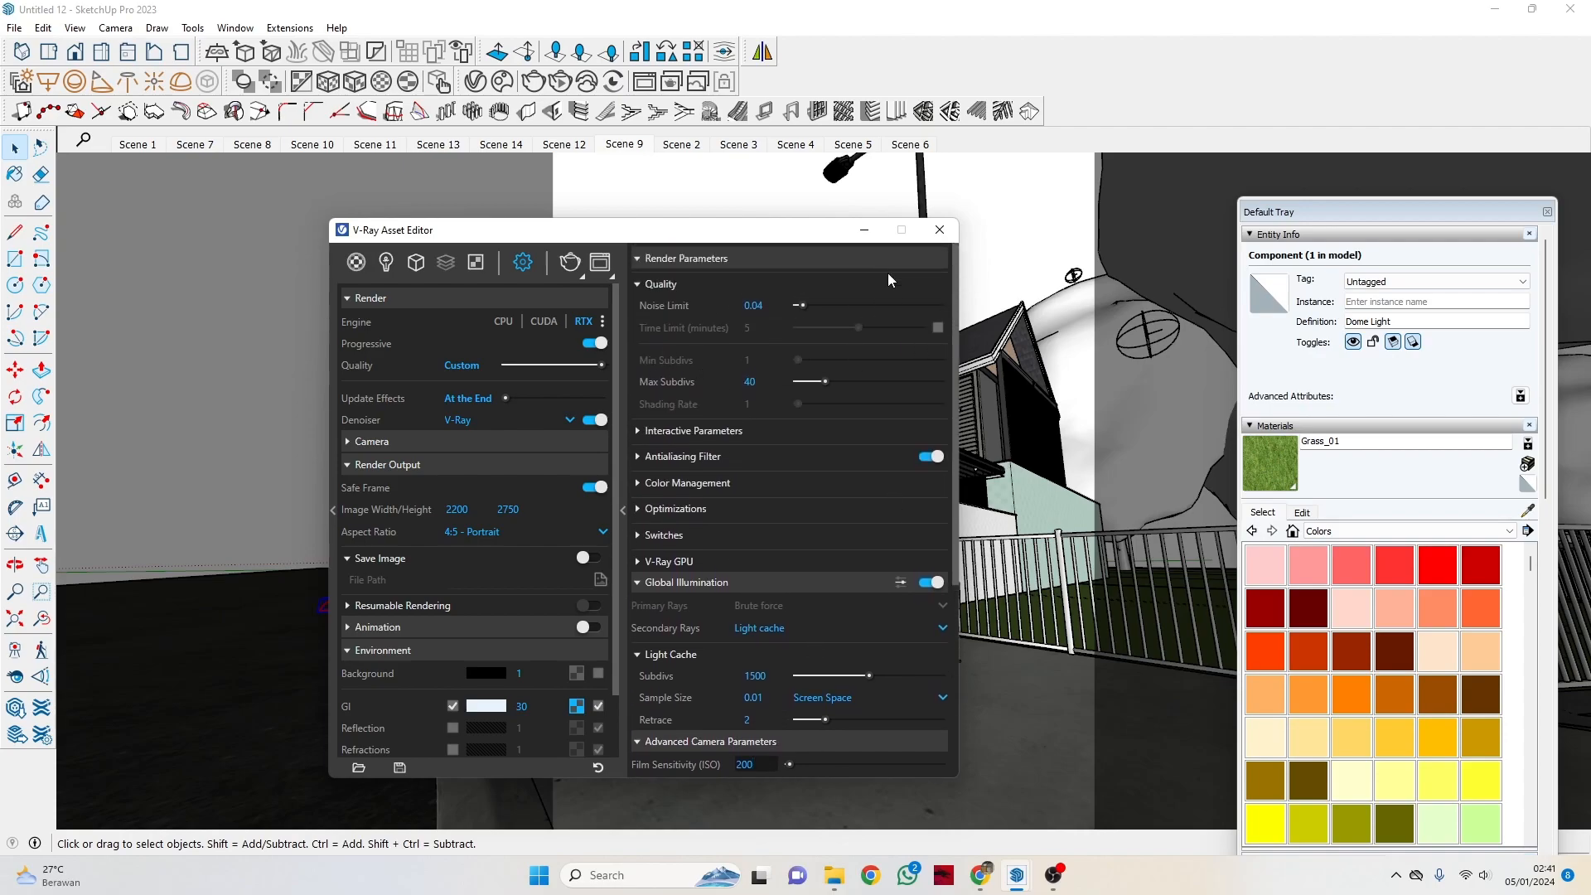
{"action": "left_click", "coordinate": [938, 229]}
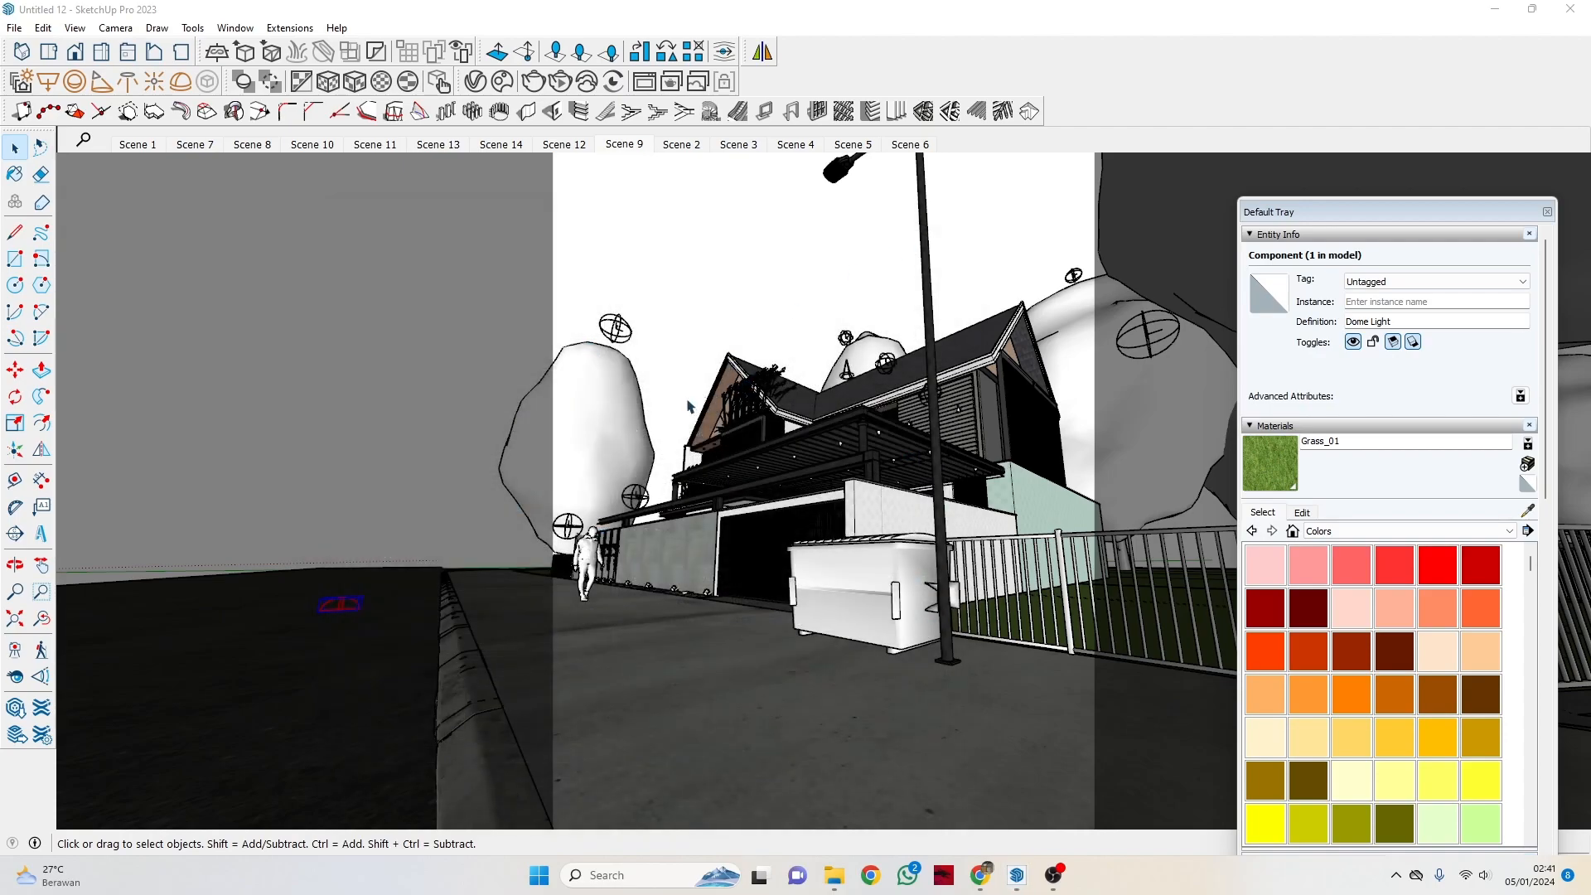
Restore the Scene 9 view and examine the house and its surrounding lights from above and from street level.
{"action": "scroll", "coordinate": [625, 383], "scroll_direction": "up", "scroll_amount": 3}
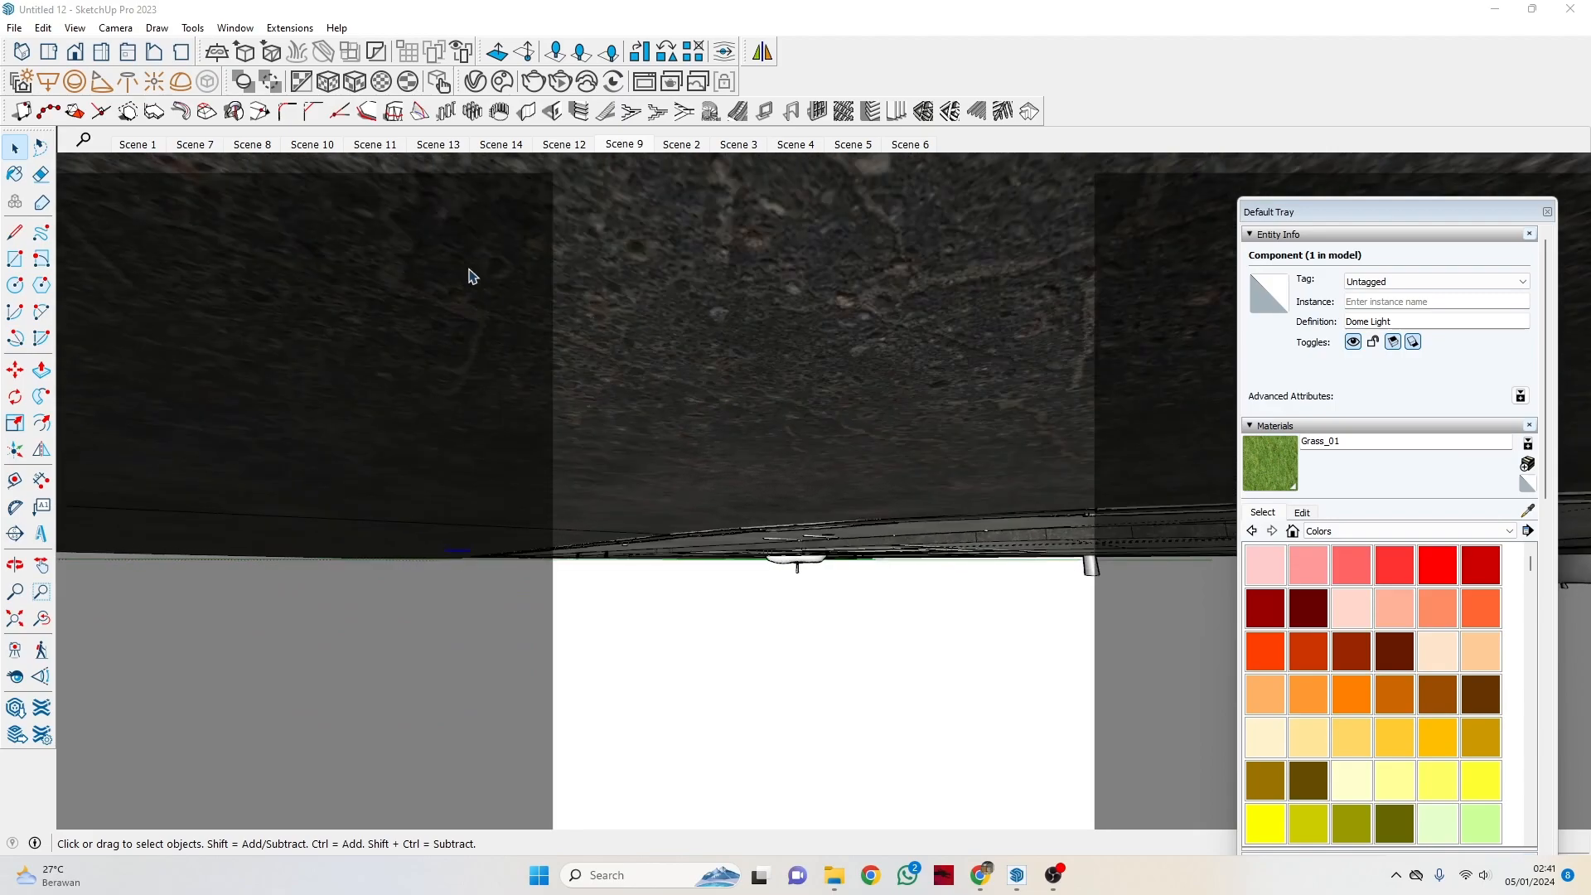
{"action": "left_click", "coordinate": [627, 145]}
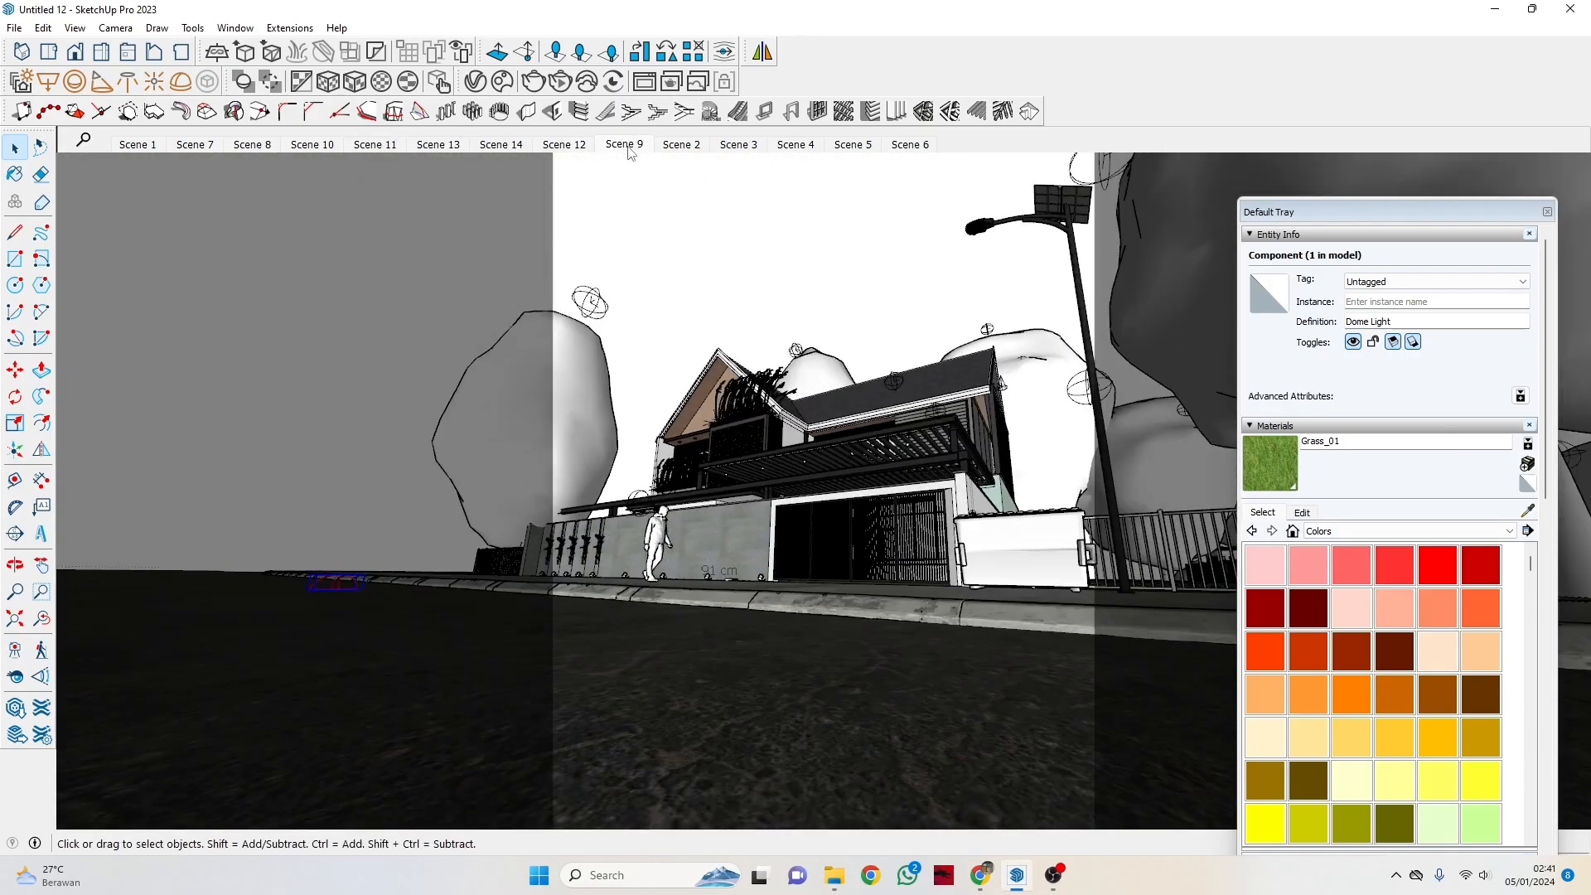
{"action": "middle_click_drag", "start_coordinate": [499, 406], "coordinate": [849, 499]}
{"action": "scroll", "coordinate": [849, 499], "scroll_direction": "down", "scroll_amount": 4}
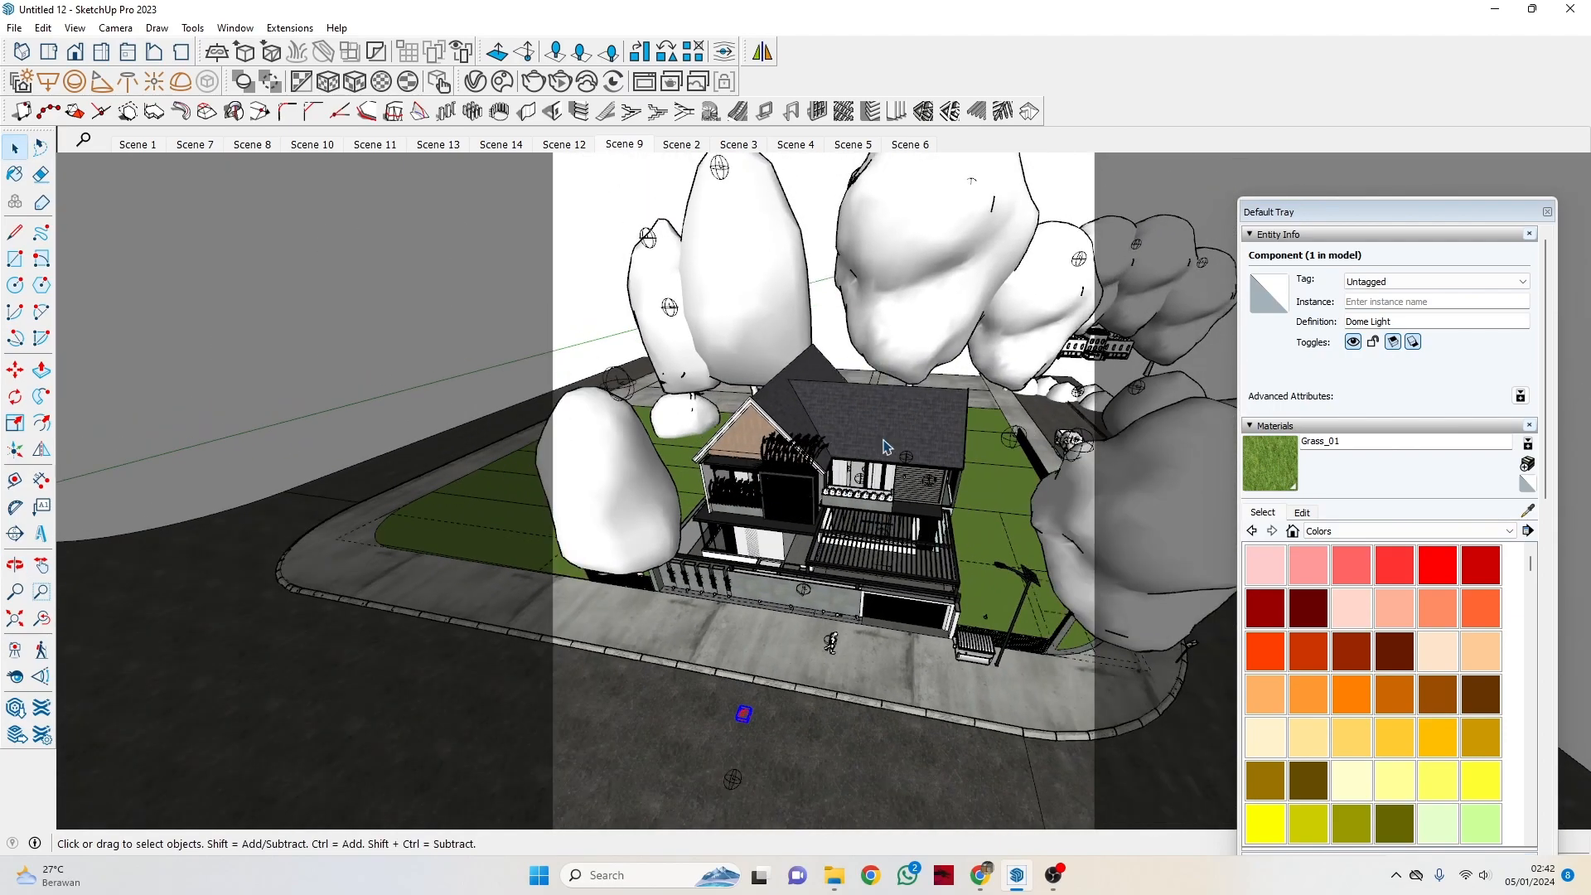
{"action": "middle_click_drag", "start_coordinate": [775, 468], "coordinate": [732, 377]}
{"action": "middle_click_drag", "start_coordinate": [807, 493], "coordinate": [872, 437]}
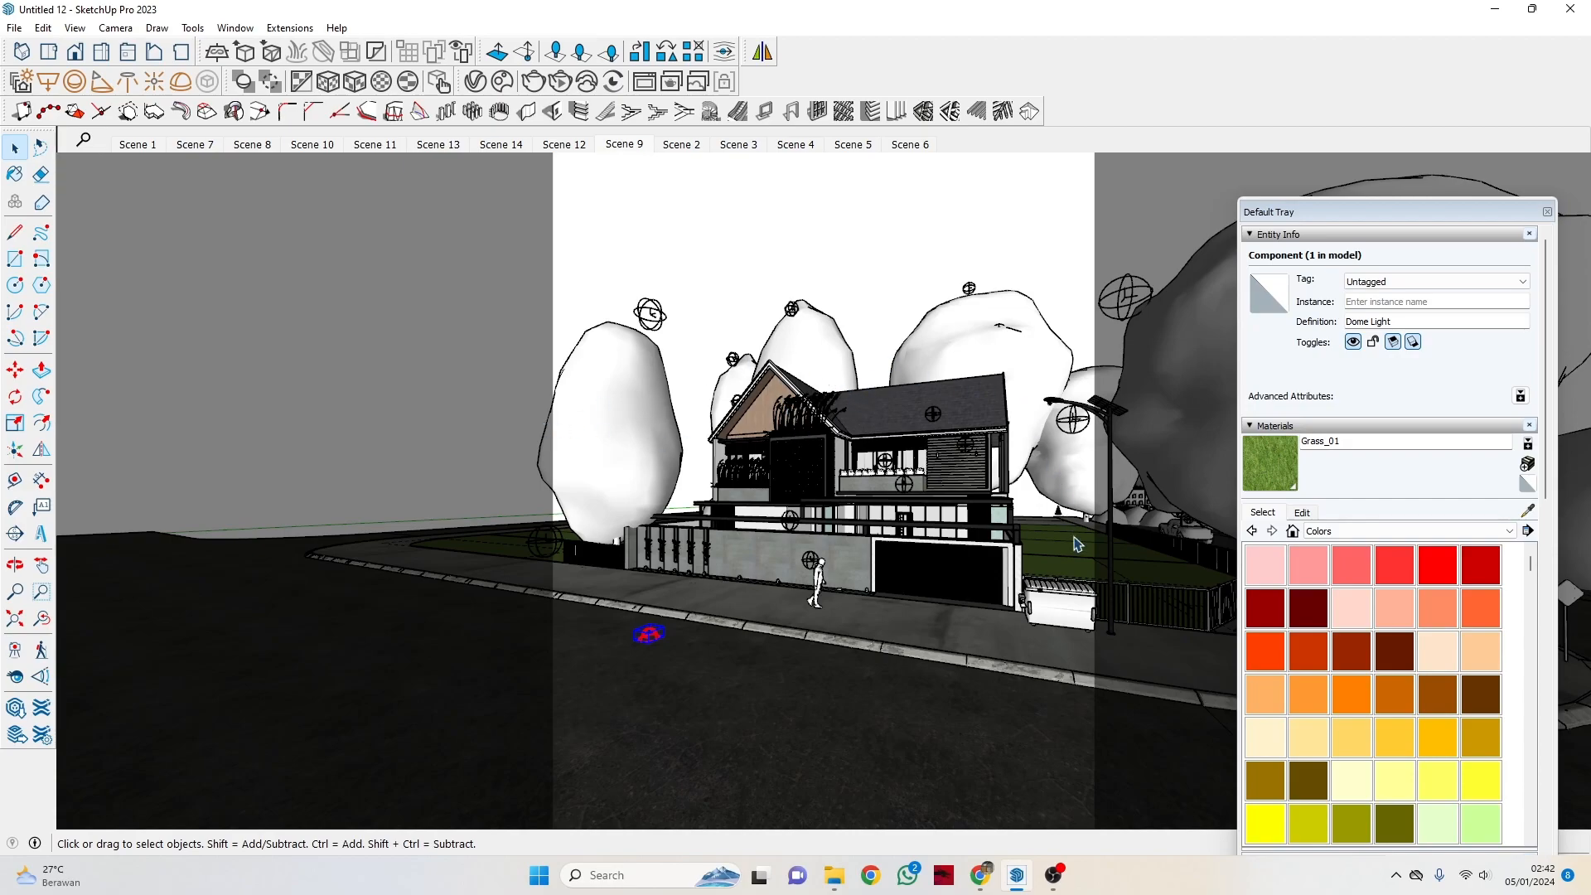
{"action": "middle_click_drag", "start_coordinate": [983, 505], "coordinate": [1013, 499]}
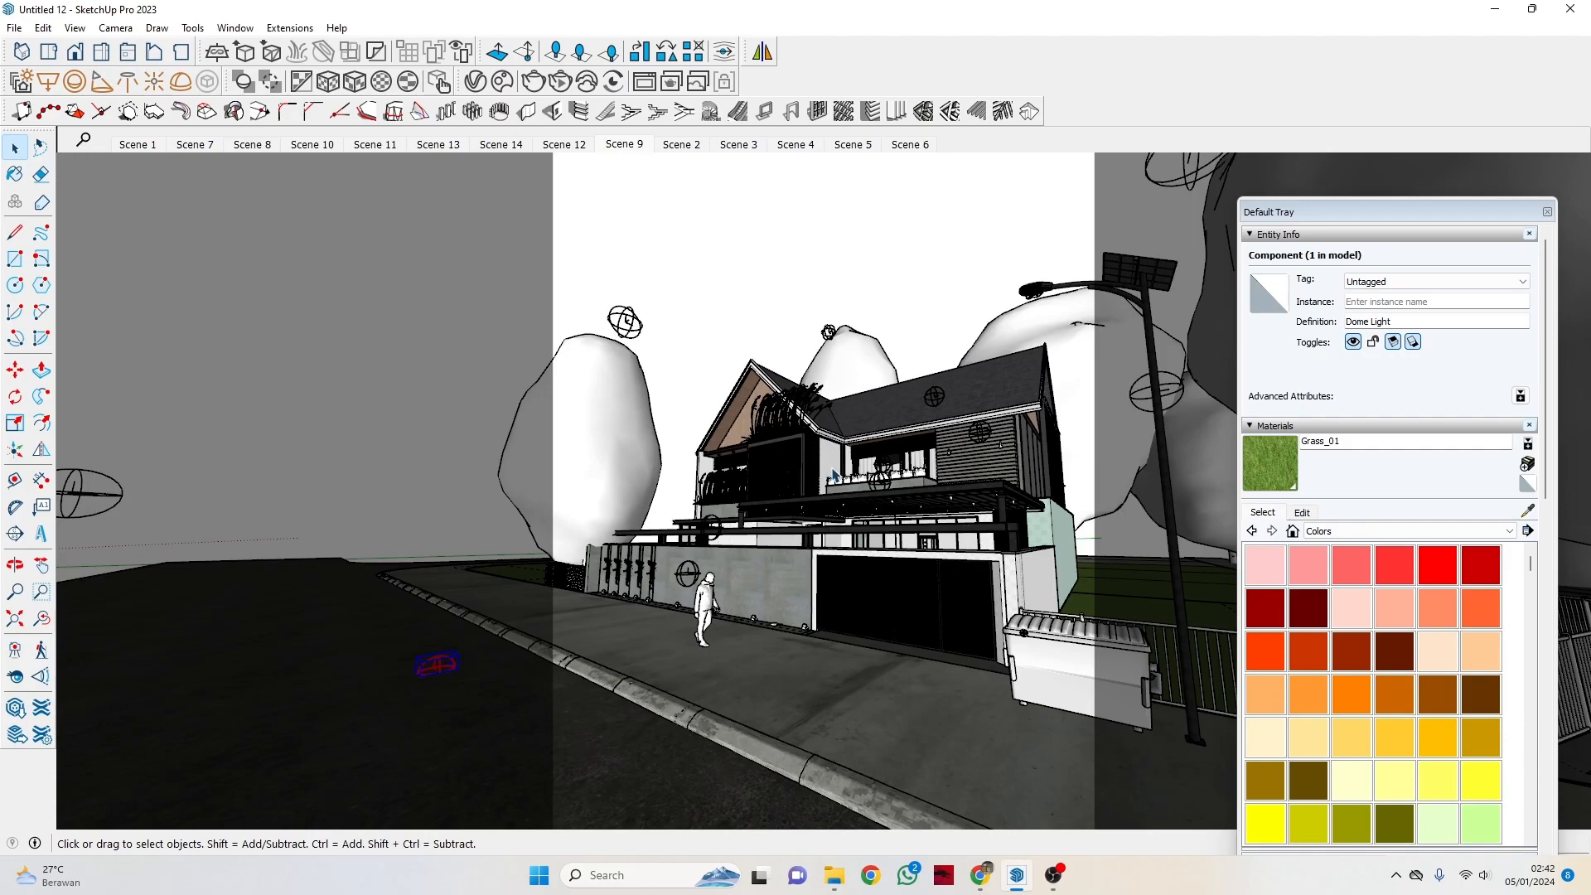
{"action": "middle_click_drag", "start_coordinate": [862, 477], "coordinate": [628, 530]}
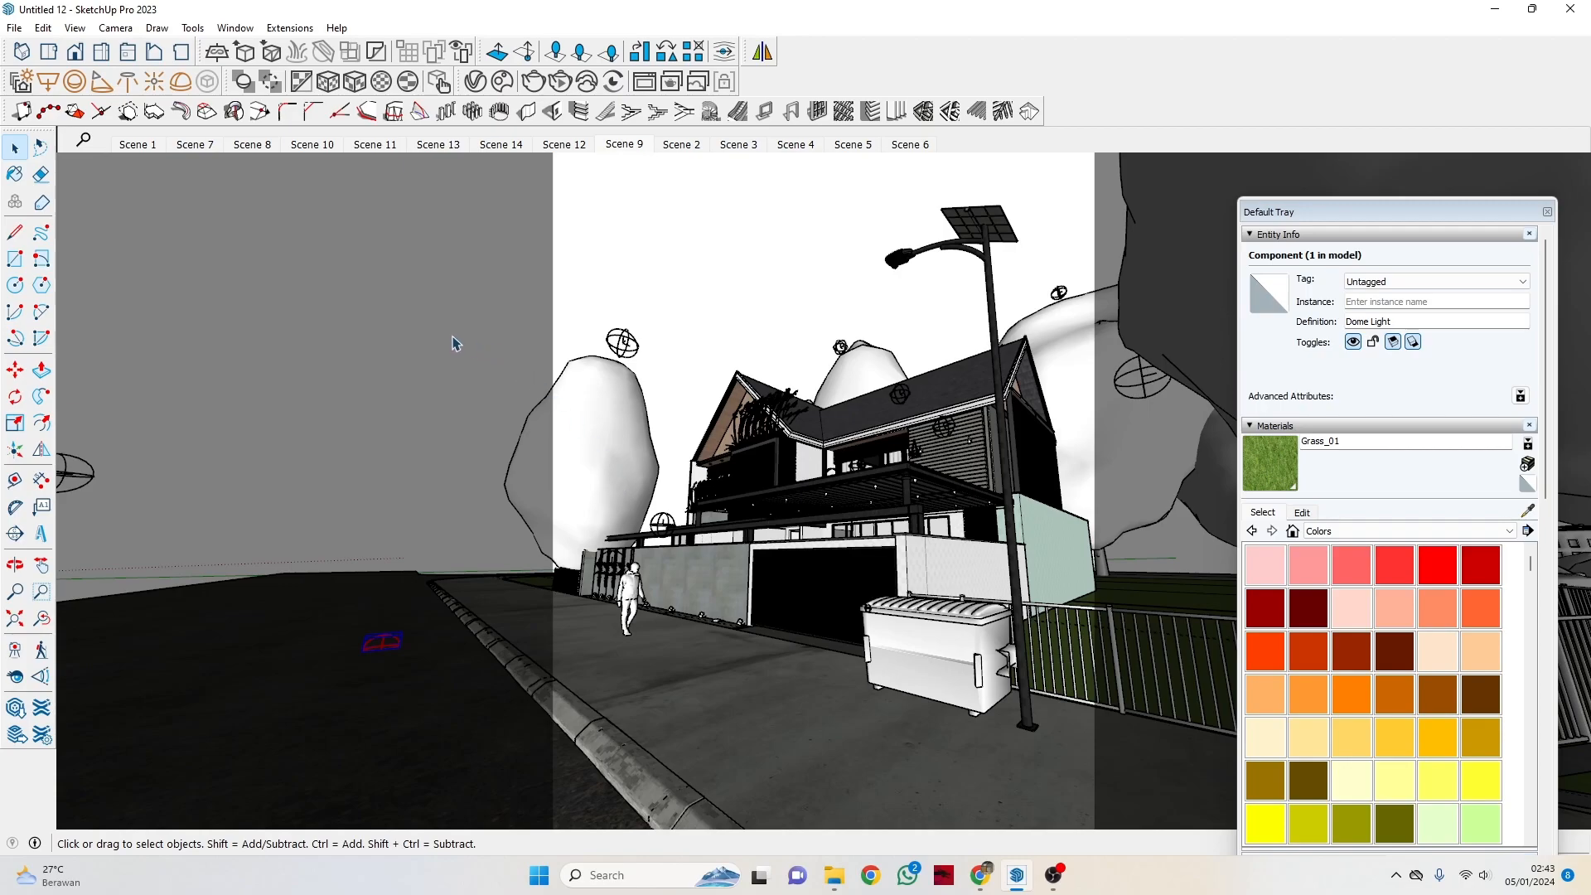
Examine the house exterior from the street corner beside the dumpster and solar street lamp, using Look Around.
{"action": "middle_click_drag", "start_coordinate": [955, 503], "coordinate": [990, 414]}
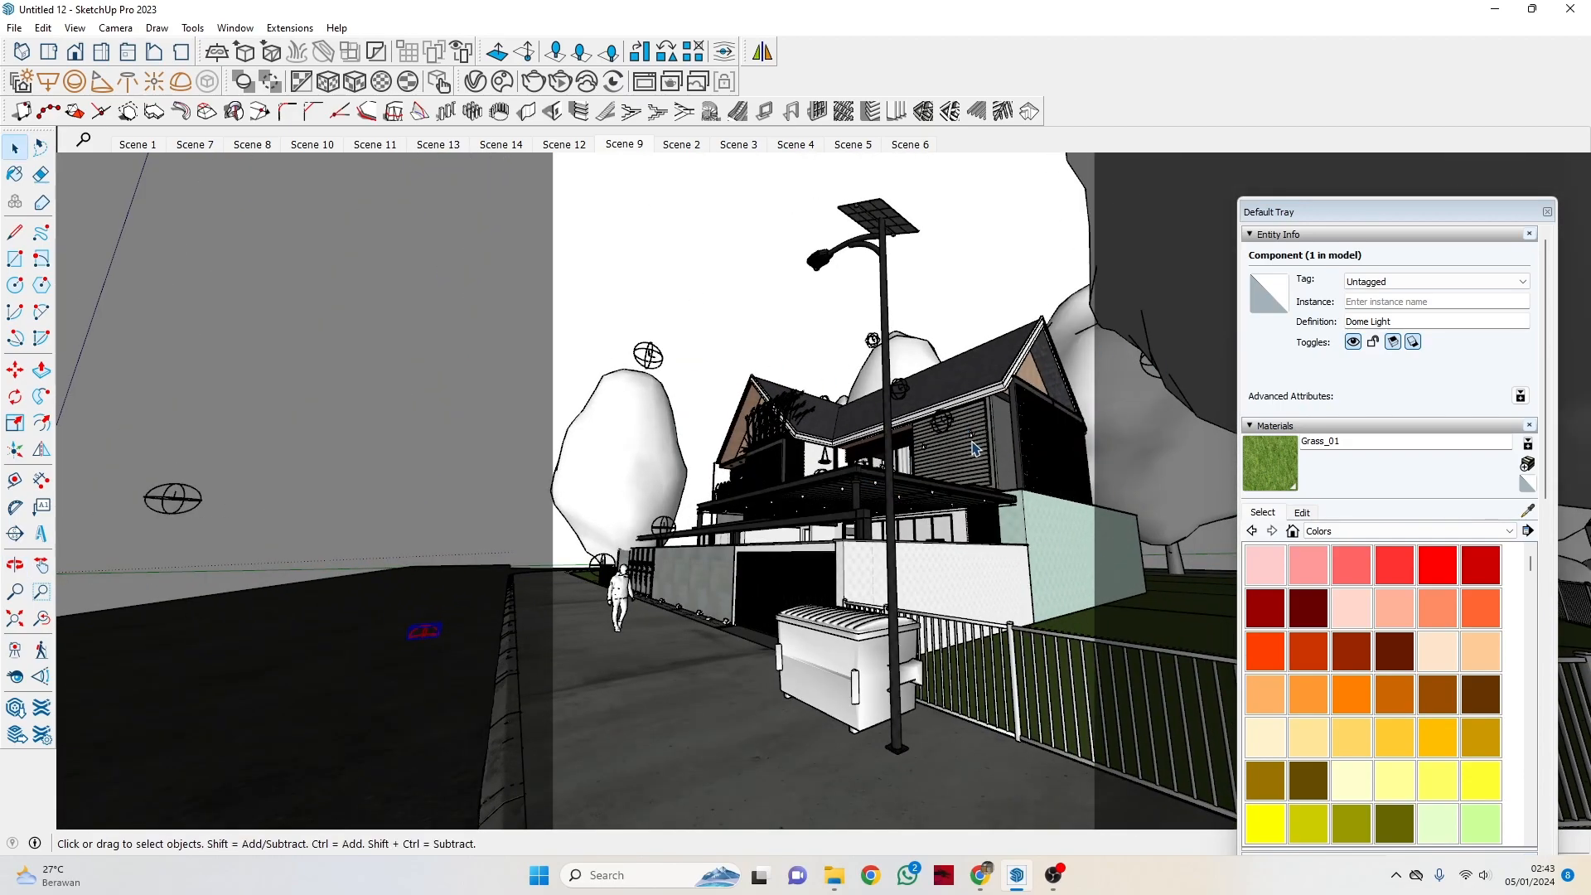
{"action": "scroll", "coordinate": [841, 517], "scroll_direction": "up", "scroll_amount": 2}
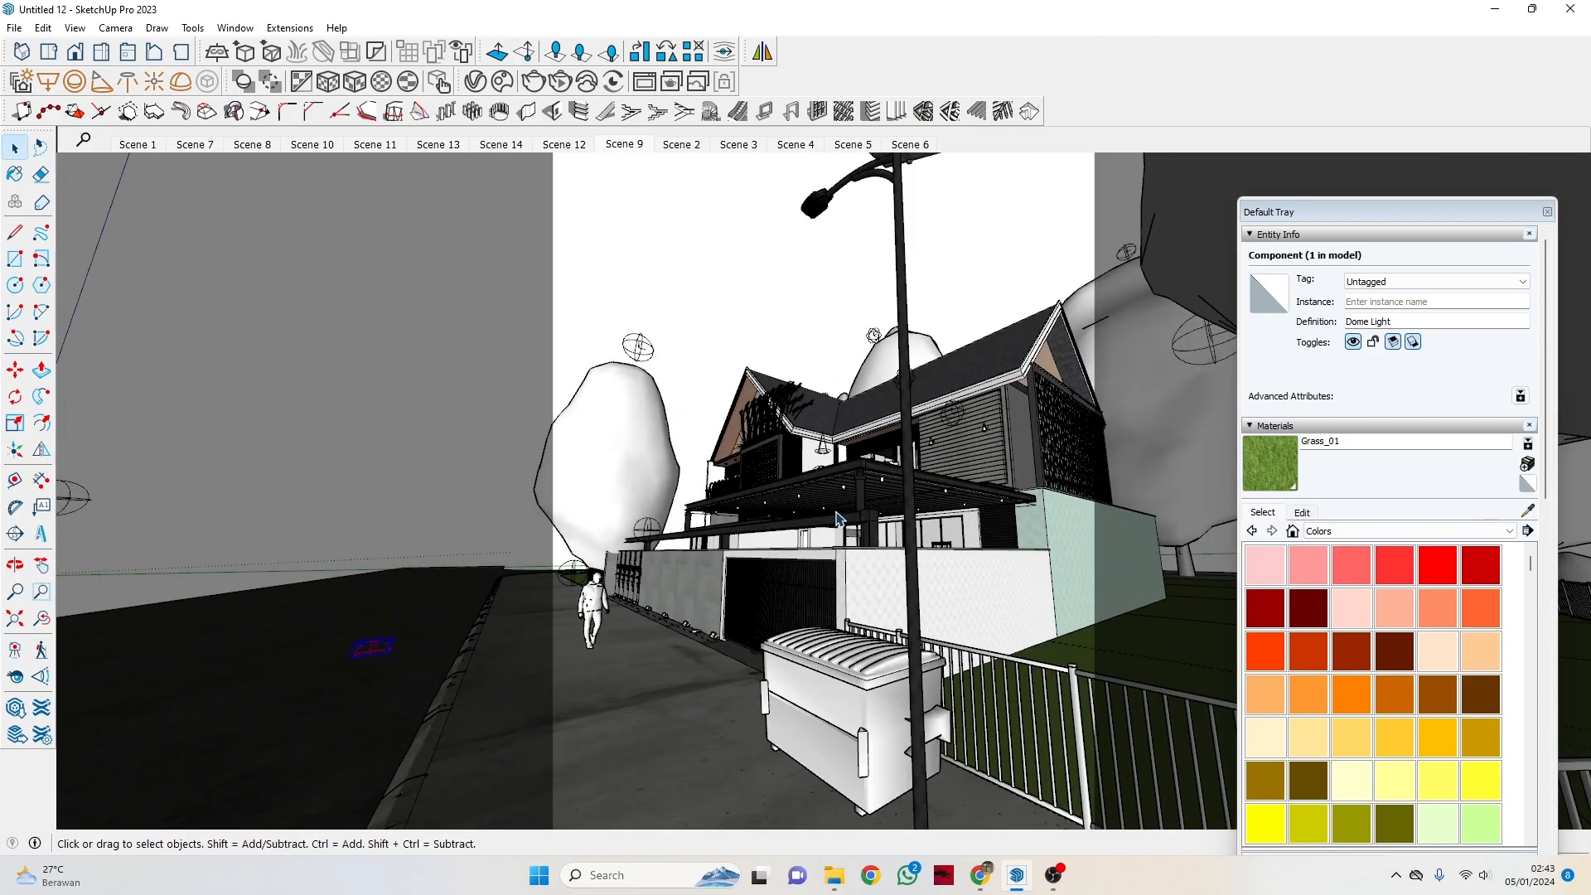
{"action": "scroll", "coordinate": [837, 518], "scroll_direction": "down", "scroll_amount": 1}
{"action": "middle_click_drag", "start_coordinate": [757, 602], "coordinate": [745, 603]}
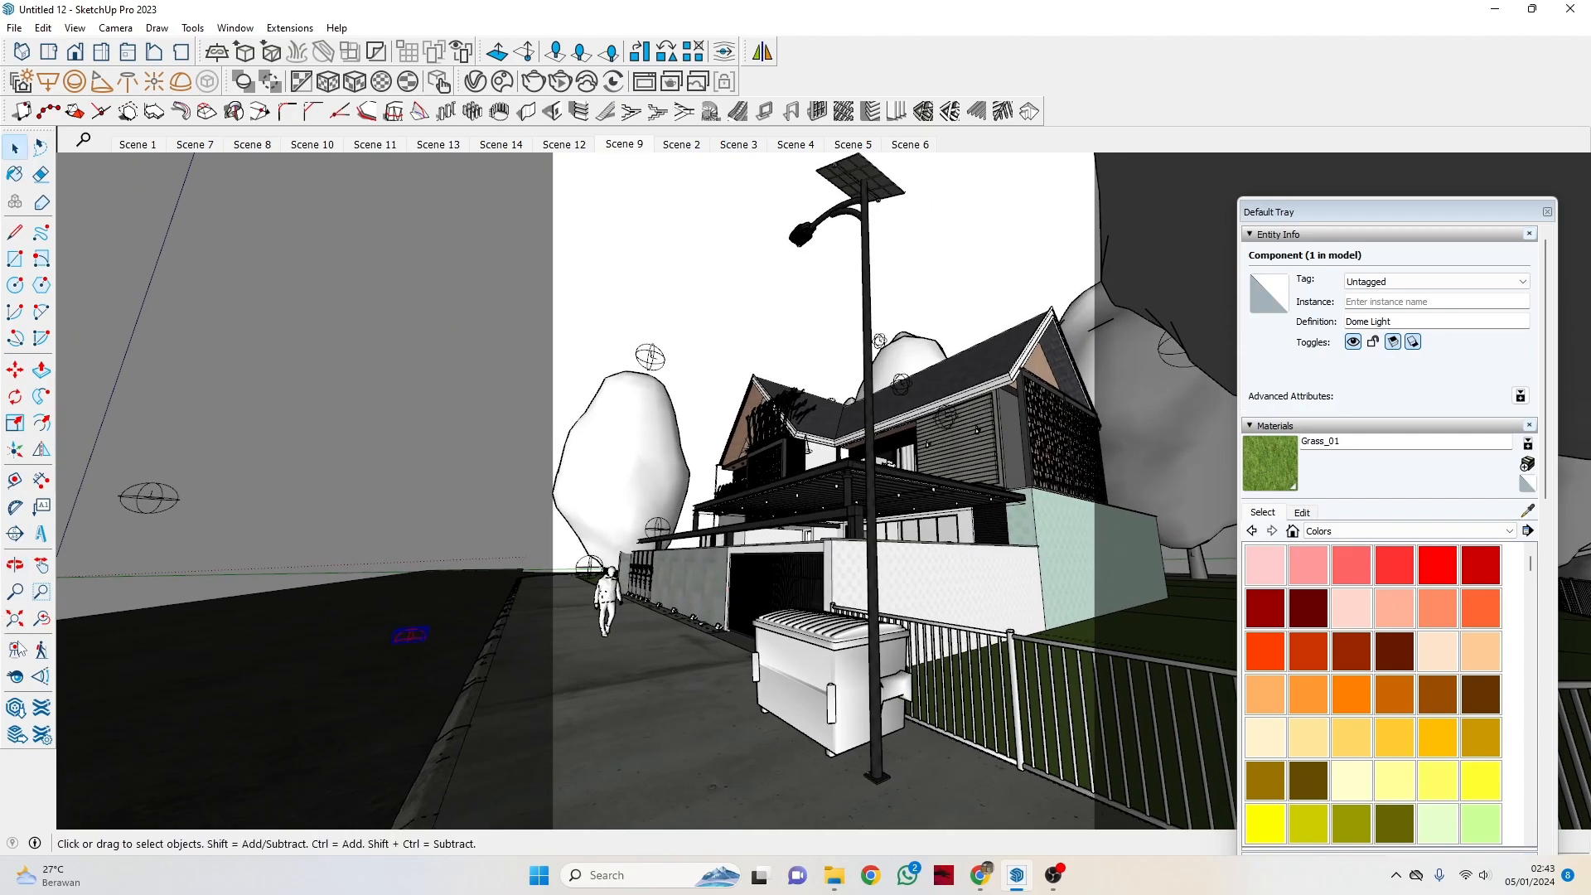
{"action": "left_click", "coordinate": [15, 678]}
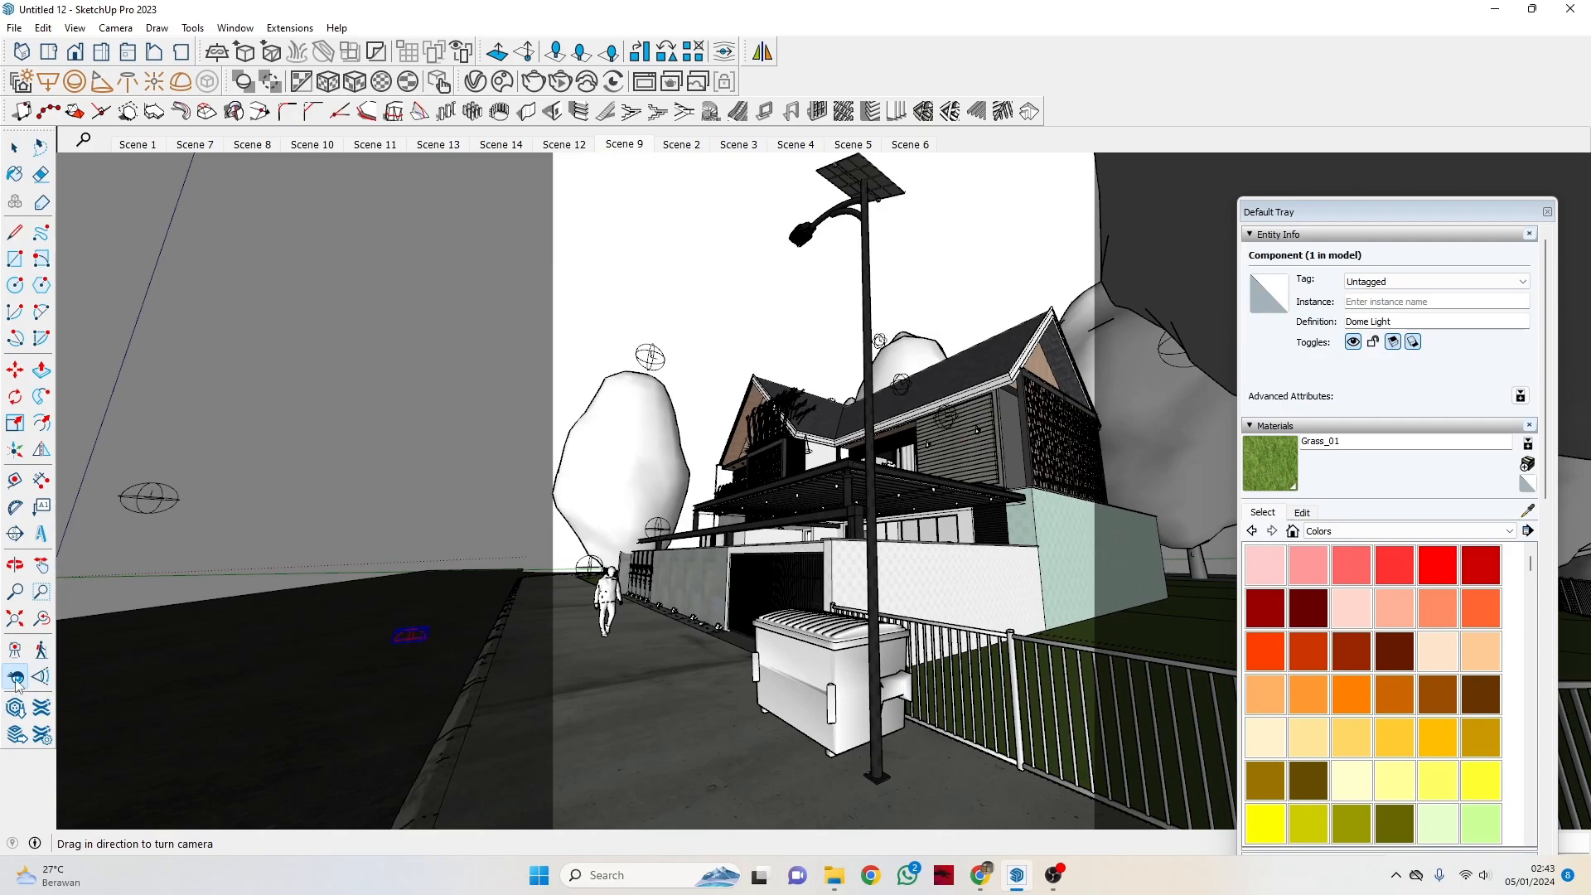
{"action": "scroll", "coordinate": [721, 553], "scroll_direction": "down", "scroll_amount": 2}
{"action": "scroll", "coordinate": [722, 555], "scroll_direction": "up", "scroll_amount": 3}
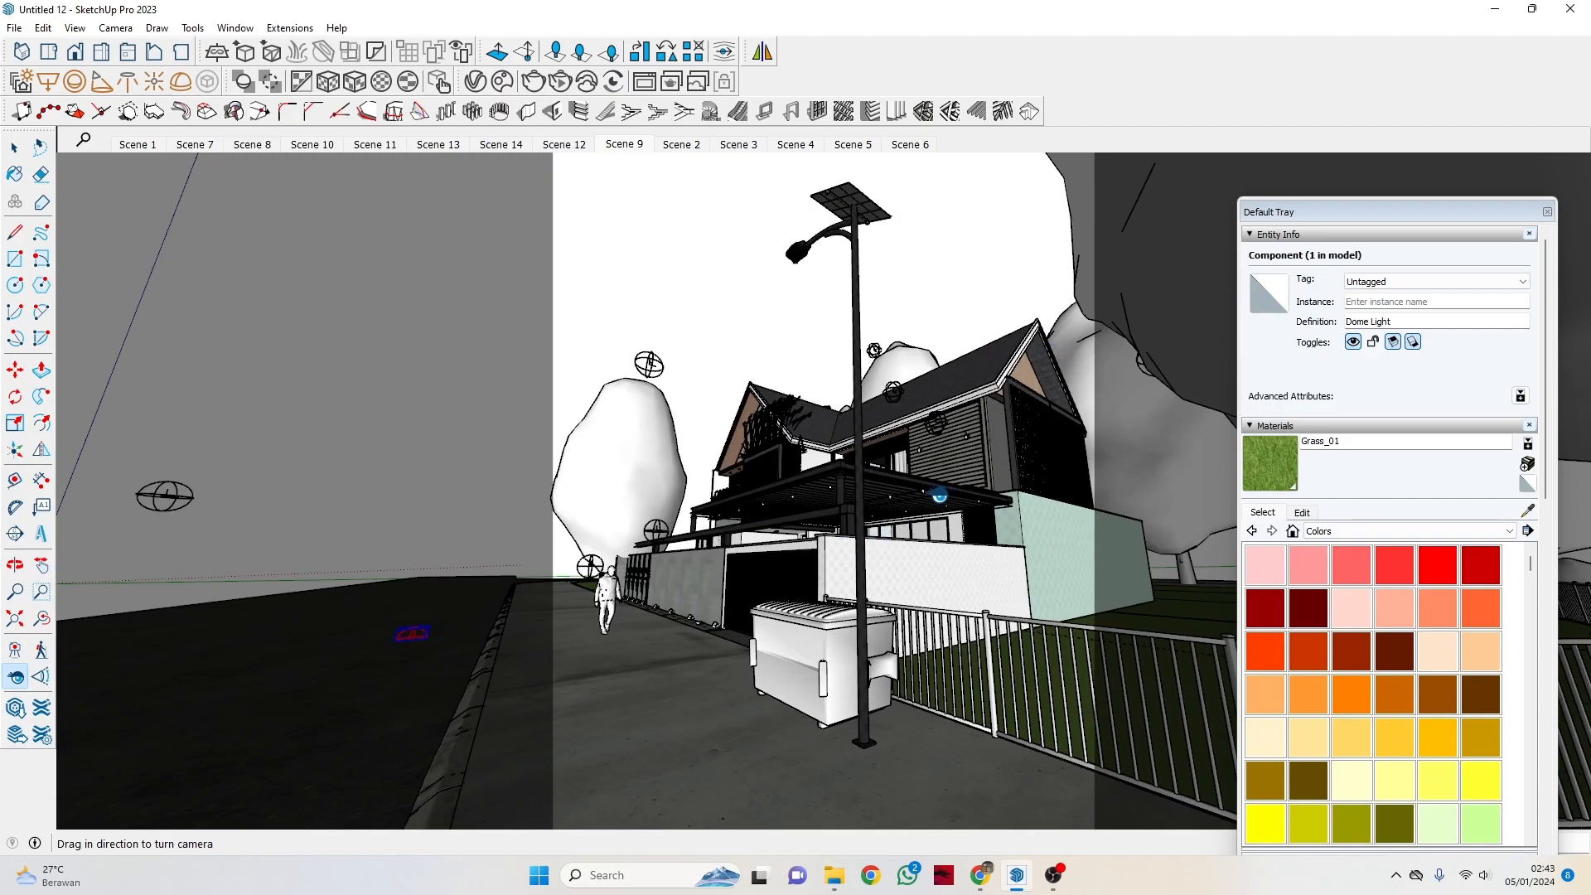
{"action": "key", "text": "space"}
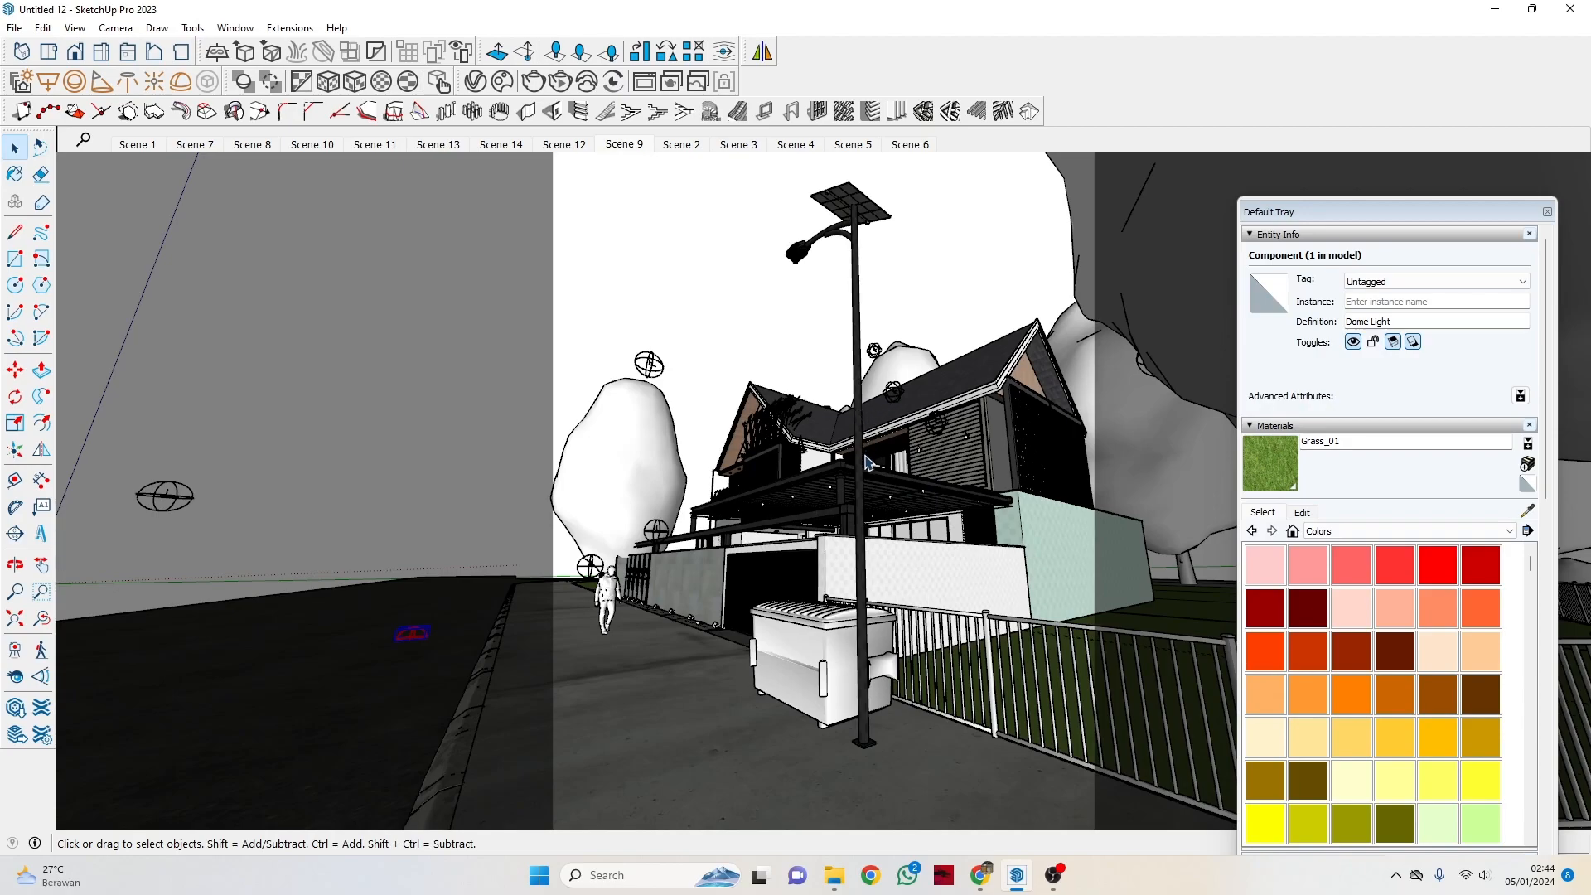
Select the sphere light above the tree beside the front wall and show its parameters beside the model.
{"action": "middle_click_drag", "start_coordinate": [682, 333], "coordinate": [572, 382]}
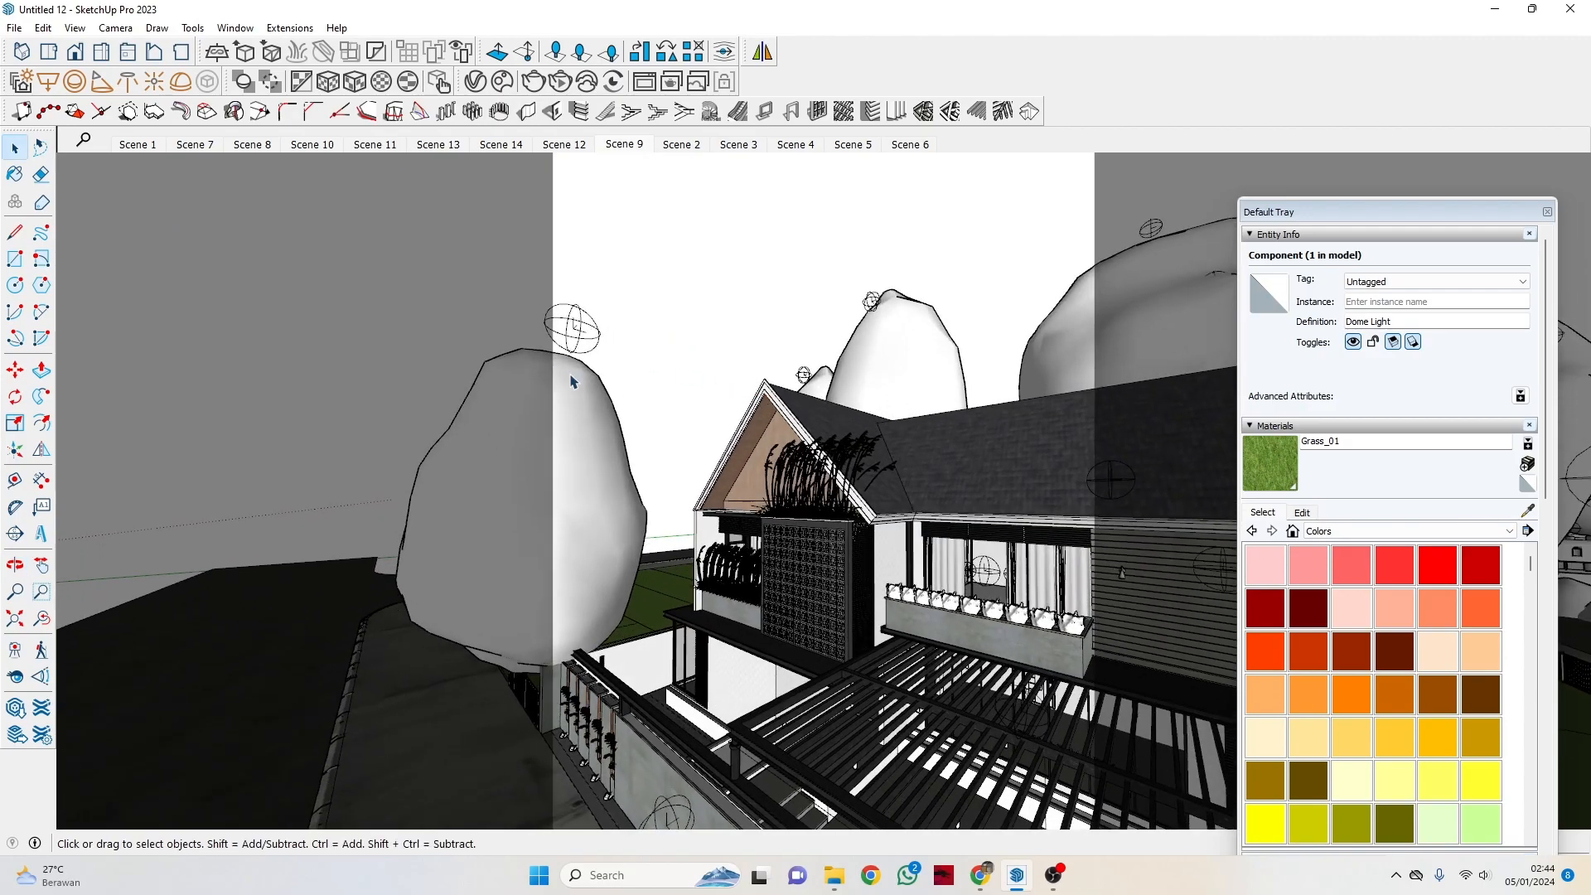
{"action": "left_click", "coordinate": [588, 322]}
{"action": "left_click", "coordinate": [479, 82]}
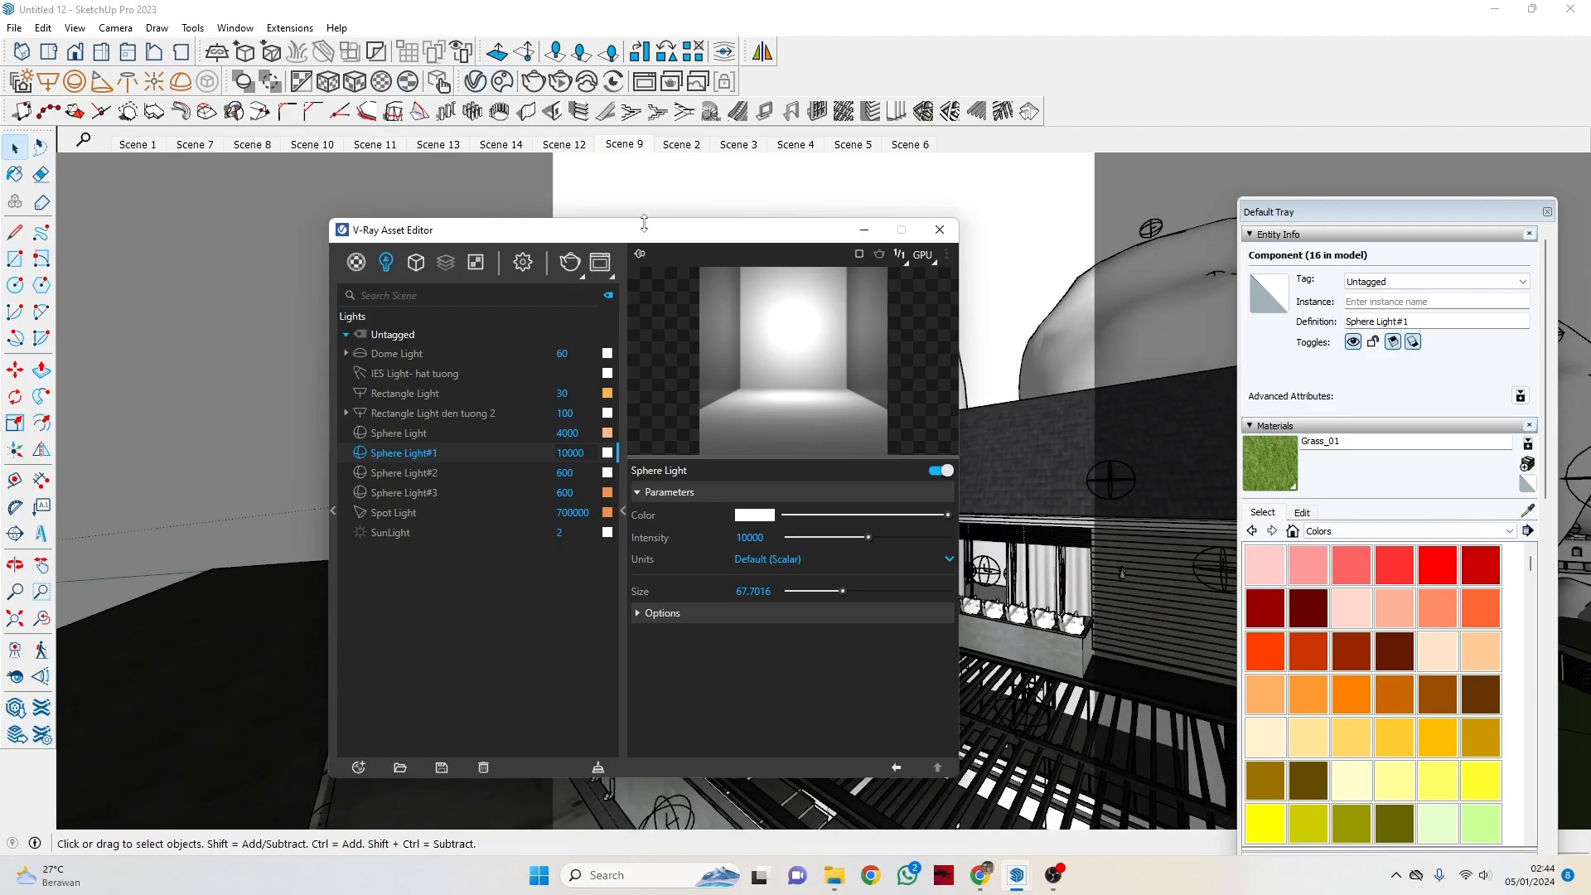
{"action": "left_click_drag", "start_coordinate": [620, 240], "coordinate": [1006, 299]}
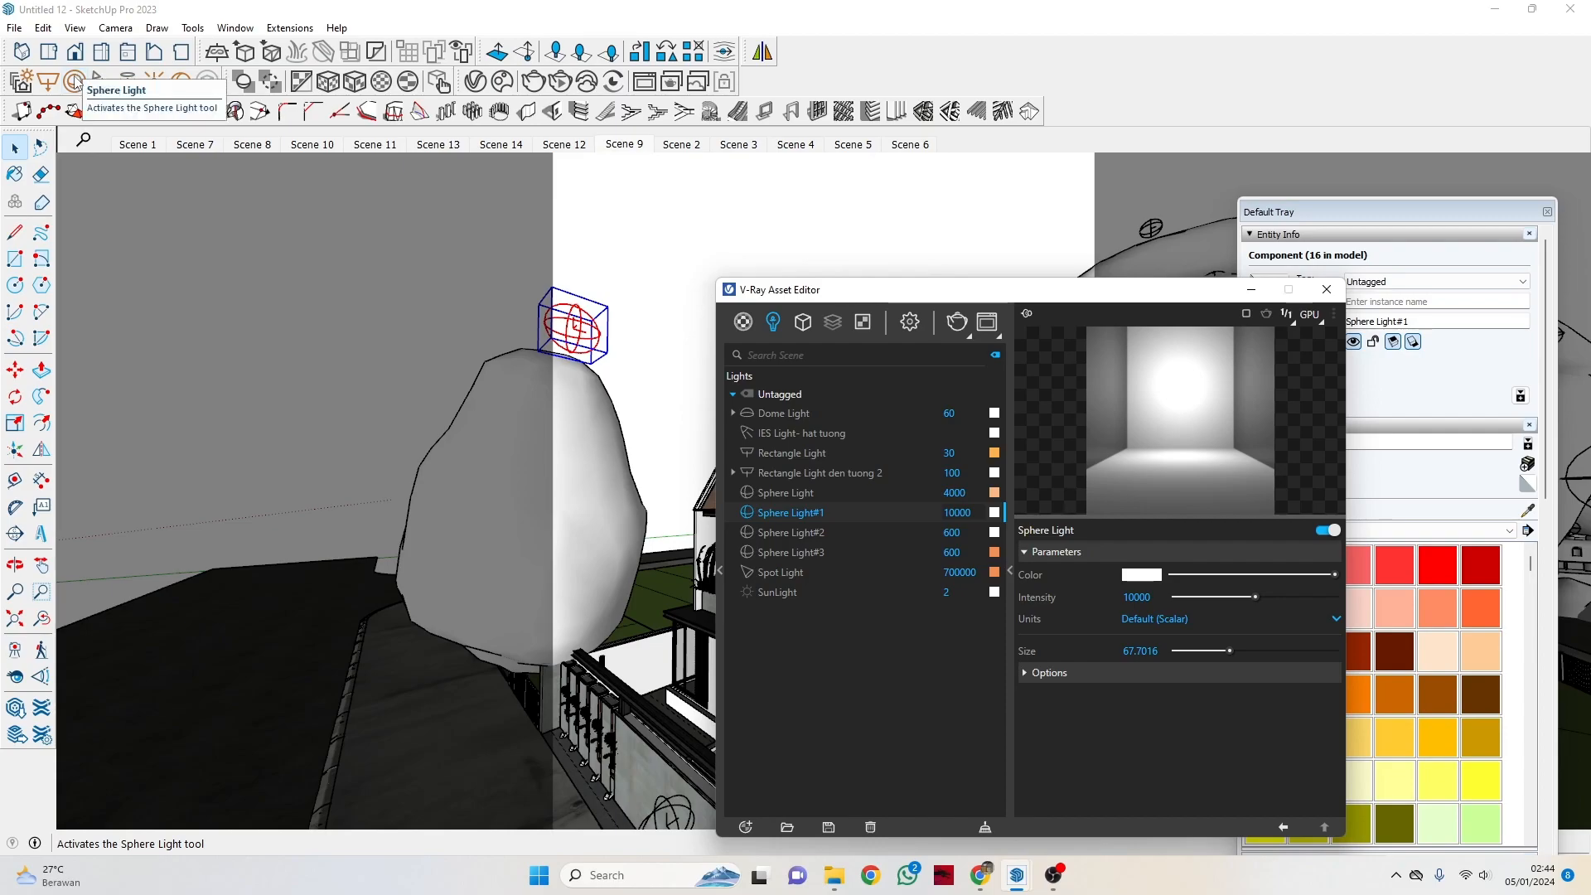
Move the V-Ray Asset Editor clear of the house, examine the light behind the gable window, and show the Sphere Light#2 and Sphere Light#3 parameters.
{"action": "mouse_move", "coordinate": [664, 212]}
{"action": "middle_mouse_down"}
{"action": "mouse_move", "coordinate": [729, 284]}
{"action": "mouse_move", "coordinate": [847, 343]}
{"action": "mouse_move", "coordinate": [948, 283]}
{"action": "middle_mouse_up"}
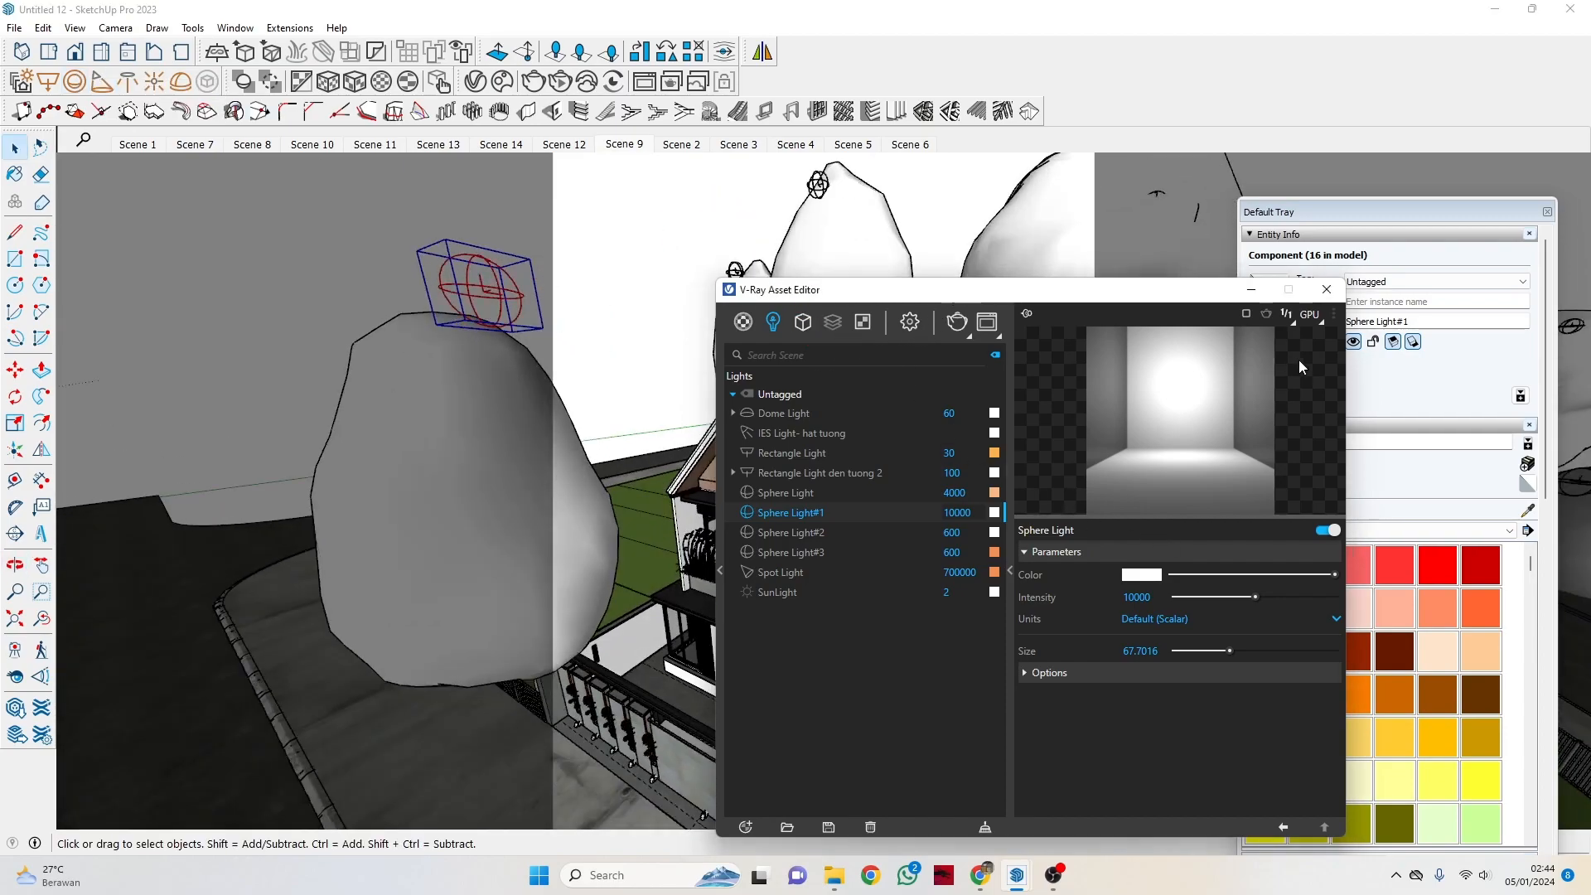
{"action": "left_click_drag", "start_coordinate": [1030, 294], "coordinate": [1400, 417]}
{"action": "scroll", "coordinate": [743, 514], "scroll_direction": "up", "scroll_amount": 6}
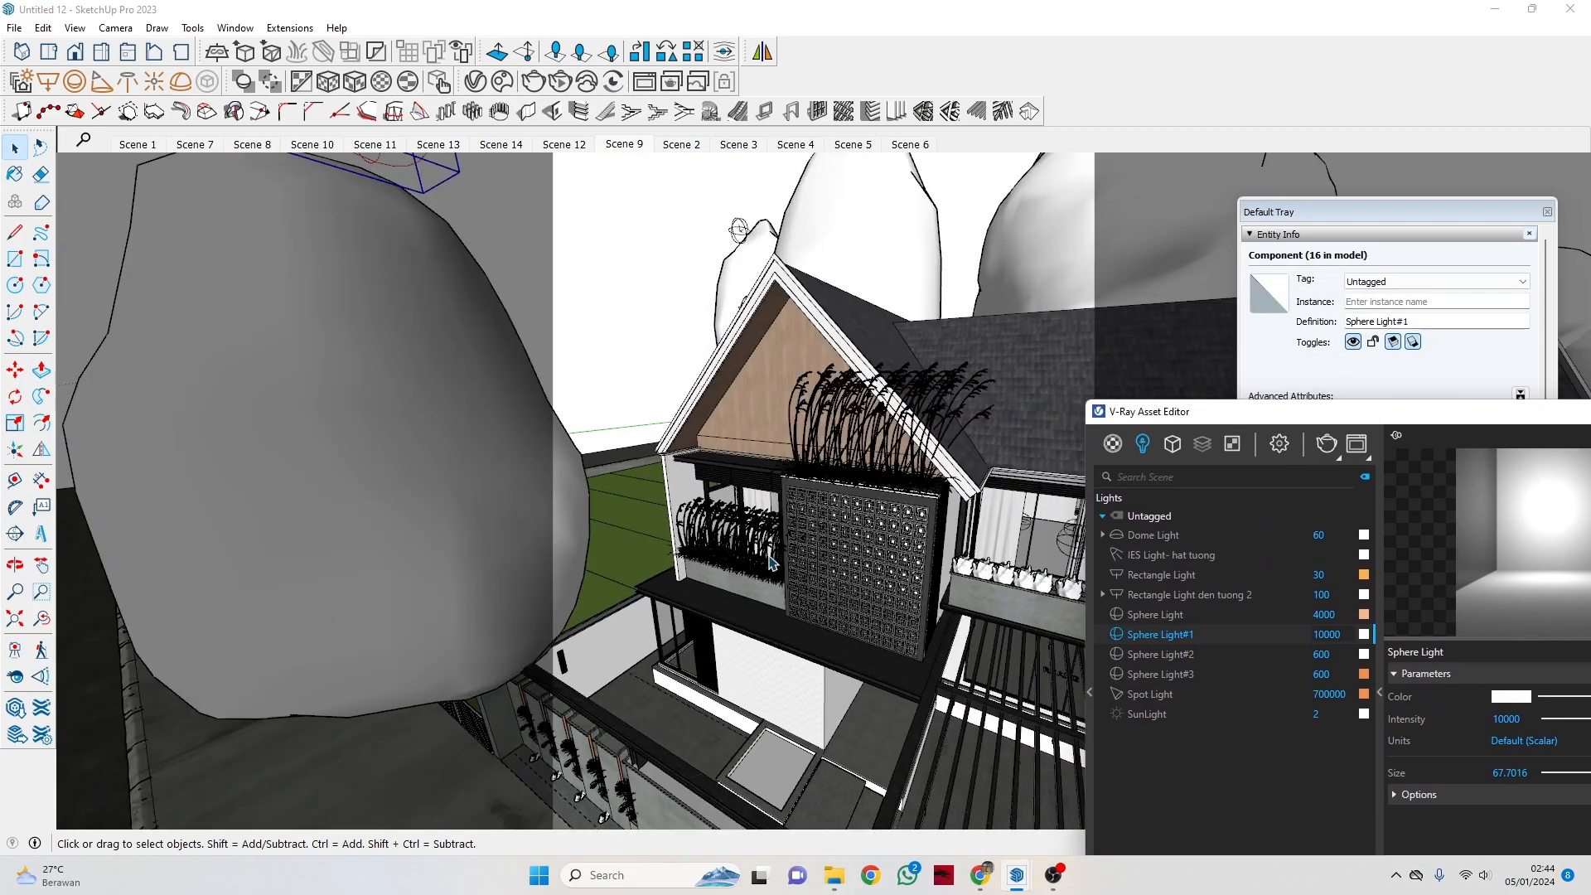
{"action": "scroll", "coordinate": [743, 514], "scroll_direction": "up", "scroll_amount": 5}
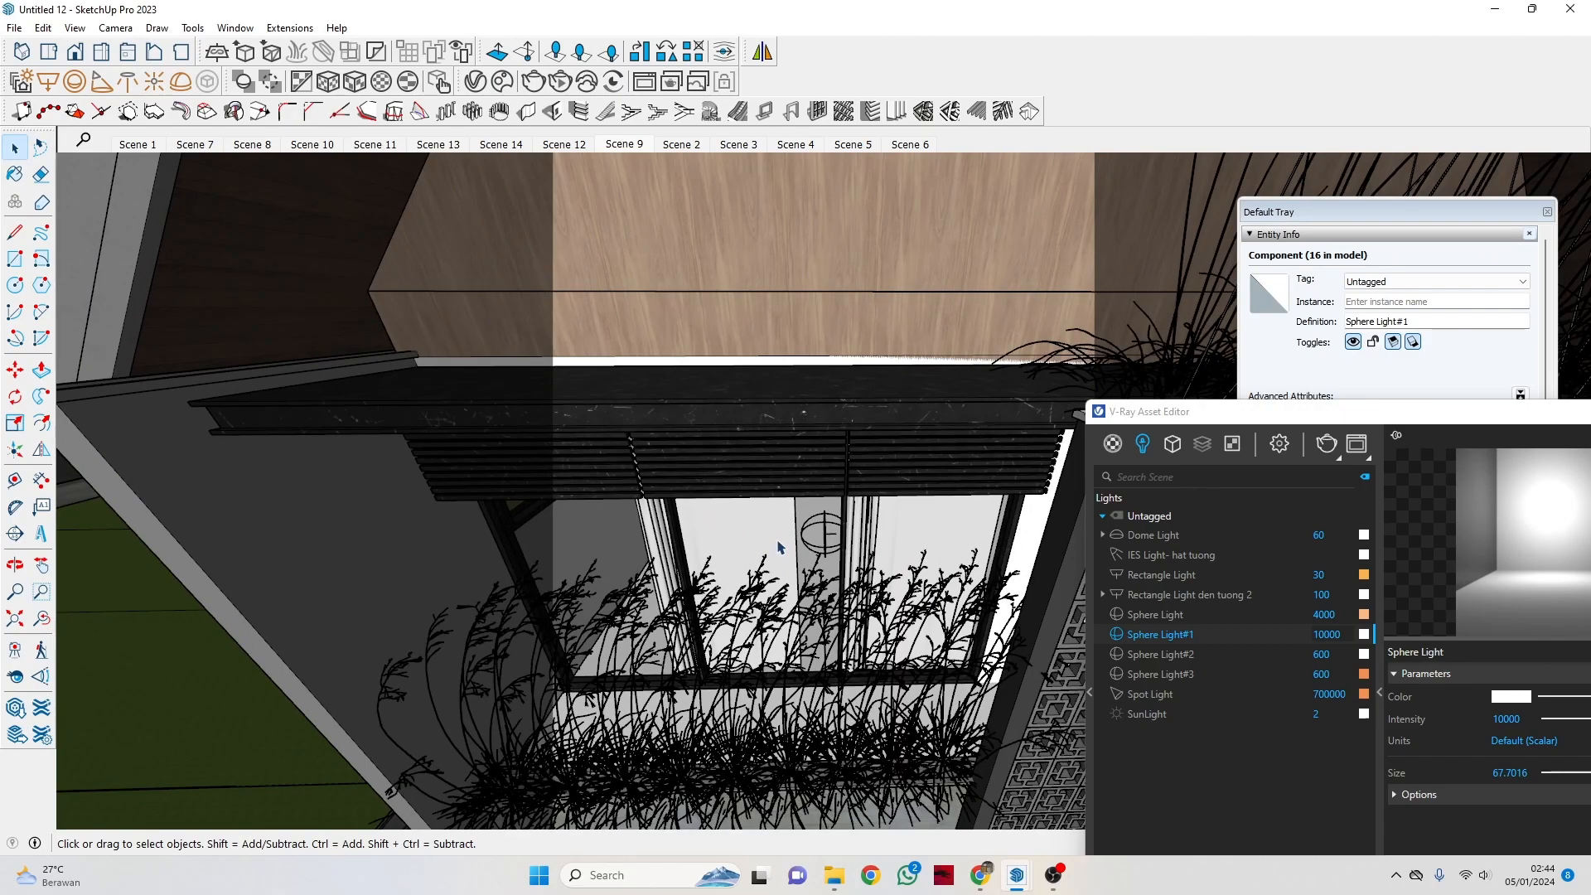
{"action": "scroll", "coordinate": [613, 551], "scroll_direction": "down", "scroll_amount": 5}
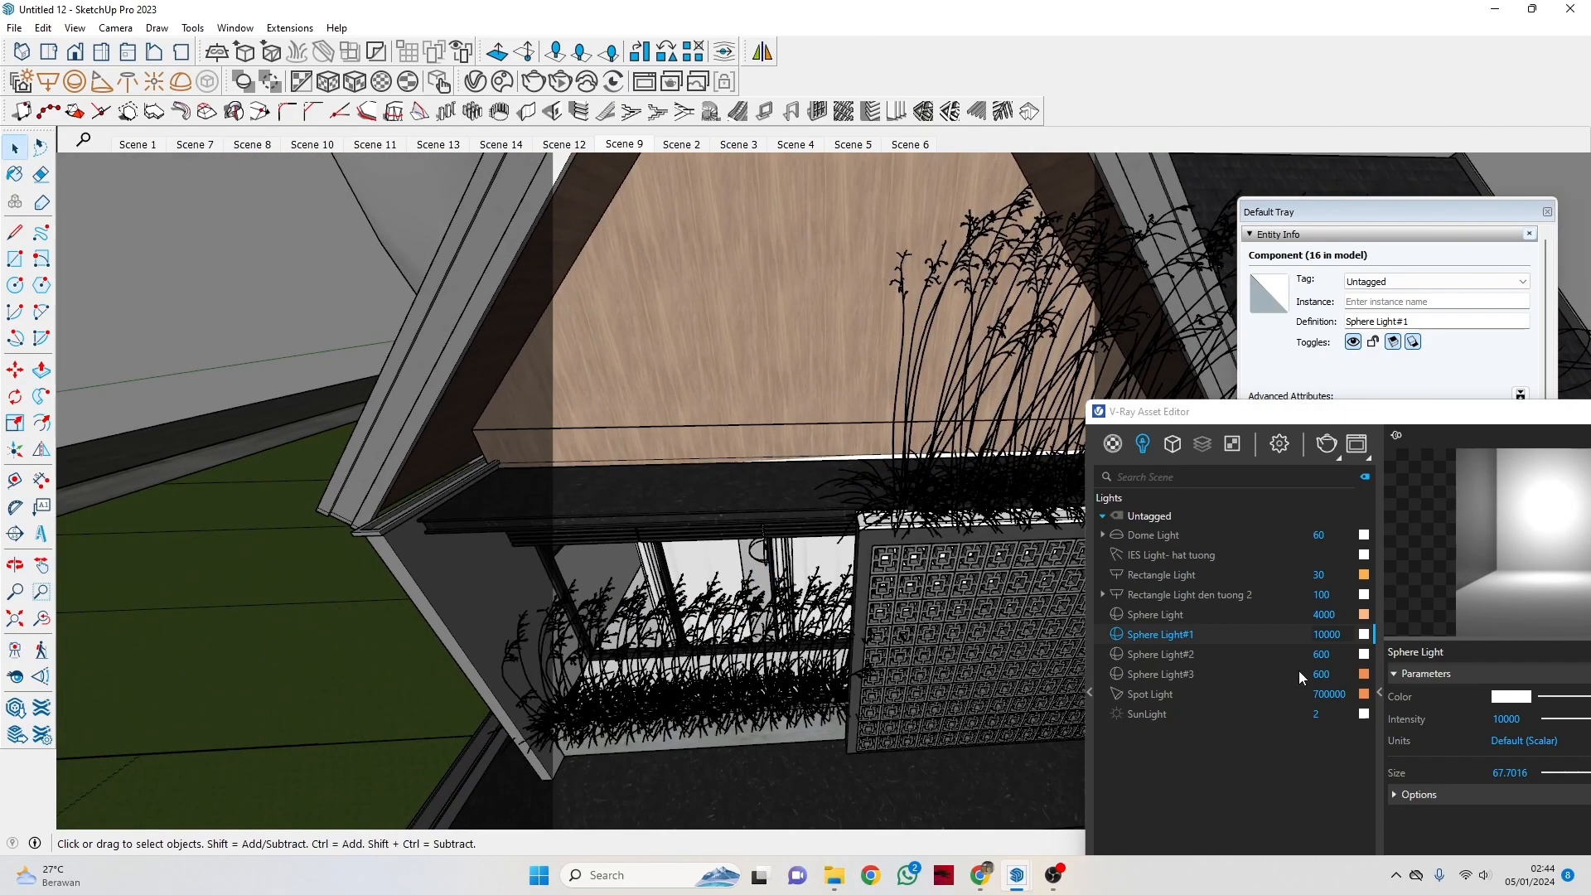
{"action": "left_click", "coordinate": [1186, 653]}
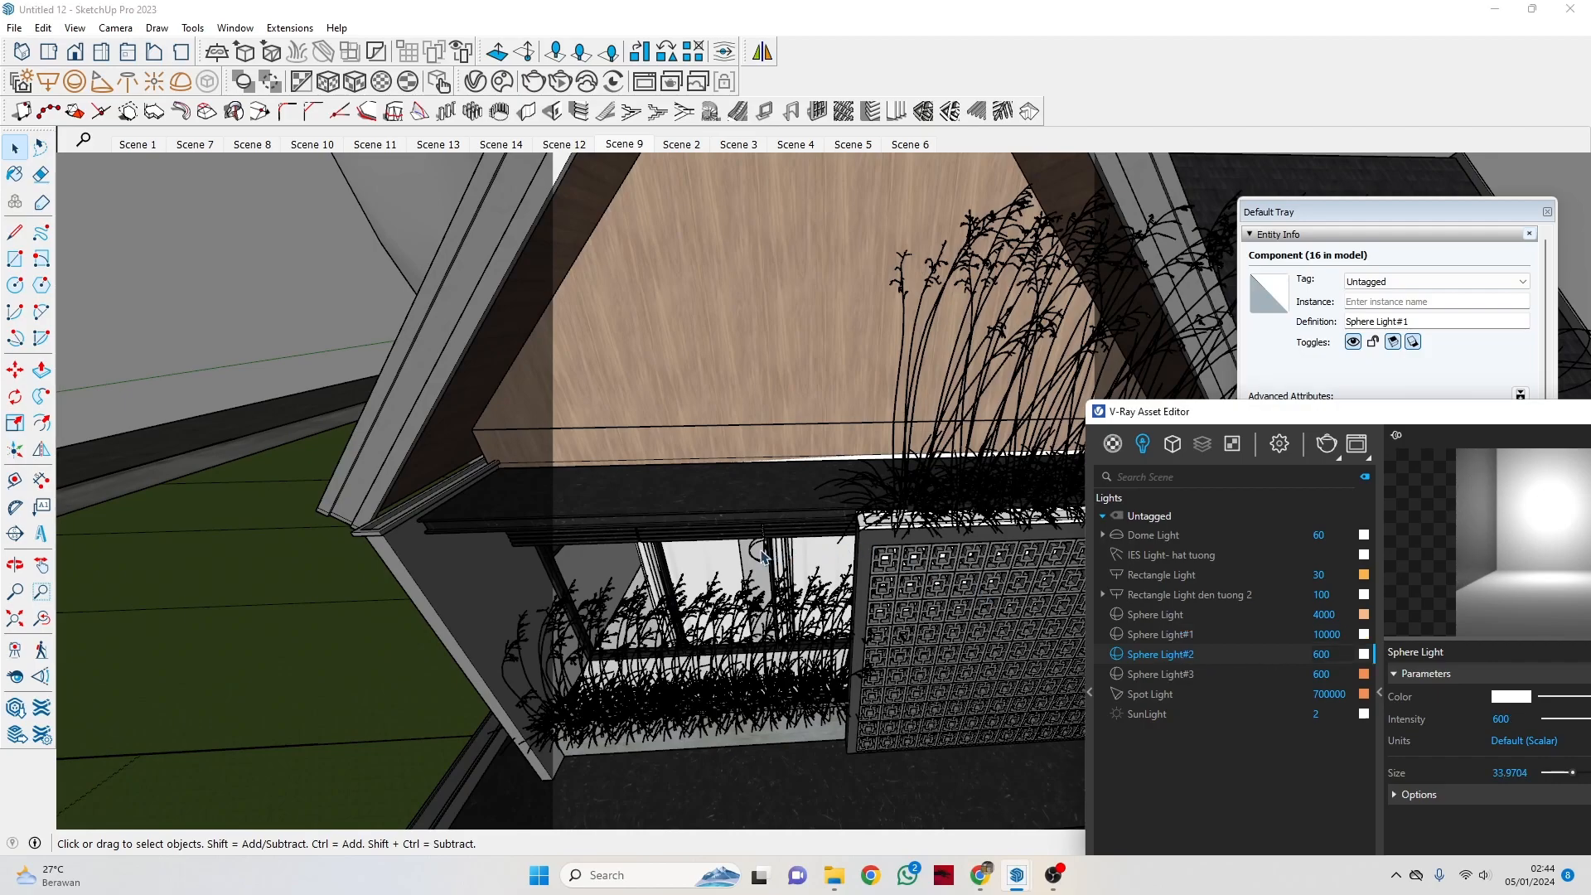
{"action": "left_click", "coordinate": [1272, 671]}
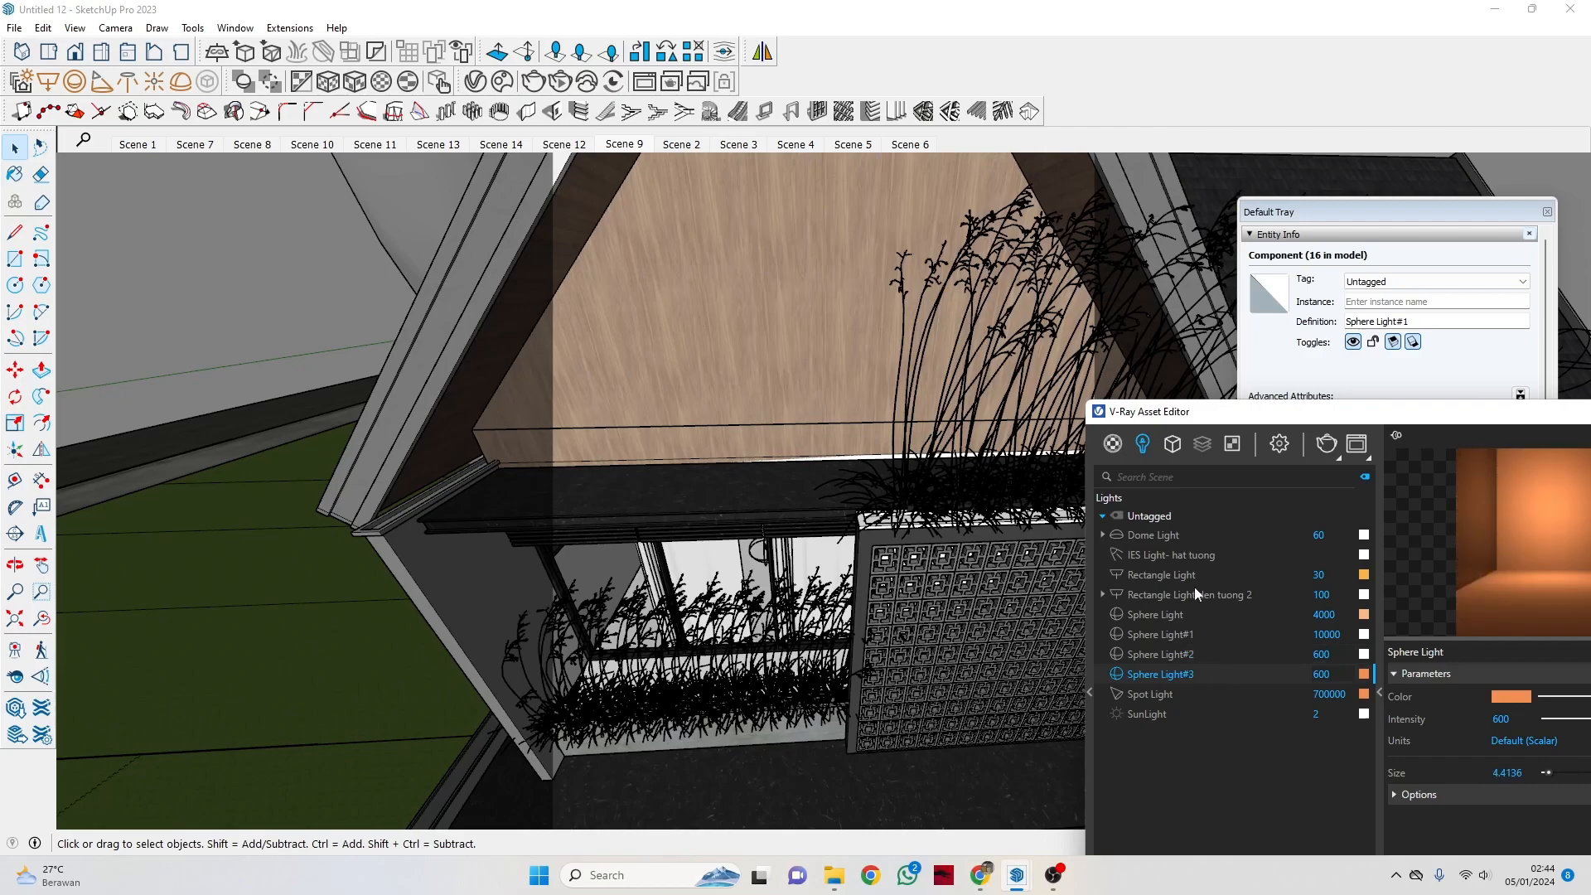
Select in turn the upper-floor sphere lights in the balcony room, by the slatted wall and at the roof edge to inspect their parameters.
{"action": "scroll", "coordinate": [793, 530], "scroll_direction": "down", "scroll_amount": 10}
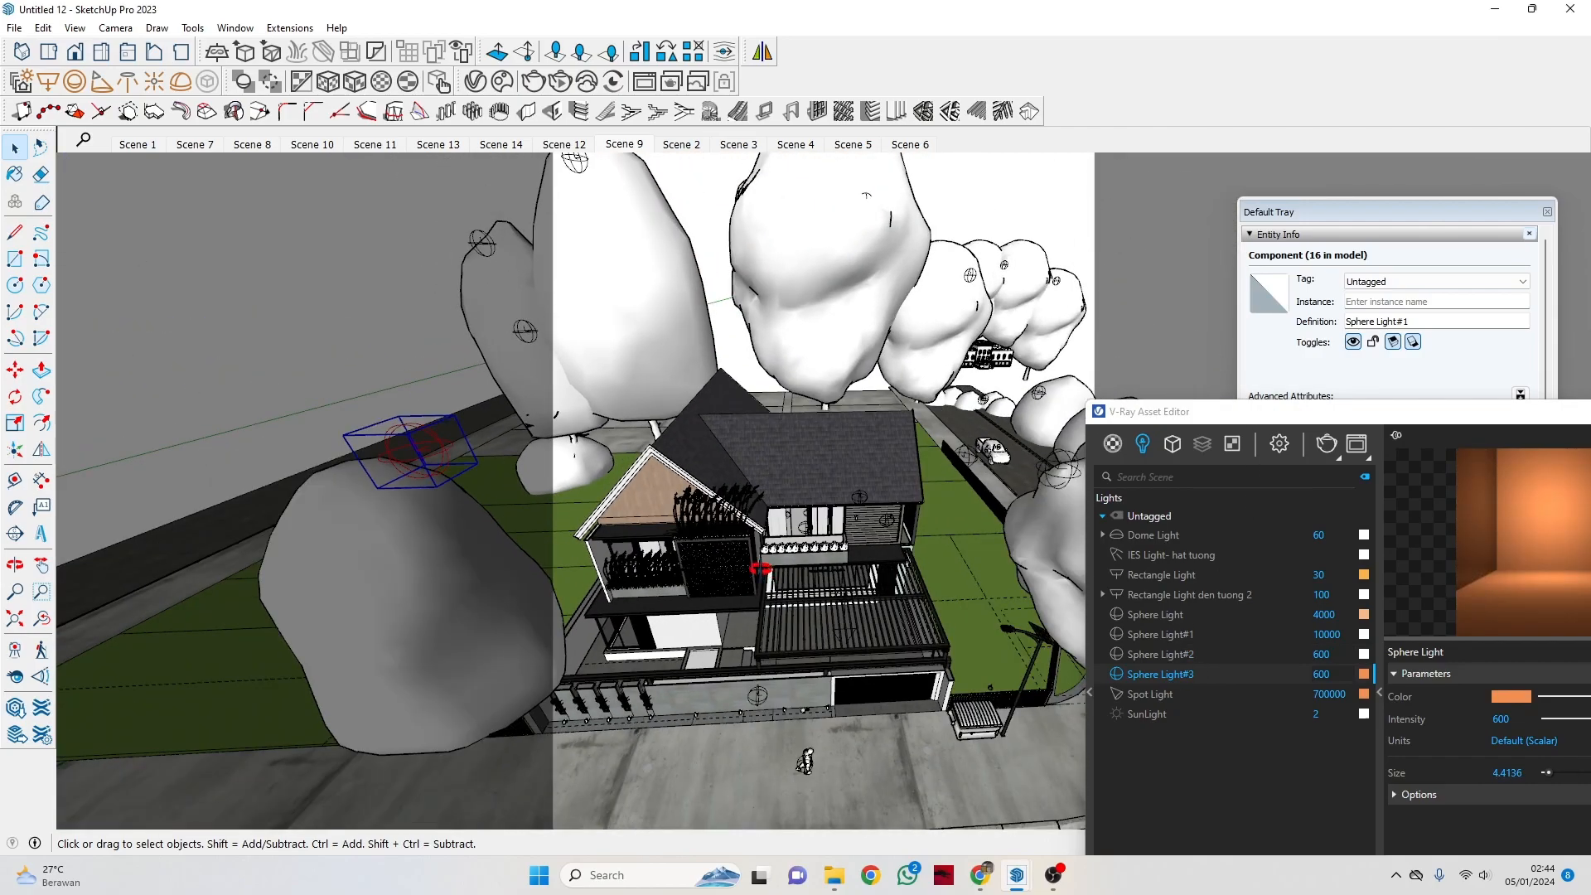
{"action": "scroll", "coordinate": [816, 537], "scroll_direction": "up", "scroll_amount": 4}
{"action": "left_click", "coordinate": [801, 534]}
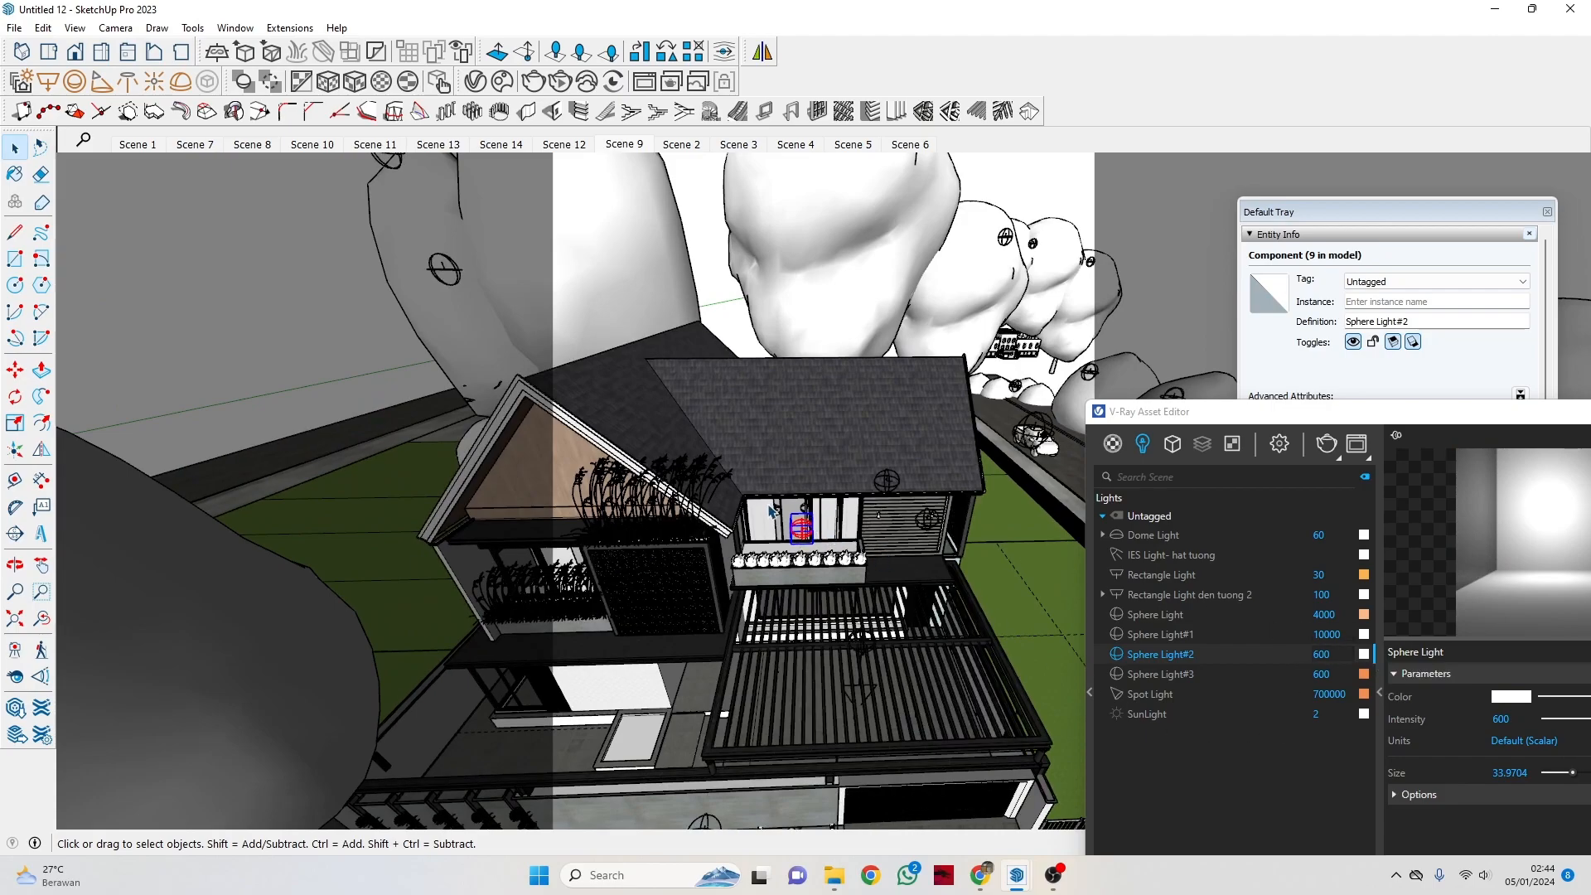
{"action": "left_click", "coordinate": [1335, 671]}
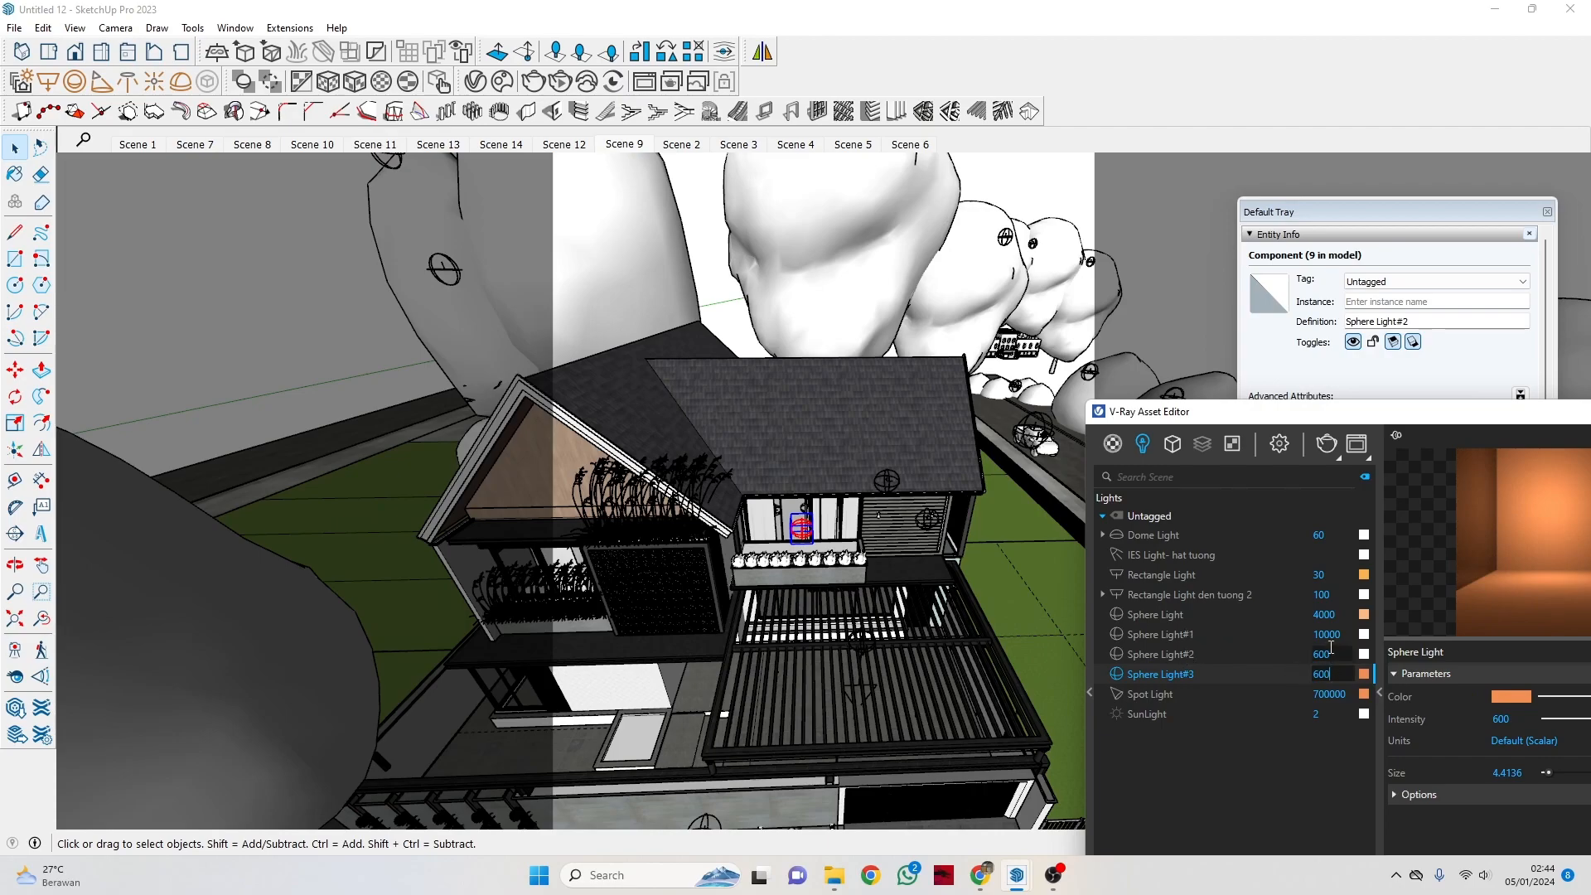
{"action": "left_click", "coordinate": [1243, 653]}
{"action": "scroll", "coordinate": [838, 562], "scroll_direction": "up", "scroll_amount": 2}
{"action": "scroll", "coordinate": [839, 561], "scroll_direction": "up", "scroll_amount": 1}
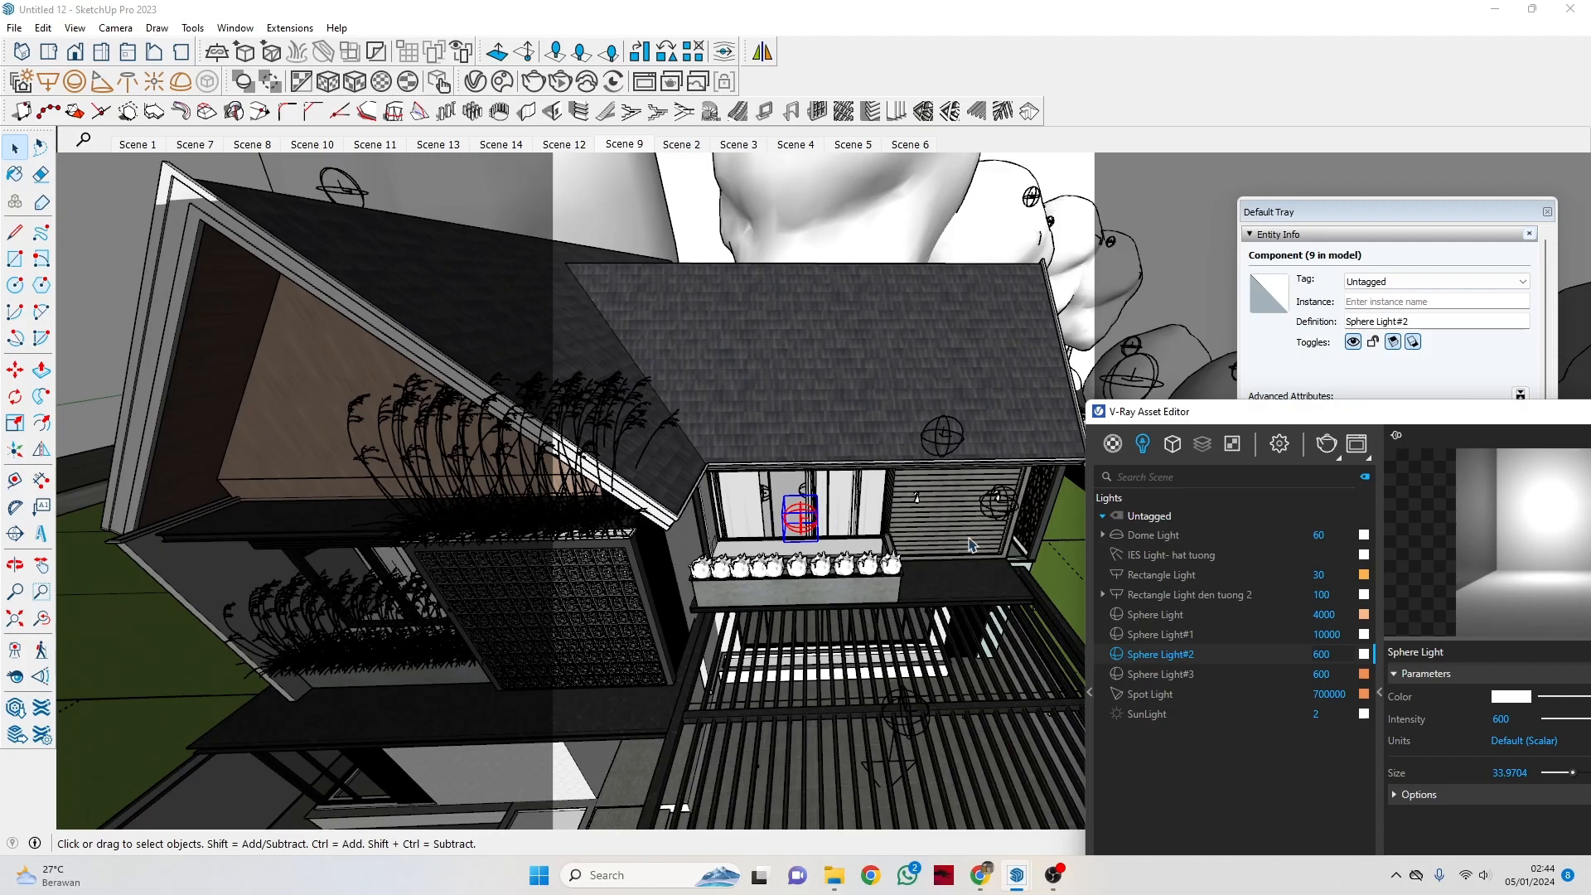
{"action": "left_click", "coordinate": [1013, 512]}
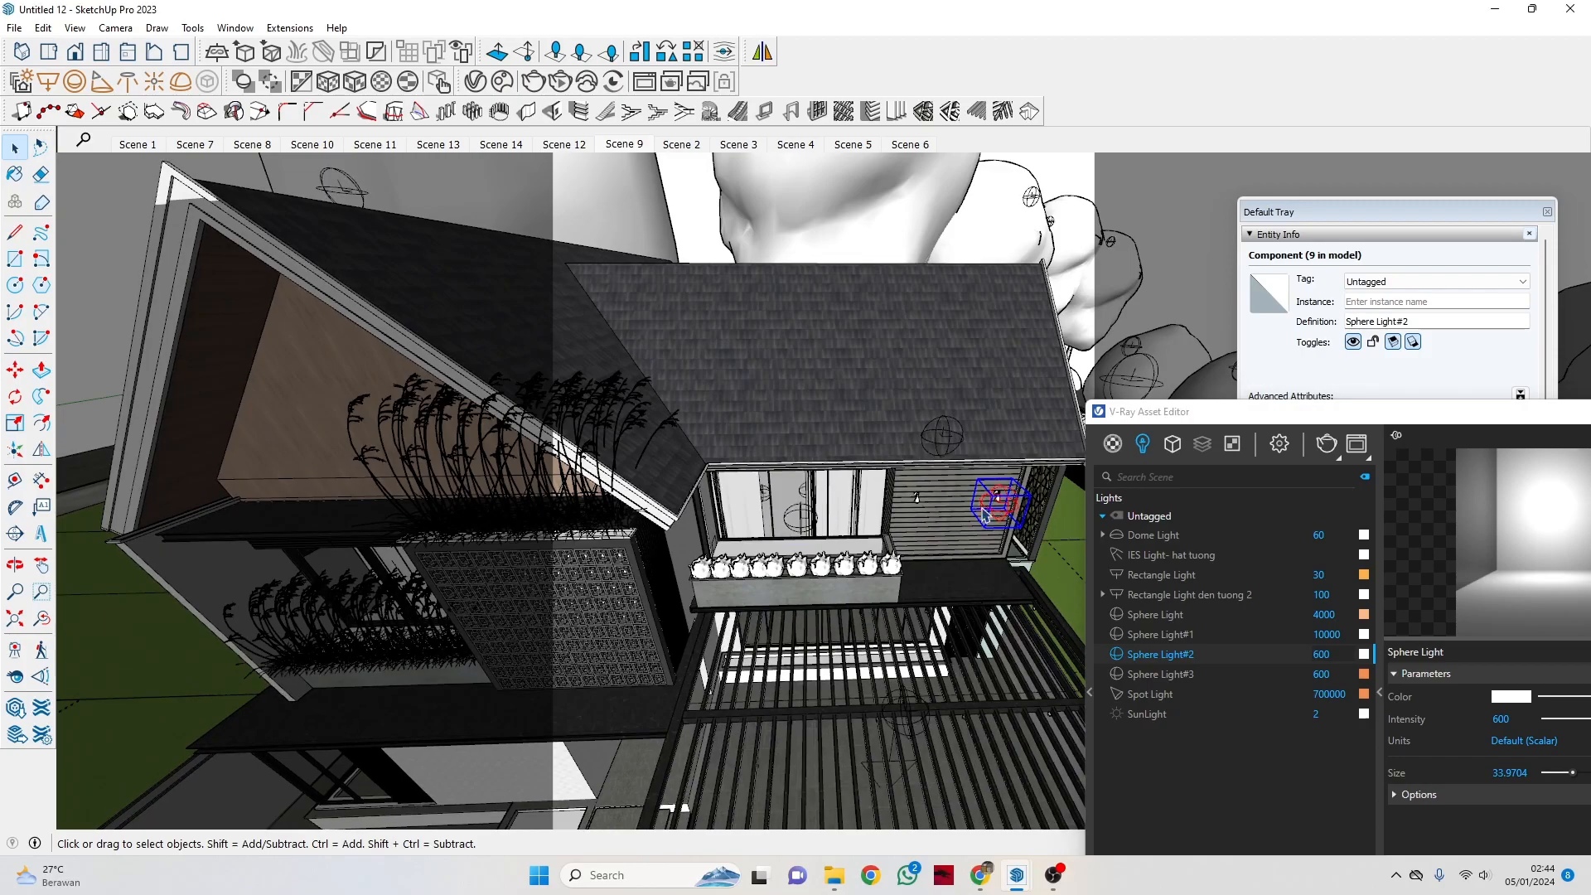
{"action": "left_click", "coordinate": [940, 438]}
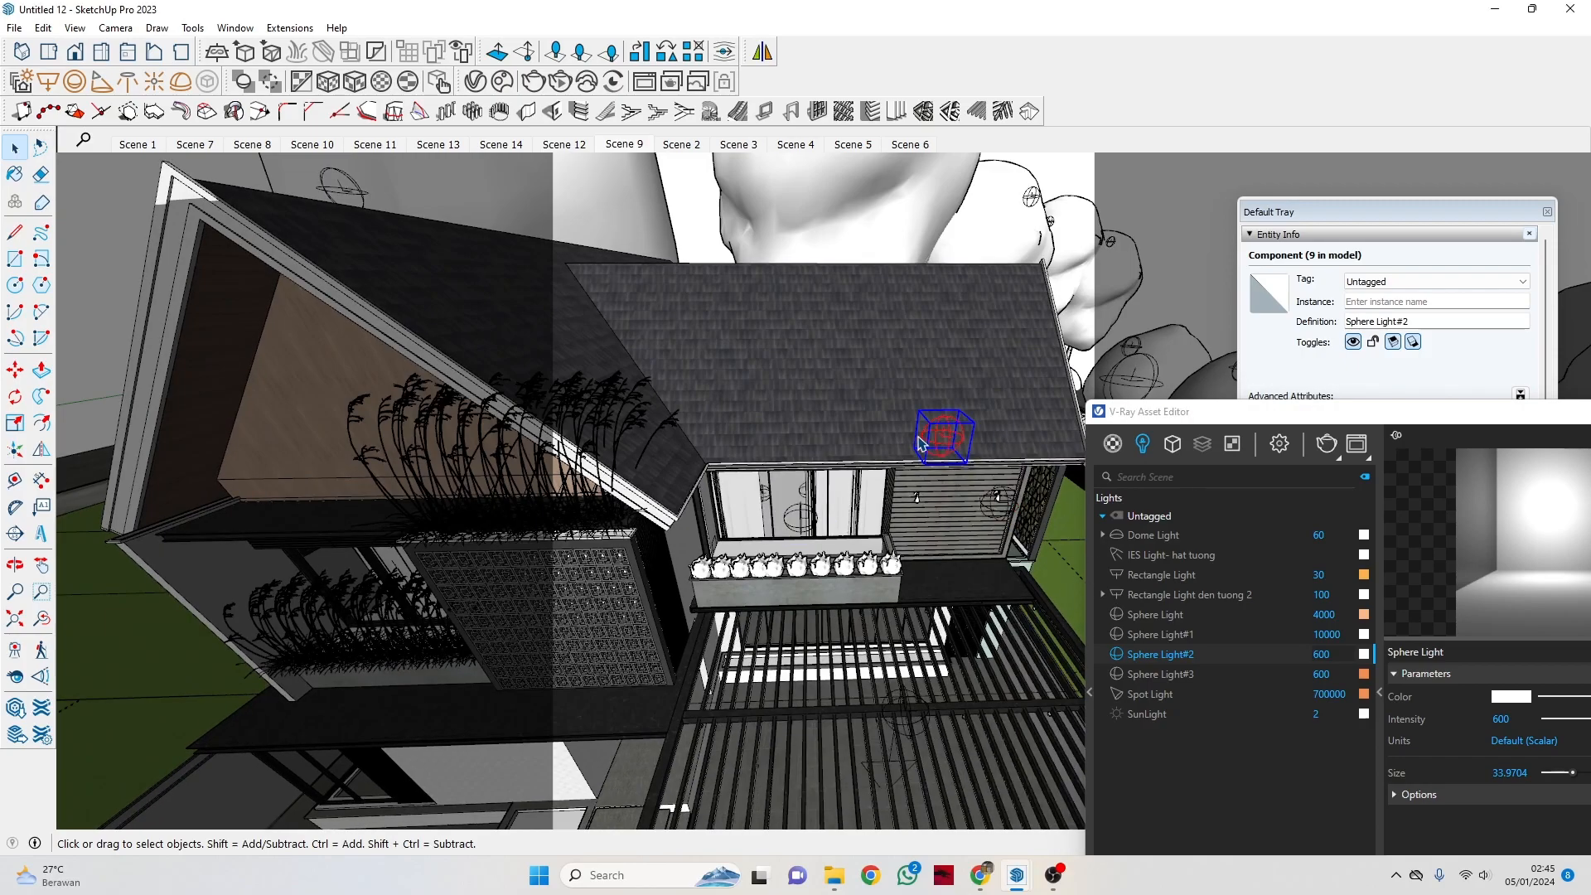
Select the sphere light above the tree beside the front wall to show its parameters again.
{"action": "scroll", "coordinate": [925, 443], "scroll_direction": "down", "scroll_amount": 3}
{"action": "scroll", "coordinate": [870, 522], "scroll_direction": "down", "scroll_amount": 3}
{"action": "middle_click_drag", "start_coordinate": [870, 523], "coordinate": [622, 492]}
{"action": "scroll", "coordinate": [599, 423], "scroll_direction": "up", "scroll_amount": 3}
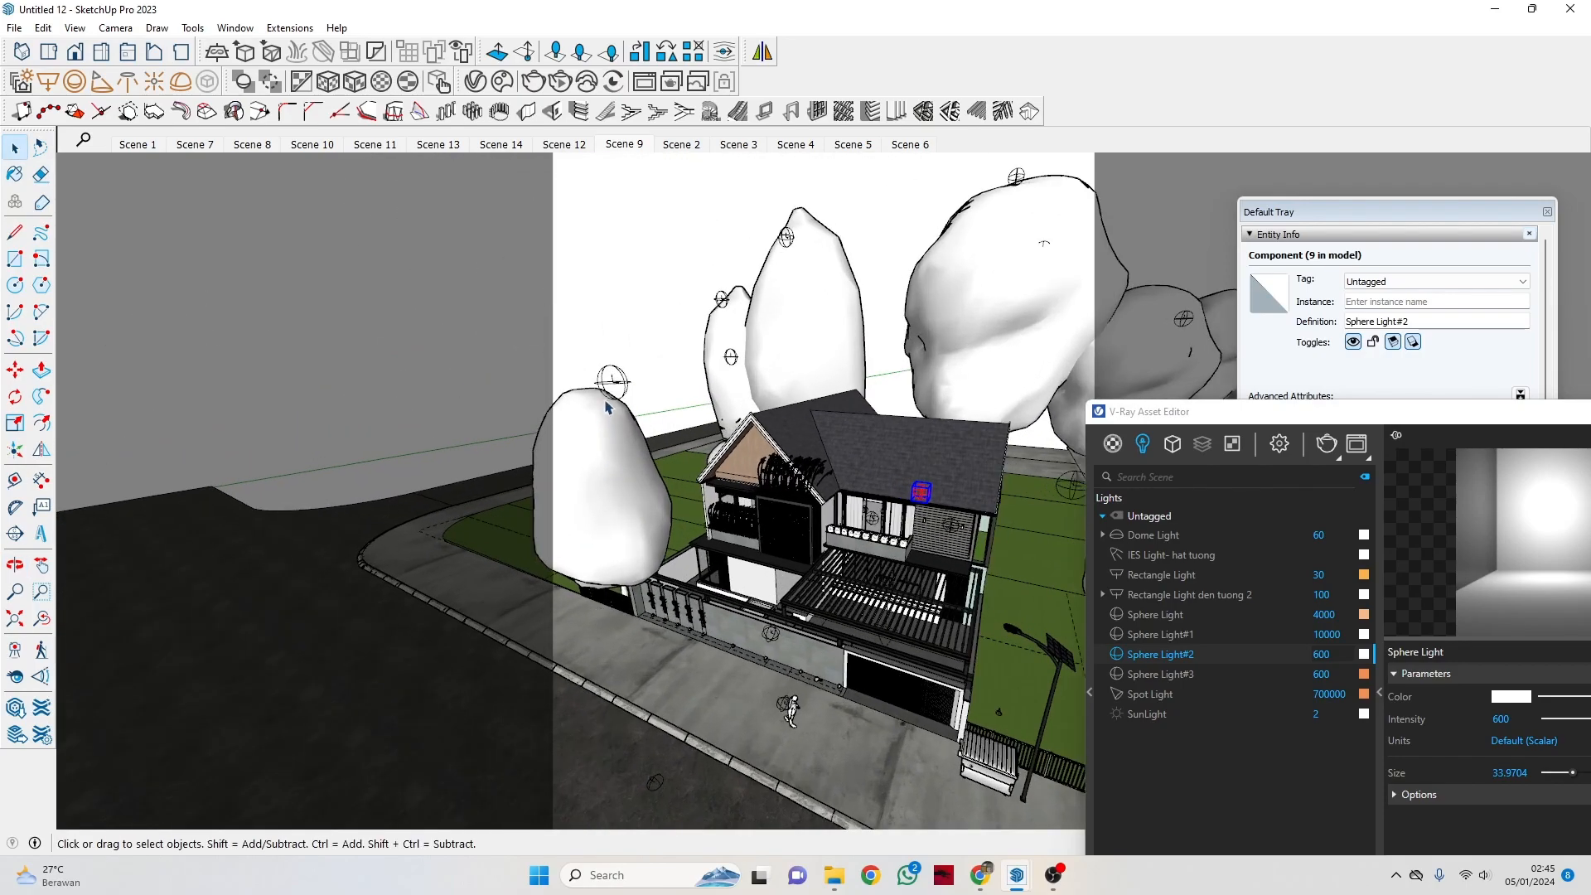
{"action": "left_click", "coordinate": [613, 377]}
{"action": "left_click", "coordinate": [624, 382]}
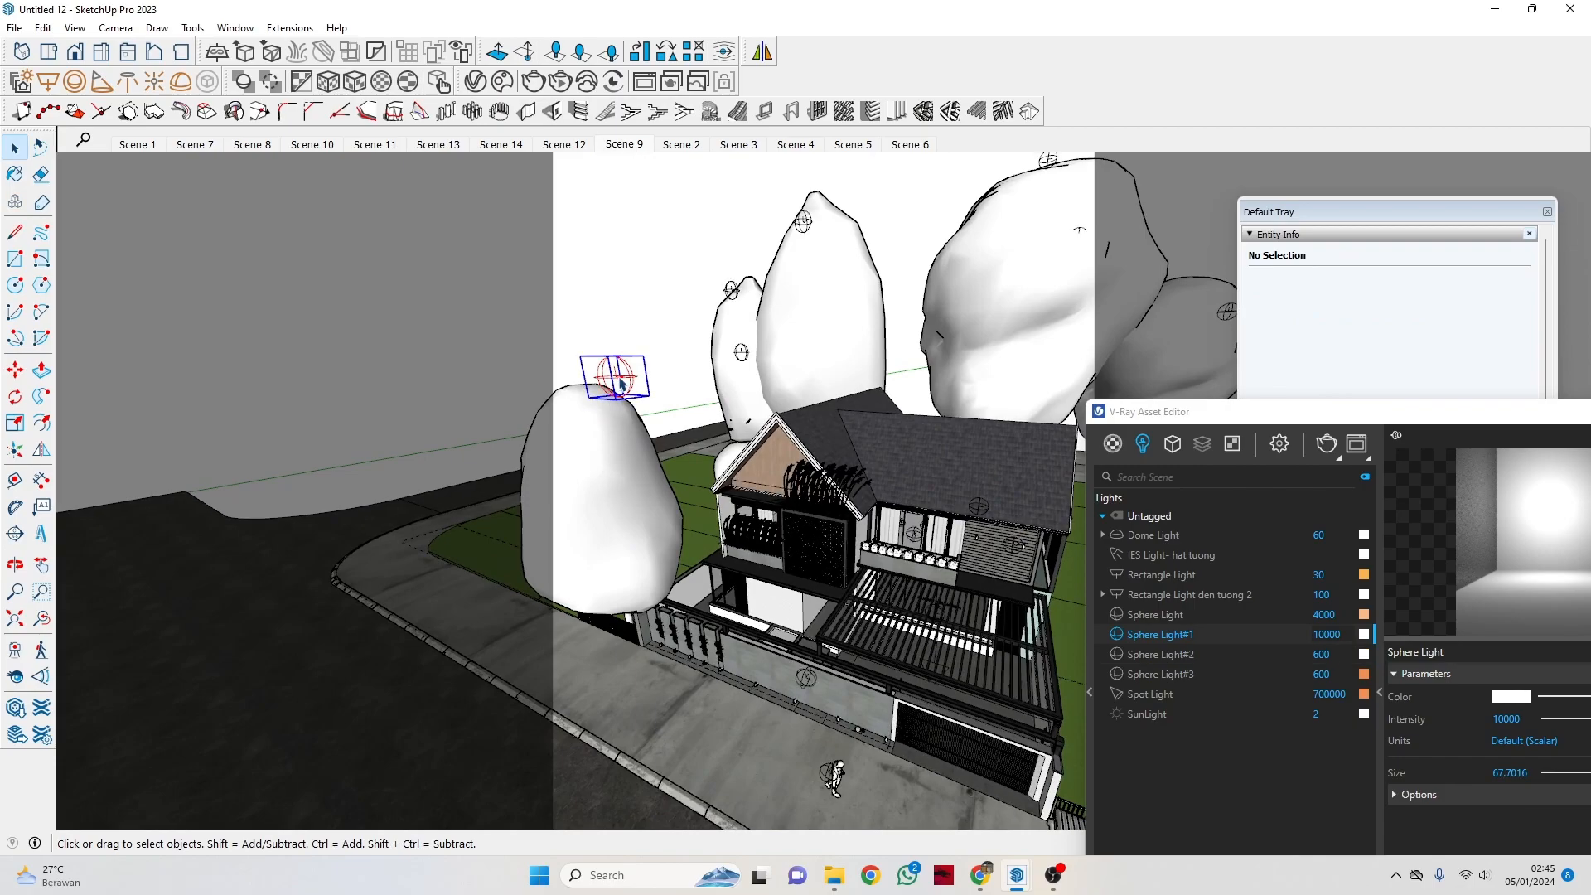
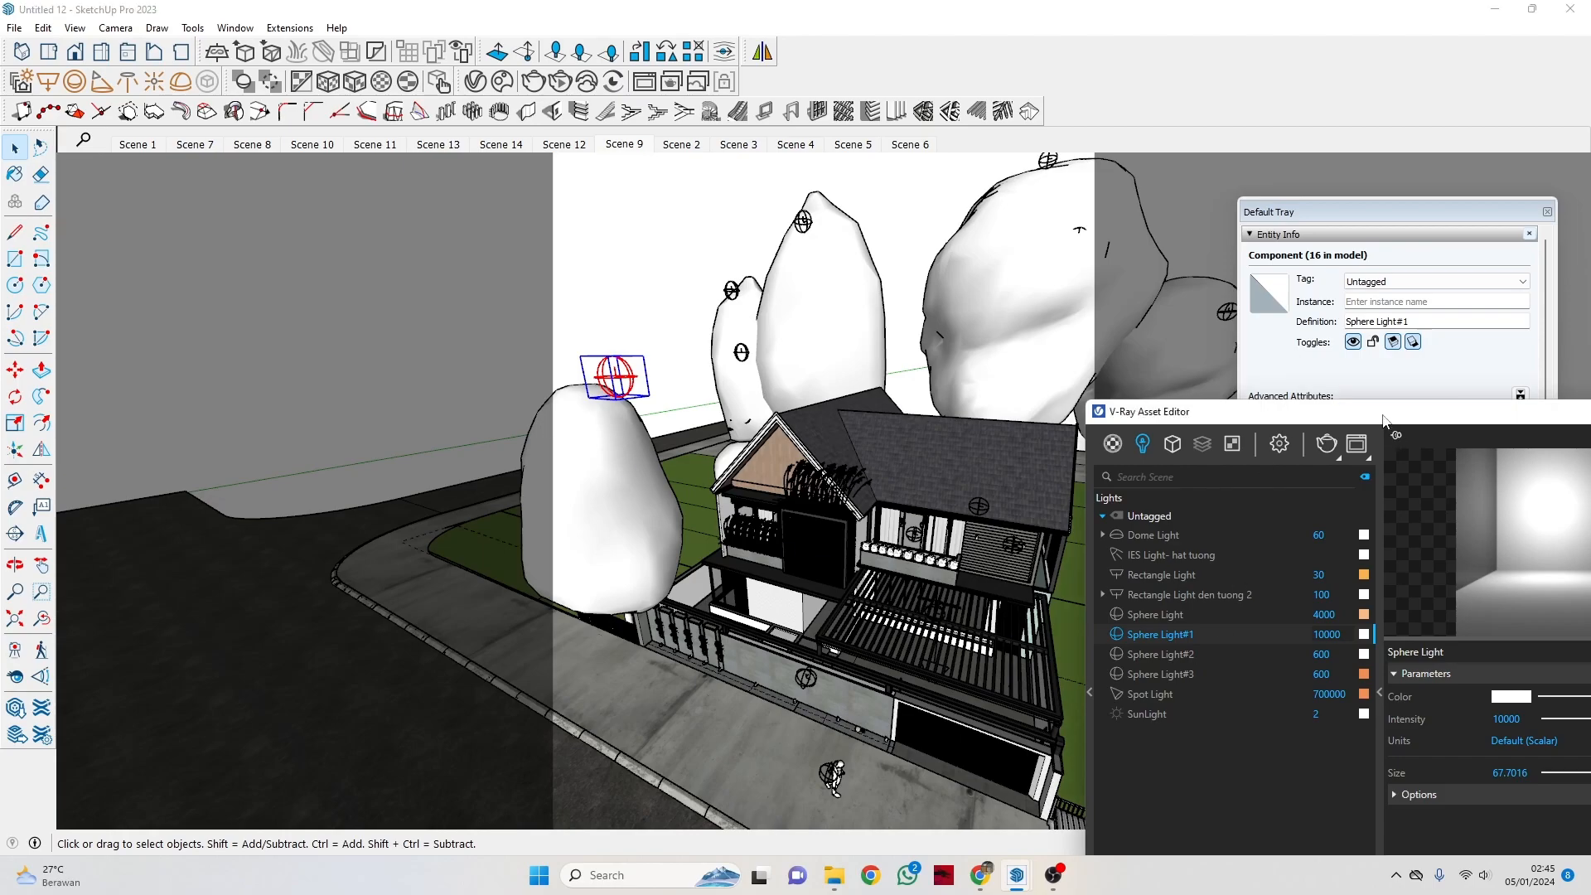
Try an orange hue for the tree sphere light in the V-Ray Color Picker, and return its color to white.
{"action": "left_click_drag", "start_coordinate": [1382, 419], "coordinate": [1219, 314]}
{"action": "left_click", "coordinate": [1339, 594]}
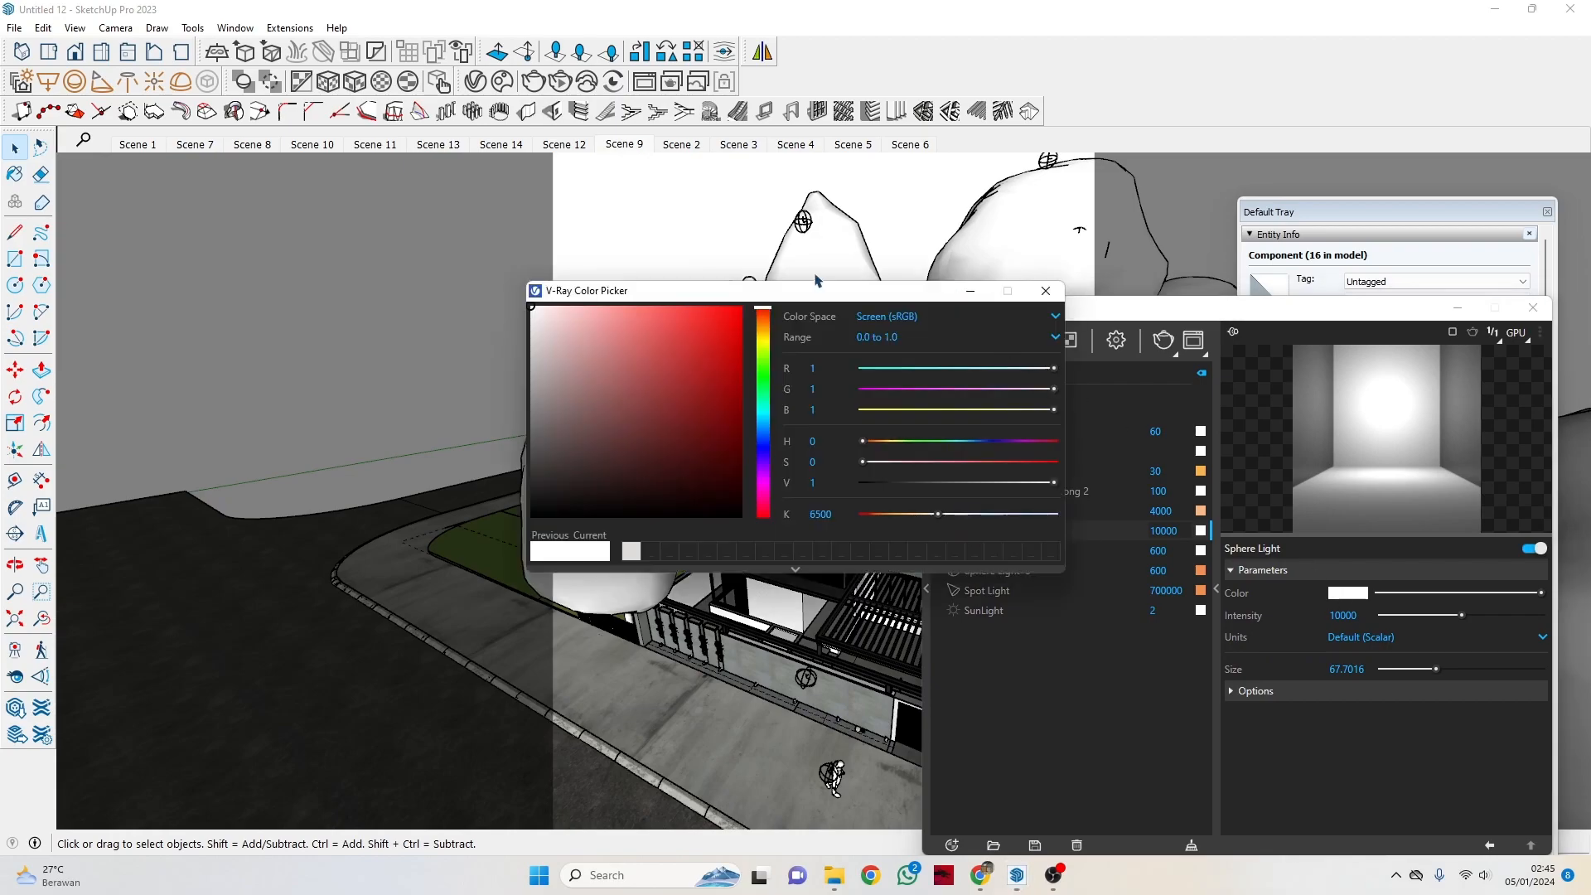
{"action": "left_click", "coordinate": [763, 322]}
{"action": "left_click", "coordinate": [656, 309]}
{"action": "left_click_drag", "start_coordinate": [656, 312], "coordinate": [520, 300]}
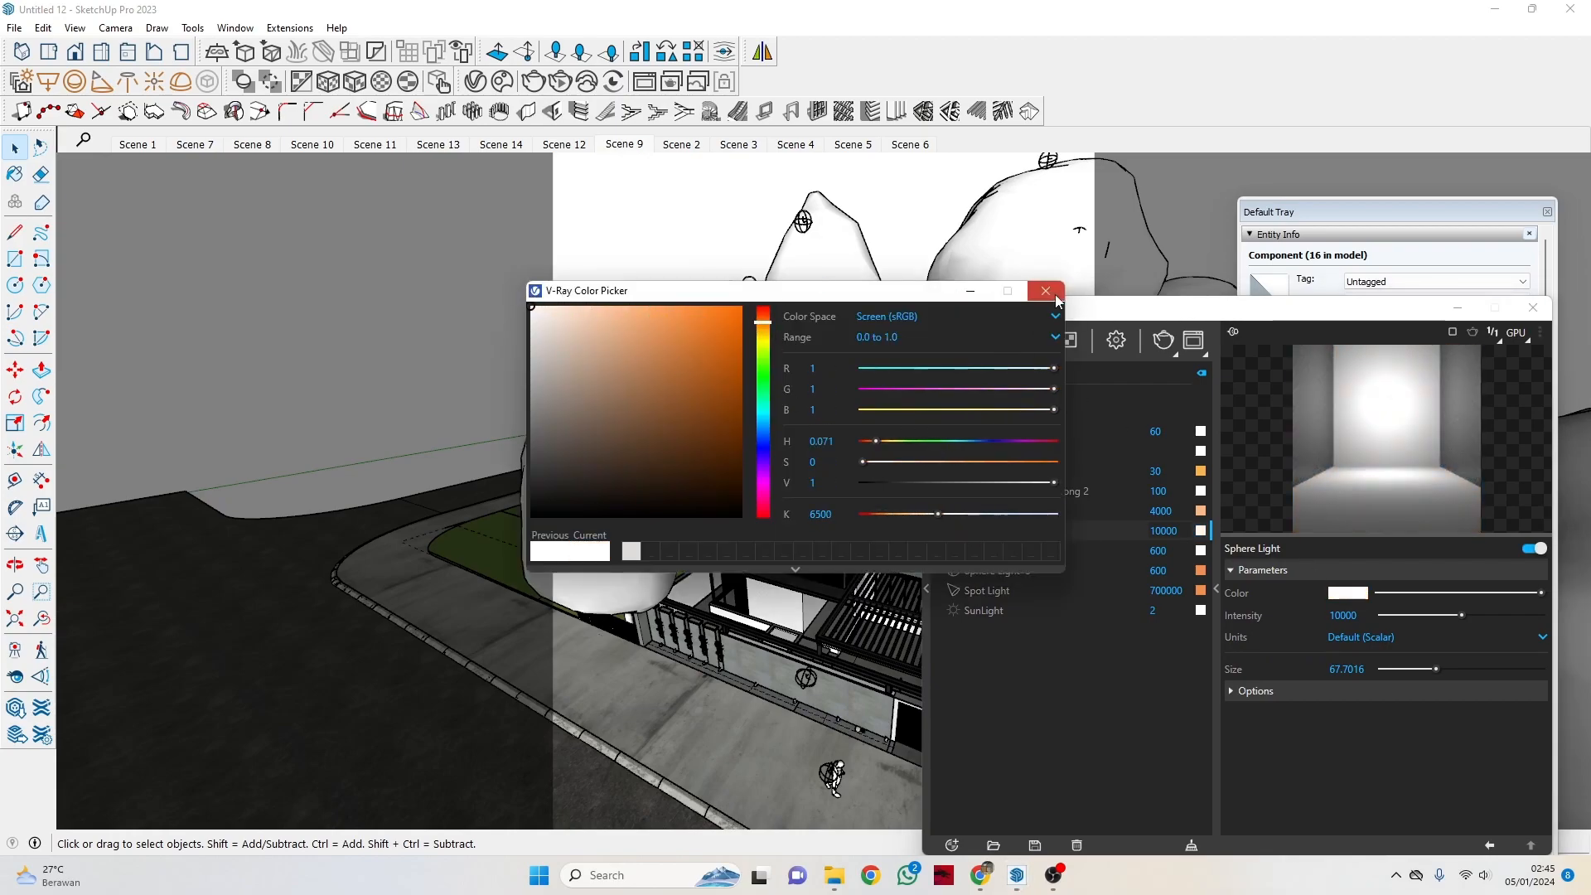
{"action": "left_click", "coordinate": [1056, 297]}
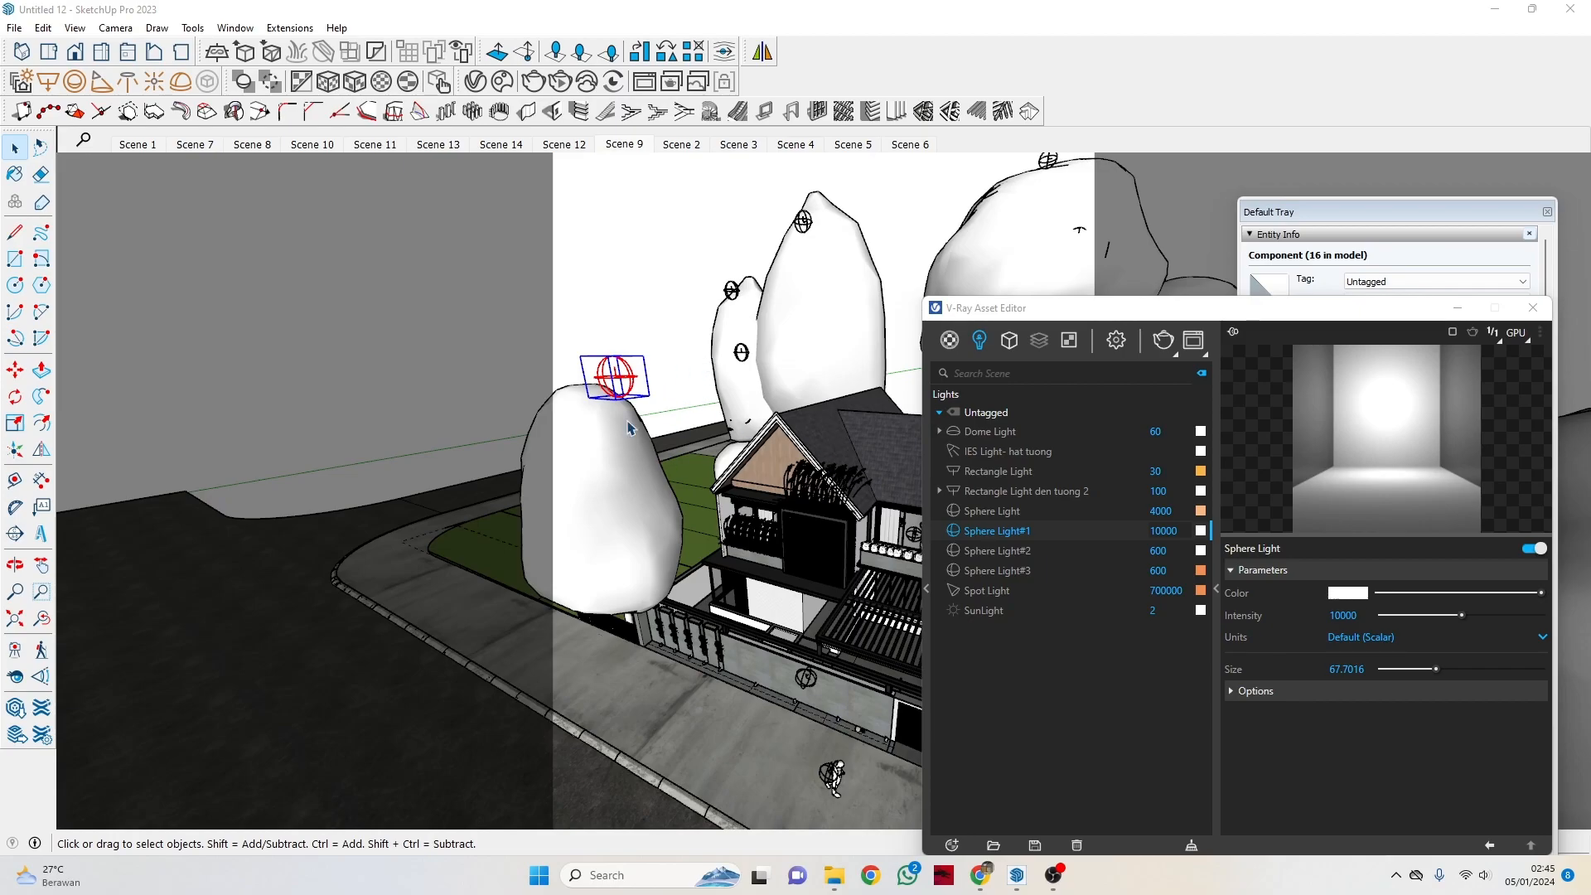
Examine the tree sphere light's intensity, and select the matching sphere lights on the other trees around the house and street.
{"action": "middle_click_drag", "start_coordinate": [684, 485], "coordinate": [577, 413]}
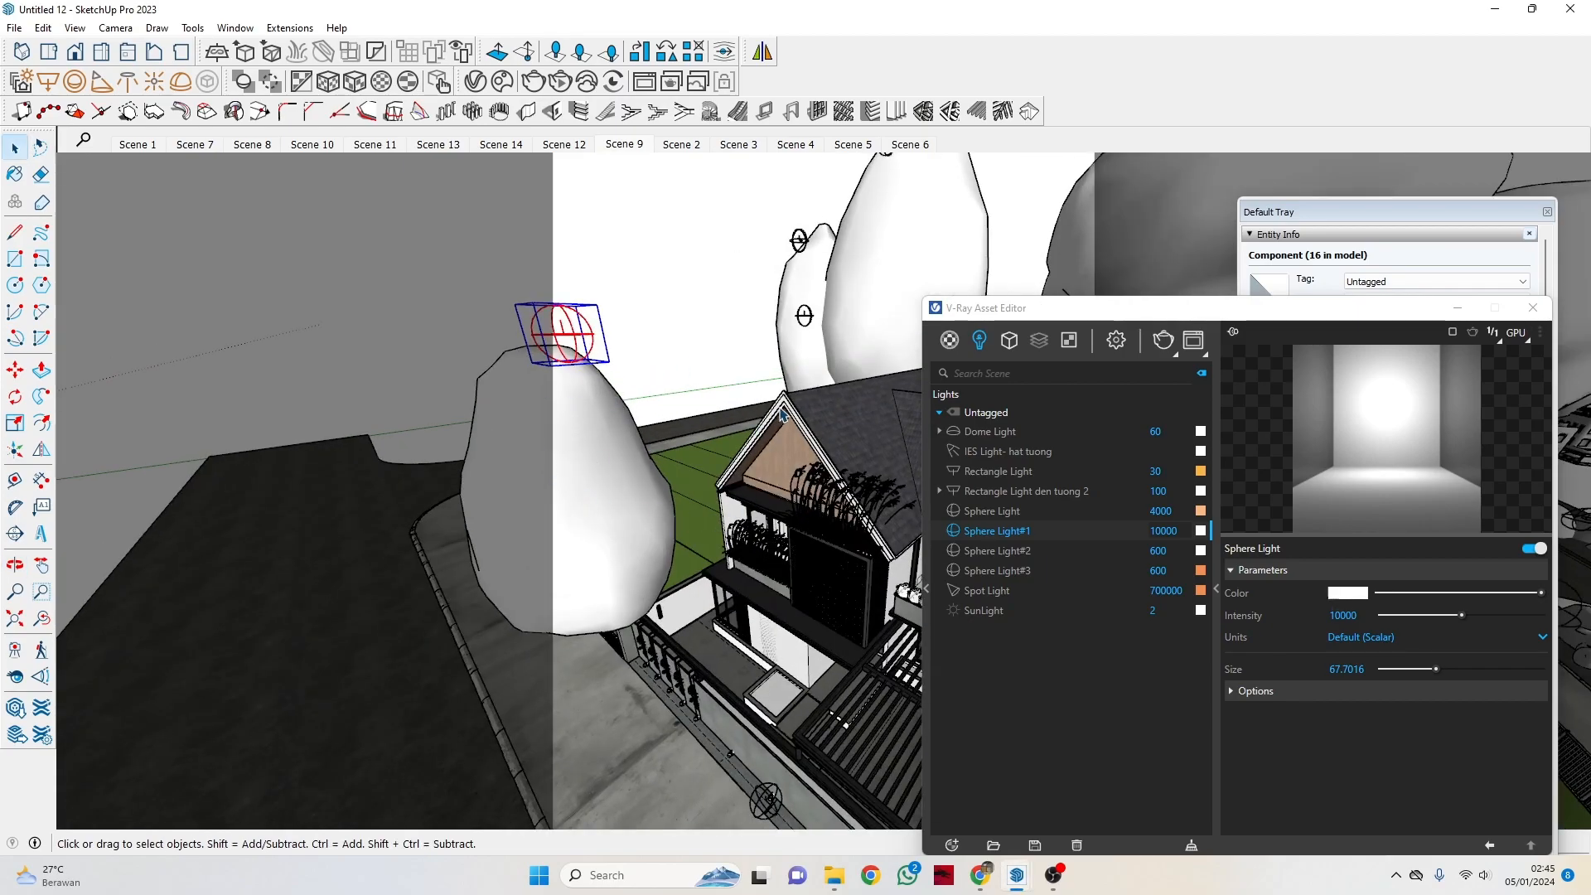
{"action": "left_click", "coordinate": [1153, 531]}
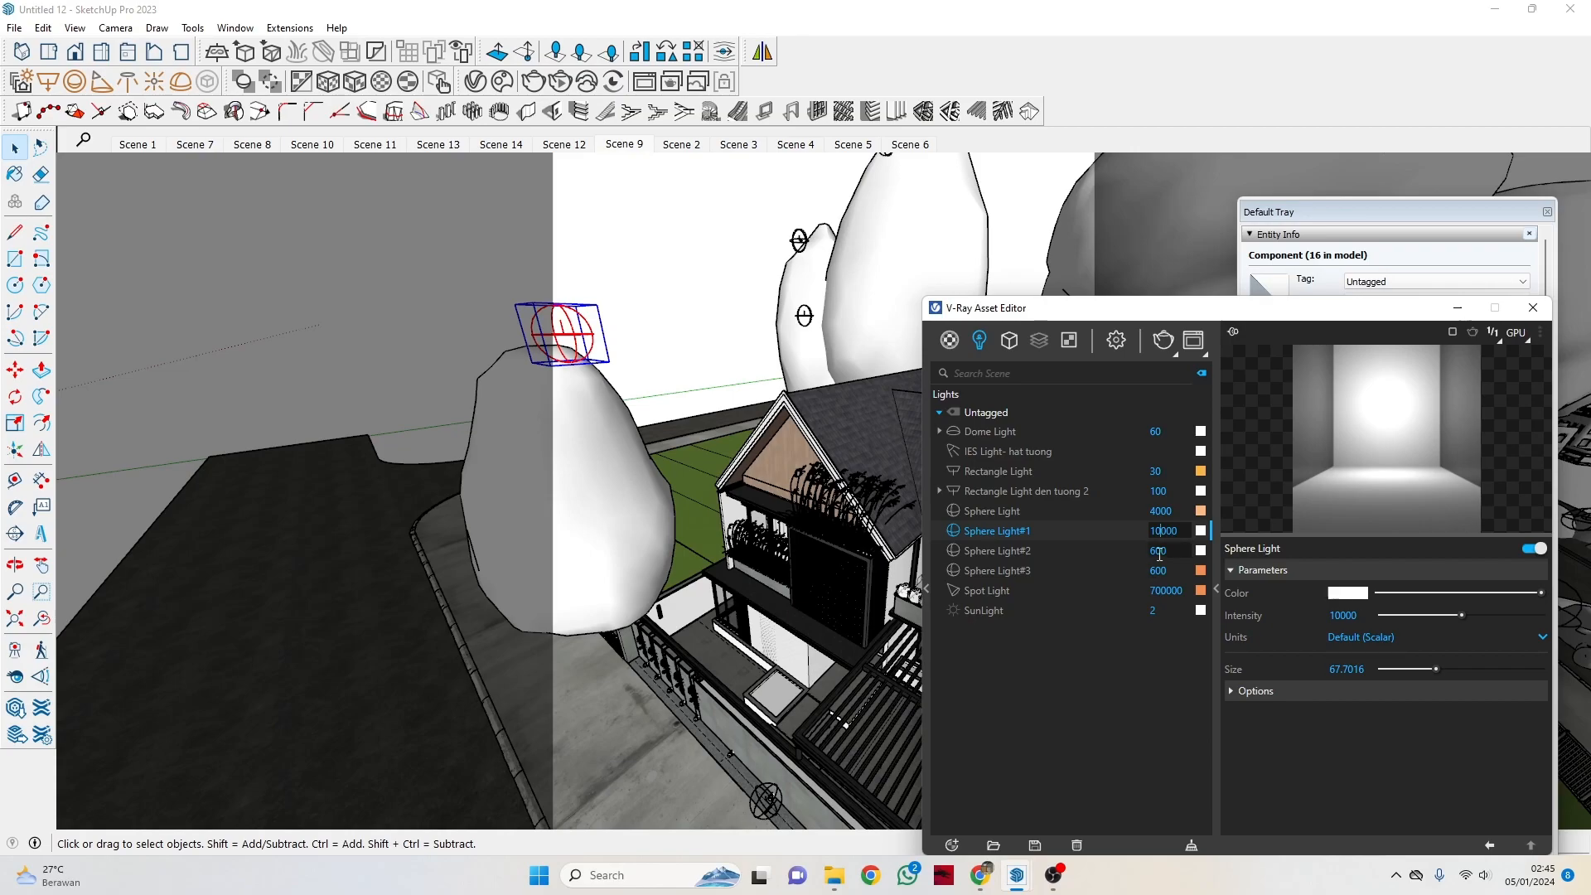
{"action": "scroll", "coordinate": [857, 294], "scroll_direction": "down", "scroll_amount": 5}
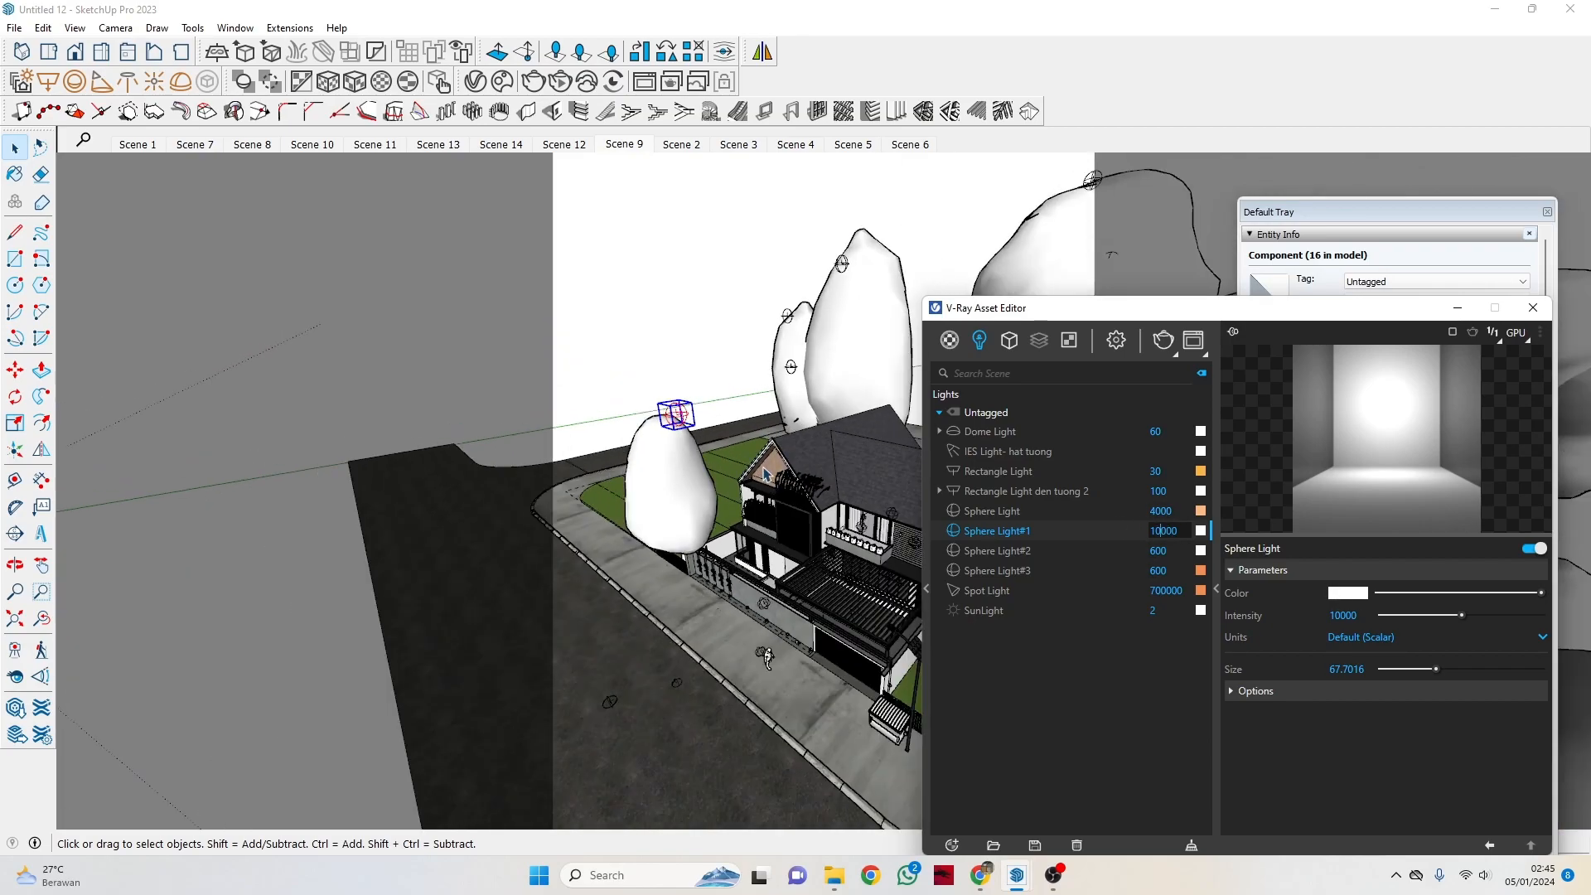
{"action": "middle_click_drag", "start_coordinate": [828, 315], "coordinate": [637, 355]}
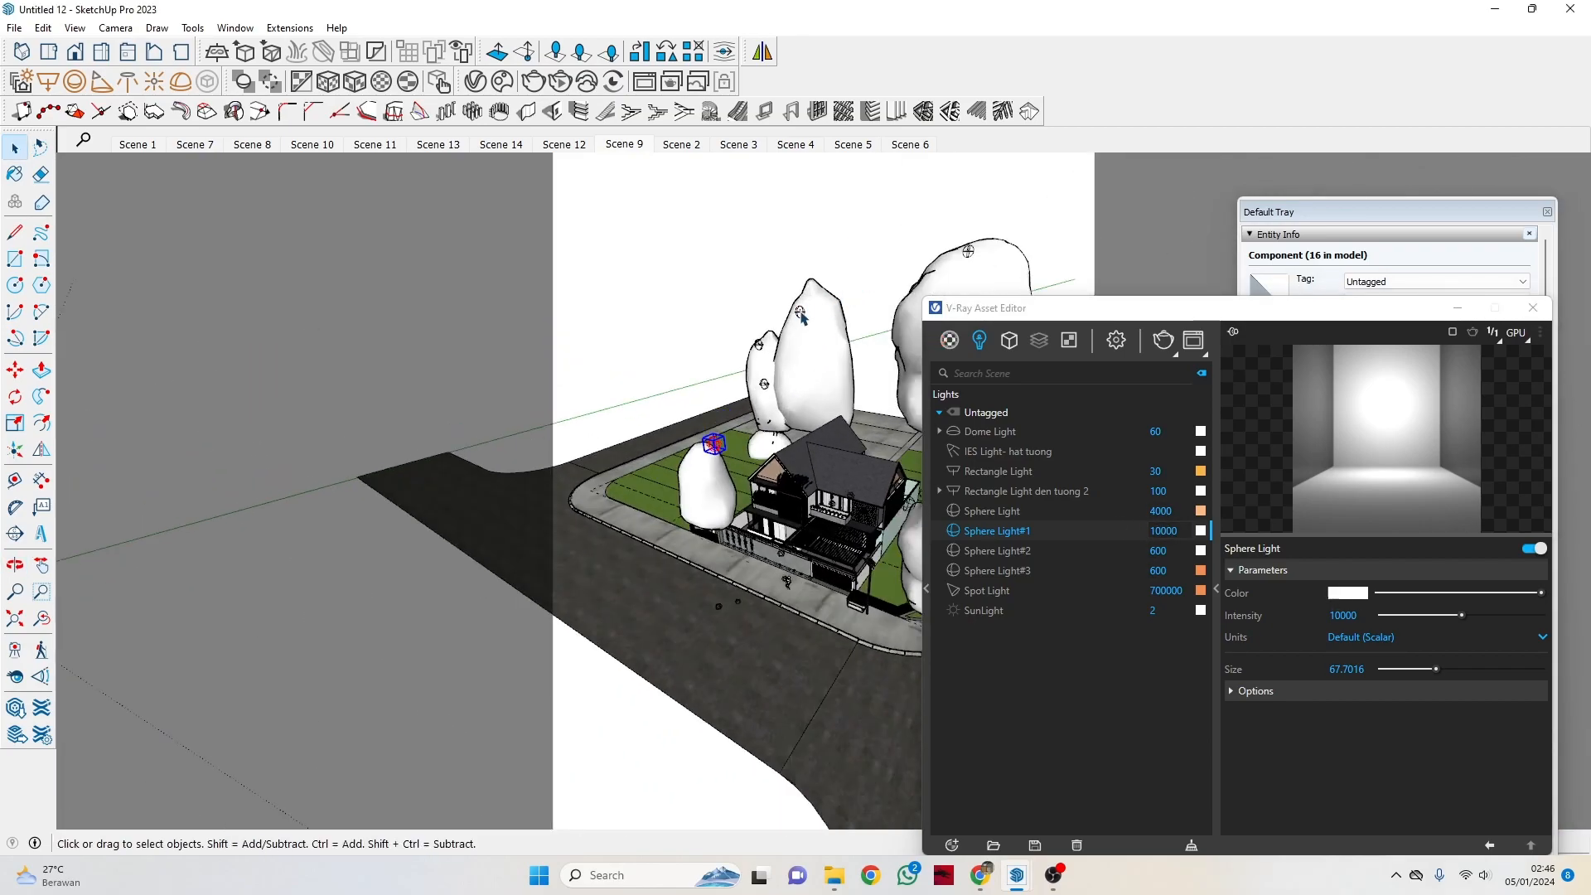
{"action": "left_click", "coordinate": [764, 384]}
{"action": "middle_click_drag", "start_coordinate": [696, 256], "coordinate": [855, 394]}
{"action": "scroll", "coordinate": [853, 395], "scroll_direction": "up", "scroll_amount": 6}
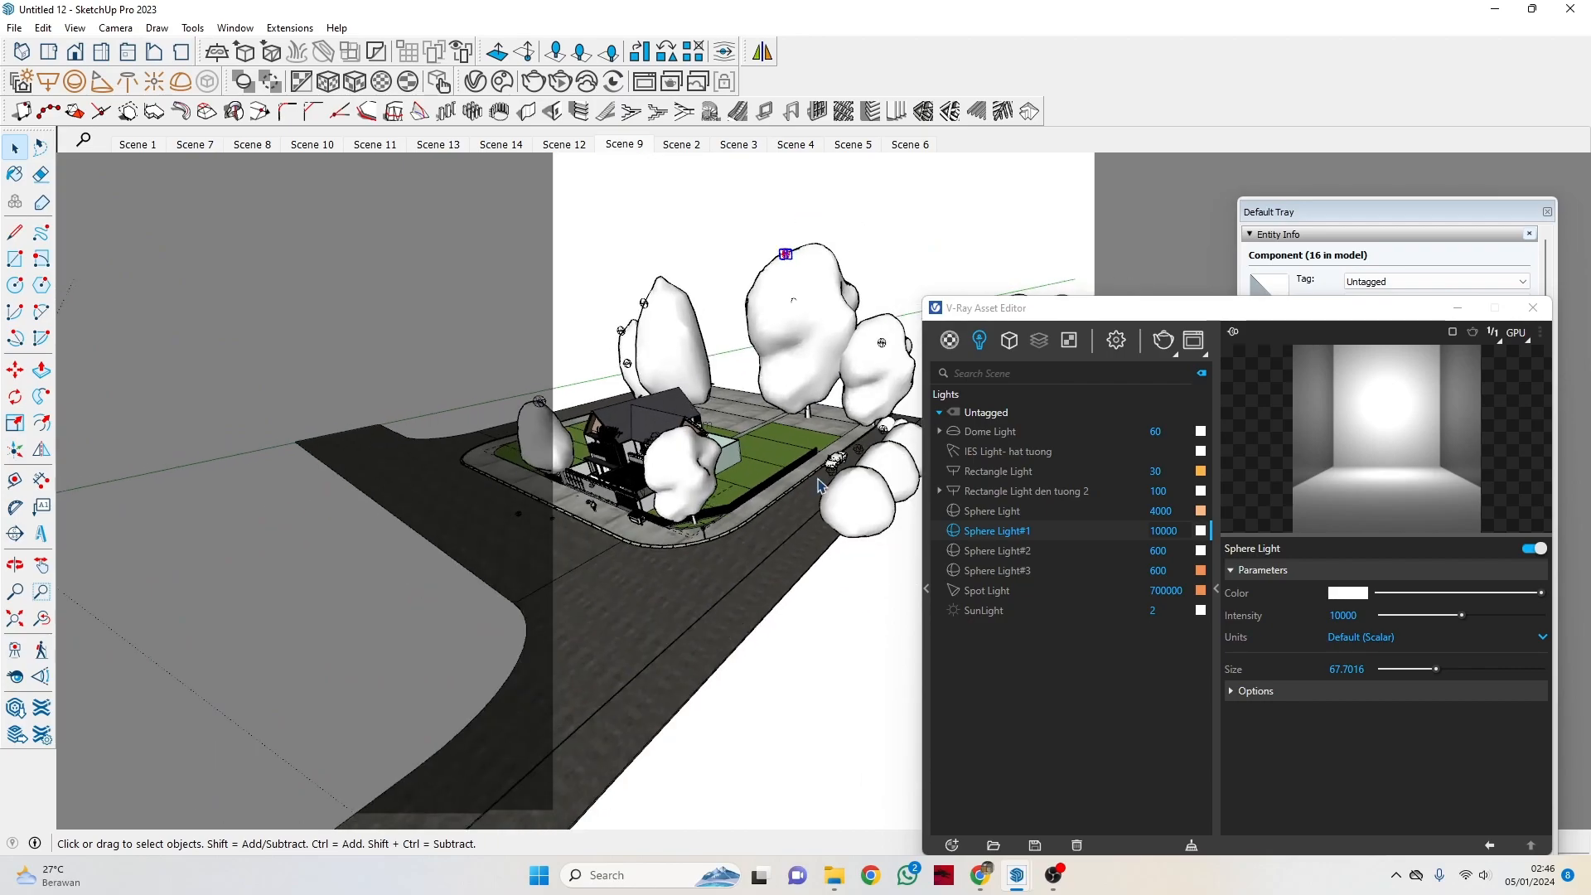
{"action": "middle_click_drag", "start_coordinate": [828, 464], "coordinate": [411, 474]}
{"action": "scroll", "coordinate": [411, 474], "scroll_direction": "down", "scroll_amount": 3}
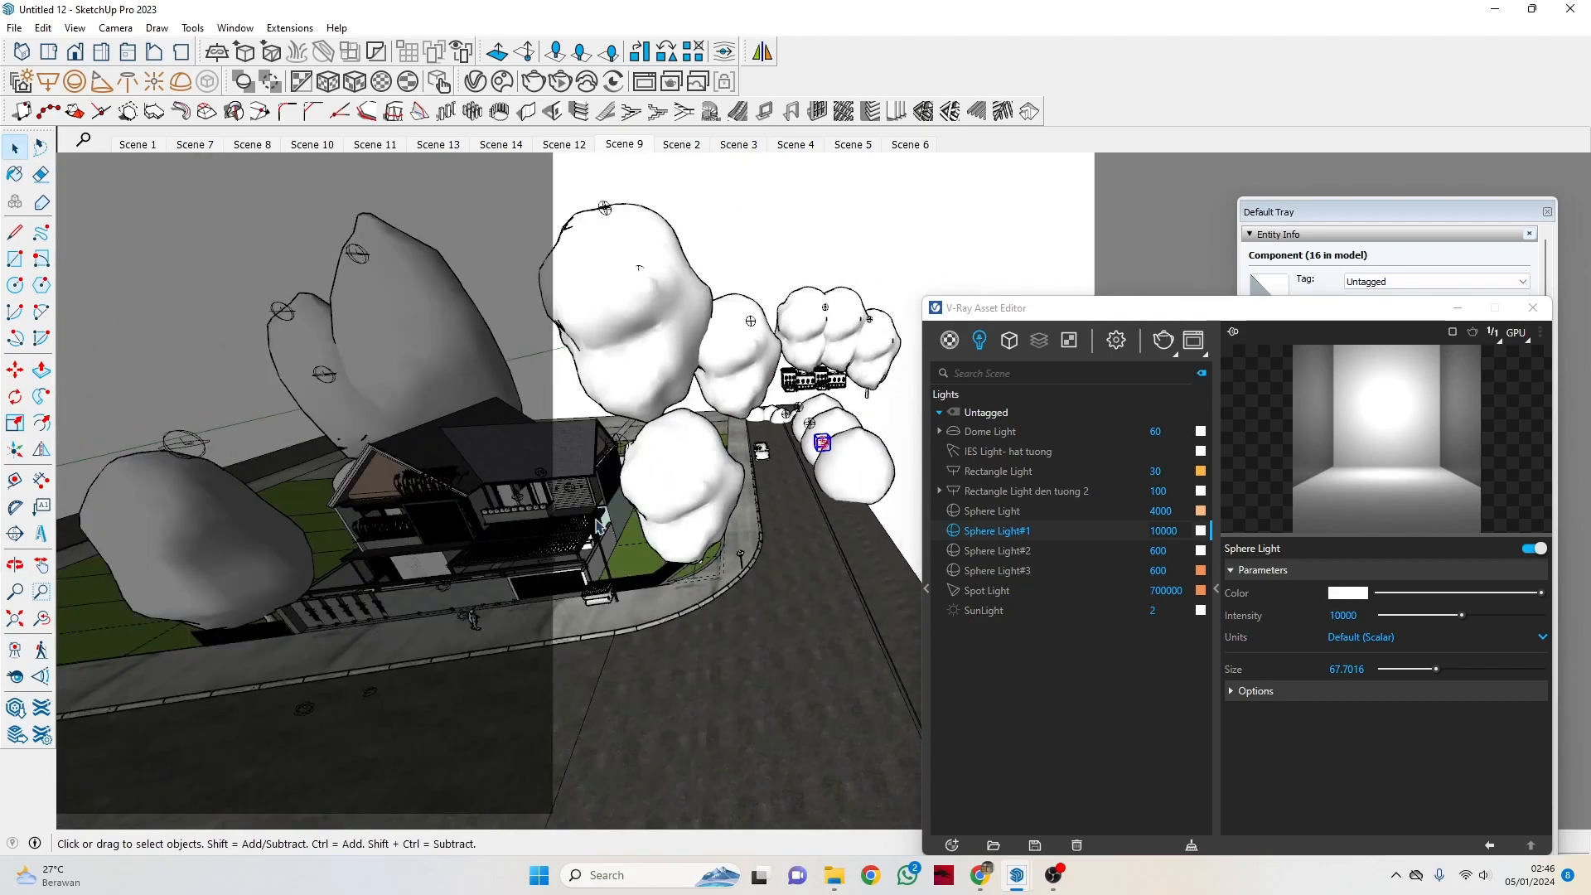
Select the small sphere light beneath the street lamp head and show its parameters.
{"action": "scroll", "coordinate": [574, 518], "scroll_direction": "up", "scroll_amount": 6}
{"action": "scroll", "coordinate": [574, 518], "scroll_direction": "up", "scroll_amount": 3}
{"action": "middle_click_drag", "start_coordinate": [580, 513], "coordinate": [726, 473]}
{"action": "scroll", "coordinate": [733, 427], "scroll_direction": "up", "scroll_amount": 3}
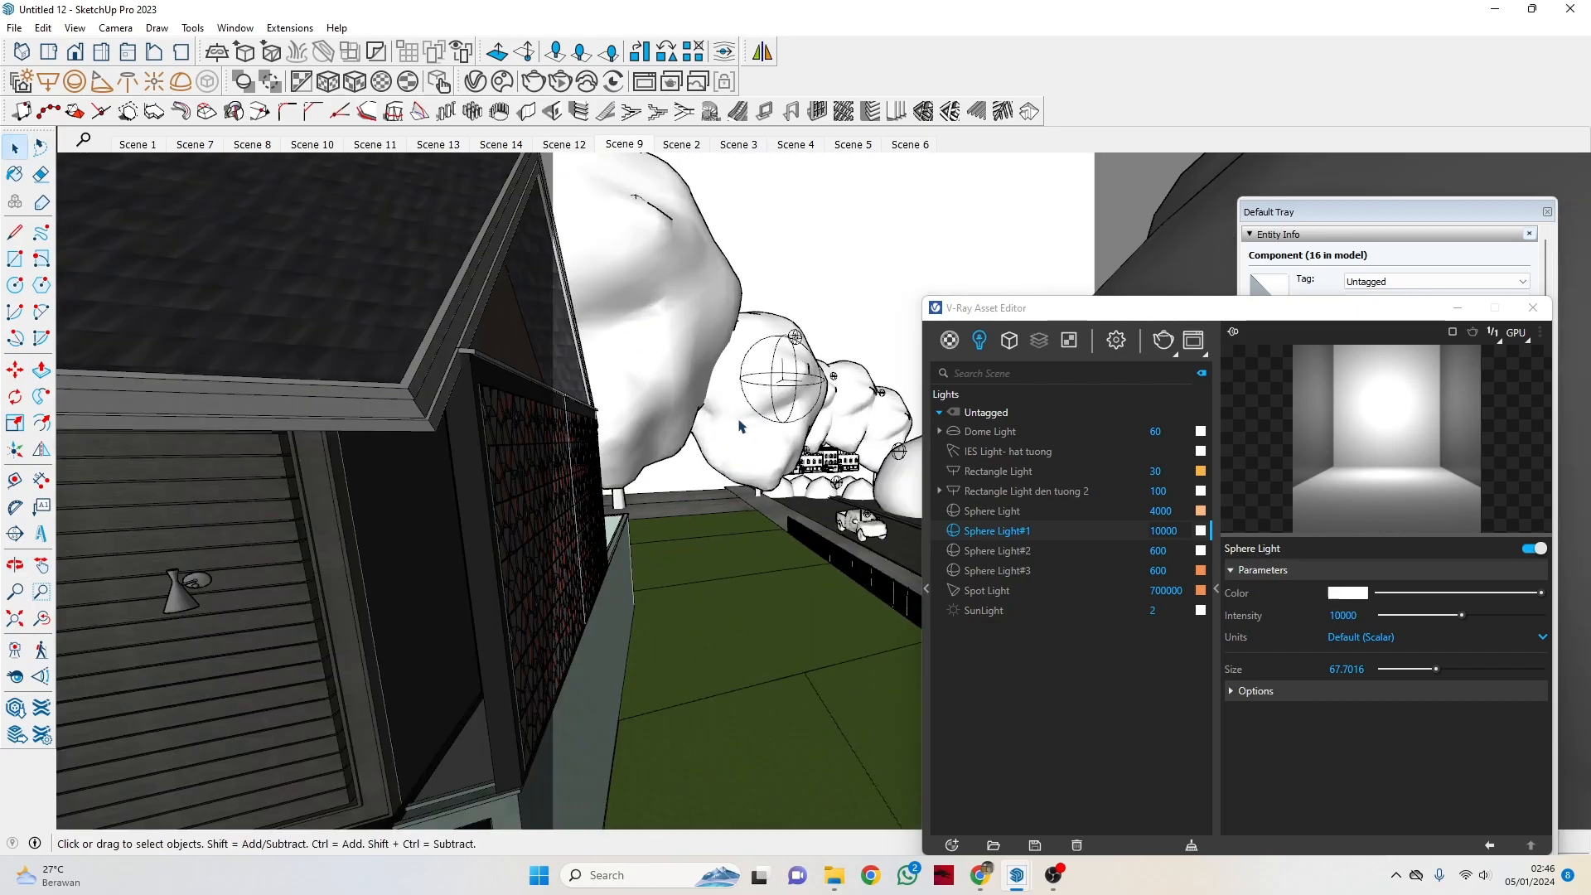
{"action": "scroll", "coordinate": [742, 439], "scroll_direction": "down", "scroll_amount": 3}
{"action": "scroll", "coordinate": [750, 447], "scroll_direction": "up", "scroll_amount": 1}
{"action": "scroll", "coordinate": [752, 447], "scroll_direction": "up", "scroll_amount": 2}
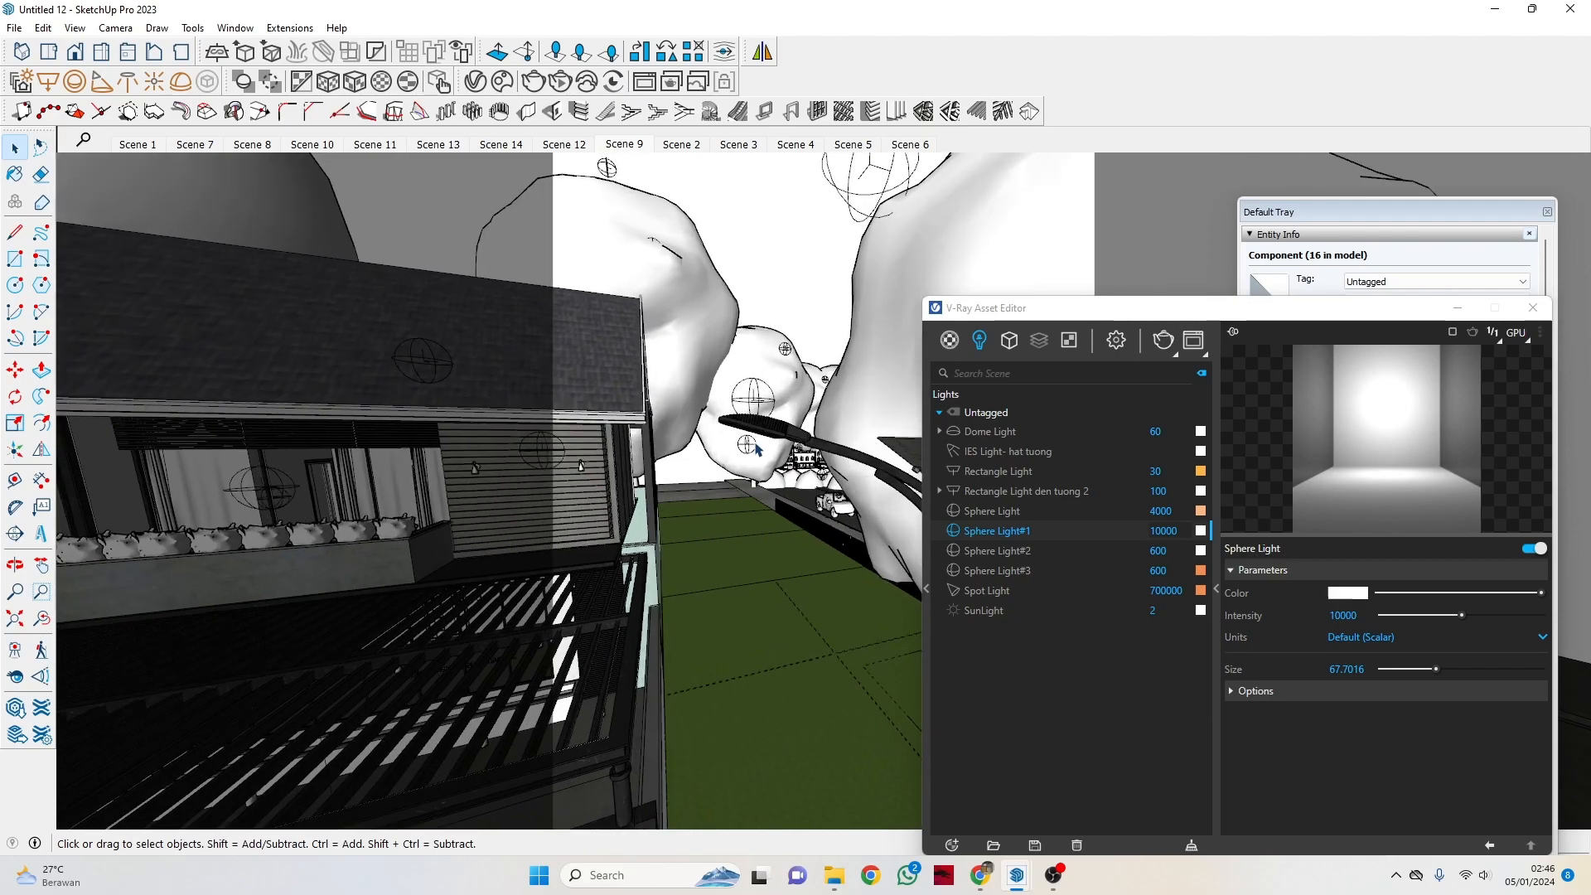
{"action": "left_click", "coordinate": [746, 445]}
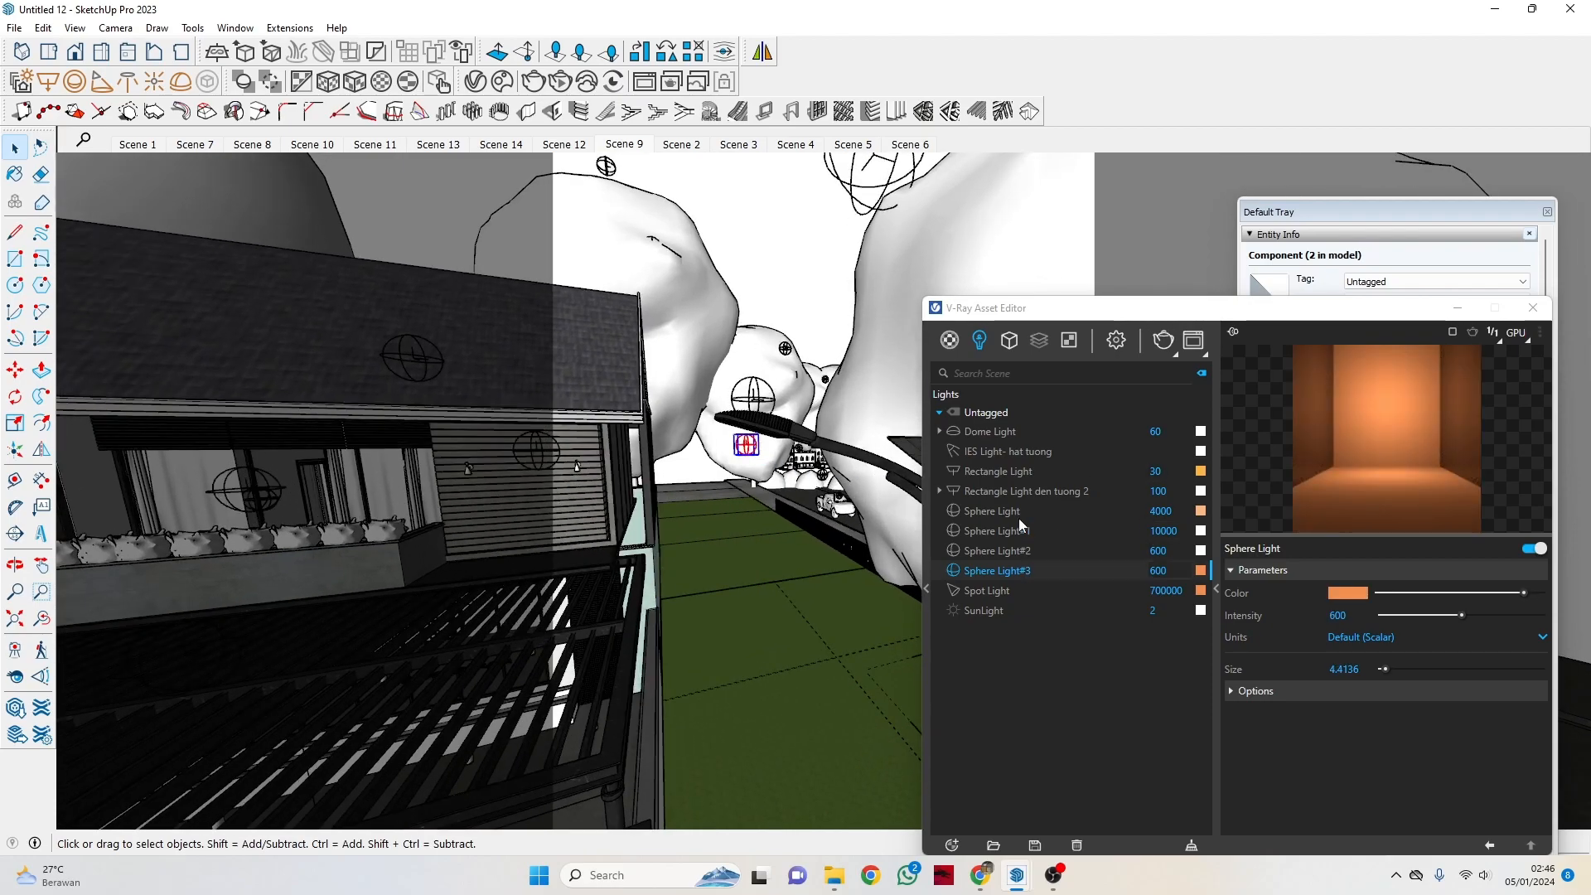
Inspect the street lamp head by opening its component for editing, and close it again with nothing selected.
{"action": "middle_click_drag", "start_coordinate": [724, 428], "coordinate": [854, 300]}
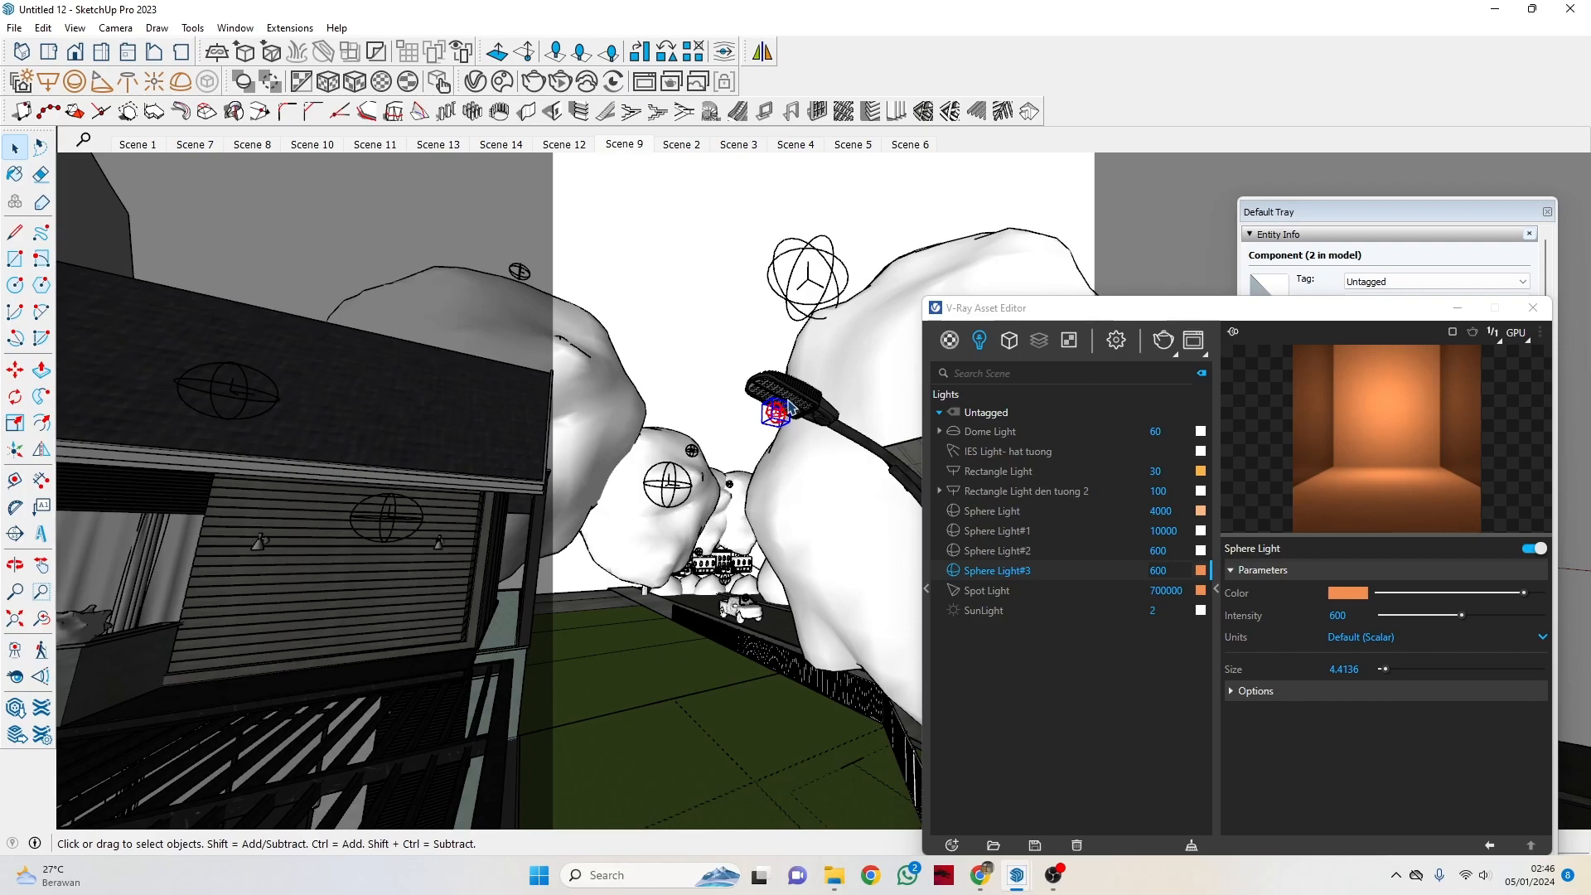
{"action": "left_click", "coordinate": [790, 406]}
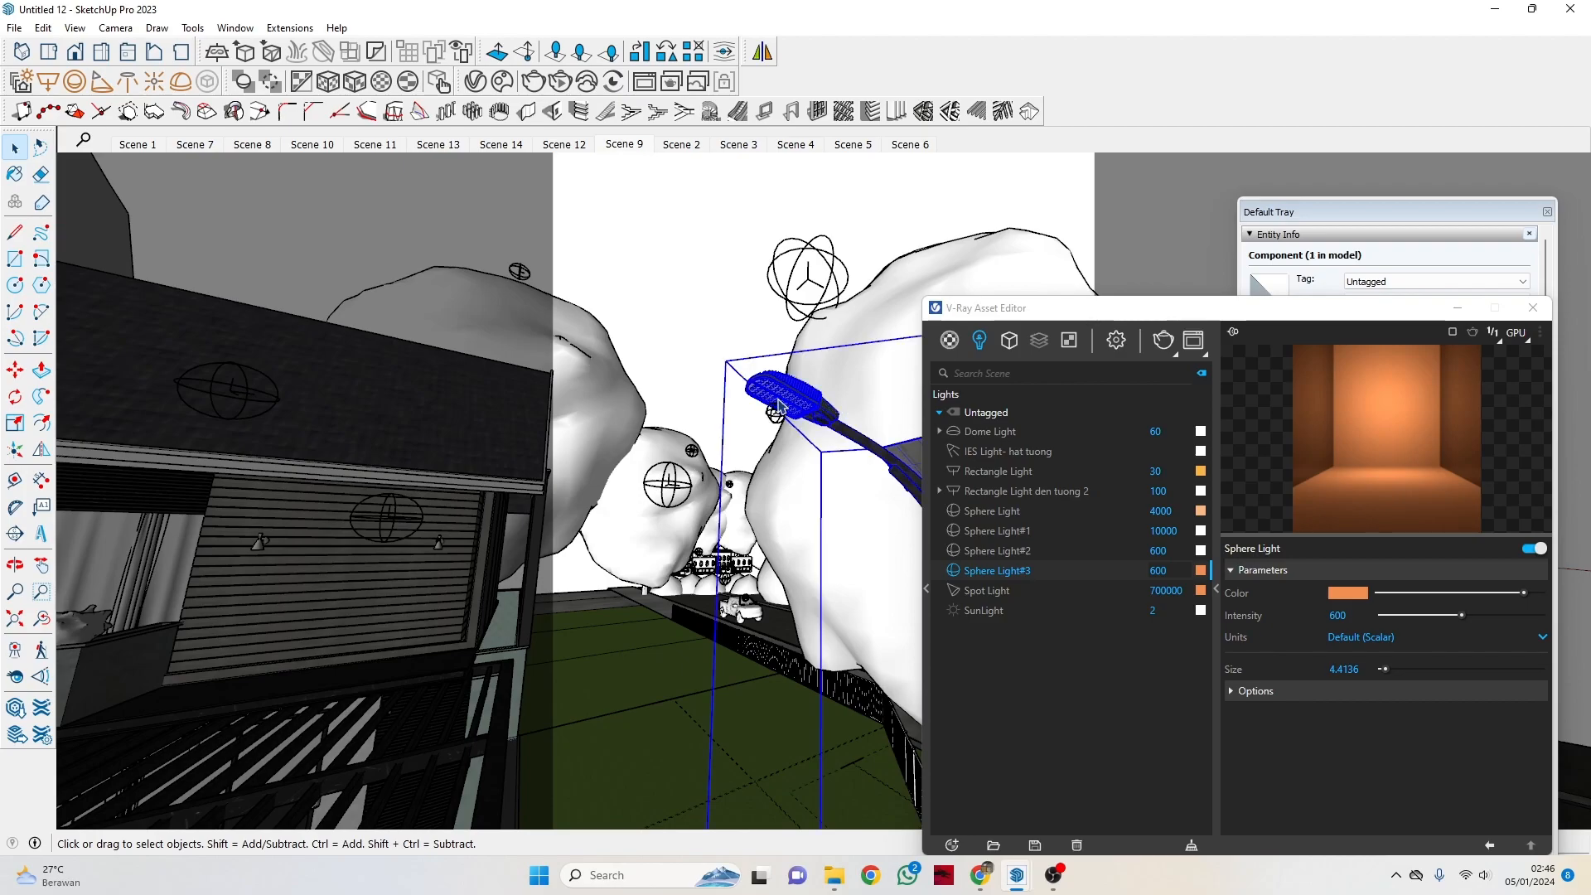
{"action": "scroll", "coordinate": [779, 404], "scroll_direction": "up", "scroll_amount": 3}
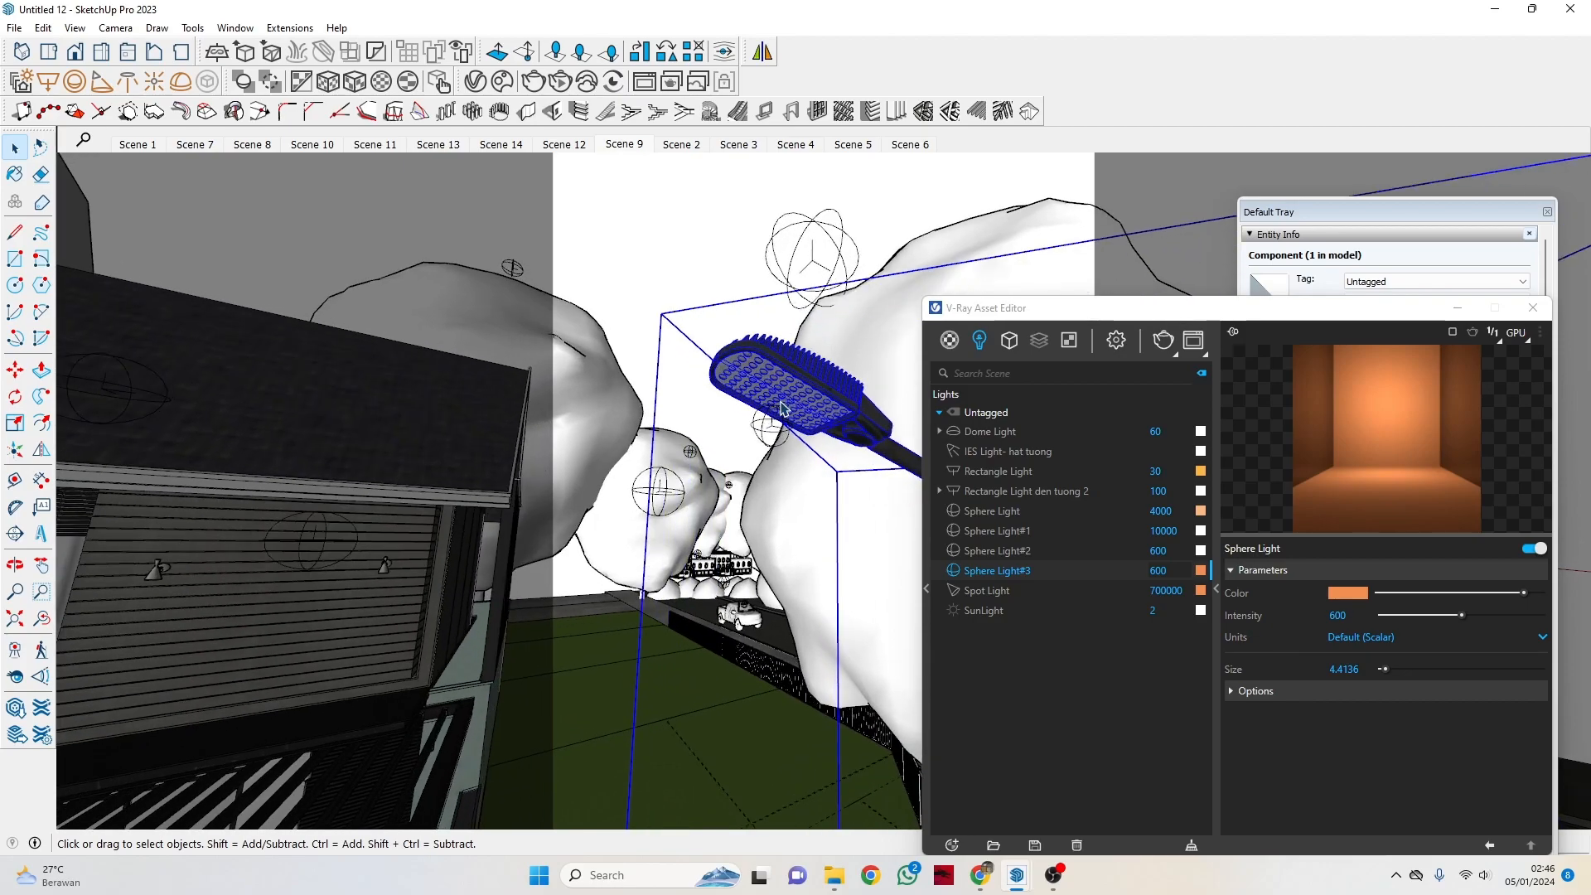
{"action": "double_click", "coordinate": [784, 400]}
{"action": "left_click", "coordinate": [785, 400]}
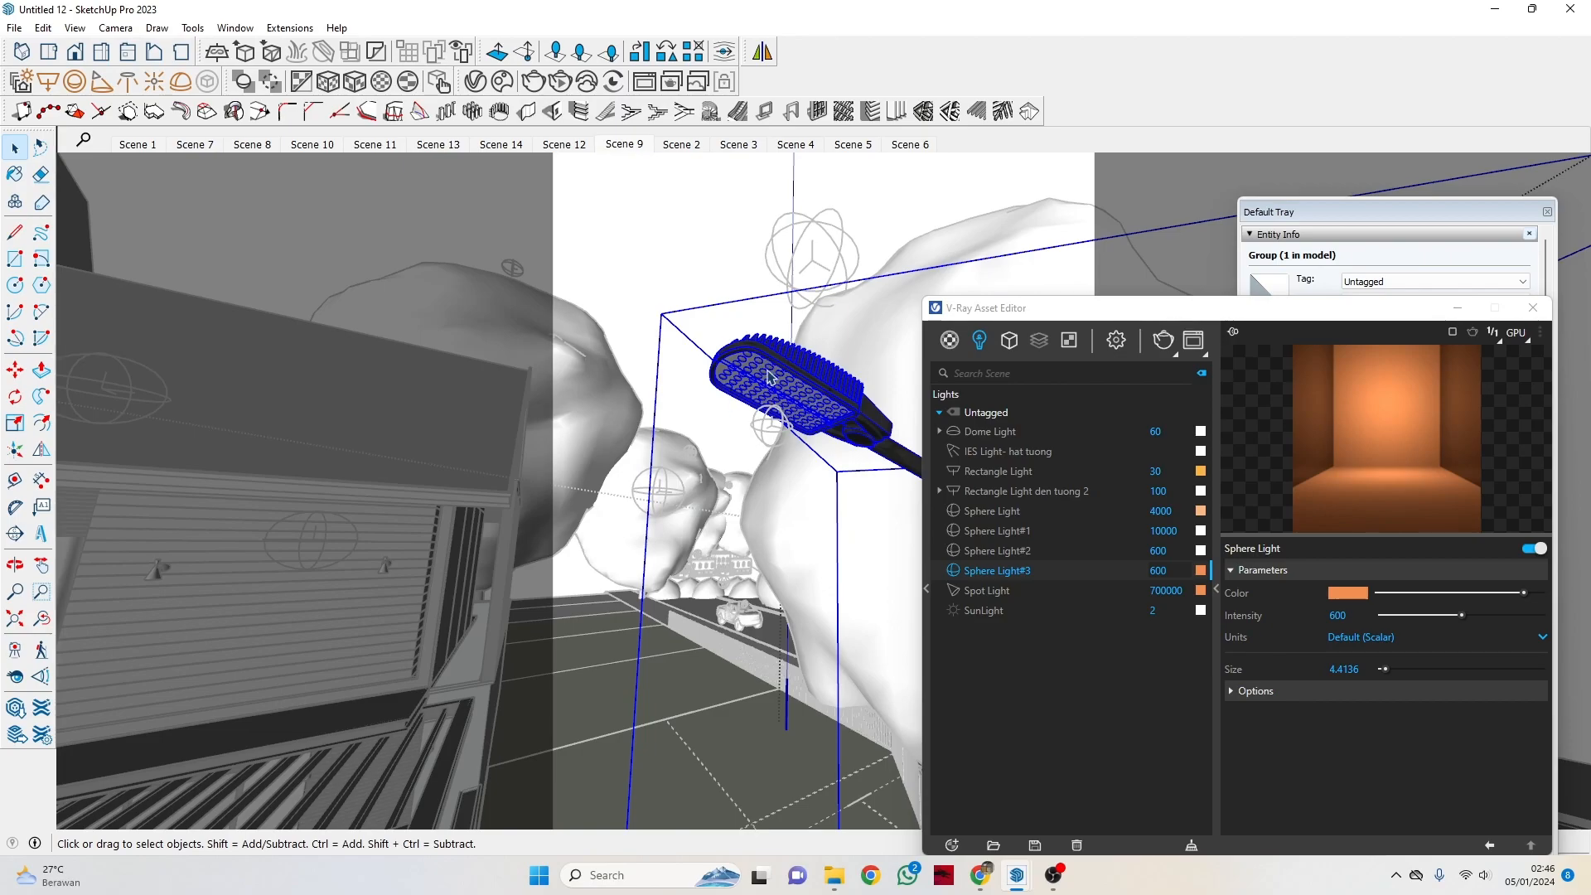
{"action": "middle_click_drag", "start_coordinate": [810, 406], "coordinate": [750, 428]}
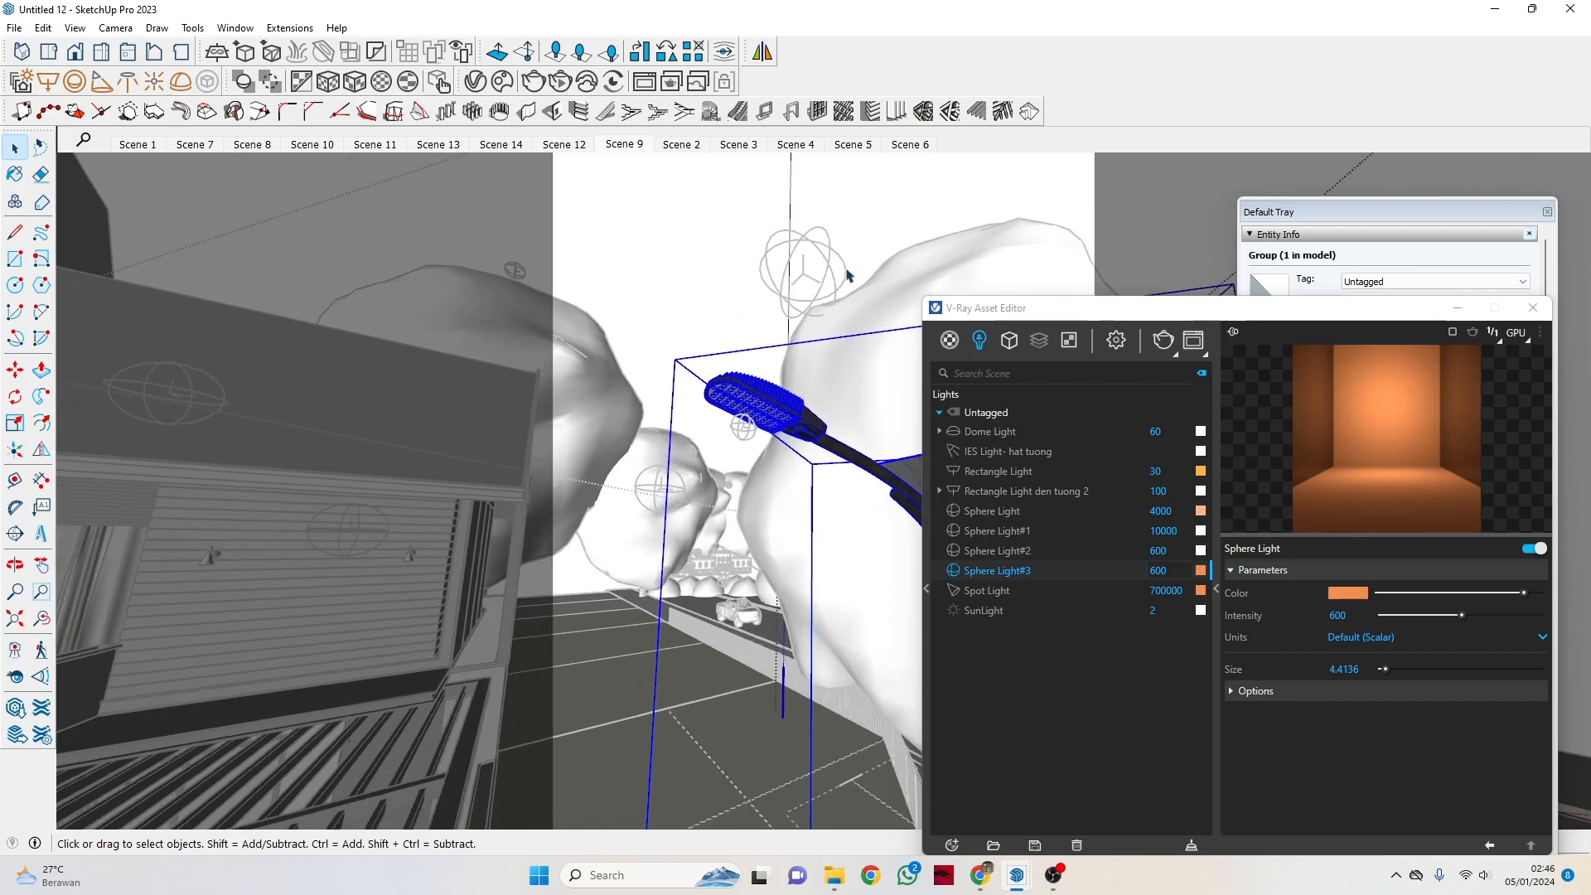
{"action": "key", "text": "Escape"}
{"action": "left_click", "coordinate": [871, 215]}
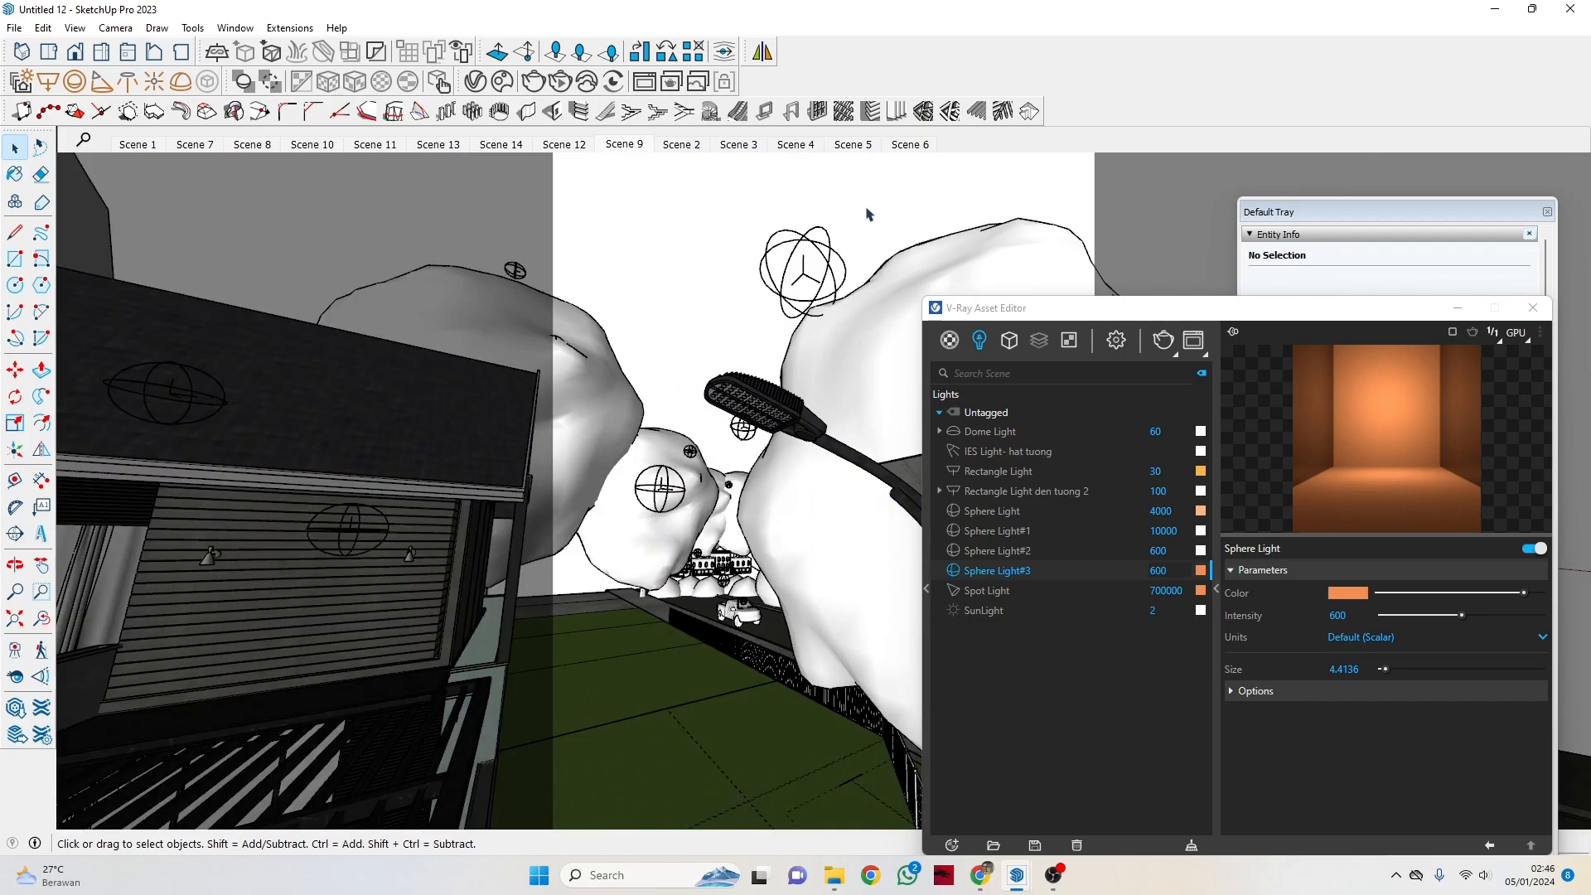
Select the sphere light beneath the street lamp head and examine its intensity and its position under the lamp.
{"action": "scroll", "coordinate": [766, 404], "scroll_direction": "up", "scroll_amount": 4}
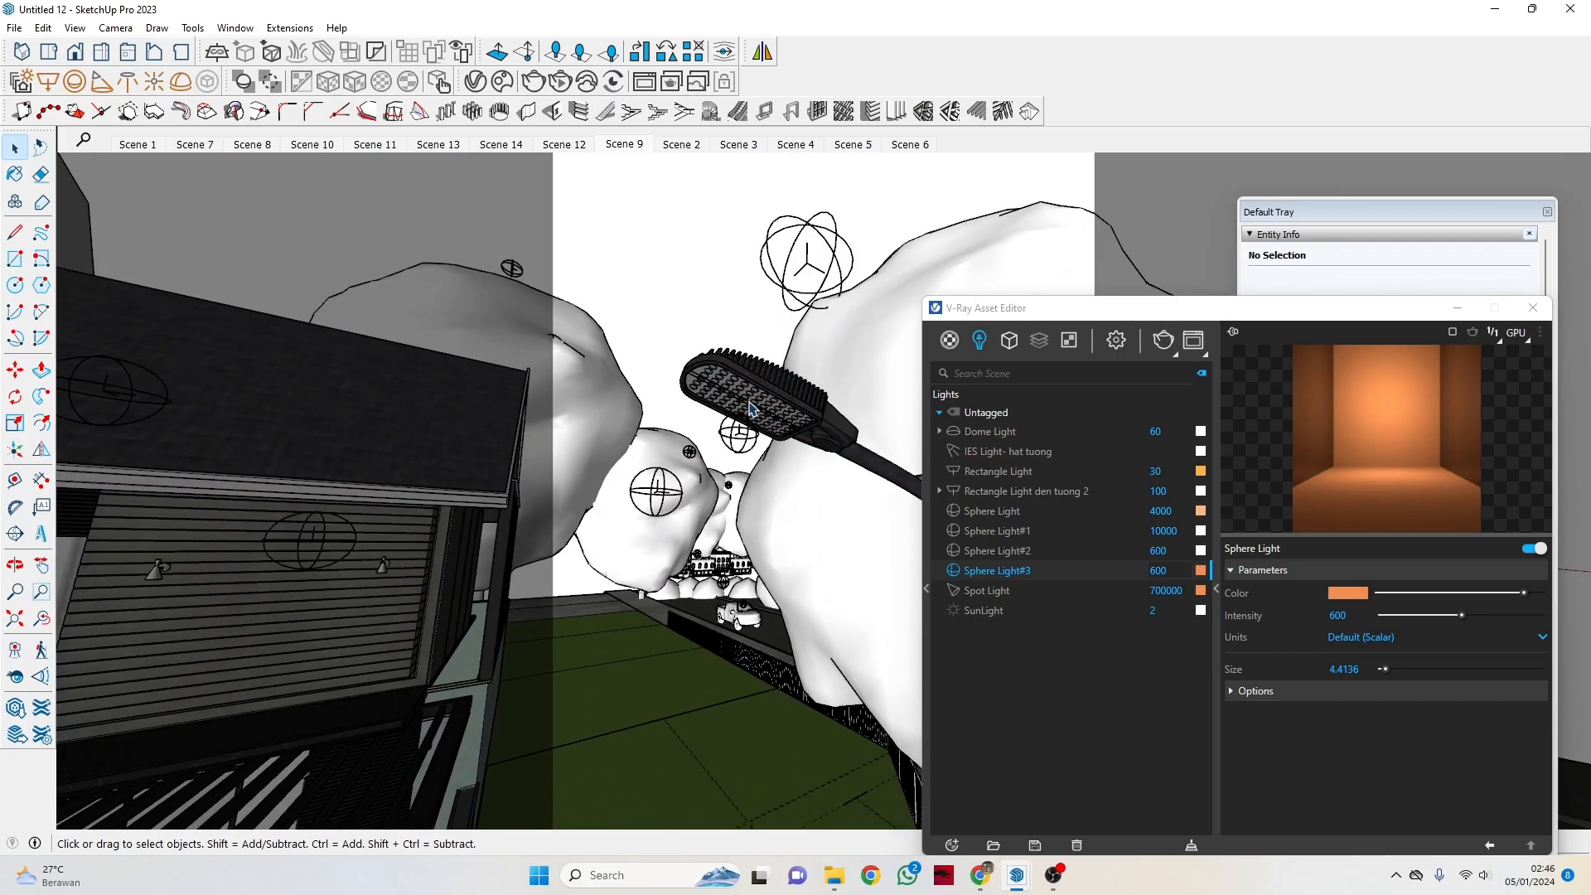
{"action": "scroll", "coordinate": [714, 377], "scroll_direction": "up", "scroll_amount": 2}
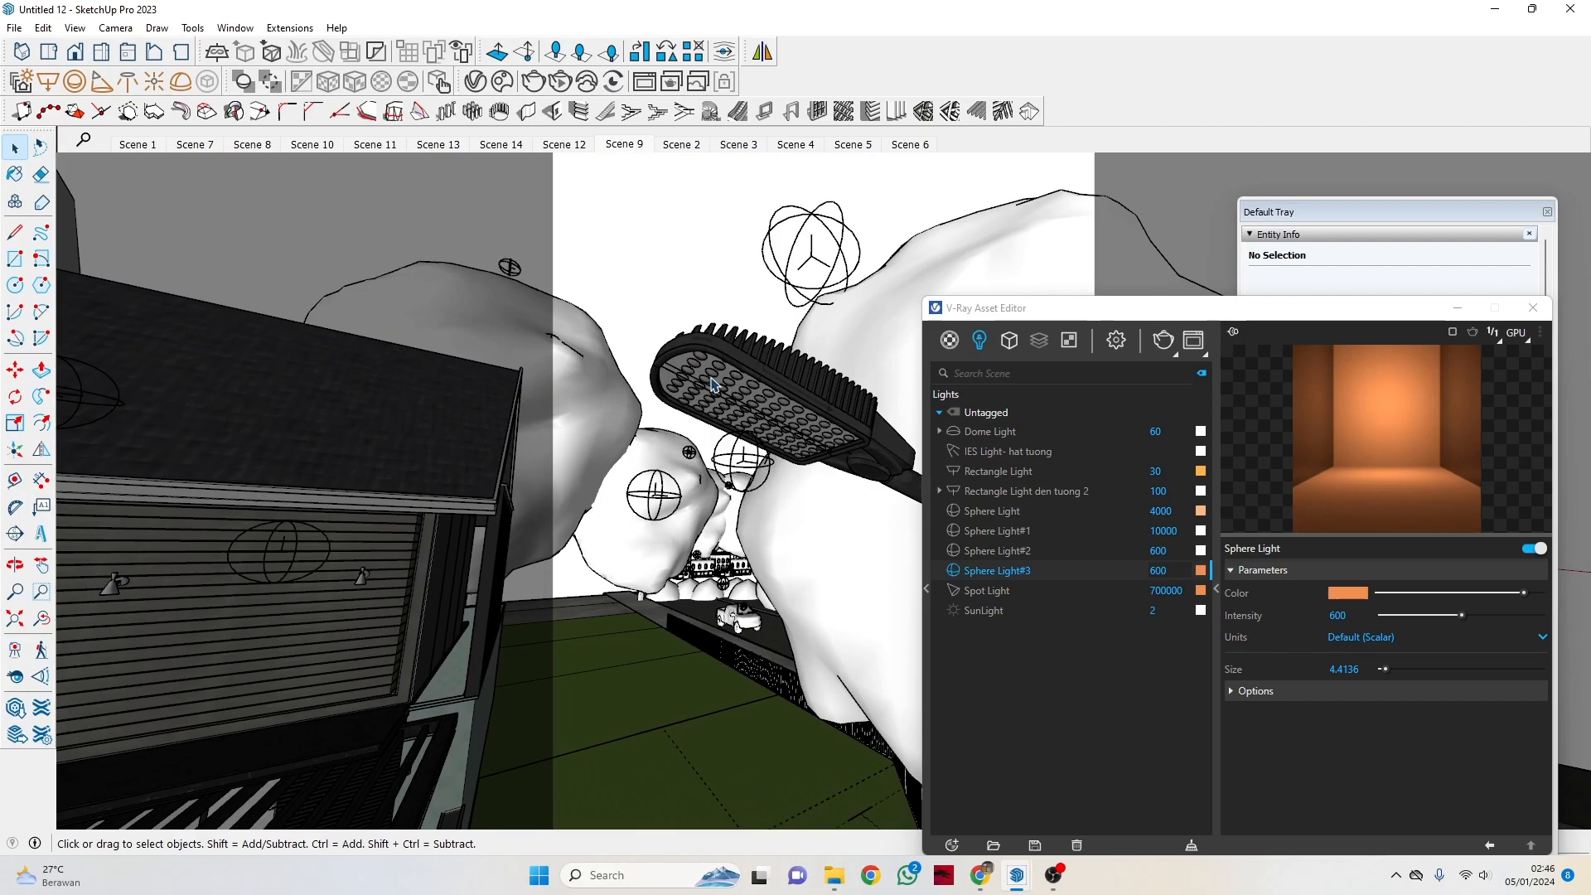
{"action": "left_click", "coordinate": [748, 400]}
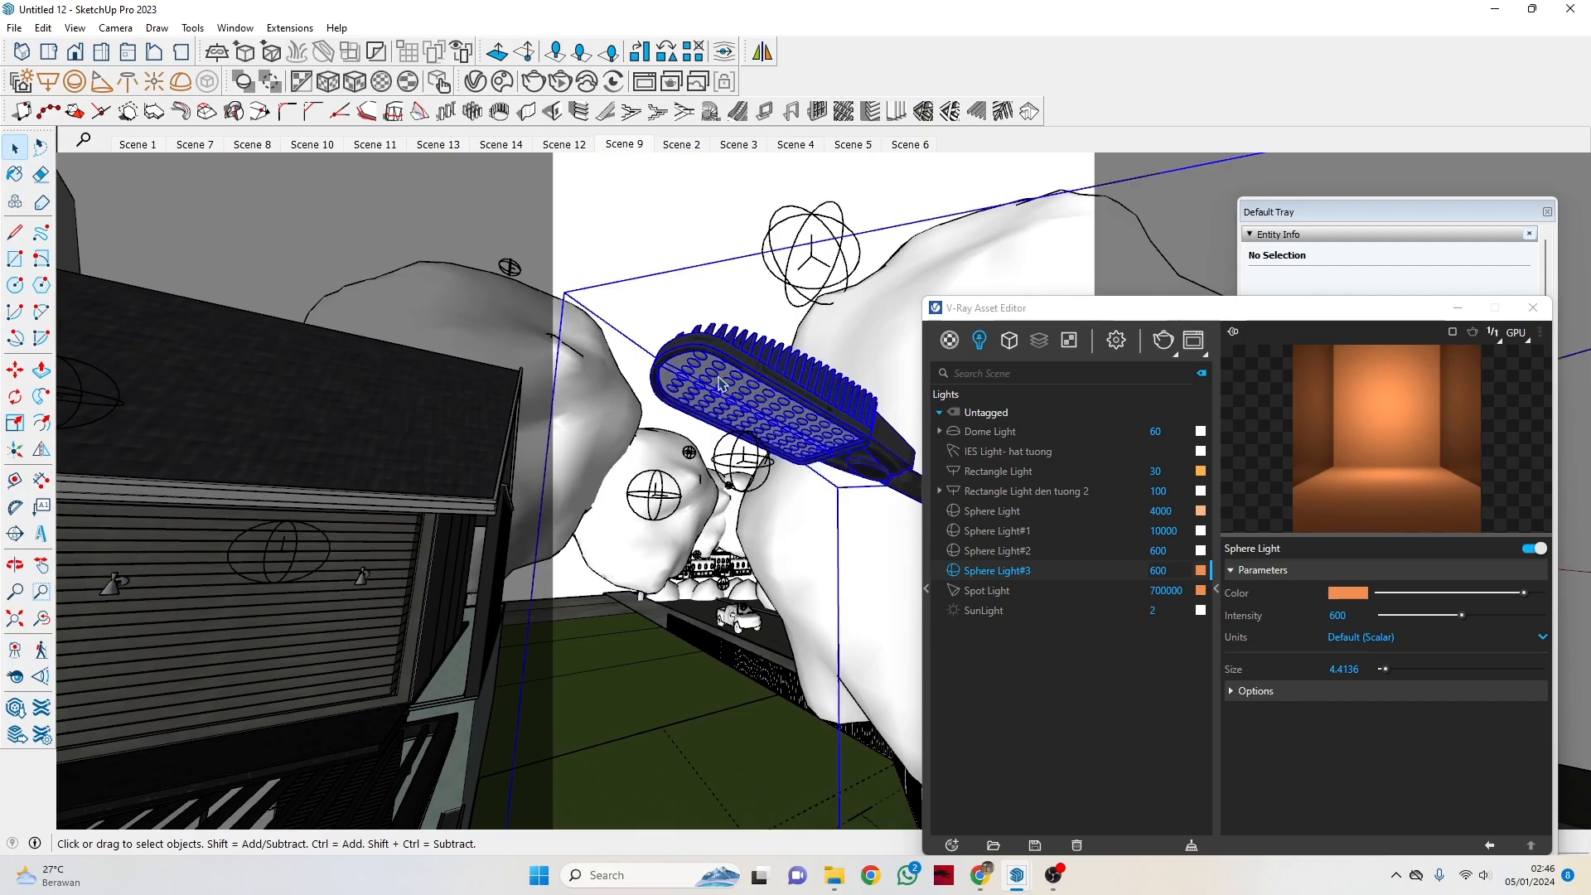
{"action": "left_click", "coordinate": [756, 461]}
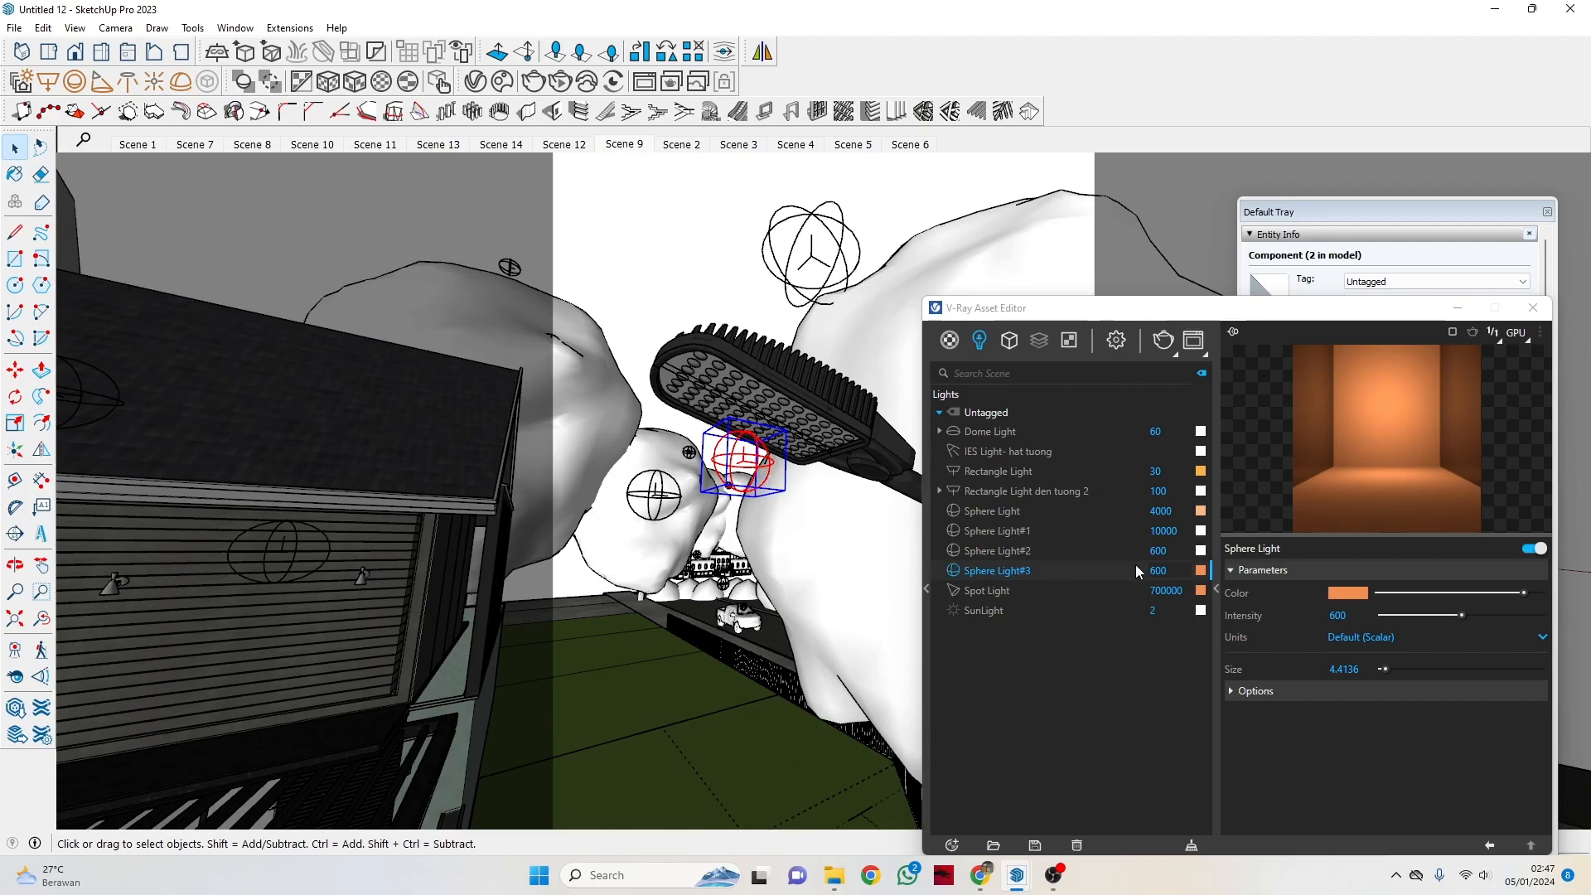
{"action": "left_click", "coordinate": [1184, 574]}
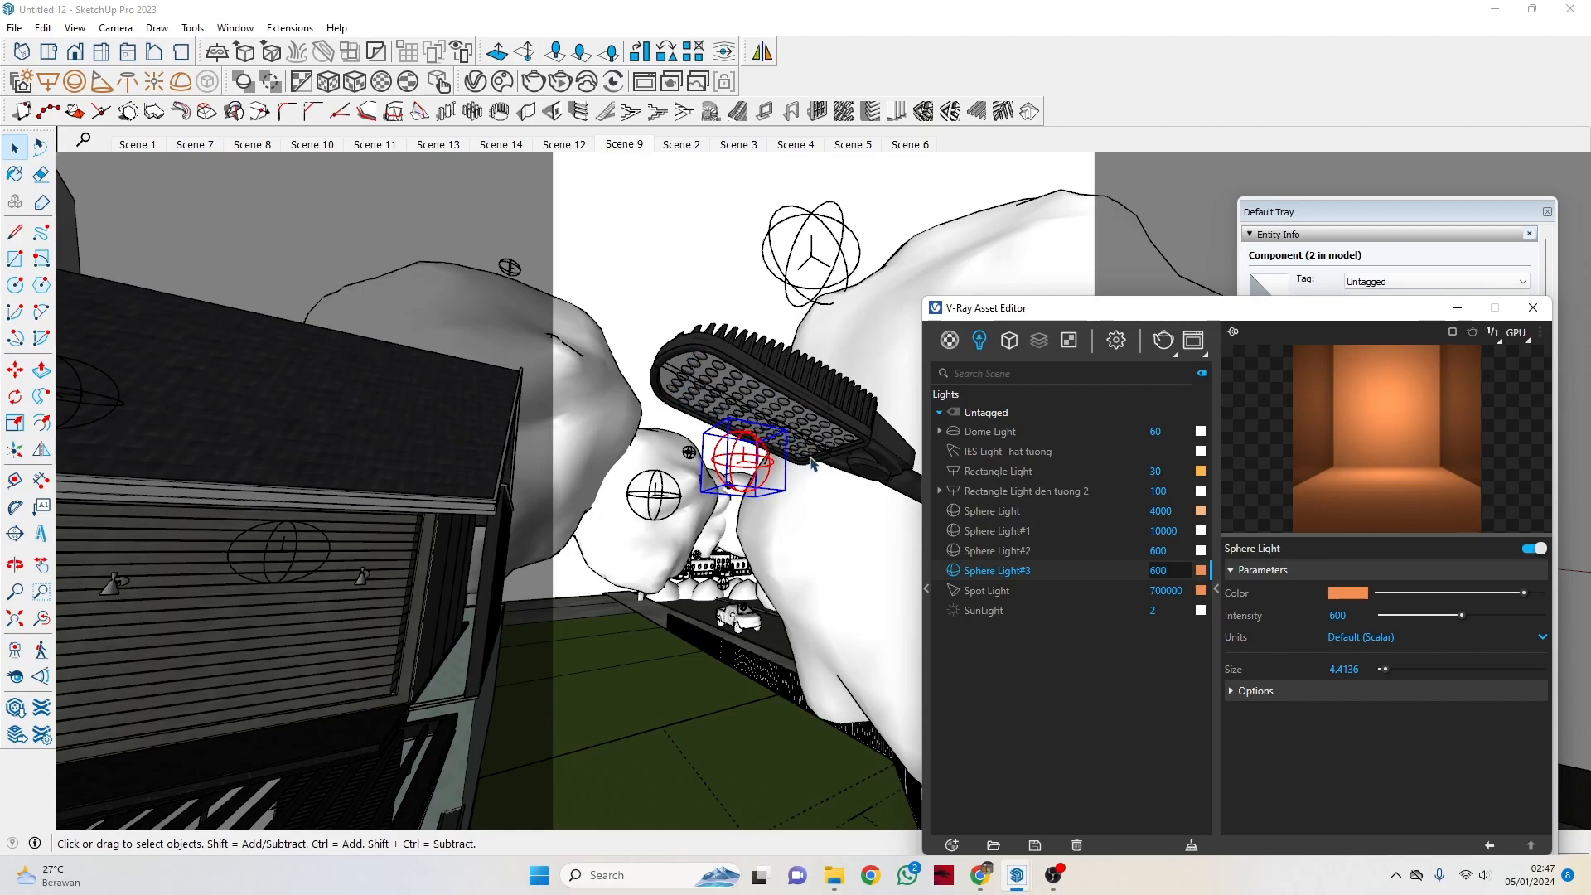
{"action": "scroll", "coordinate": [766, 508], "scroll_direction": "down", "scroll_amount": 1}
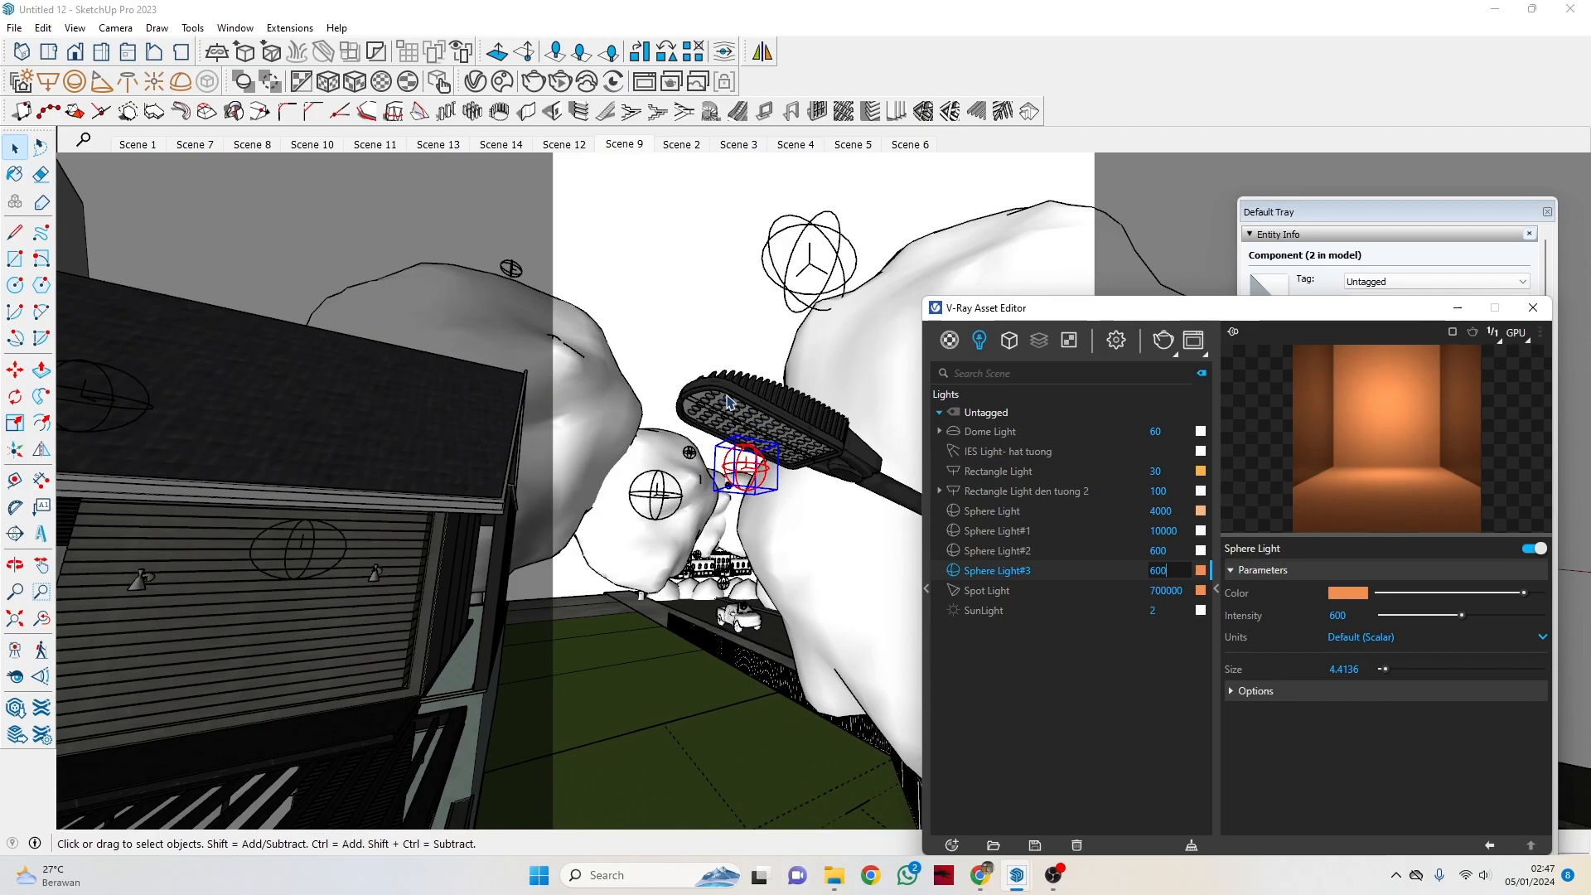
{"action": "scroll", "coordinate": [745, 406], "scroll_direction": "down", "scroll_amount": 2}
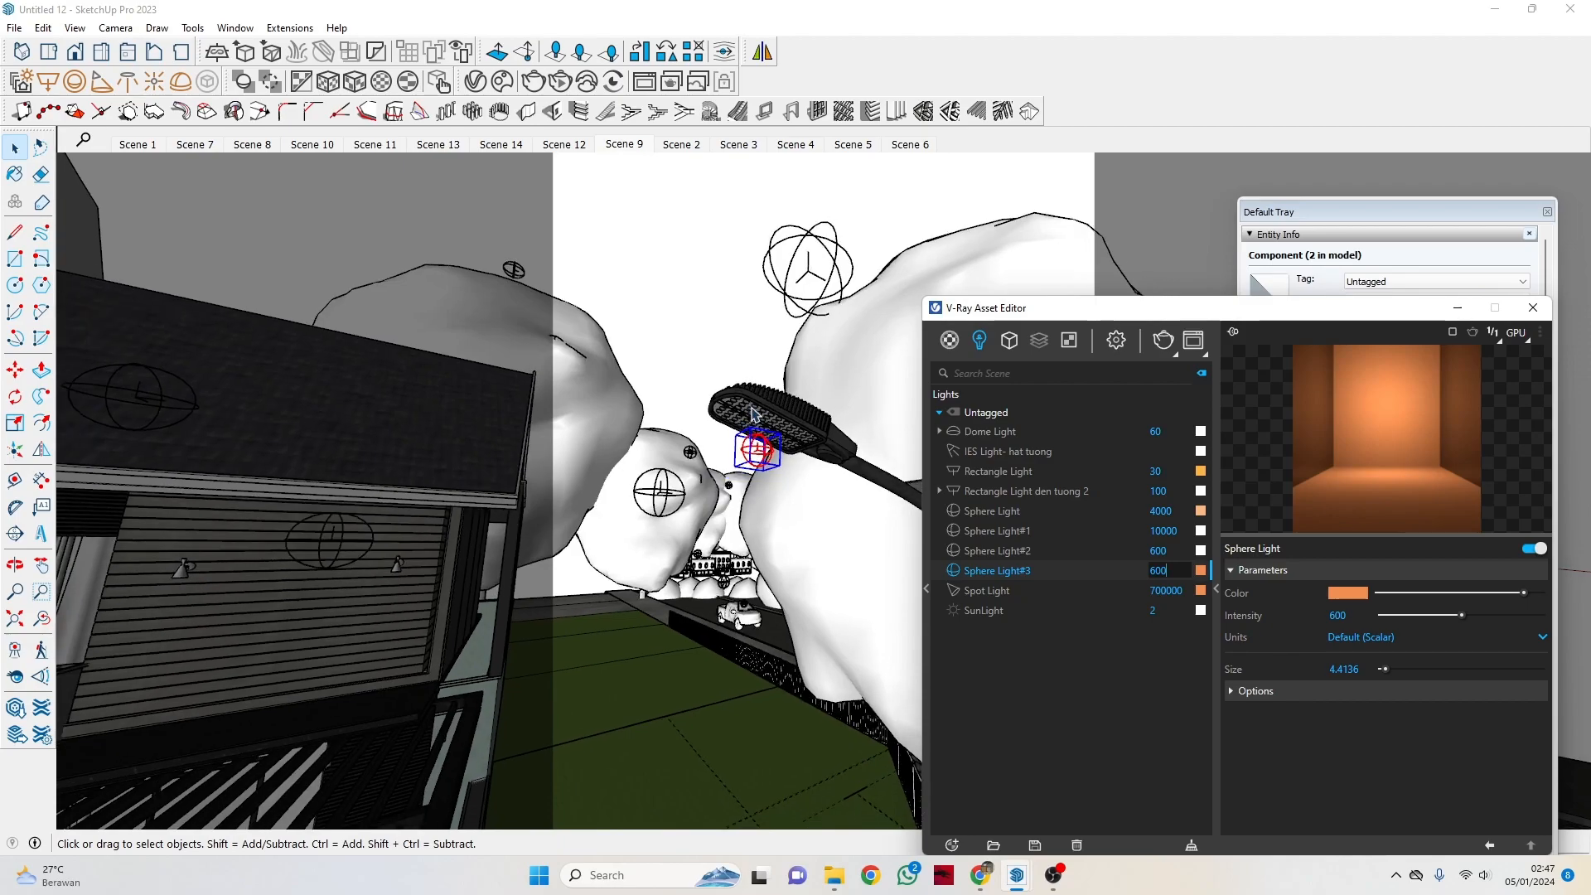
{"action": "scroll", "coordinate": [752, 435], "scroll_direction": "down", "scroll_amount": 2}
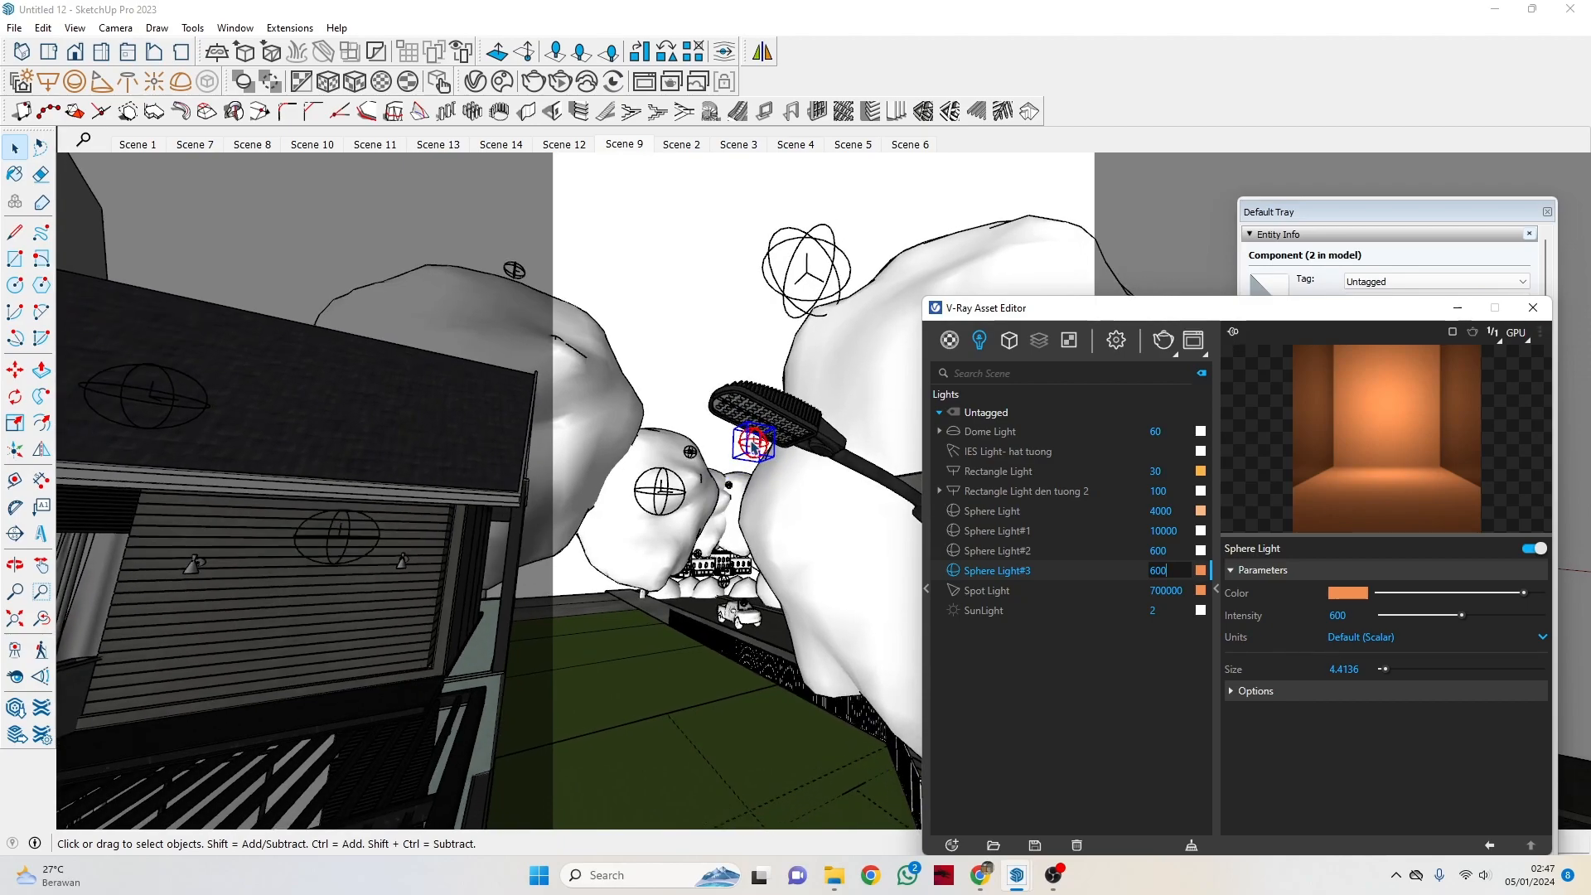
View the house front and street lamp, and select the Spot Light from the scene lights to show its parameters.
{"action": "middle_click_drag", "start_coordinate": [745, 455], "coordinate": [690, 582]}
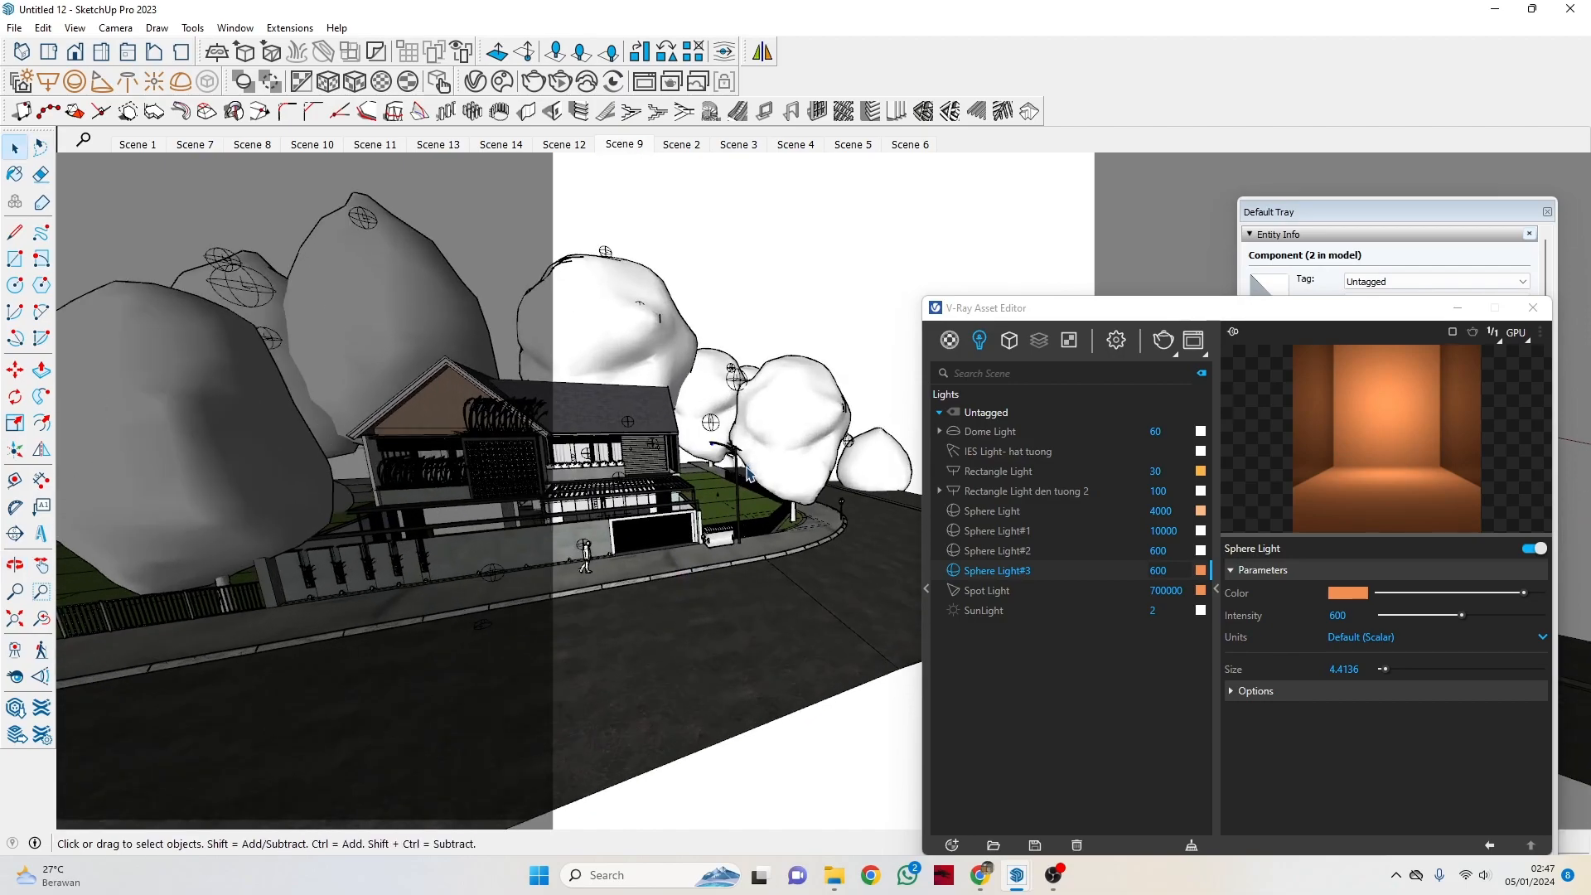
{"action": "scroll", "coordinate": [715, 530], "scroll_direction": "up", "scroll_amount": 8}
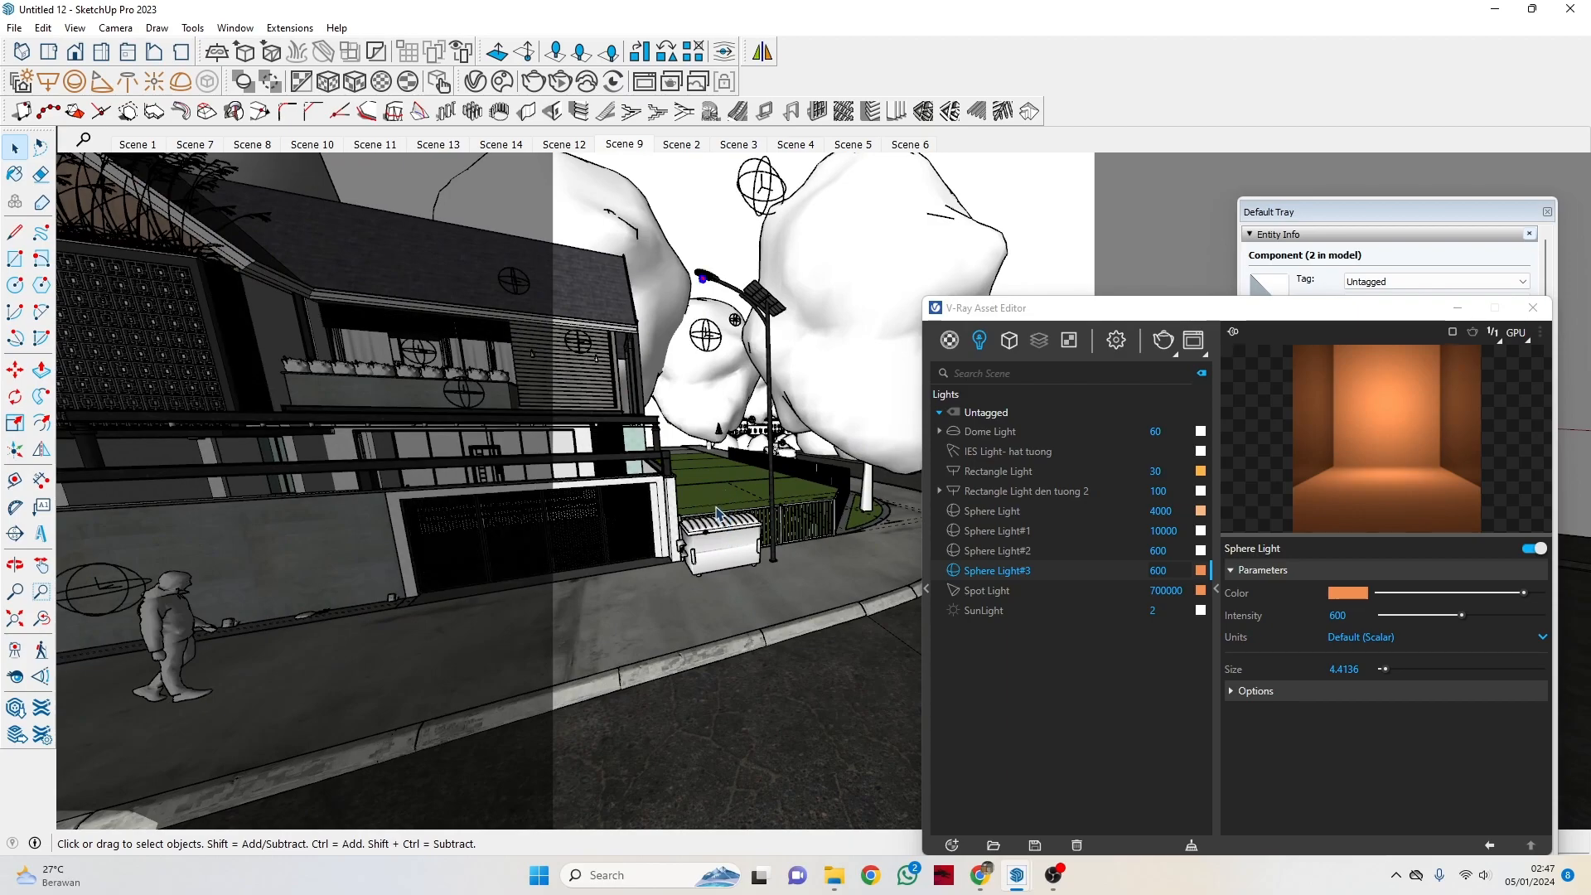
{"action": "scroll", "coordinate": [717, 518], "scroll_direction": "up", "scroll_amount": 5}
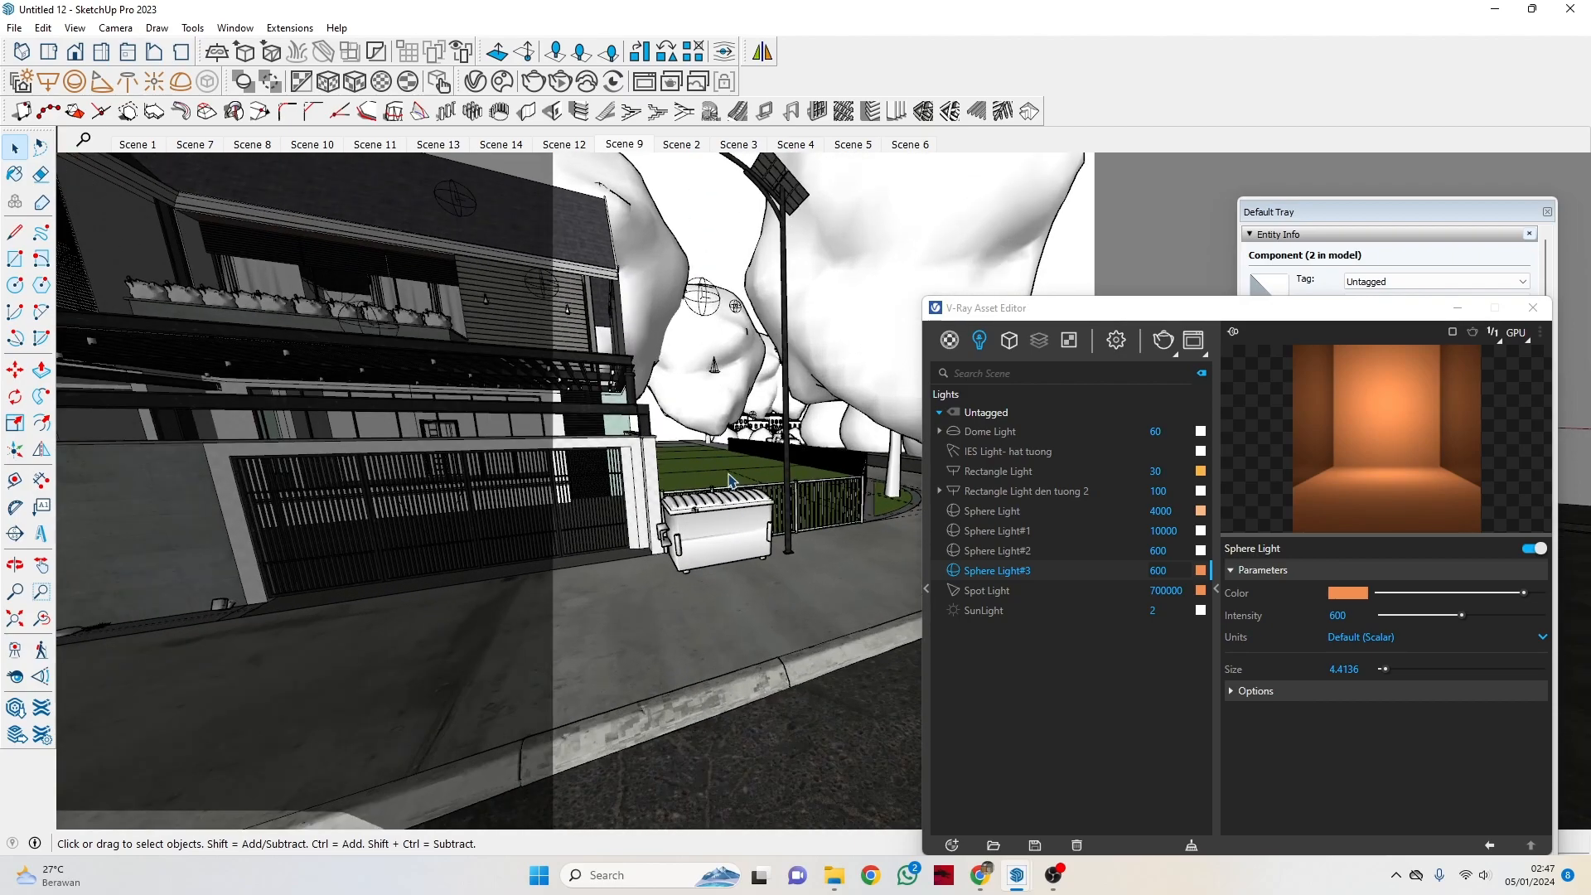
{"action": "scroll", "coordinate": [729, 479], "scroll_direction": "down", "scroll_amount": 3}
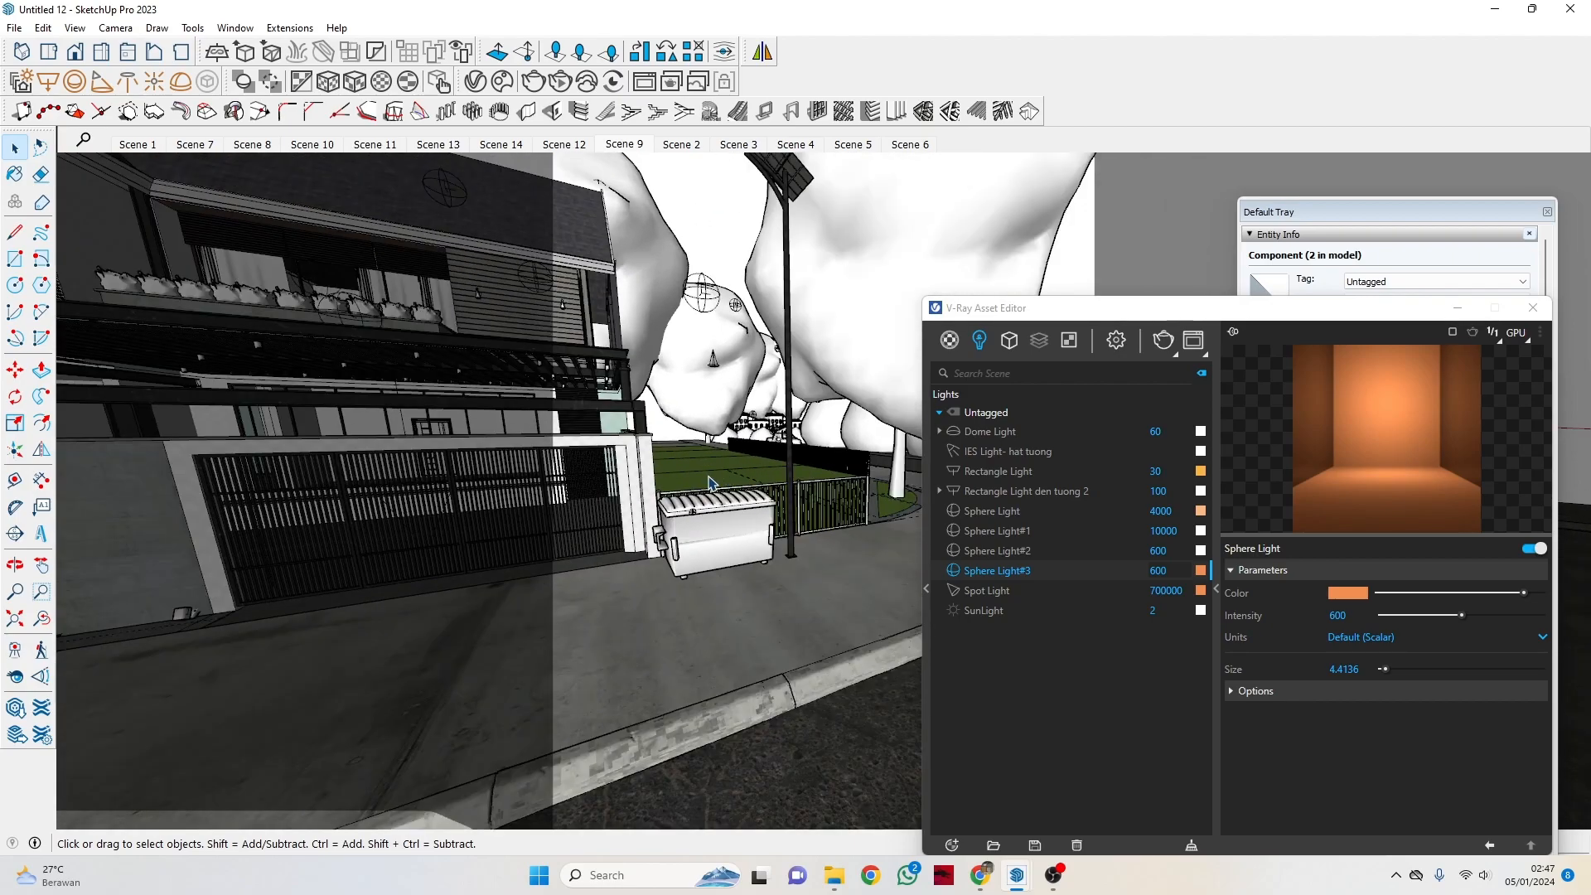
{"action": "mouse_move", "coordinate": [696, 418]}
{"action": "middle_mouse_down"}
{"action": "mouse_move", "coordinate": [696, 390]}
{"action": "mouse_move", "coordinate": [709, 447]}
{"action": "middle_mouse_up"}
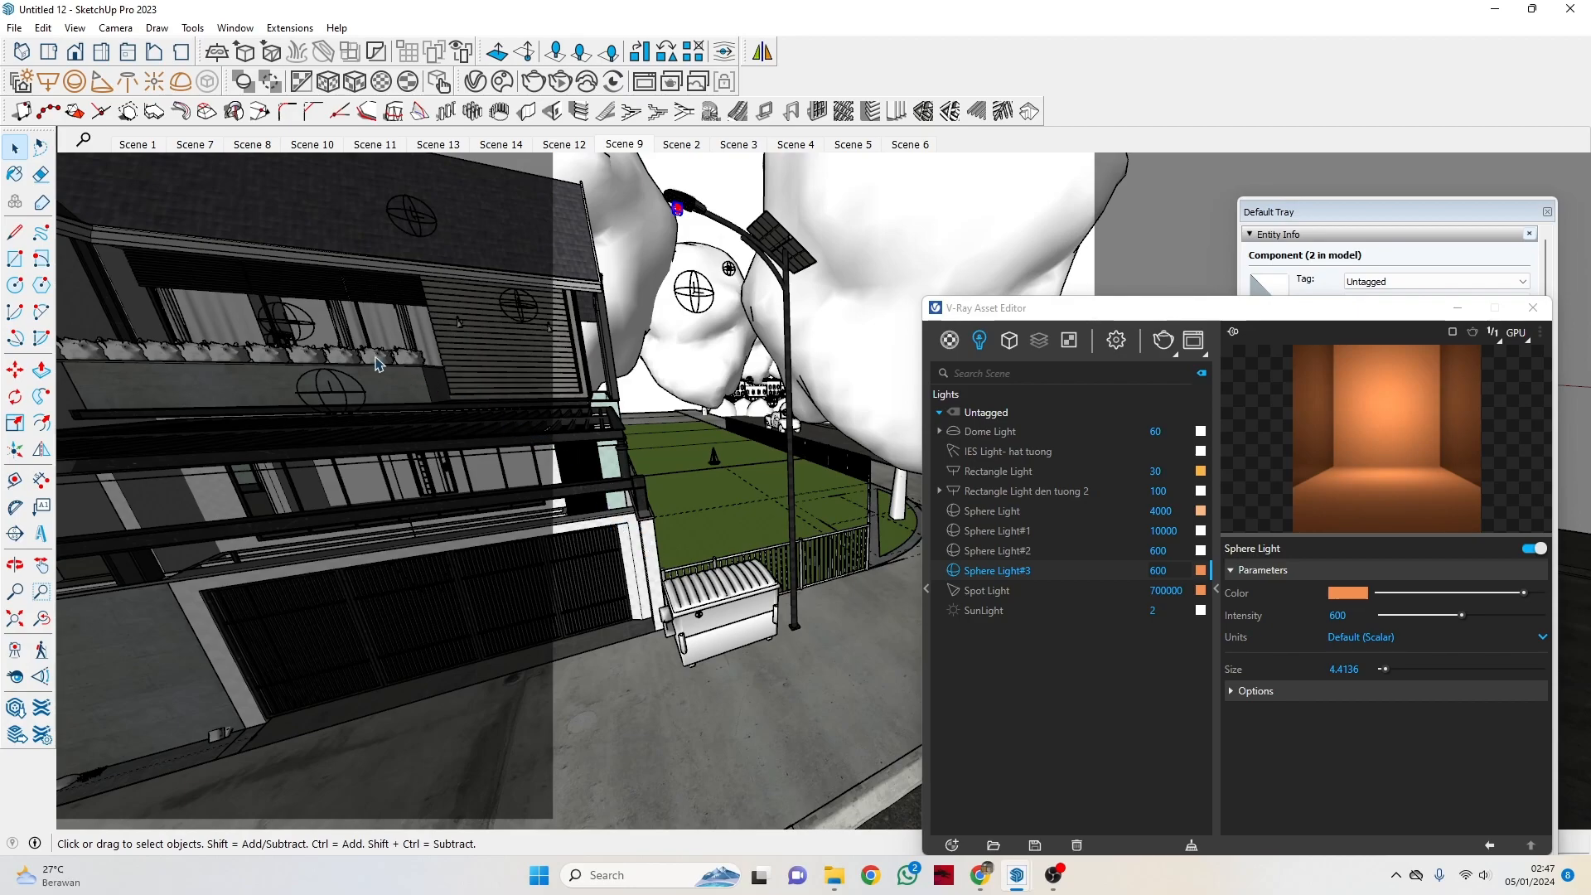
{"action": "left_click", "coordinate": [1021, 590]}
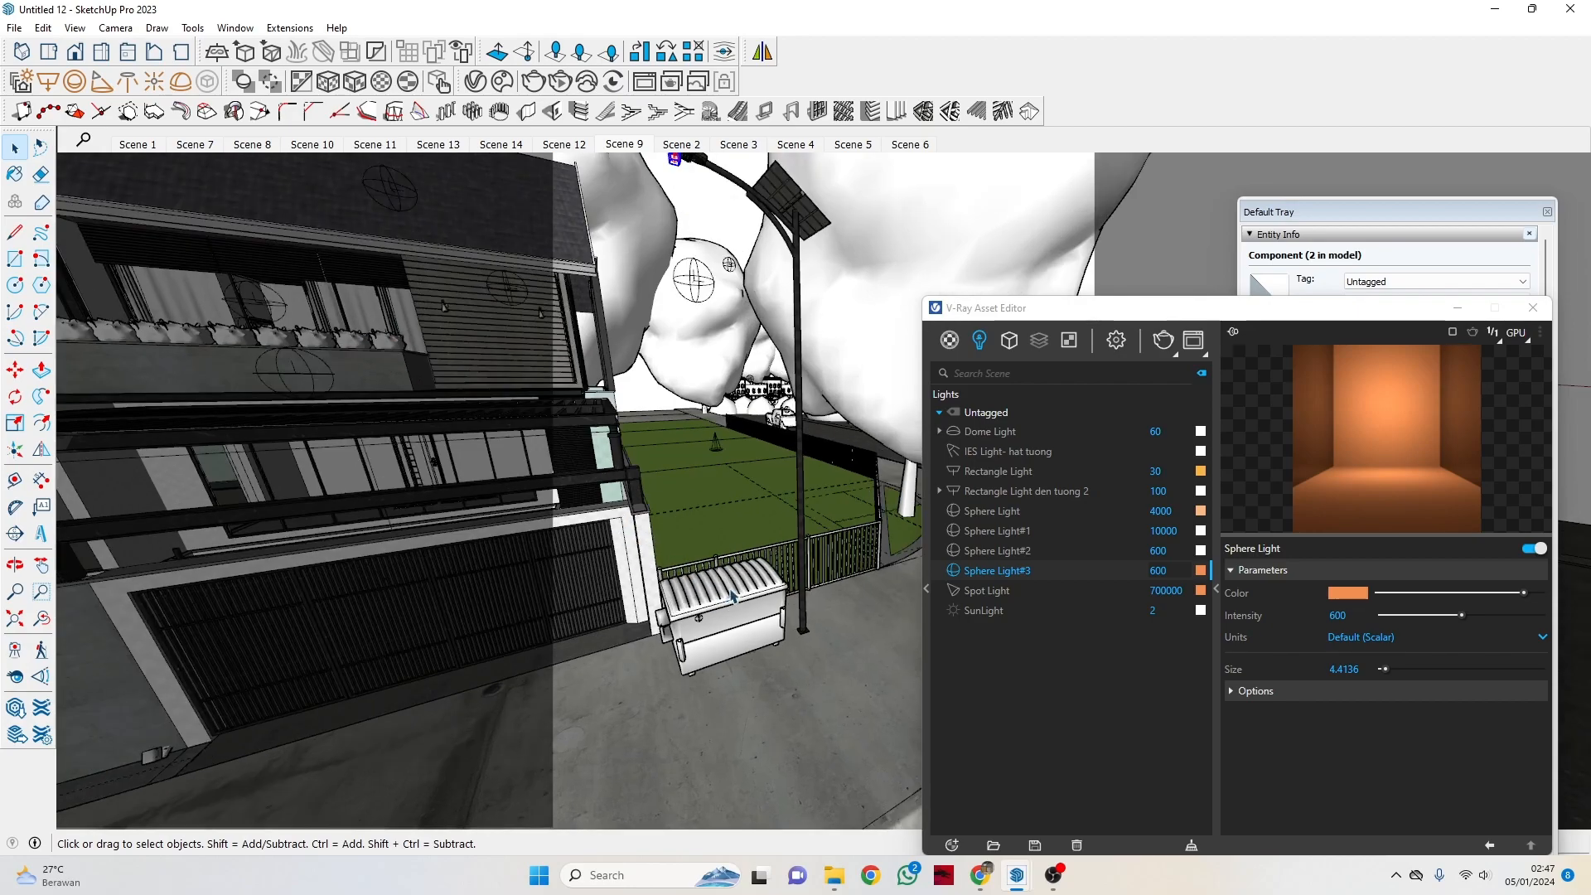
{"action": "scroll", "coordinate": [728, 302], "scroll_direction": "down", "scroll_amount": 5}
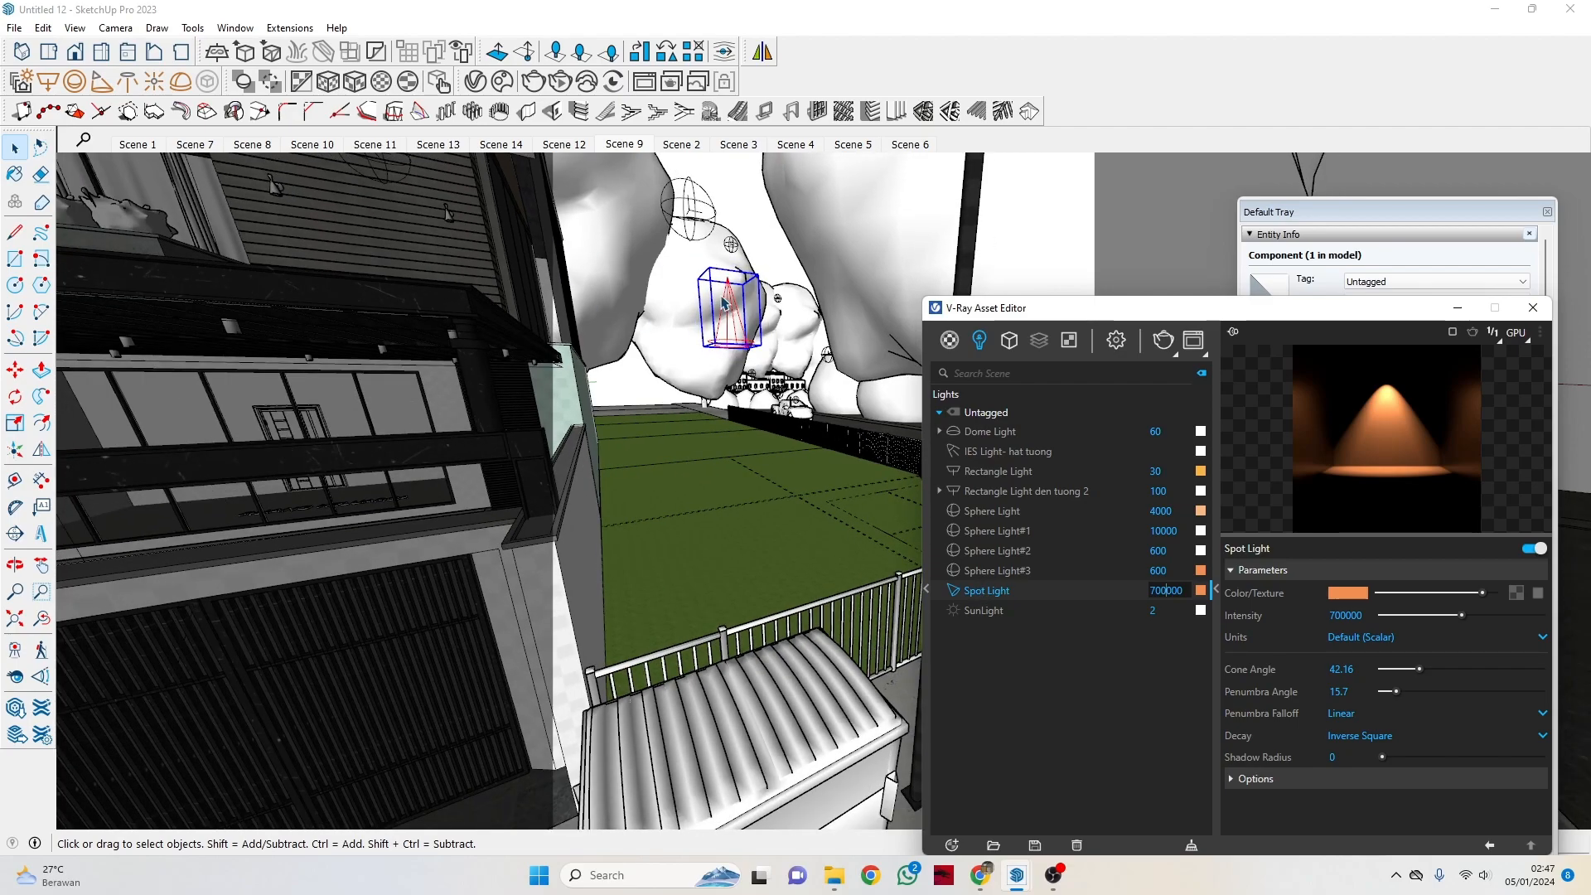
{"action": "scroll", "coordinate": [825, 522], "scroll_direction": "up", "scroll_amount": 5}
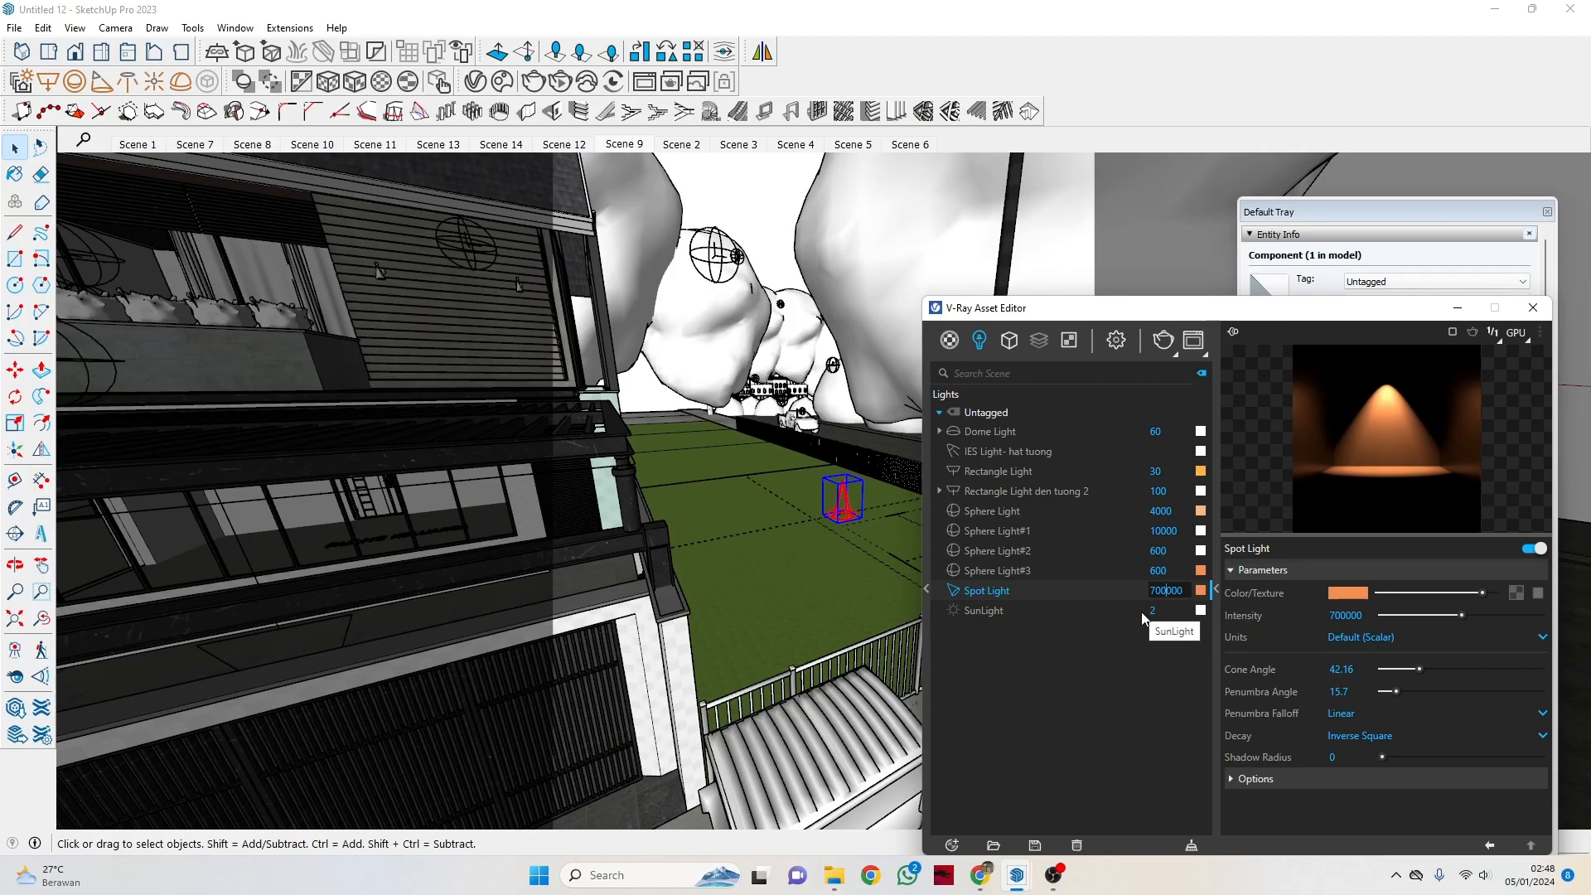
Examine the spot light's intensity and its placement above the lawn beside the house.
{"action": "left_click", "coordinate": [837, 515]}
{"action": "middle_click_drag", "start_coordinate": [832, 609], "coordinate": [649, 693]}
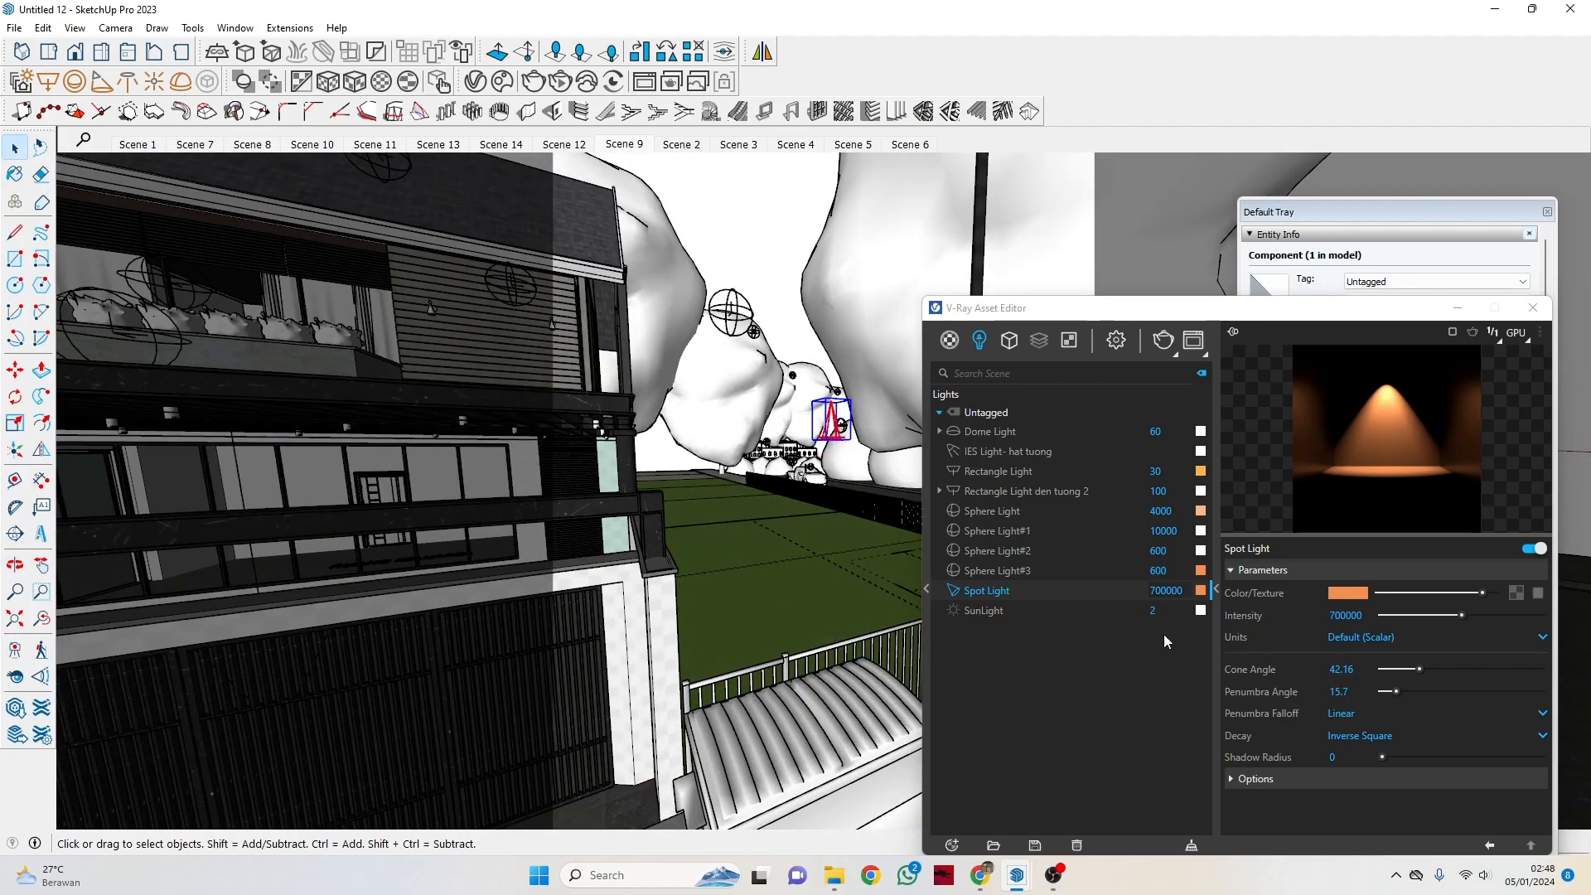
{"action": "left_click", "coordinate": [1172, 590]}
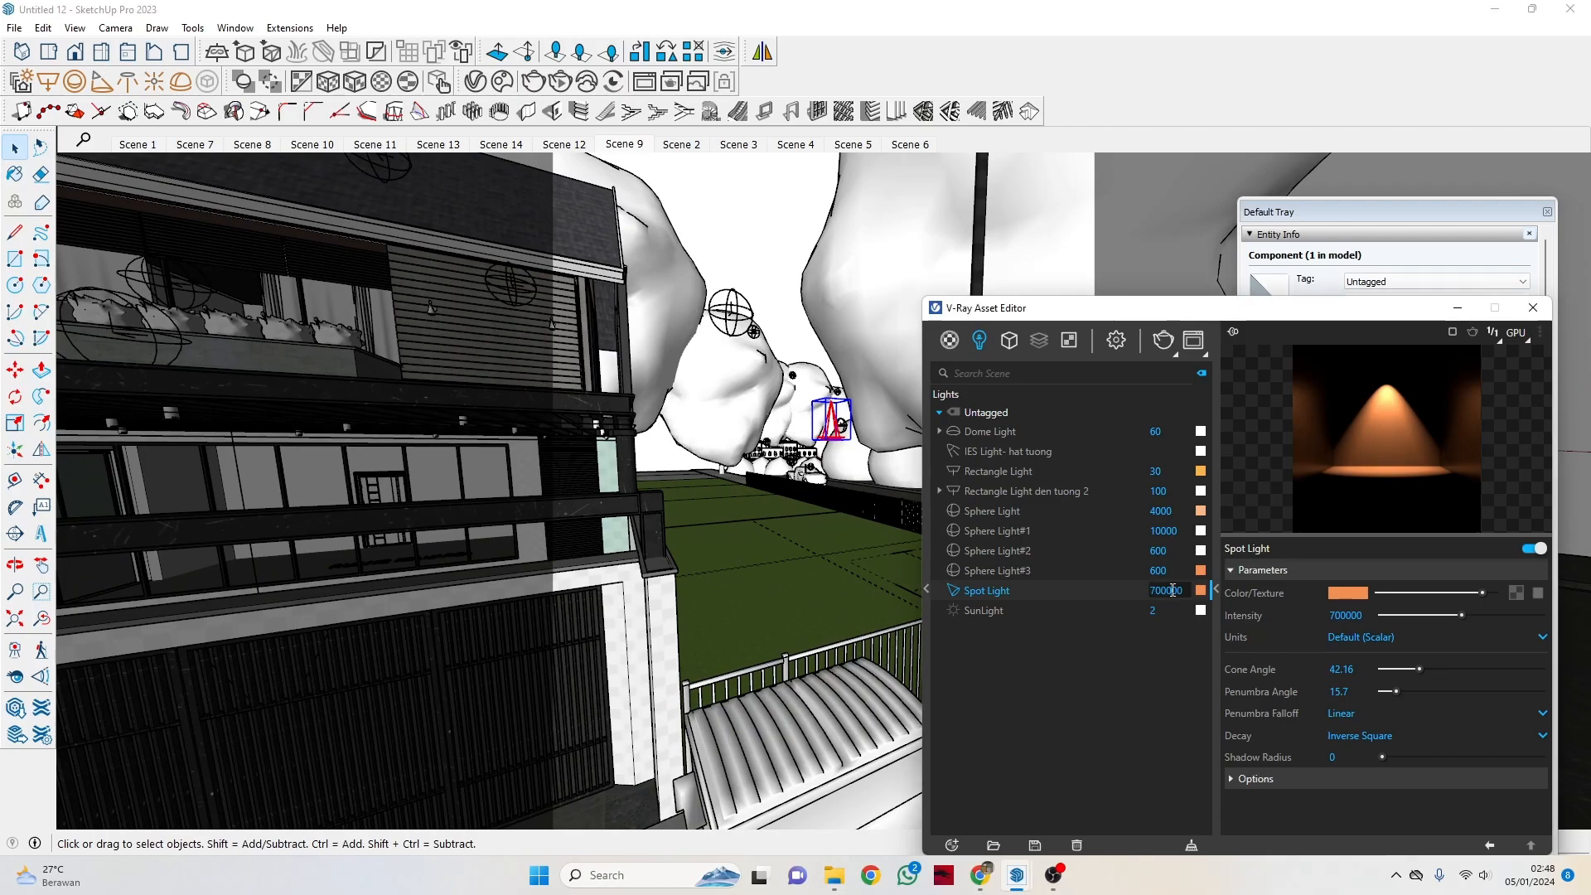
{"action": "scroll", "coordinate": [851, 461], "scroll_direction": "down", "scroll_amount": 5}
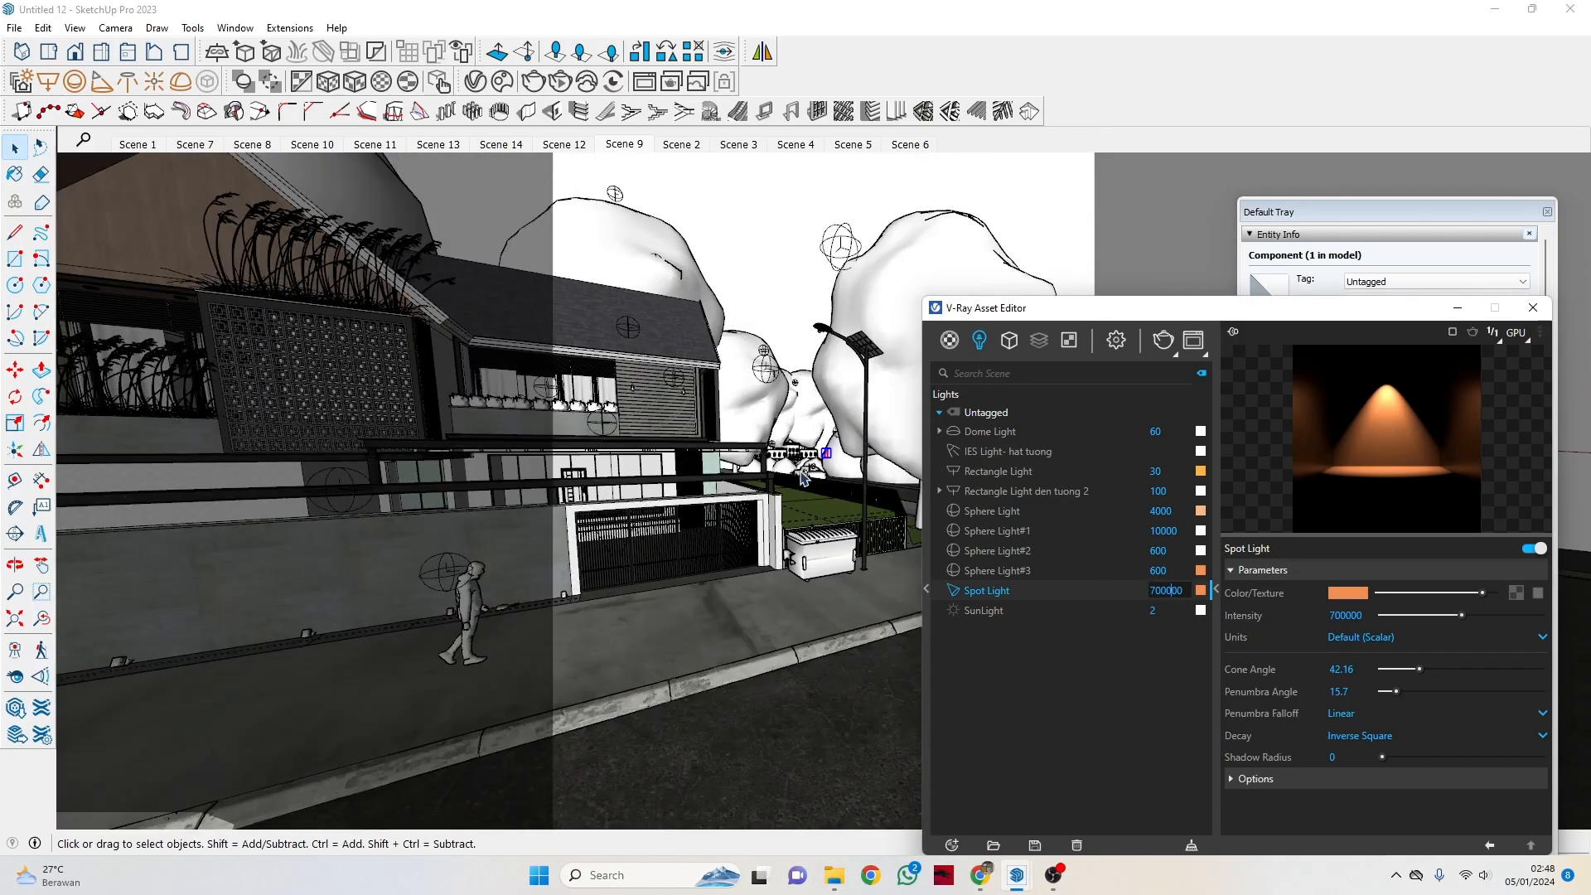
{"action": "scroll", "coordinate": [796, 461], "scroll_direction": "up", "scroll_amount": 5}
{"action": "scroll", "coordinate": [662, 460], "scroll_direction": "down", "scroll_amount": 4}
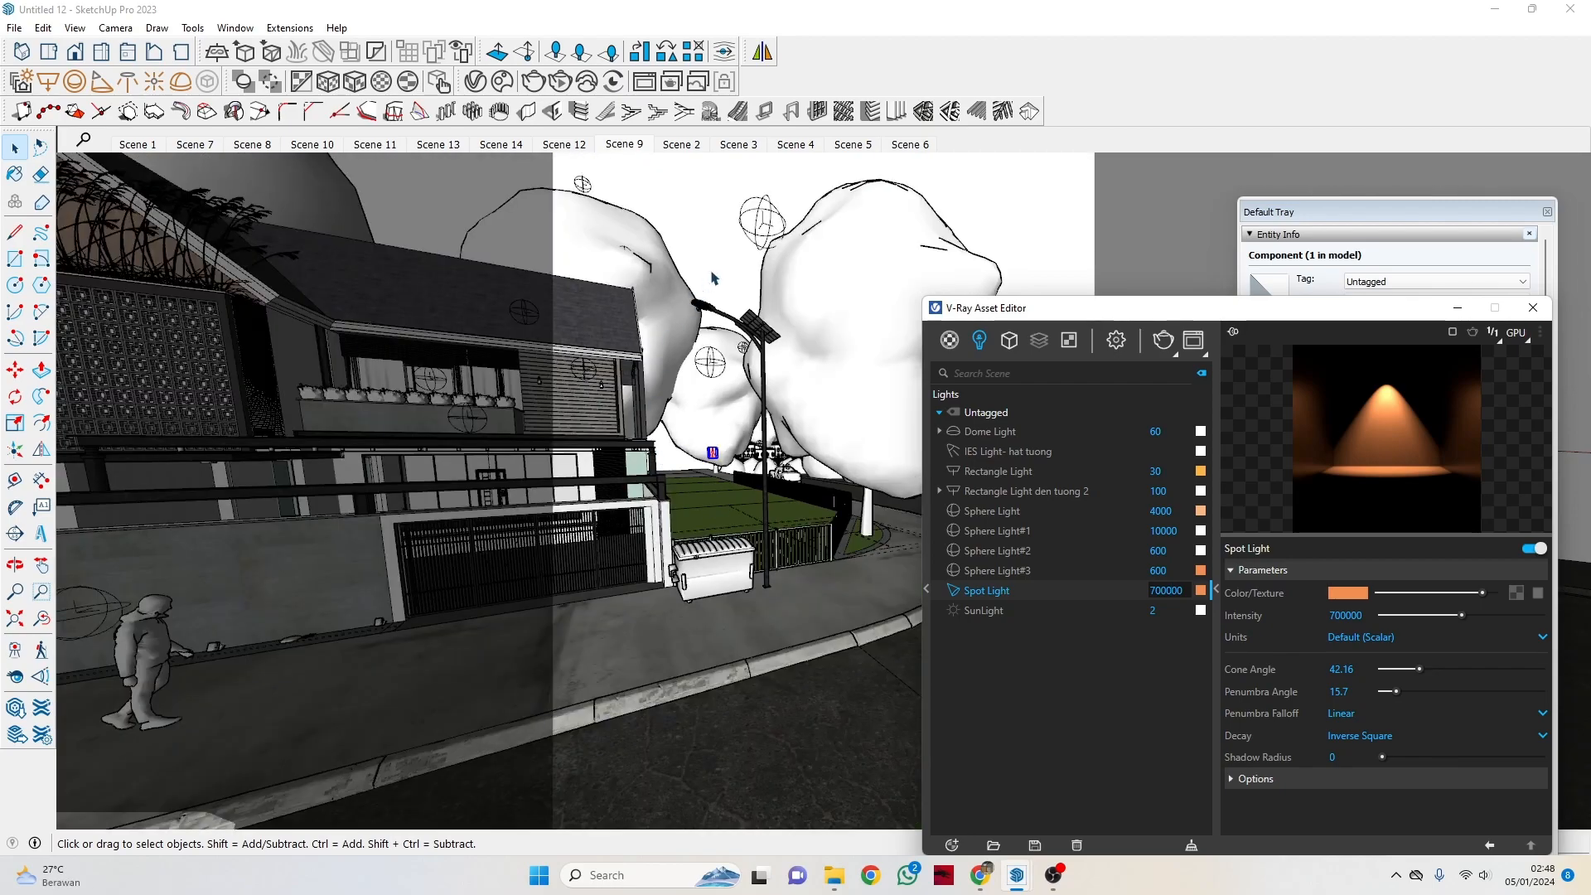
Select the sphere light beside the tree behind the street lamp, and inspect the small orange sphere light at the dumpster.
{"action": "left_click", "coordinate": [763, 213]}
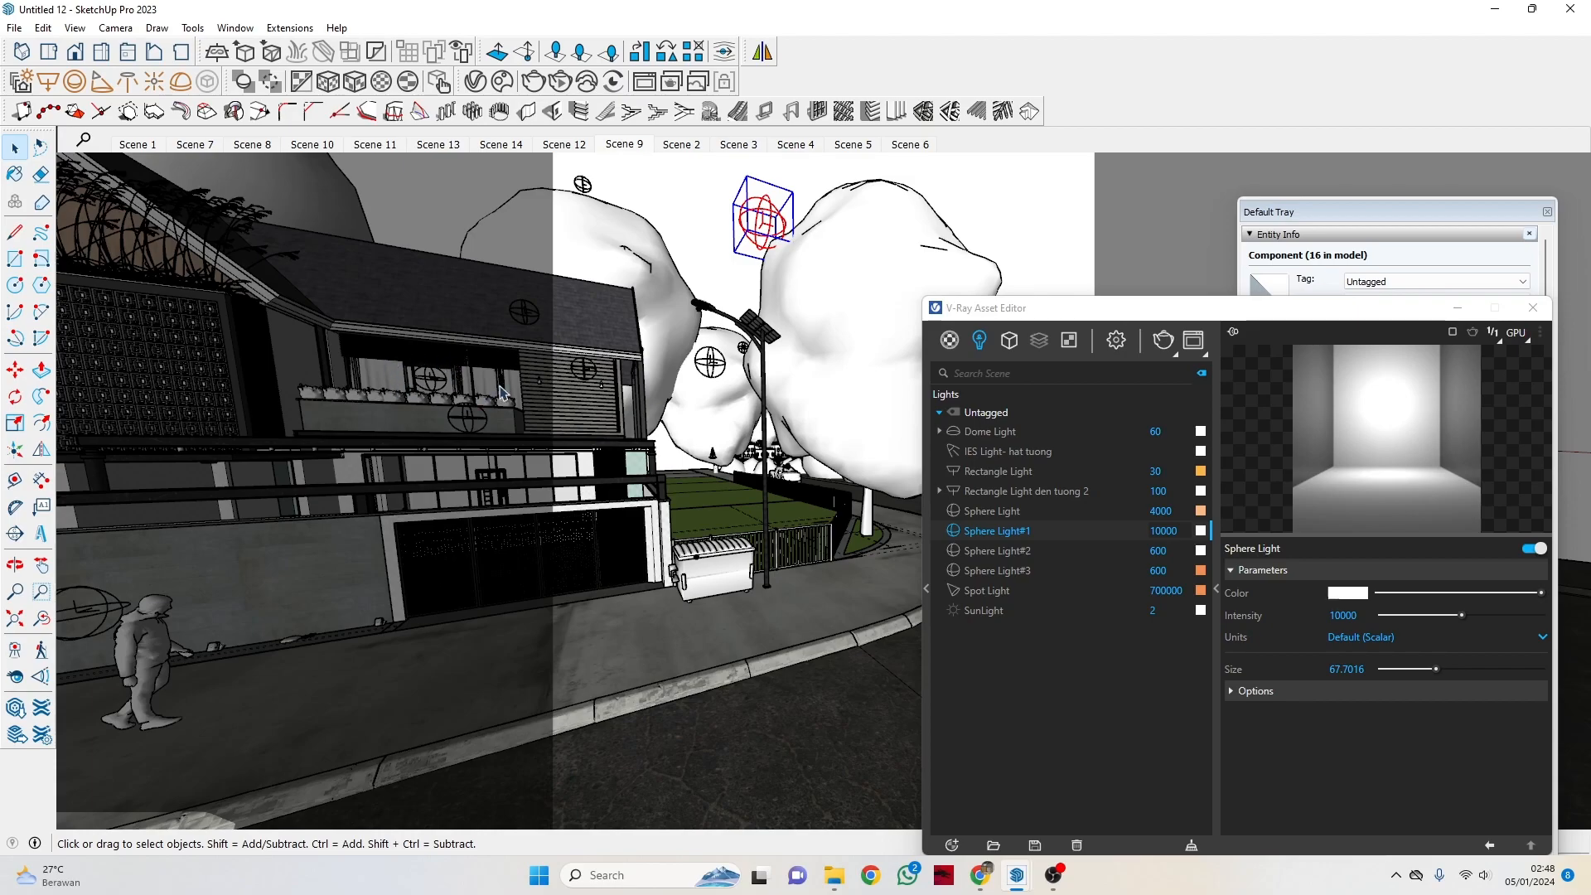
{"action": "scroll", "coordinate": [731, 503], "scroll_direction": "up", "scroll_amount": 5}
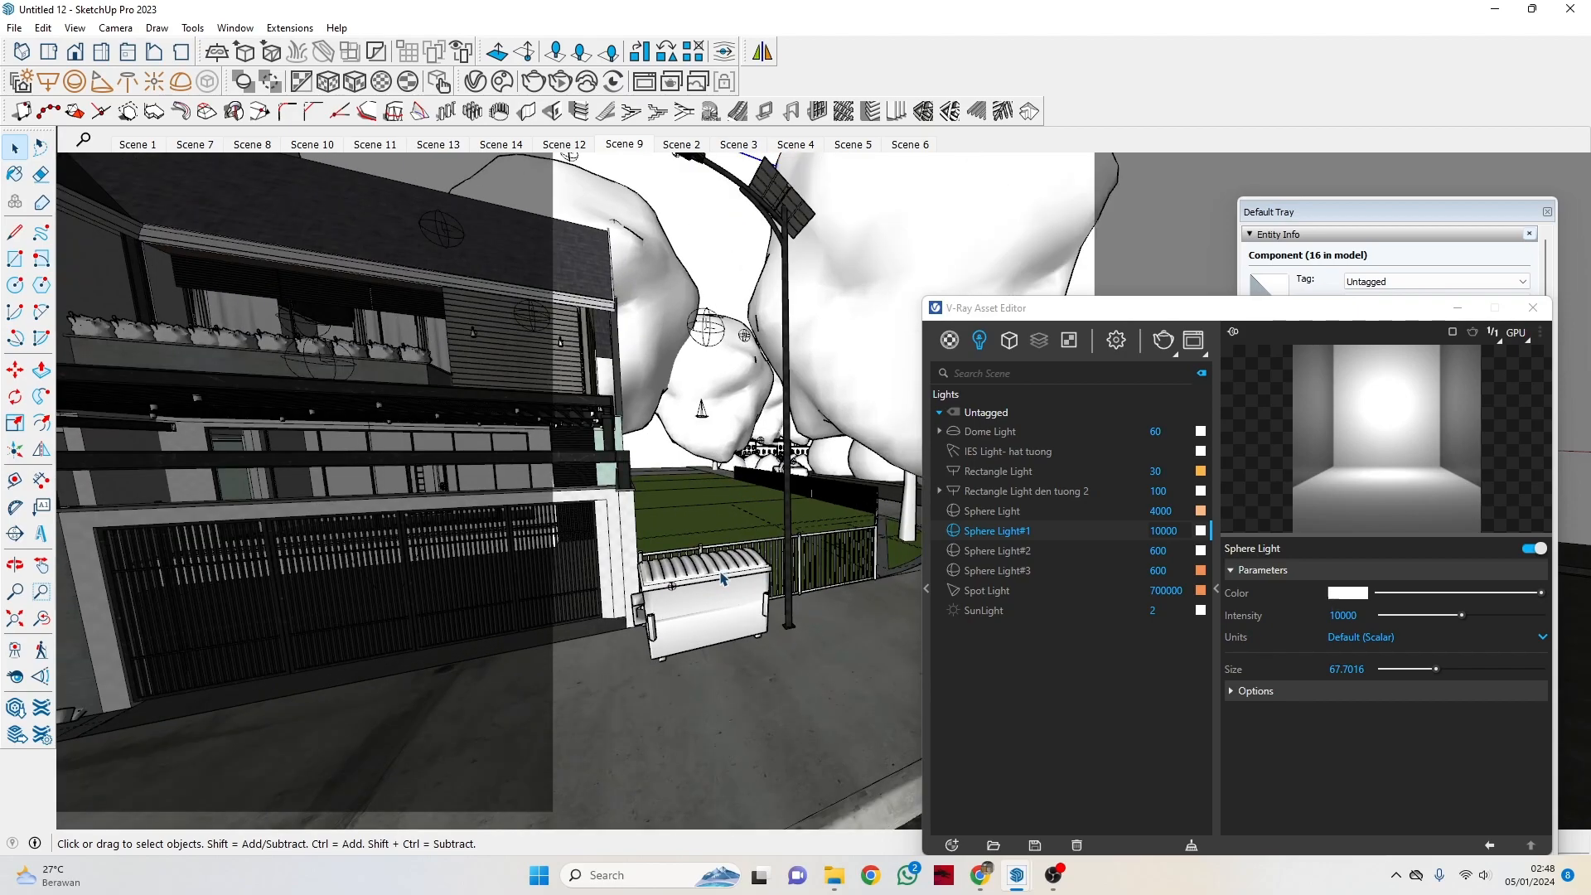
{"action": "left_click", "coordinate": [668, 590]}
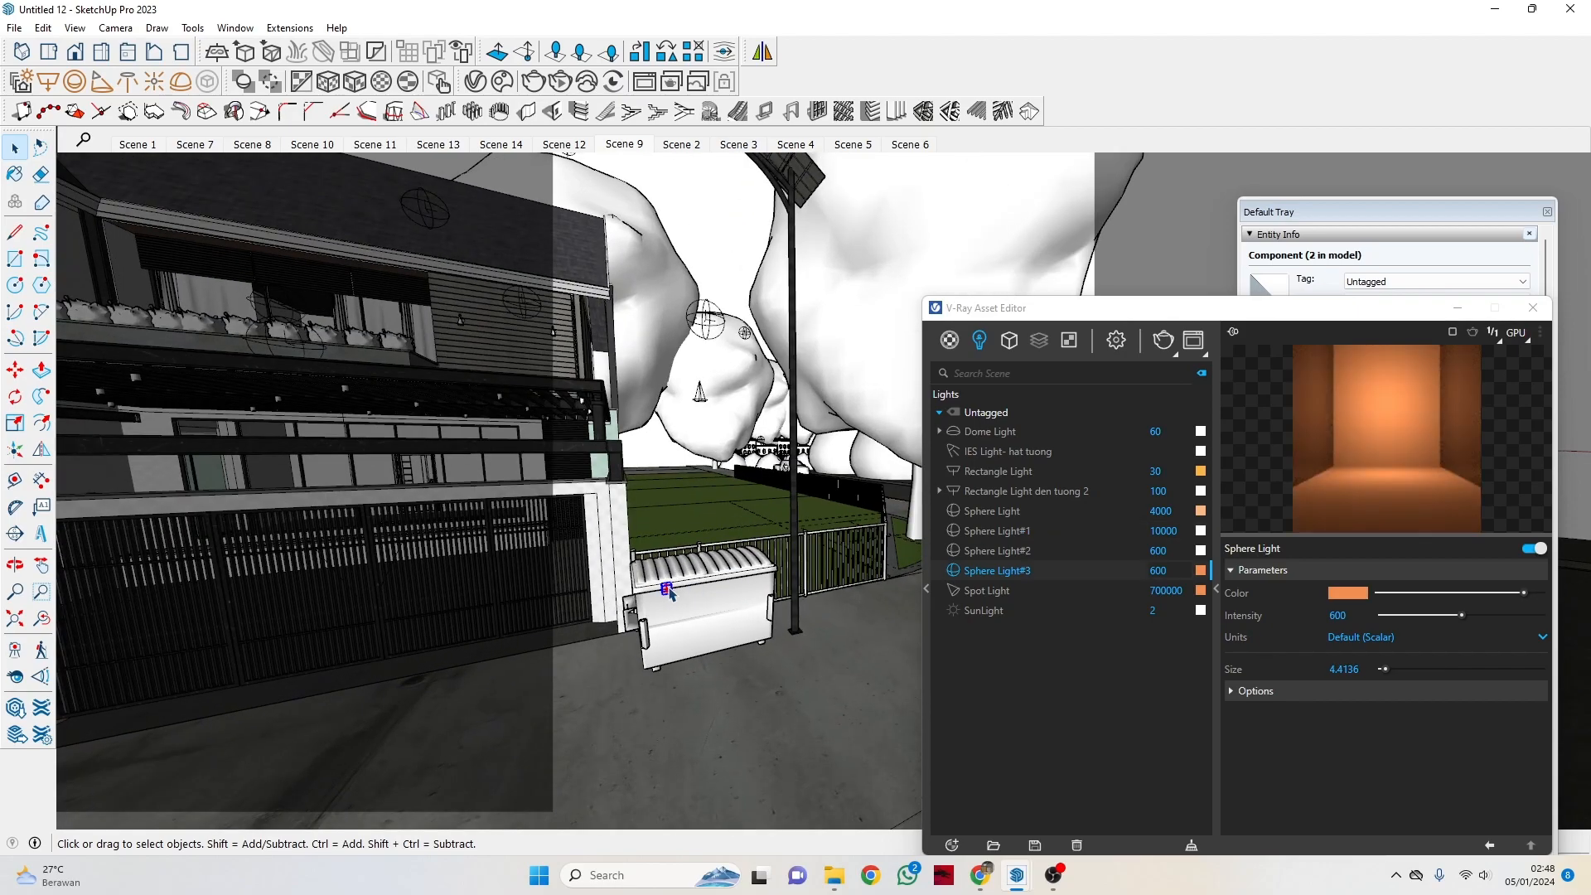
{"action": "scroll", "coordinate": [667, 590], "scroll_direction": "up", "scroll_amount": 2}
{"action": "middle_click_drag", "start_coordinate": [669, 605], "coordinate": [630, 273]}
{"action": "scroll", "coordinate": [671, 627], "scroll_direction": "down", "scroll_amount": 2}
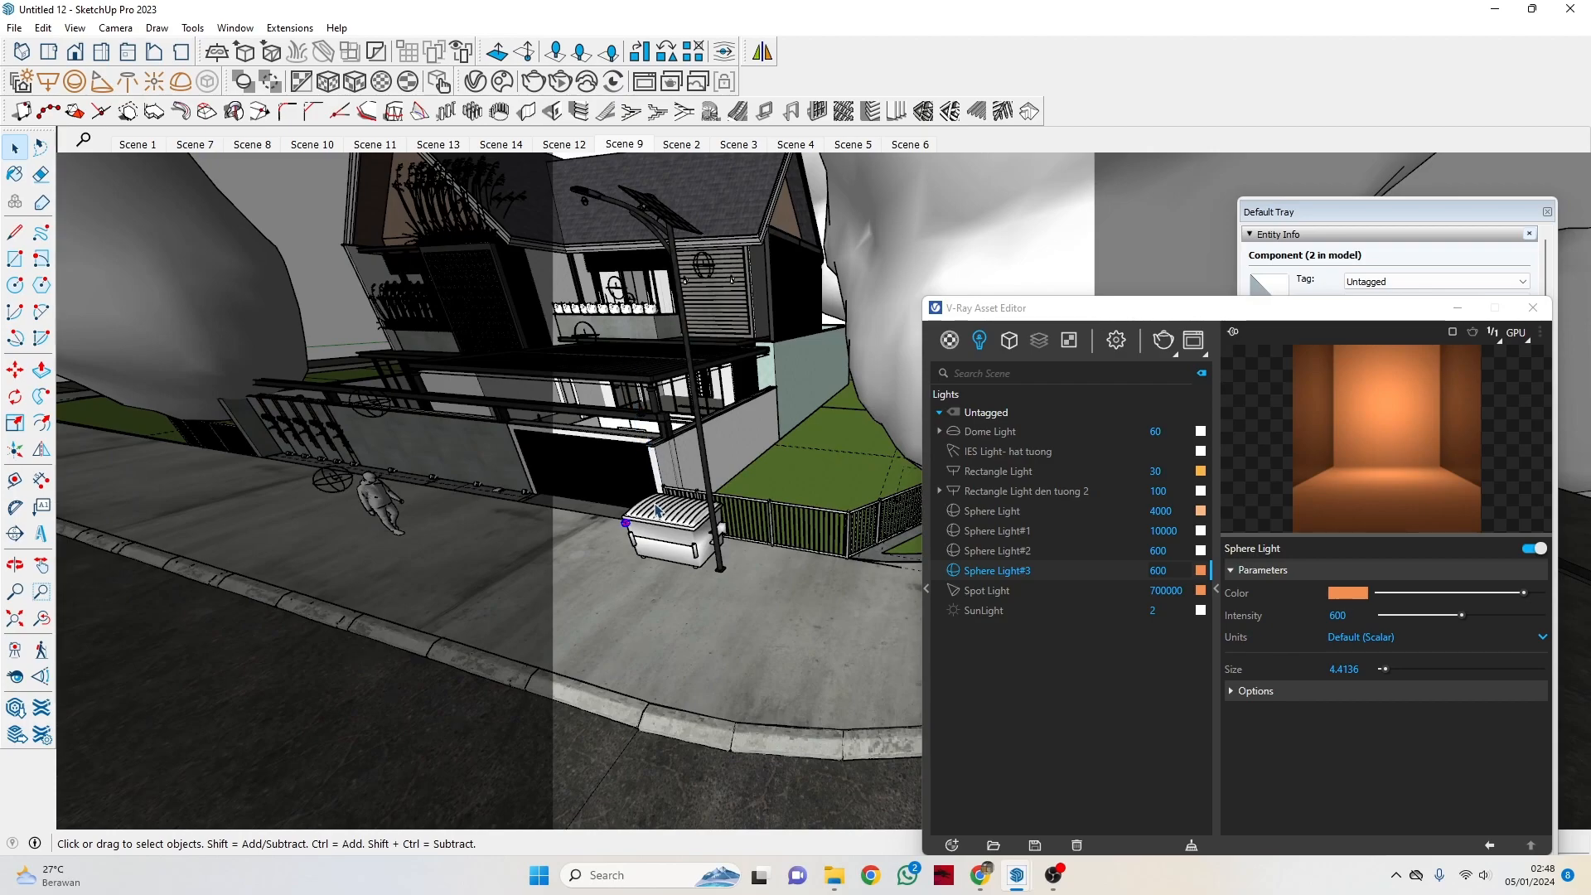
{"action": "scroll", "coordinate": [627, 537], "scroll_direction": "up", "scroll_amount": 5}
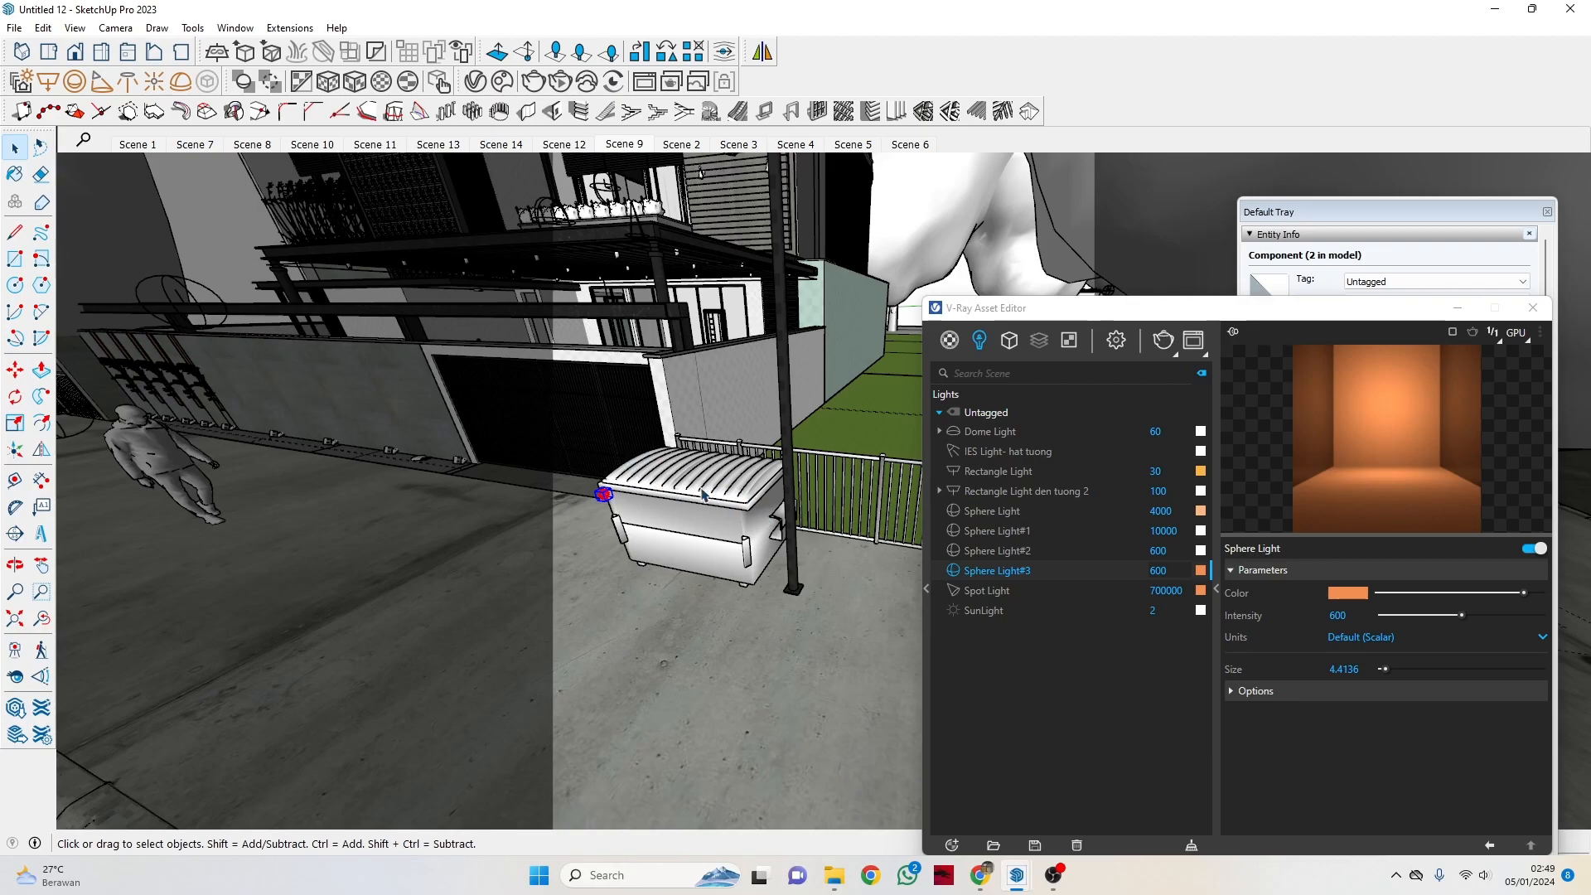
{"action": "middle_click_drag", "start_coordinate": [675, 495], "coordinate": [663, 506]}
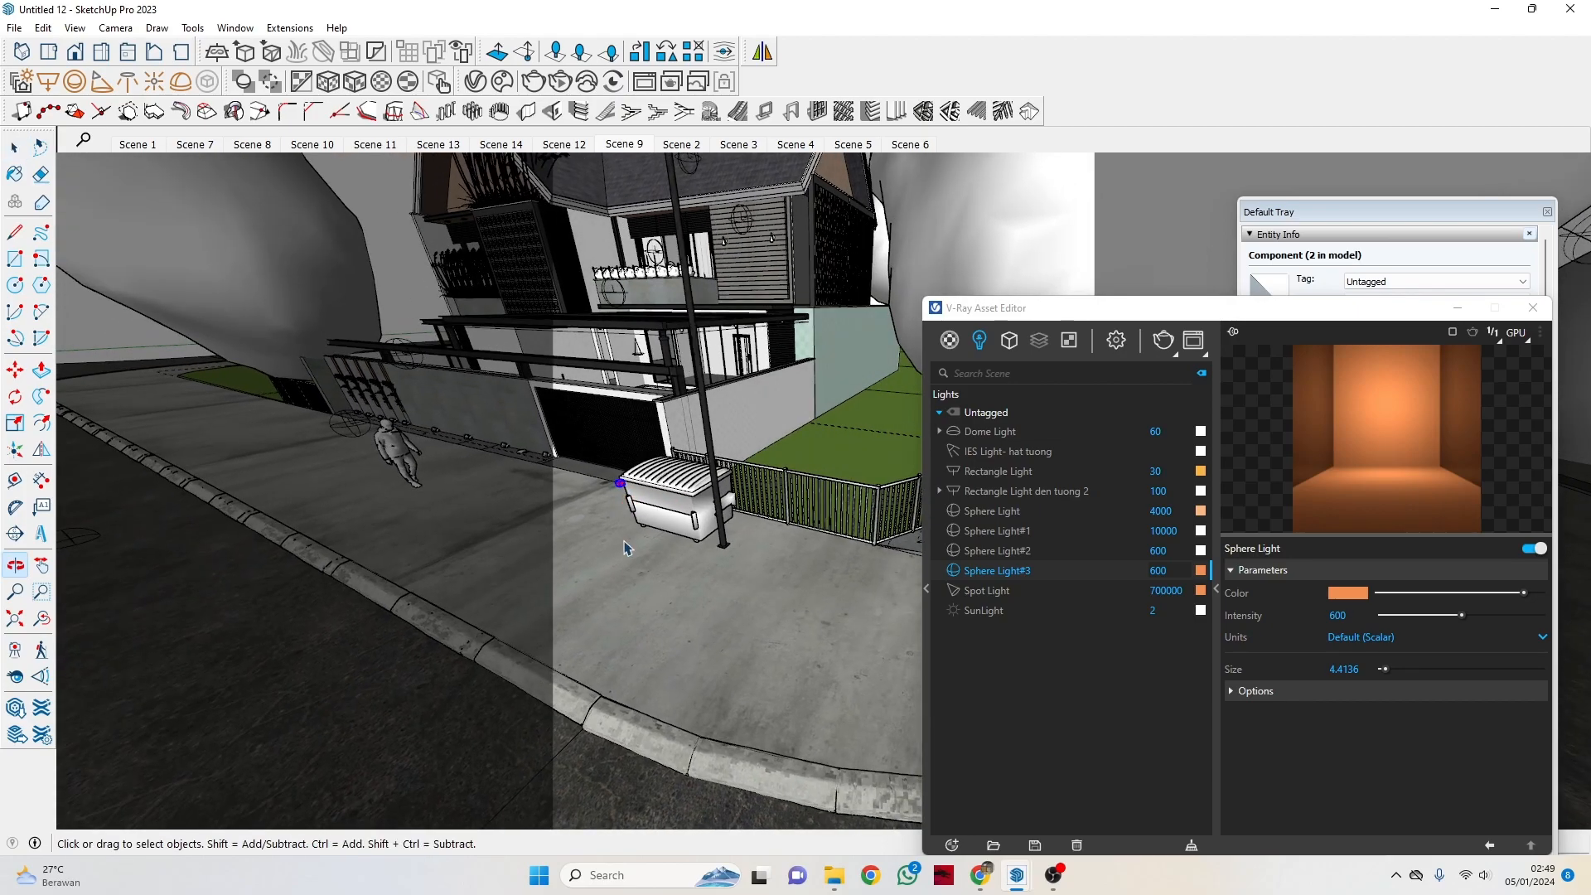
Select the slatted canopy group above the front gate and examine the small downlights mounted beneath it.
{"action": "middle_click_drag", "start_coordinate": [646, 389], "coordinate": [509, 331]}
{"action": "scroll", "coordinate": [676, 367], "scroll_direction": "up", "scroll_amount": 2}
{"action": "scroll", "coordinate": [677, 367], "scroll_direction": "up", "scroll_amount": 4}
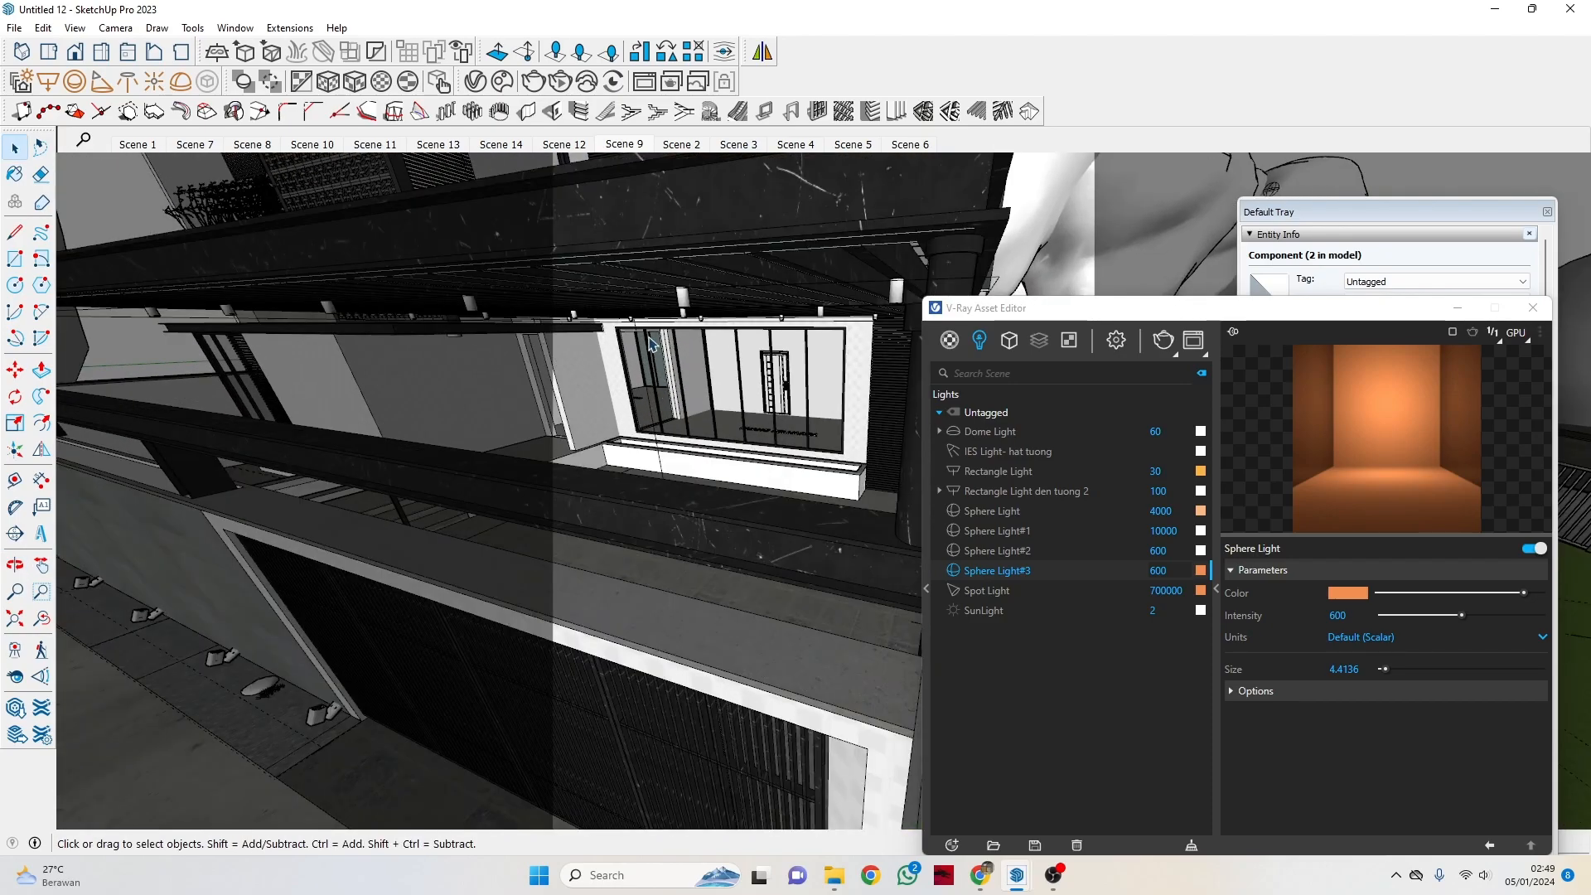
{"action": "left_click", "coordinate": [698, 278]}
{"action": "left_click", "coordinate": [698, 277]}
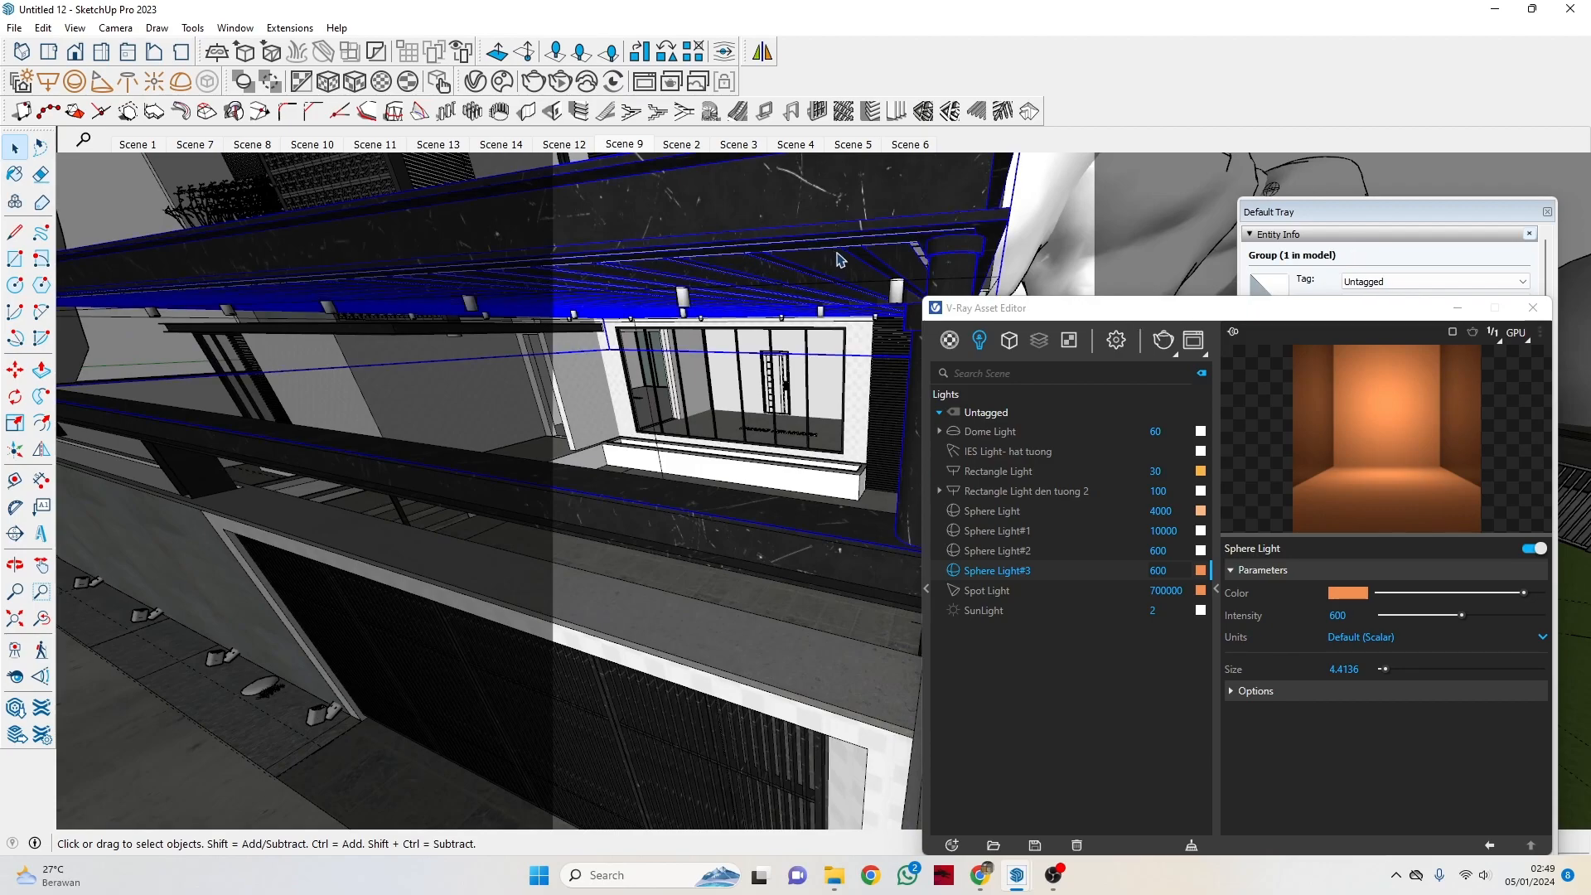
{"action": "scroll", "coordinate": [698, 278], "scroll_direction": "down", "scroll_amount": 5}
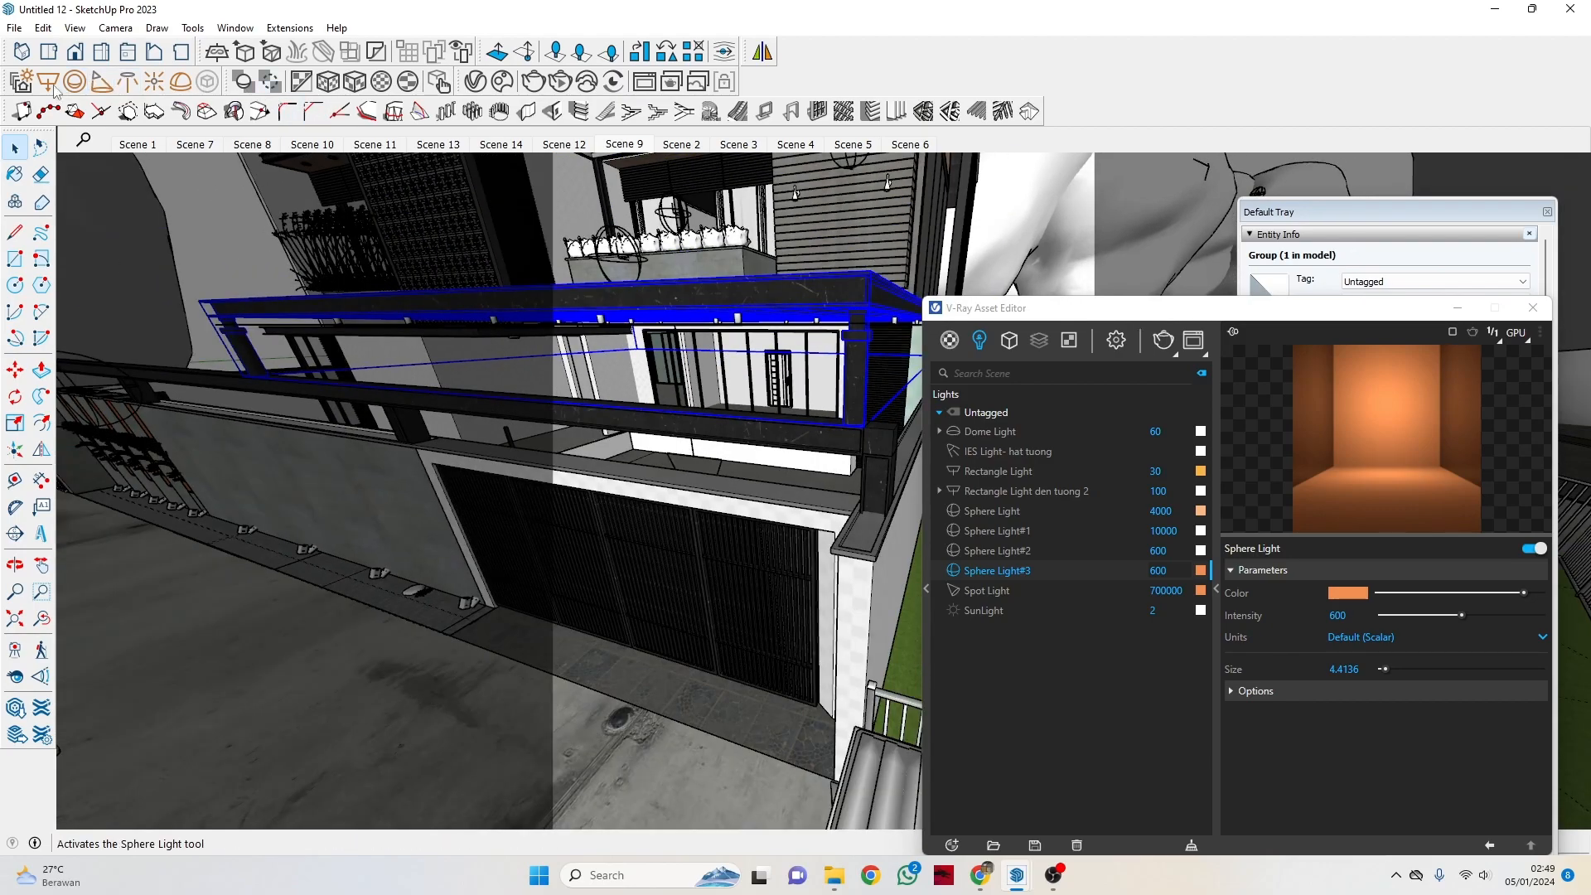
Select the Rectangle Light in the scene lights, check its intensity, and examine the canopy above the front gate.
{"action": "left_click", "coordinate": [1158, 471]}
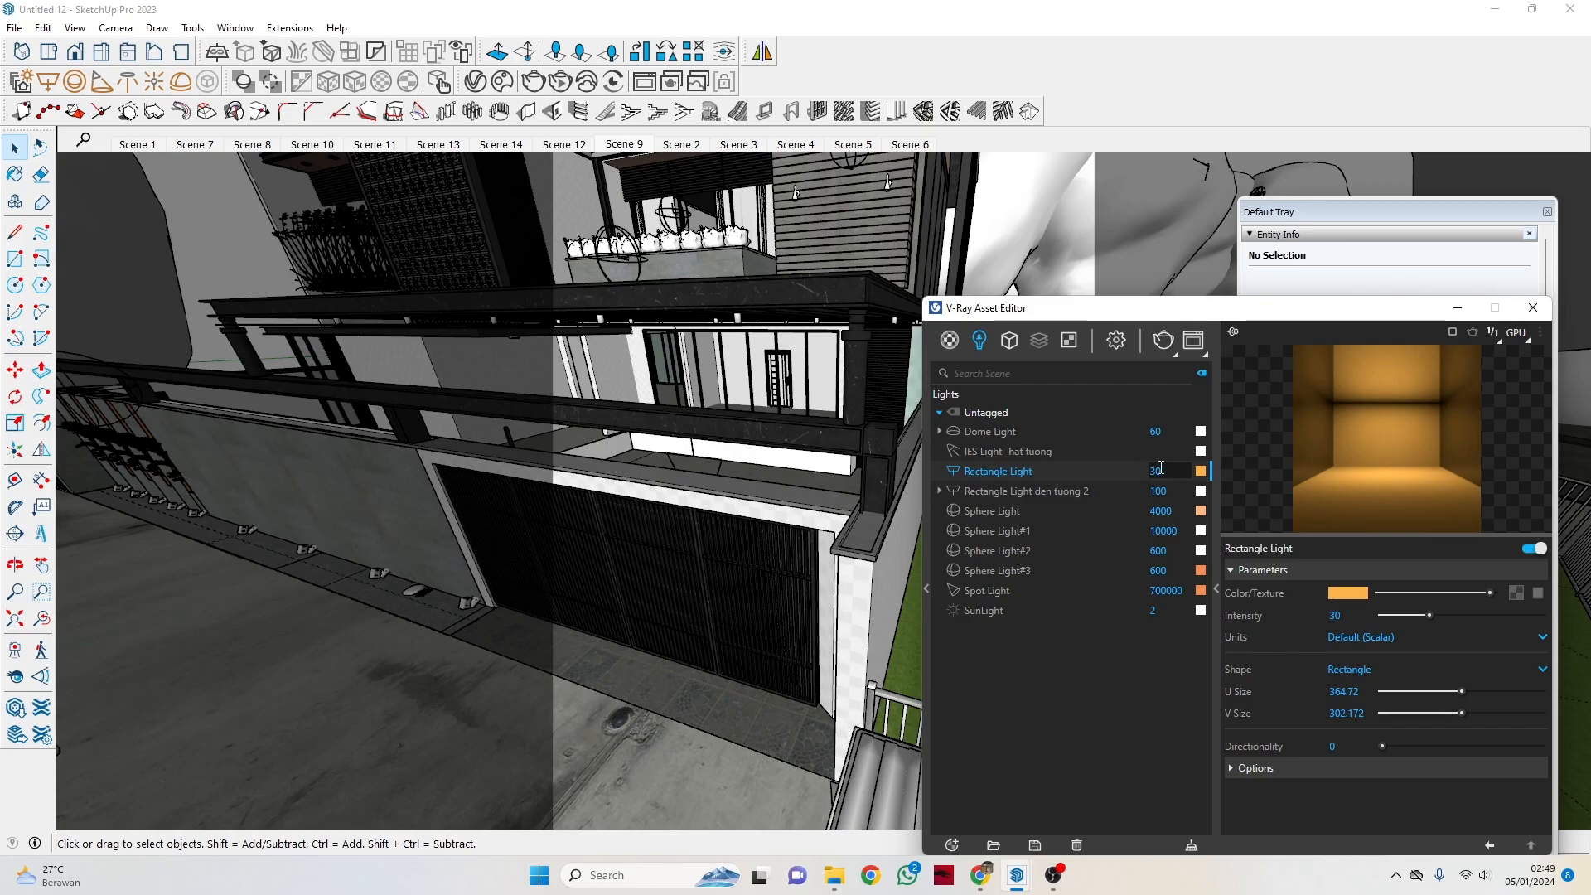
{"action": "middle_click_drag", "start_coordinate": [585, 365], "coordinate": [489, 388]}
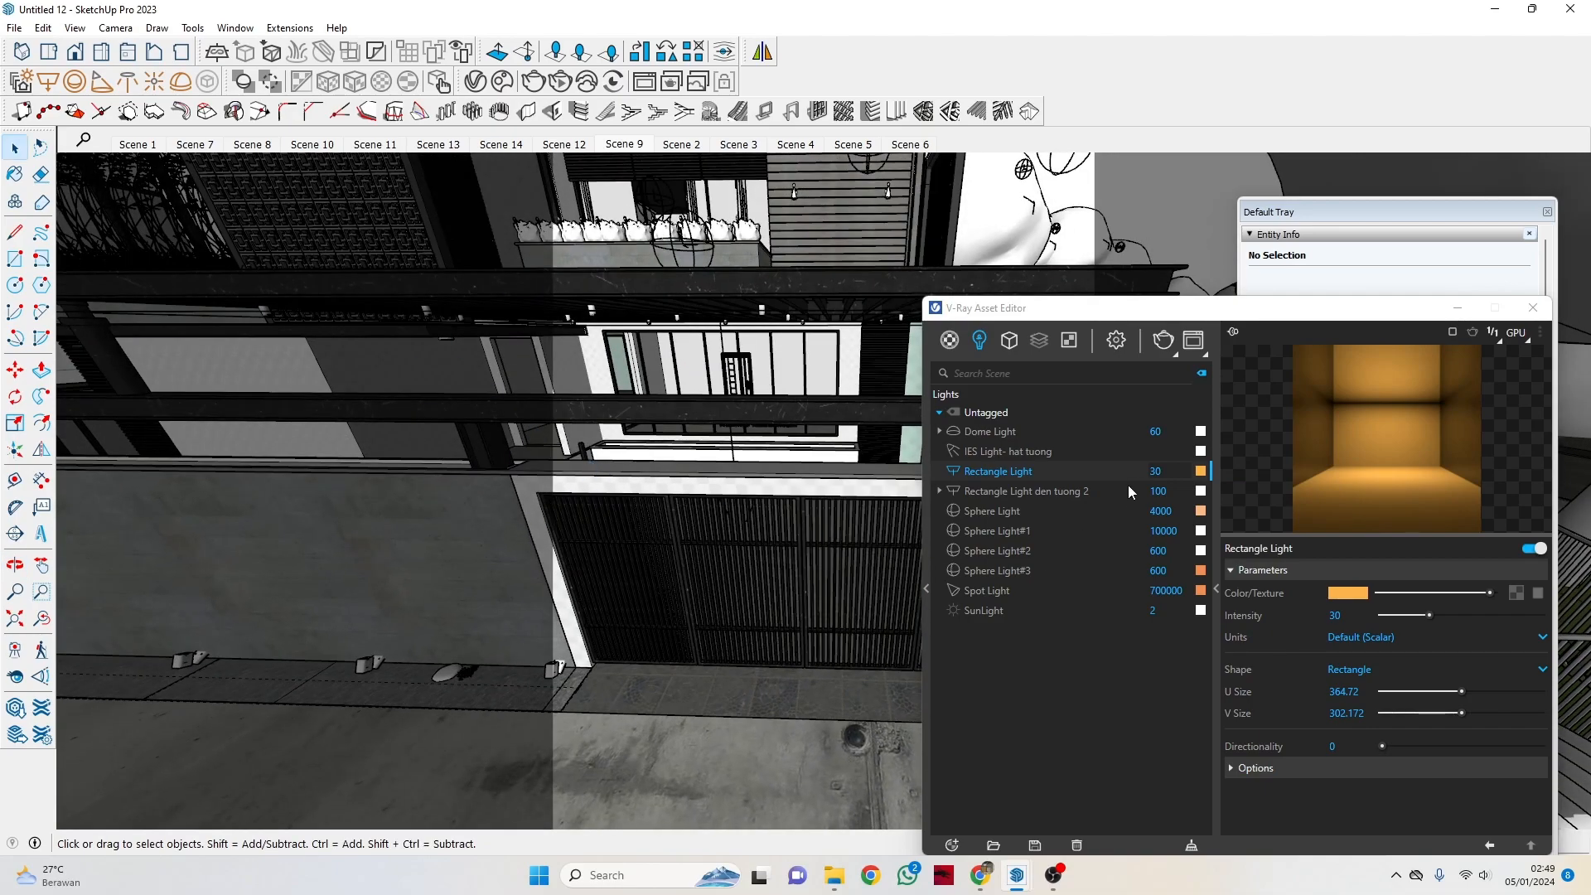
{"action": "left_click", "coordinate": [1172, 473]}
{"action": "key", "text": "Return"}
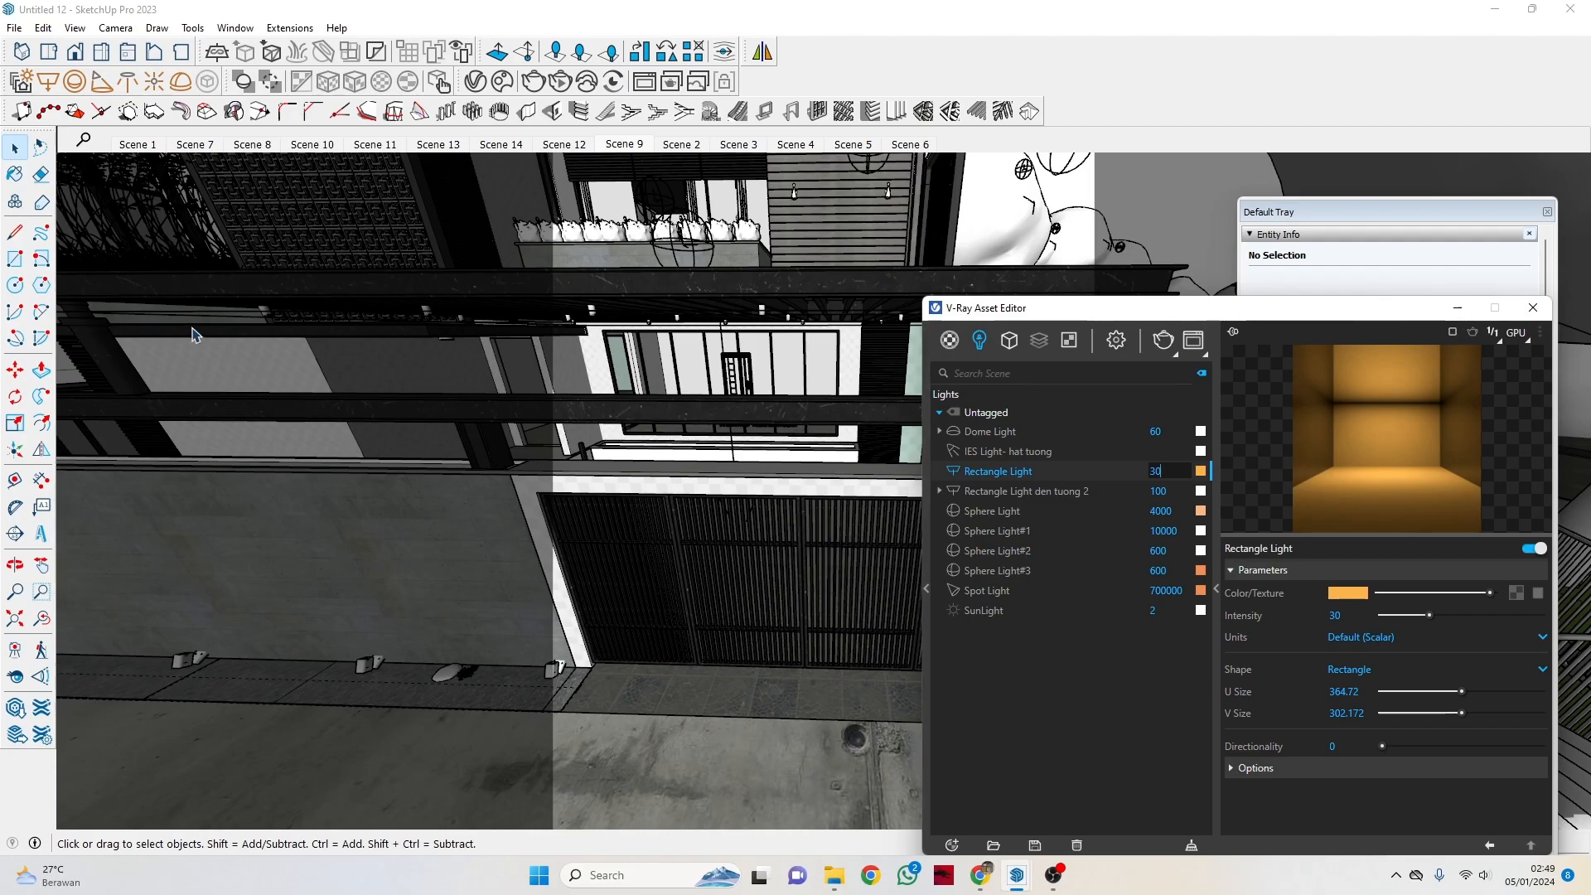
{"action": "scroll", "coordinate": [192, 336], "scroll_direction": "down", "scroll_amount": 5}
{"action": "scroll", "coordinate": [627, 389], "scroll_direction": "up", "scroll_amount": 5}
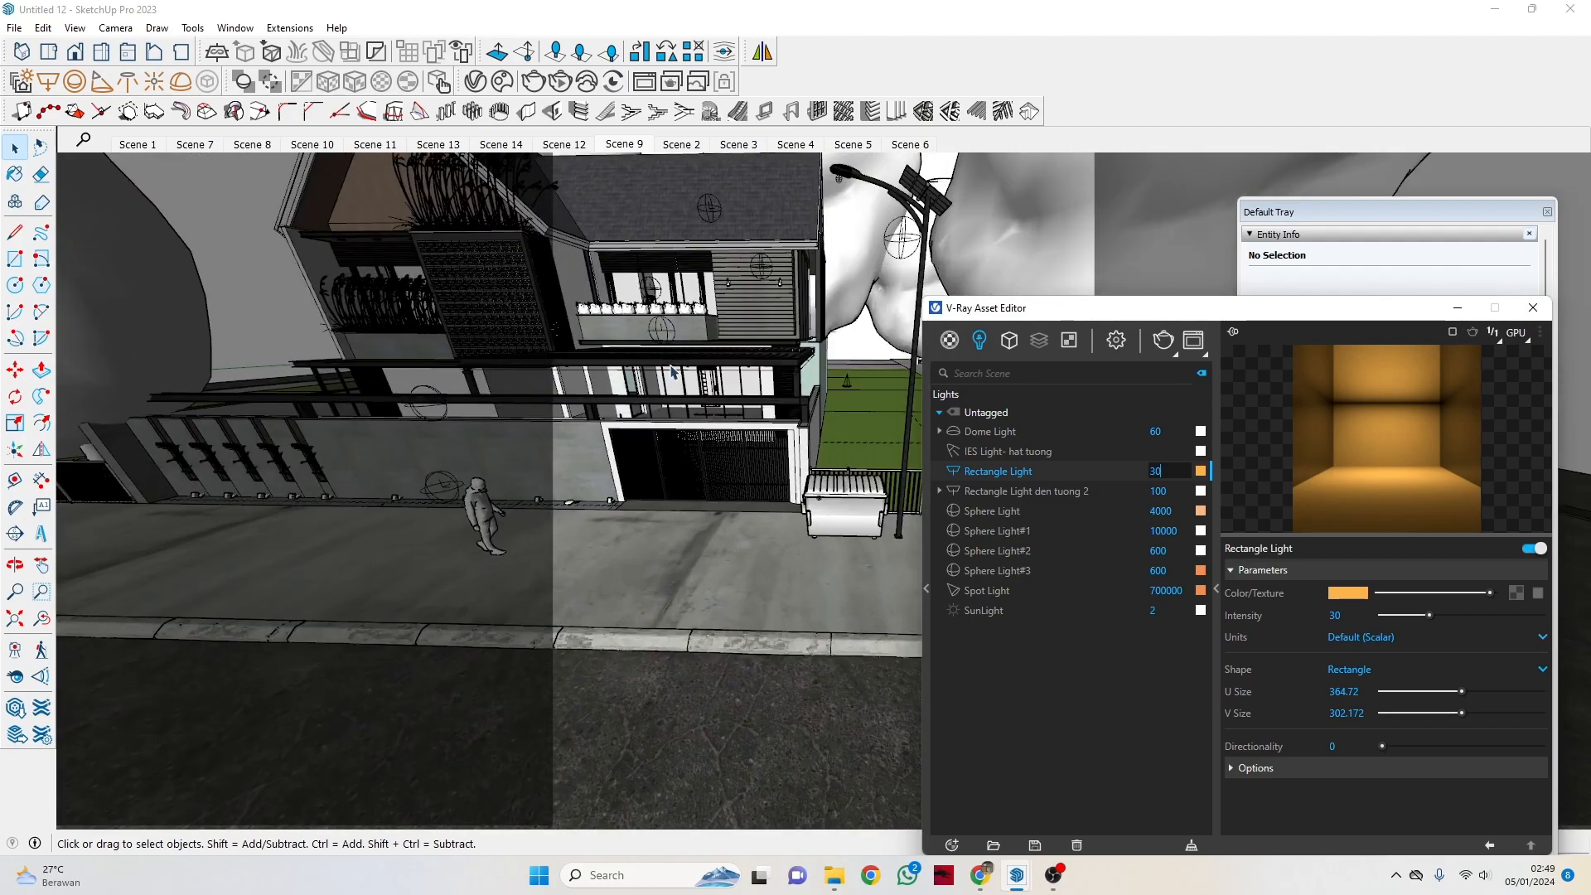
{"action": "middle_click_drag", "start_coordinate": [627, 386], "coordinate": [601, 328]}
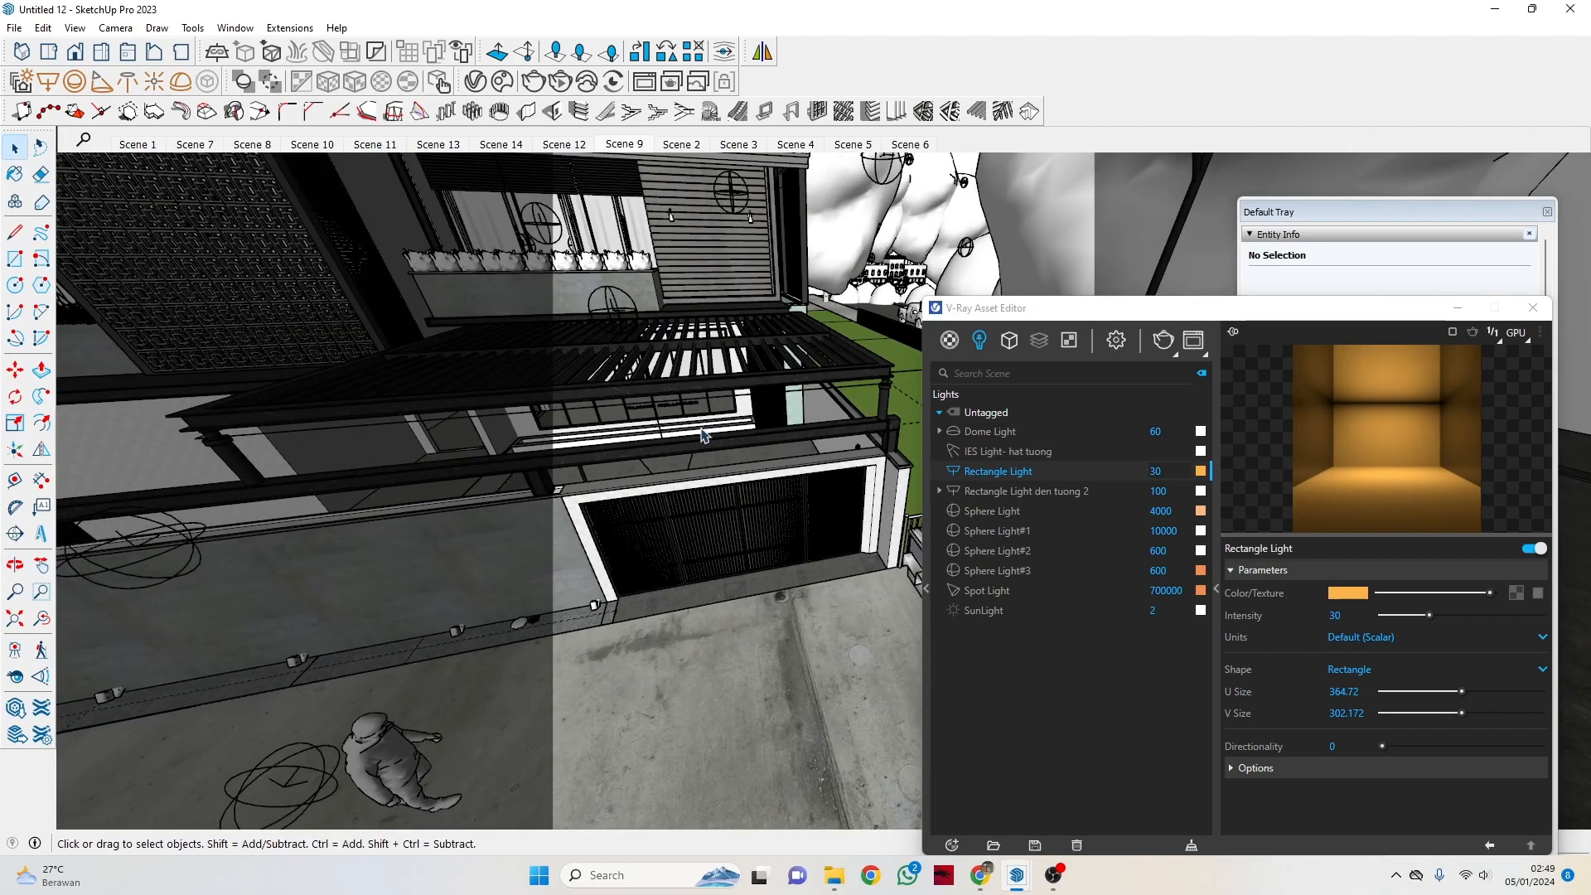
{"action": "scroll", "coordinate": [890, 650], "scroll_direction": "down", "scroll_amount": 2}
{"action": "mouse_move", "coordinate": [894, 652]}
{"action": "middle_mouse_down"}
{"action": "mouse_move", "coordinate": [710, 579]}
{"action": "mouse_move", "coordinate": [505, 535]}
{"action": "mouse_move", "coordinate": [500, 501]}
{"action": "mouse_move", "coordinate": [455, 454]}
{"action": "mouse_move", "coordinate": [410, 448]}
{"action": "middle_mouse_up"}
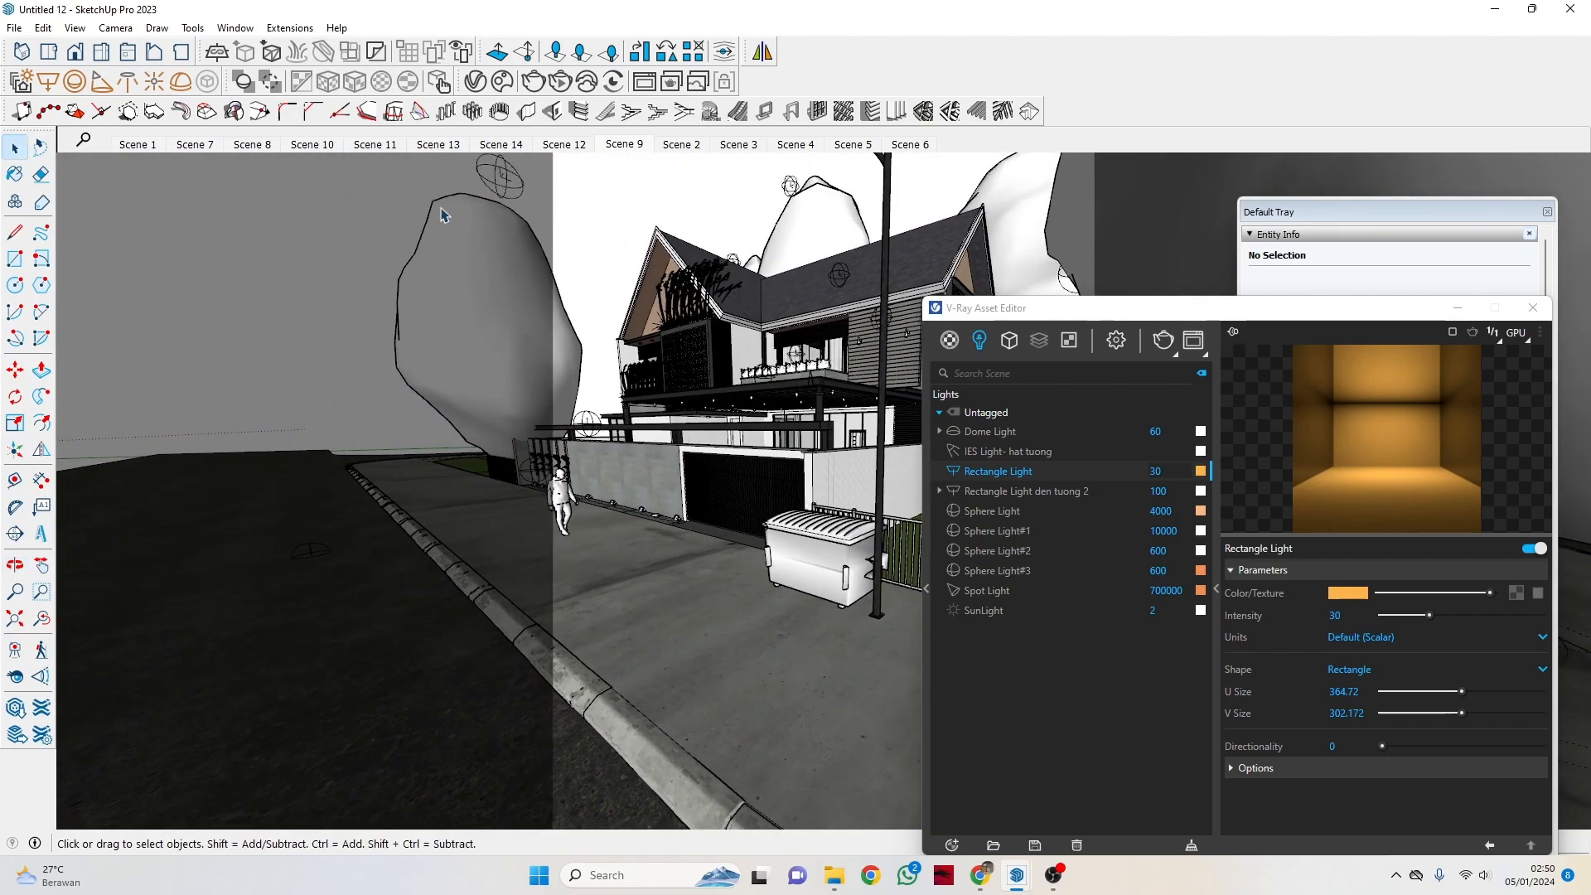
Restore the Scene 9 camera view and close the V-Ray Asset Editor.
{"action": "left_click", "coordinate": [617, 147]}
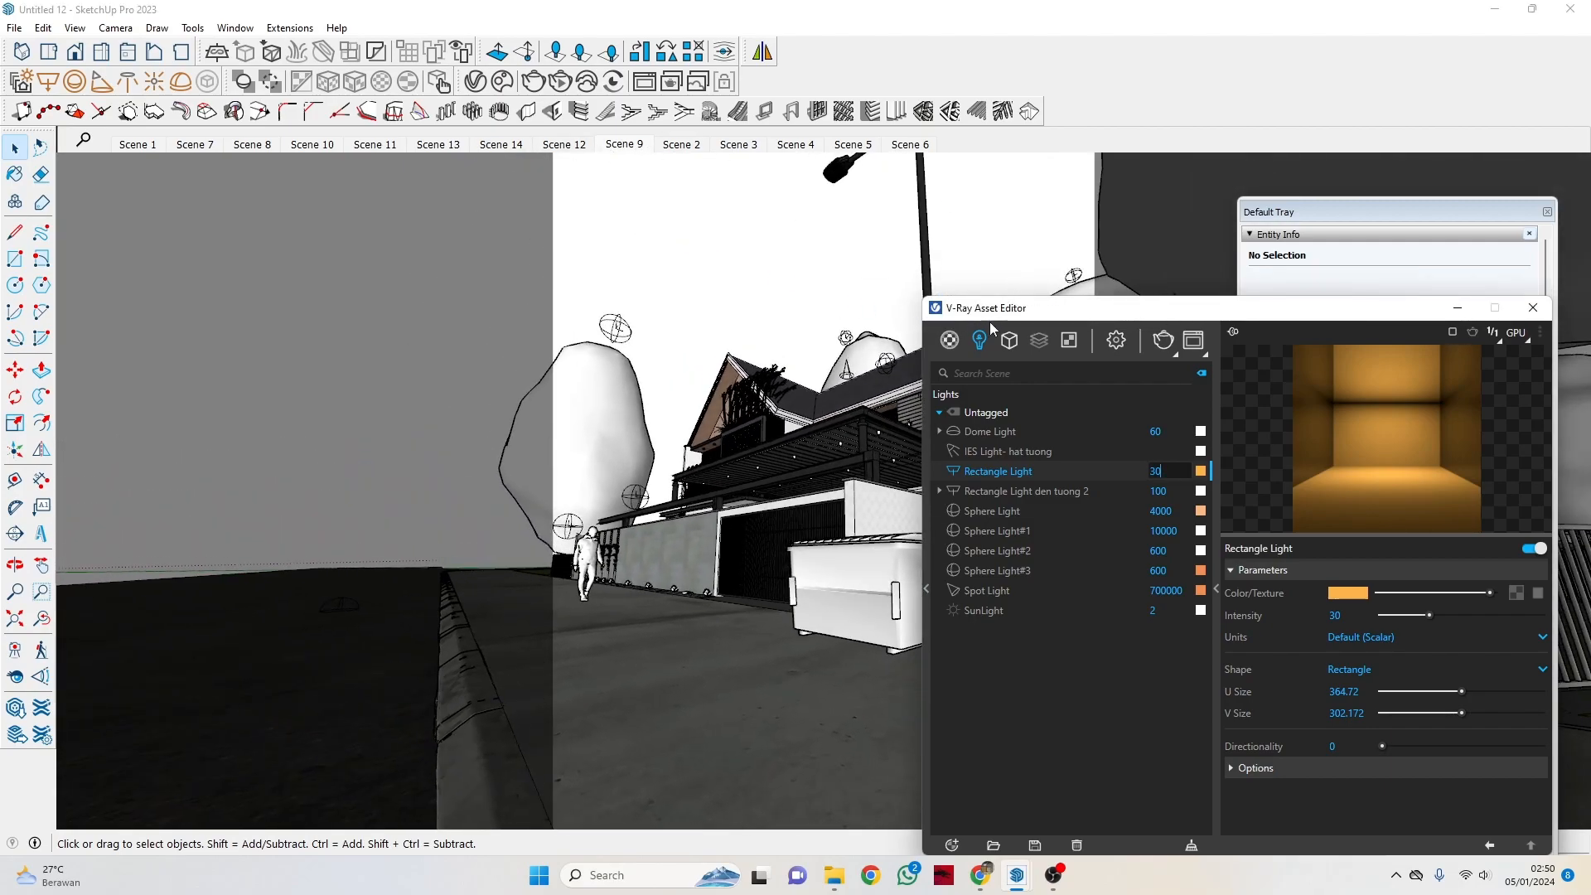
{"action": "left_click_drag", "start_coordinate": [1119, 316], "coordinate": [1130, 50]}
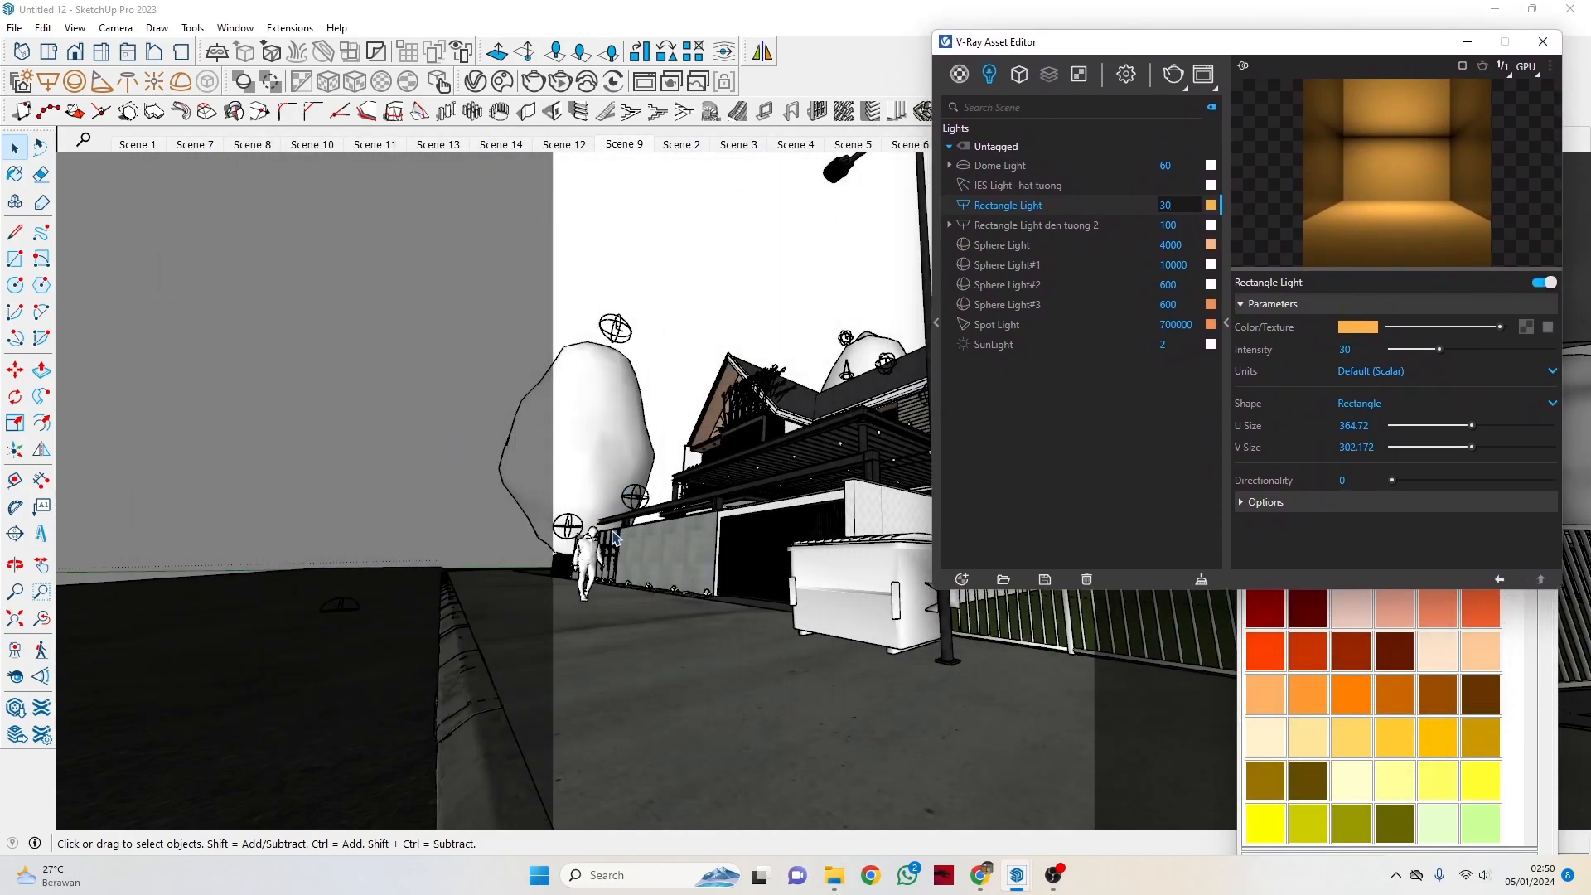
{"action": "left_click", "coordinate": [1542, 41]}
Switch to File Explorer and open the image tropis render 5.8 from the renderluth folder.
{"action": "left_click", "coordinate": [835, 880]}
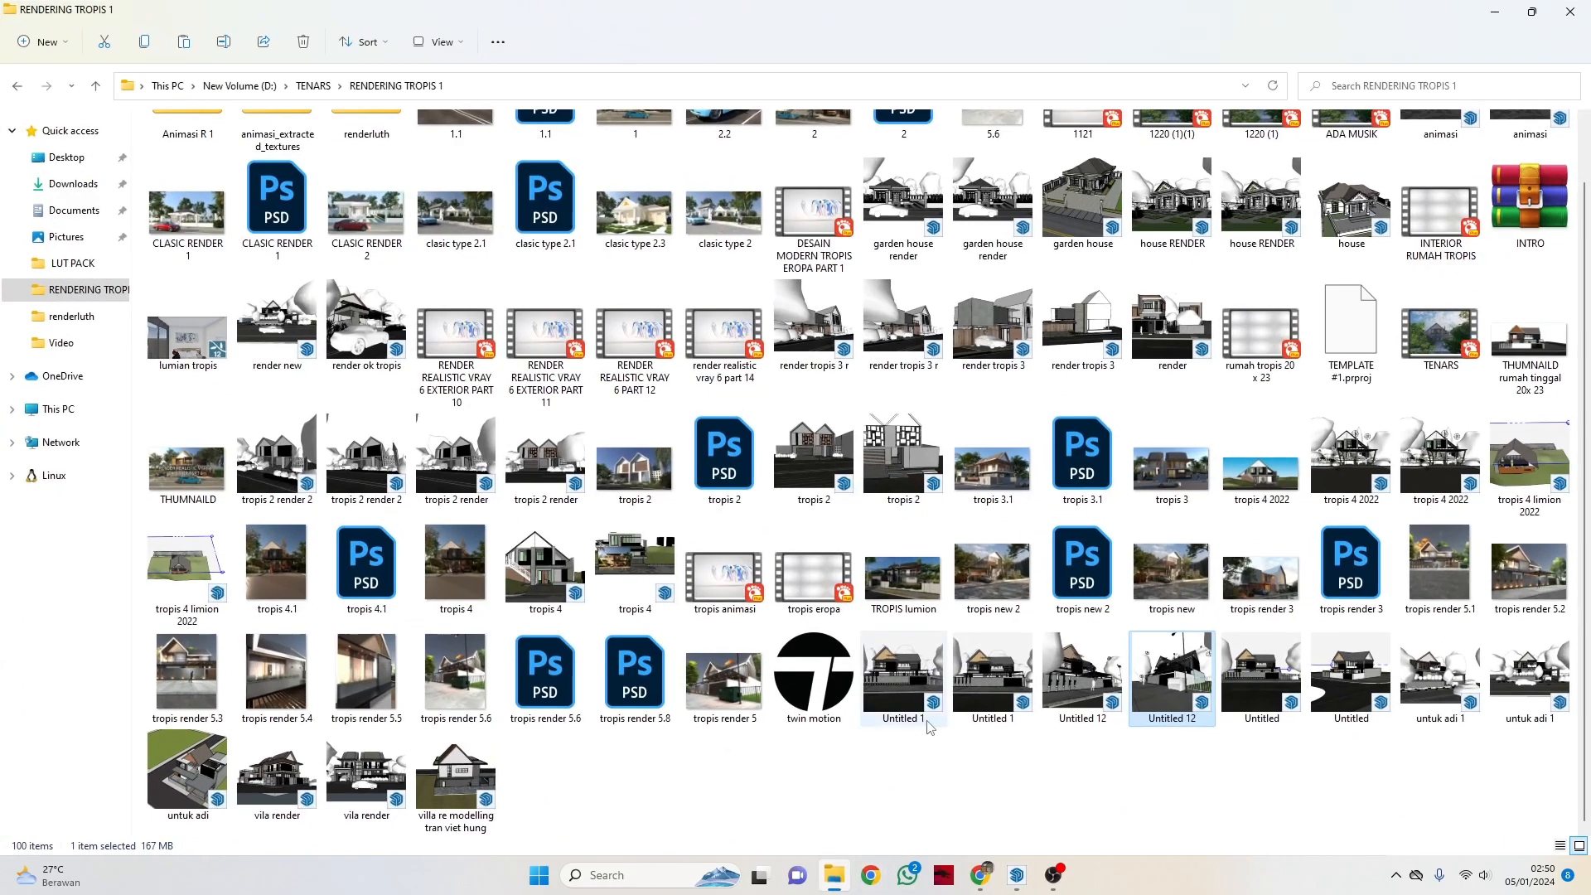
{"action": "scroll", "coordinate": [357, 177], "scroll_direction": "up", "scroll_amount": 1}
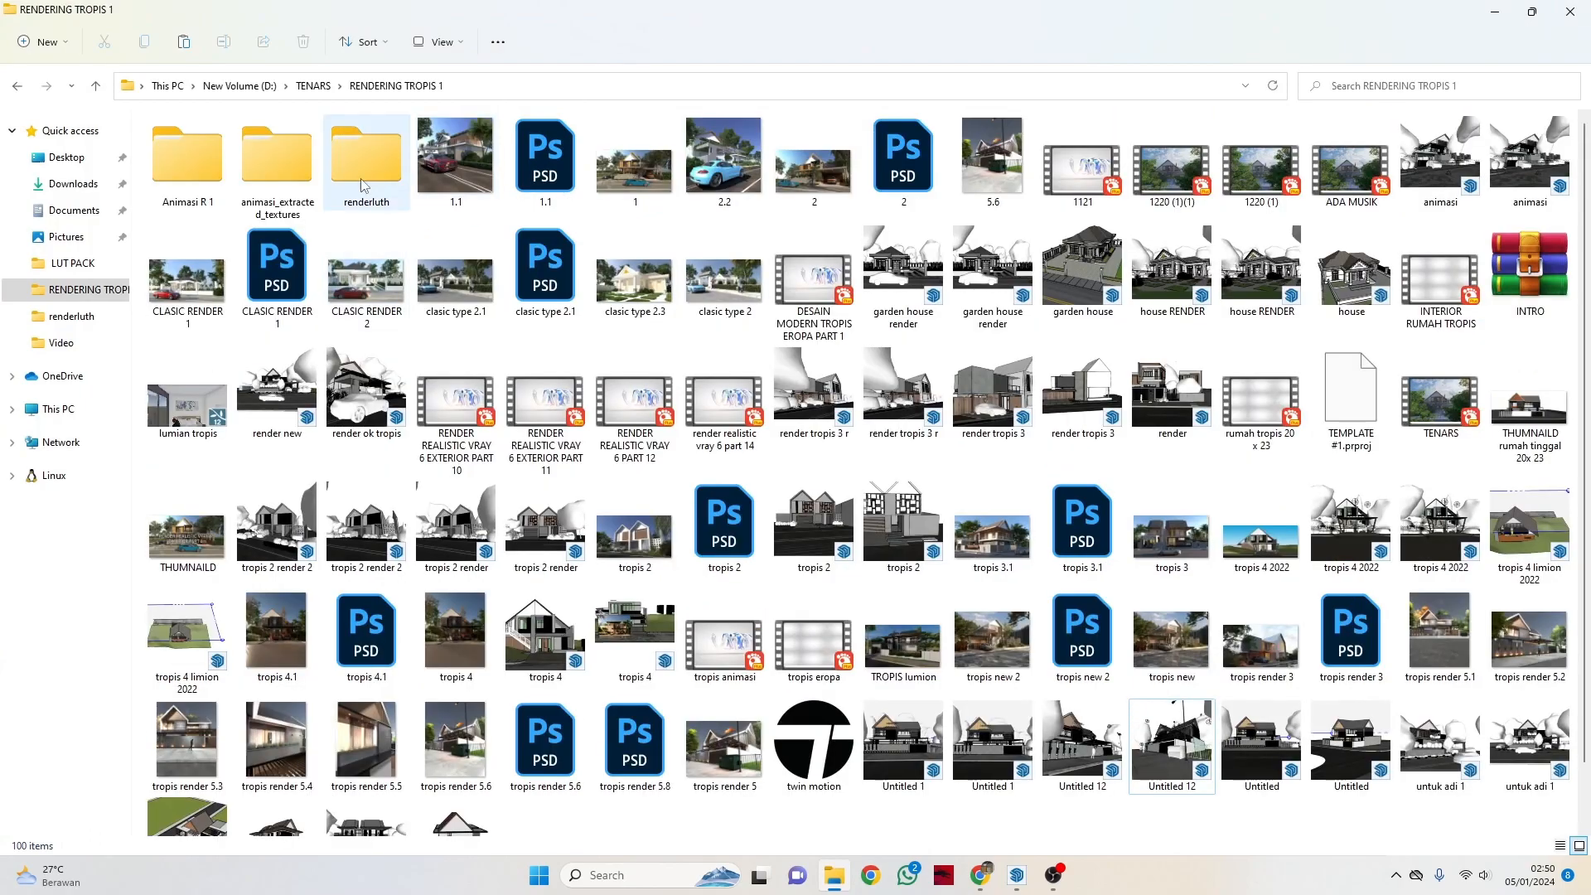
{"action": "double_click", "coordinate": [361, 166]}
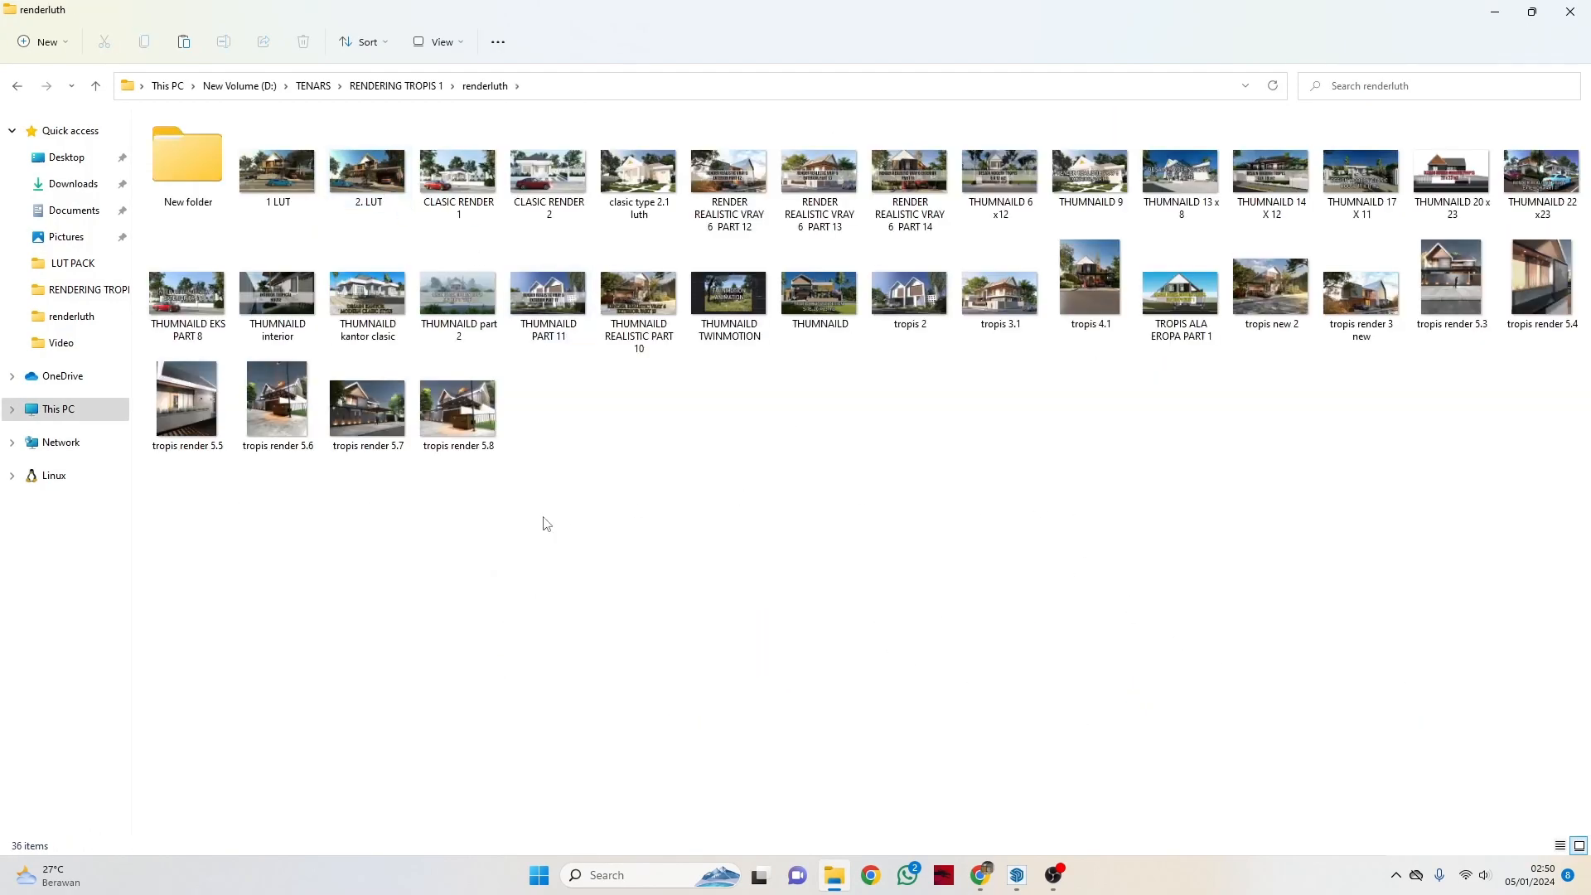
{"action": "double_click", "coordinate": [457, 408]}
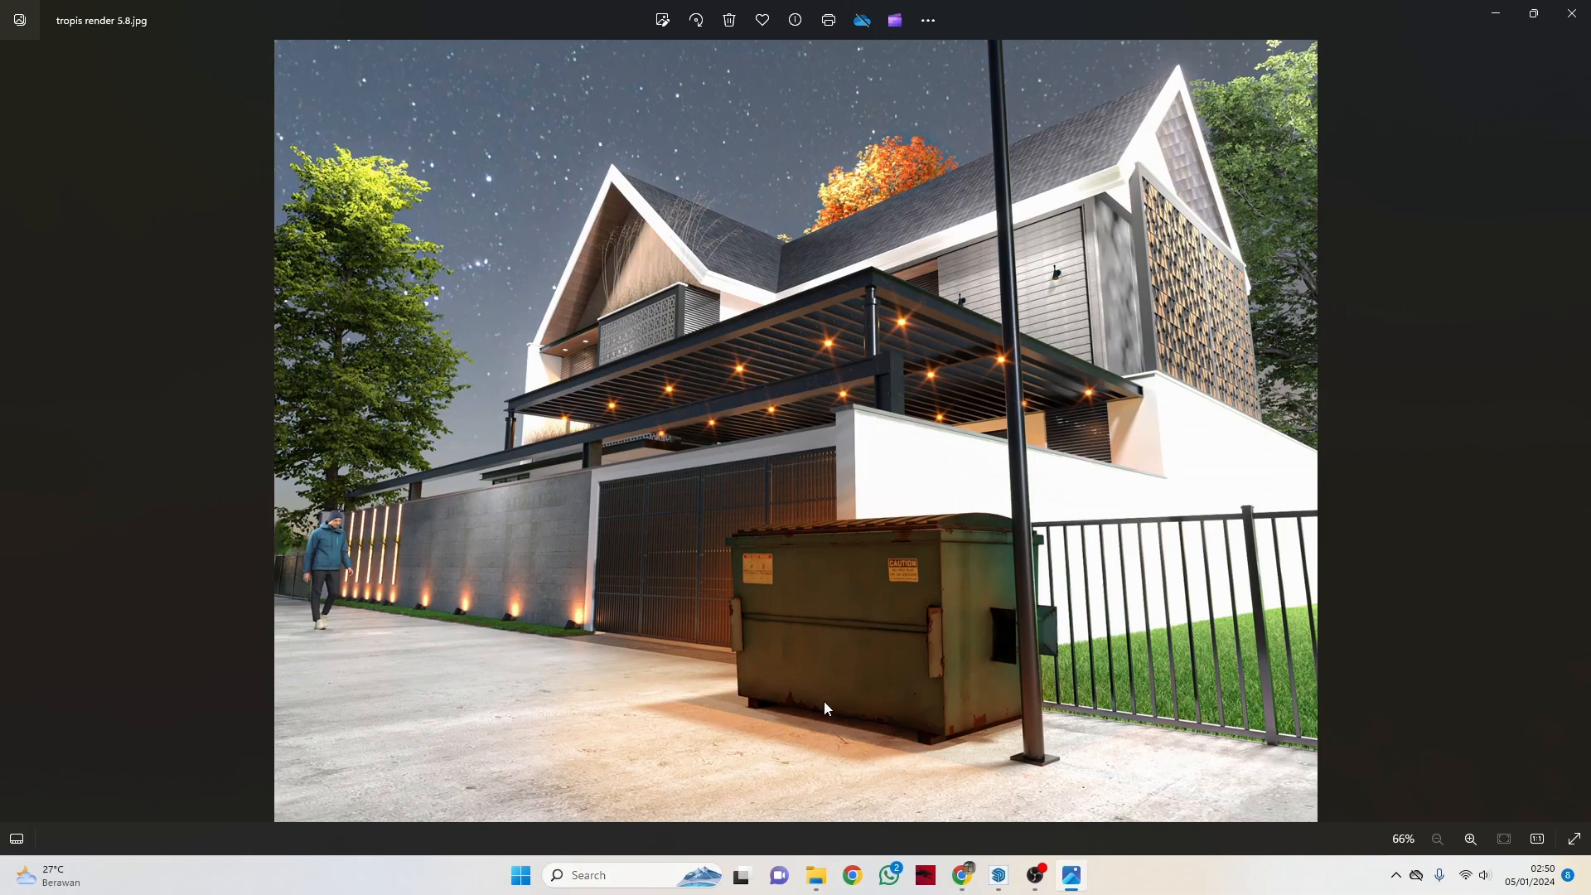
Show tropis render 5.7 and examine the street lamp, tree, canopy downlights and wall lights up close.
{"action": "key", "text": "Left"}
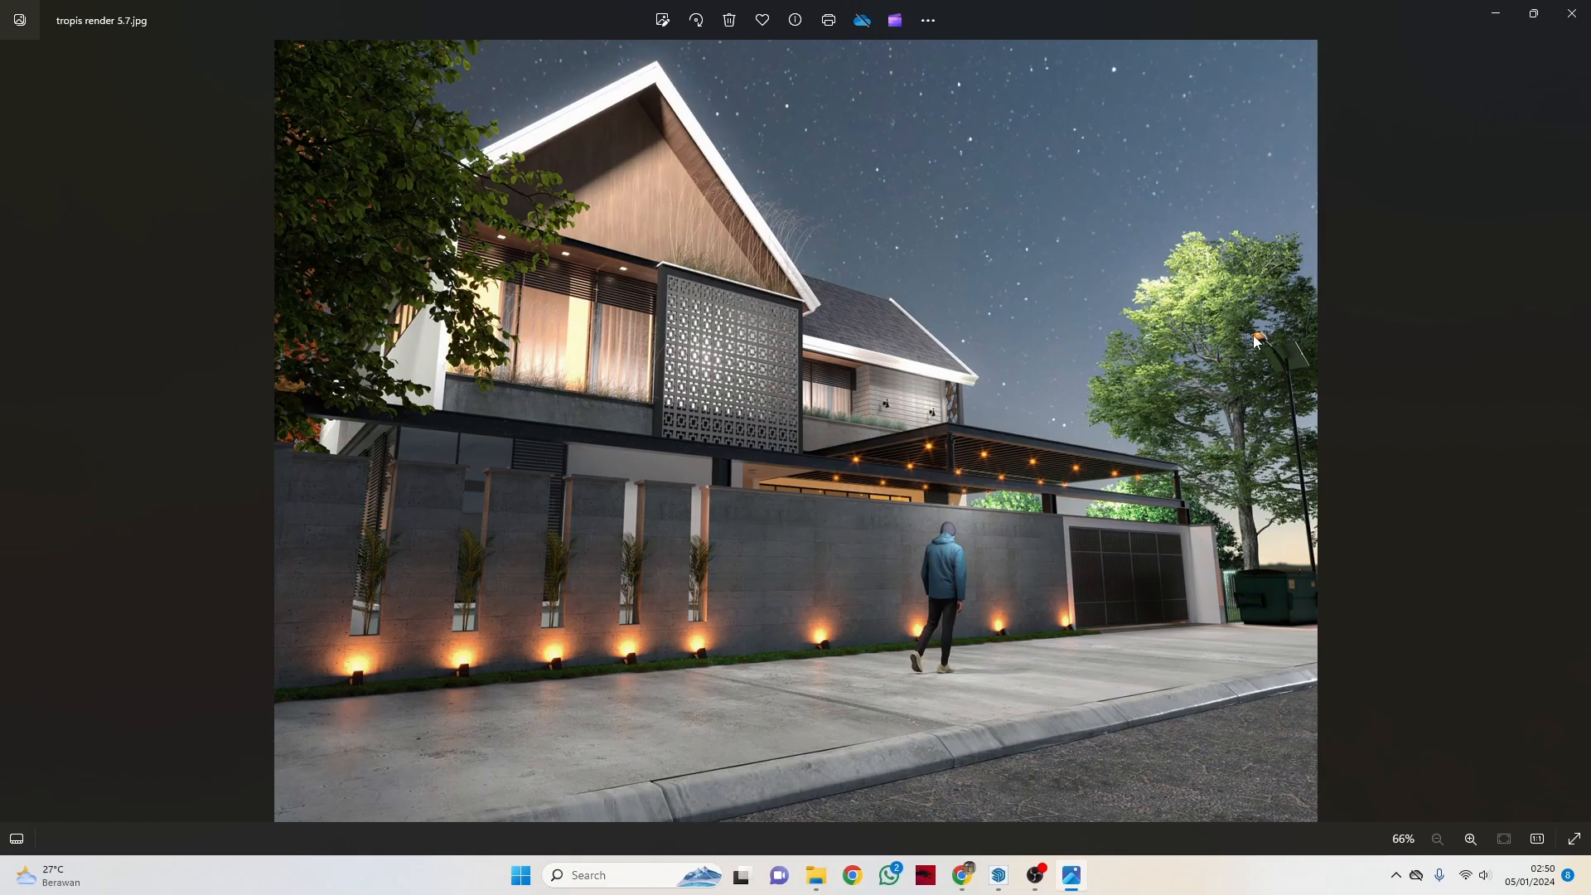
{"action": "scroll", "coordinate": [1264, 336], "scroll_direction": "up", "scroll_amount": 4}
{"action": "scroll", "coordinate": [1396, 400], "scroll_direction": "up", "scroll_amount": 3}
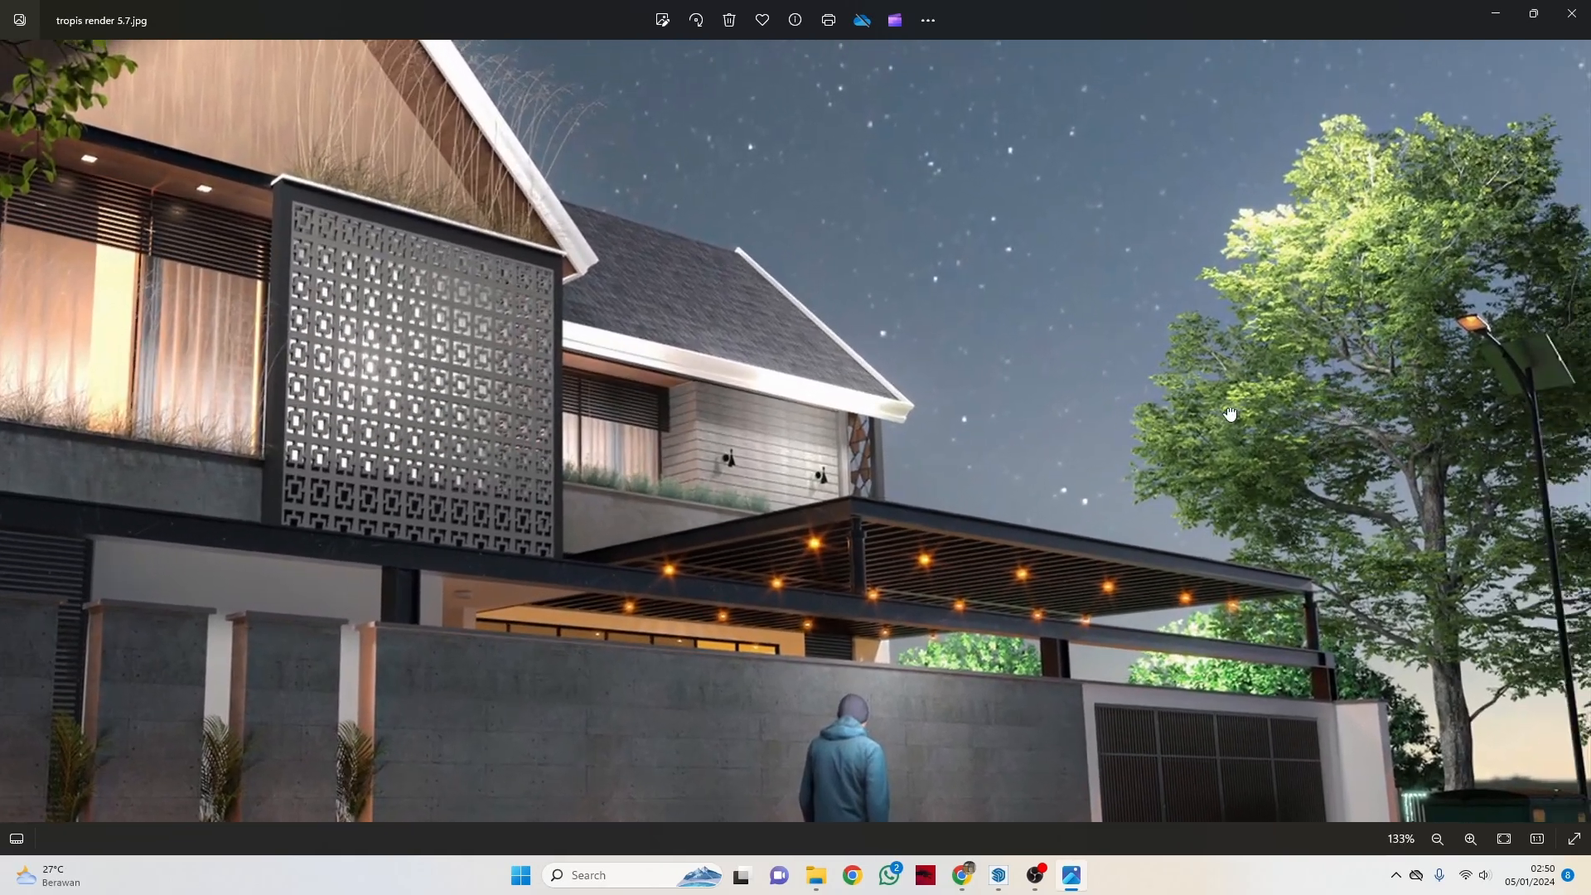
{"action": "scroll", "coordinate": [1496, 342], "scroll_direction": "down", "scroll_amount": 5}
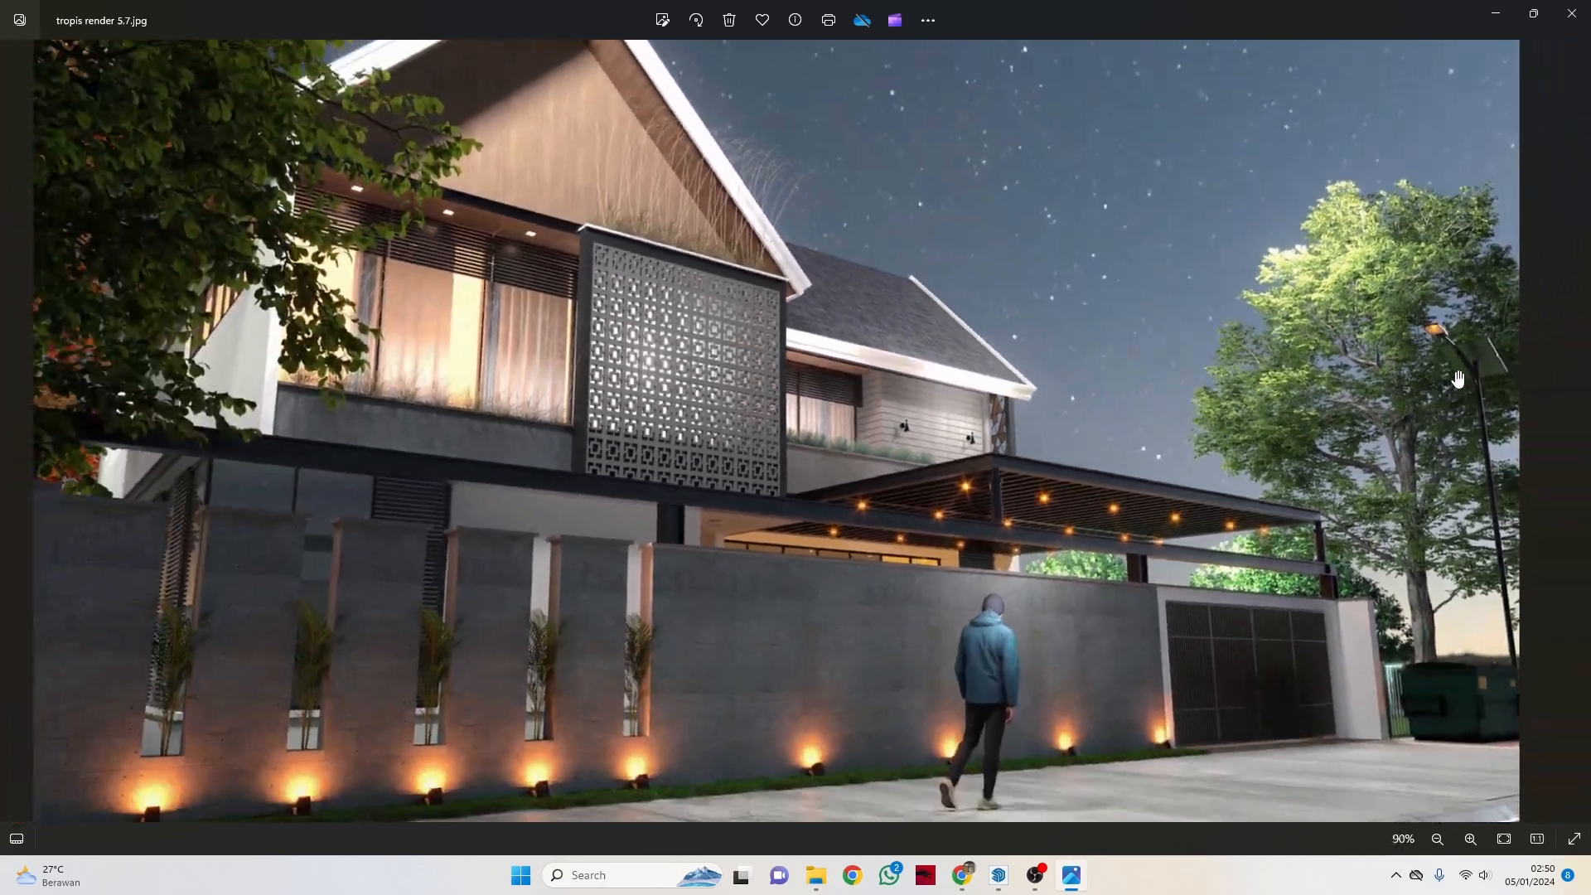
{"action": "scroll", "coordinate": [783, 511], "scroll_direction": "up", "scroll_amount": 4}
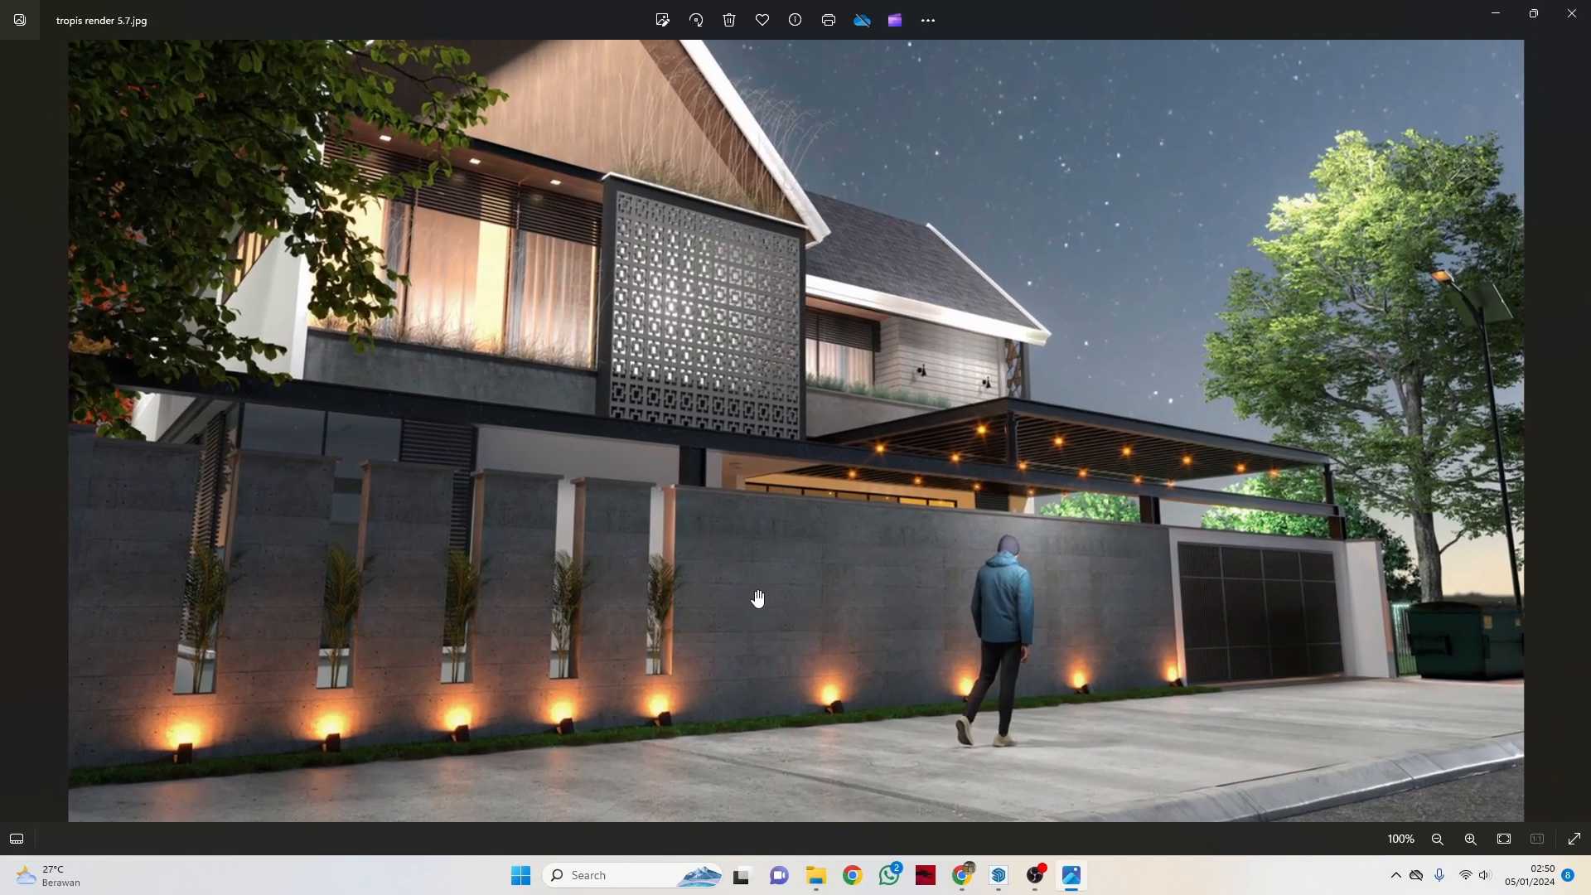
{"action": "scroll", "coordinate": [743, 503], "scroll_direction": "down", "scroll_amount": 3}
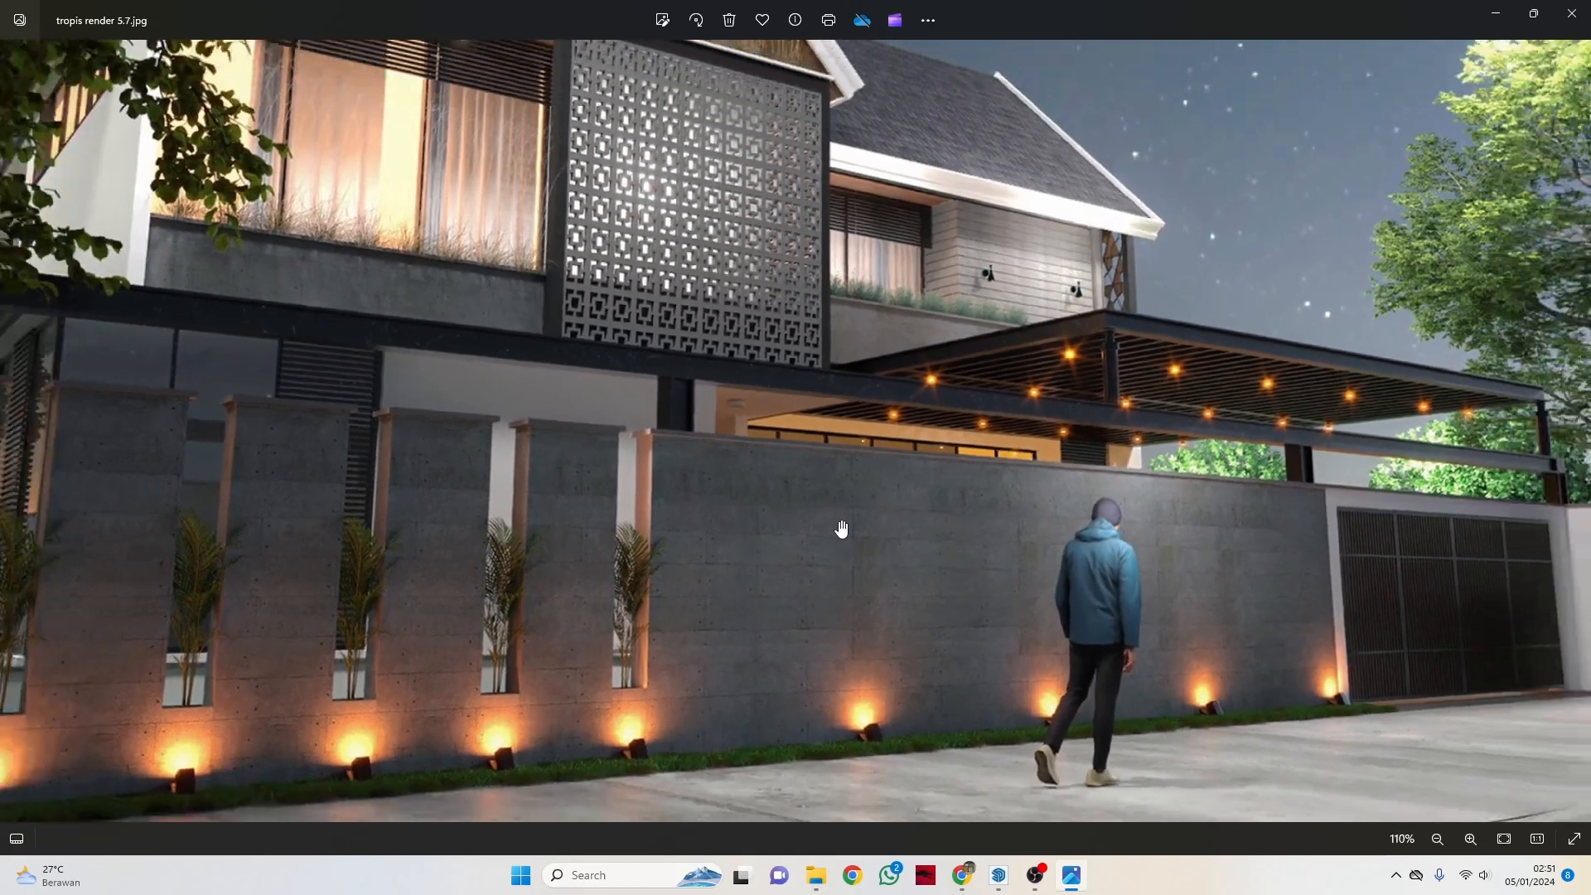
{"action": "scroll", "coordinate": [1303, 780], "scroll_direction": "up", "scroll_amount": 2}
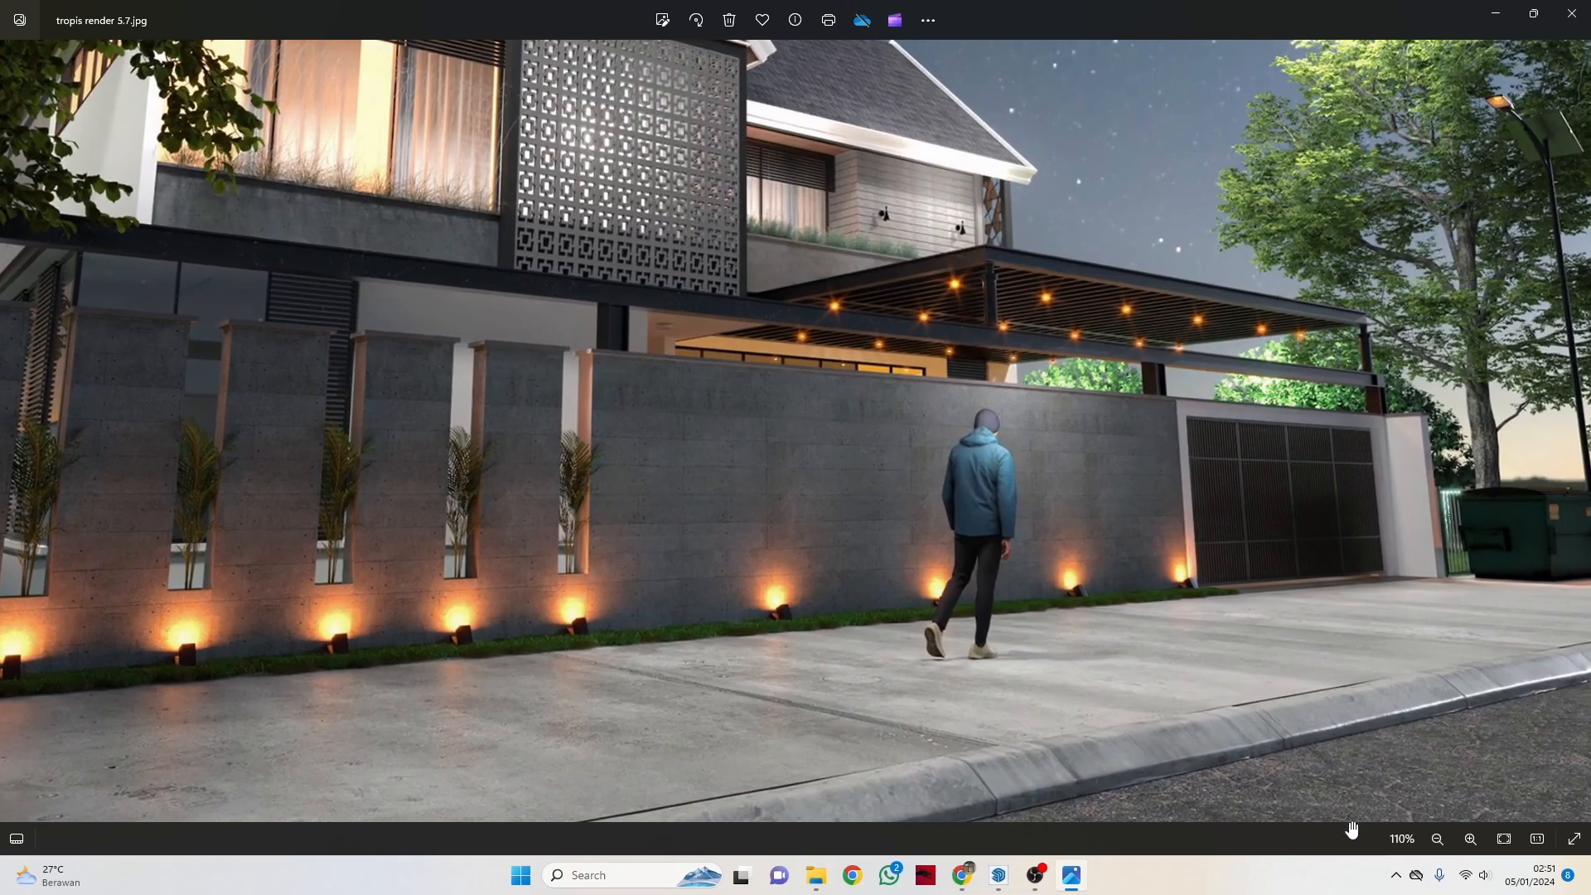
{"action": "scroll", "coordinate": [804, 470], "scroll_direction": "down", "scroll_amount": 3}
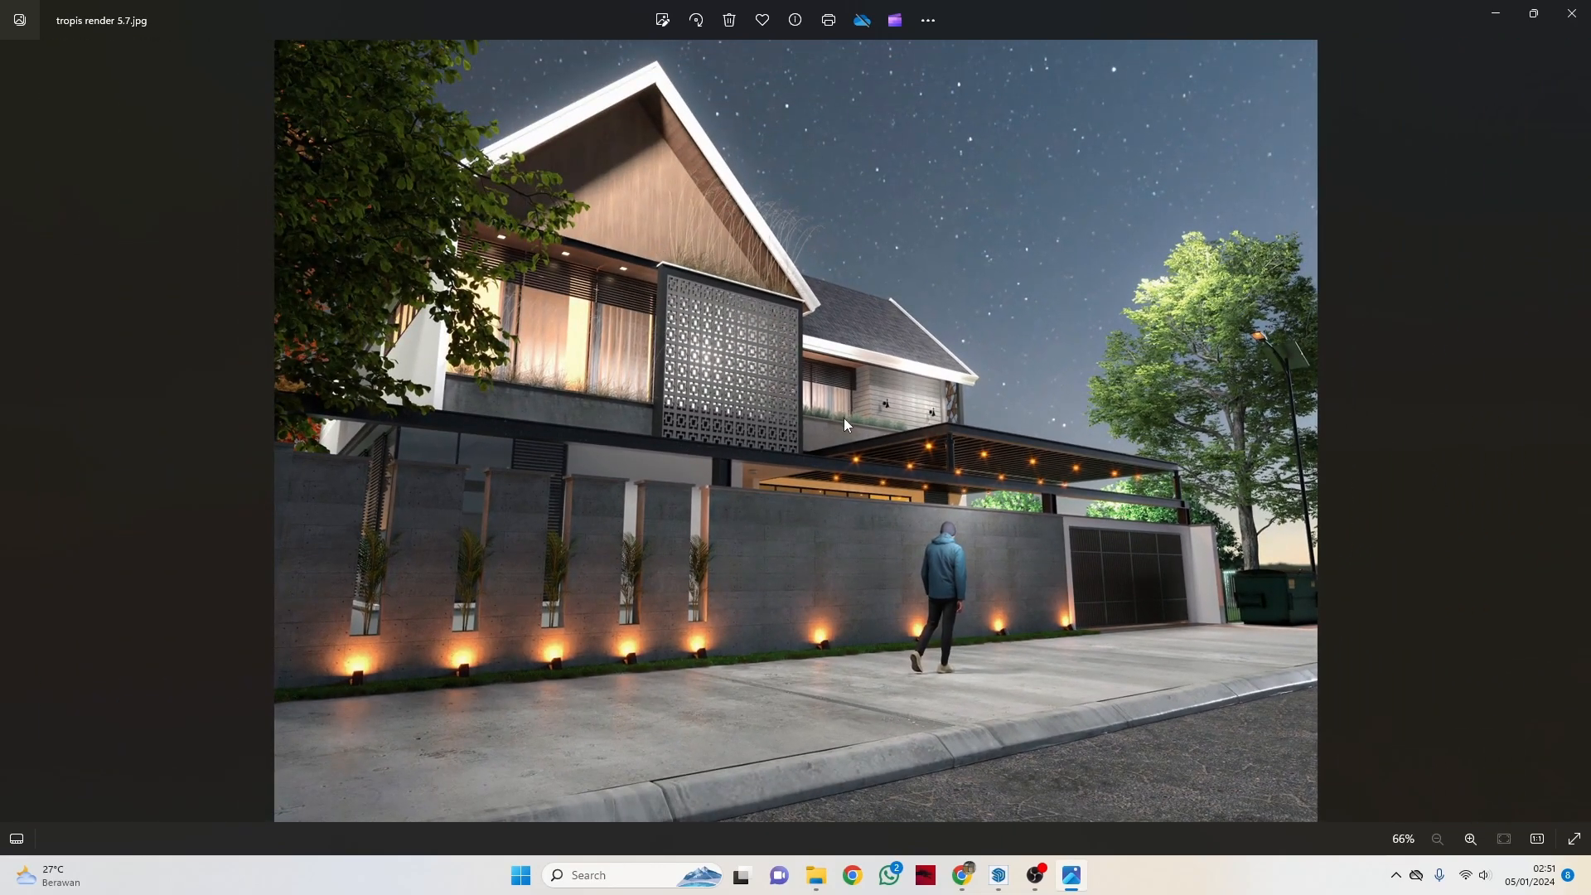
{"action": "scroll", "coordinate": [766, 458], "scroll_direction": "up", "scroll_amount": 3}
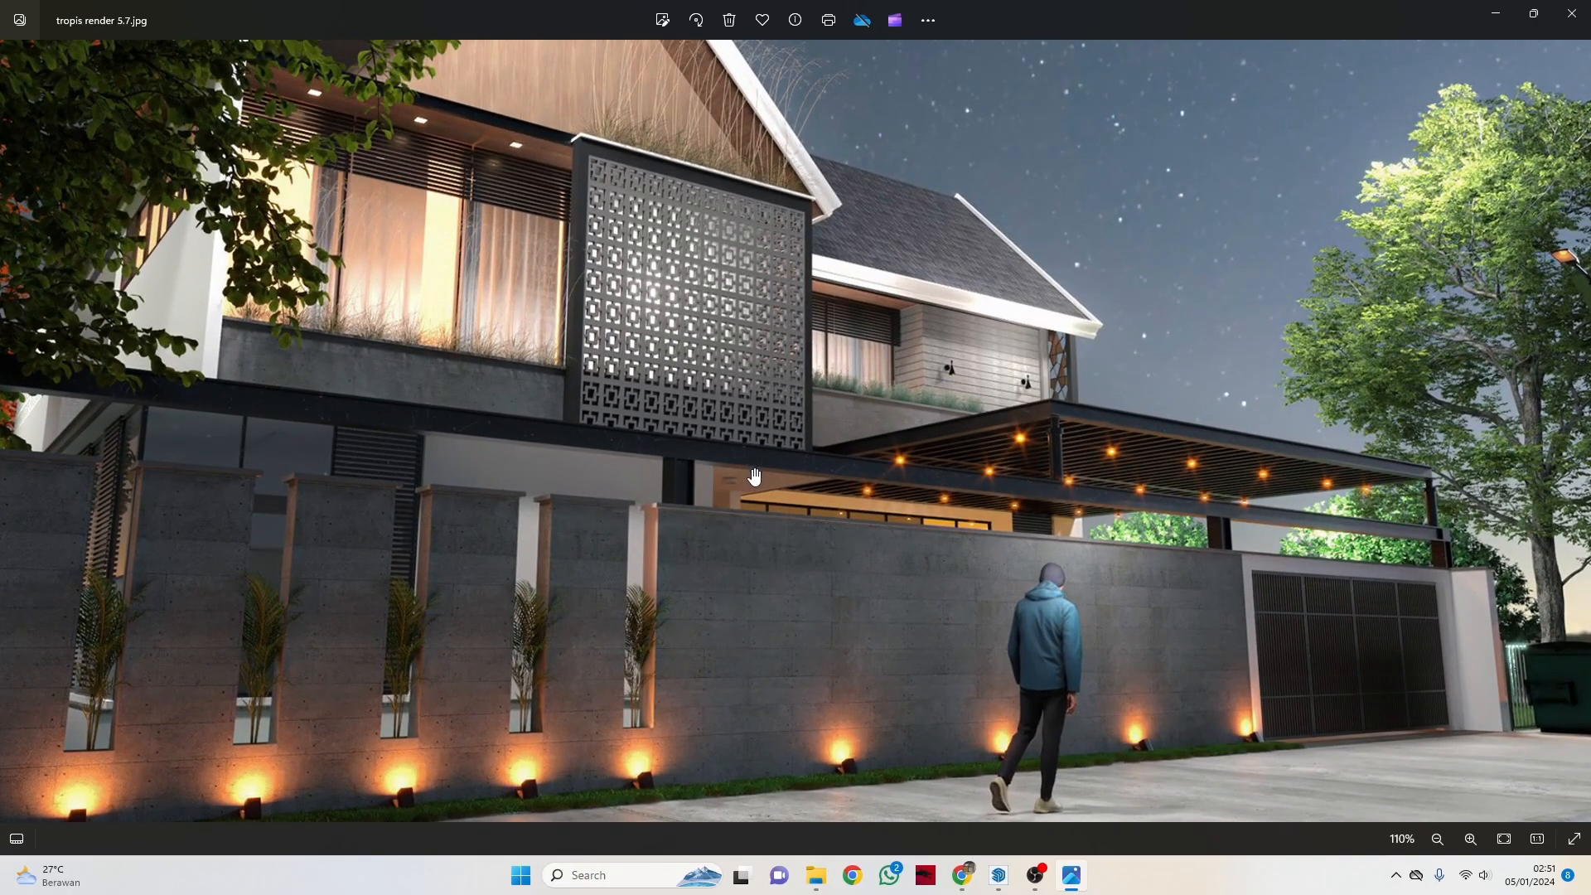
{"action": "scroll", "coordinate": [754, 485], "scroll_direction": "down", "scroll_amount": 3}
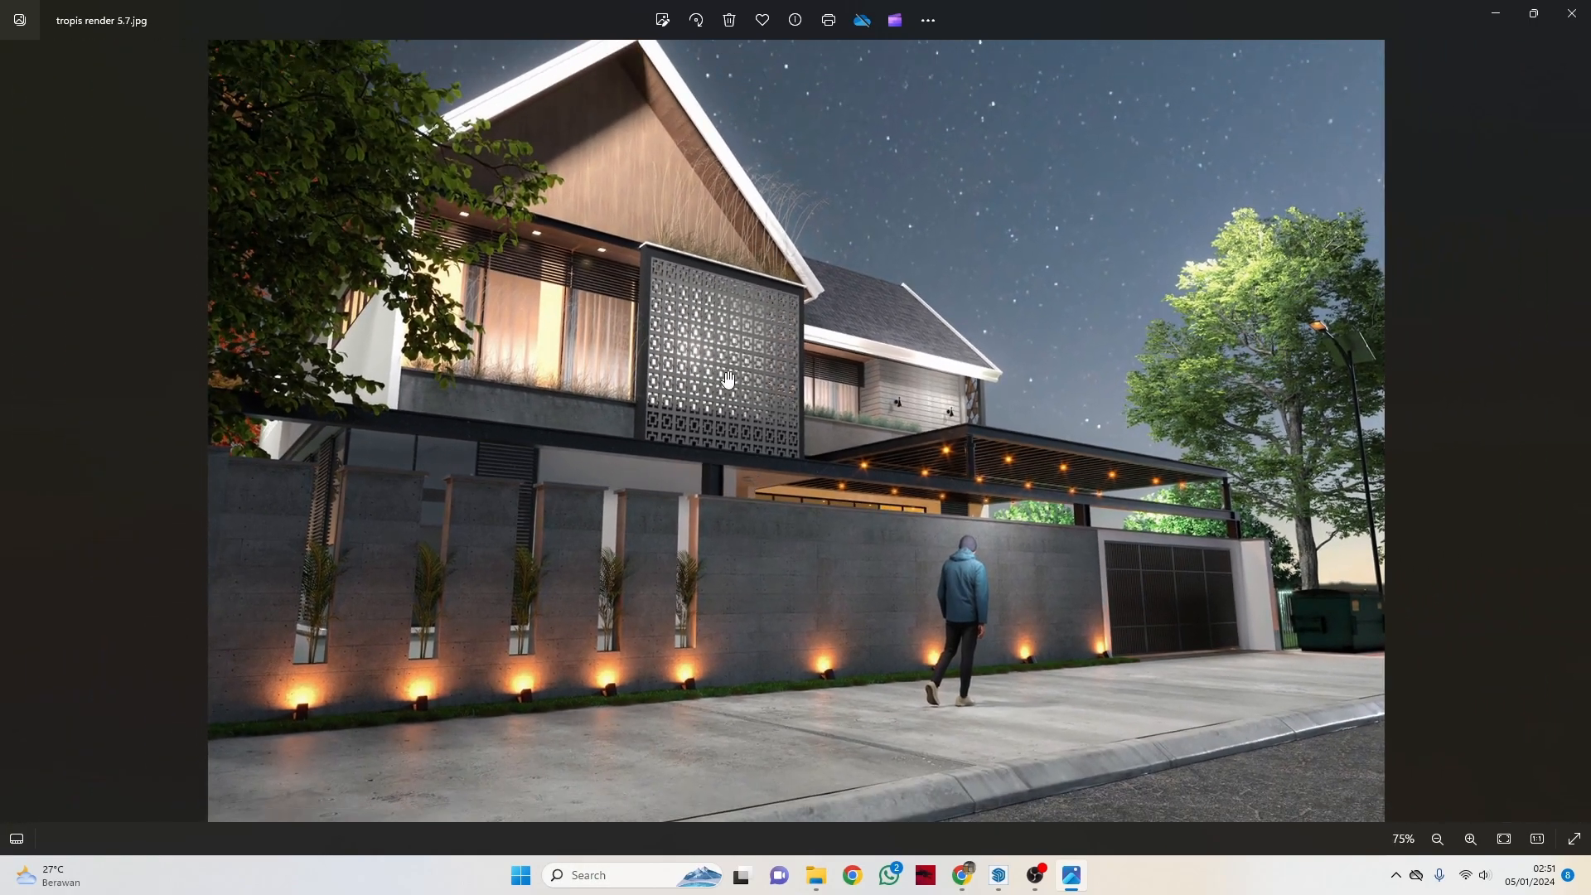
{"action": "scroll", "coordinate": [860, 401], "scroll_direction": "up", "scroll_amount": 2}
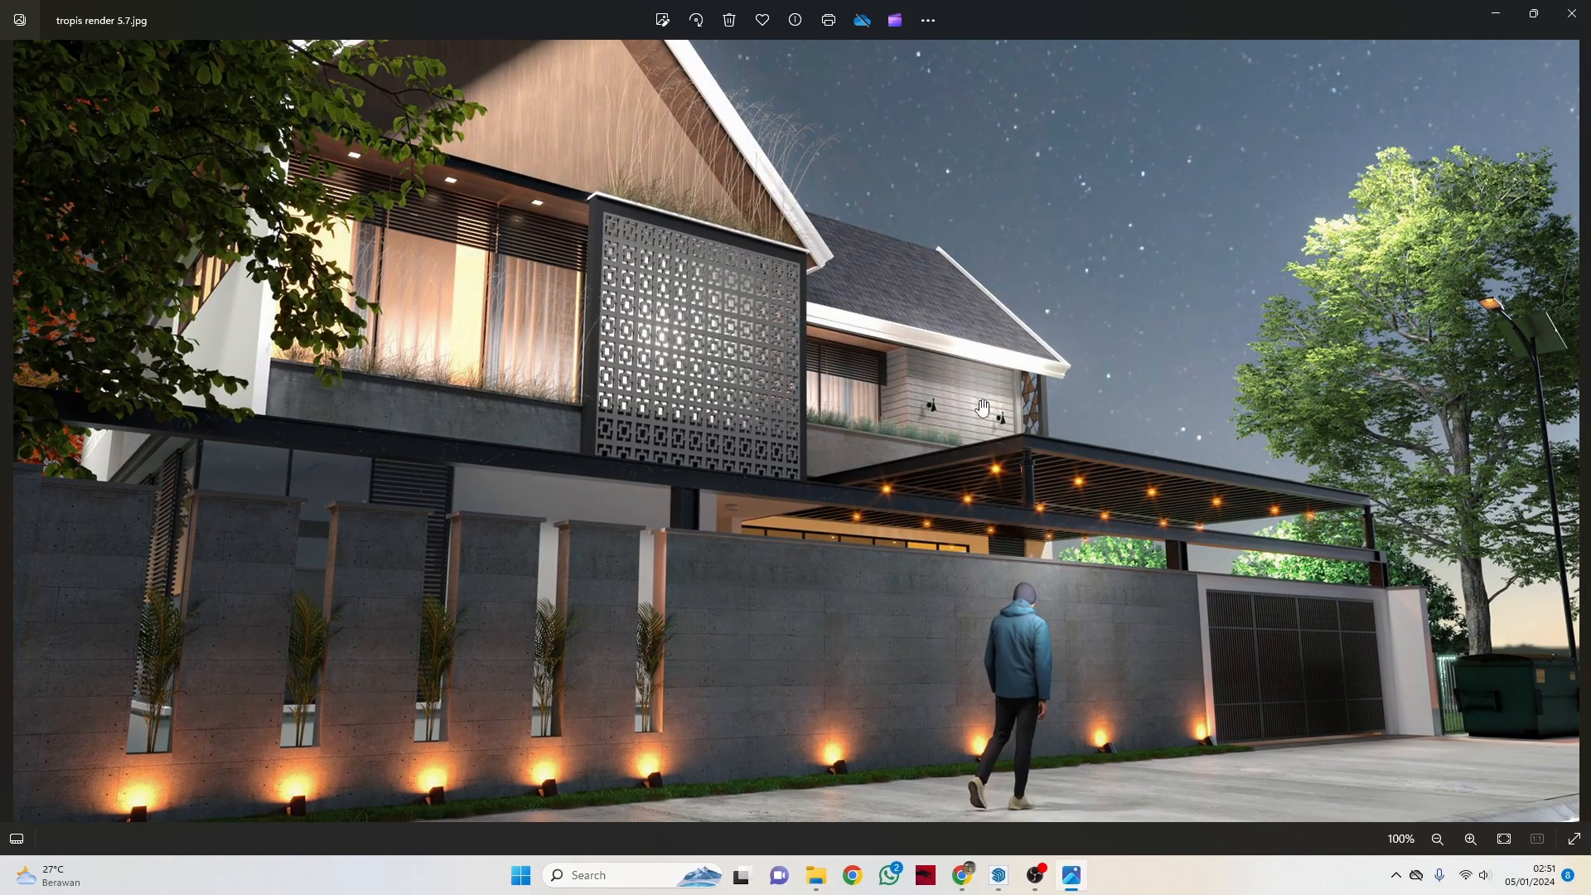
{"action": "scroll", "coordinate": [966, 405], "scroll_direction": "down", "scroll_amount": 2}
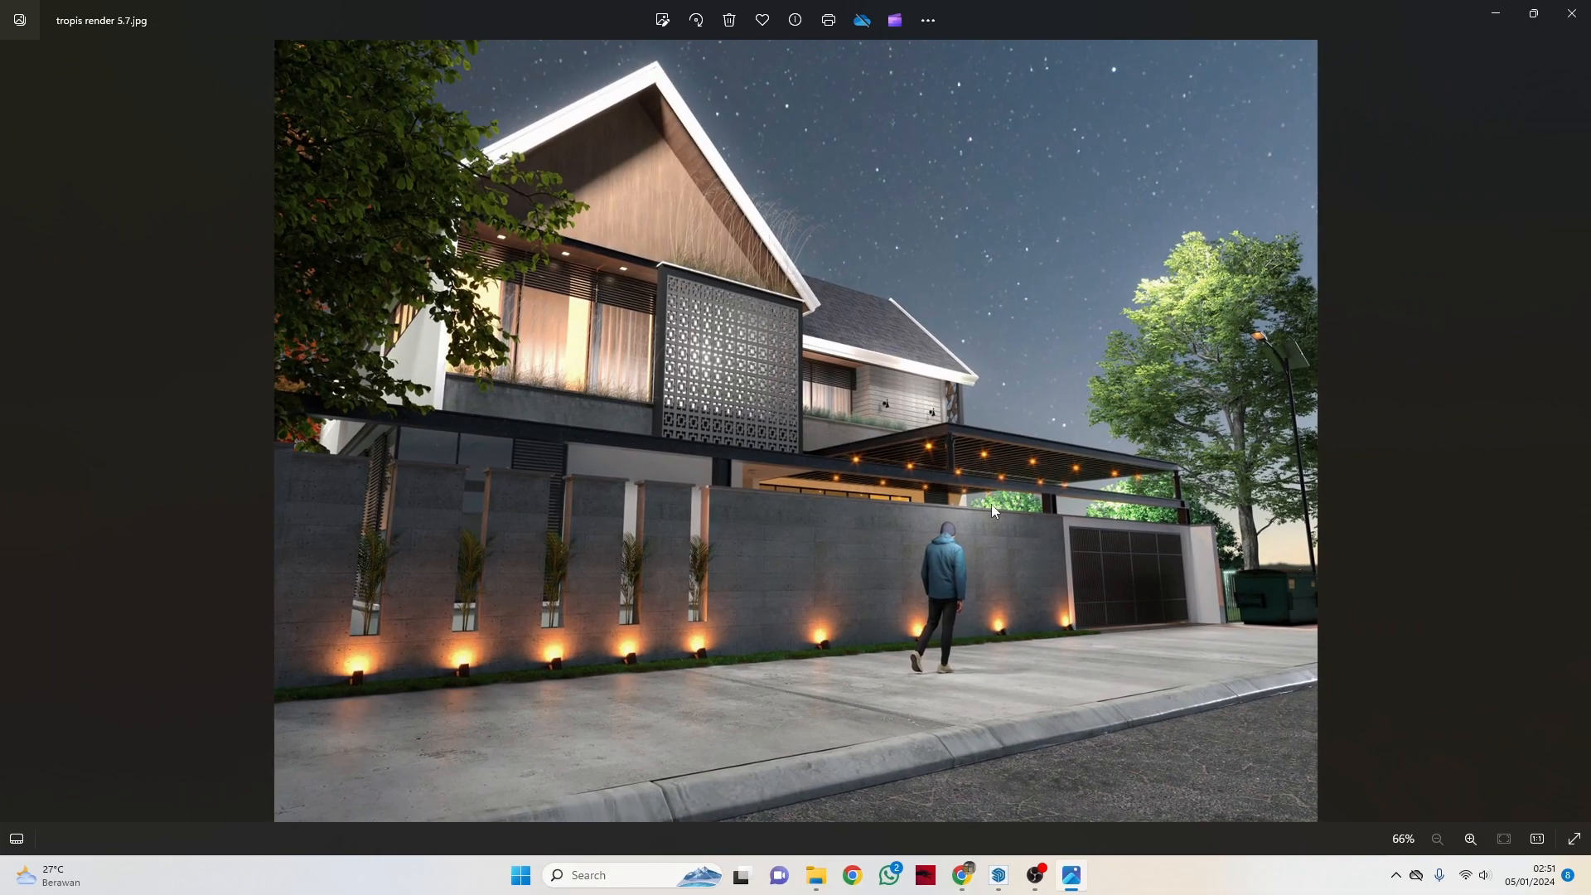
Show tropis render 5.6 in full screen.
{"action": "key", "text": "Left"}
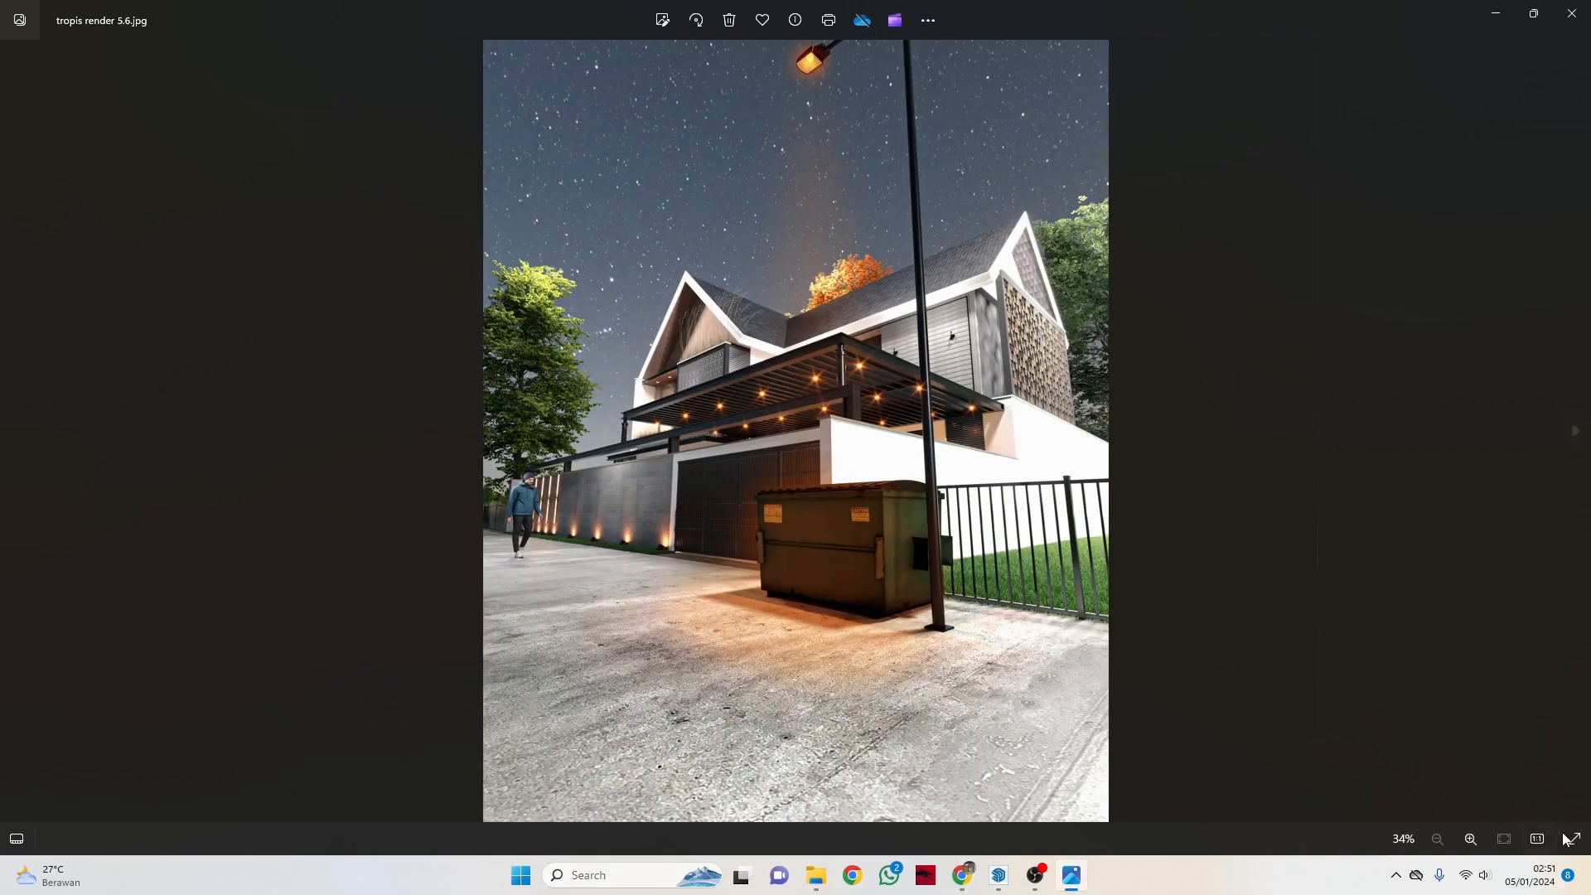
{"action": "left_click", "coordinate": [1566, 839]}
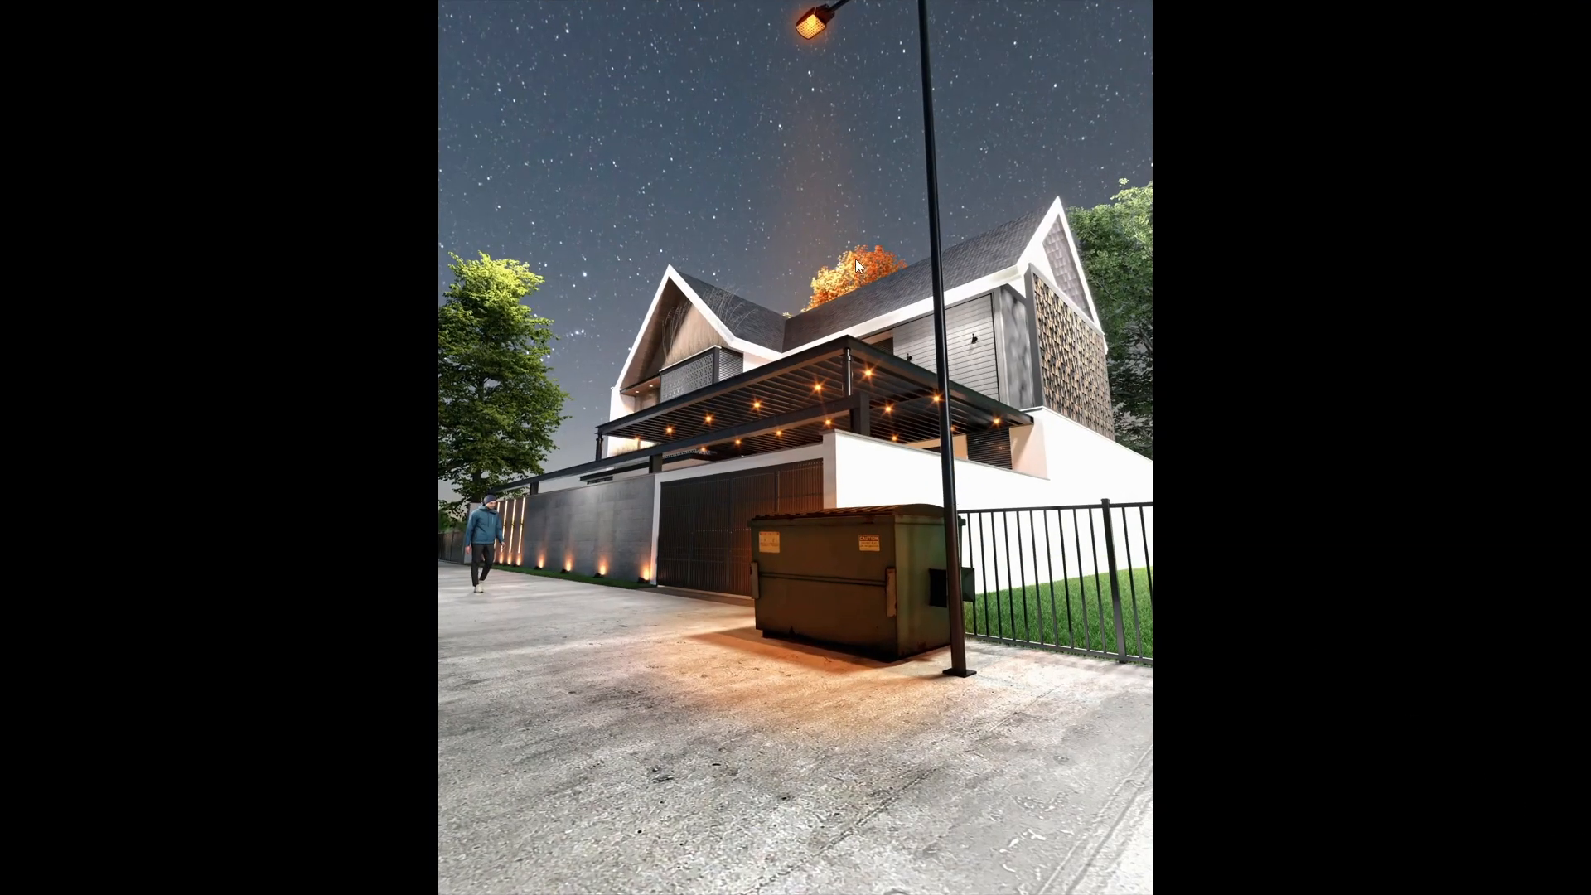